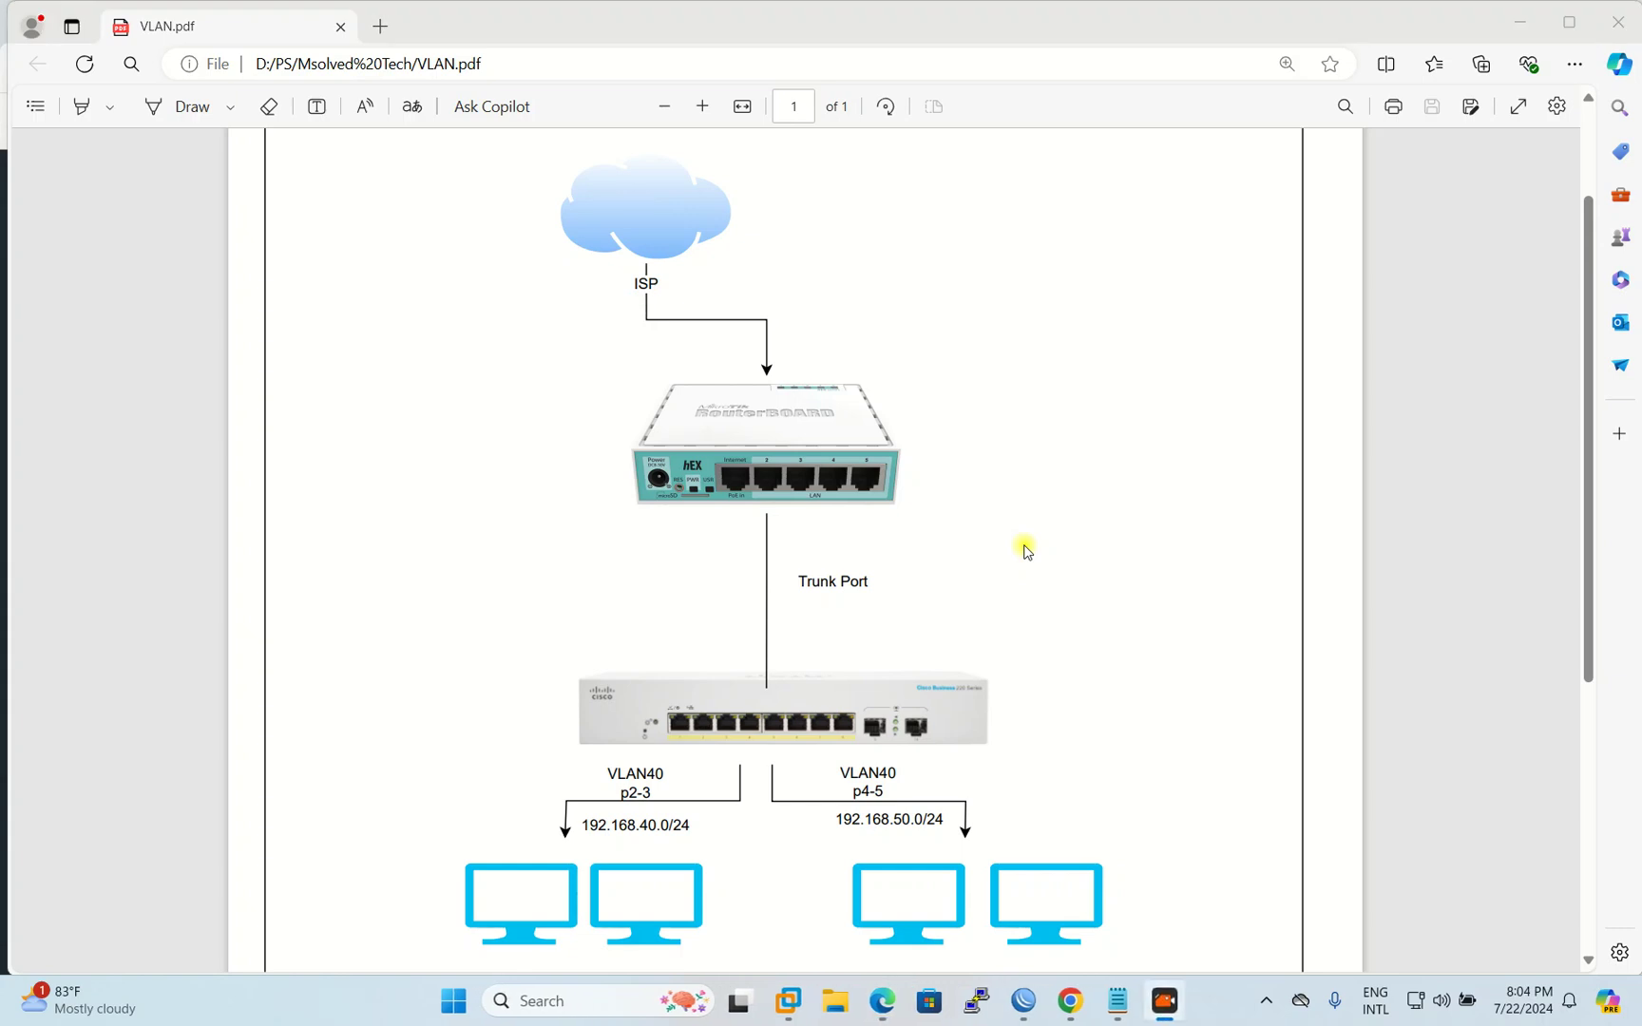
# Step: Examine the network diagram, including the trunk link, the switch's VLAN port assignments and the client subnets
pyautogui.click(1027, 551)
pyautogui.scroll(-1, 641, 390)
pyautogui.scroll(-1, 641, 389)
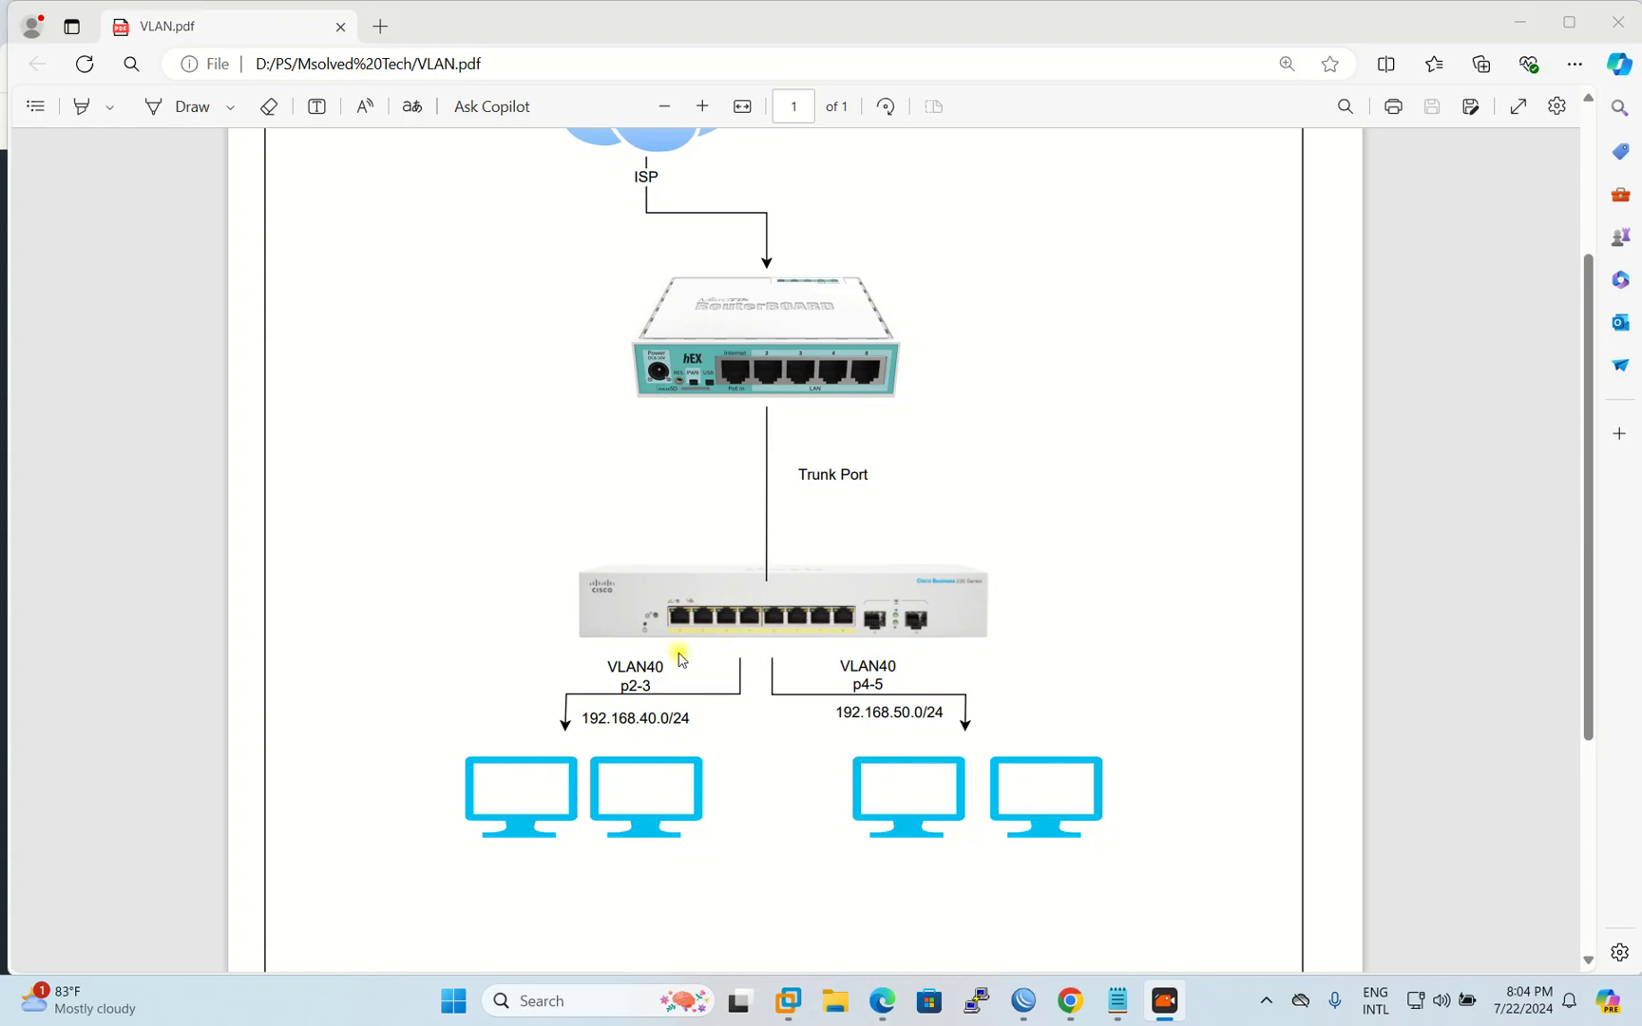
pyautogui.click(616, 683)
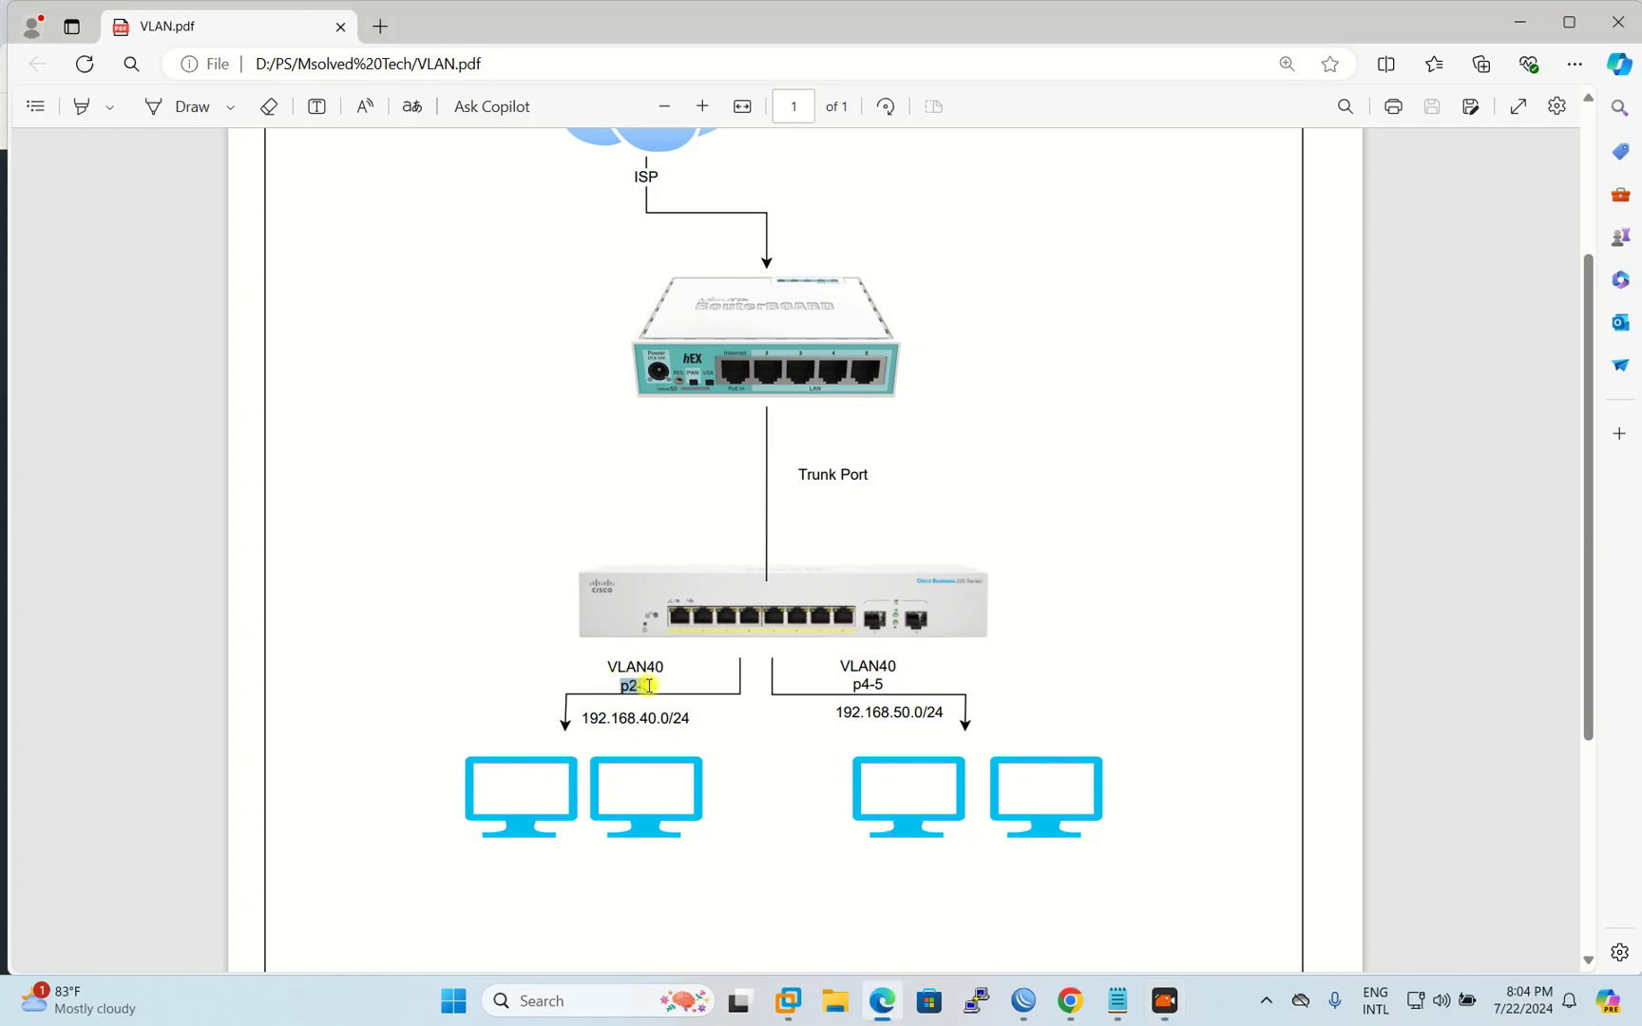
pyautogui.doubleClick(648, 687)
pyautogui.doubleClick(627, 667)
pyautogui.click(812, 697)
pyautogui.moveTo(893, 668); pyautogui.dragTo(897, 667)
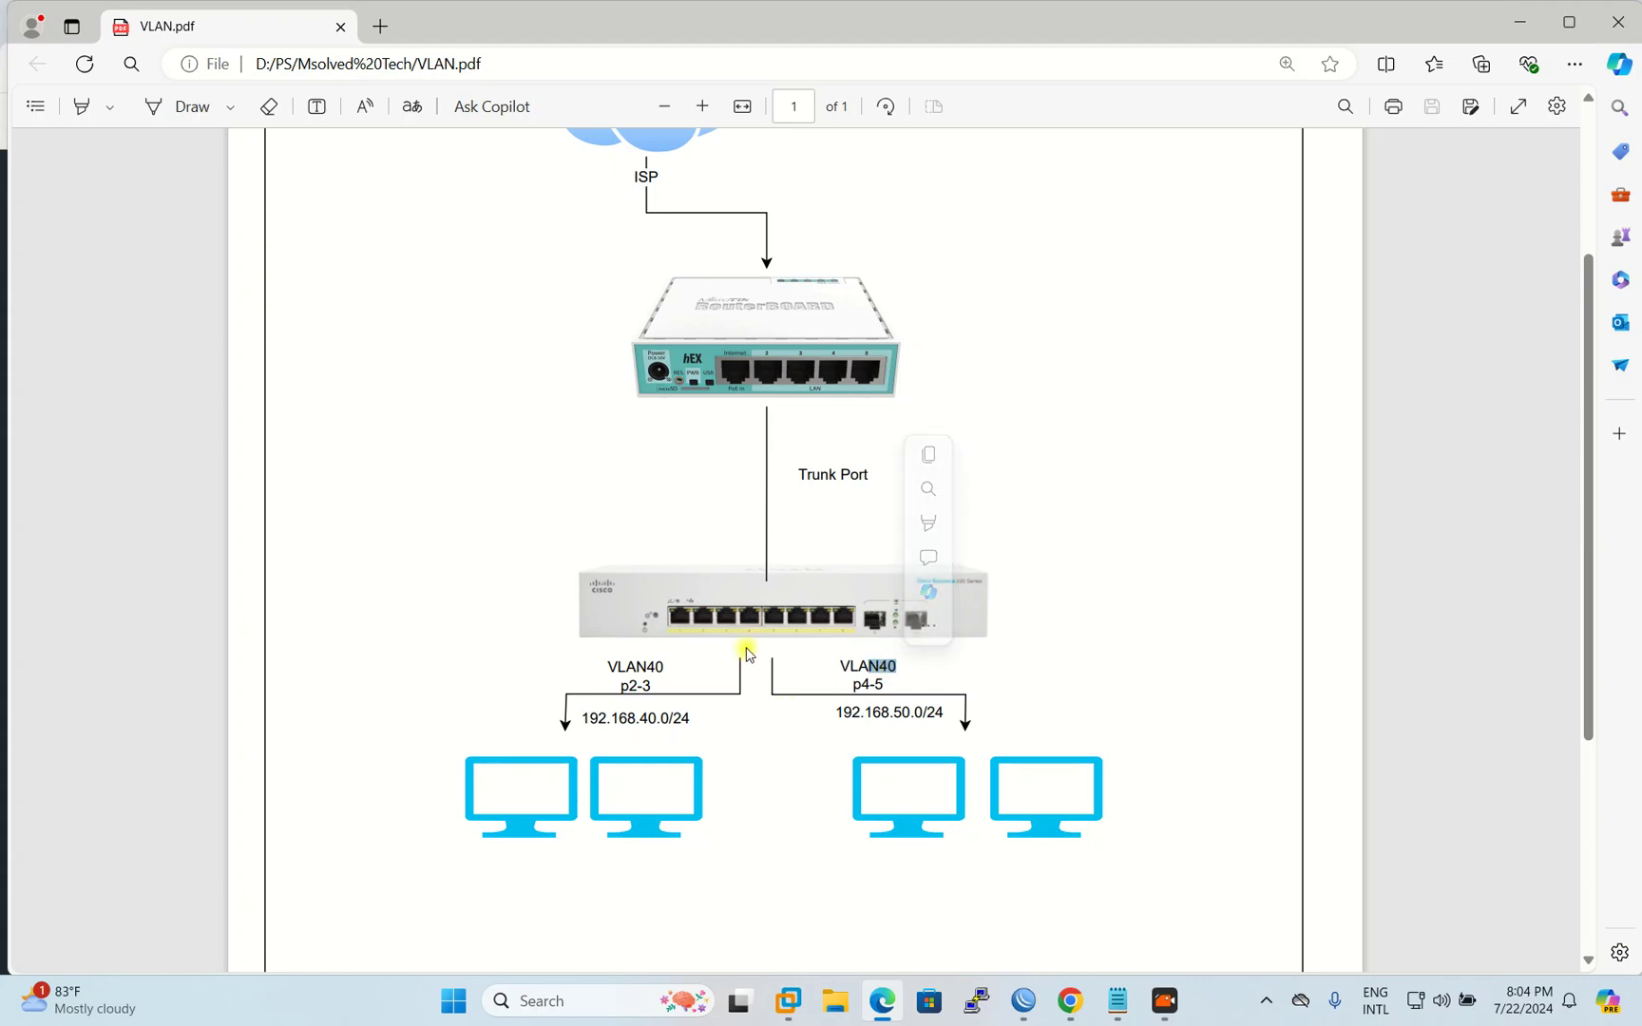
pyautogui.scroll(-1, 766, 748)
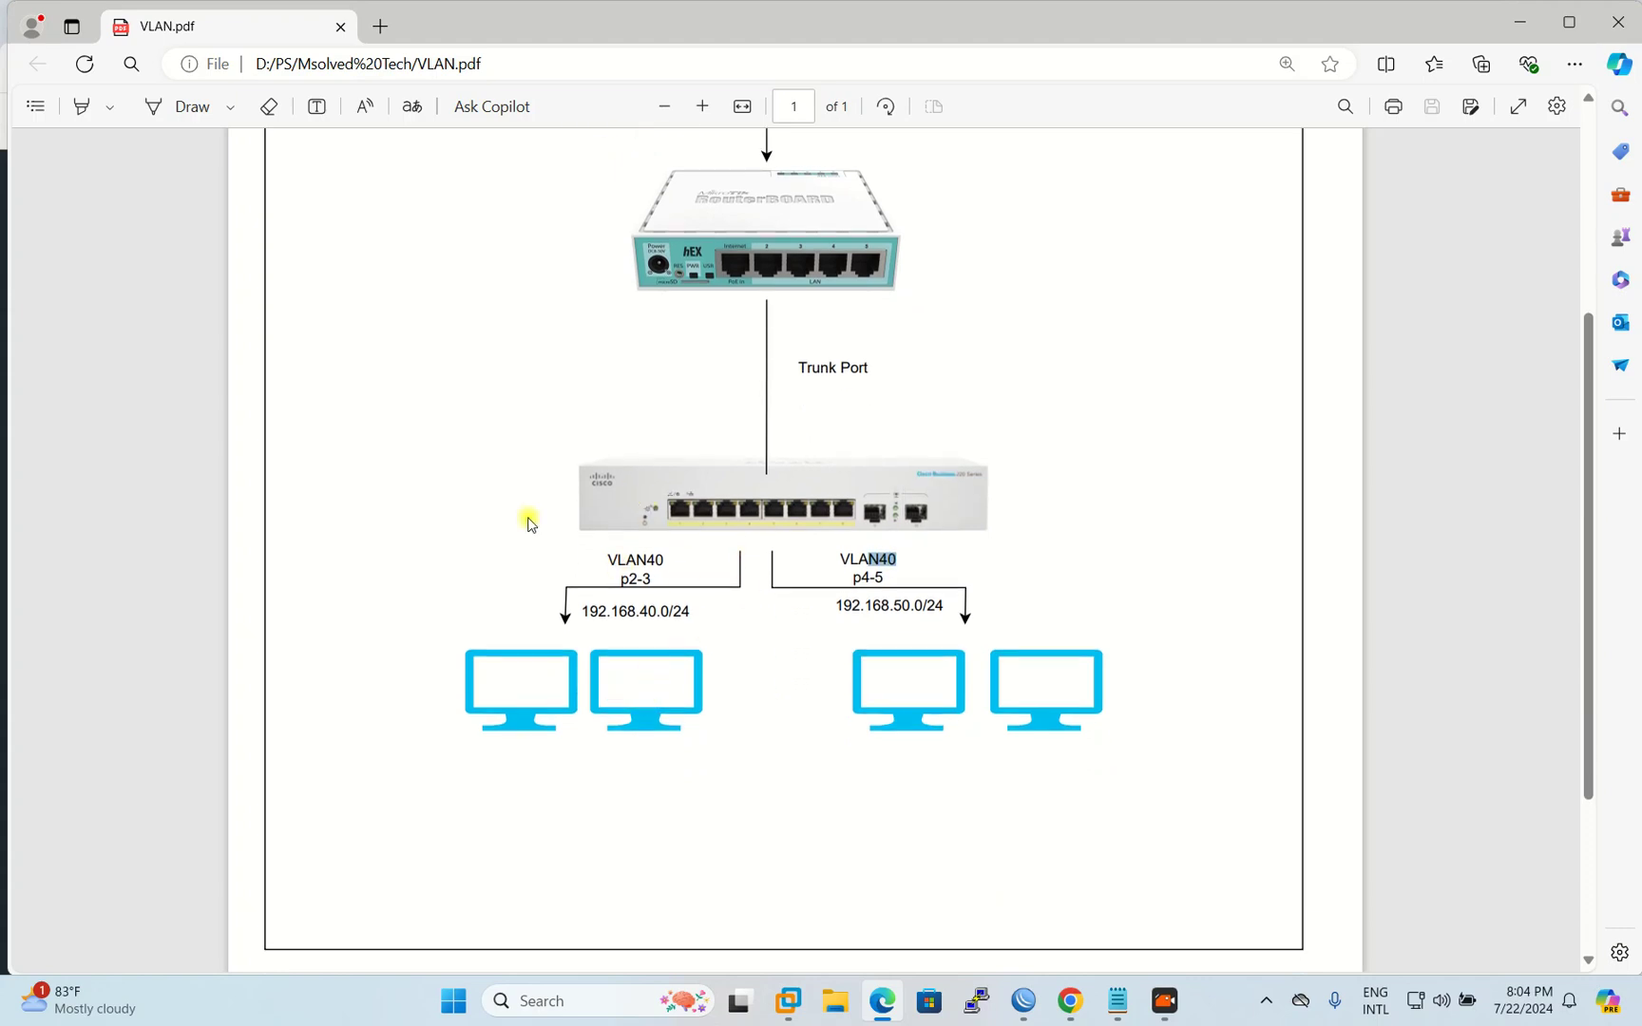
pyautogui.click(605, 561)
pyautogui.scroll(1, 875, 667)
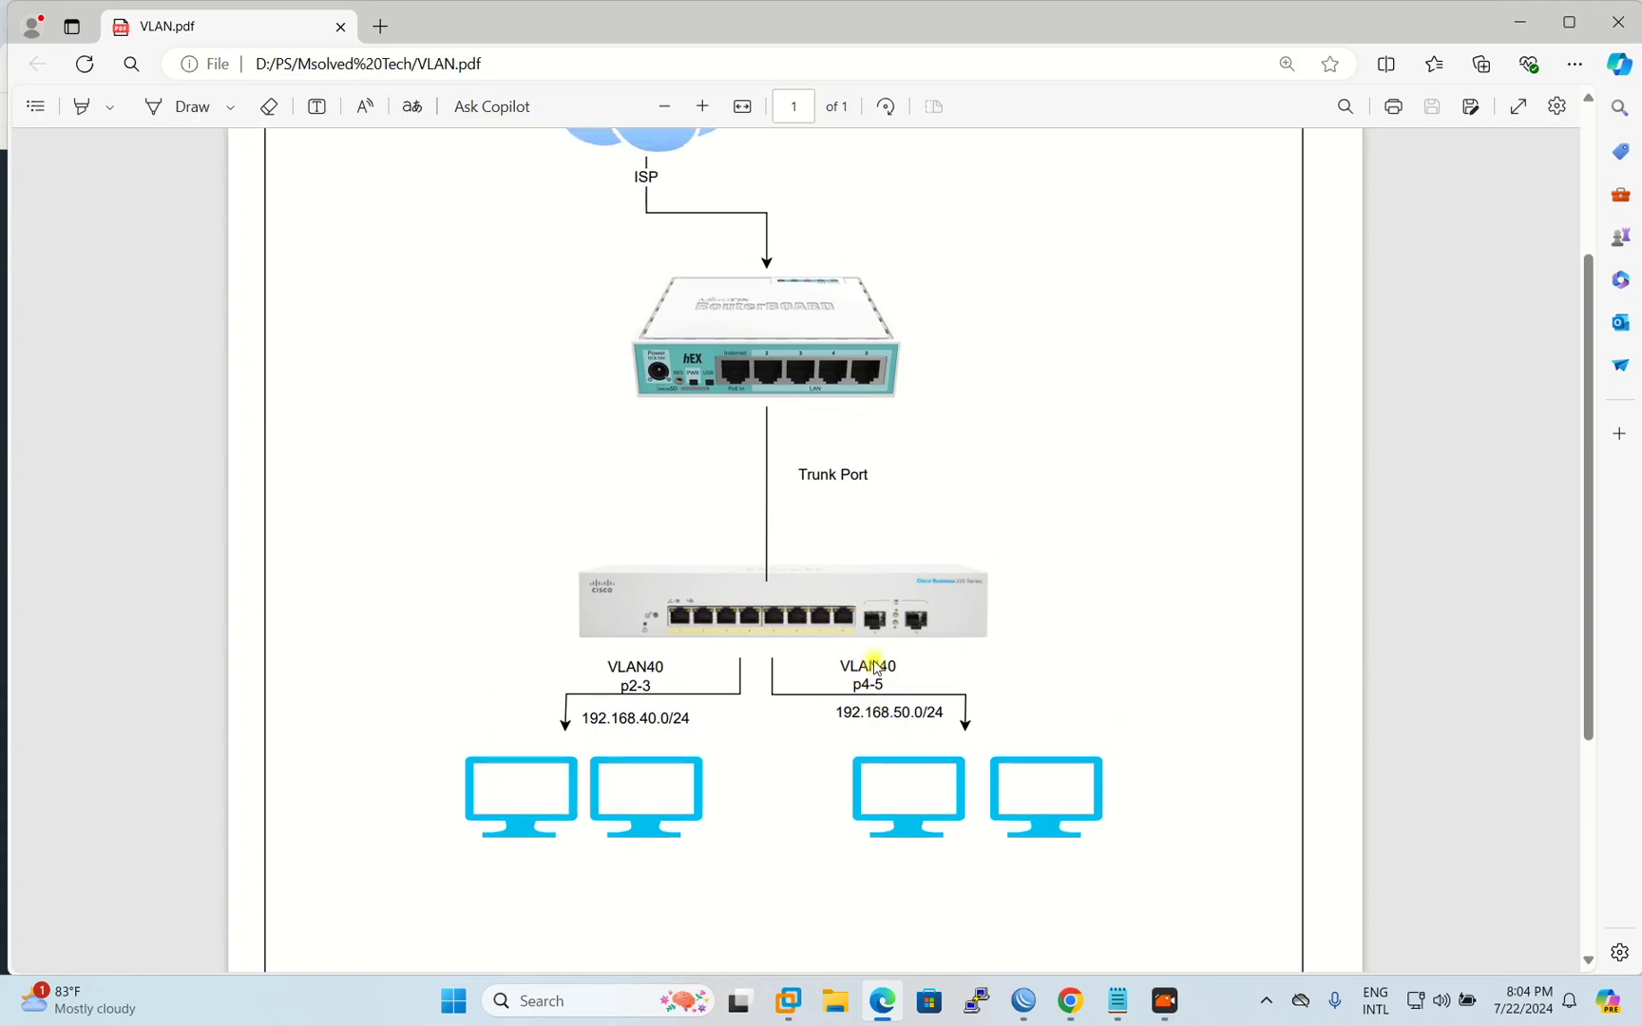
pyautogui.scroll(1, 868, 707)
pyautogui.scroll(-1, 869, 707)
pyautogui.scroll(1, 837, 598)
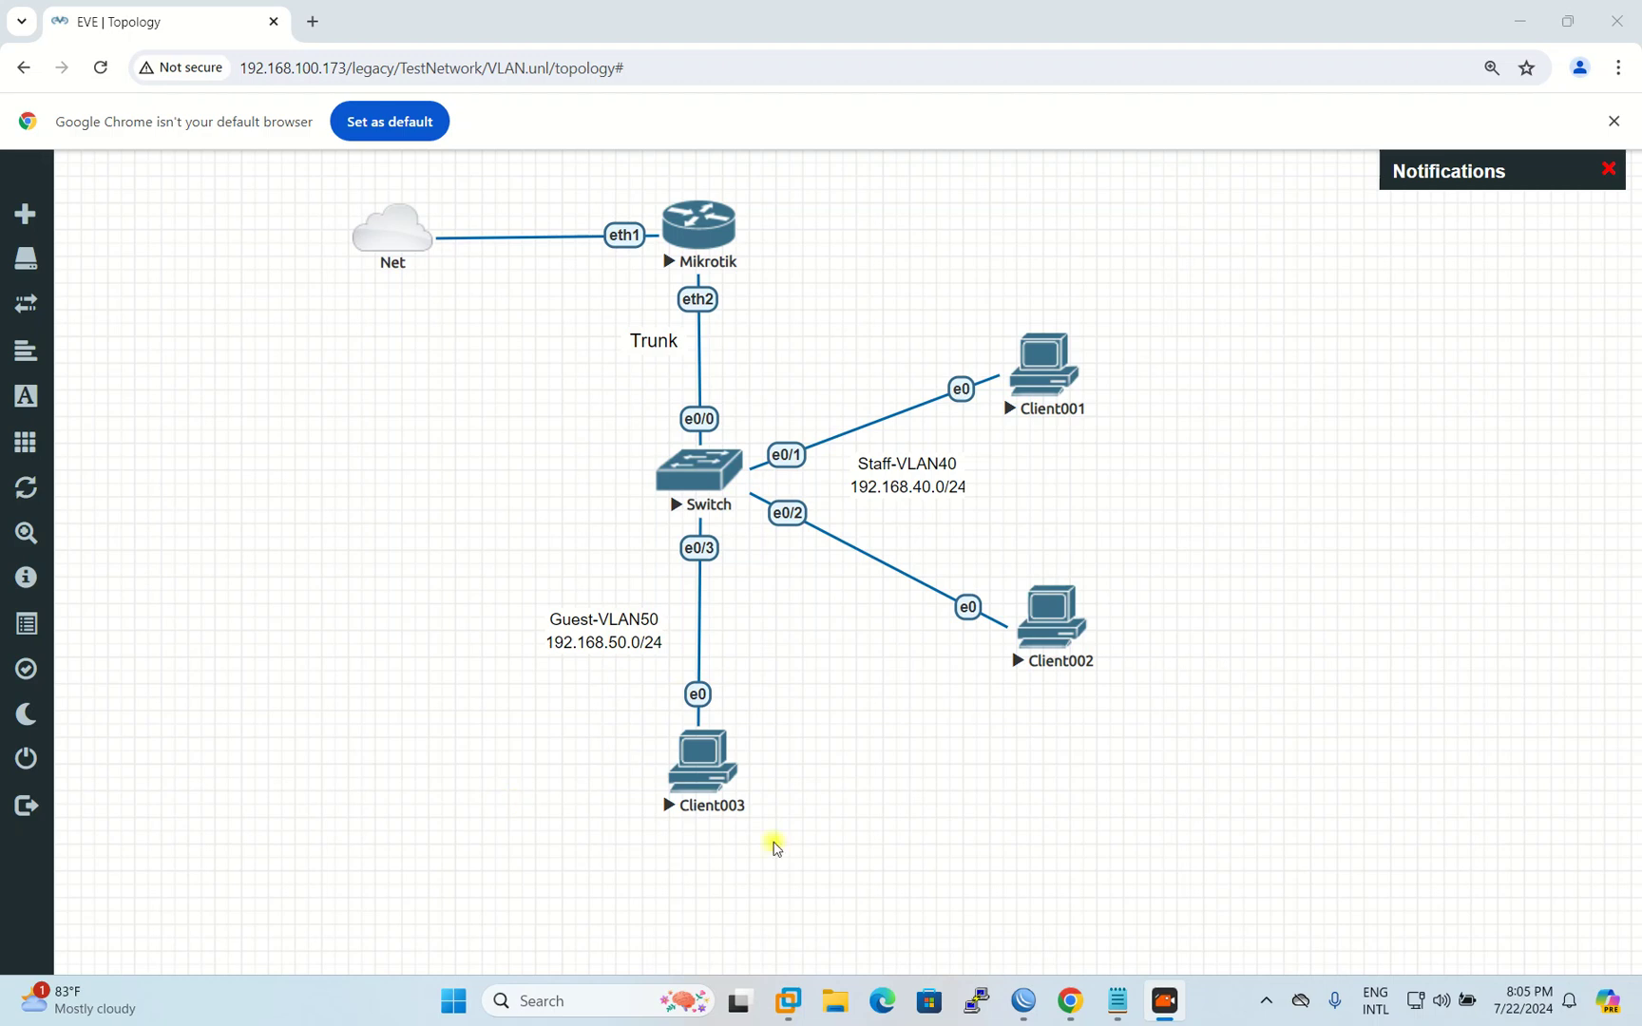
# Step: Review the EVE topology and the text notes listing trunk and VLAN ports for the MikroTik router and Cisco switch
pyautogui.moveTo(356, 221)
pyautogui.click(1118, 1008)
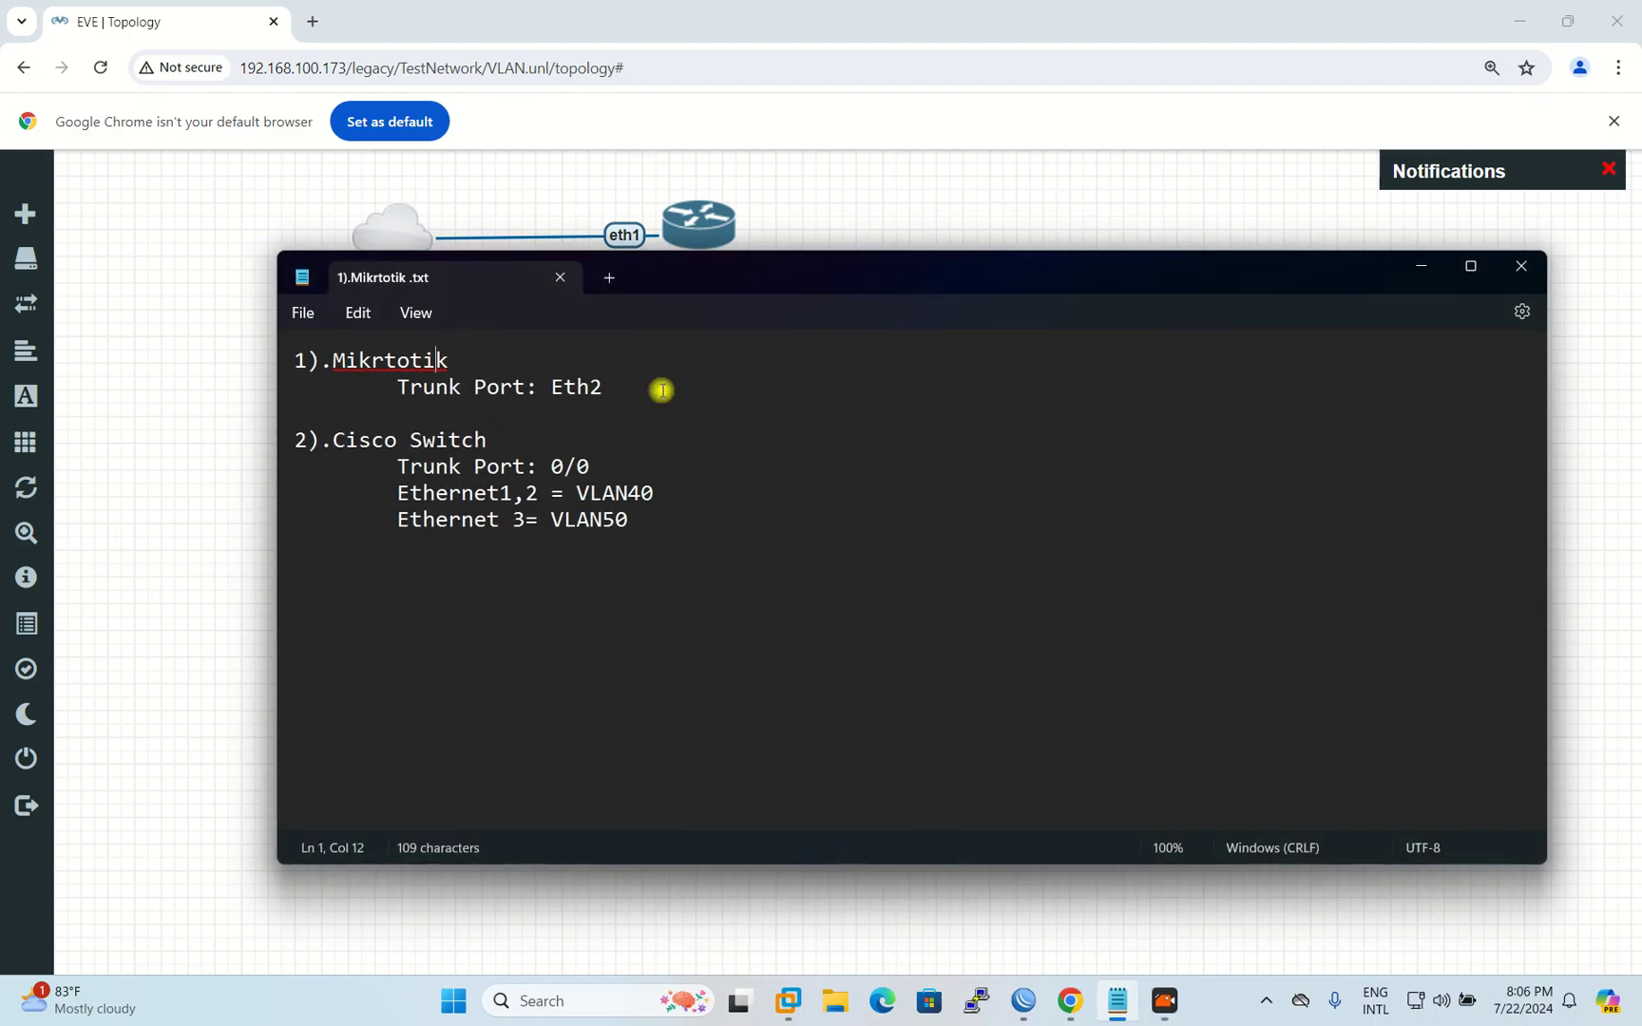
pyautogui.moveTo(659, 384); pyautogui.dragTo(294, 330)
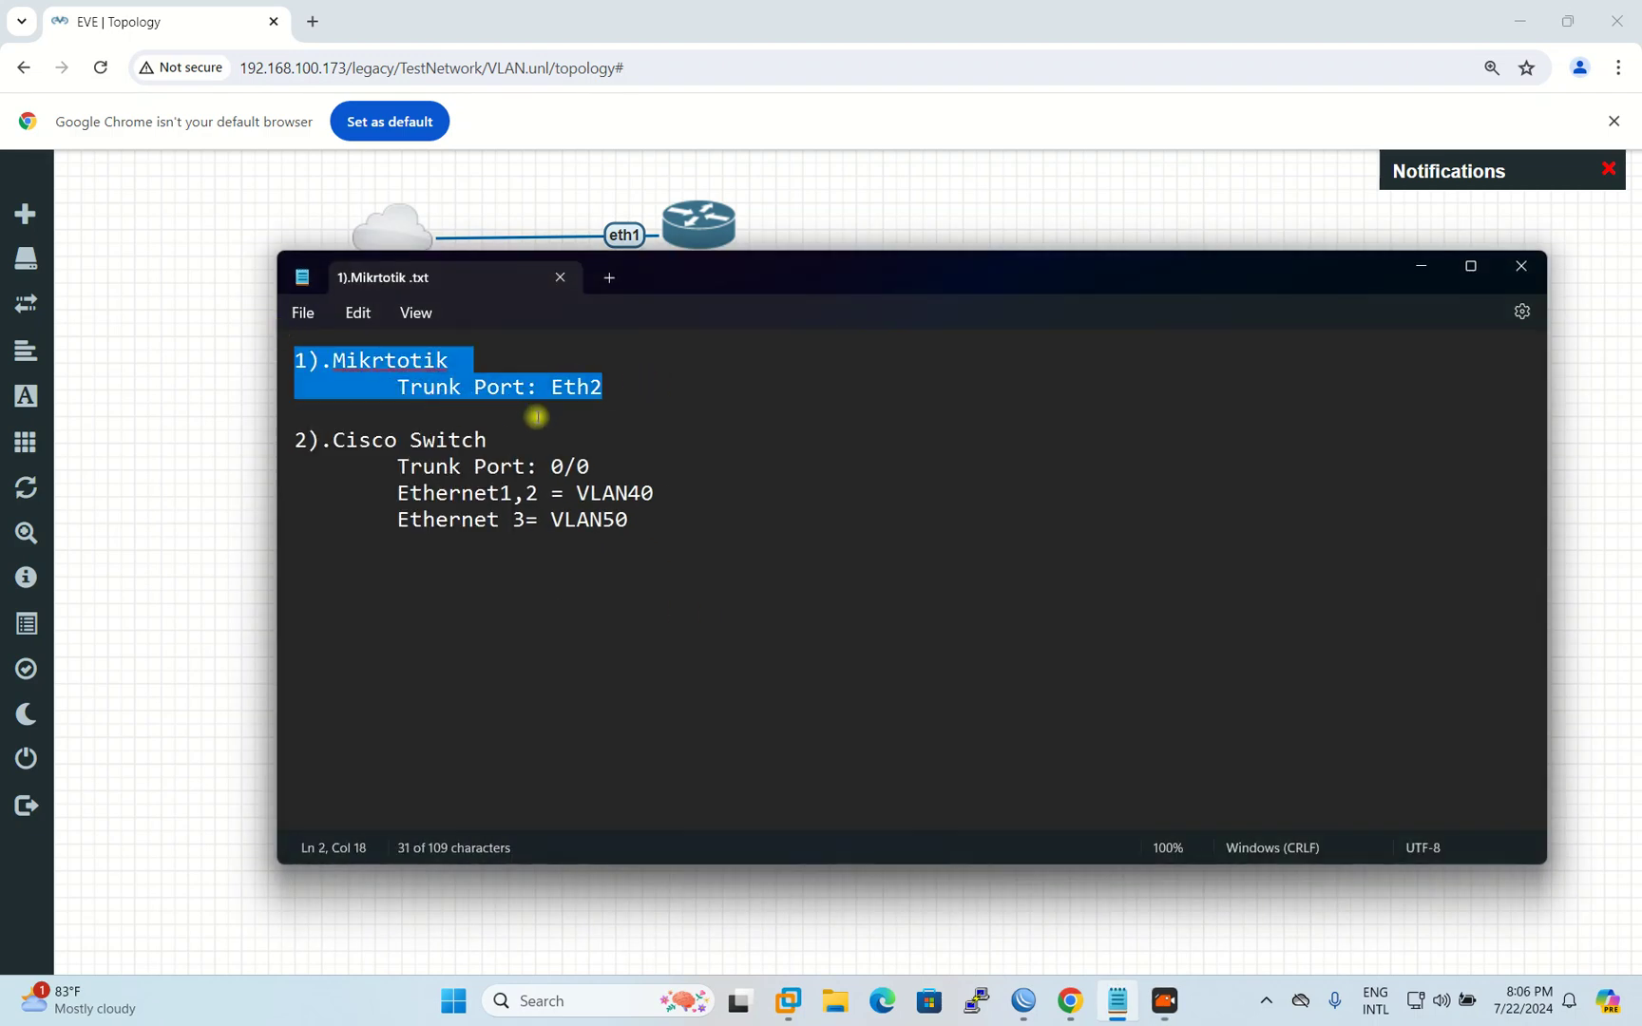
pyautogui.click(594, 417)
pyautogui.keyDown('shift'); pyautogui.click(286, 355); pyautogui.keyUp('shift')
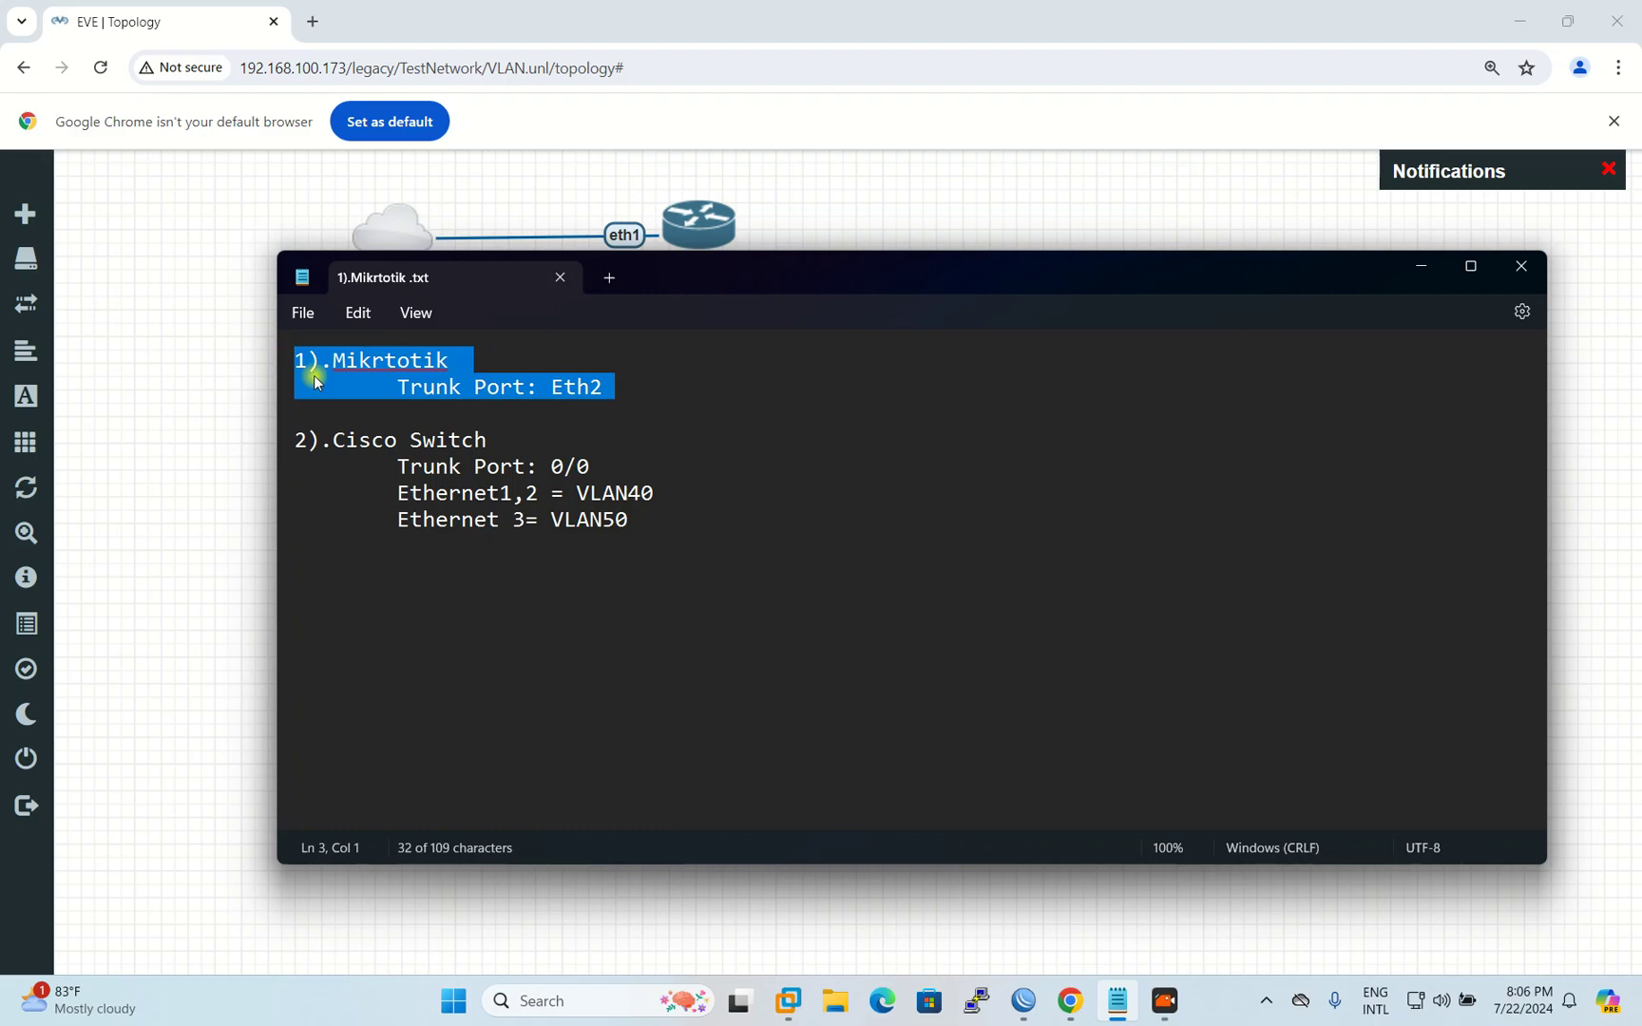
pyautogui.moveTo(634, 525); pyautogui.dragTo(286, 445)
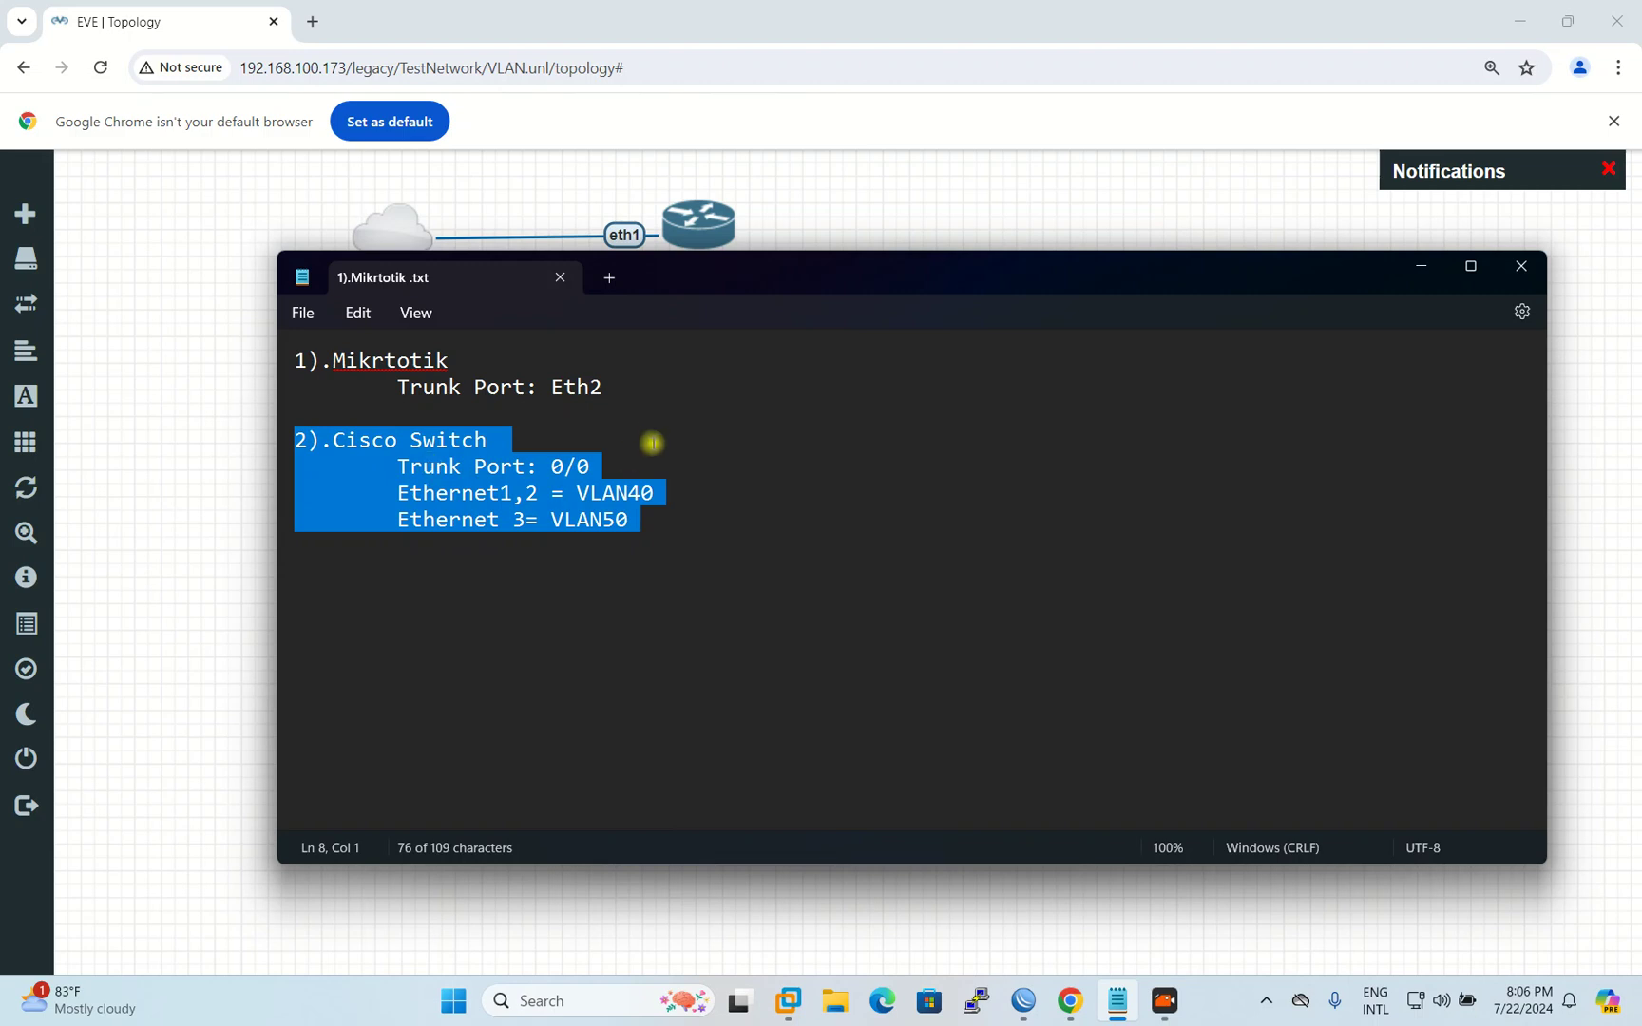
pyautogui.moveTo(629, 389); pyautogui.dragTo(275, 366)
pyautogui.click(891, 26)
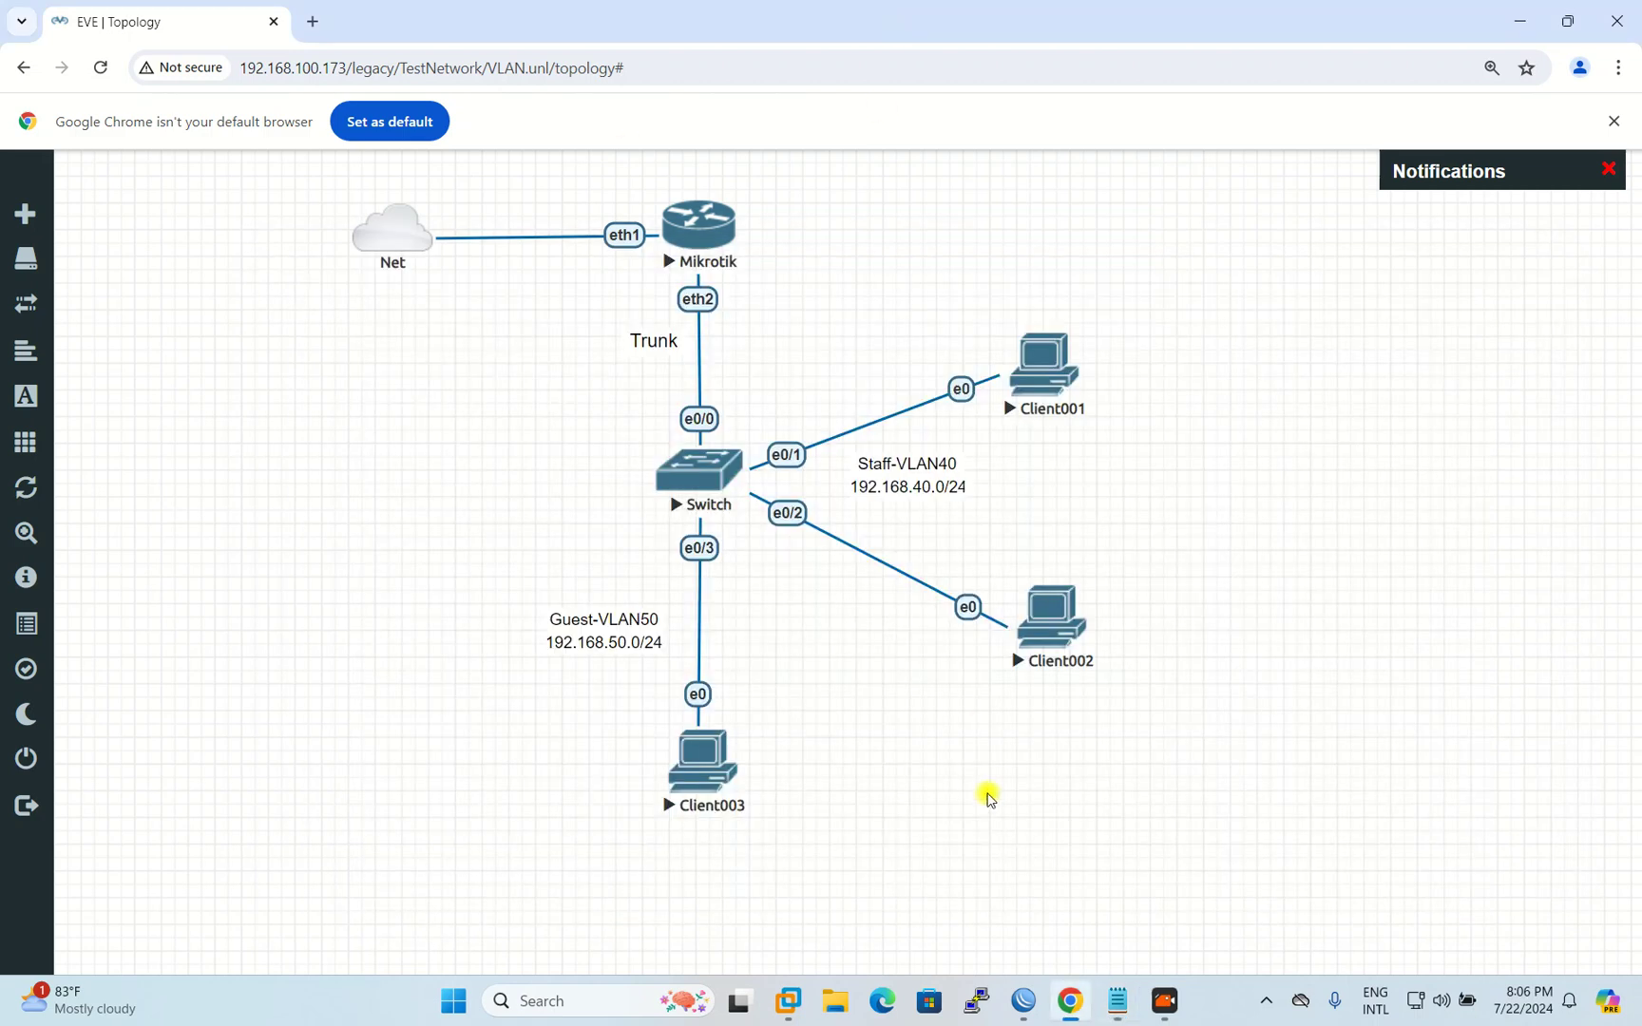
# Step: Switch to WinBox and inspect the details of the router's dynamic IP address on ether1
pyautogui.click(1024, 1001)
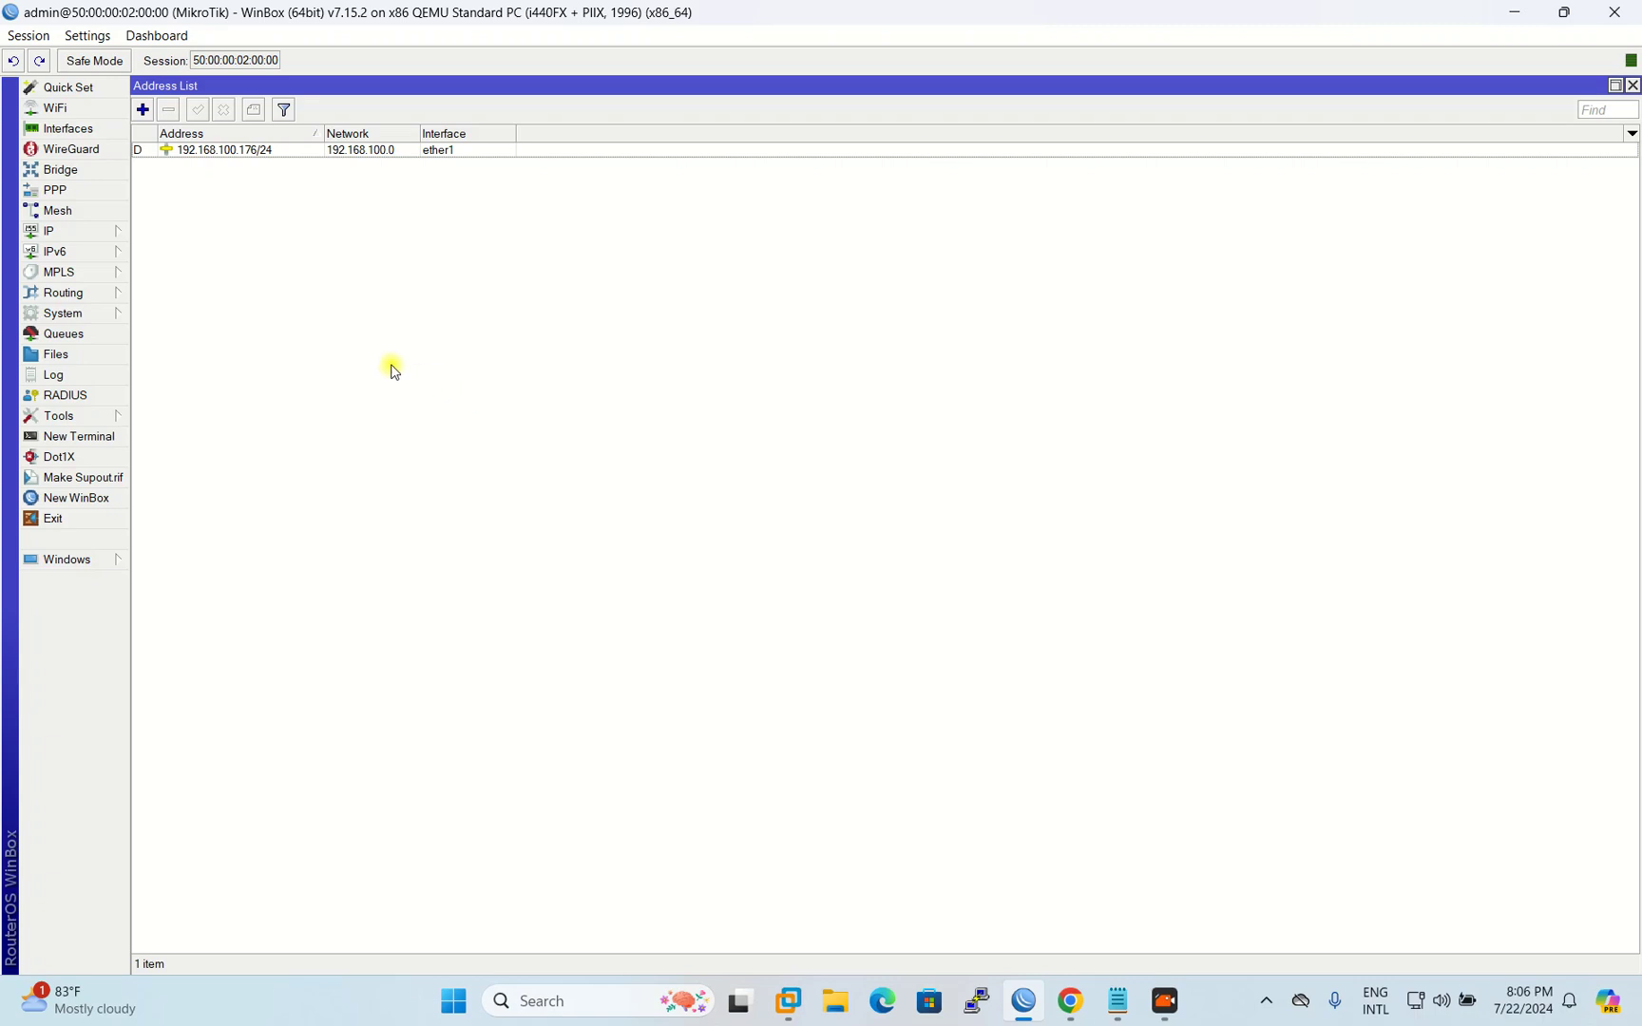
pyautogui.doubleClick(262, 153)
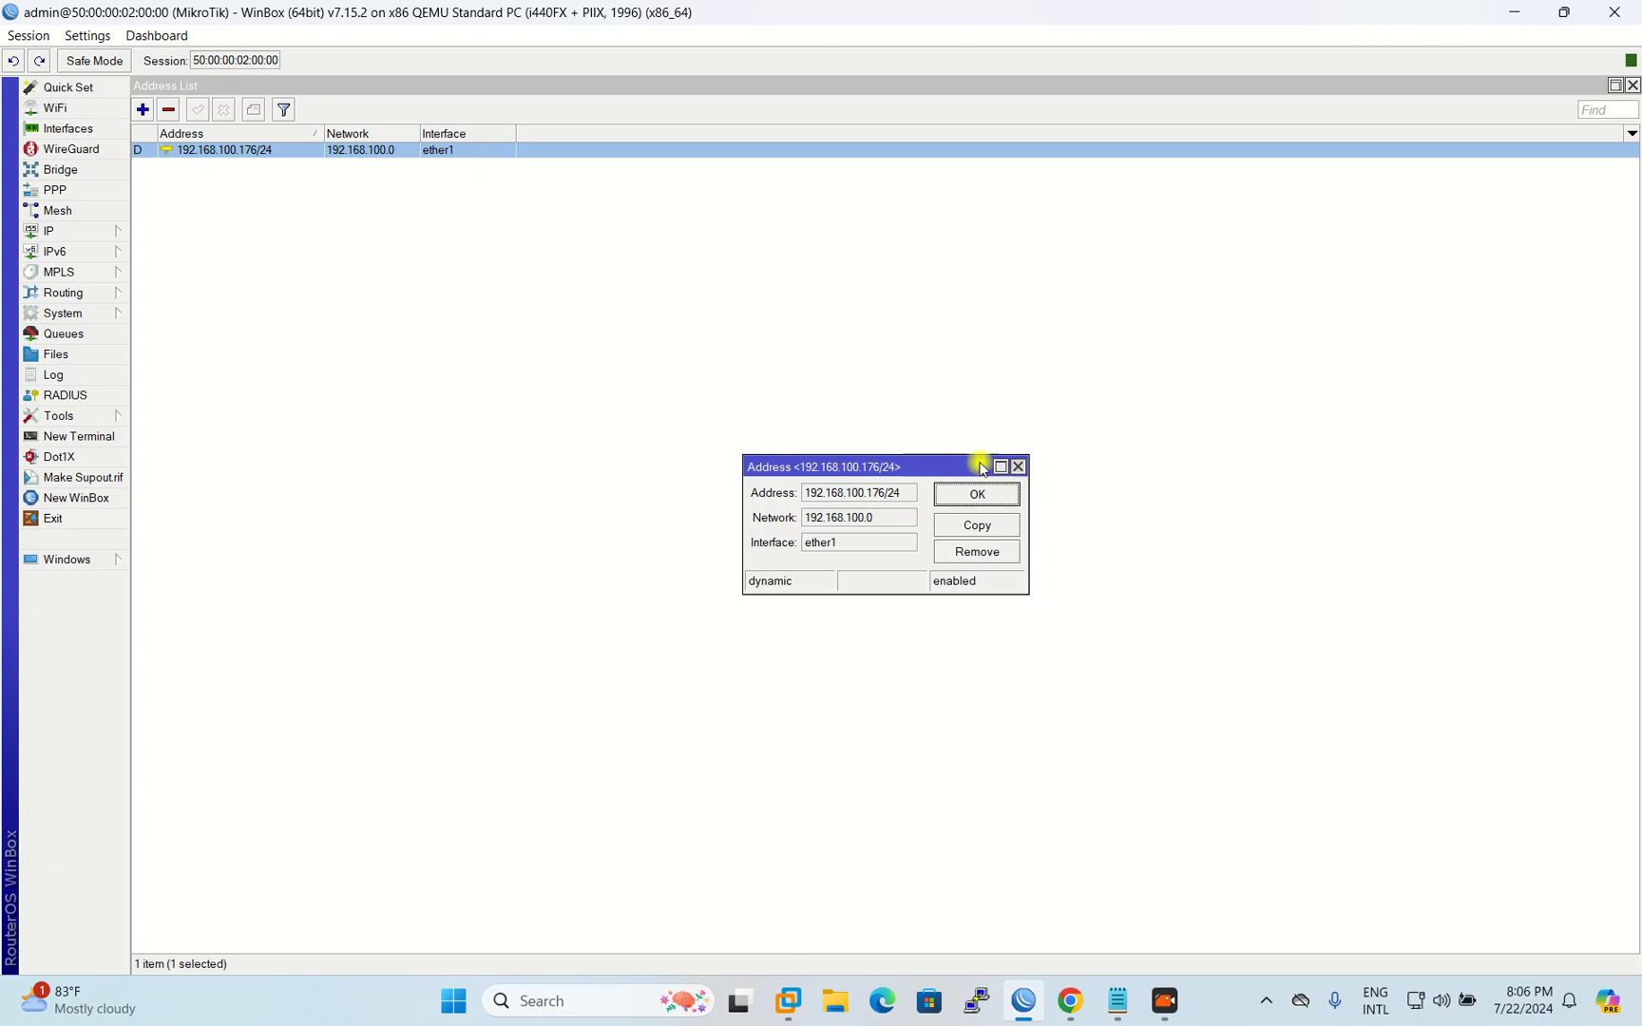
pyautogui.click(1018, 467)
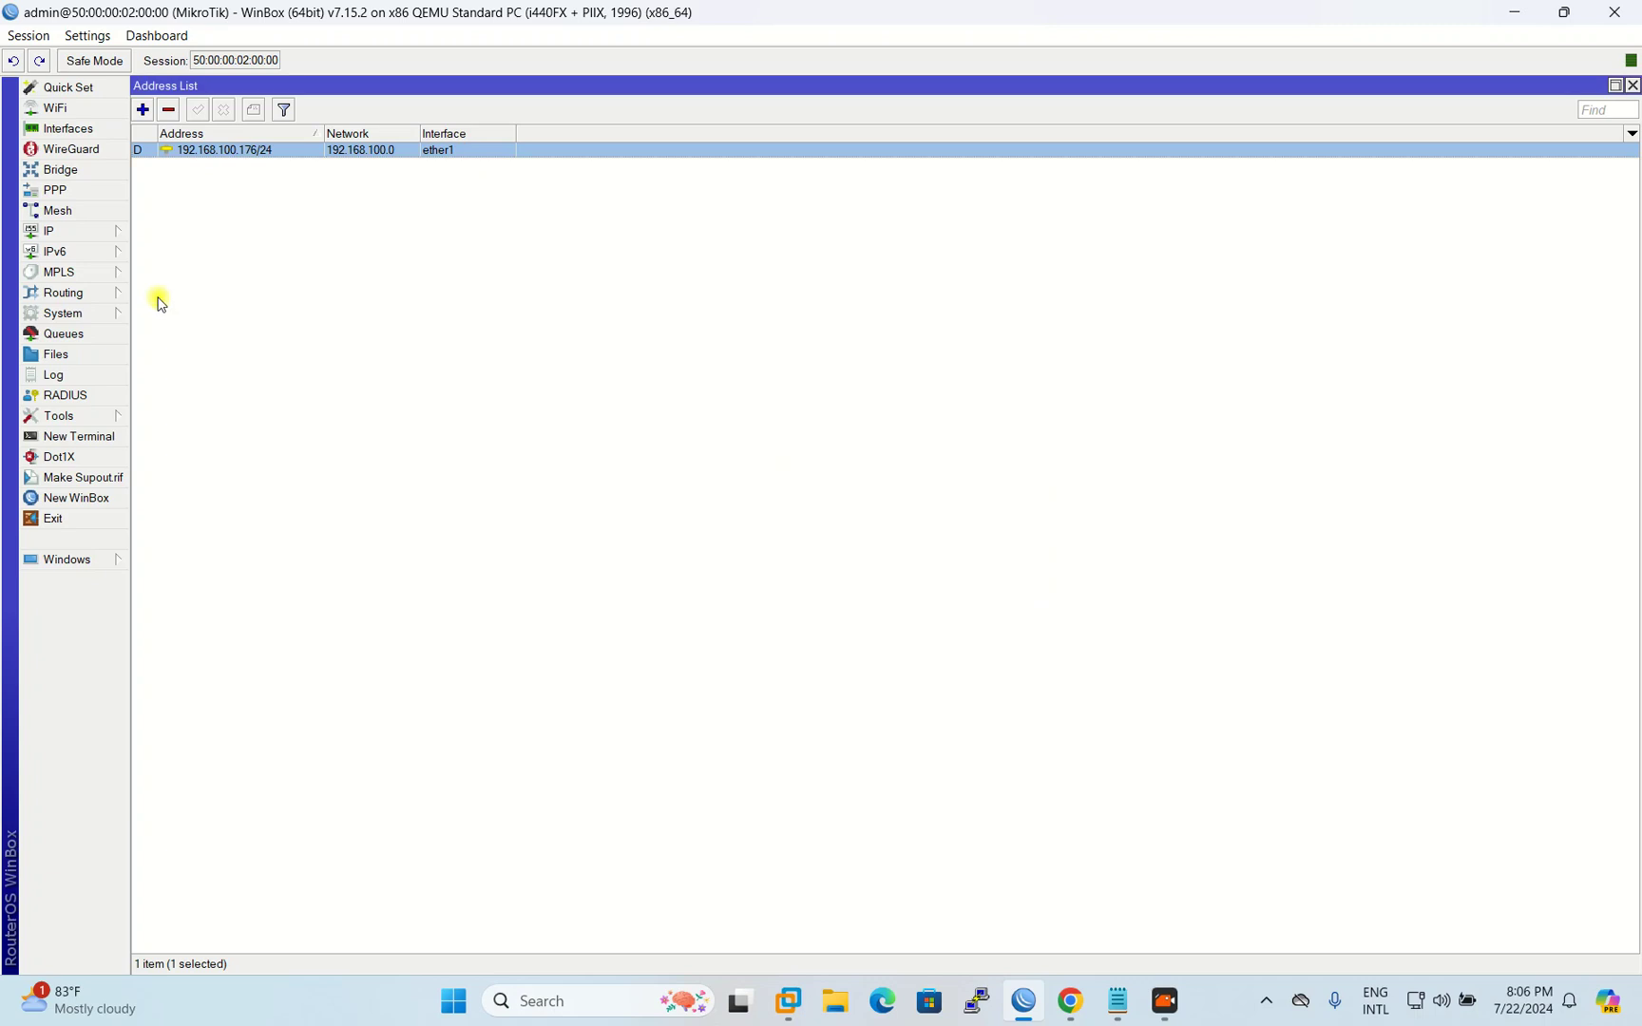
# Step: Rename the router's ether1 interface to WAN
pyautogui.click(64, 135)
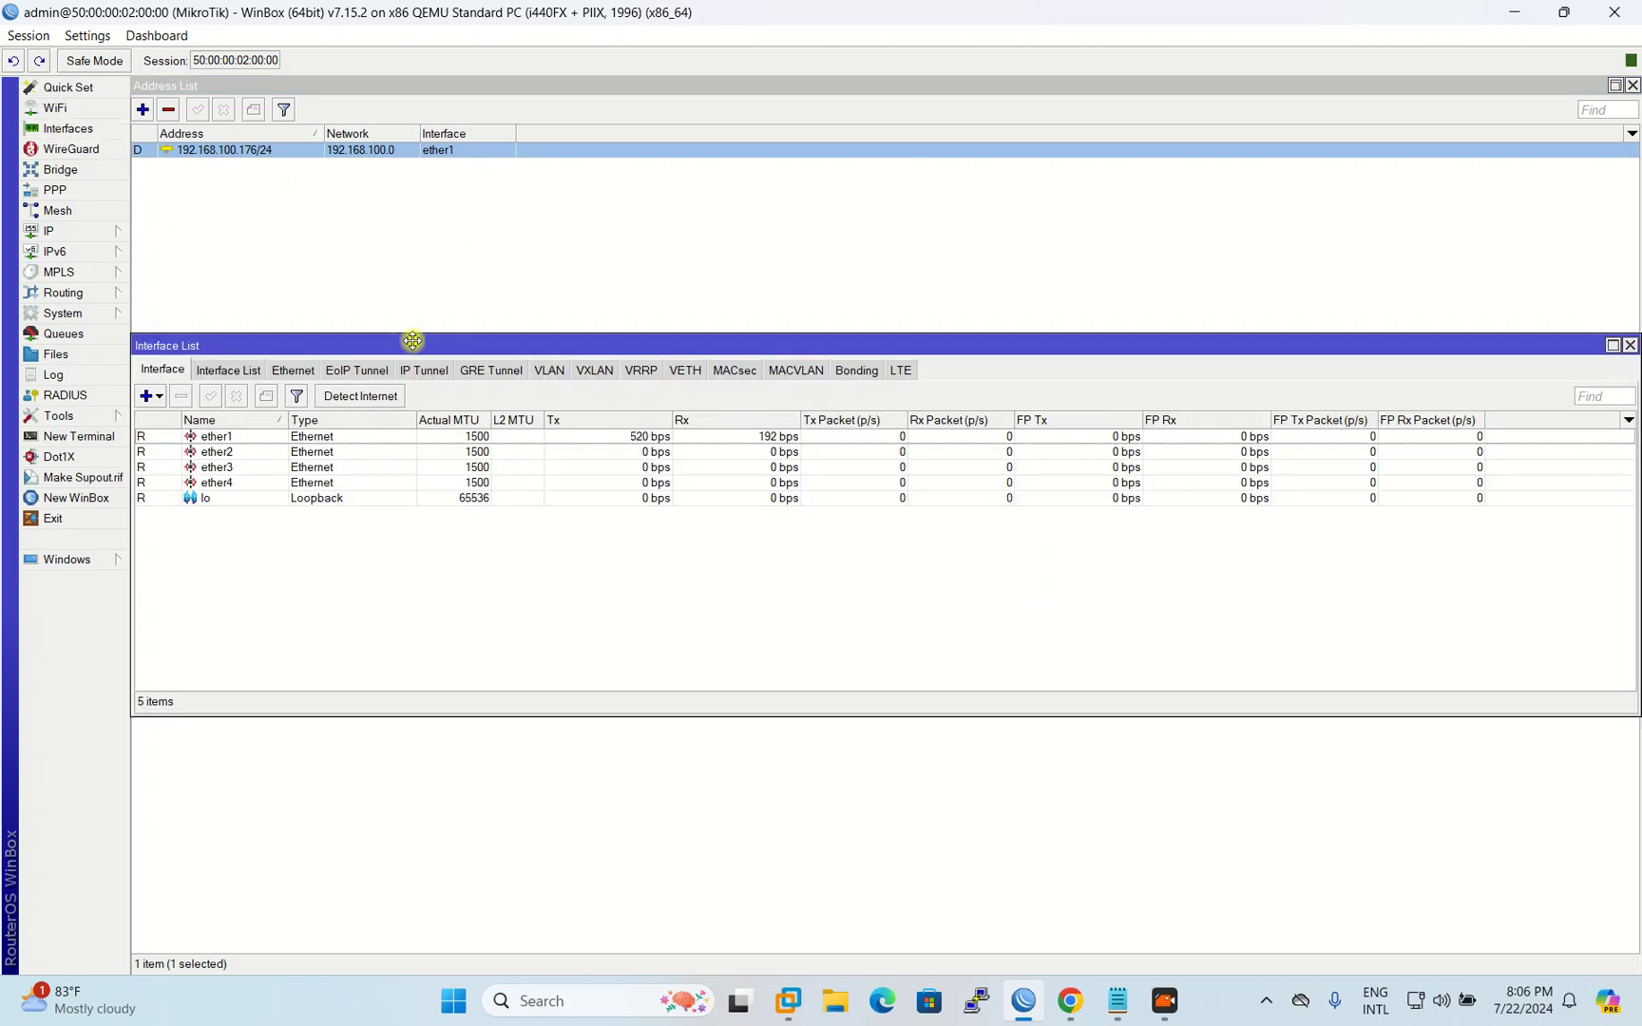
pyautogui.moveTo(414, 337); pyautogui.dragTo(432, 235)
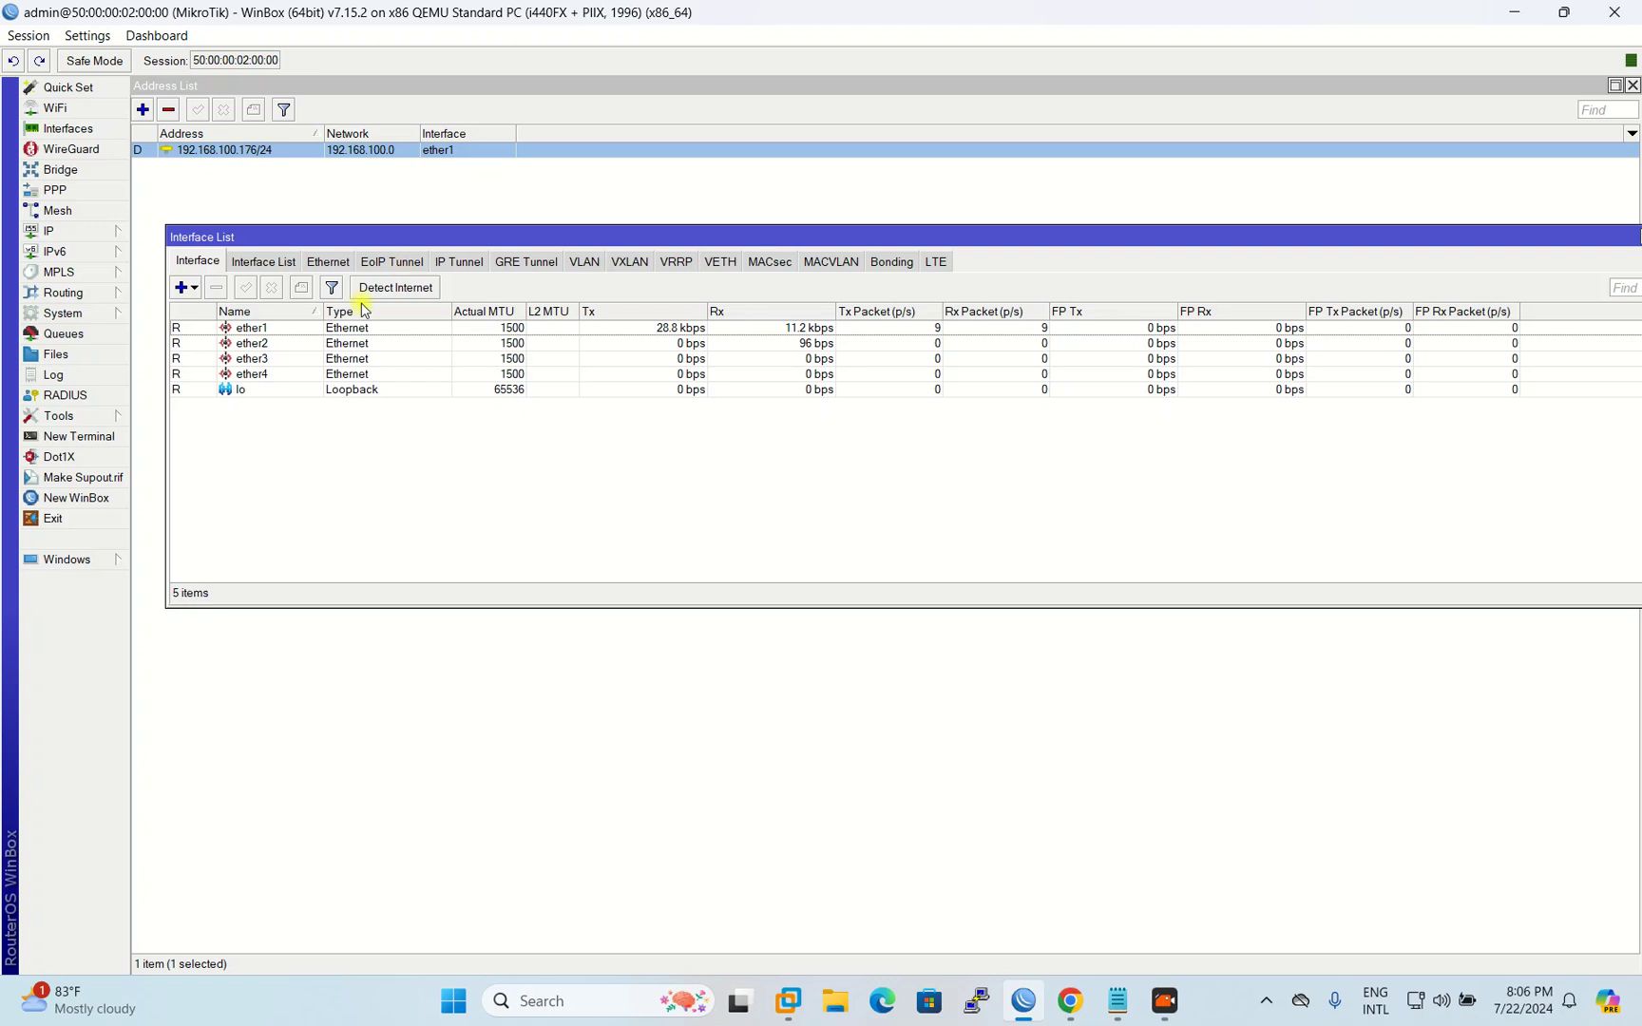
pyautogui.doubleClick(288, 335)
pyautogui.write('WA')
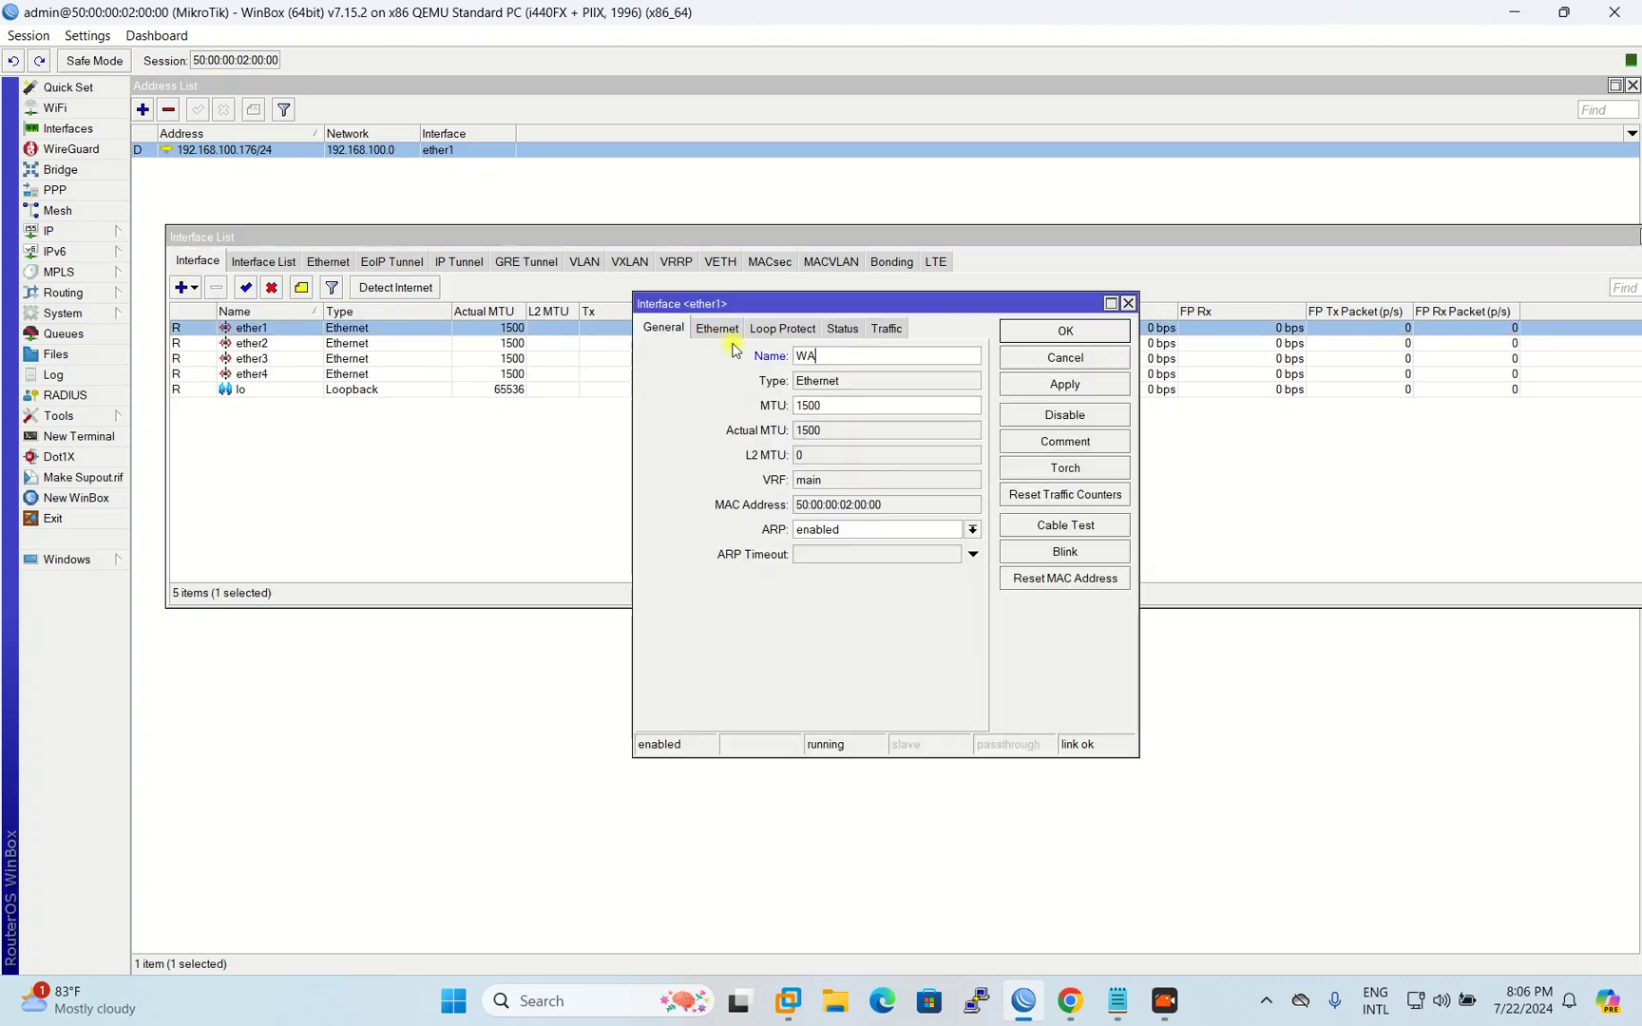
pyautogui.click(1090, 399)
pyautogui.click(1064, 334)
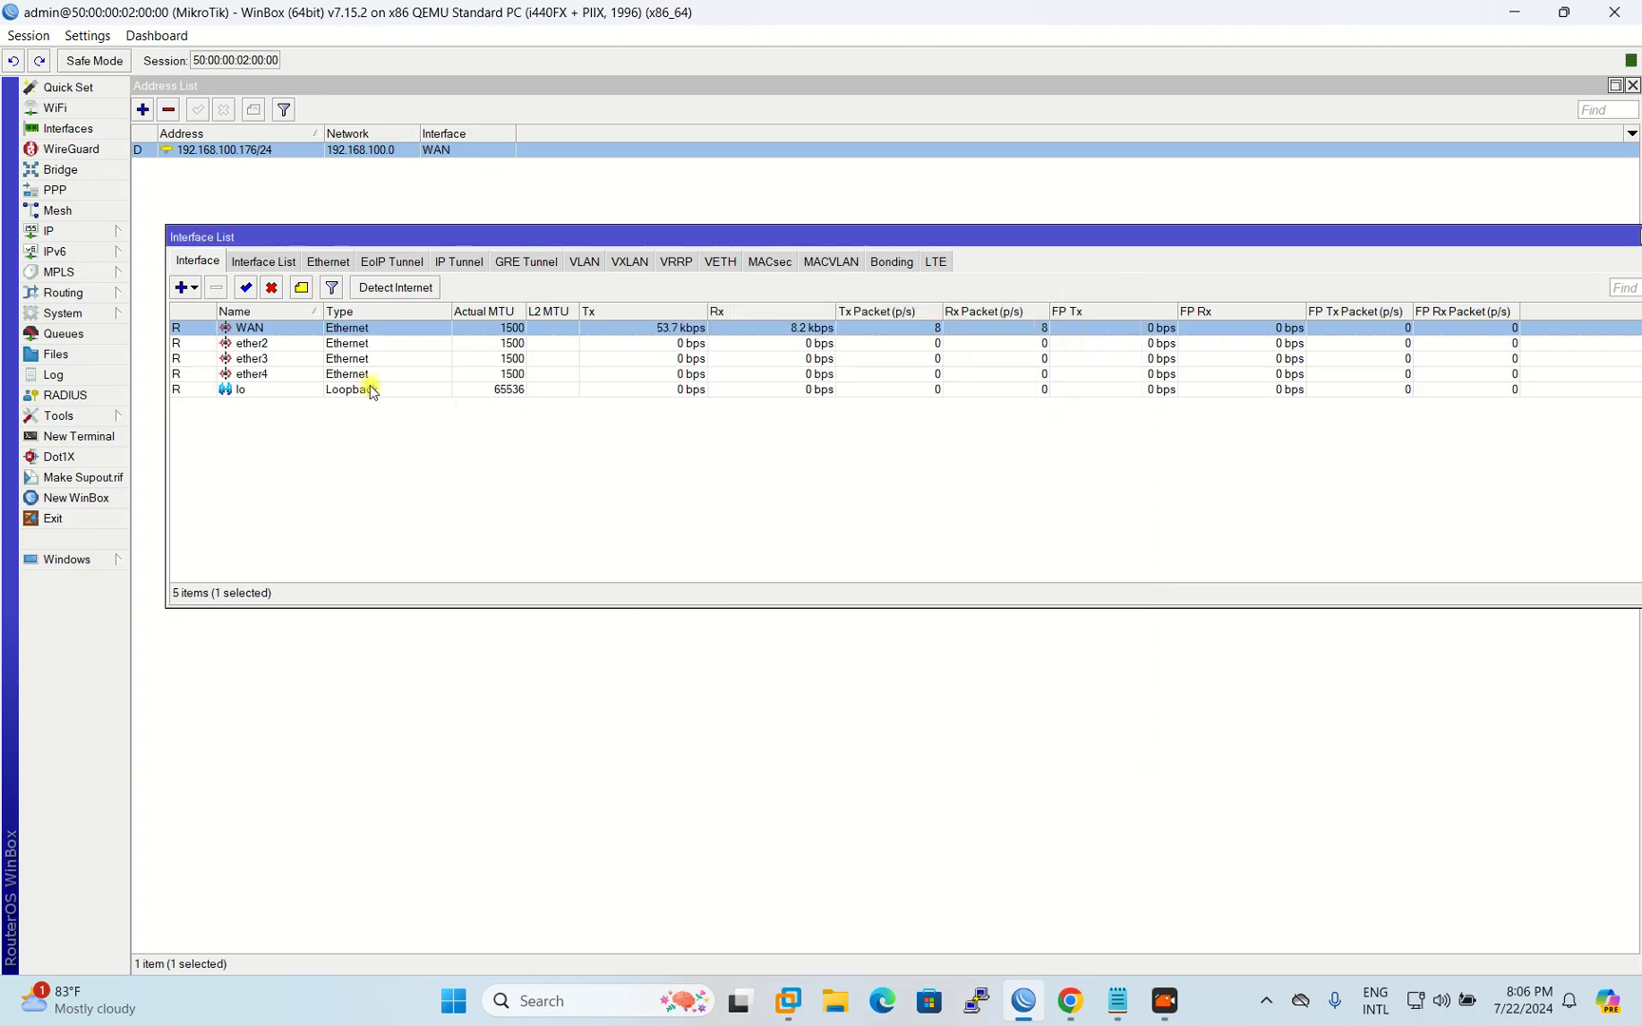
# Step: Create a VLAN interface named vlan40 with VLAN ID 40 on ether2
pyautogui.click(267, 345)
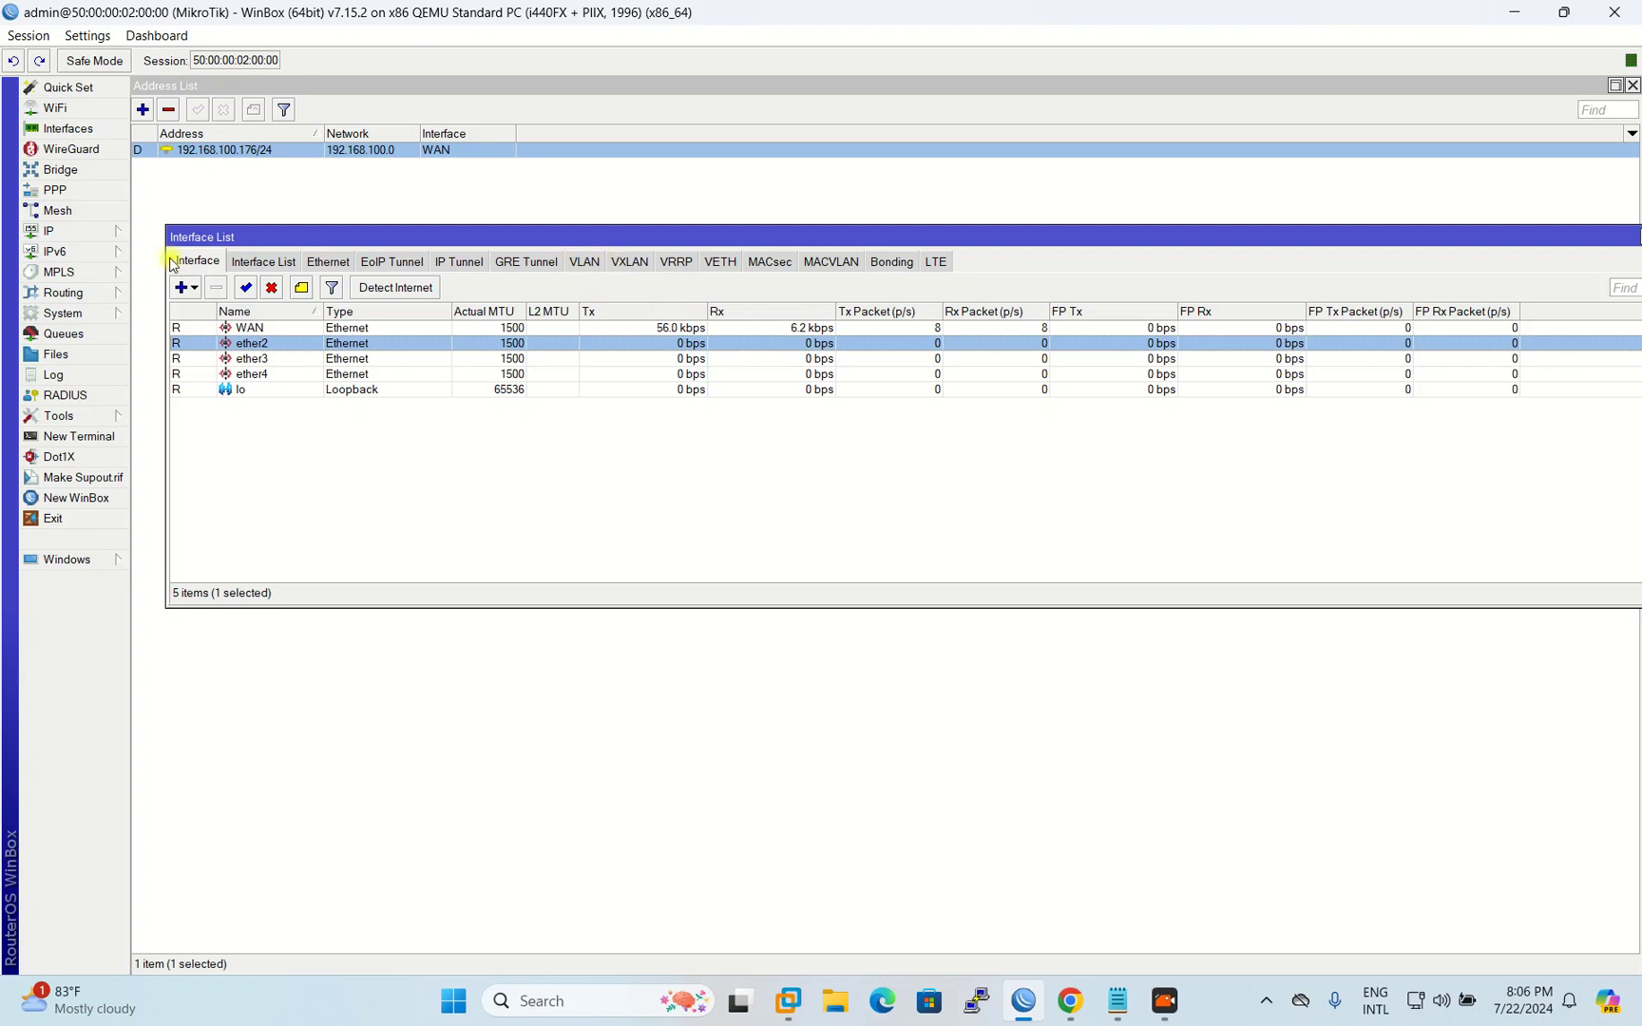
pyautogui.click(585, 264)
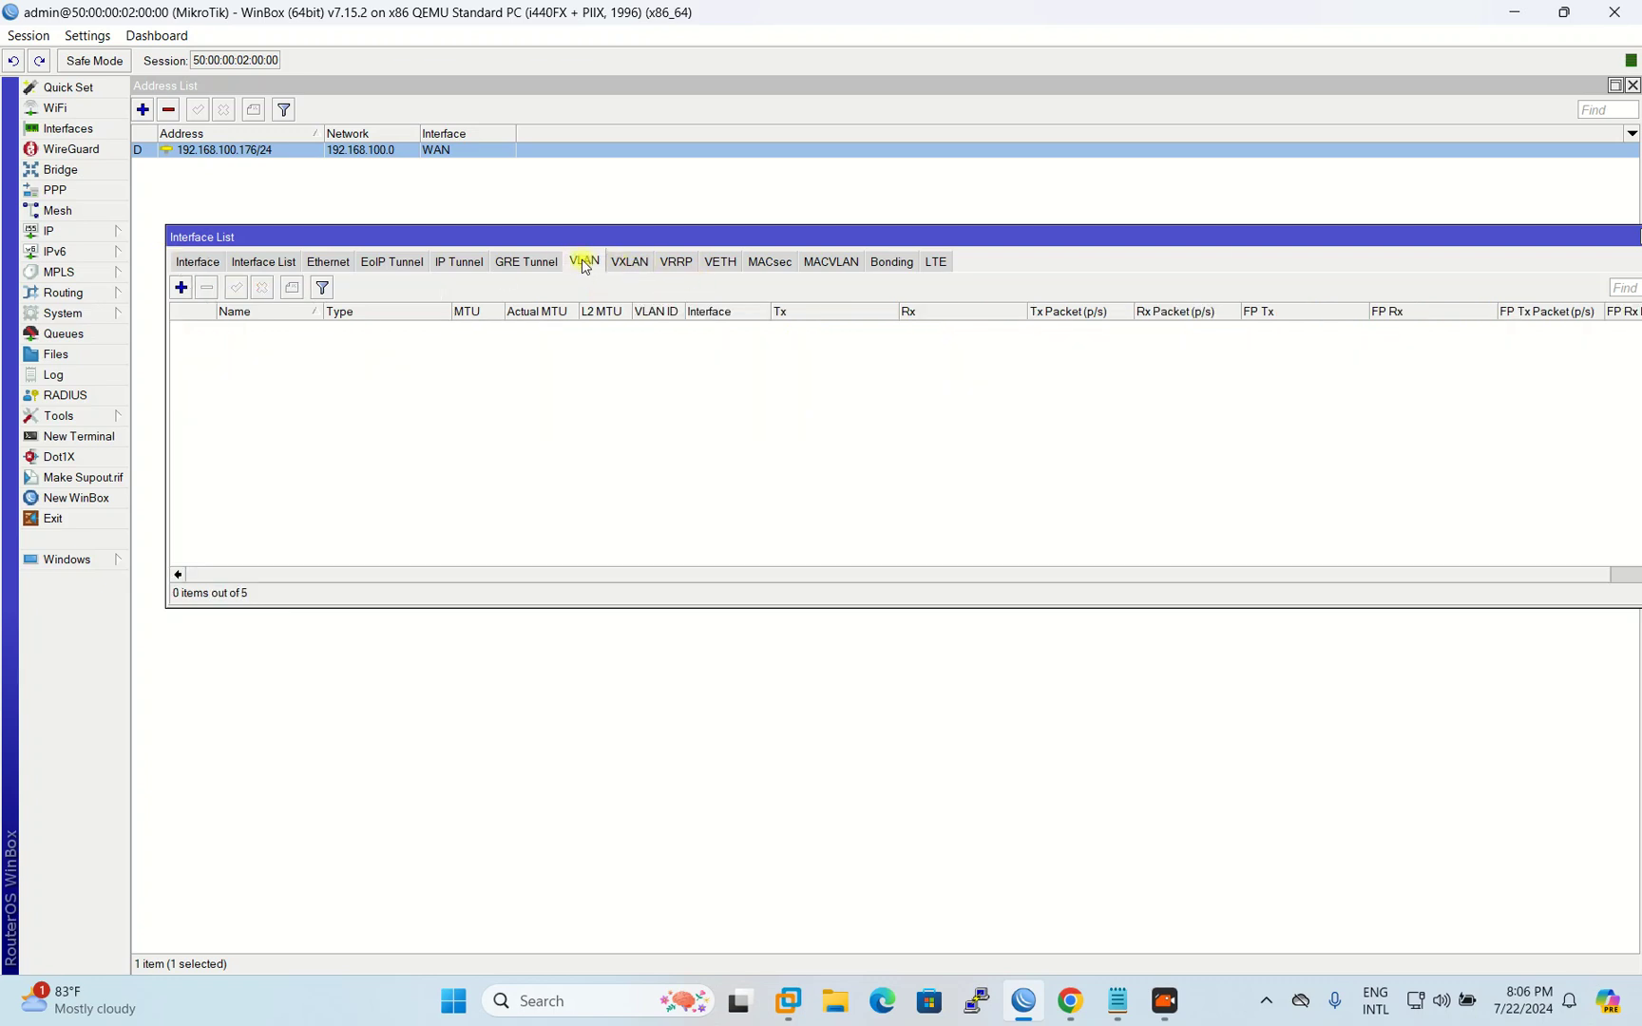
pyautogui.click(181, 287)
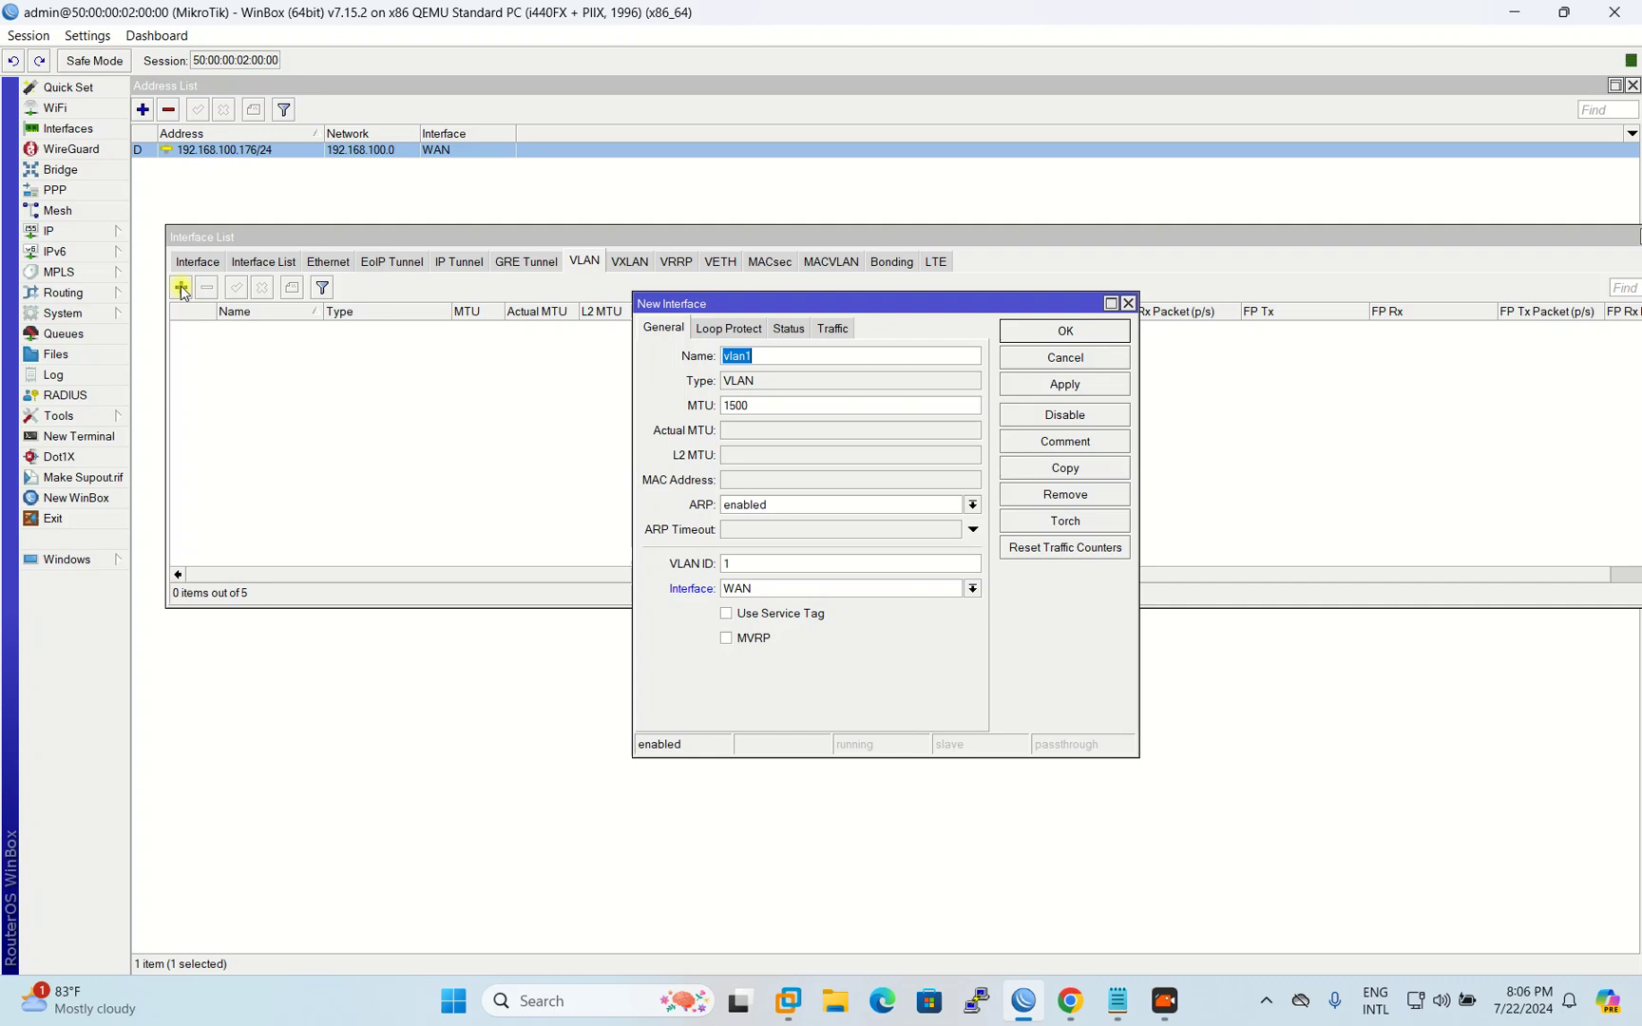
pyautogui.click(786, 353)
pyautogui.press('Tab')
pyautogui.press('Tab')
pyautogui.press('Tab')
pyautogui.press('Tab')
pyautogui.click(974, 589)
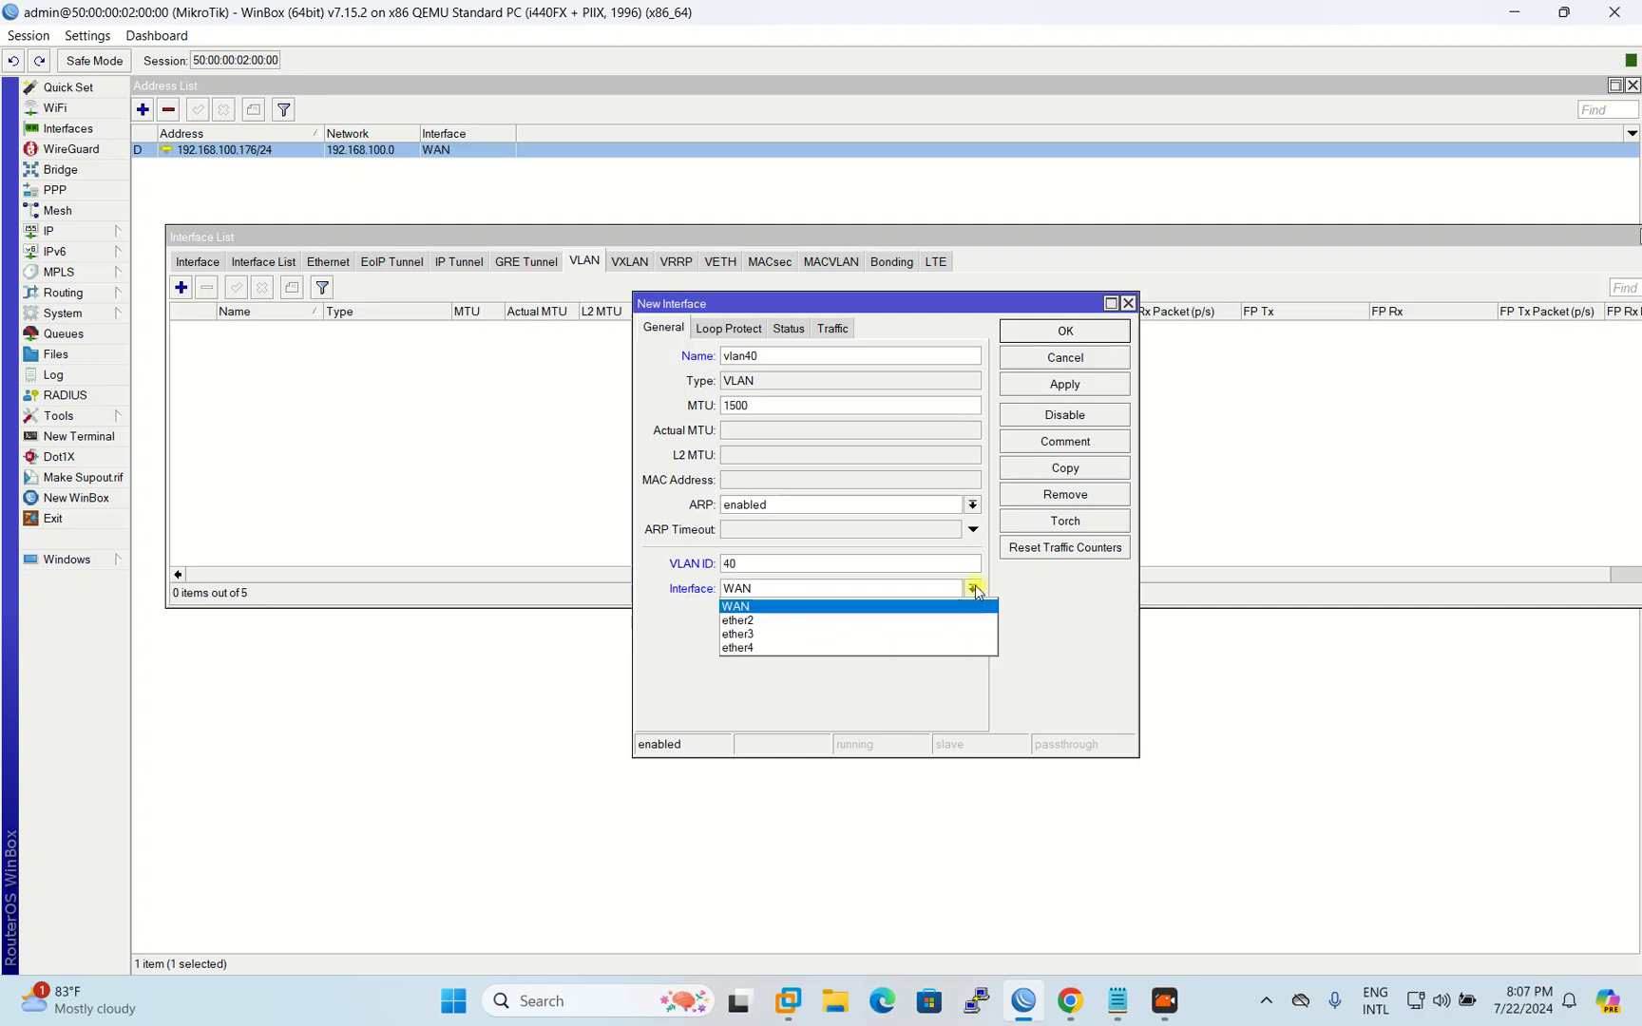
pyautogui.click(786, 621)
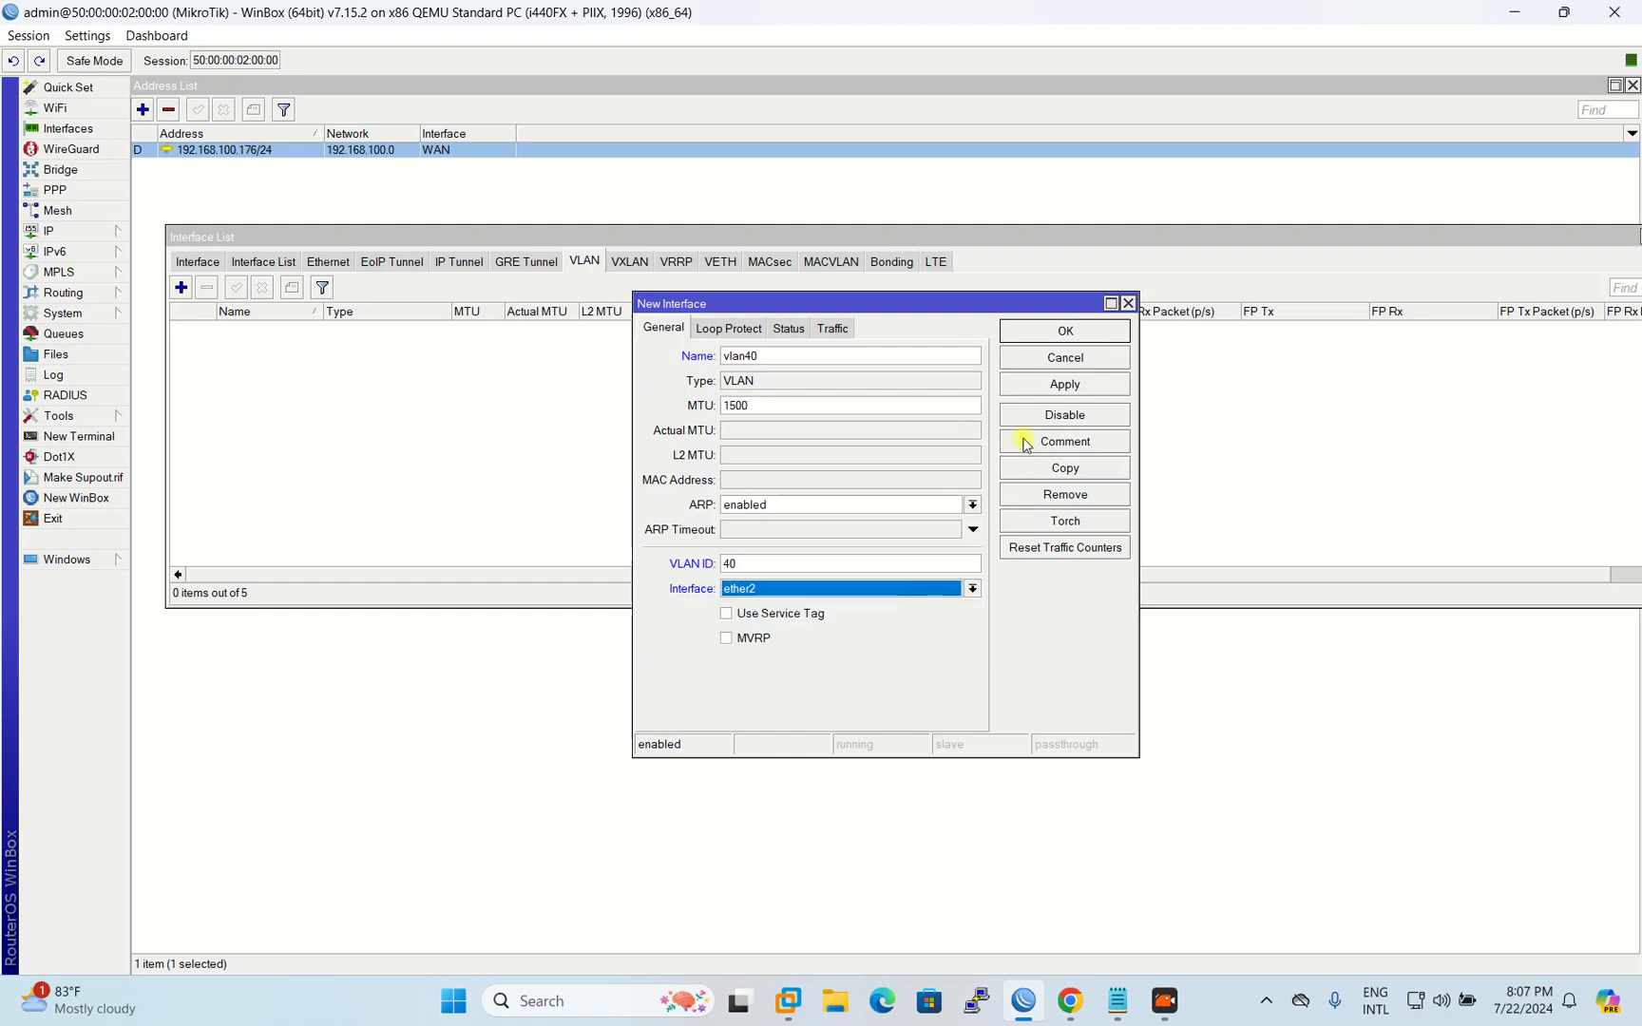
pyautogui.click(1065, 383)
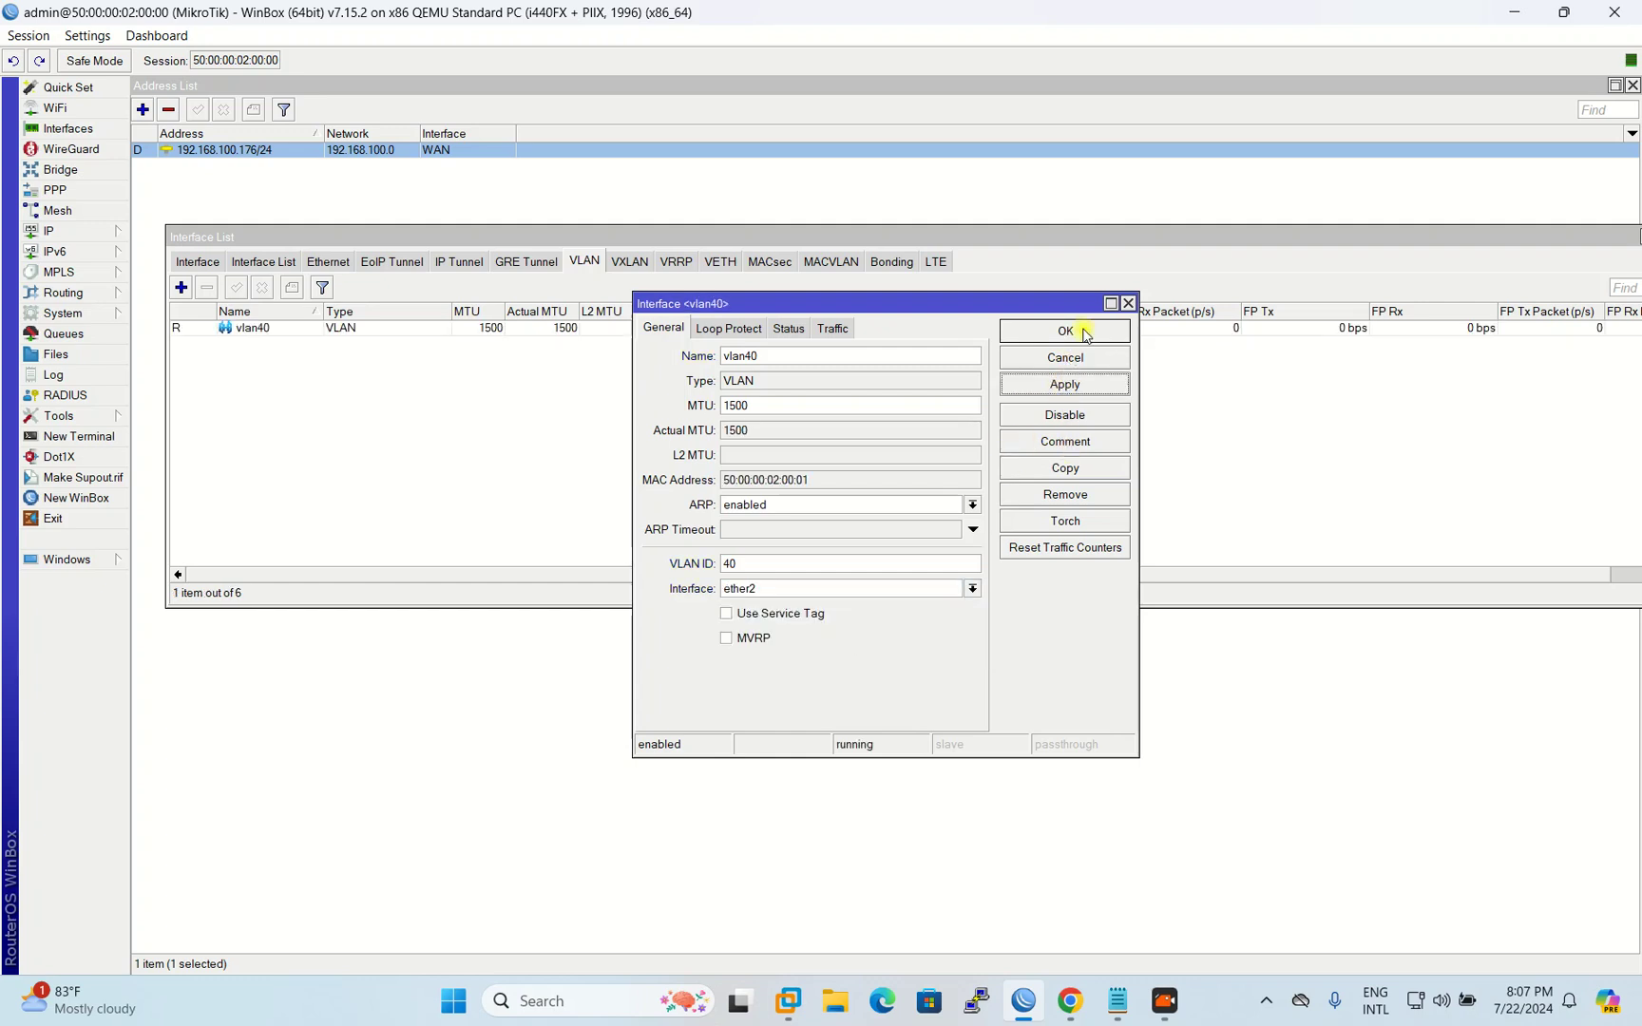
pyautogui.click(1065, 331)
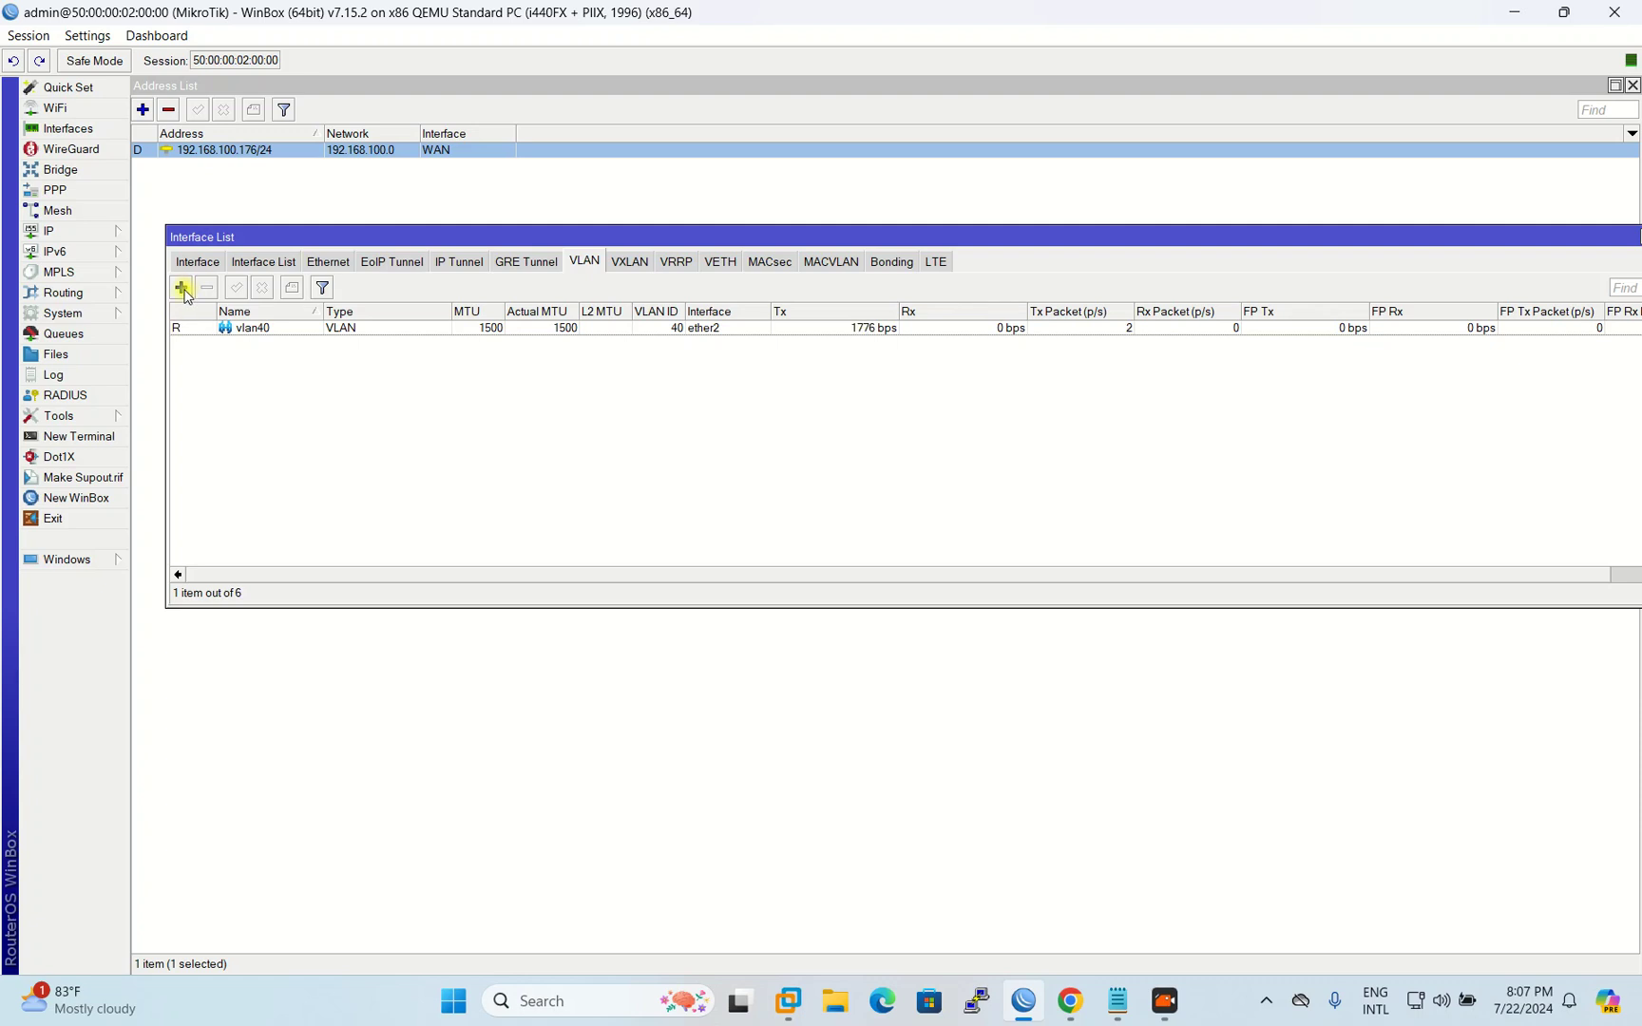
# Step: Create a VLAN interface named vlan50 with VLAN ID 50 on ether2, and close the interface list
pyautogui.click(182, 288)
pyautogui.click(805, 357)
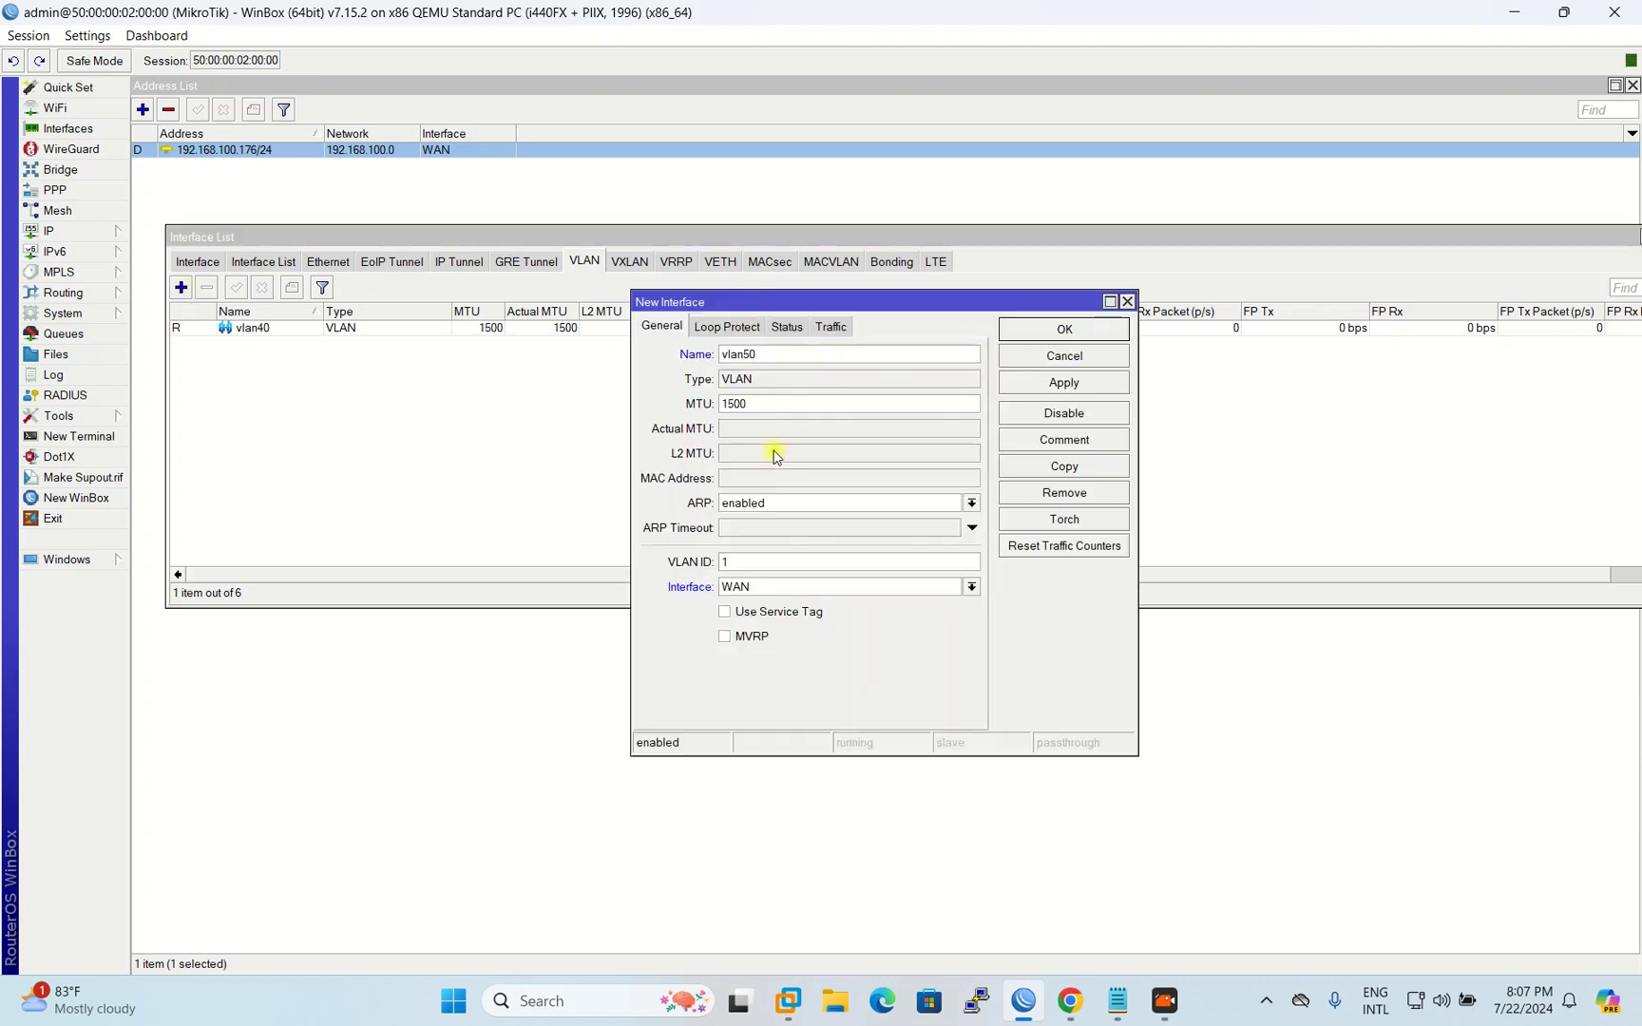
pyautogui.moveTo(764, 561); pyautogui.dragTo(652, 567)
pyautogui.click(971, 587)
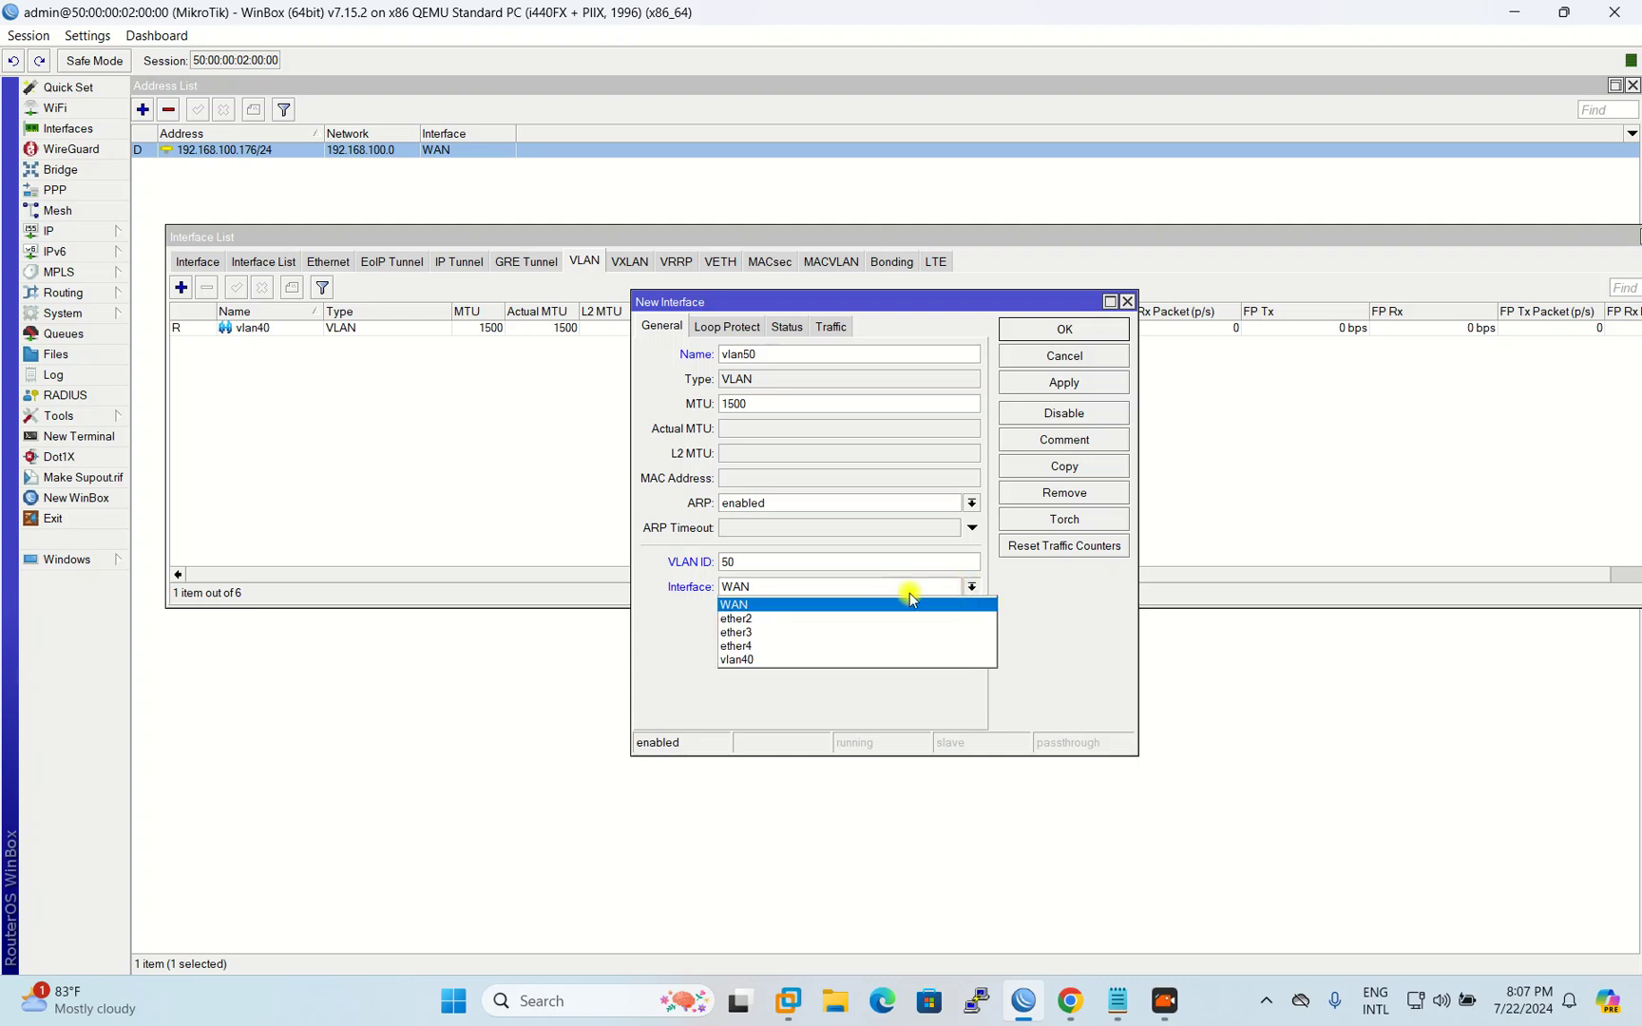
pyautogui.click(823, 619)
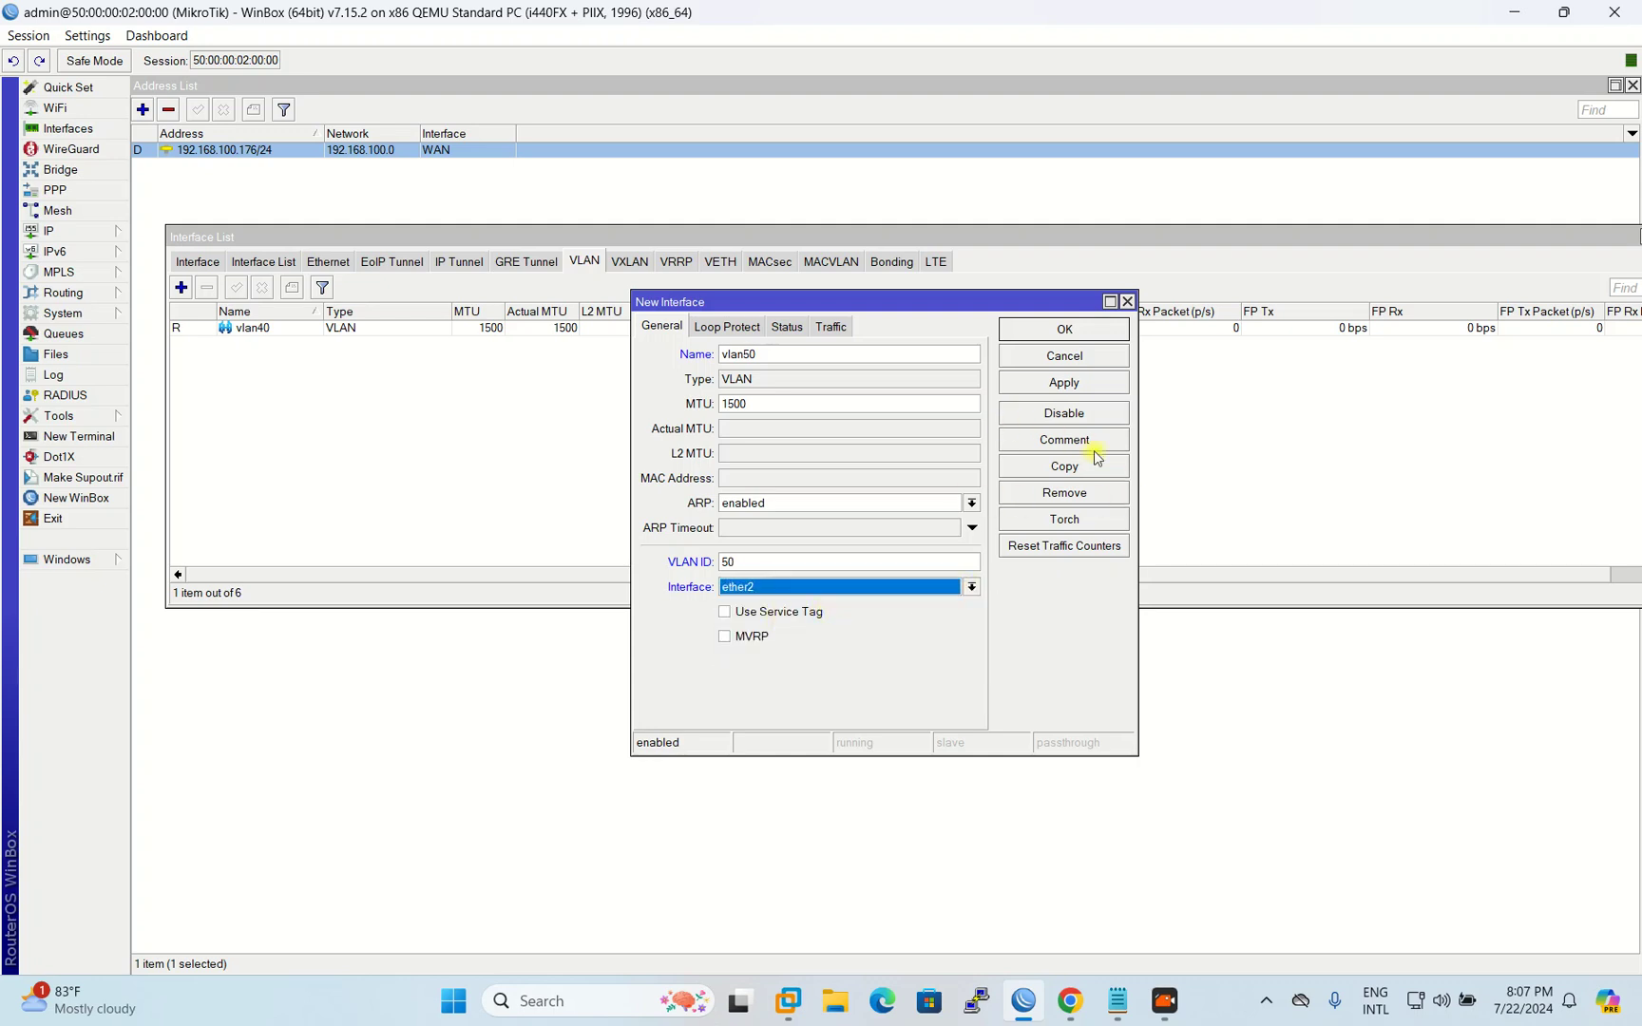
pyautogui.click(1086, 328)
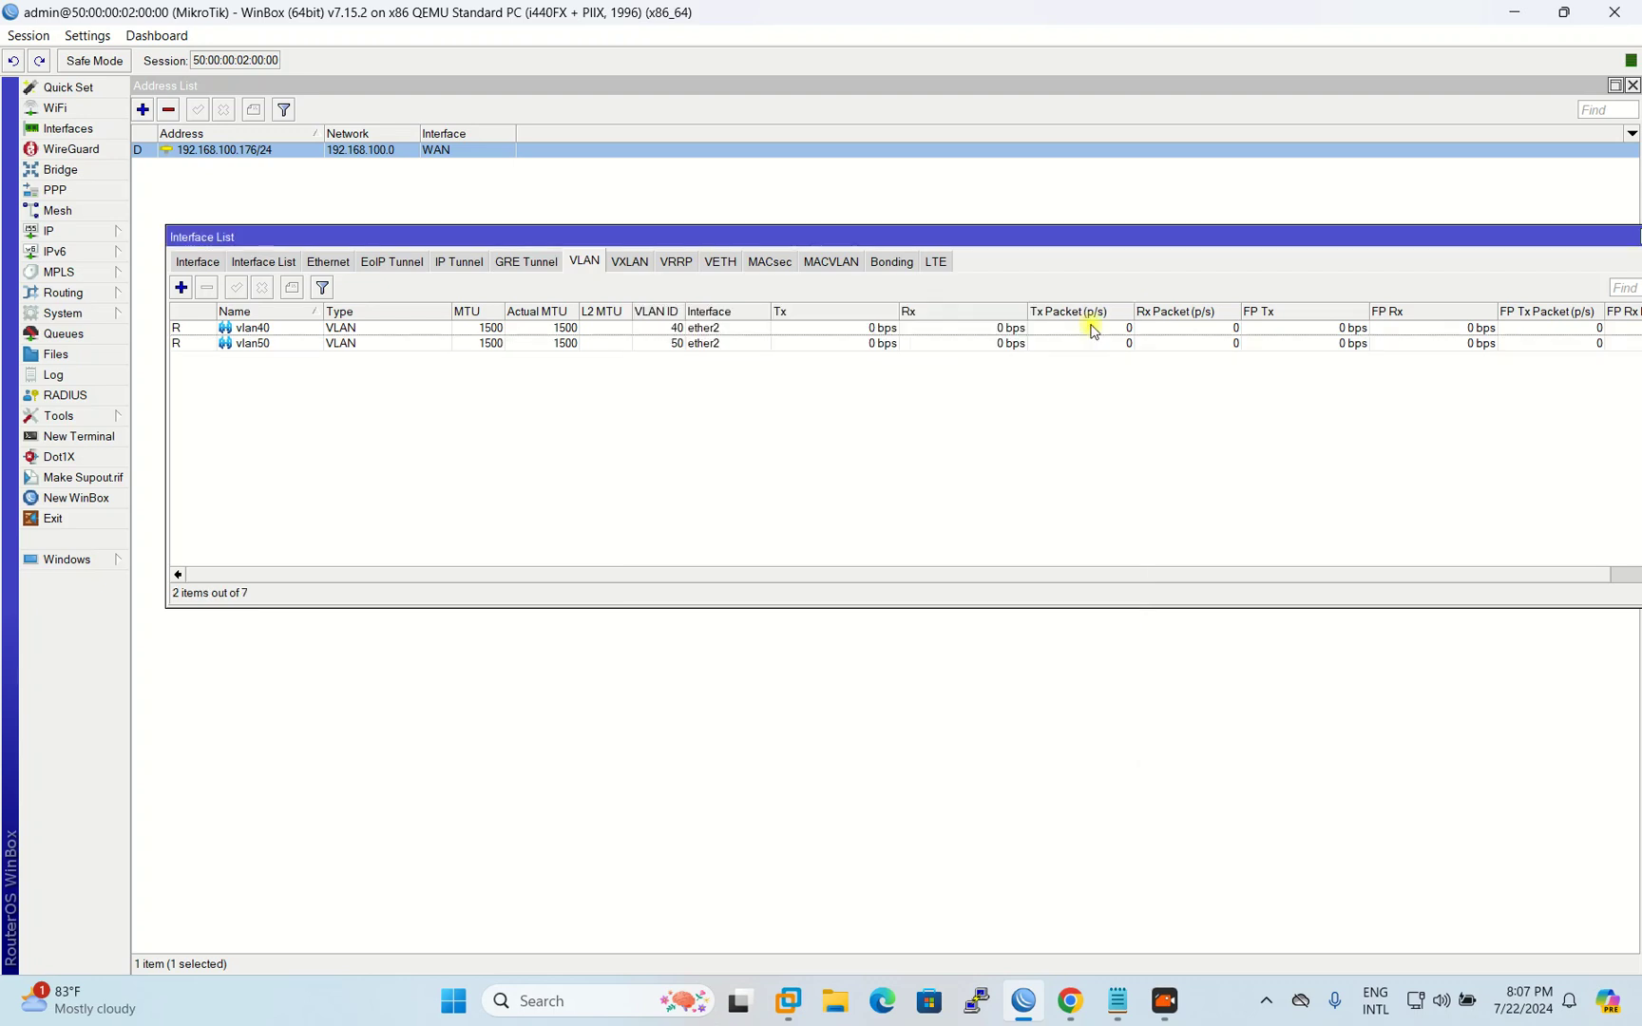
pyautogui.moveTo(1221, 239); pyautogui.dragTo(1036, 239)
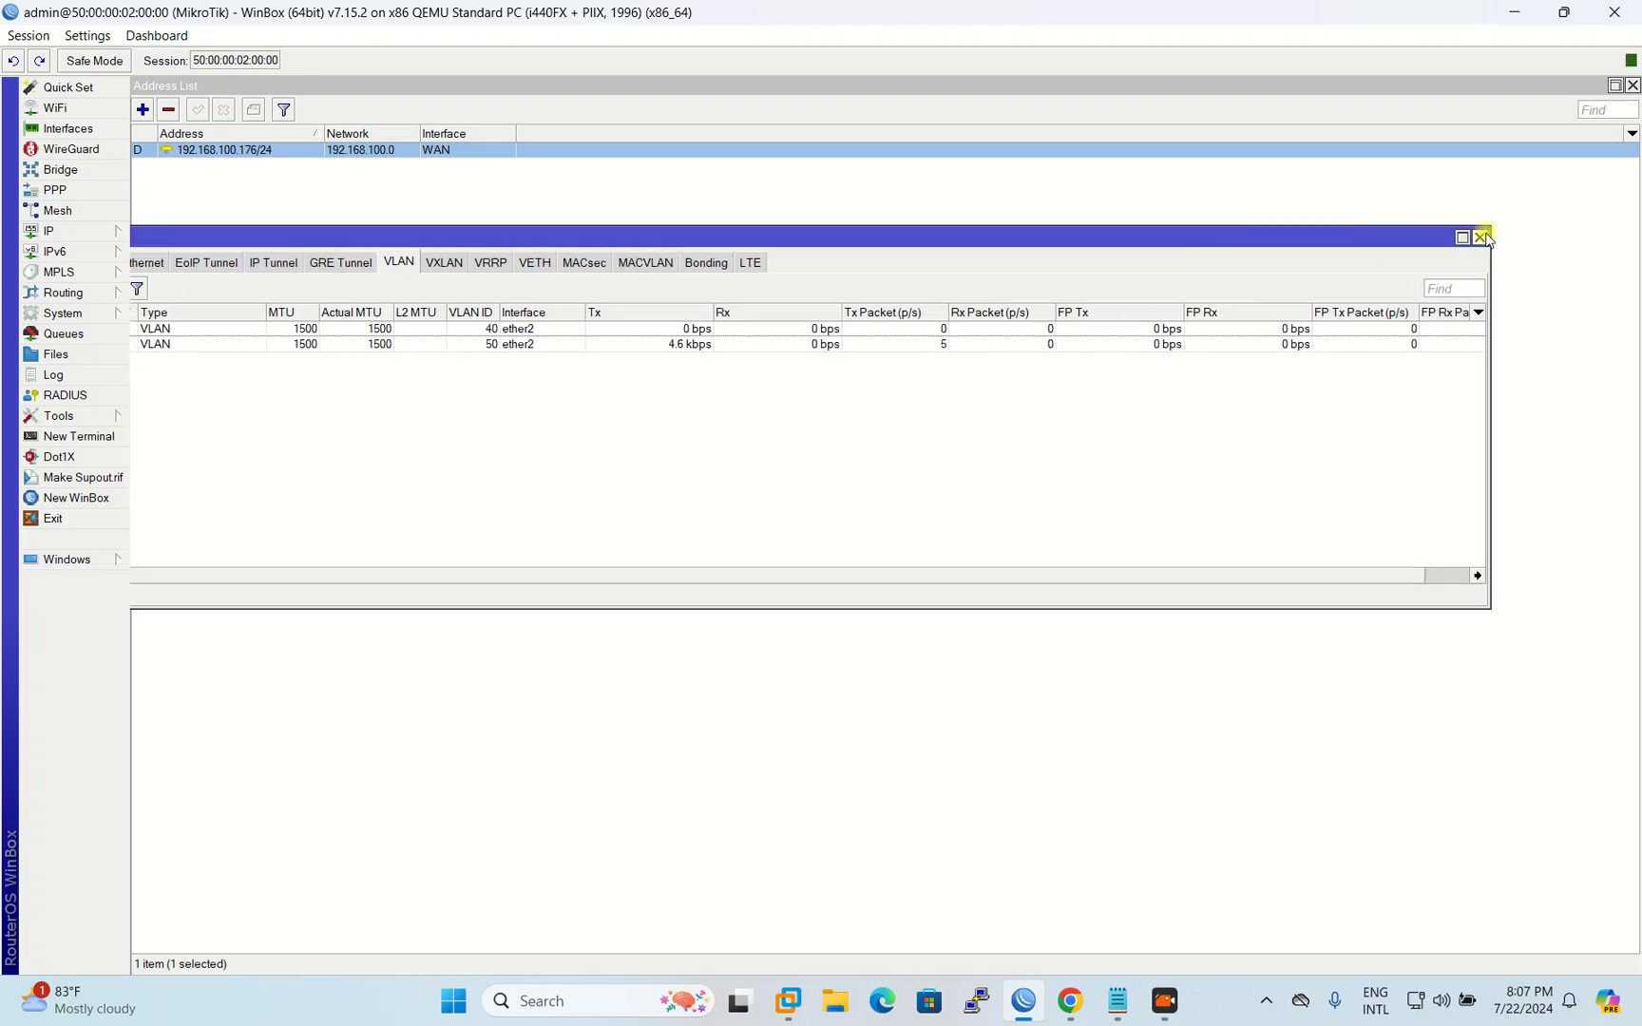
pyautogui.click(1482, 237)
# Step: Assign the IP address 192.168.40.1/24 to the vlan40 interface in the router's address list
pyautogui.click(72, 233)
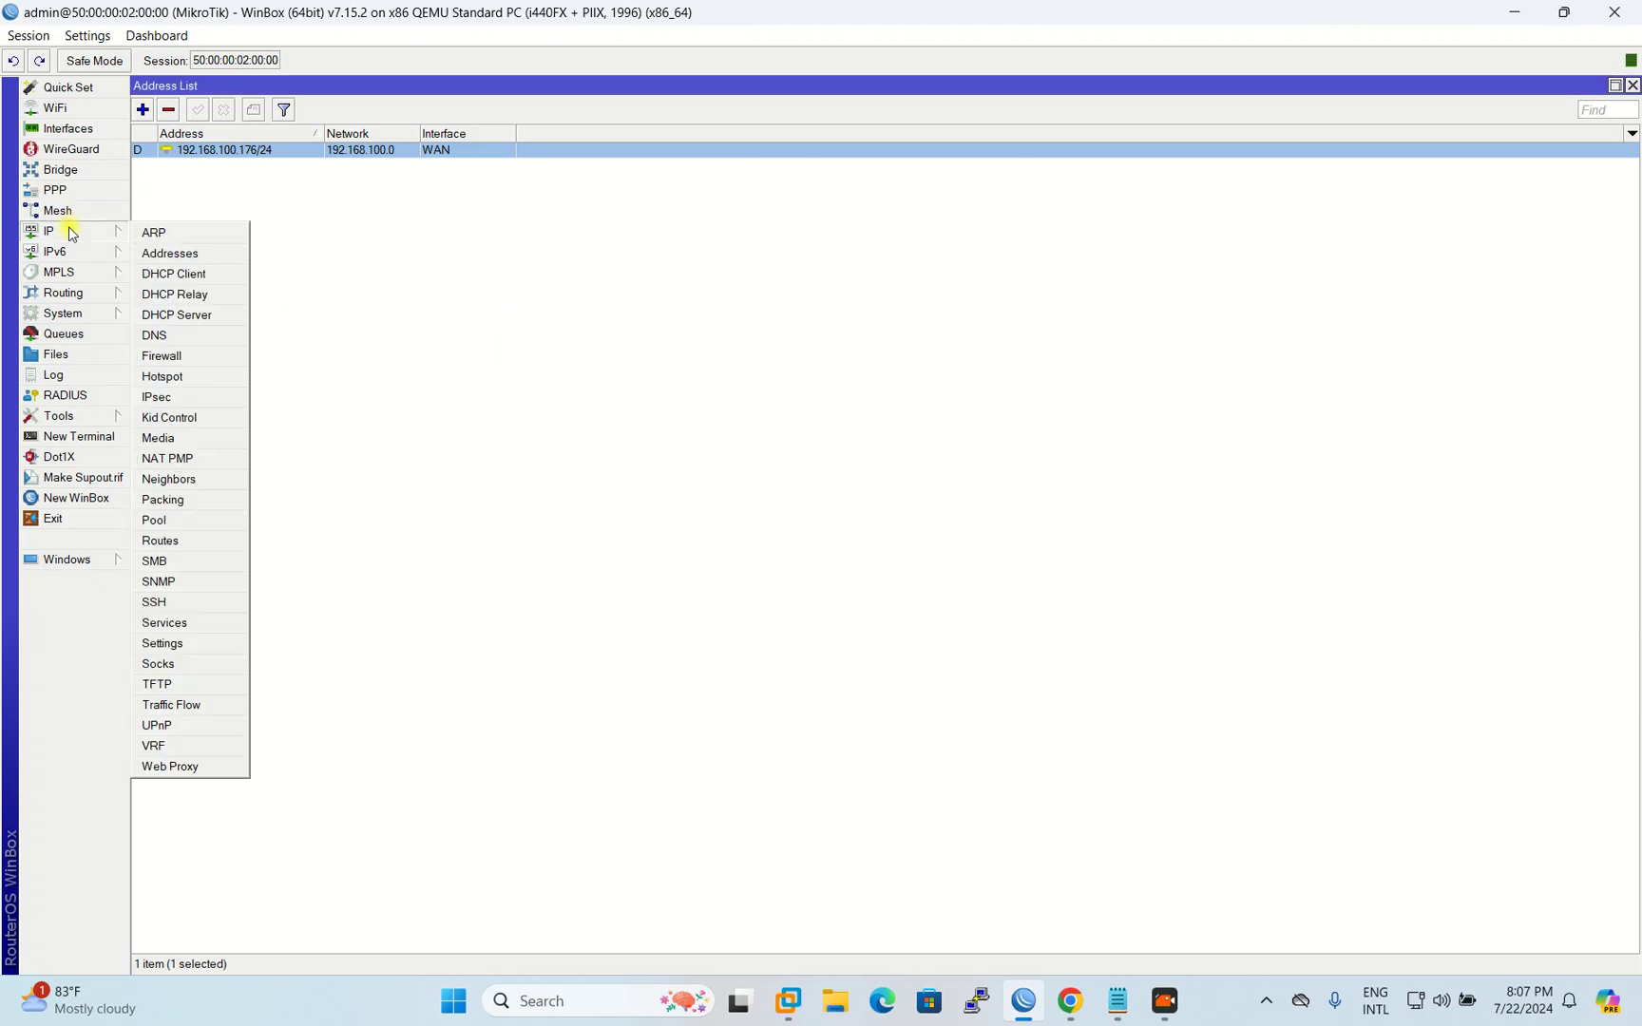
pyautogui.click(211, 253)
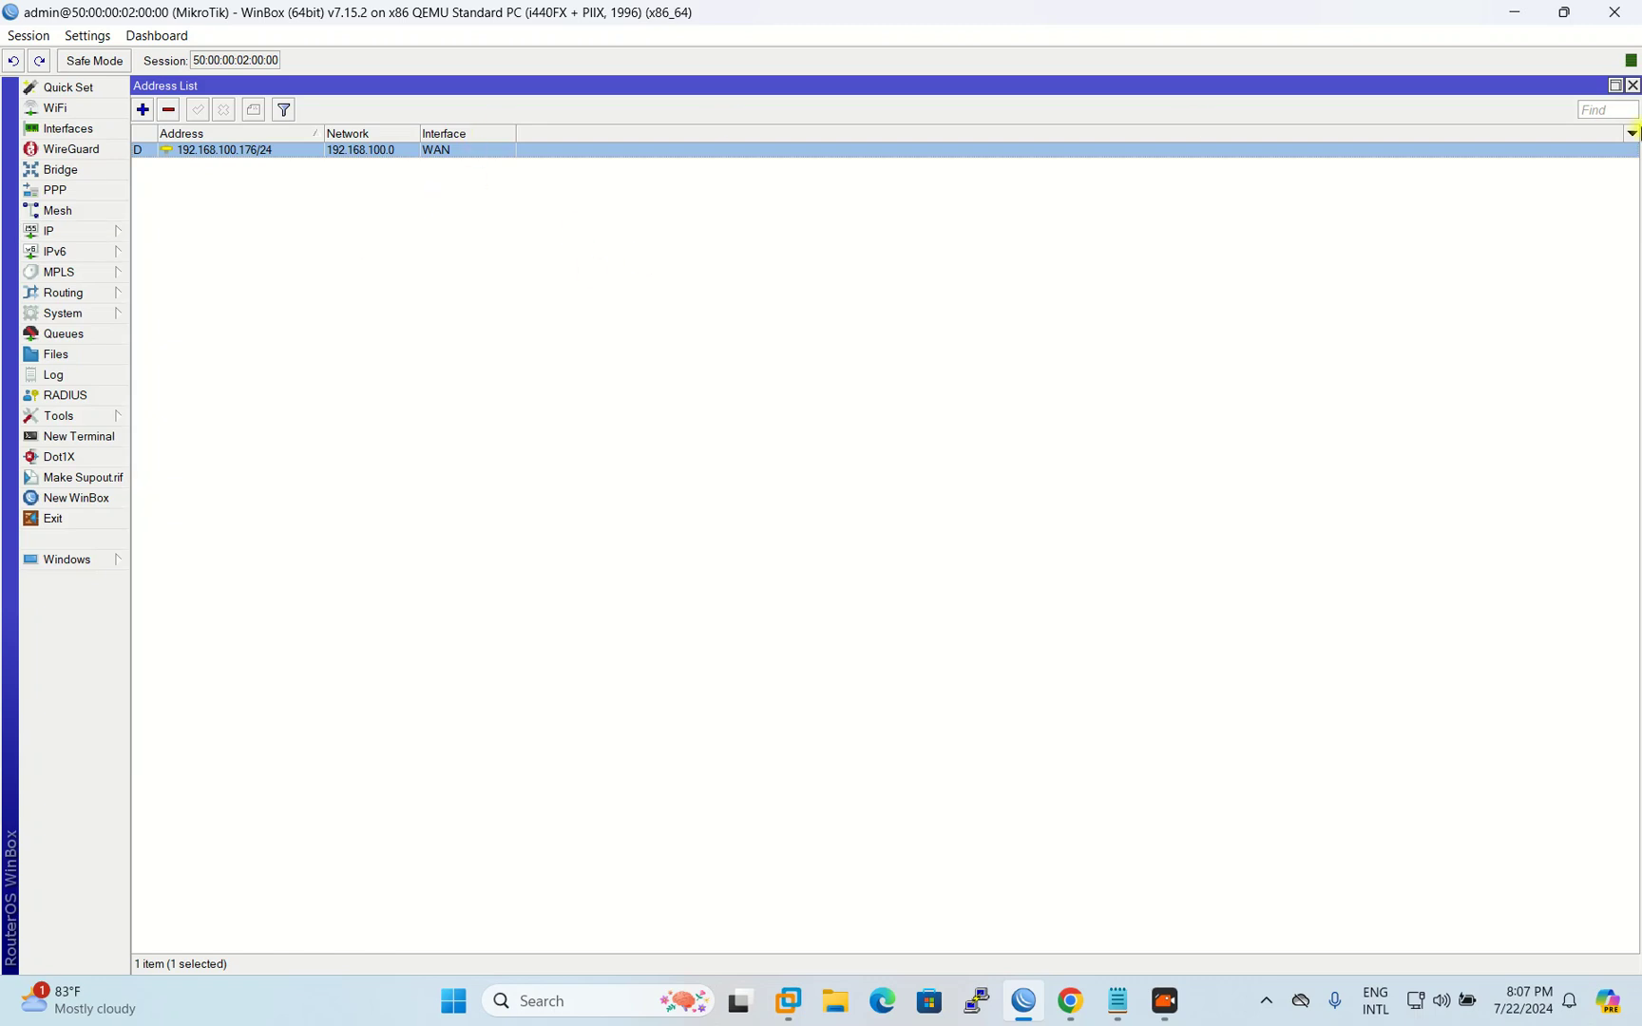
pyautogui.click(1632, 86)
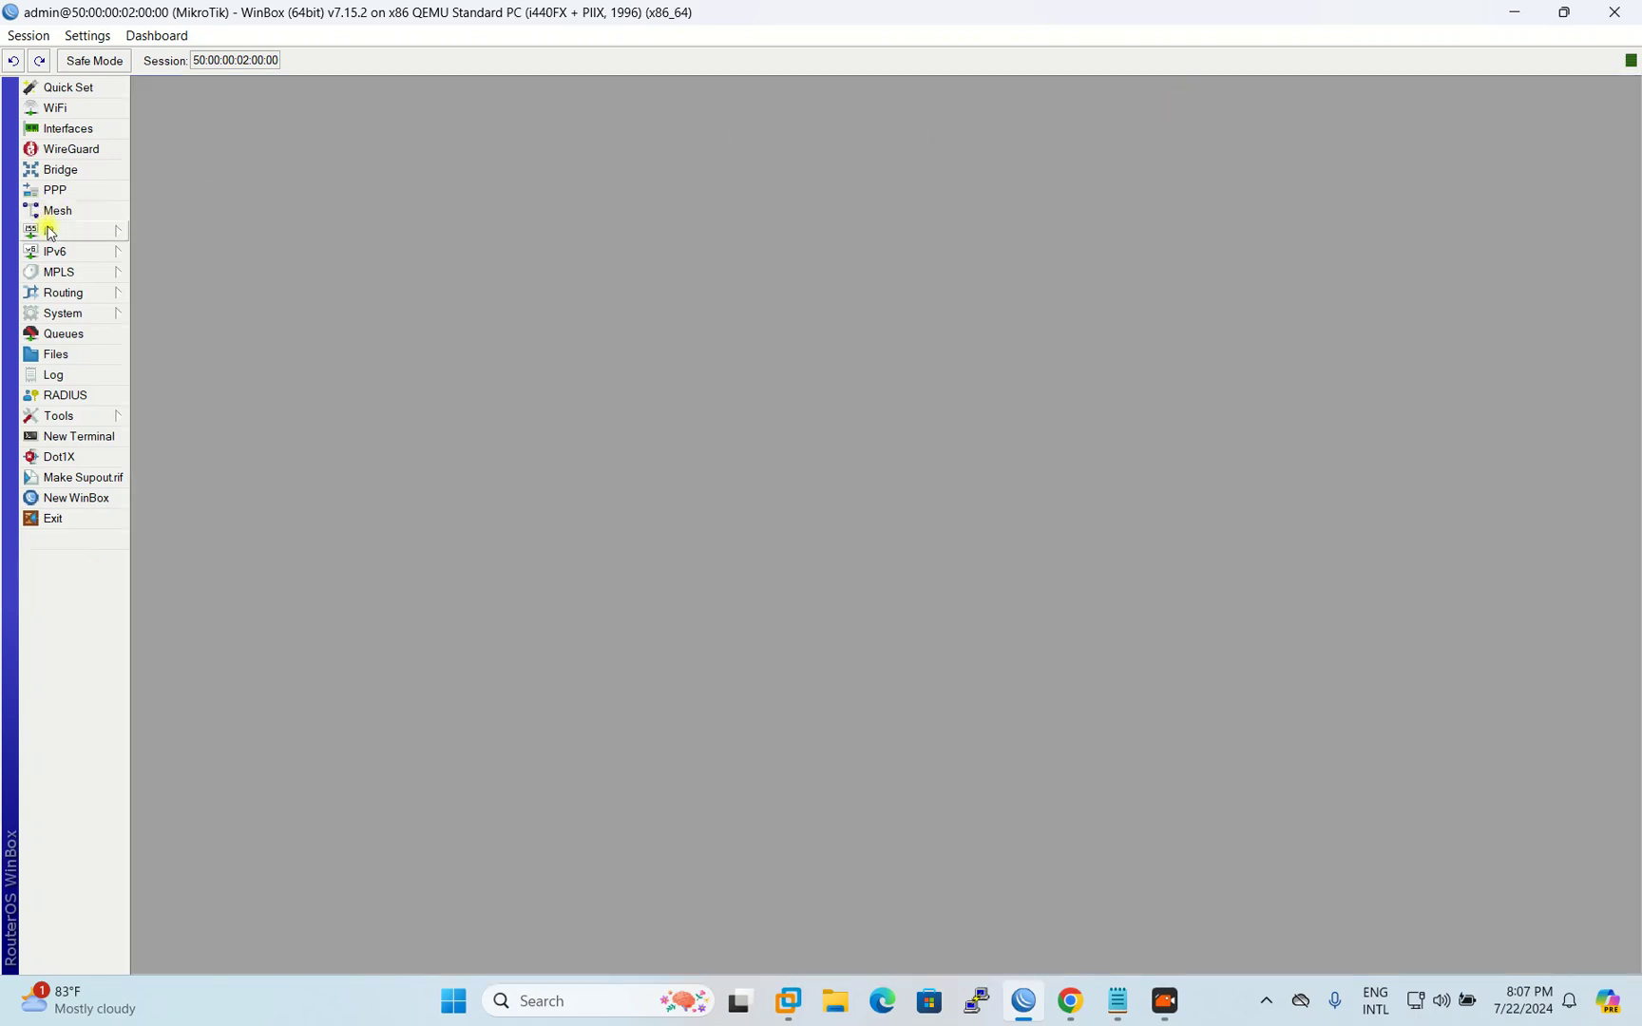
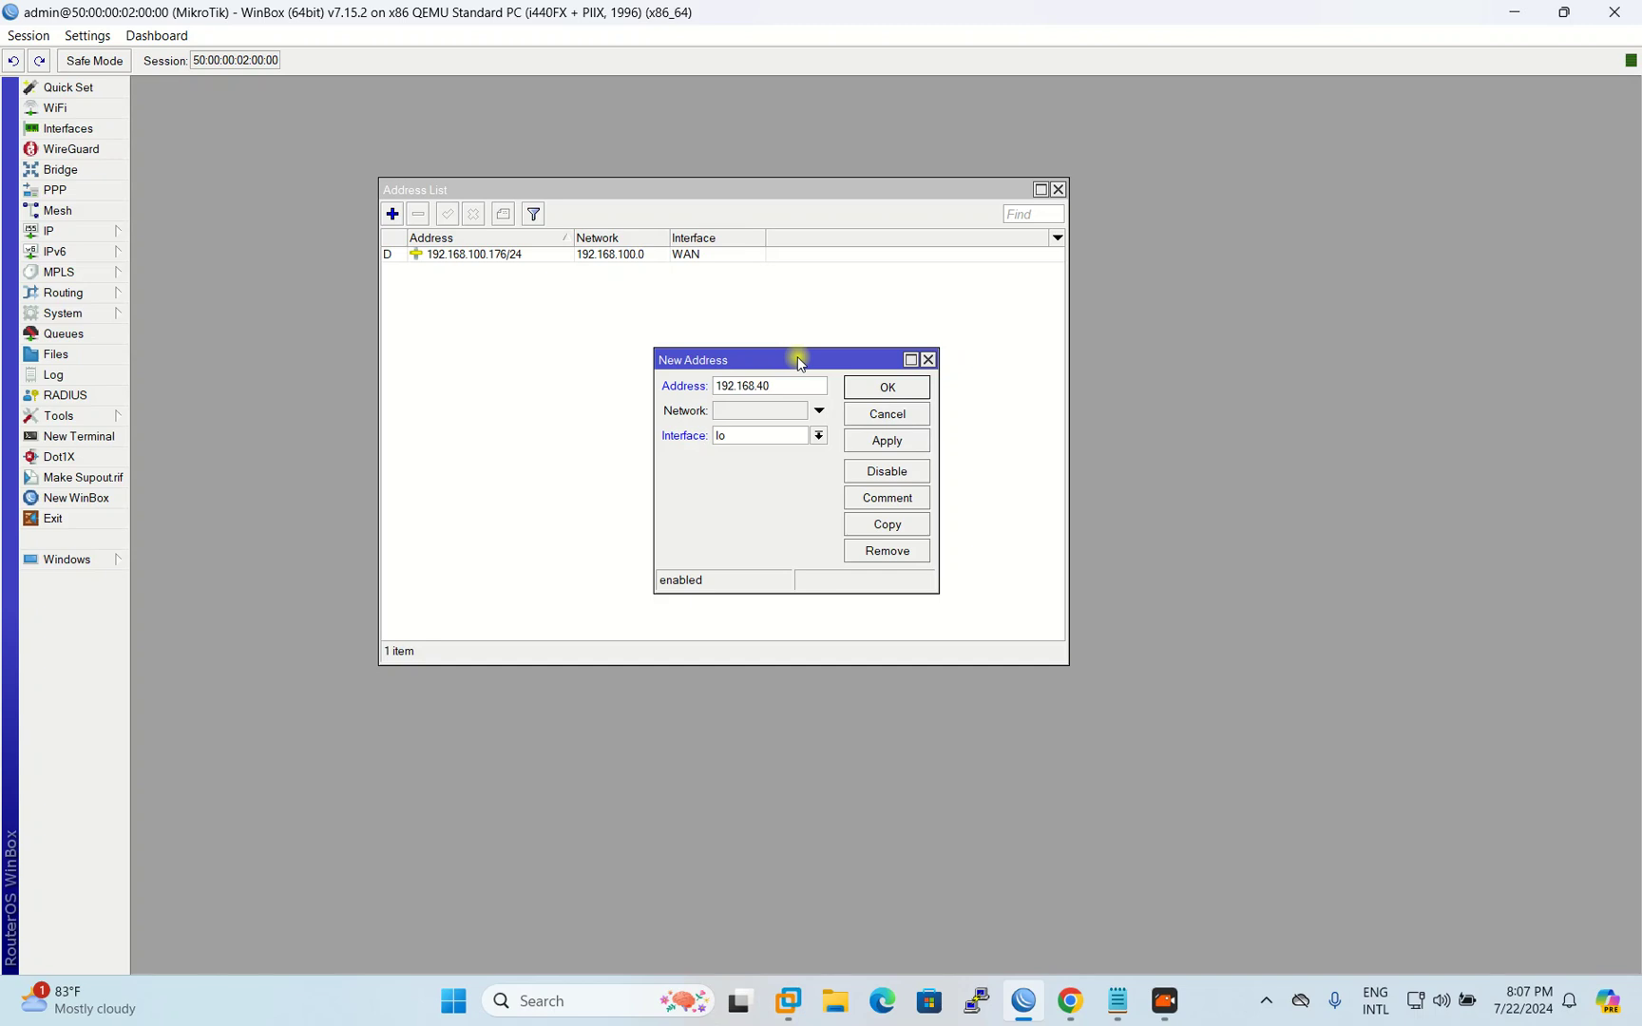
pyautogui.write('1/24')
pyautogui.click(817, 435)
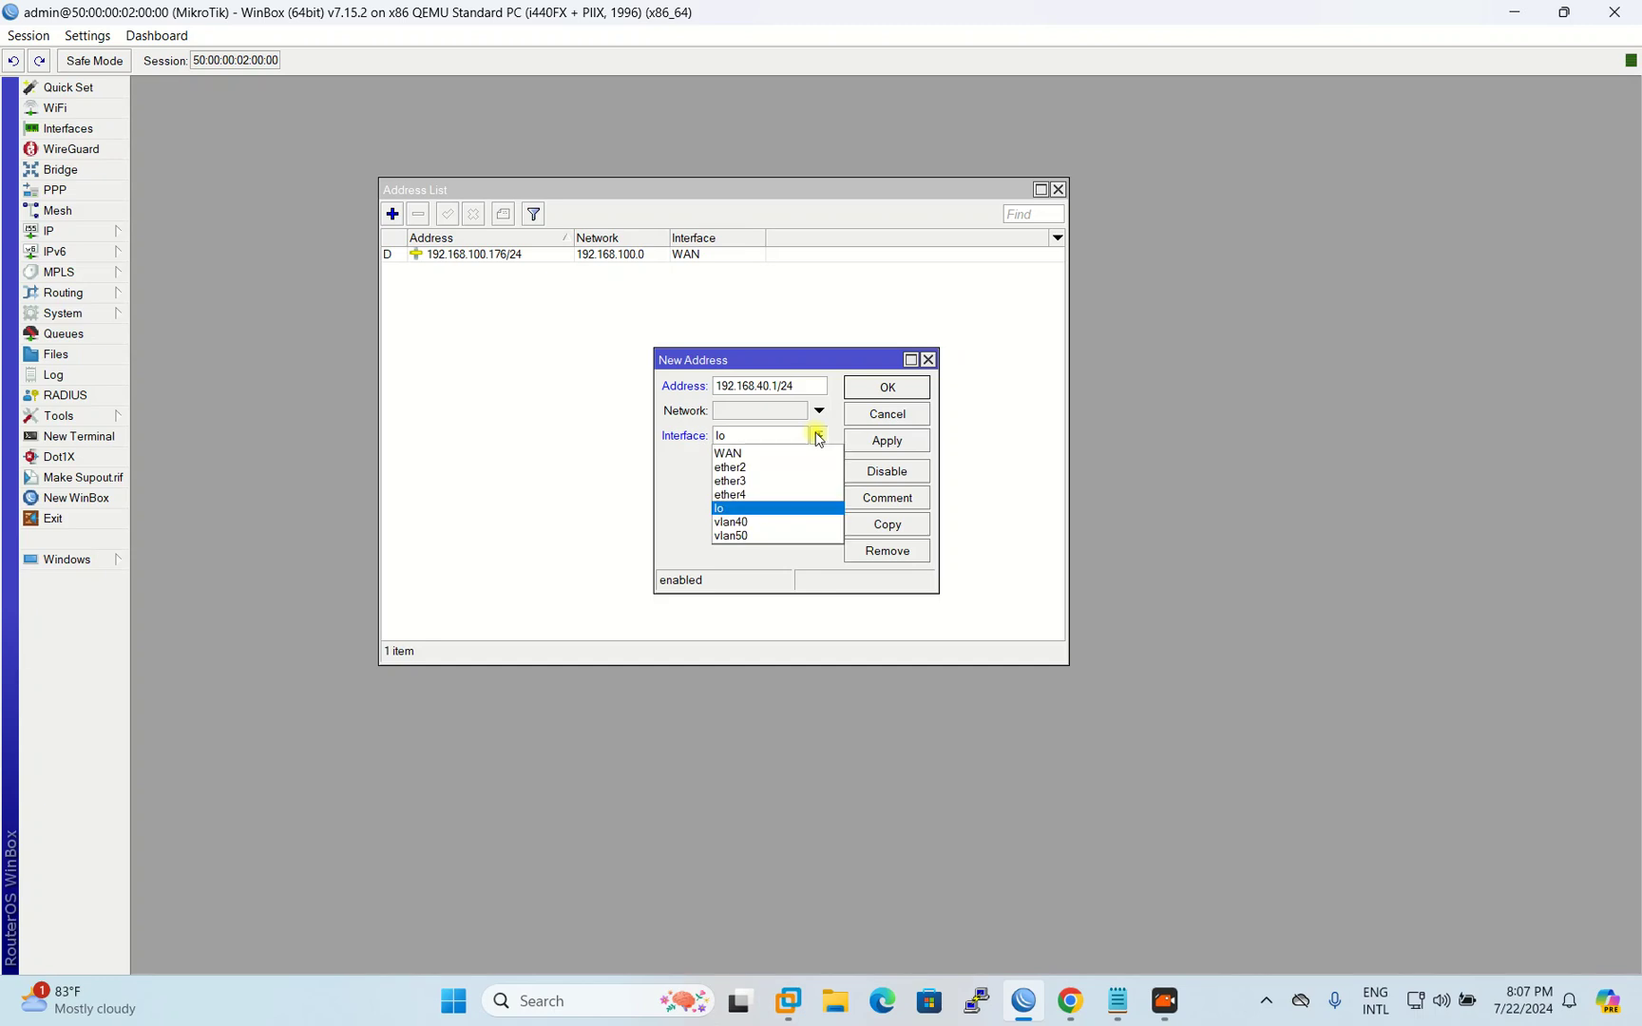
pyautogui.click(746, 522)
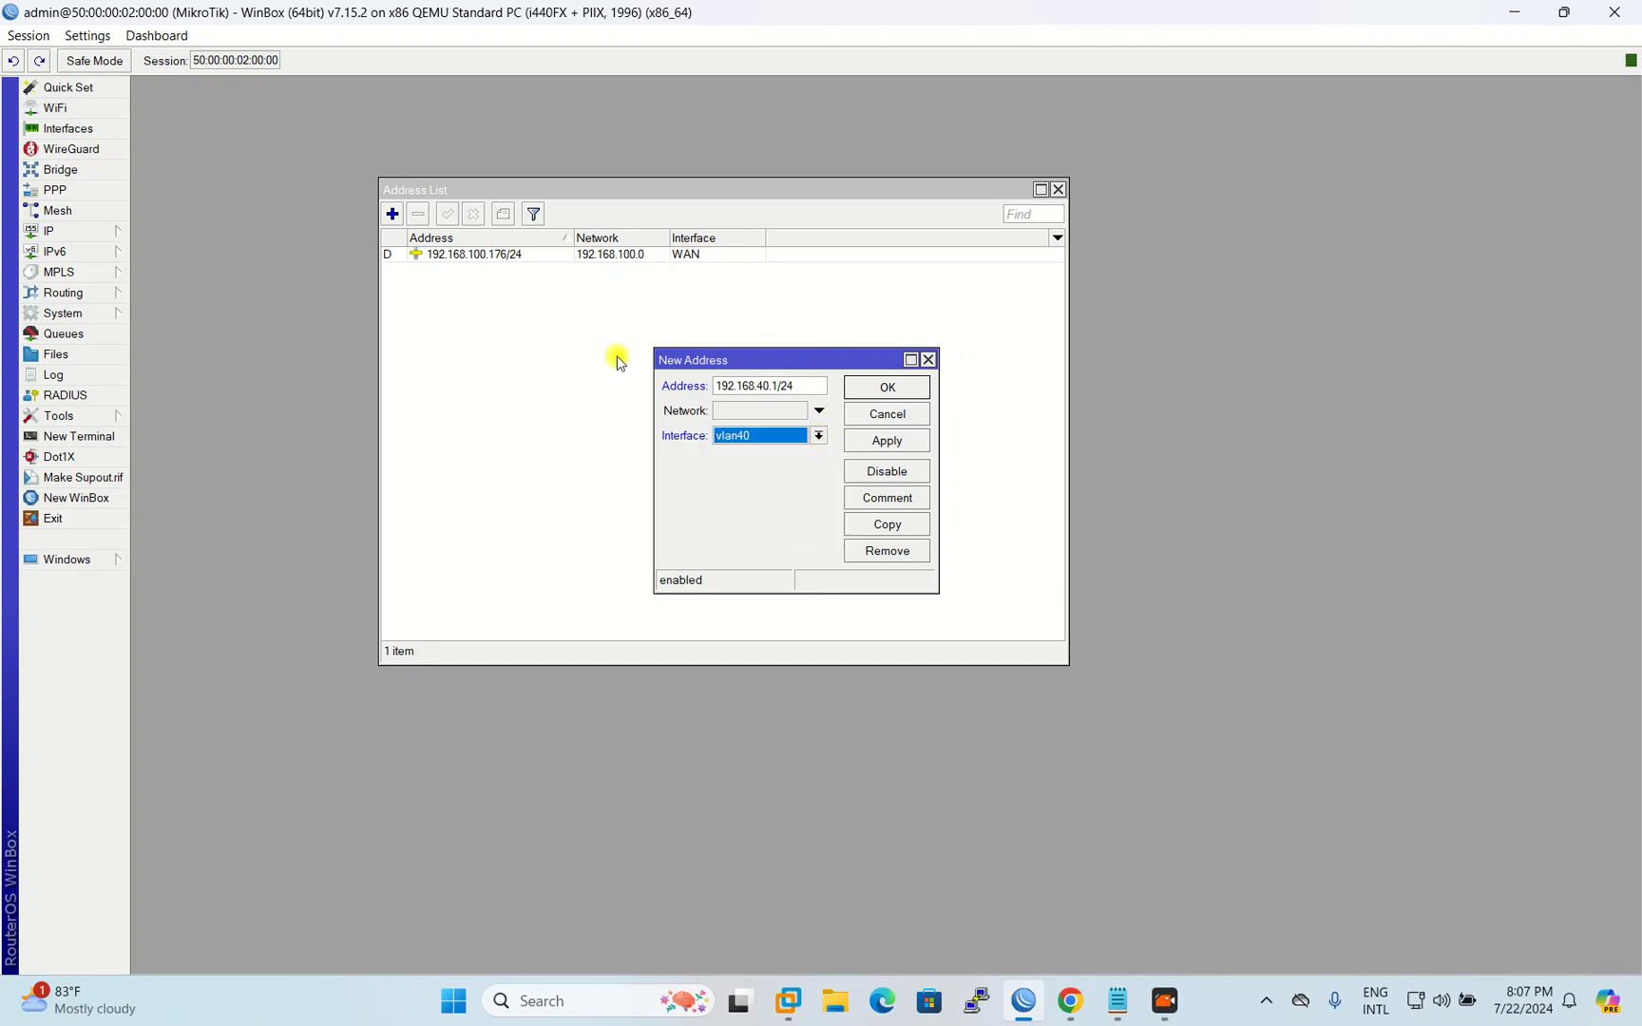
pyautogui.click(898, 442)
pyautogui.click(891, 388)
# Step: Assign the IP address 192.168.50.1/24 to the vlan50 interface and close the address list
pyautogui.click(395, 221)
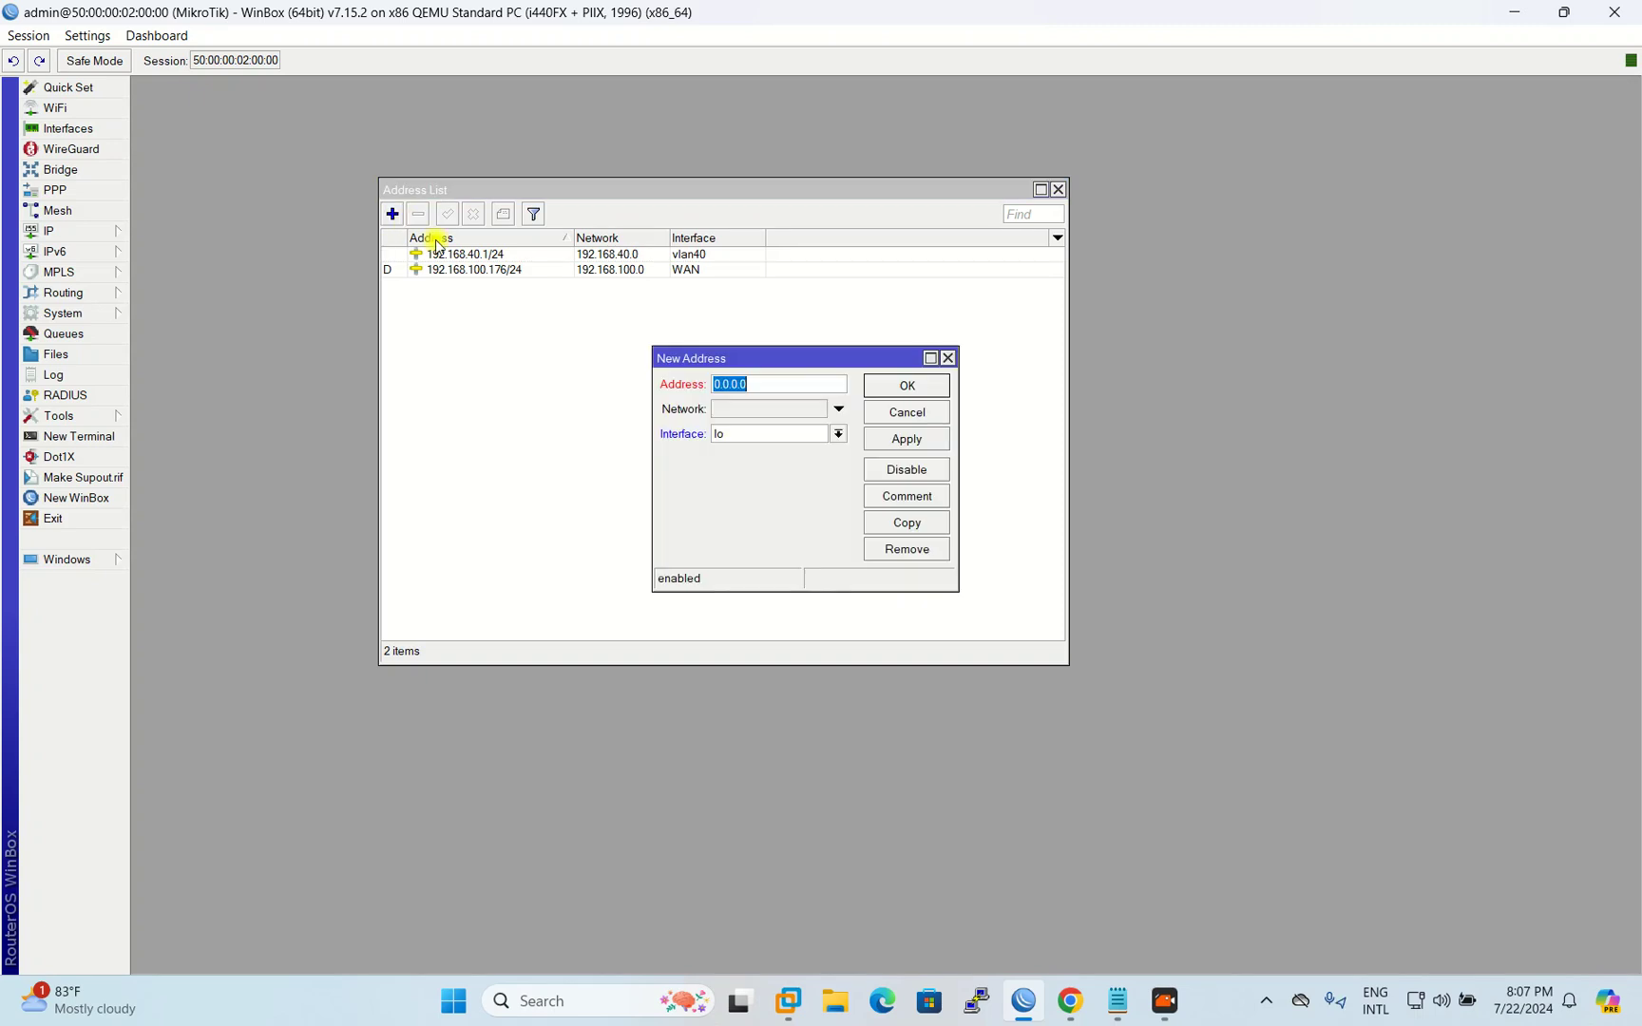
pyautogui.write('192.168.50.1/24')
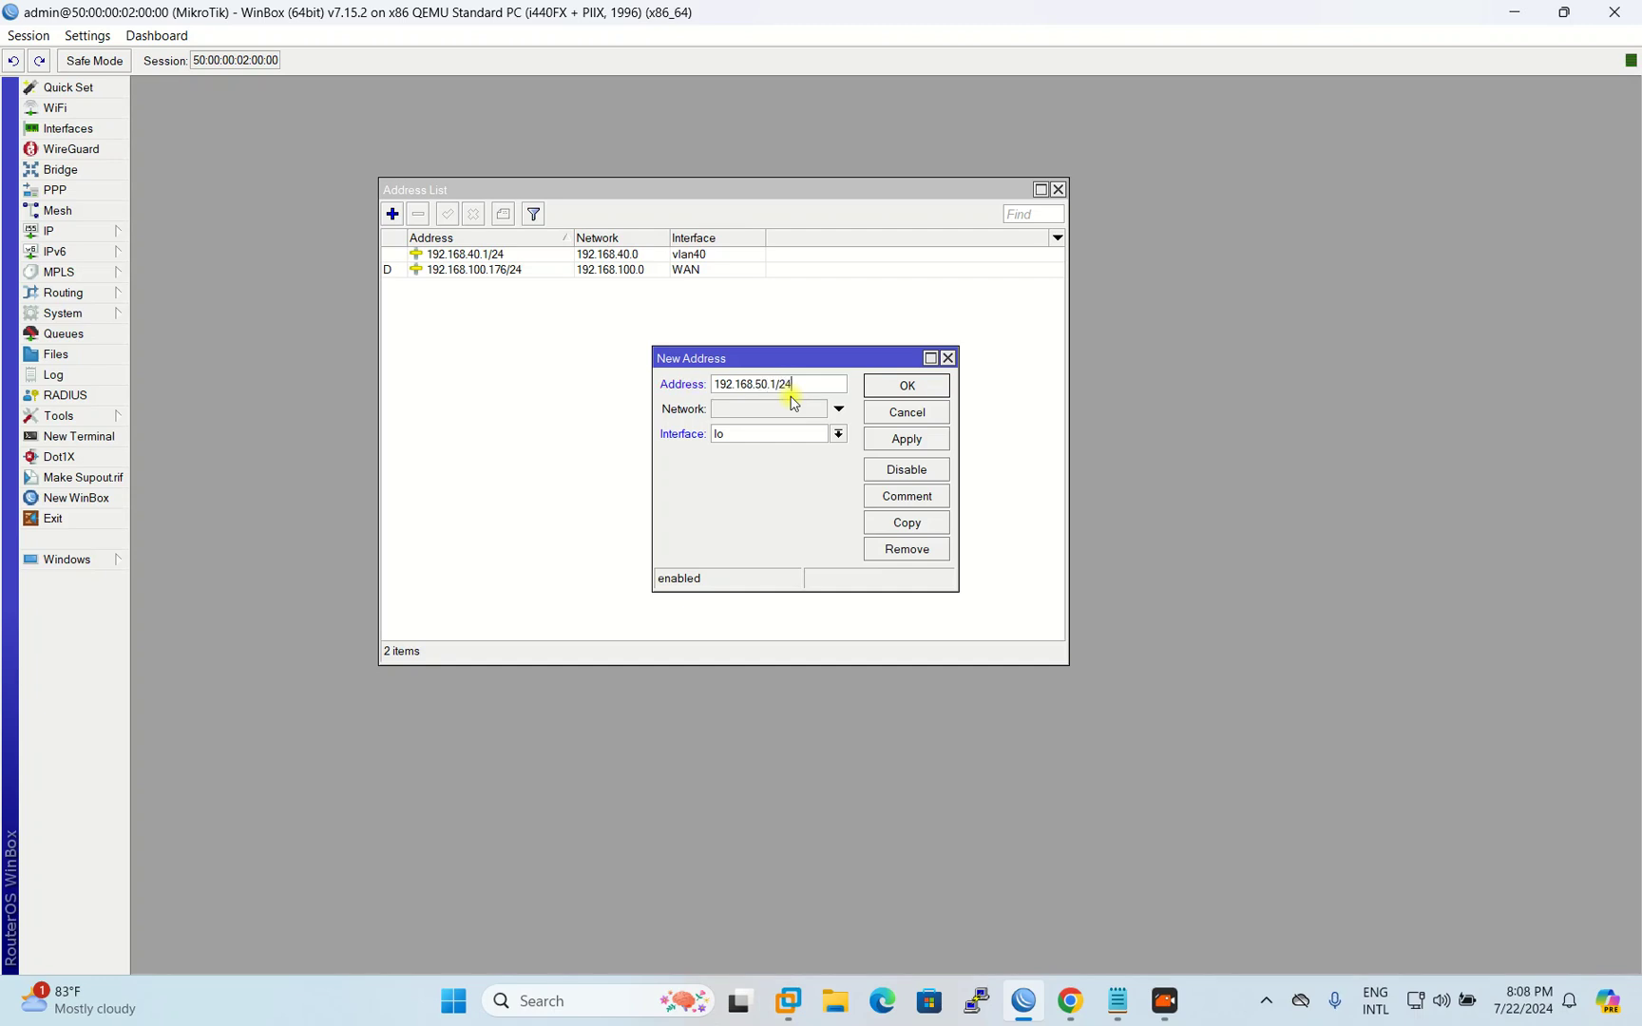
pyautogui.click(837, 434)
pyautogui.click(734, 542)
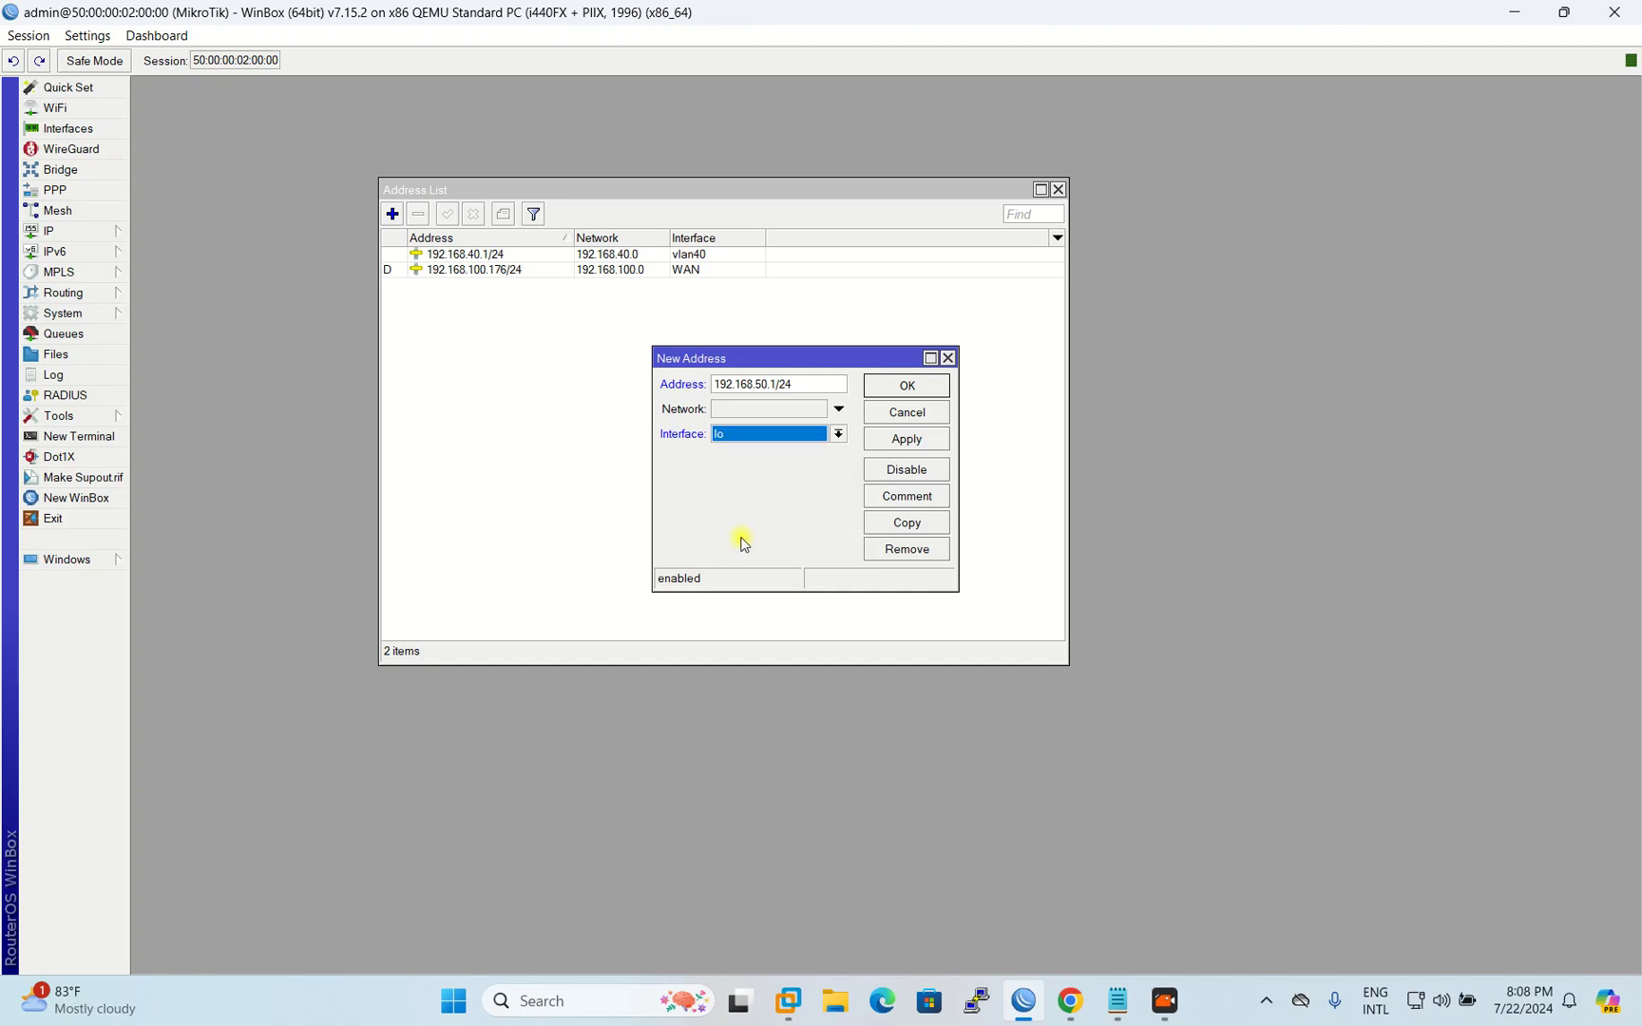
pyautogui.click(837, 434)
pyautogui.click(761, 535)
pyautogui.click(910, 442)
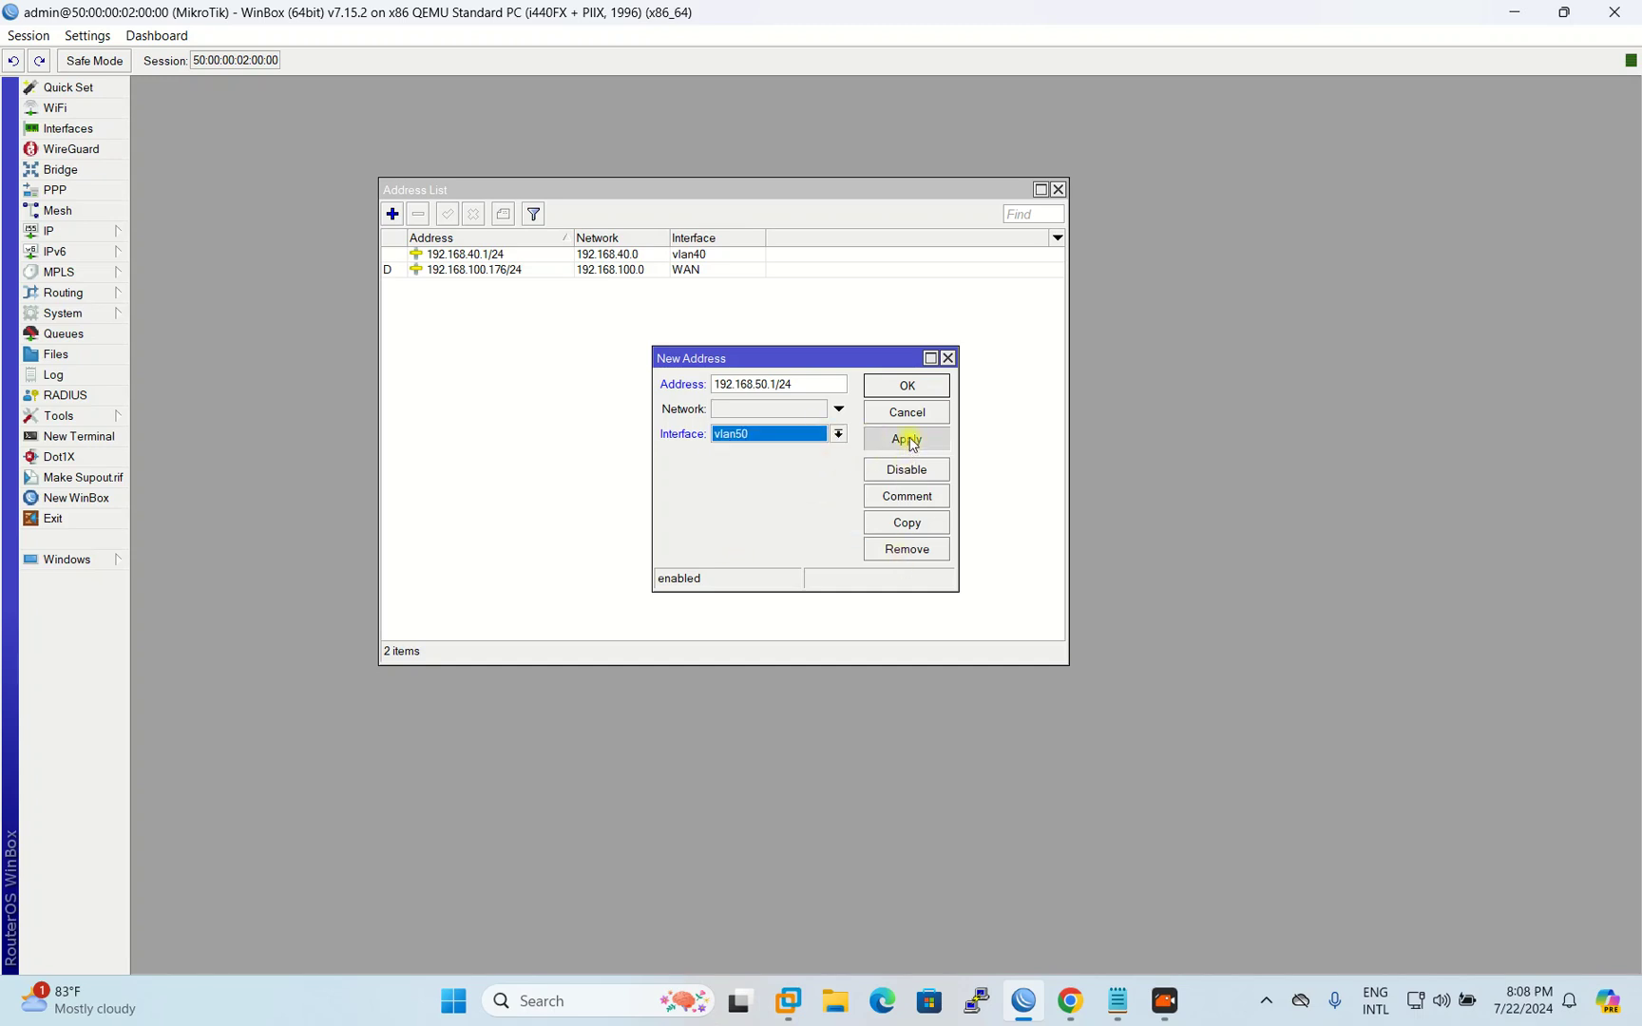
pyautogui.click(908, 385)
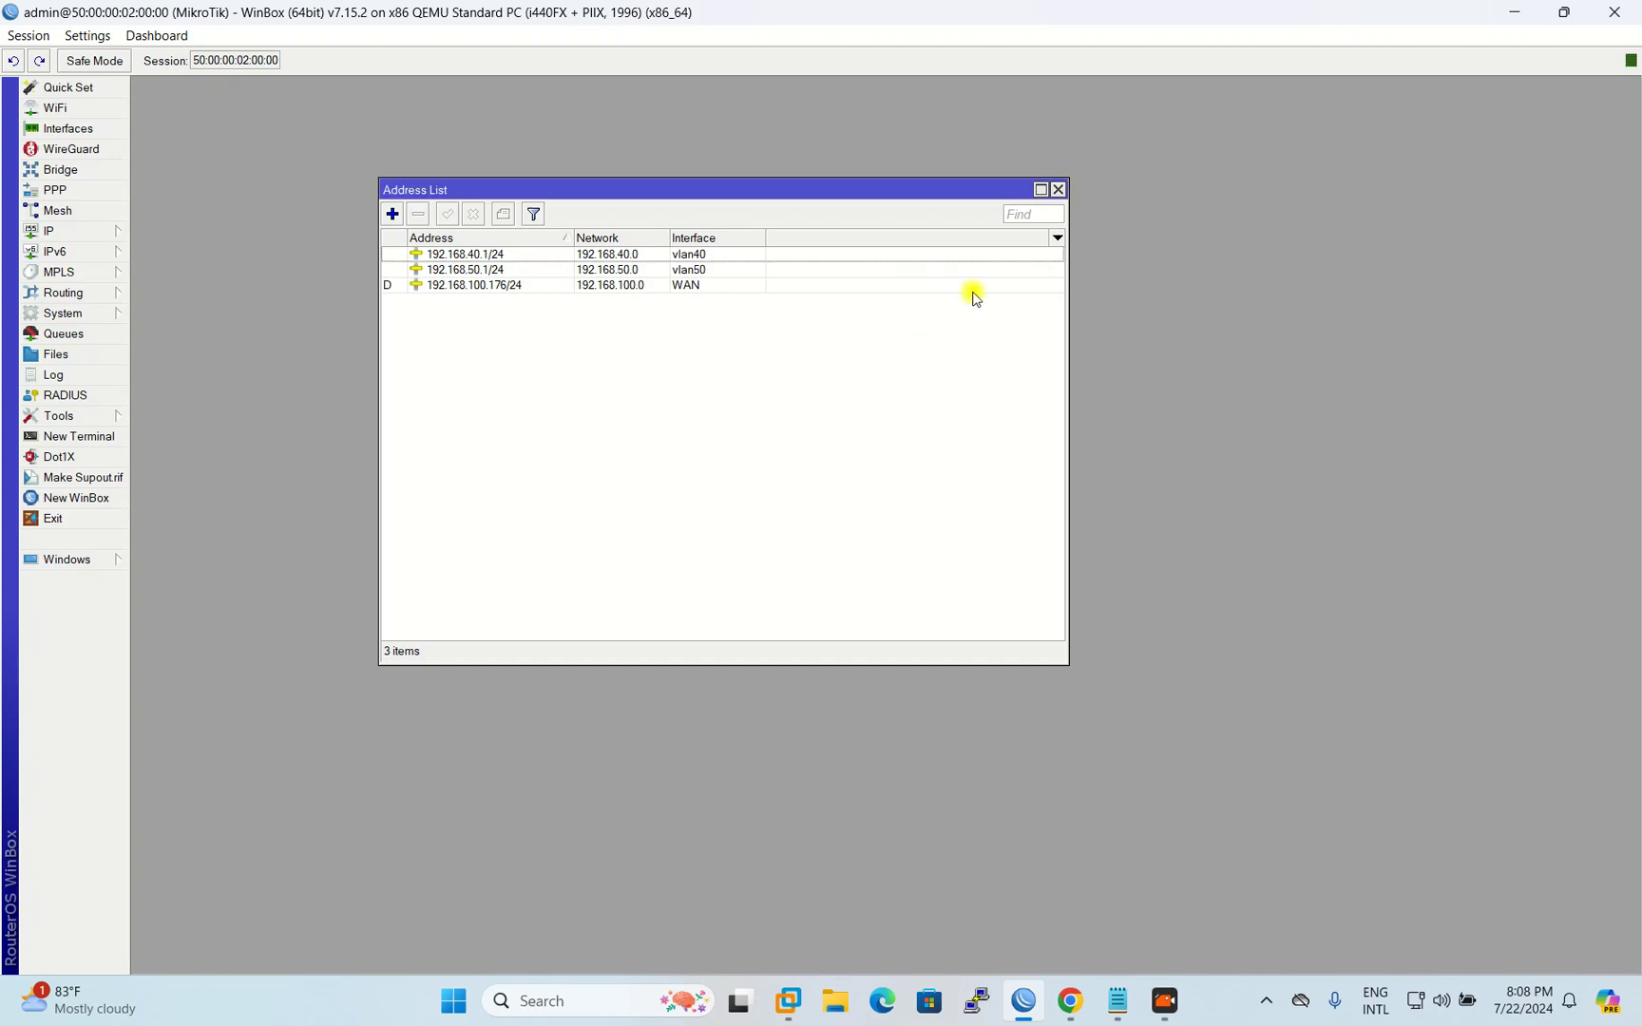
pyautogui.click(1059, 190)
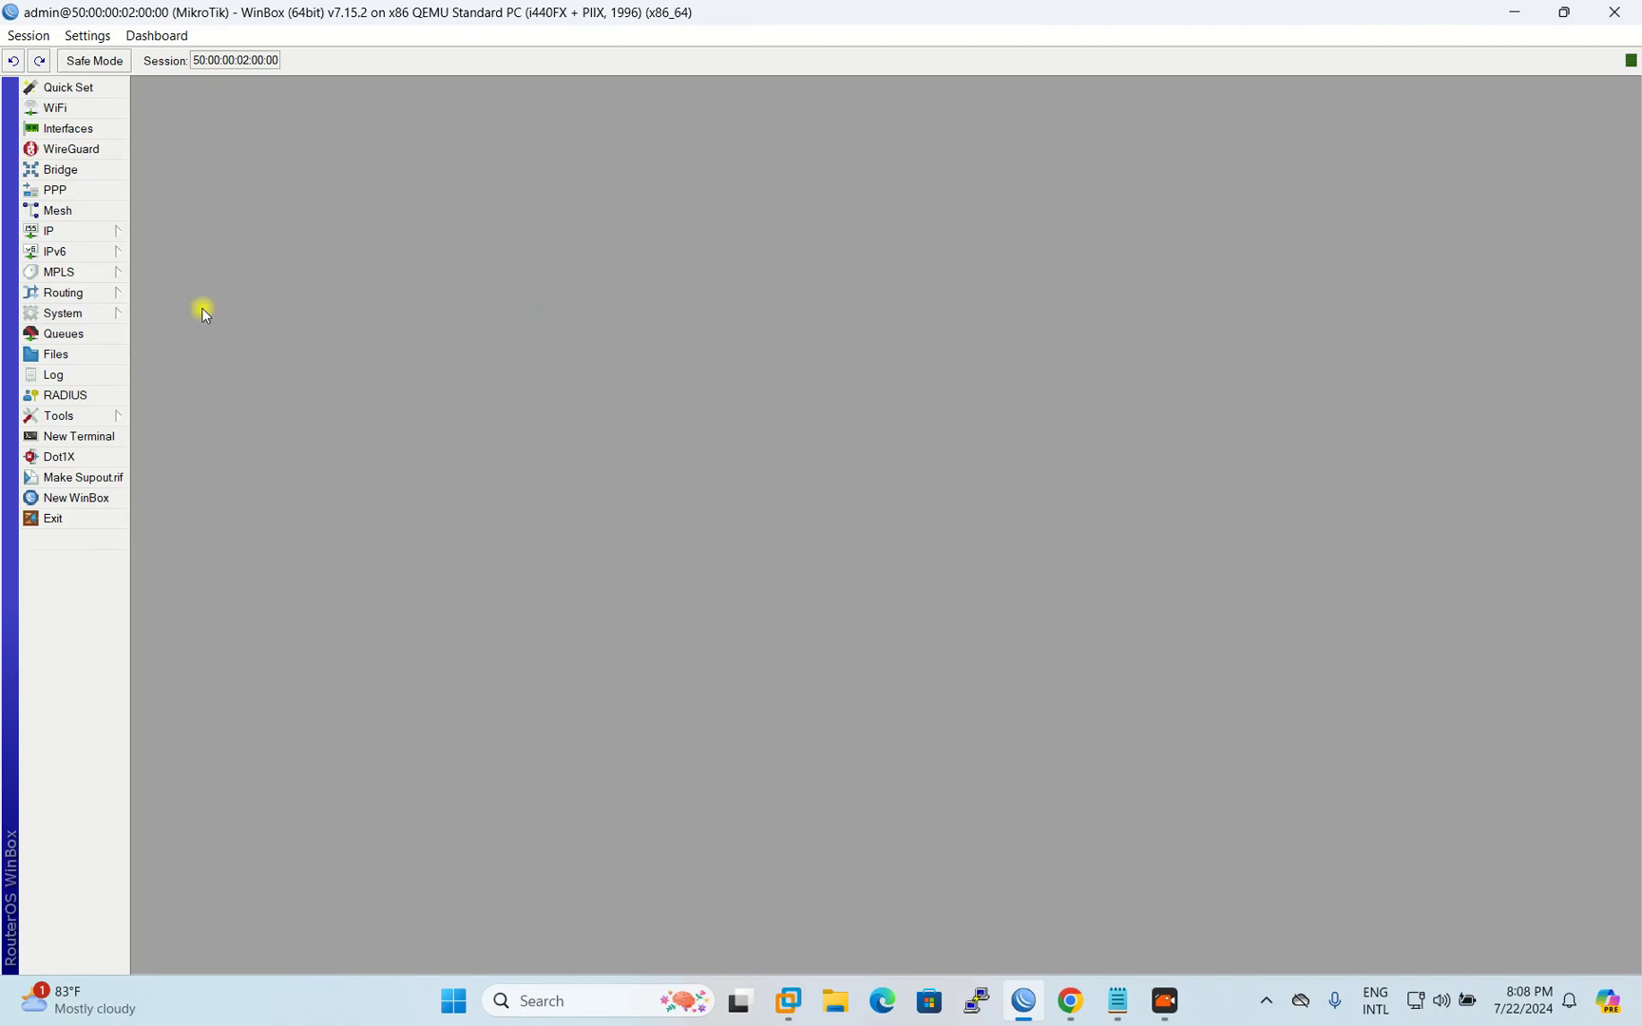
# Step: Set up a DHCP server on vlan40 for 192.168.40.0/24, accepting the proposed address pool and remaining defaults
pyautogui.click(108, 234)
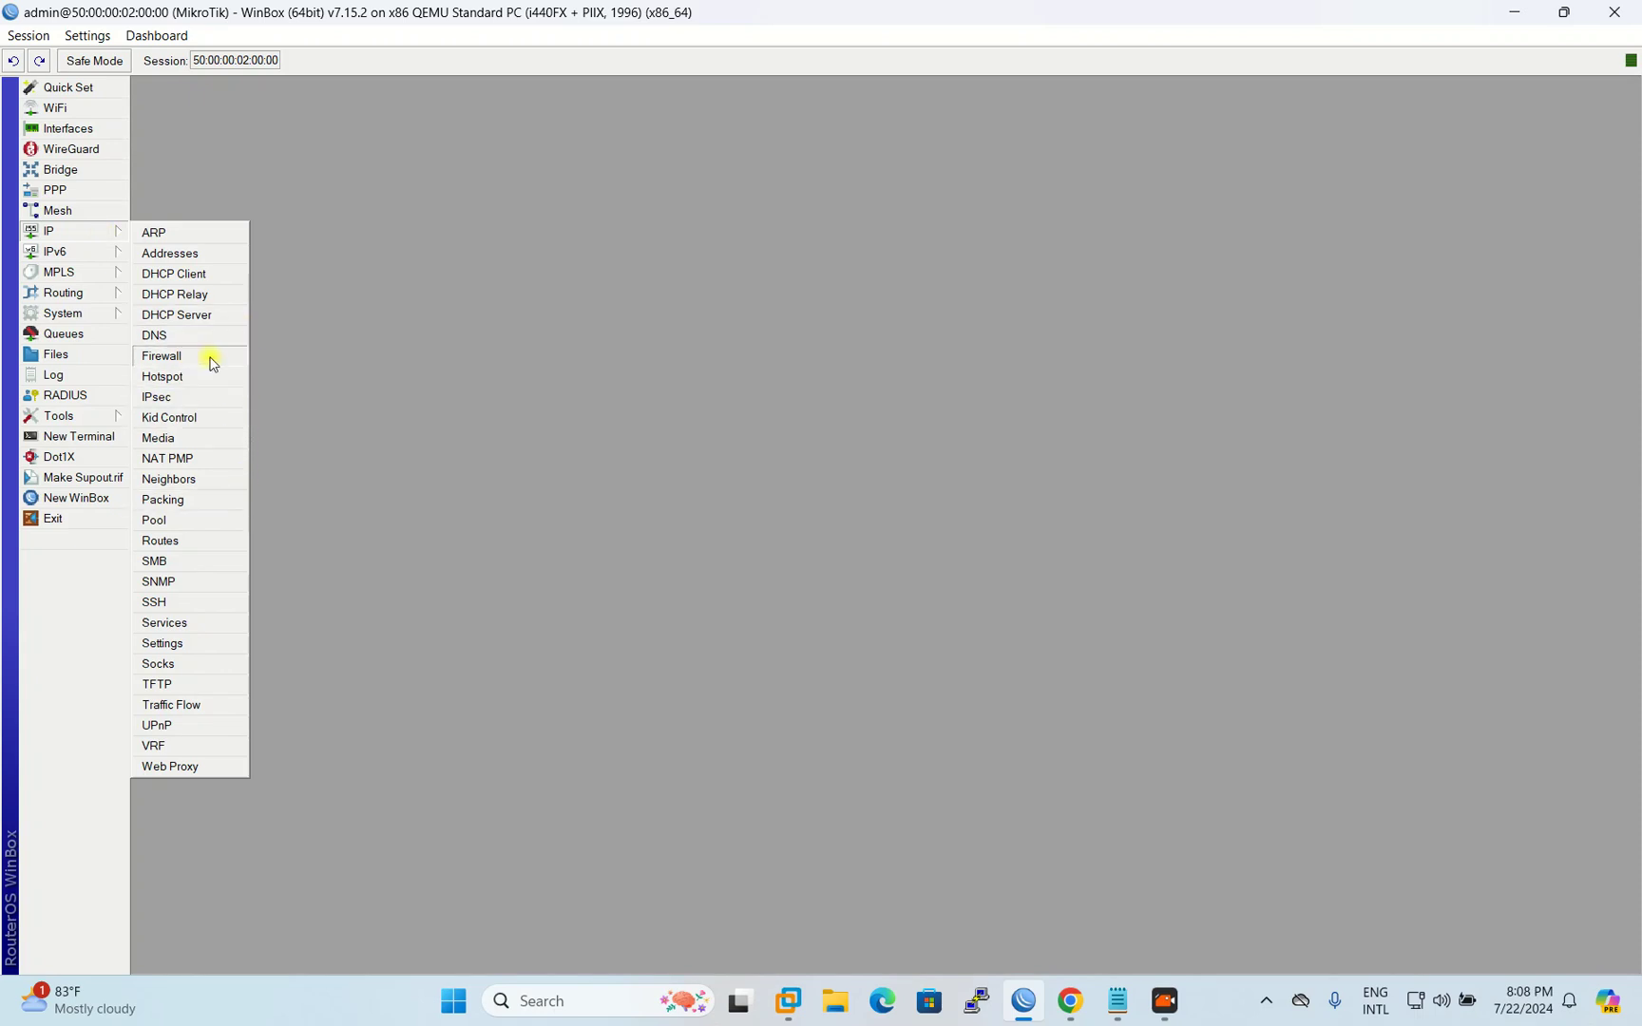
pyautogui.click(160, 315)
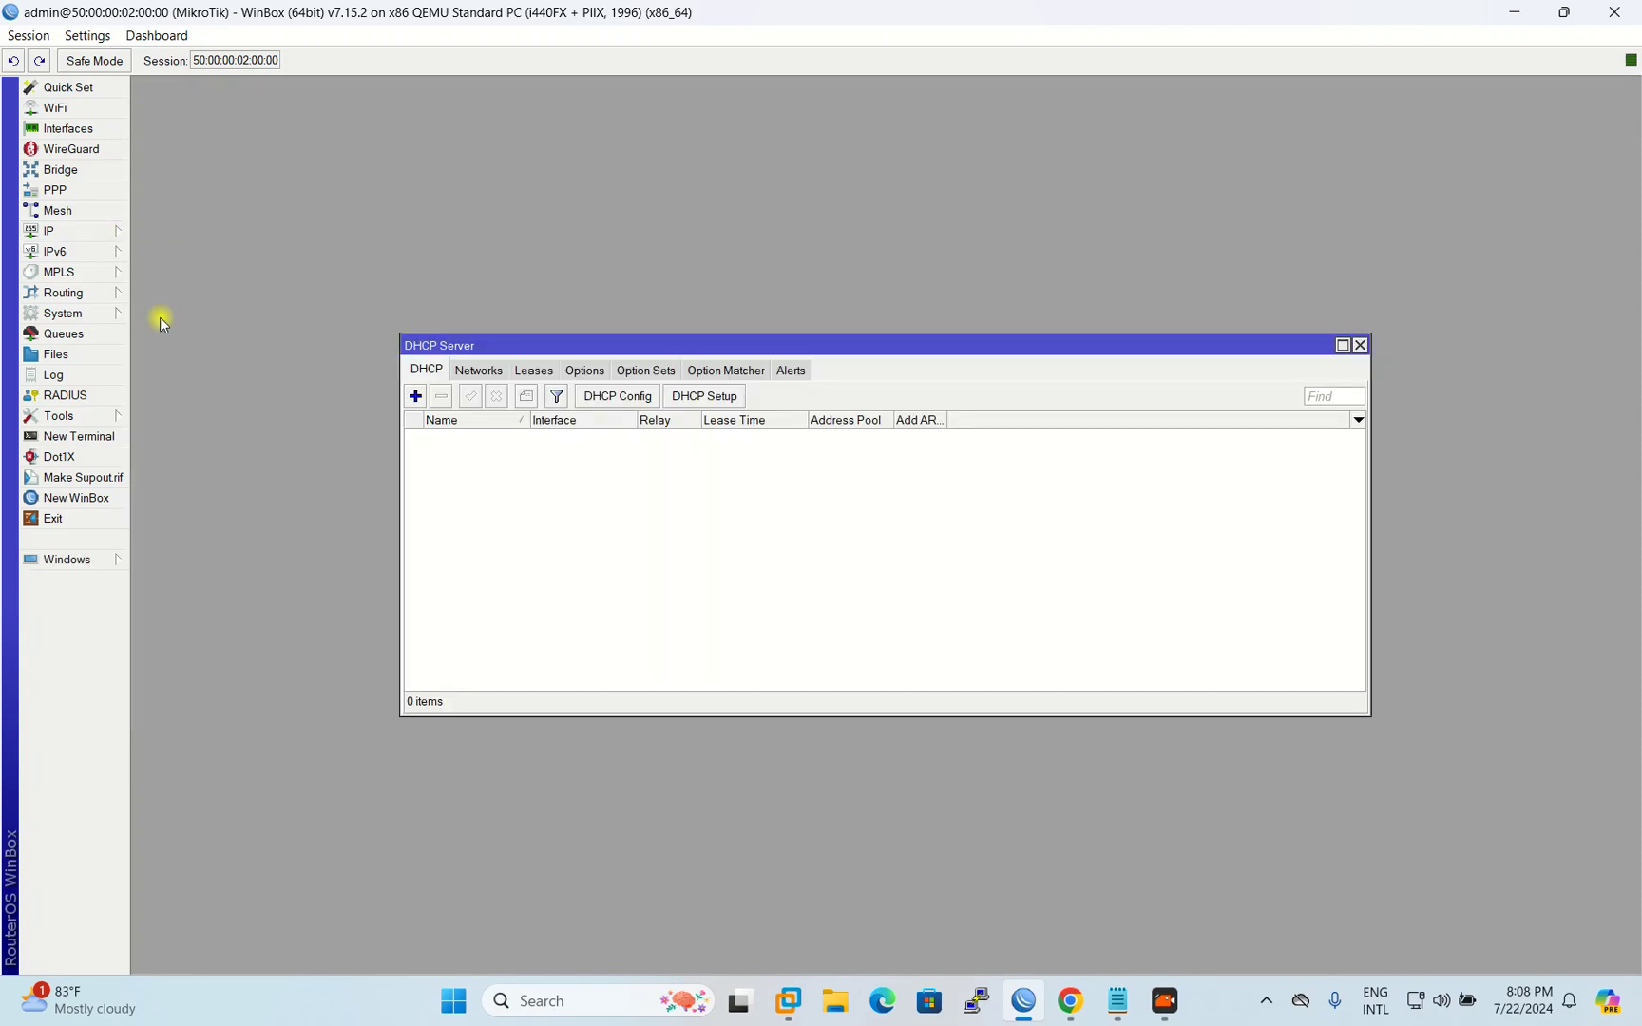
pyautogui.moveTo(751, 353); pyautogui.dragTo(742, 281)
pyautogui.click(684, 323)
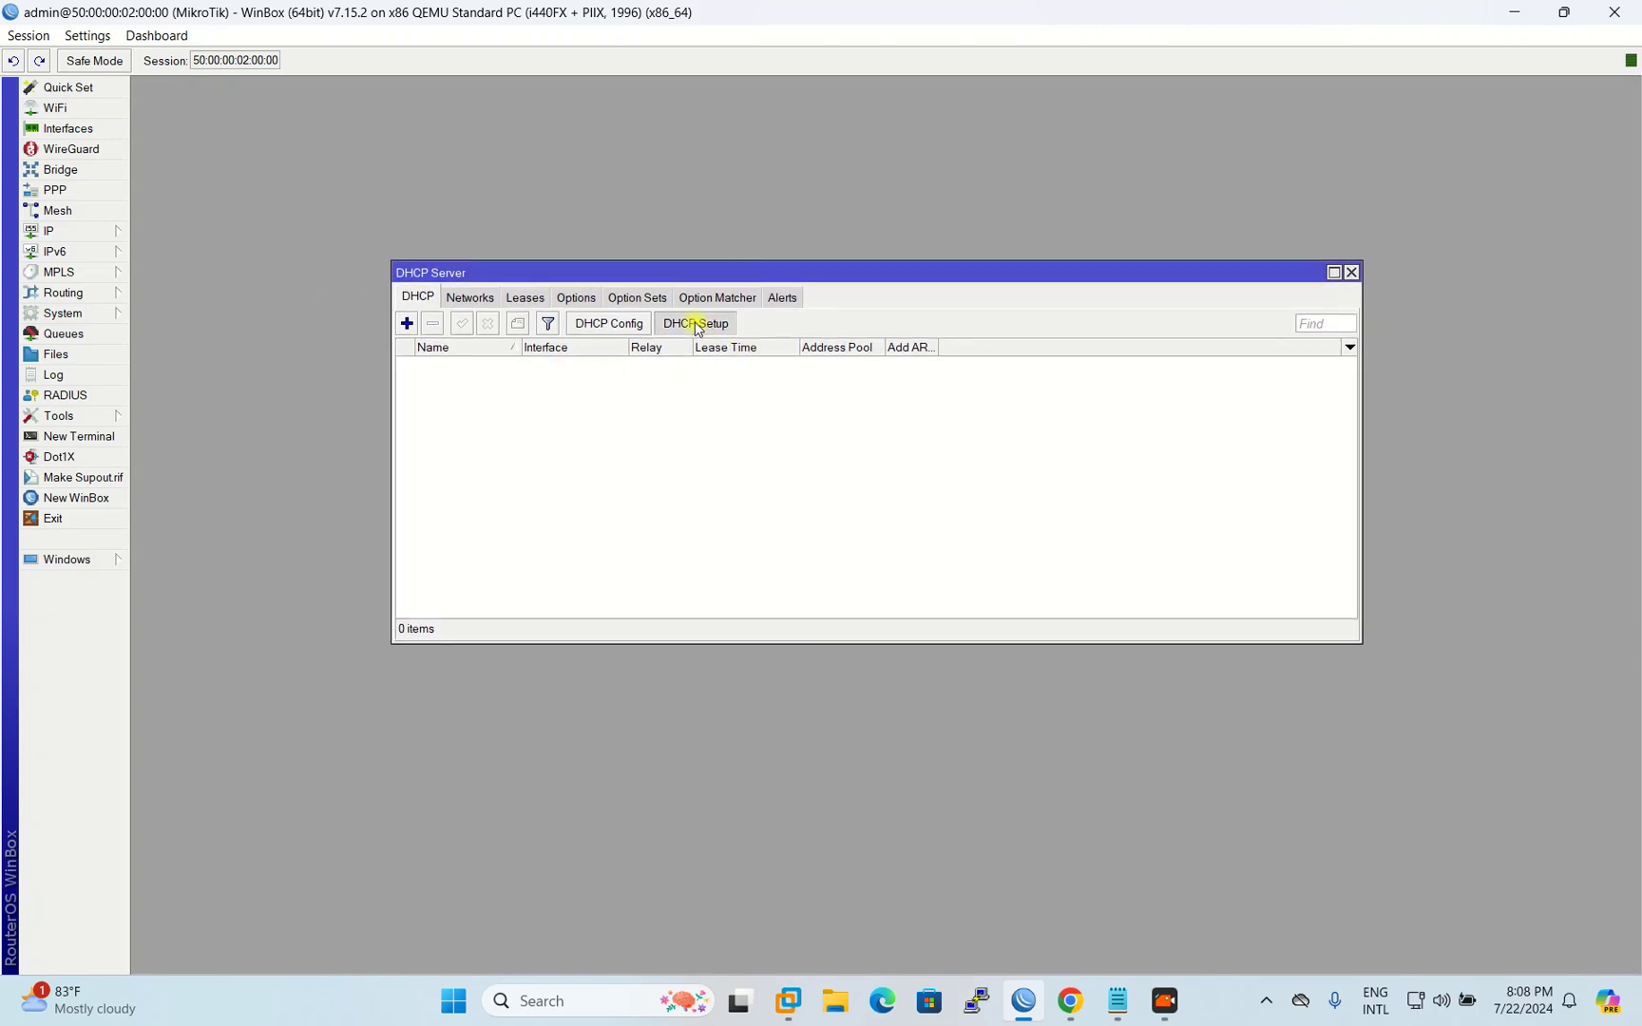
pyautogui.moveTo(866, 472); pyautogui.dragTo(594, 328)
pyautogui.click(660, 376)
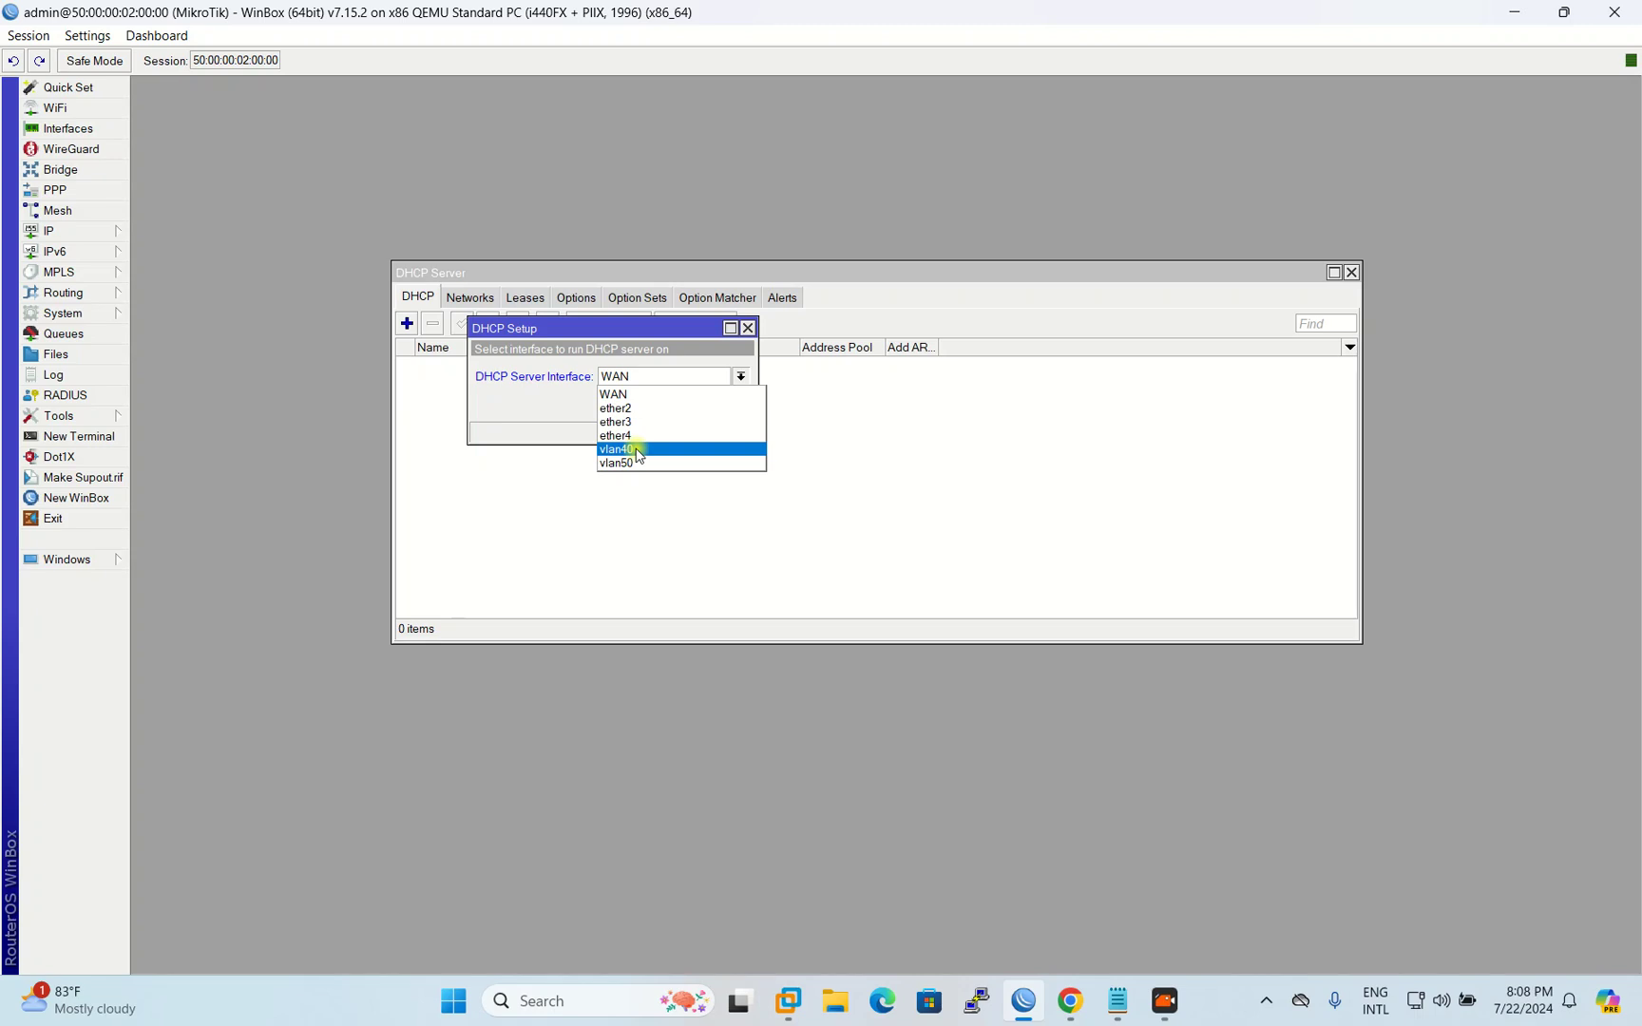
pyautogui.click(637, 453)
pyautogui.click(672, 409)
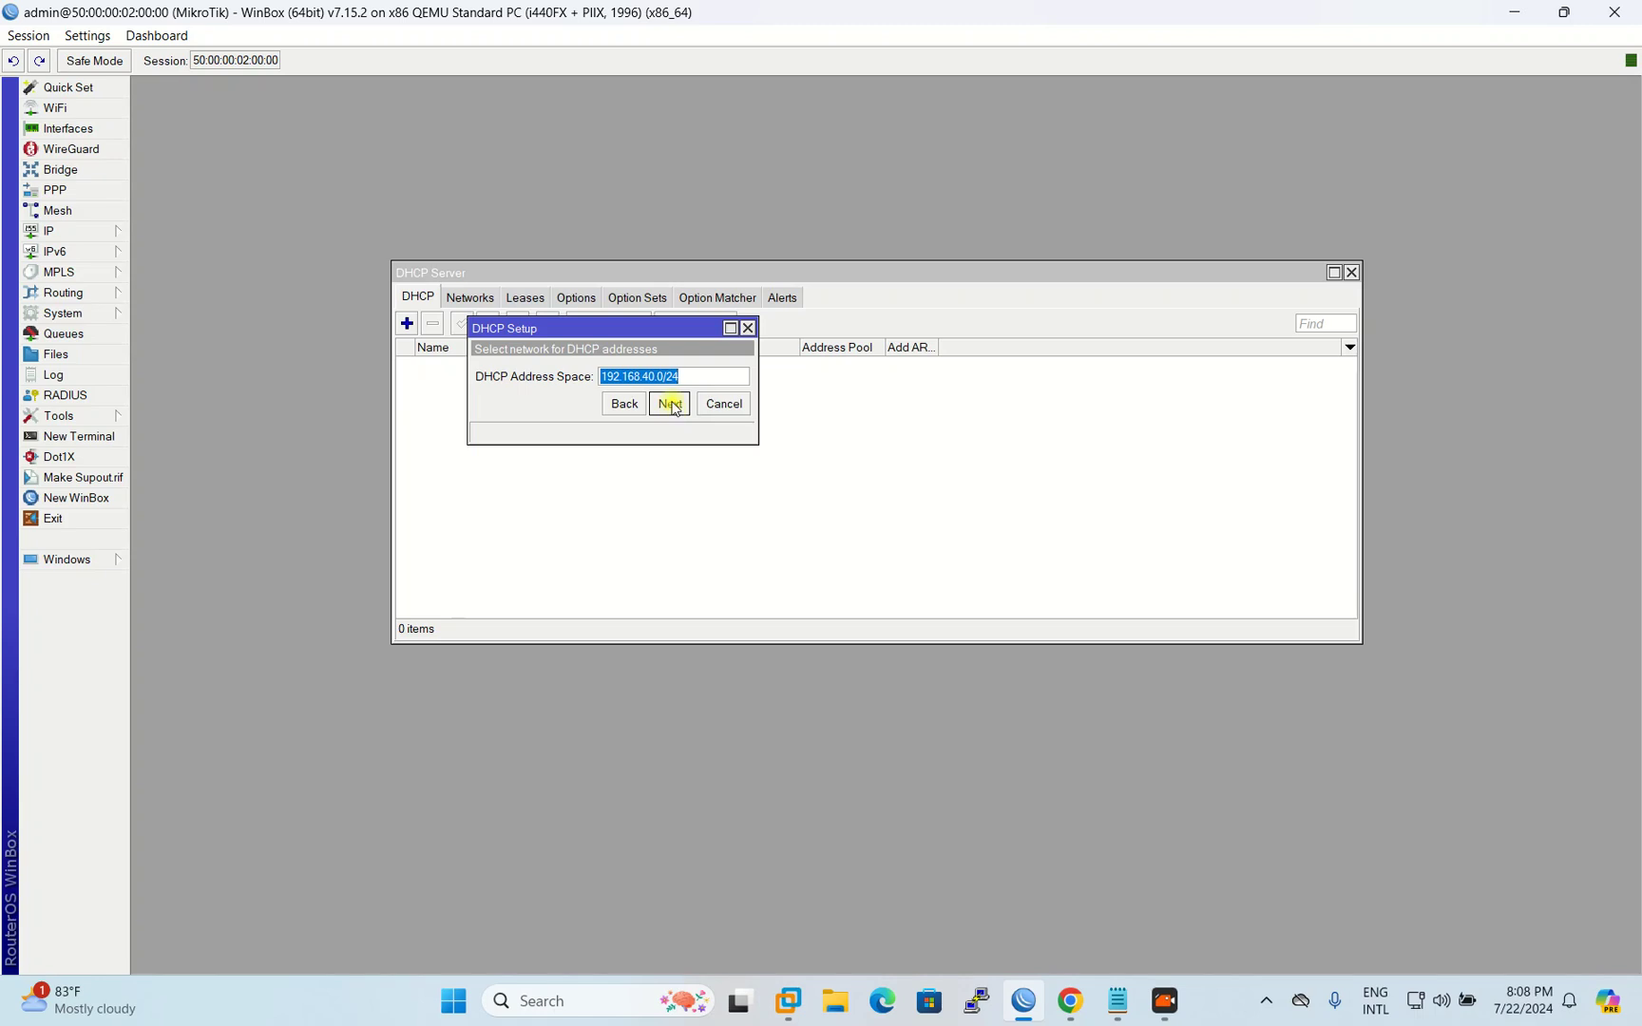
pyautogui.click(670, 404)
pyautogui.click(670, 404)
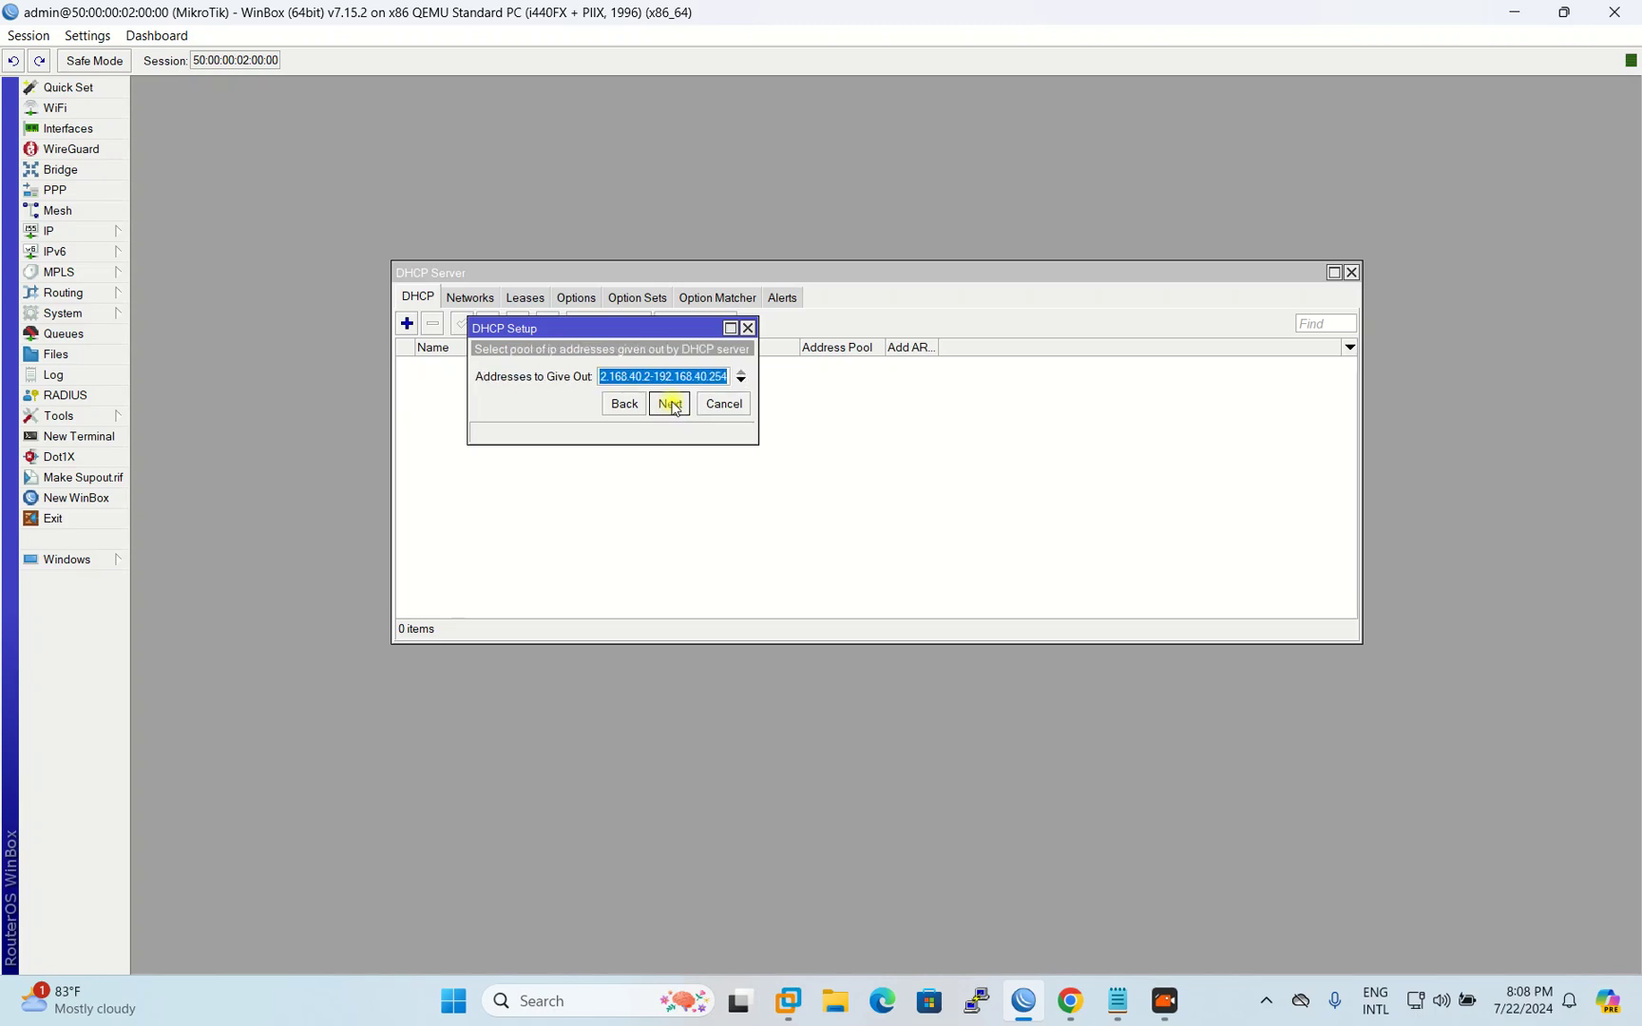
pyautogui.click(670, 405)
pyautogui.click(670, 404)
pyautogui.click(670, 405)
pyautogui.click(897, 517)
# Step: Set up a DHCP server on vlan50 through DHCP Setup with the proposed defaults, and close the DHCP server window
pyautogui.click(407, 323)
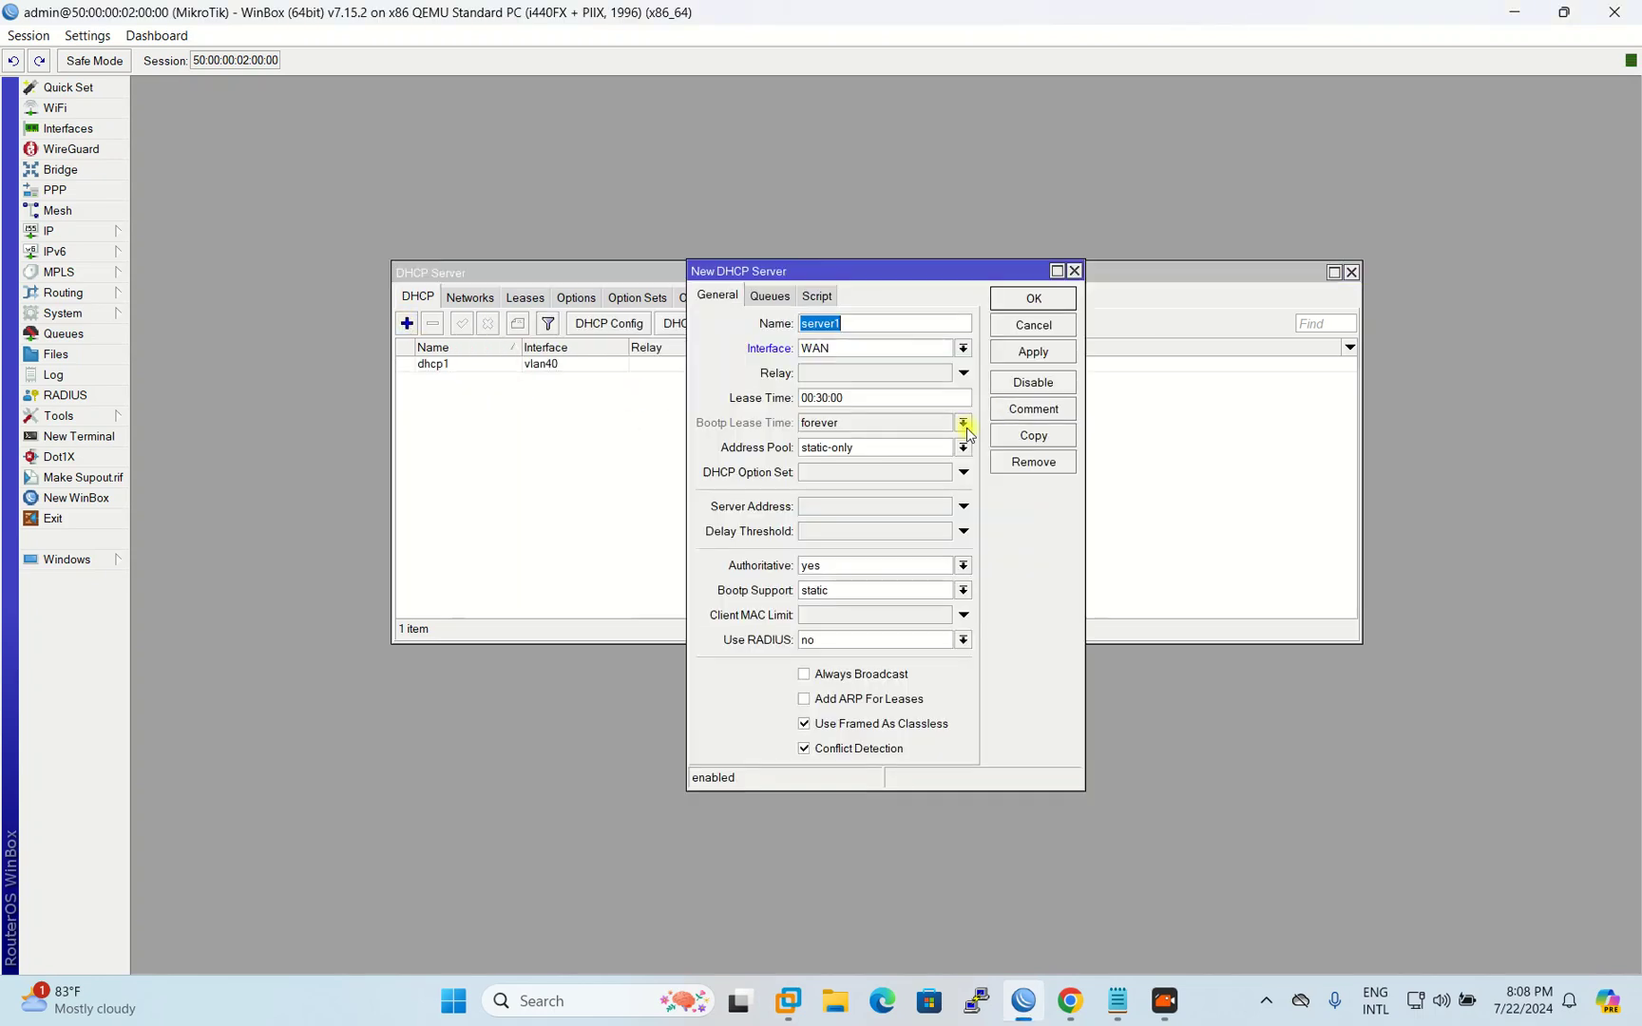
pyautogui.click(1074, 271)
pyautogui.click(708, 323)
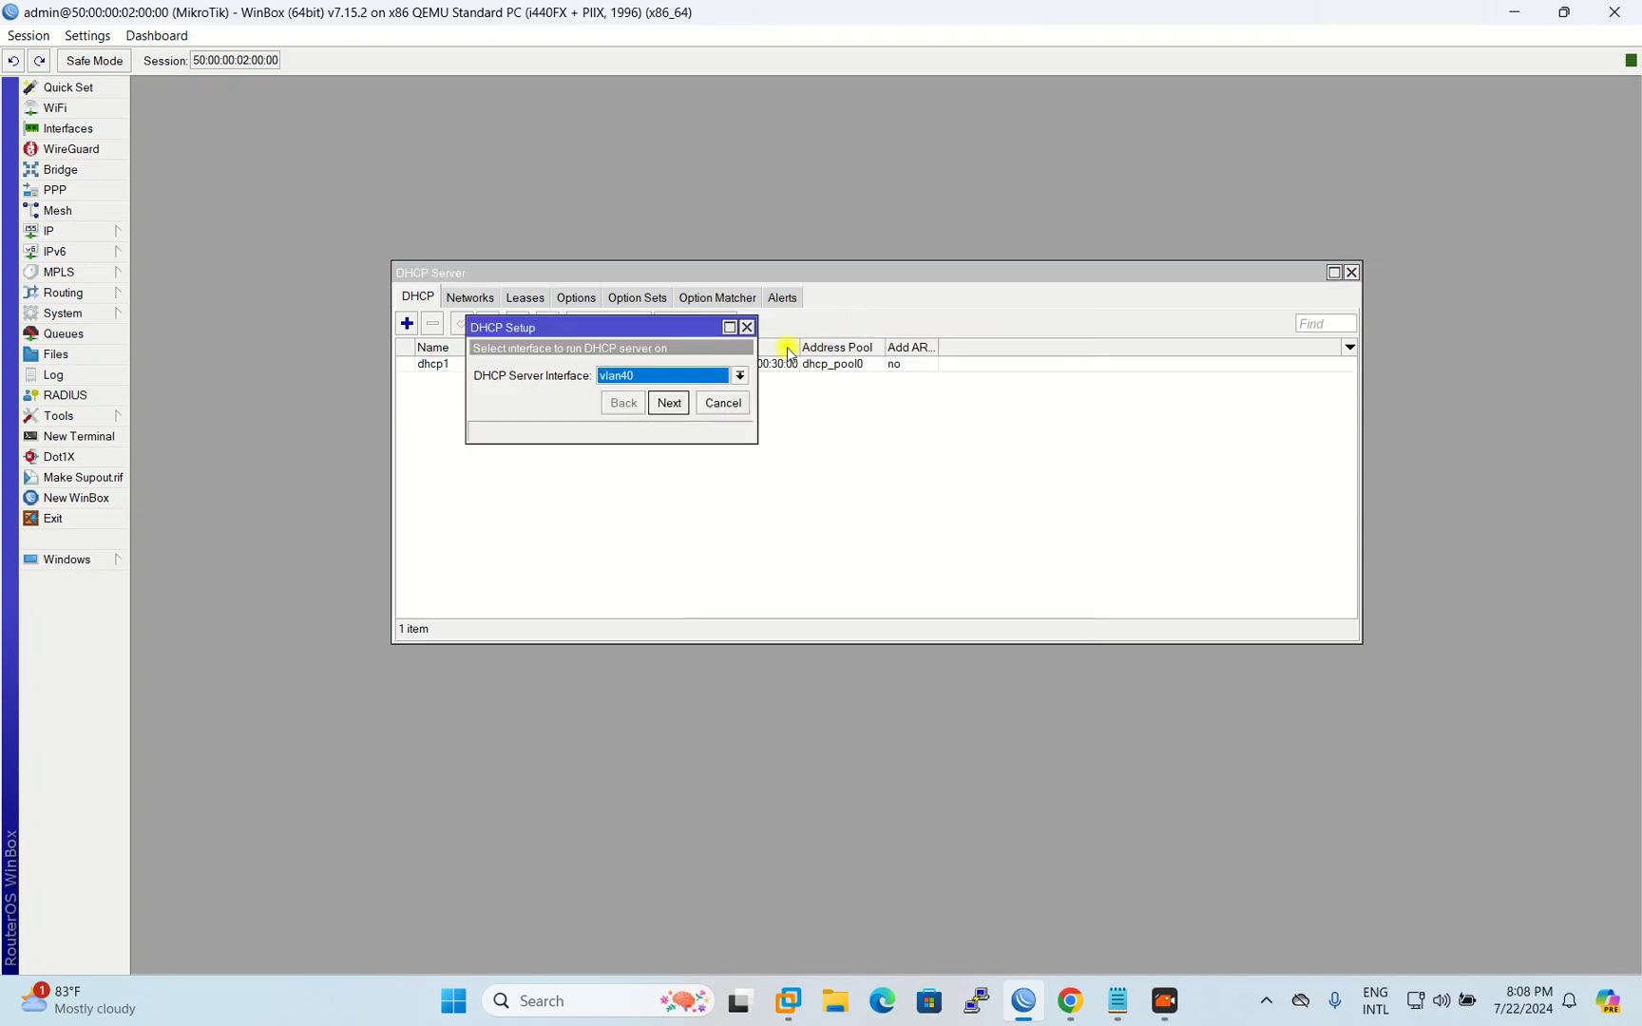
pyautogui.click(665, 375)
pyautogui.click(699, 438)
pyautogui.click(669, 403)
pyautogui.click(669, 403)
pyautogui.click(669, 403)
pyautogui.click(670, 405)
pyautogui.click(670, 405)
pyautogui.click(670, 405)
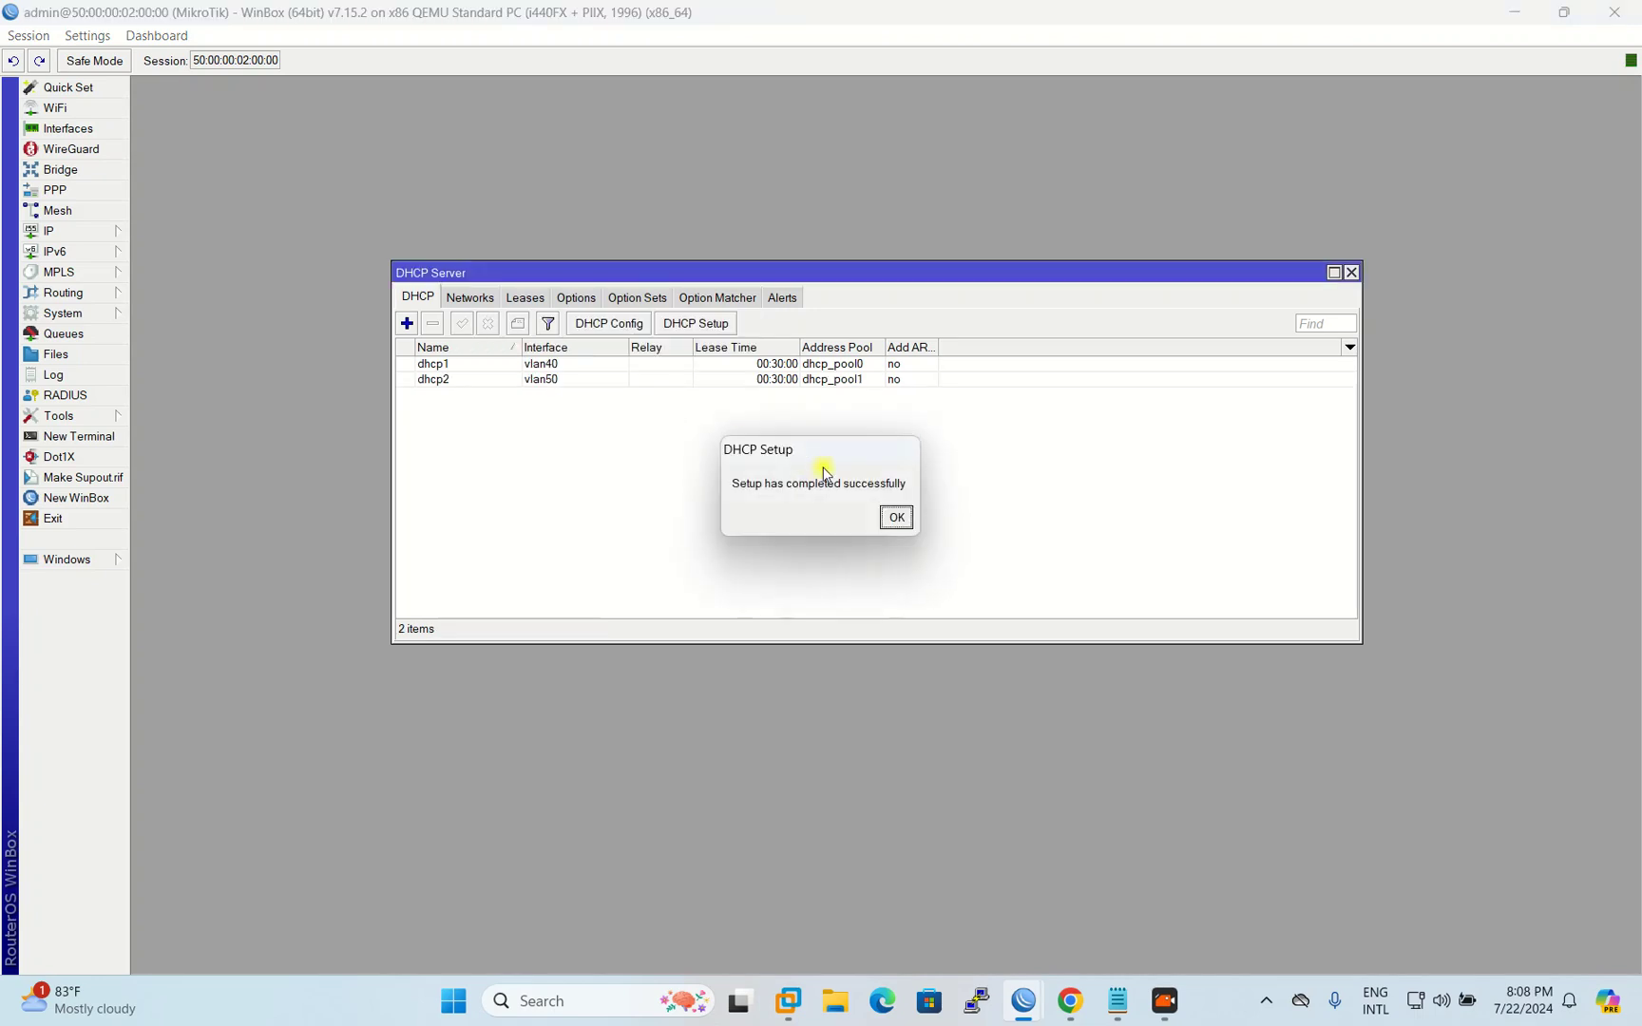
pyautogui.click(896, 517)
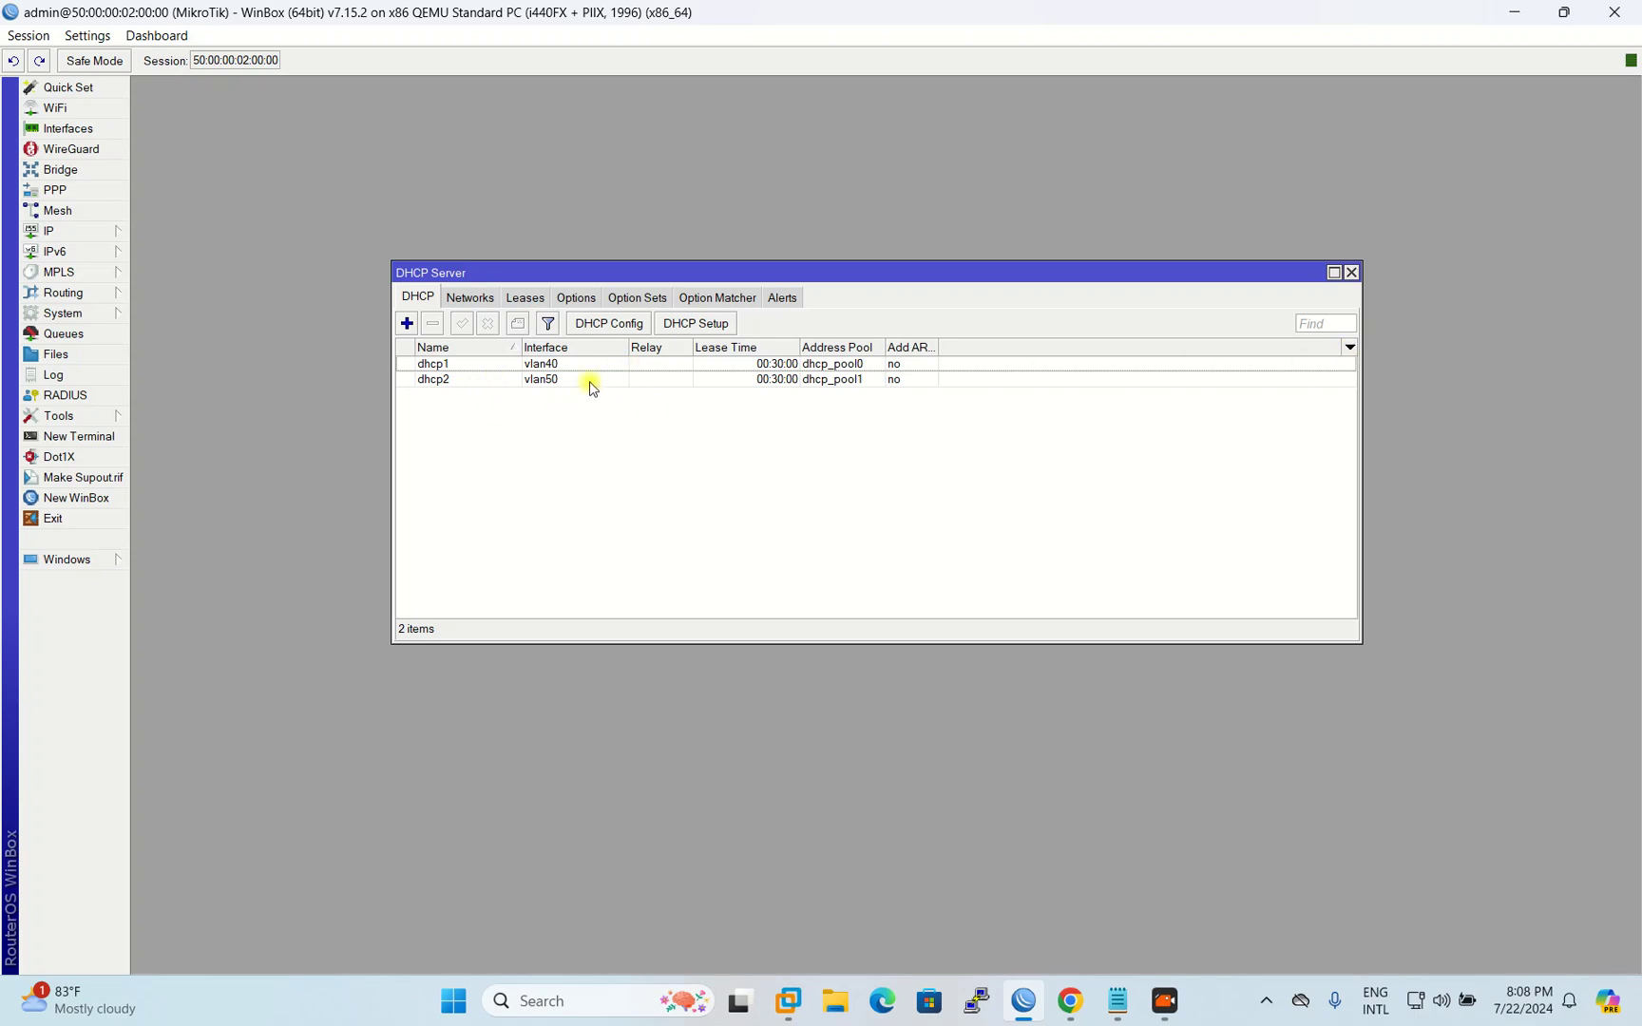
pyautogui.click(1351, 274)
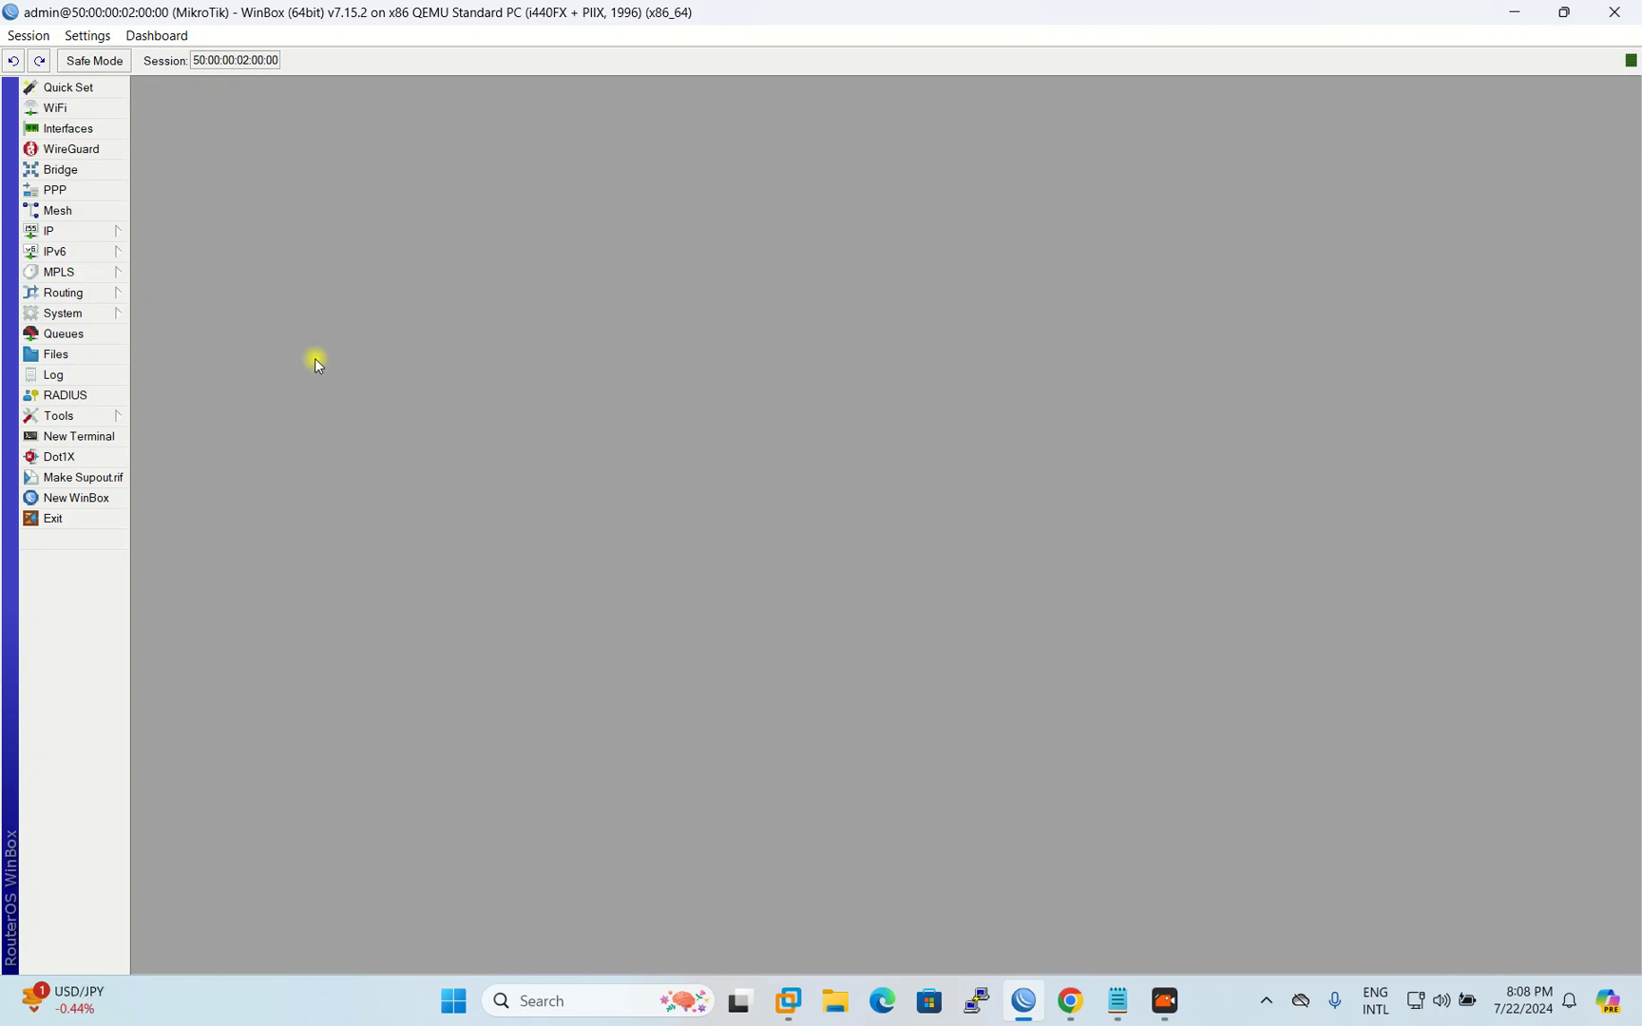
# Step: Add a firewall NAT rule on the srcnat chain with the masquerade action, and close the firewall window
pyautogui.click(81, 231)
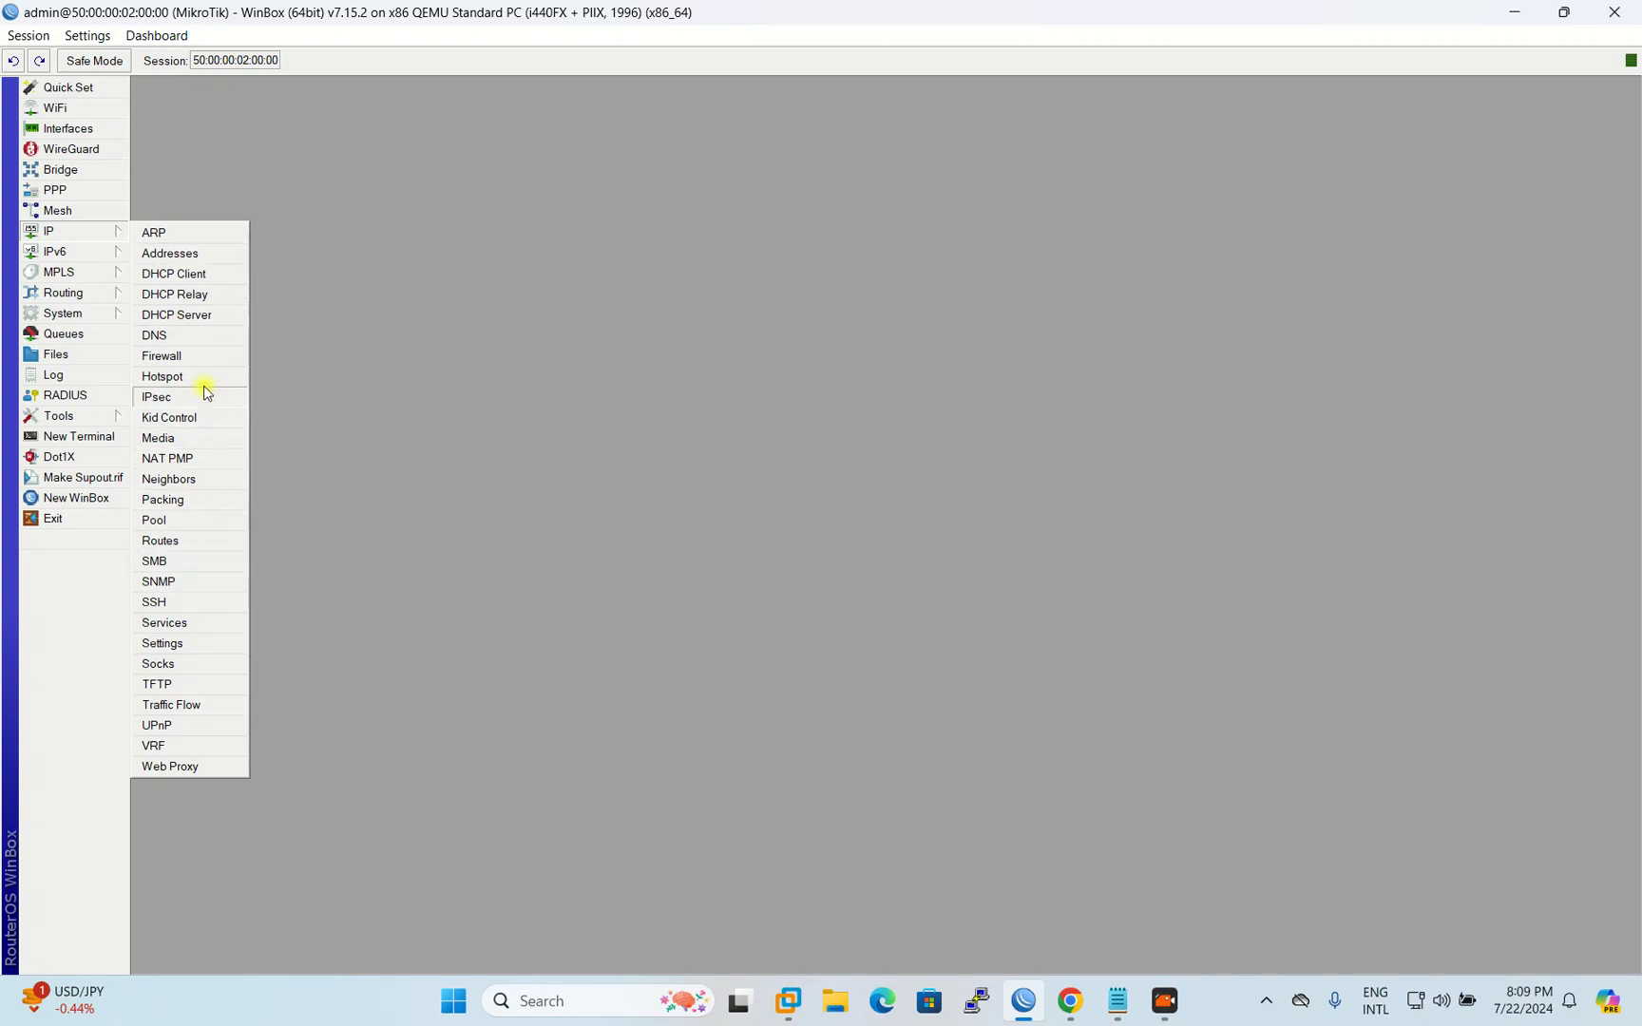
pyautogui.click(191, 358)
pyautogui.moveTo(847, 337); pyautogui.dragTo(847, 300)
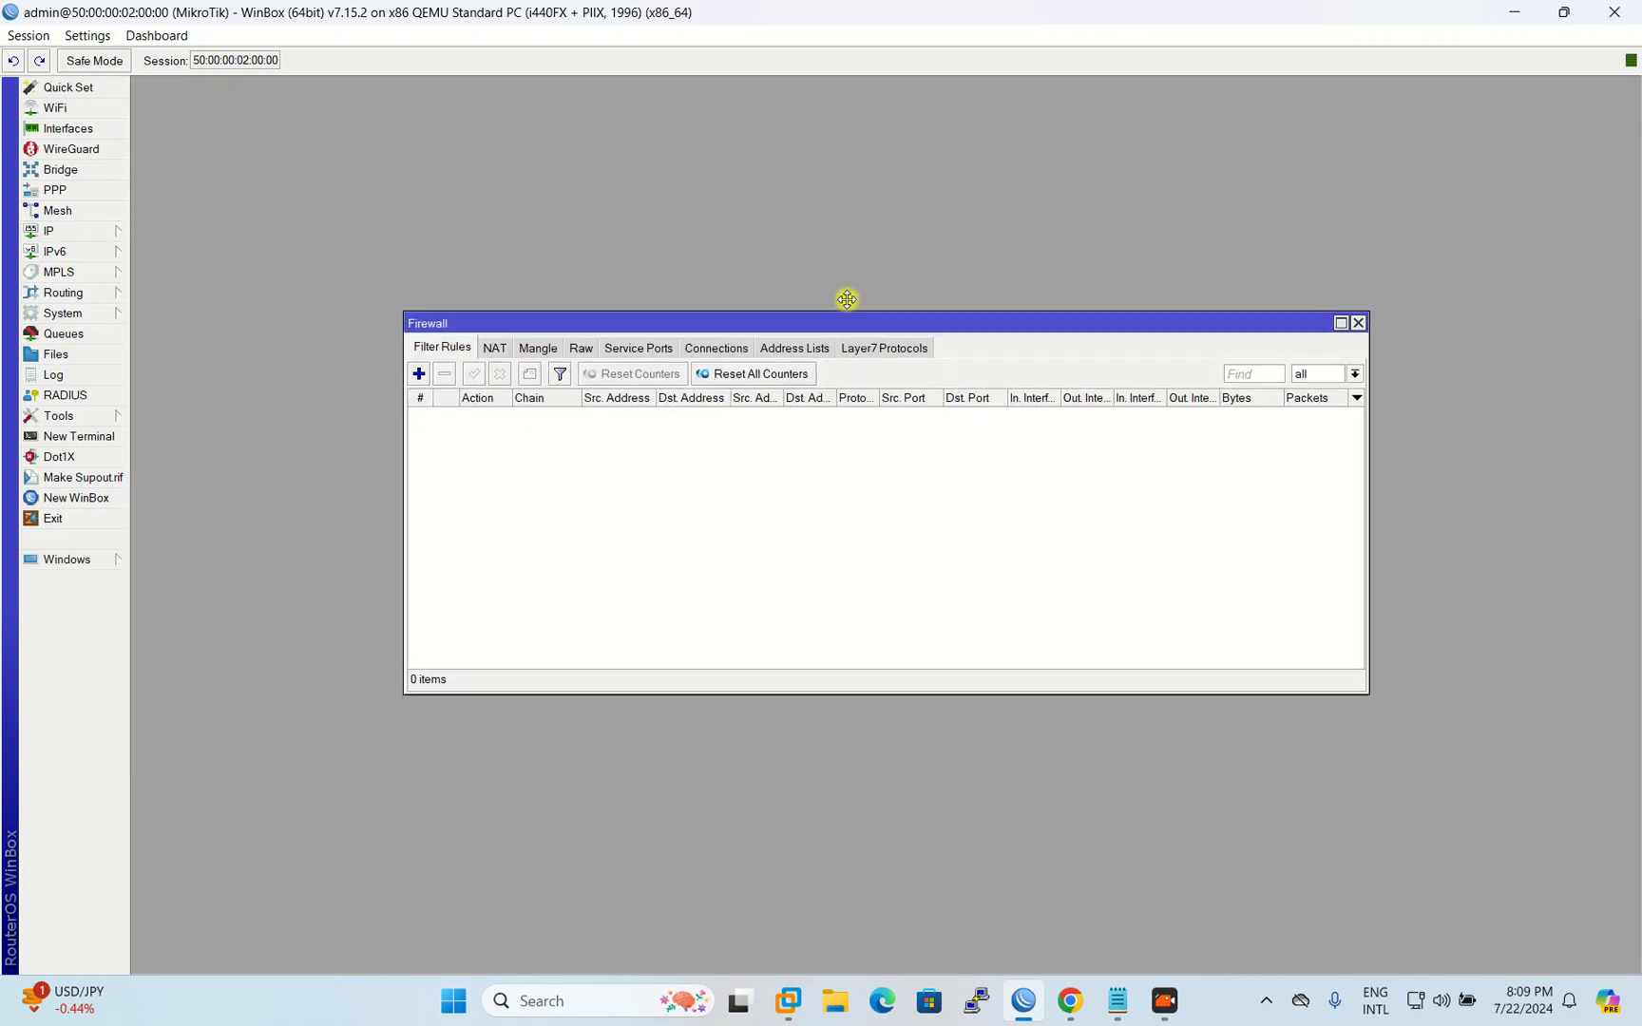
pyautogui.click(494, 329)
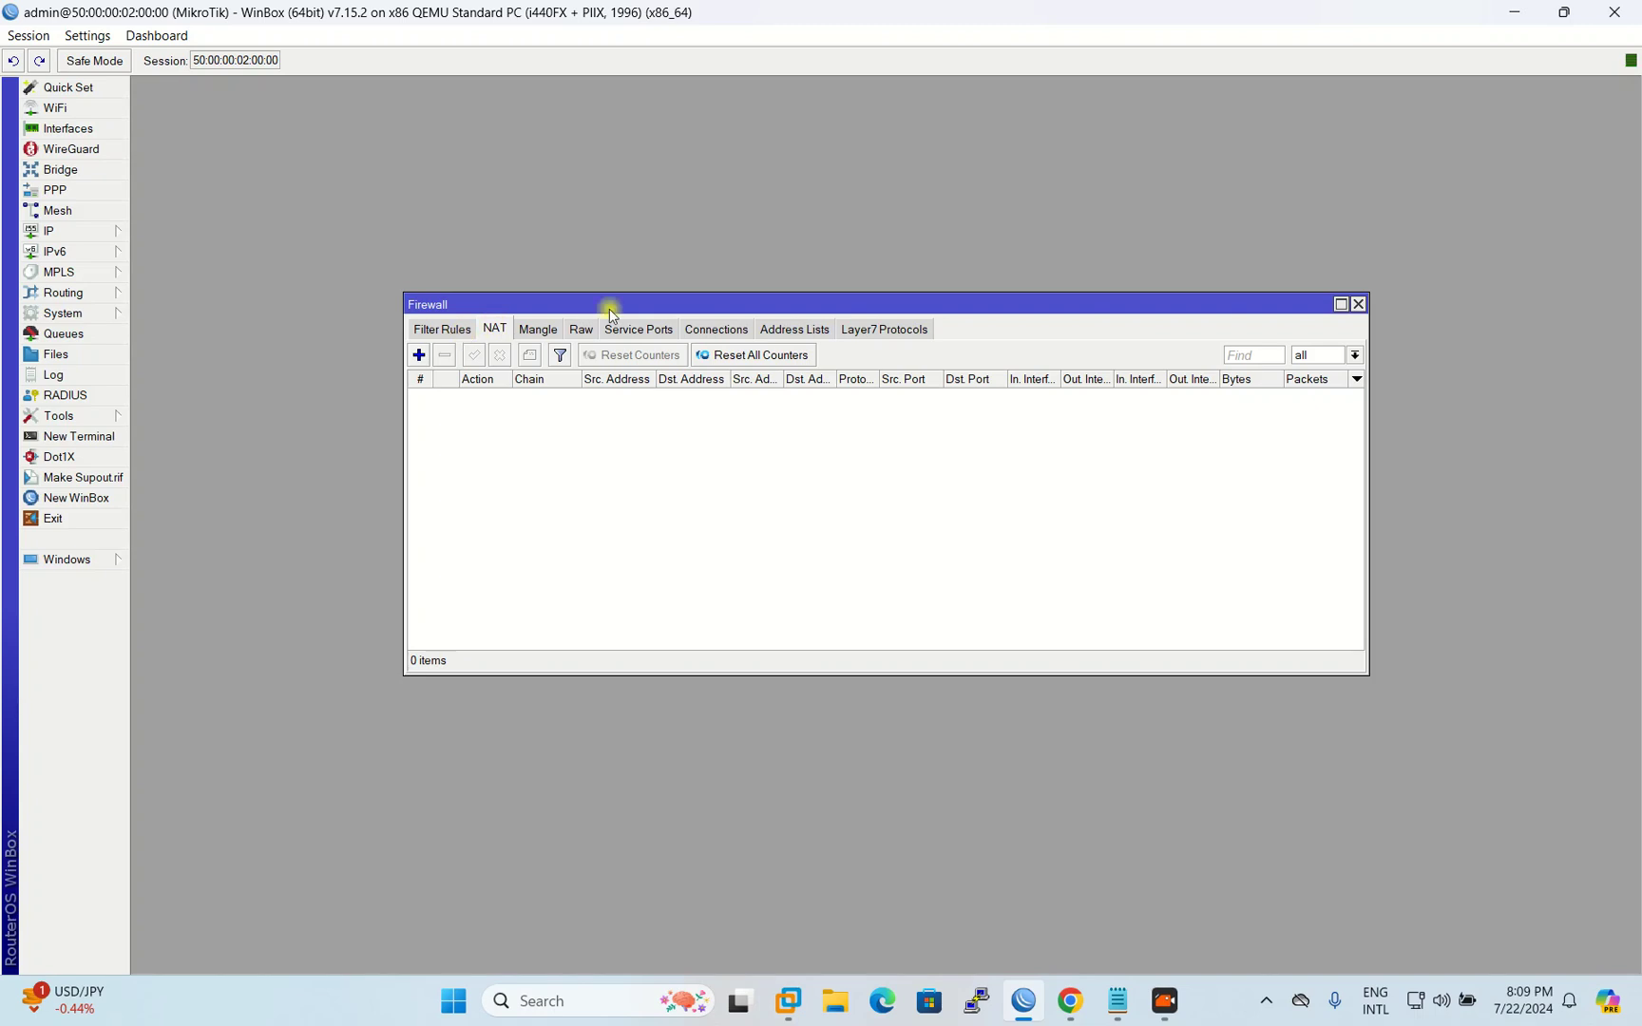
pyautogui.click(418, 355)
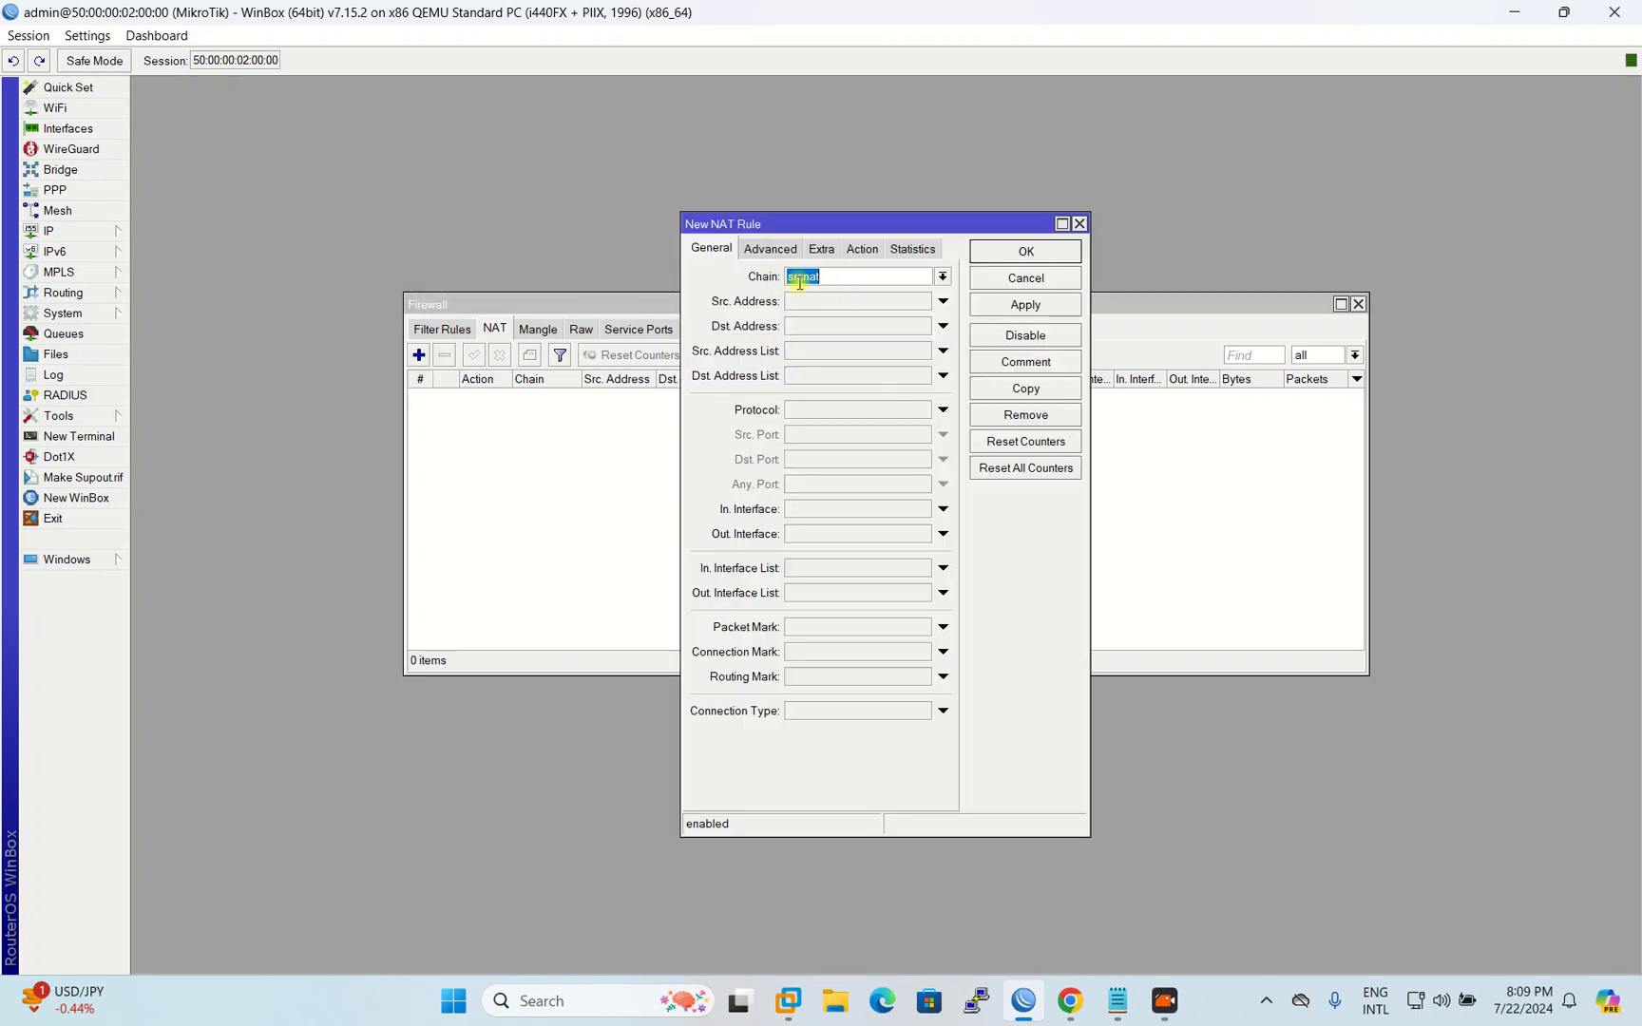
pyautogui.click(862, 249)
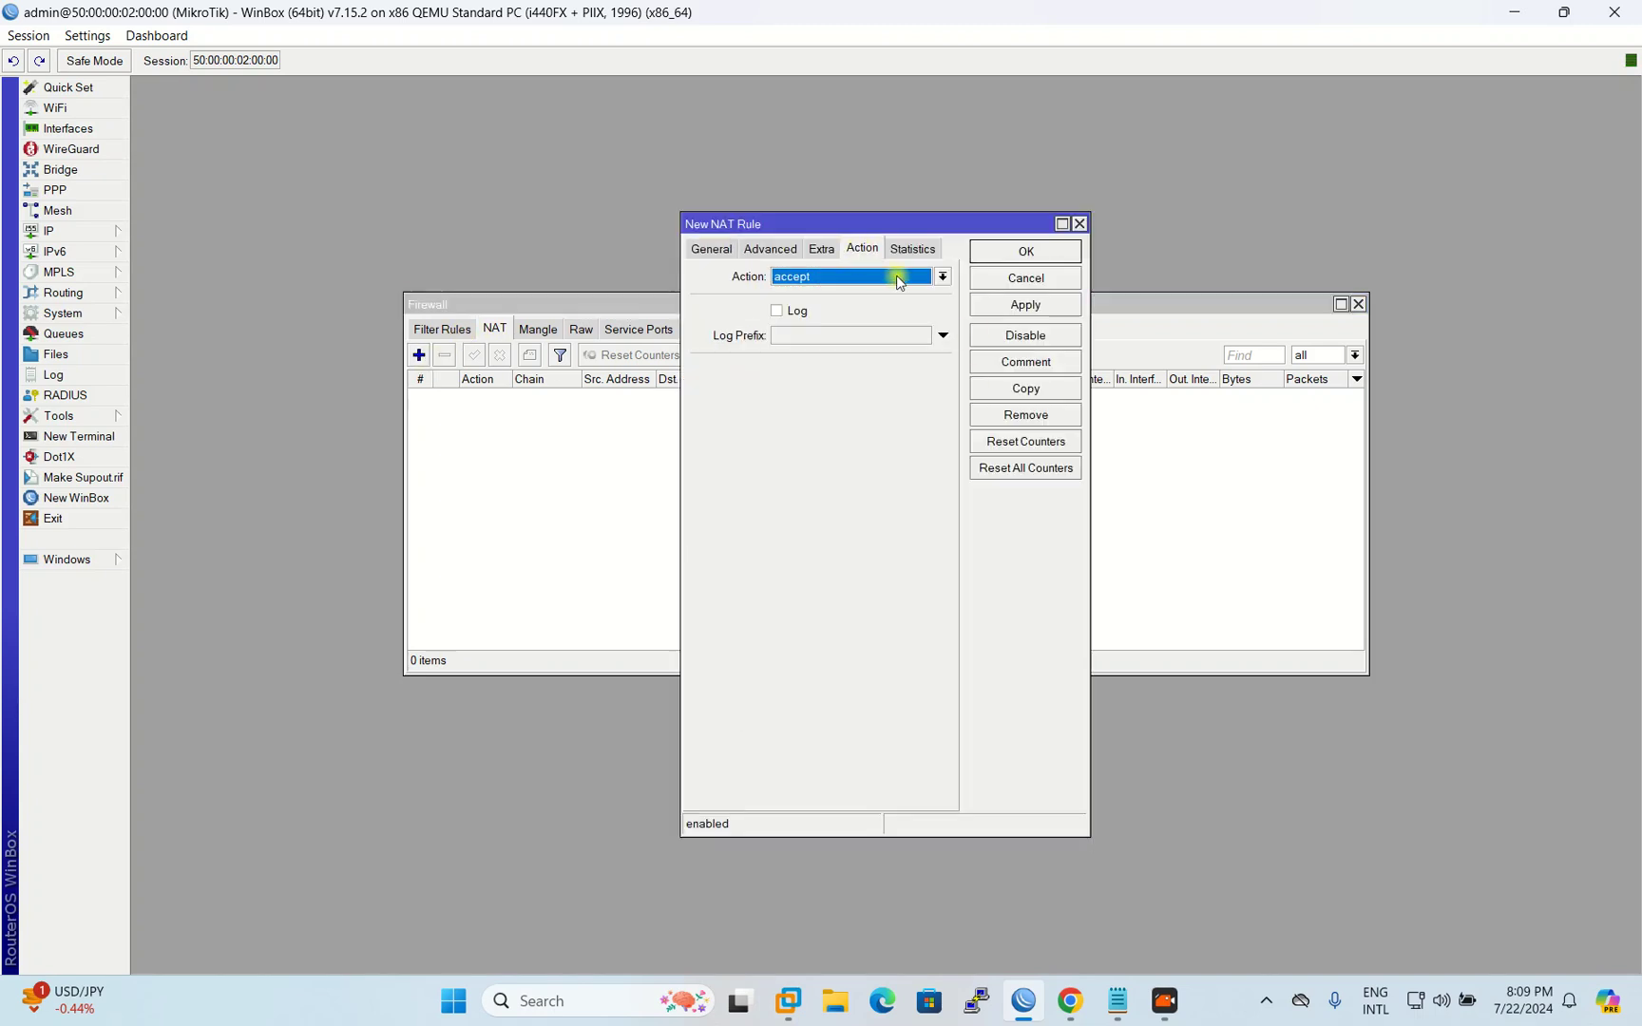
pyautogui.click(917, 276)
pyautogui.click(936, 393)
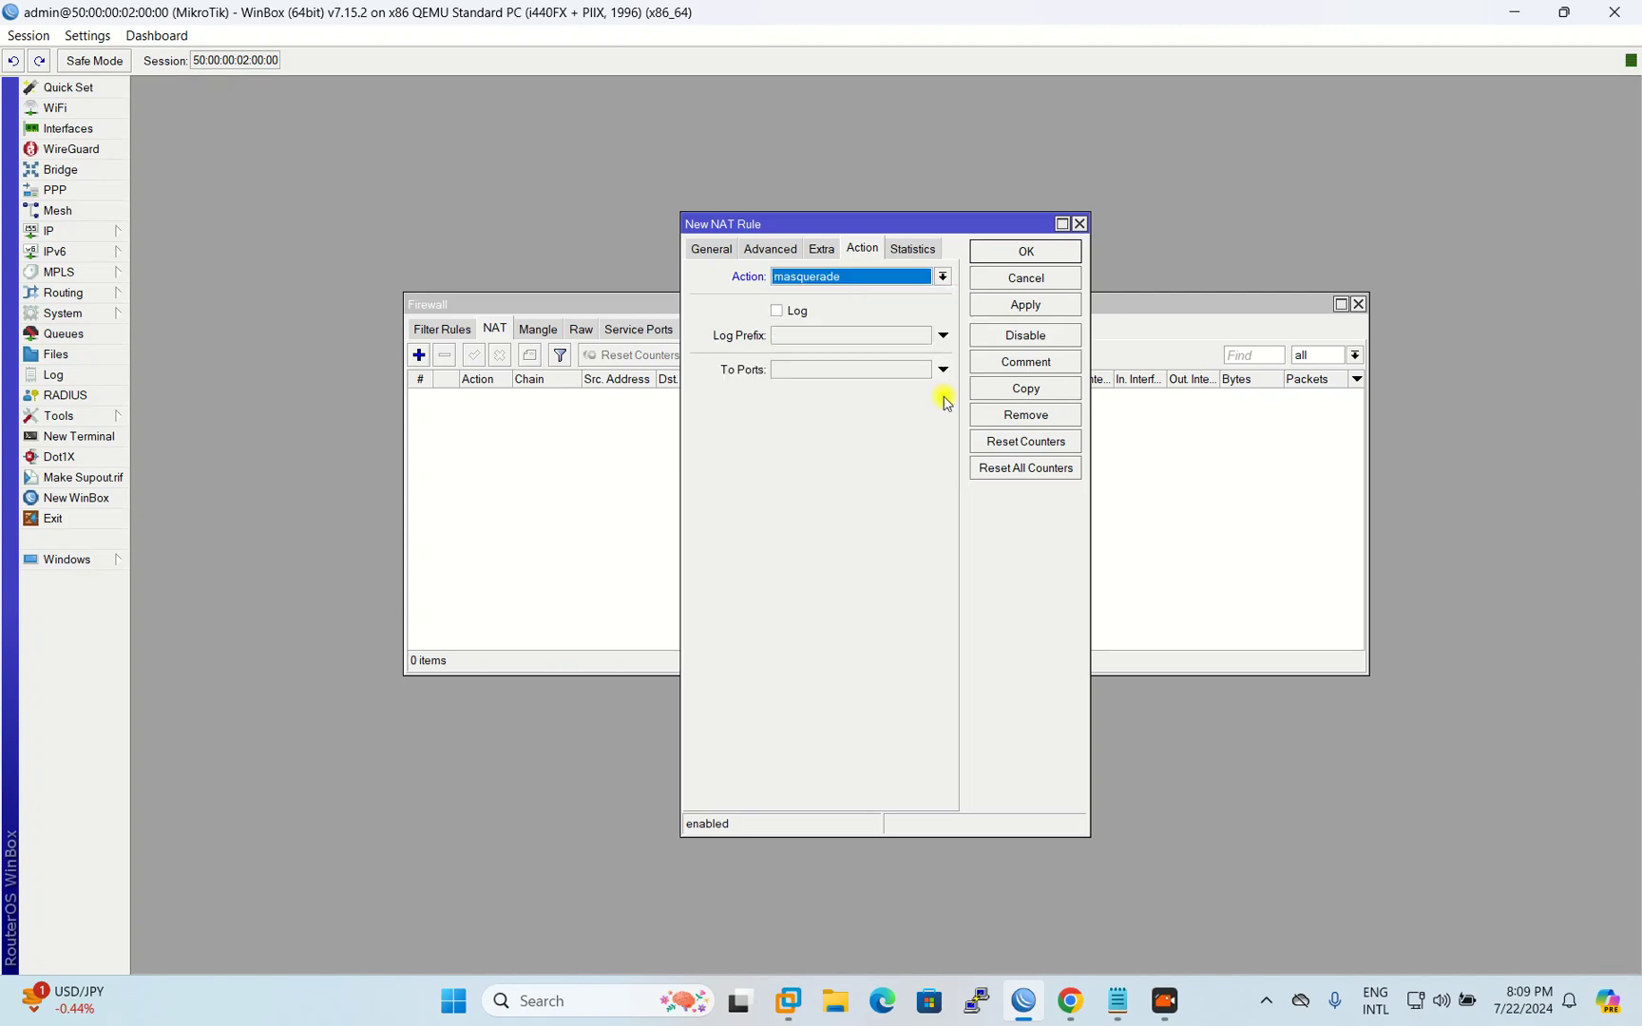
pyautogui.click(1040, 307)
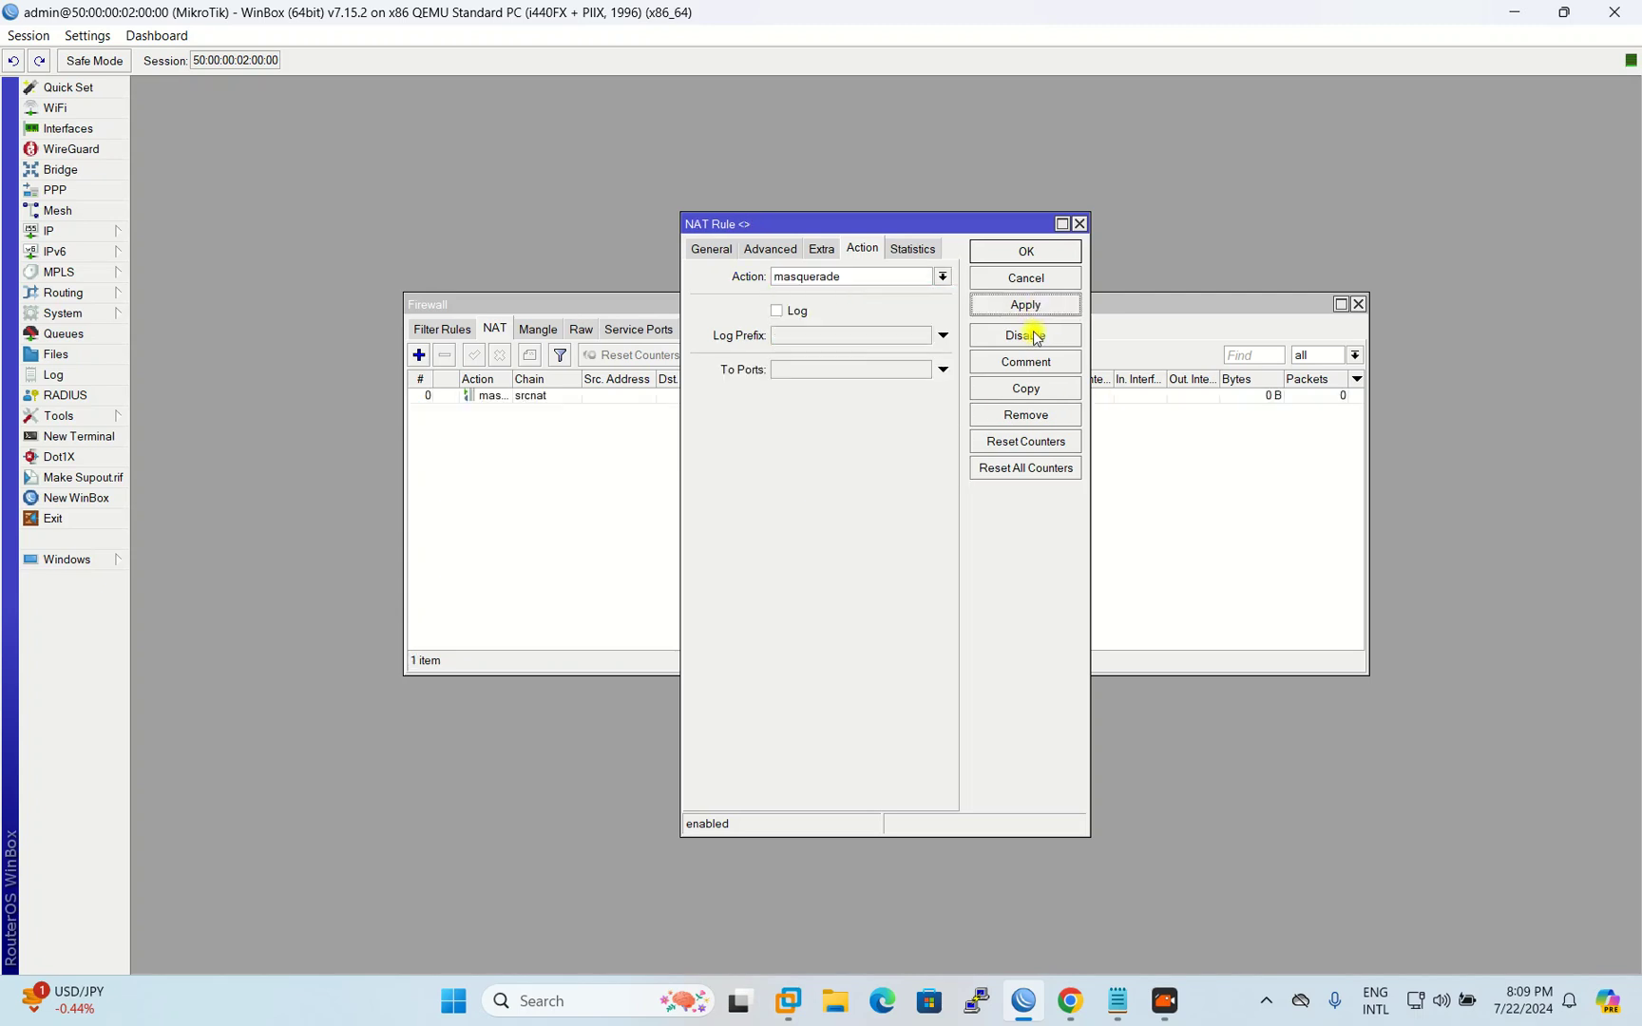
pyautogui.click(1034, 252)
pyautogui.moveTo(855, 306); pyautogui.dragTo(798, 277)
pyautogui.click(481, 301)
pyautogui.click(385, 301)
pyautogui.click(438, 301)
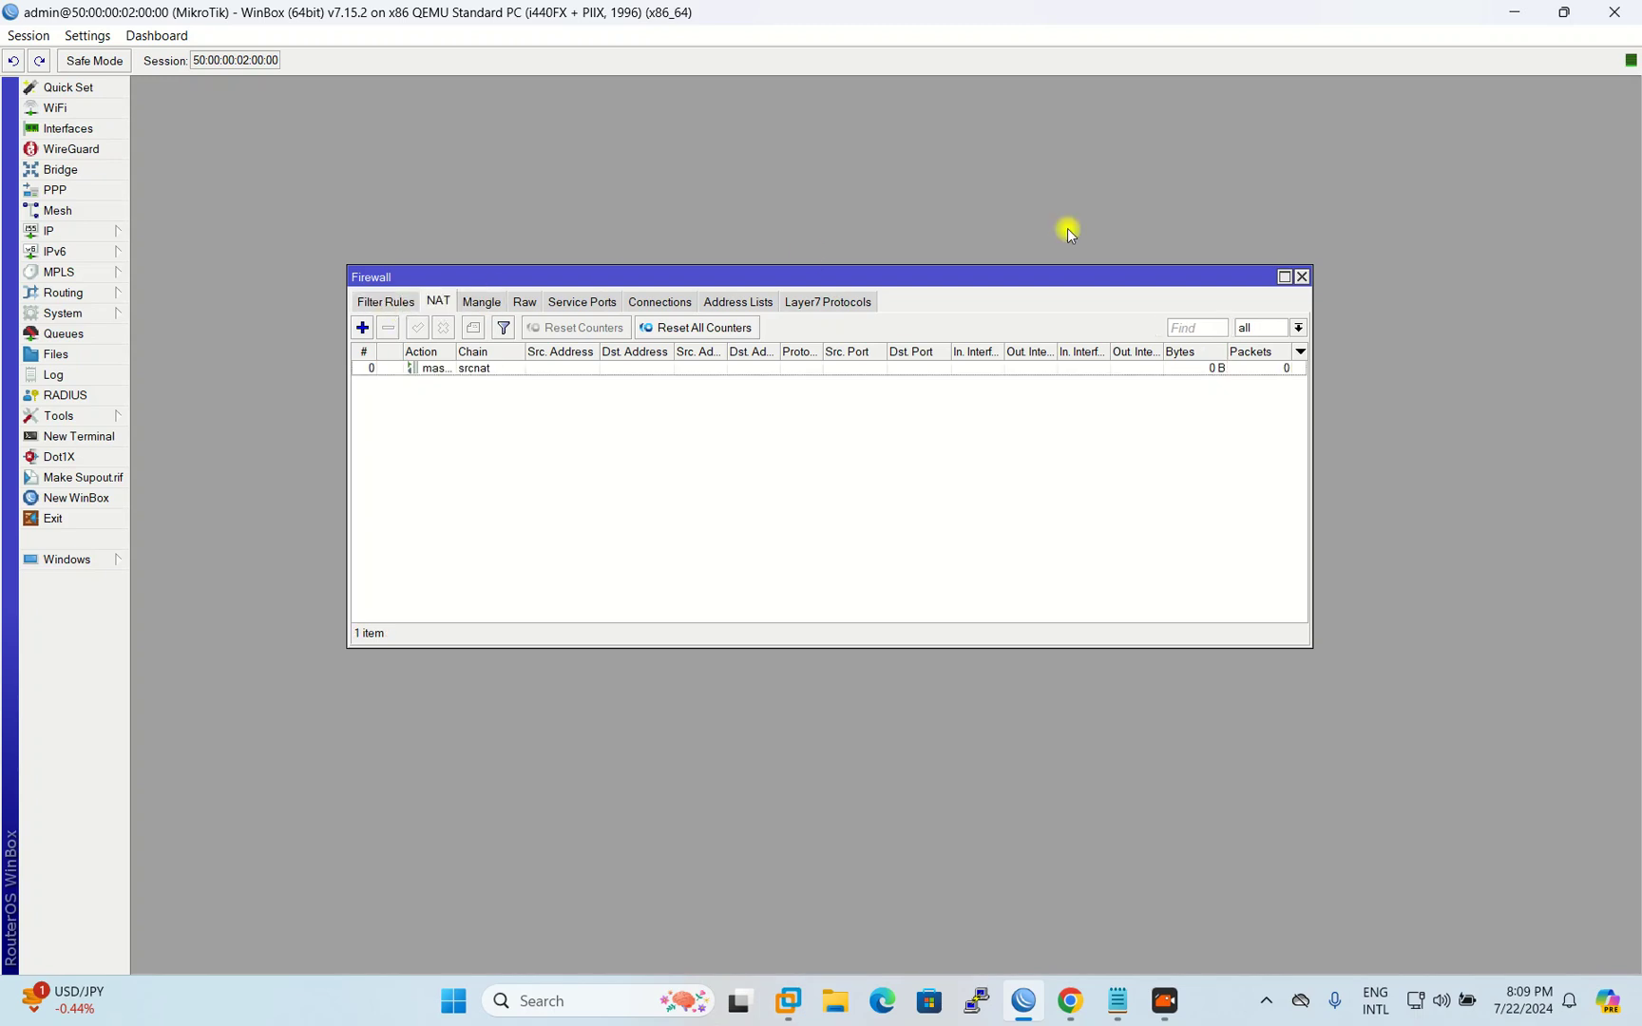
pyautogui.click(1301, 276)
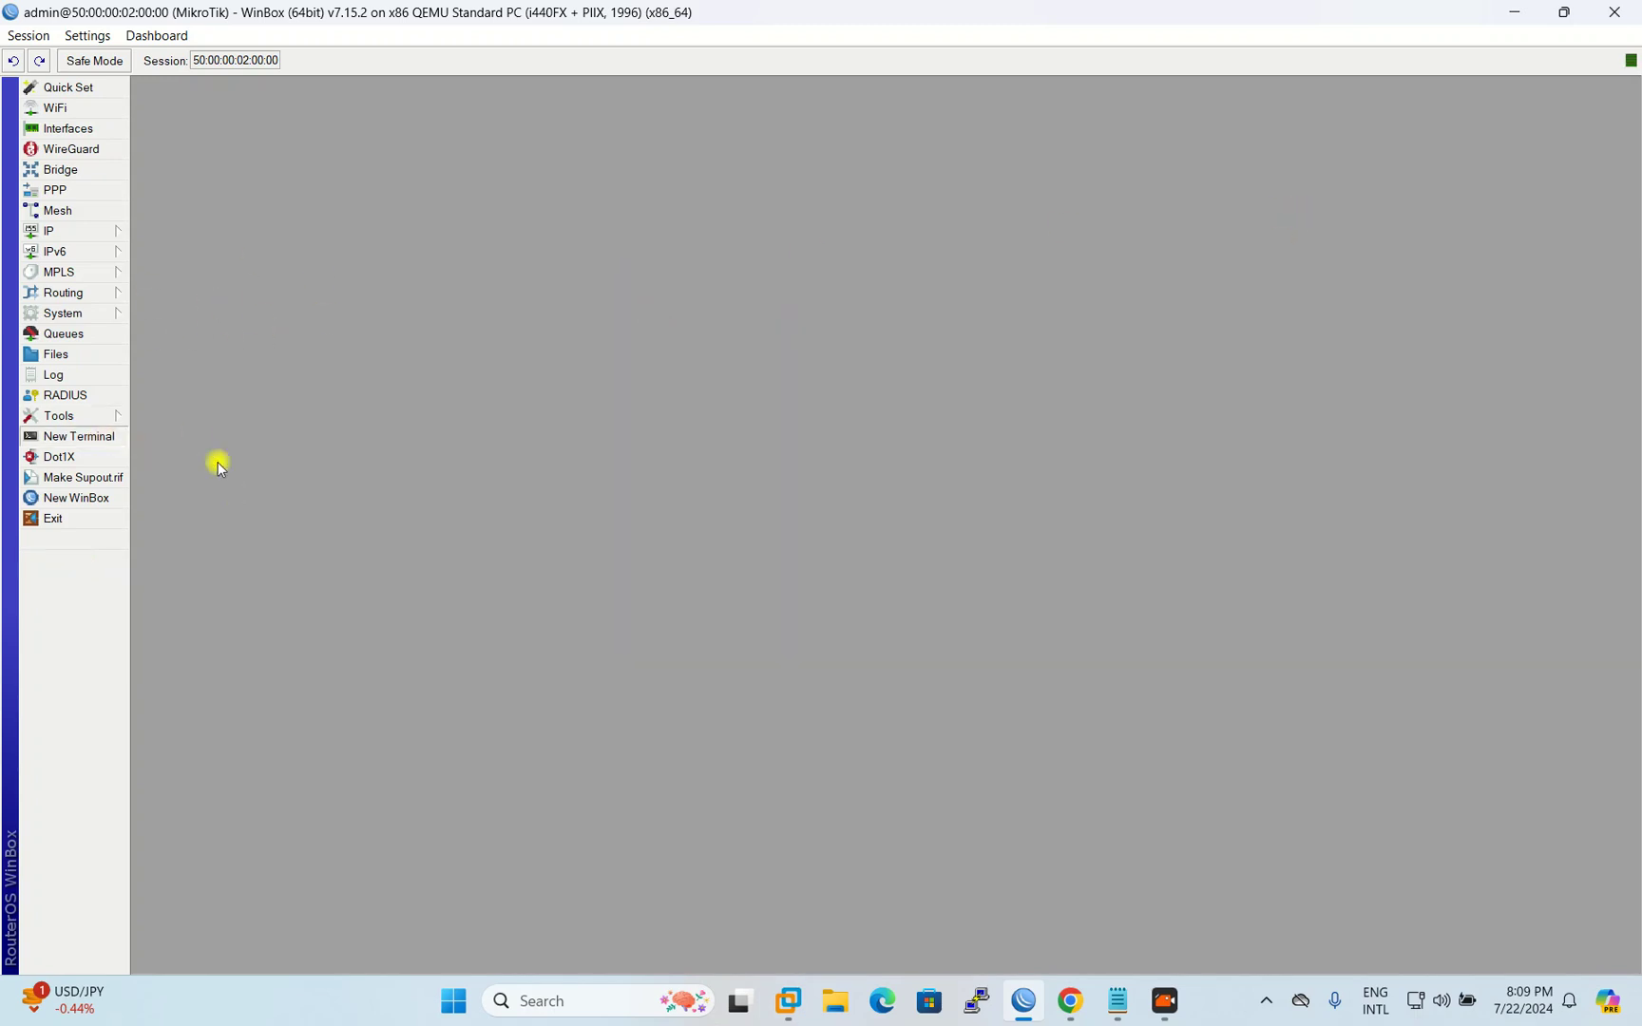
# Step: Test the router's internet connectivity by pinging google.com from a new terminal, and stop the ping
pyautogui.click(106, 437)
pyautogui.press('Return')
pyautogui.write('ping goog.e')
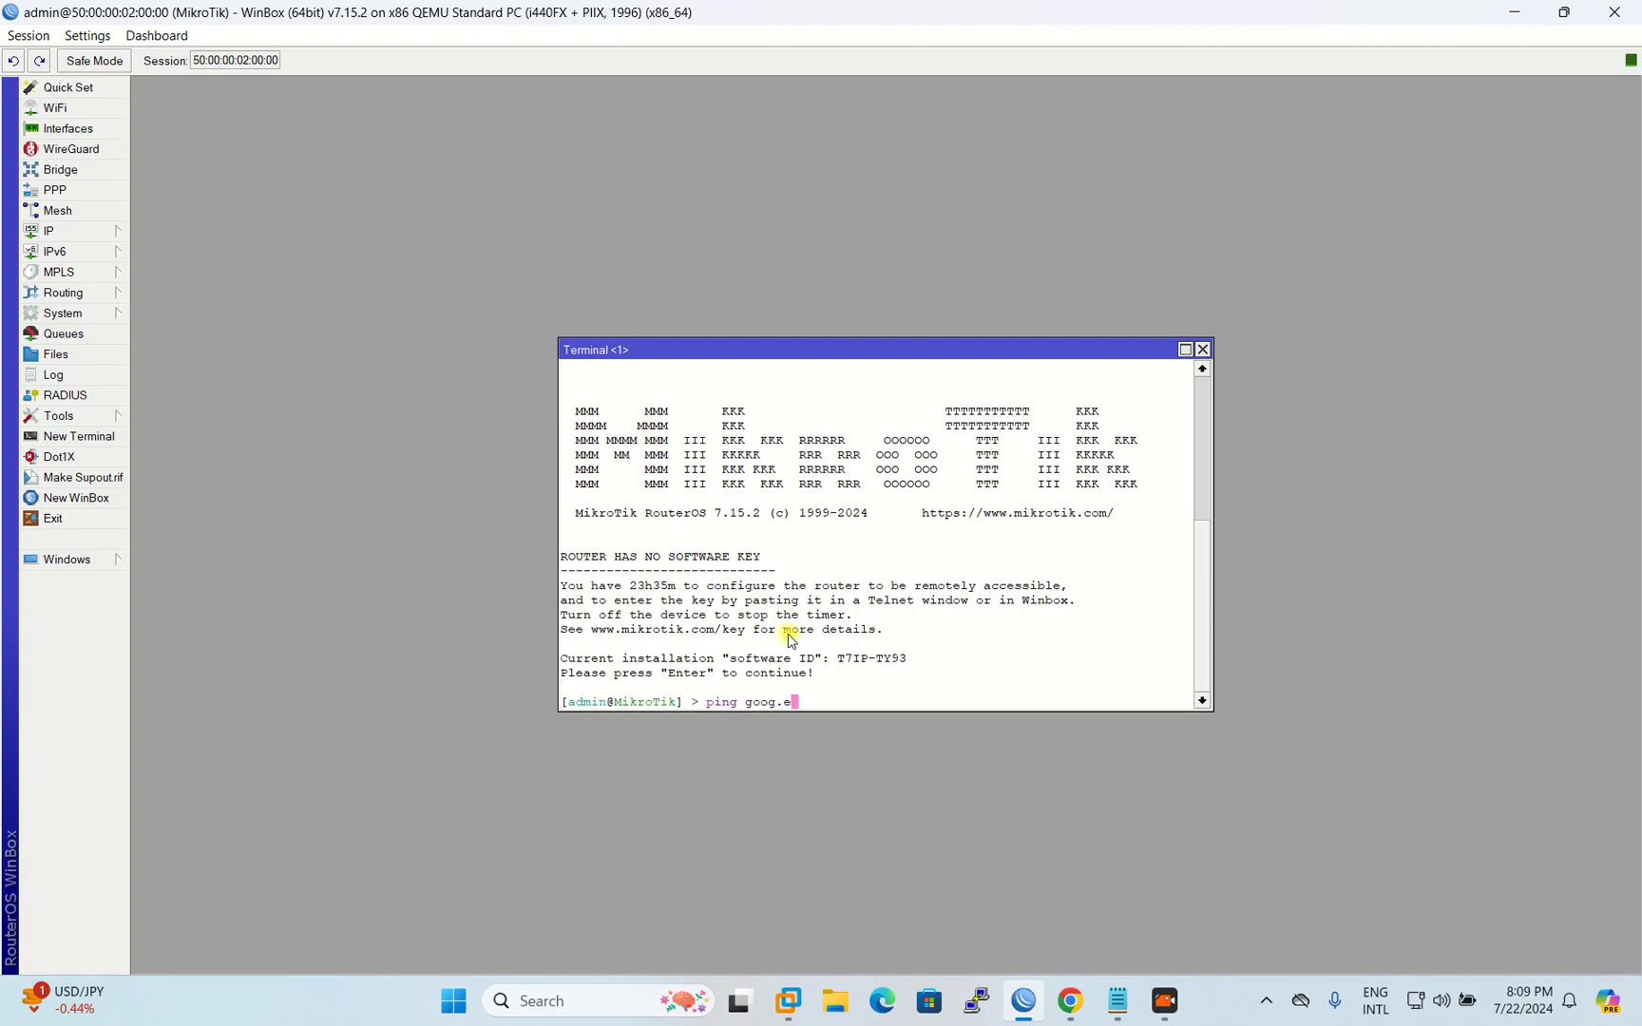
pyautogui.write('le.com')
pyautogui.press('BackSpace')
pyautogui.press('BackSpace')
pyautogui.press('BackSpace')
pyautogui.press('BackSpace')
pyautogui.press('BackSpace')
pyautogui.press('BackSpace')
pyautogui.write('le.com')
pyautogui.press('Return')
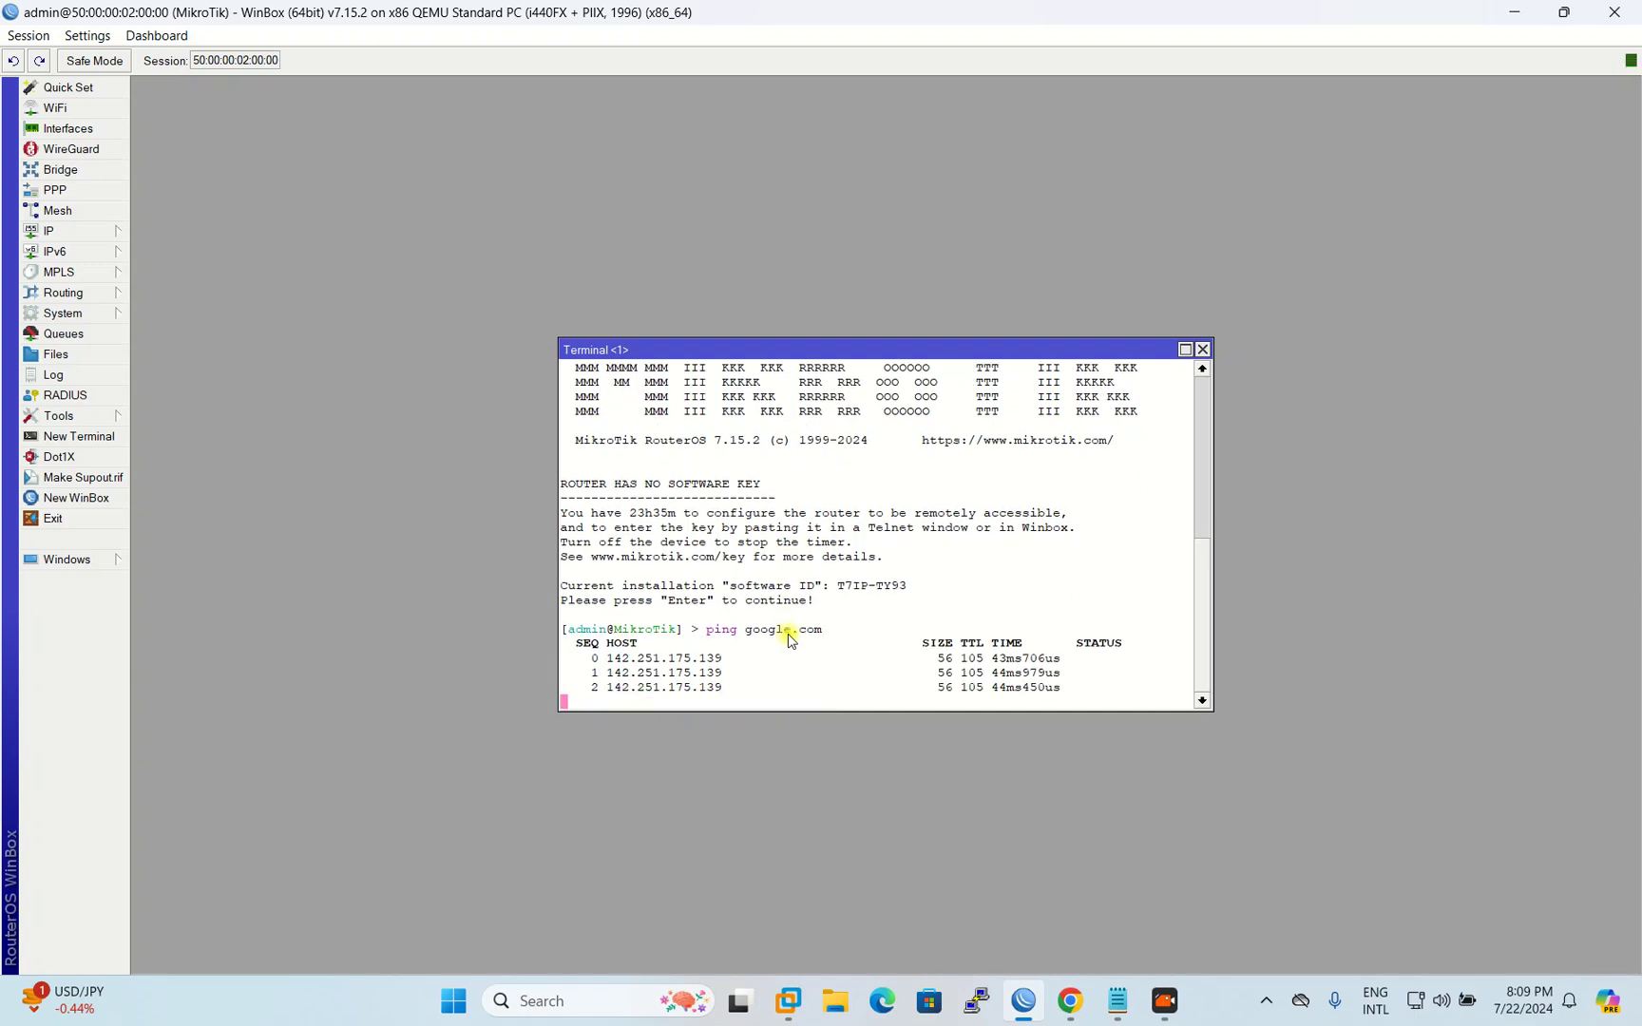
pyautogui.hotkey('ctrl', 'c')
# Step: Ping the VLAN 50 gateway 192.168.50.1 from the router terminal, and stop the ping
pyautogui.write('ping 192.168.50.1')
pyautogui.press('Return')
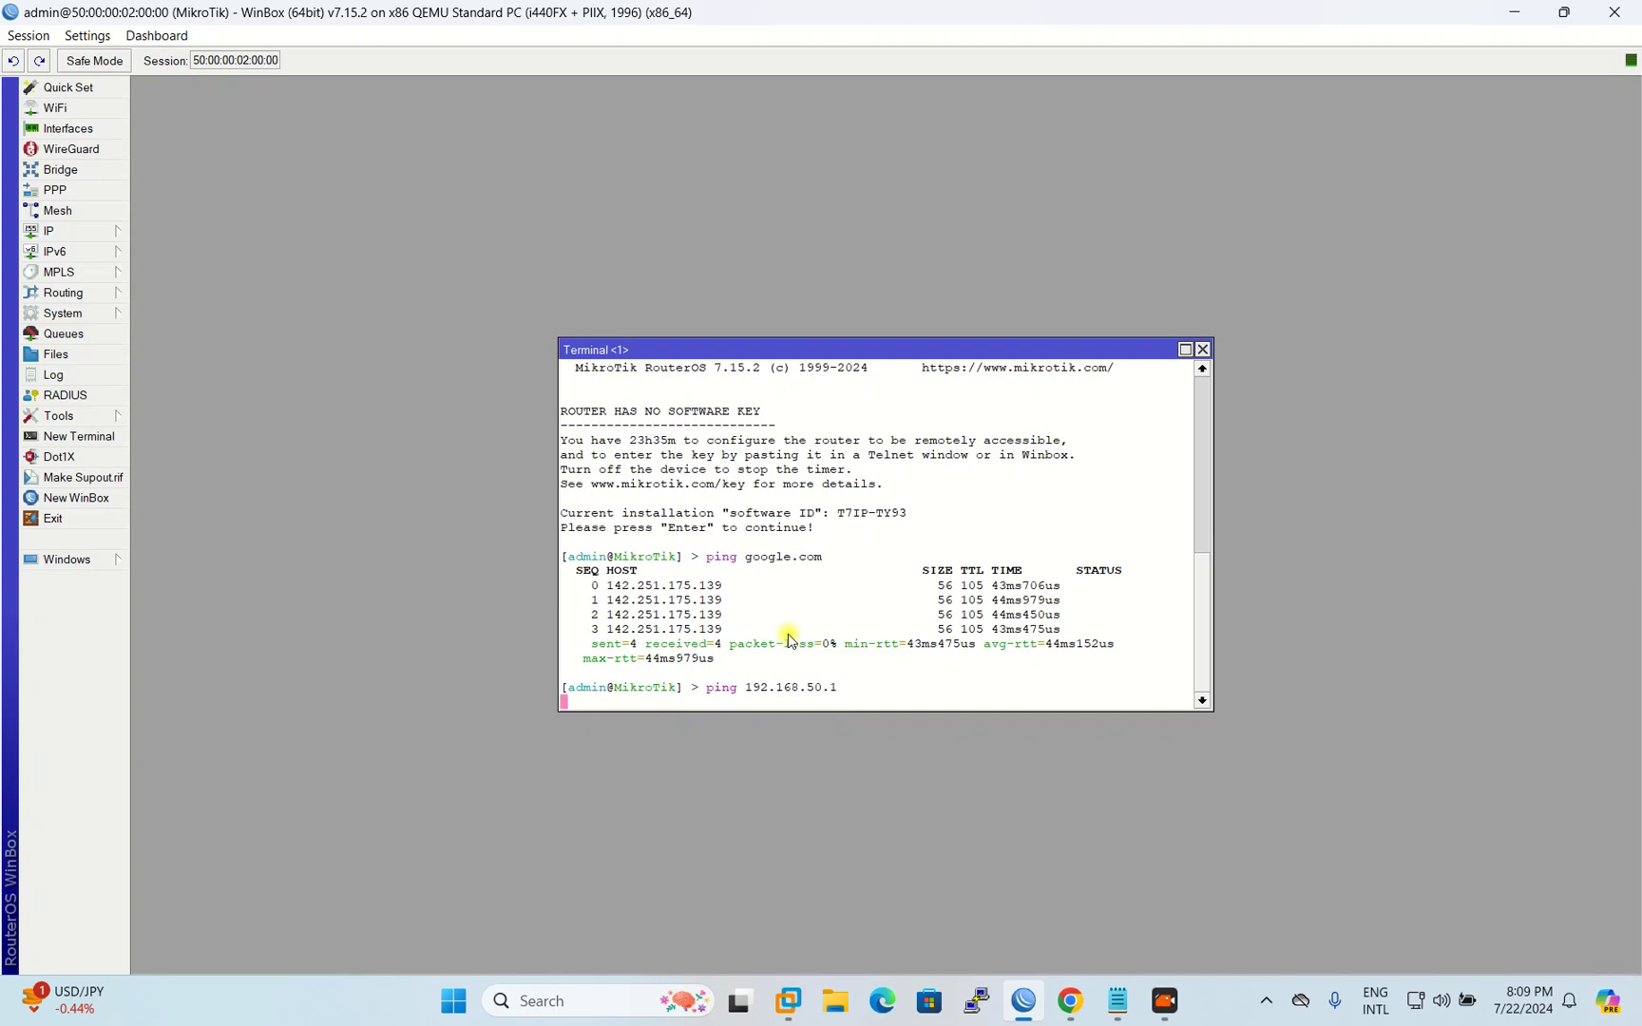
pyautogui.hotkey('ctrl', 'c')
# Step: Ping the VLAN 40 gateway 192.168.40.1, stop the ping, and close the terminal window
pyautogui.press('Up')
pyautogui.press('BackSpace')
pyautogui.press('BackSpace')
pyautogui.press('BackSpace')
pyautogui.press('BackSpace')
pyautogui.write('40.1')
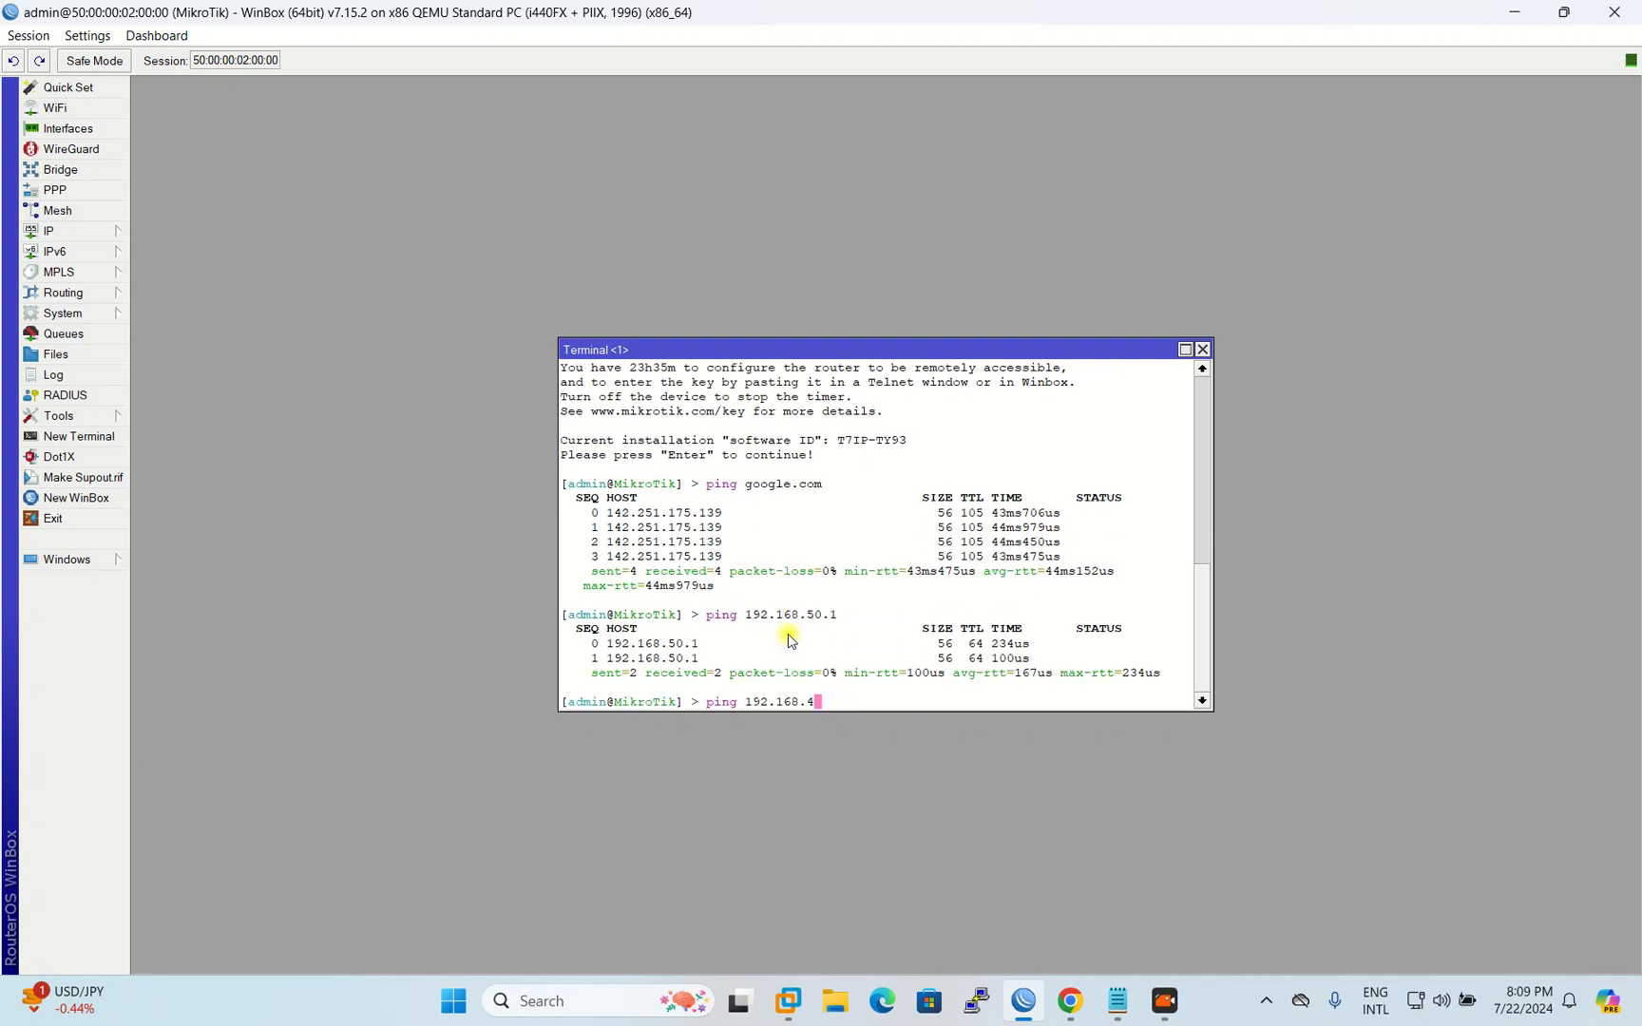
pyautogui.press('Return')
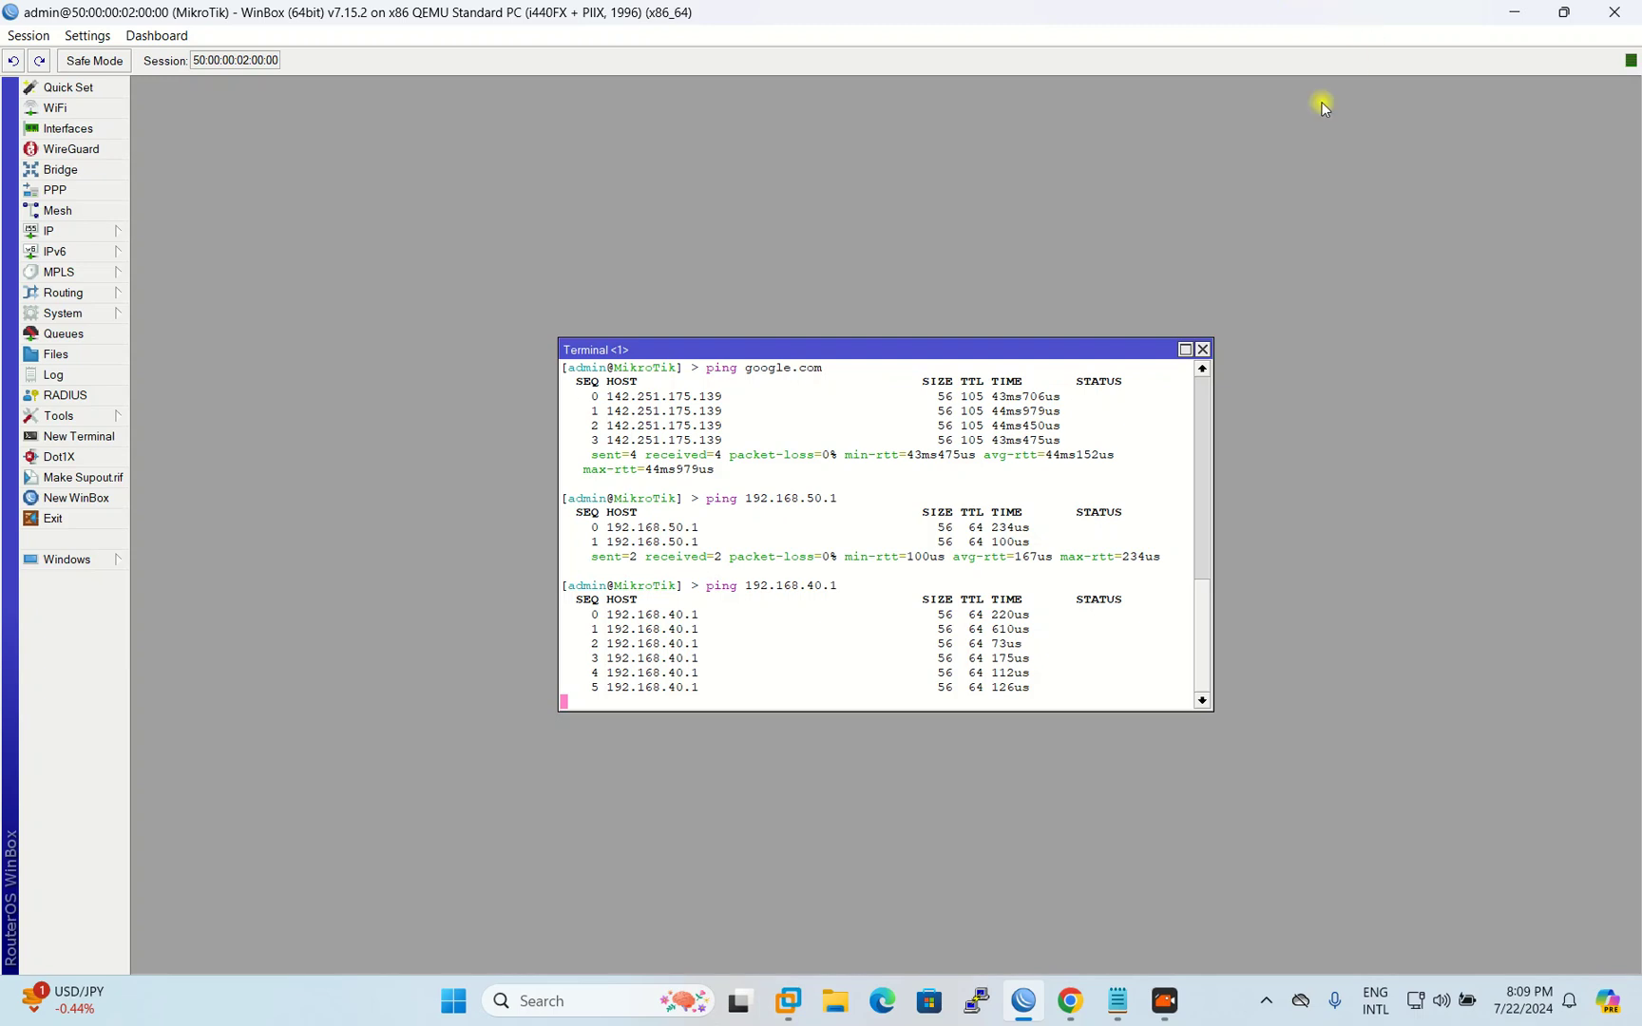
pyautogui.hotkey('ctrl', 'c')
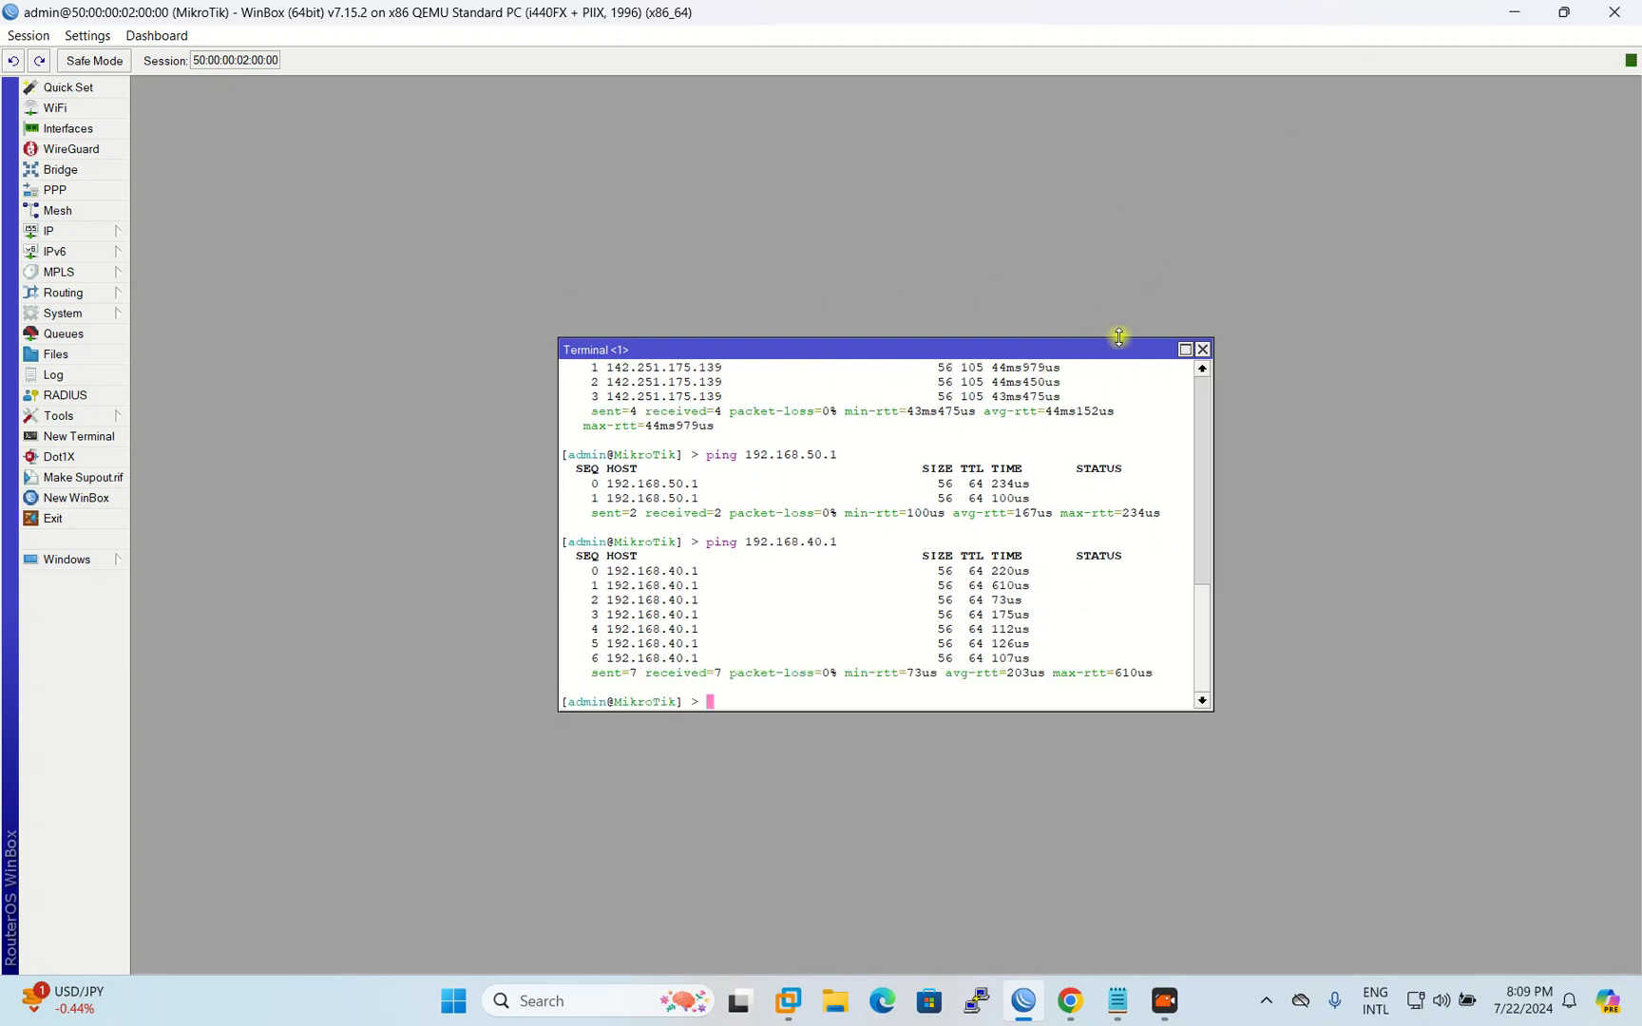
pyautogui.click(1203, 350)
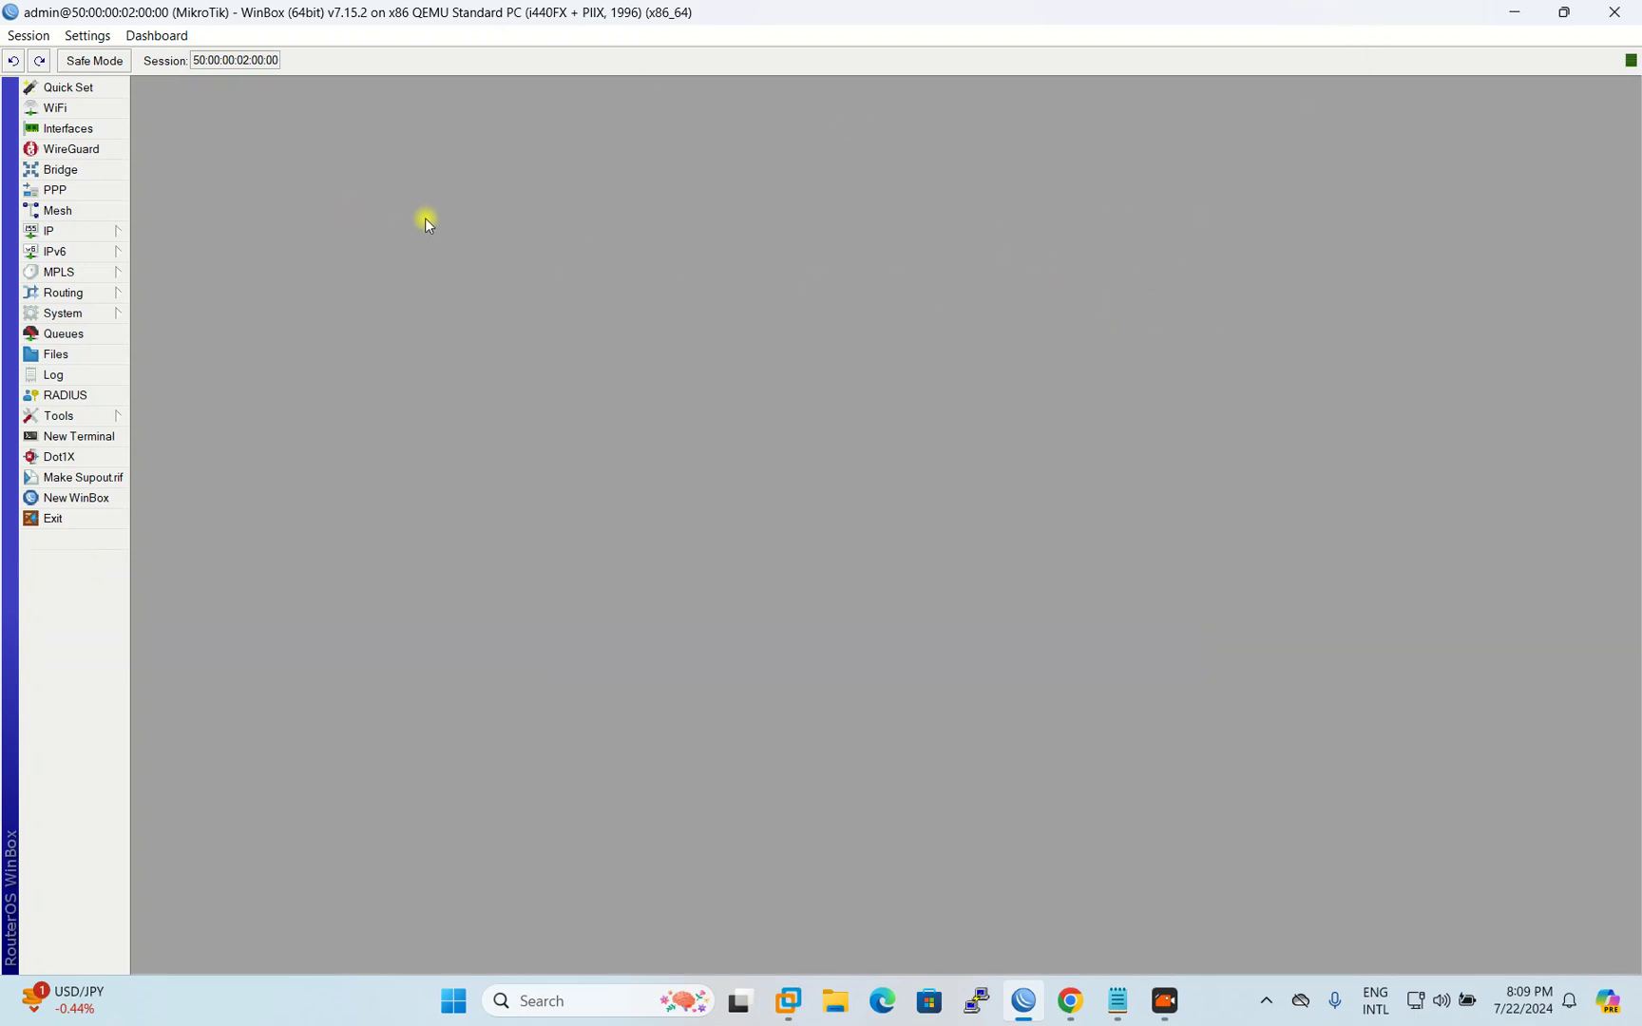
# Step: Switch to the EVE topology, open the Switch node's console in the Telnet client, and enlarge its window
pyautogui.click(1514, 12)
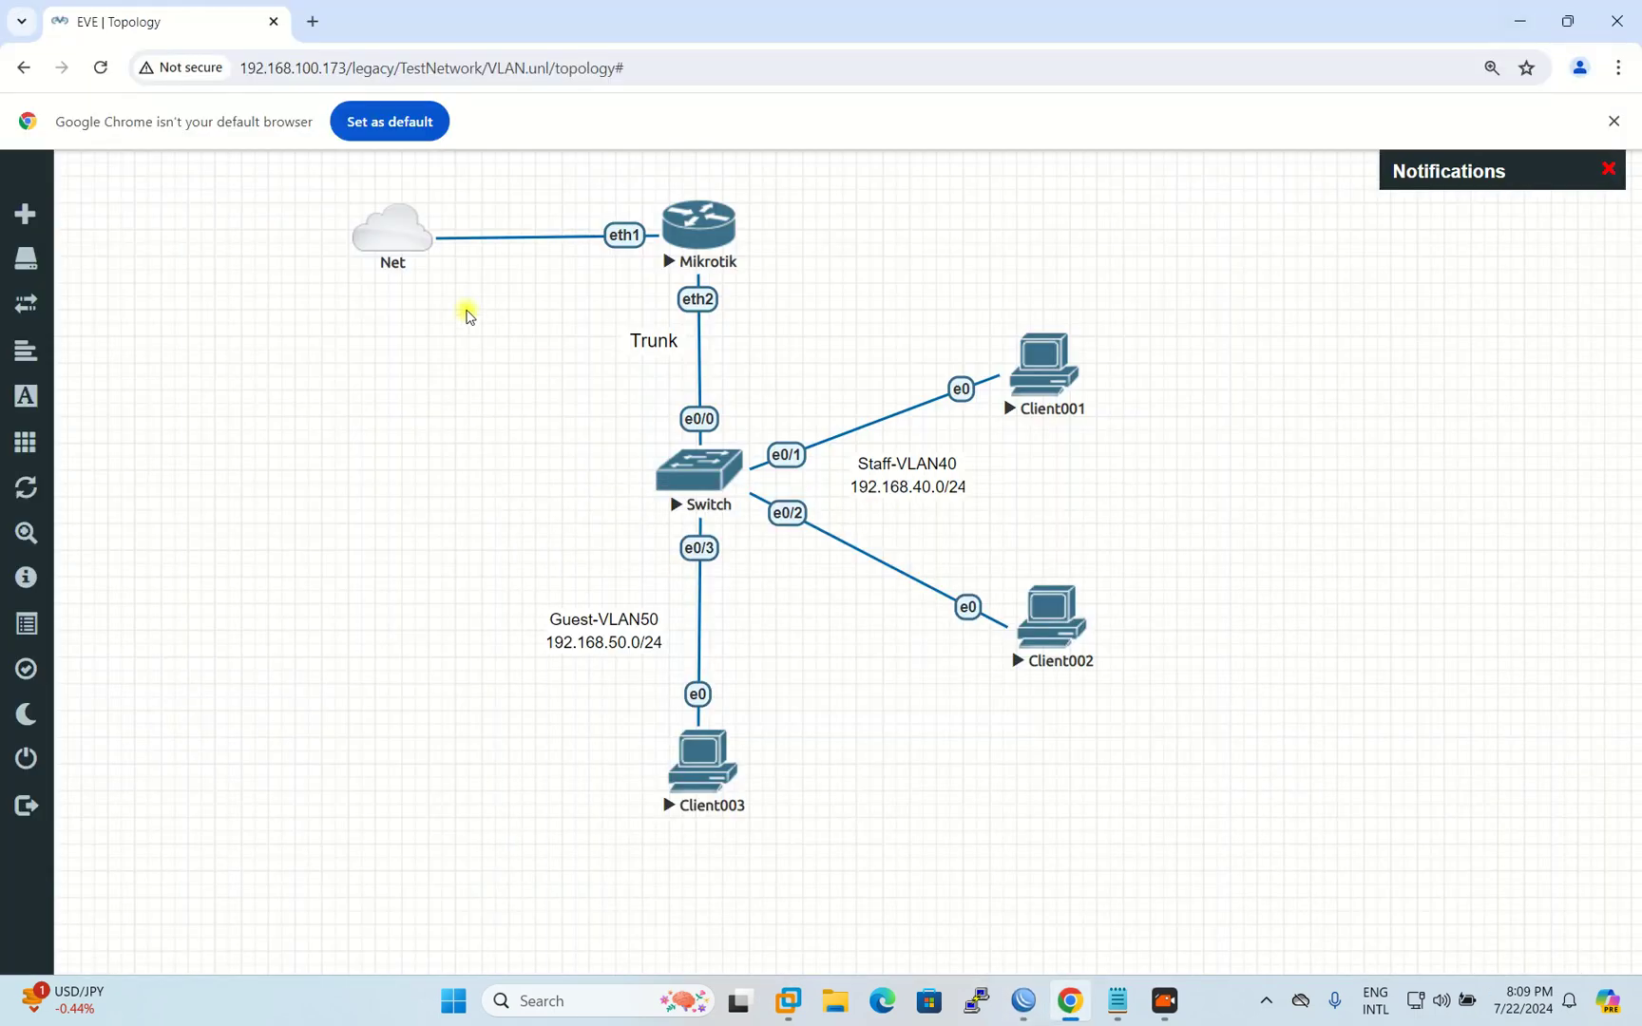
pyautogui.moveTo(392, 244); pyautogui.dragTo(388, 241)
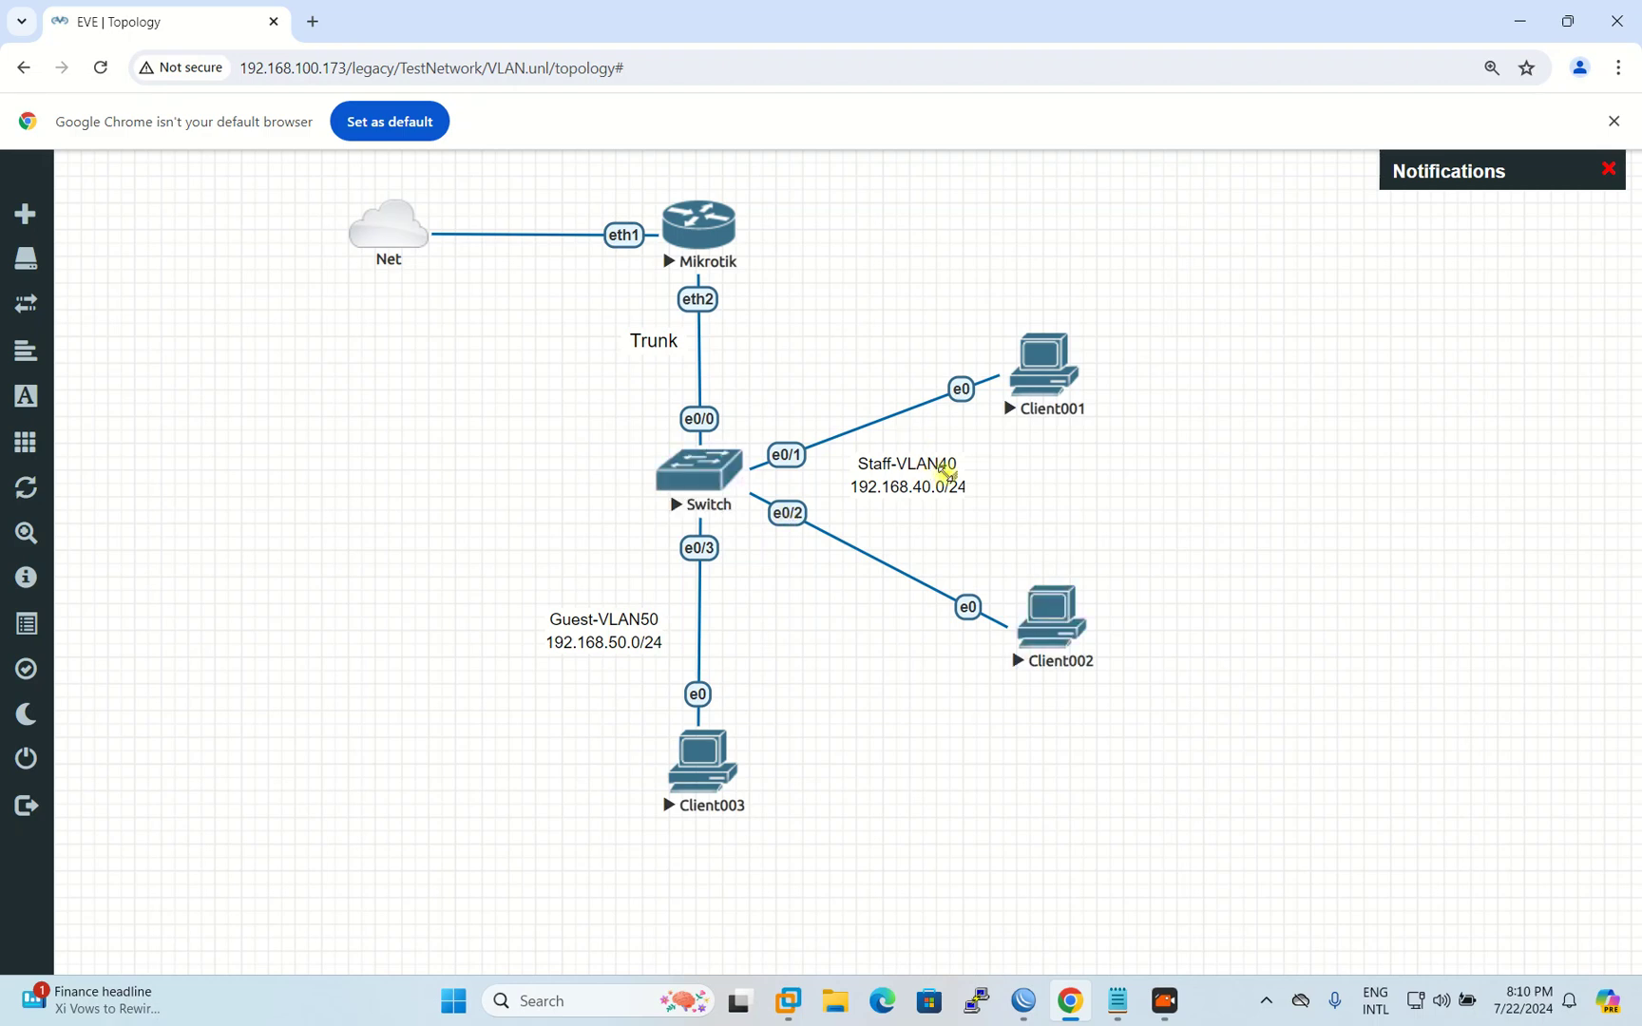
pyautogui.click(713, 484)
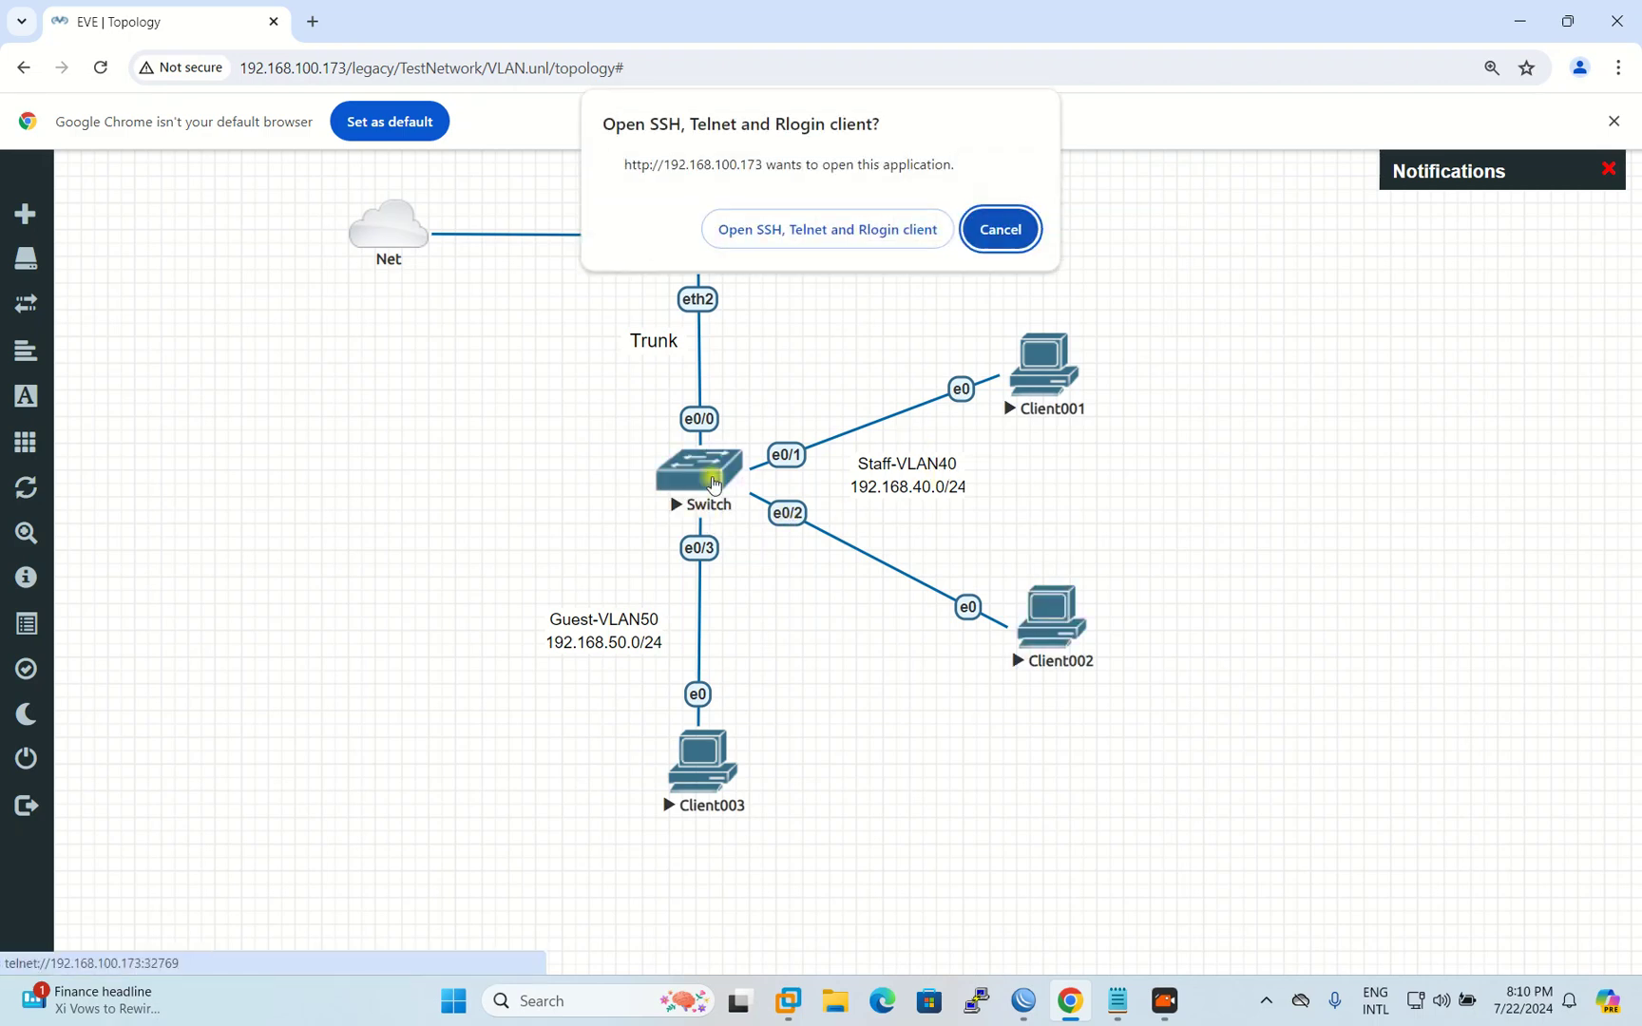
pyautogui.click(776, 236)
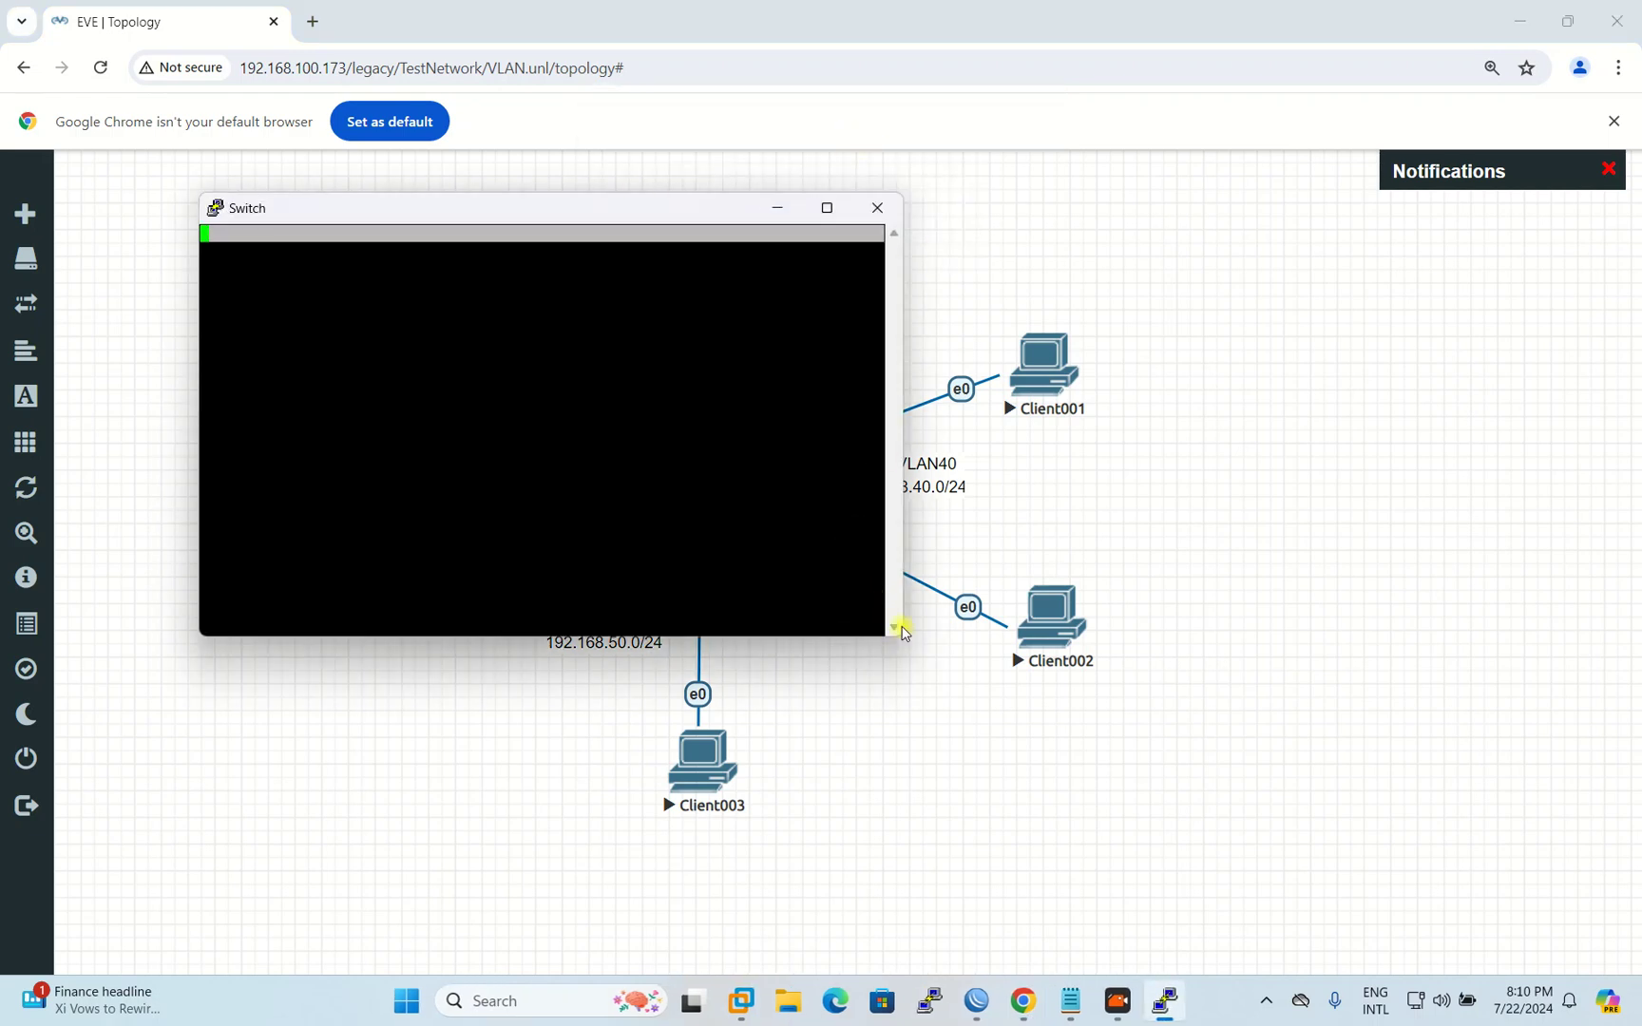
pyautogui.moveTo(898, 635); pyautogui.dragTo(1309, 856)
pyautogui.moveTo(781, 209); pyautogui.dragTo(834, 174)
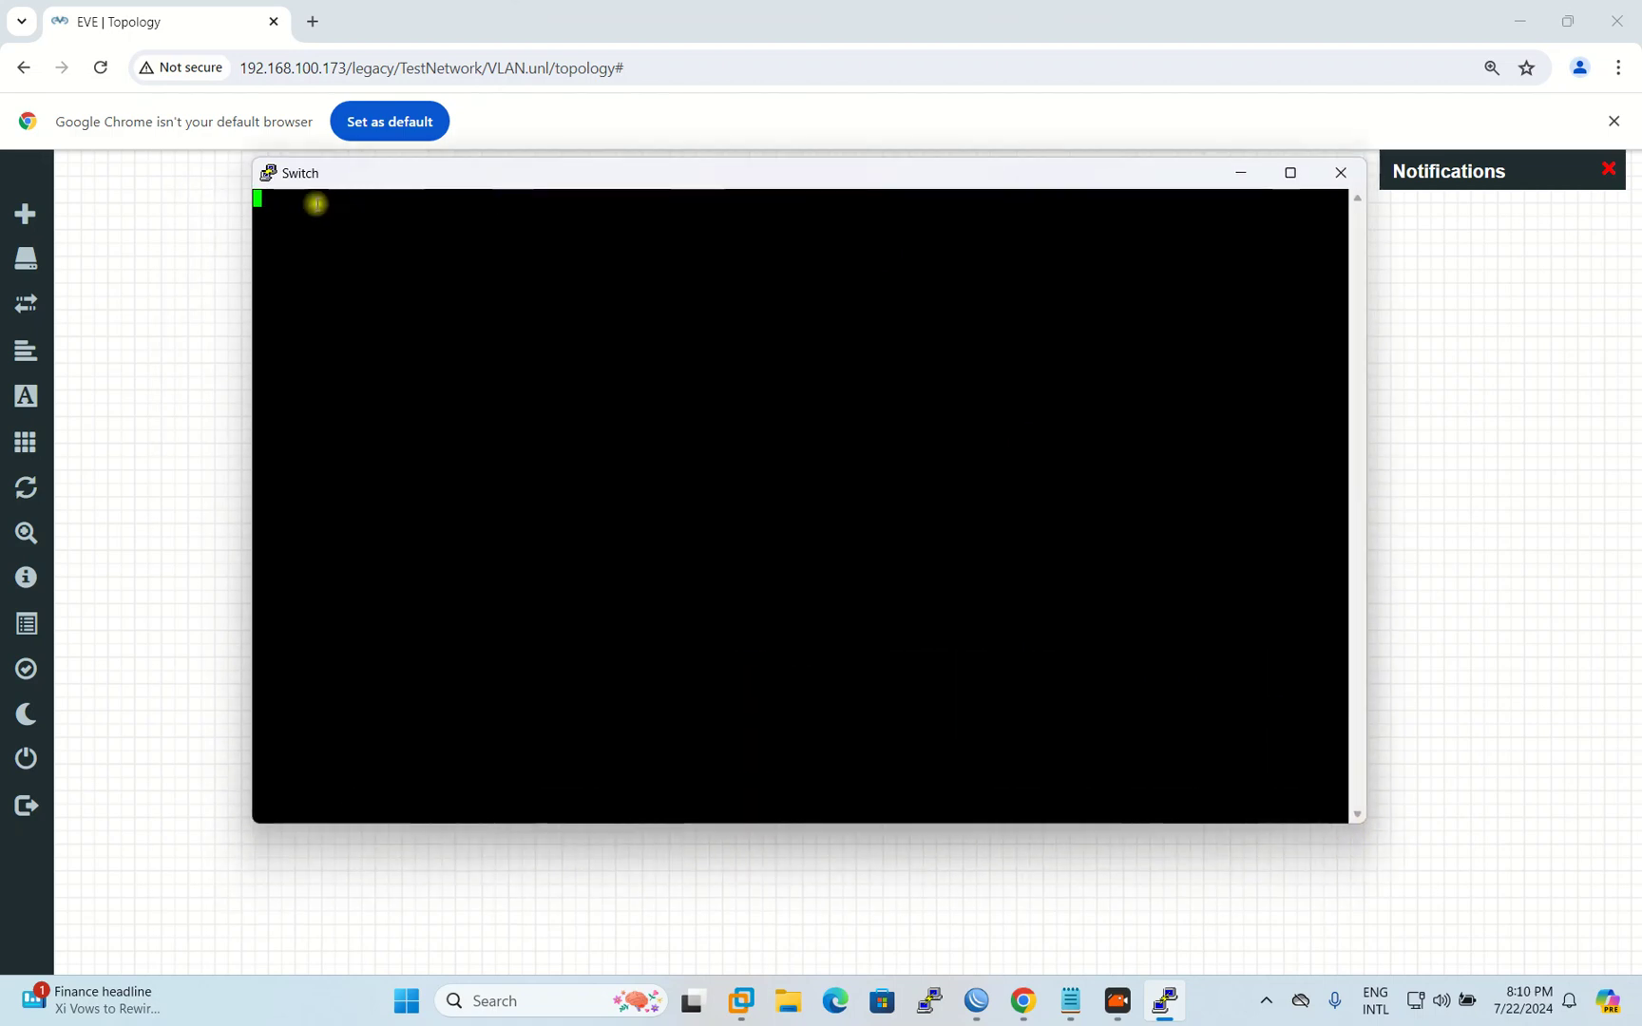
pyautogui.press('Return')
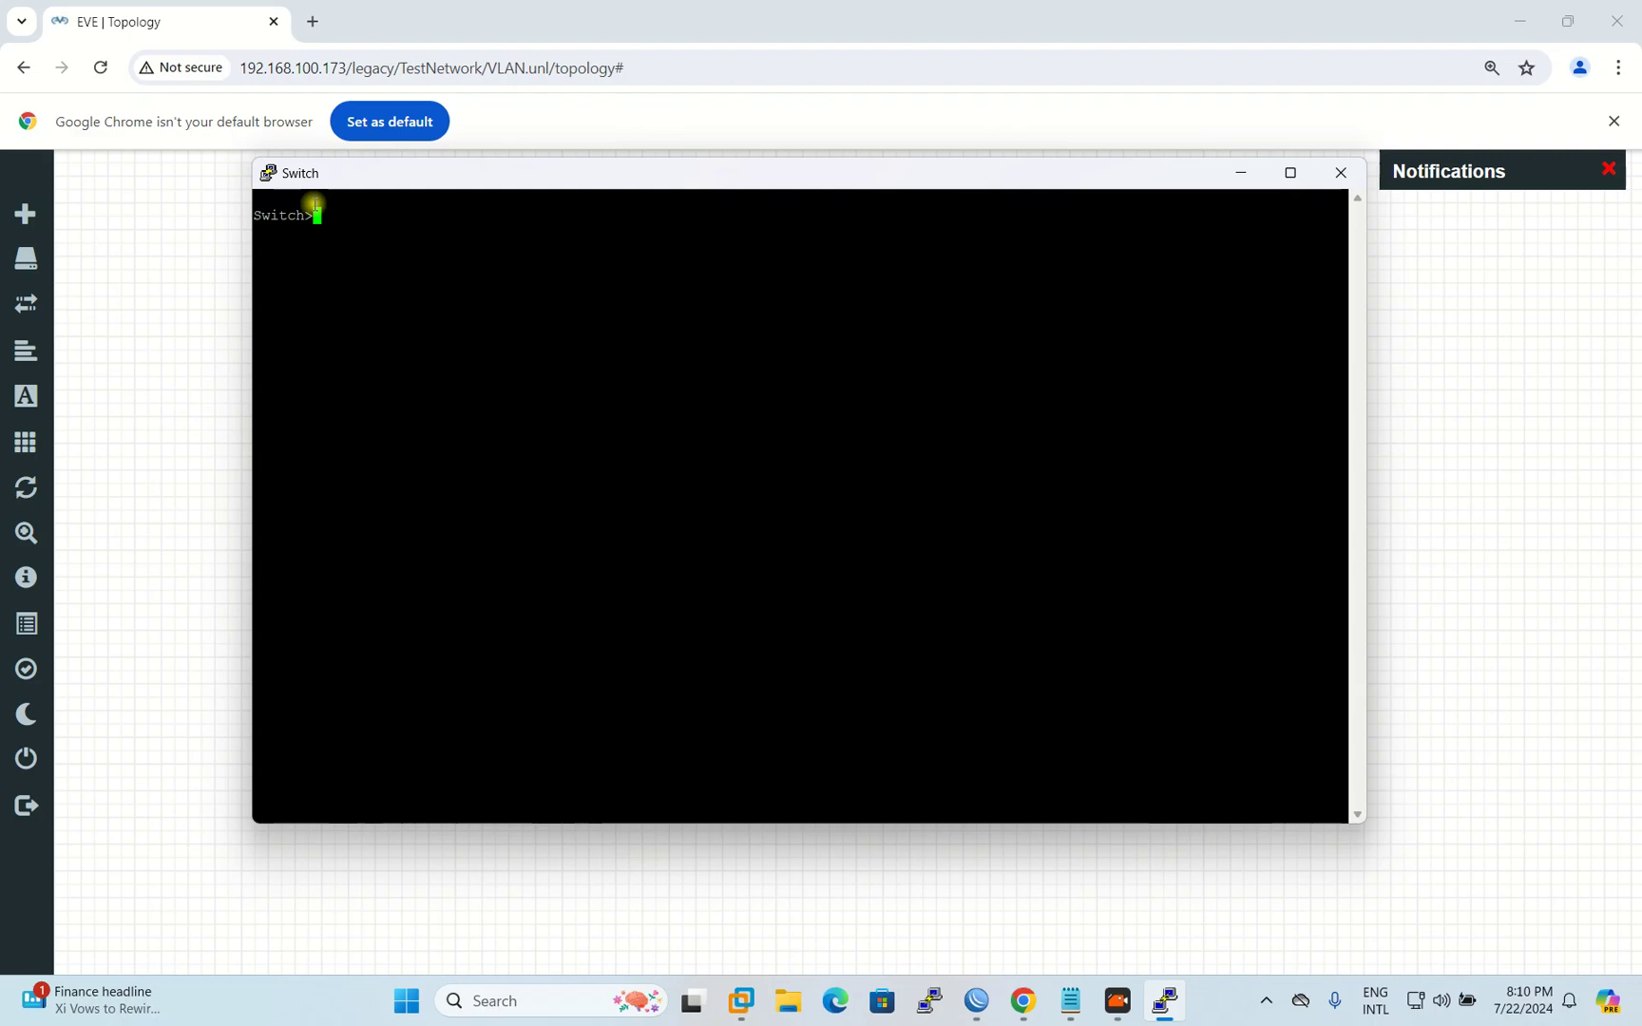
# Step: Enter privileged mode on the switch with the enable command
pyautogui.write('enabl')
pyautogui.press('BackSpace')
pyautogui.press('BackSpace')
pyautogui.press('BackSpace')
pyautogui.press('Tab')
pyautogui.press('BackSpace')
pyautogui.press('Return')
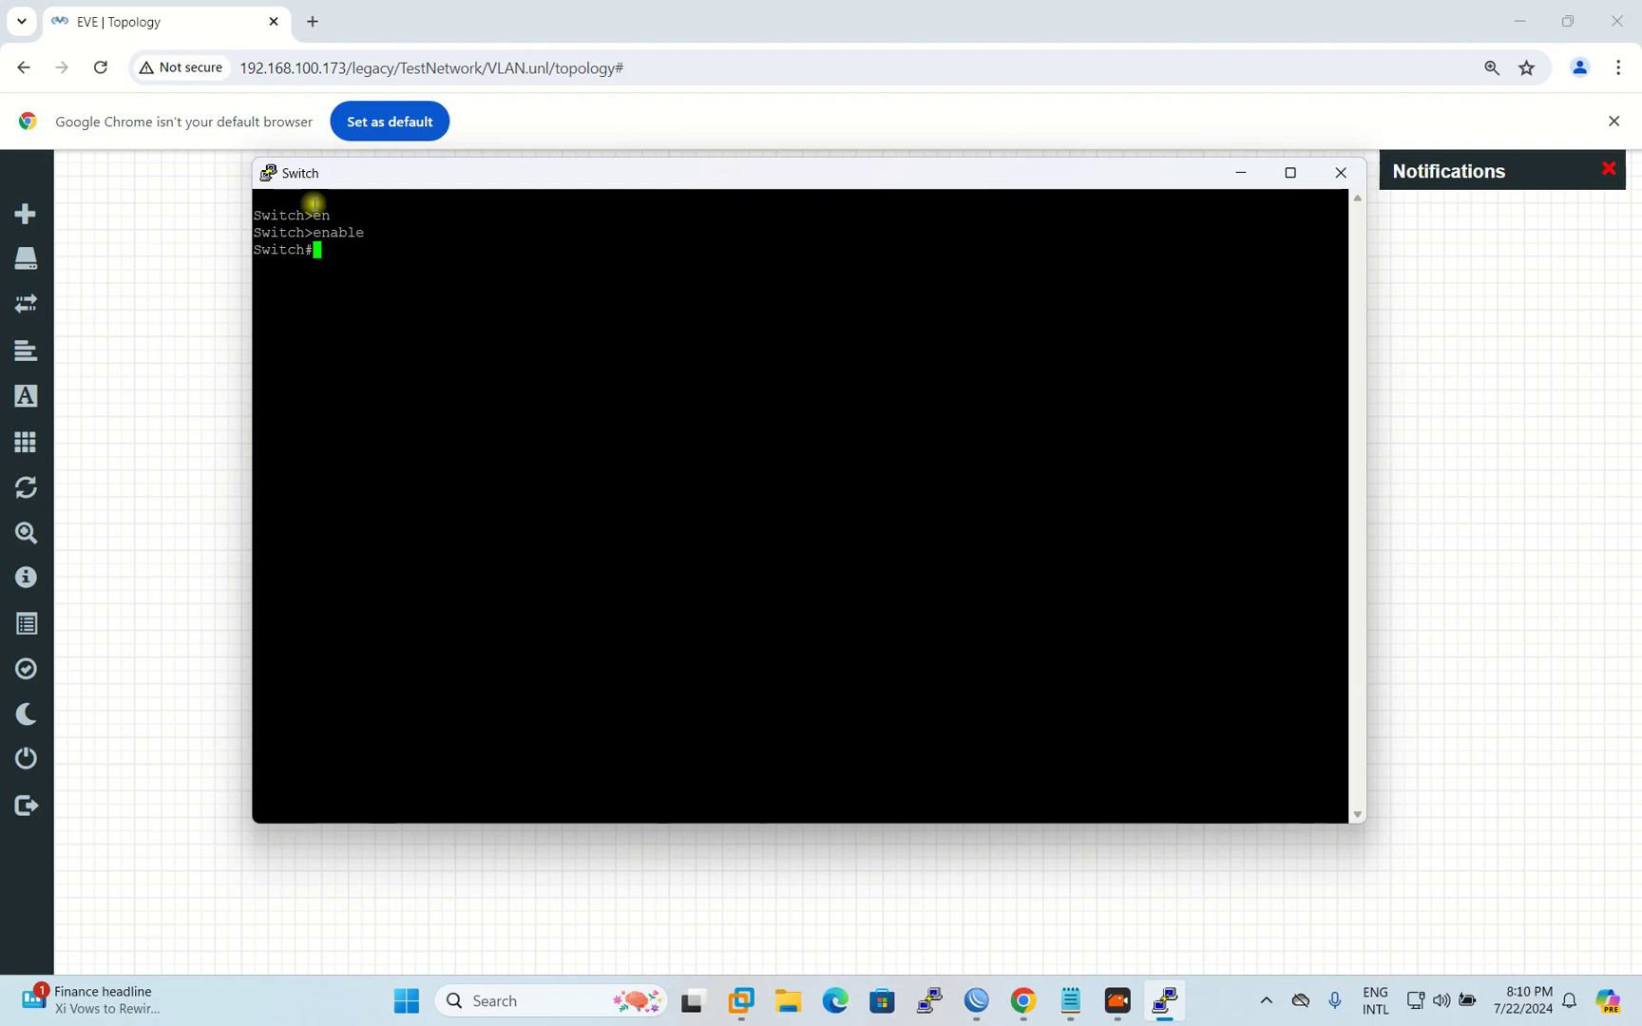
pyautogui.write('enable')
pyautogui.press('Return')
# Step: Enter the switch's global configuration mode with configure terminal
pyautogui.write('congi')
pyautogui.press('BackSpace')
pyautogui.press('BackSpace')
pyautogui.write('fig')
pyautogui.press('Tab')
pyautogui.write('t')
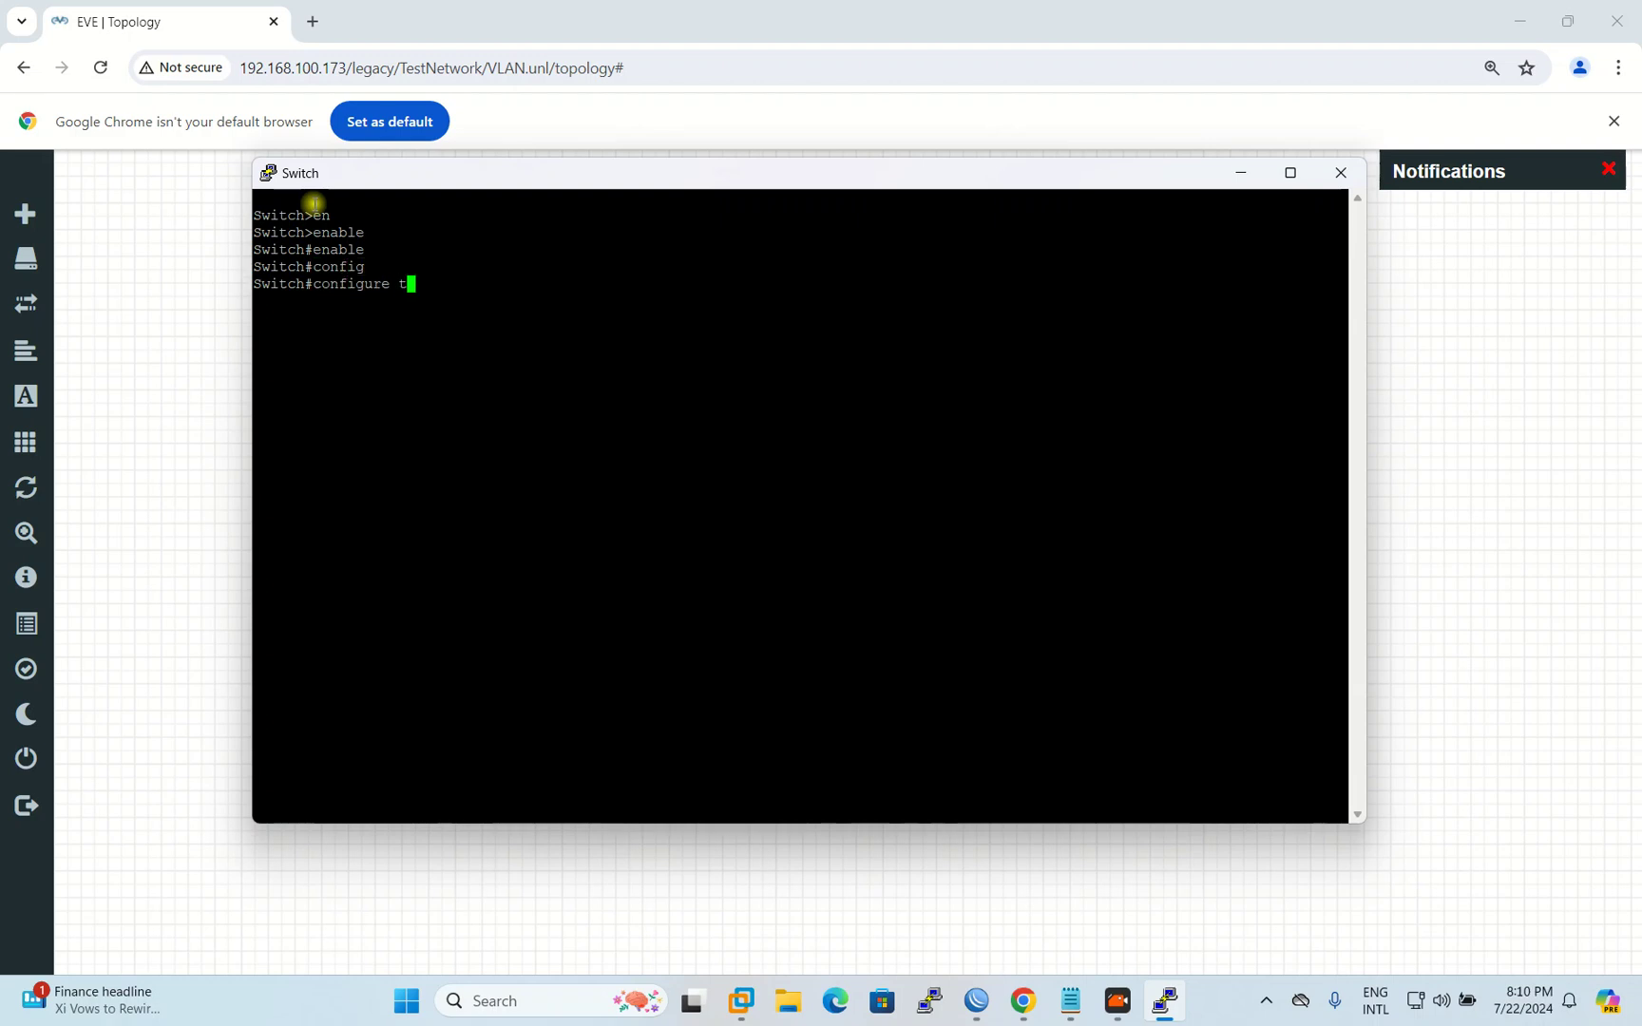
pyautogui.write('er')
pyautogui.press('Tab')
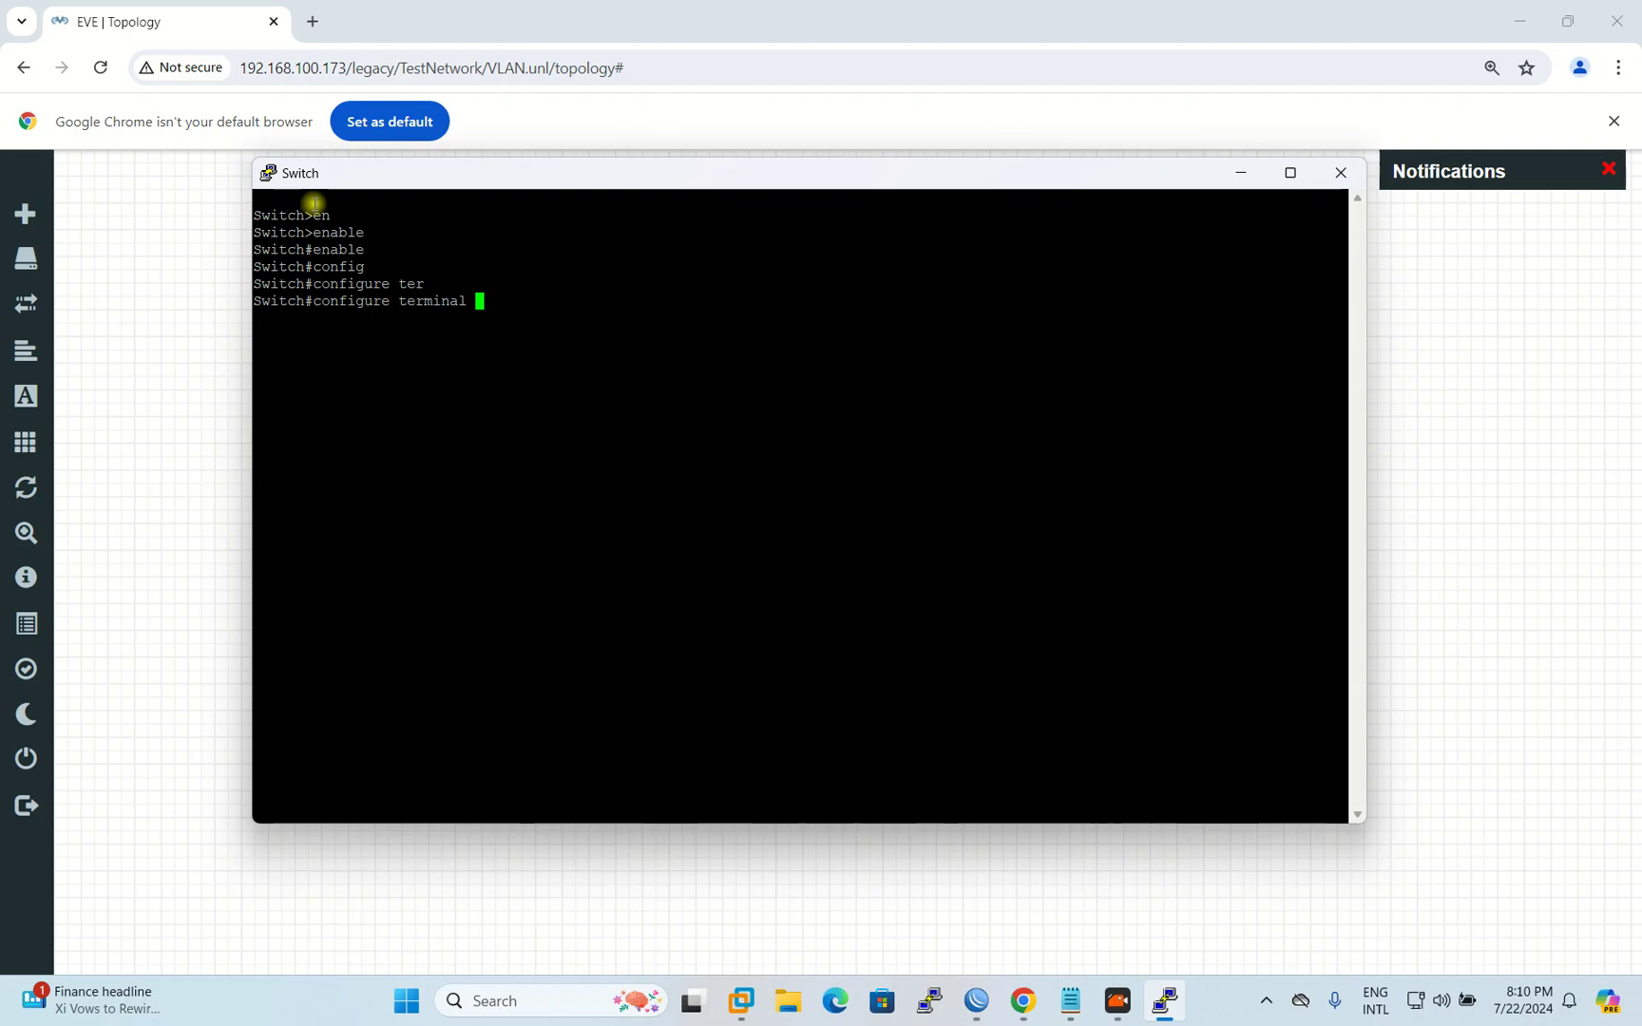
pyautogui.press('Return')
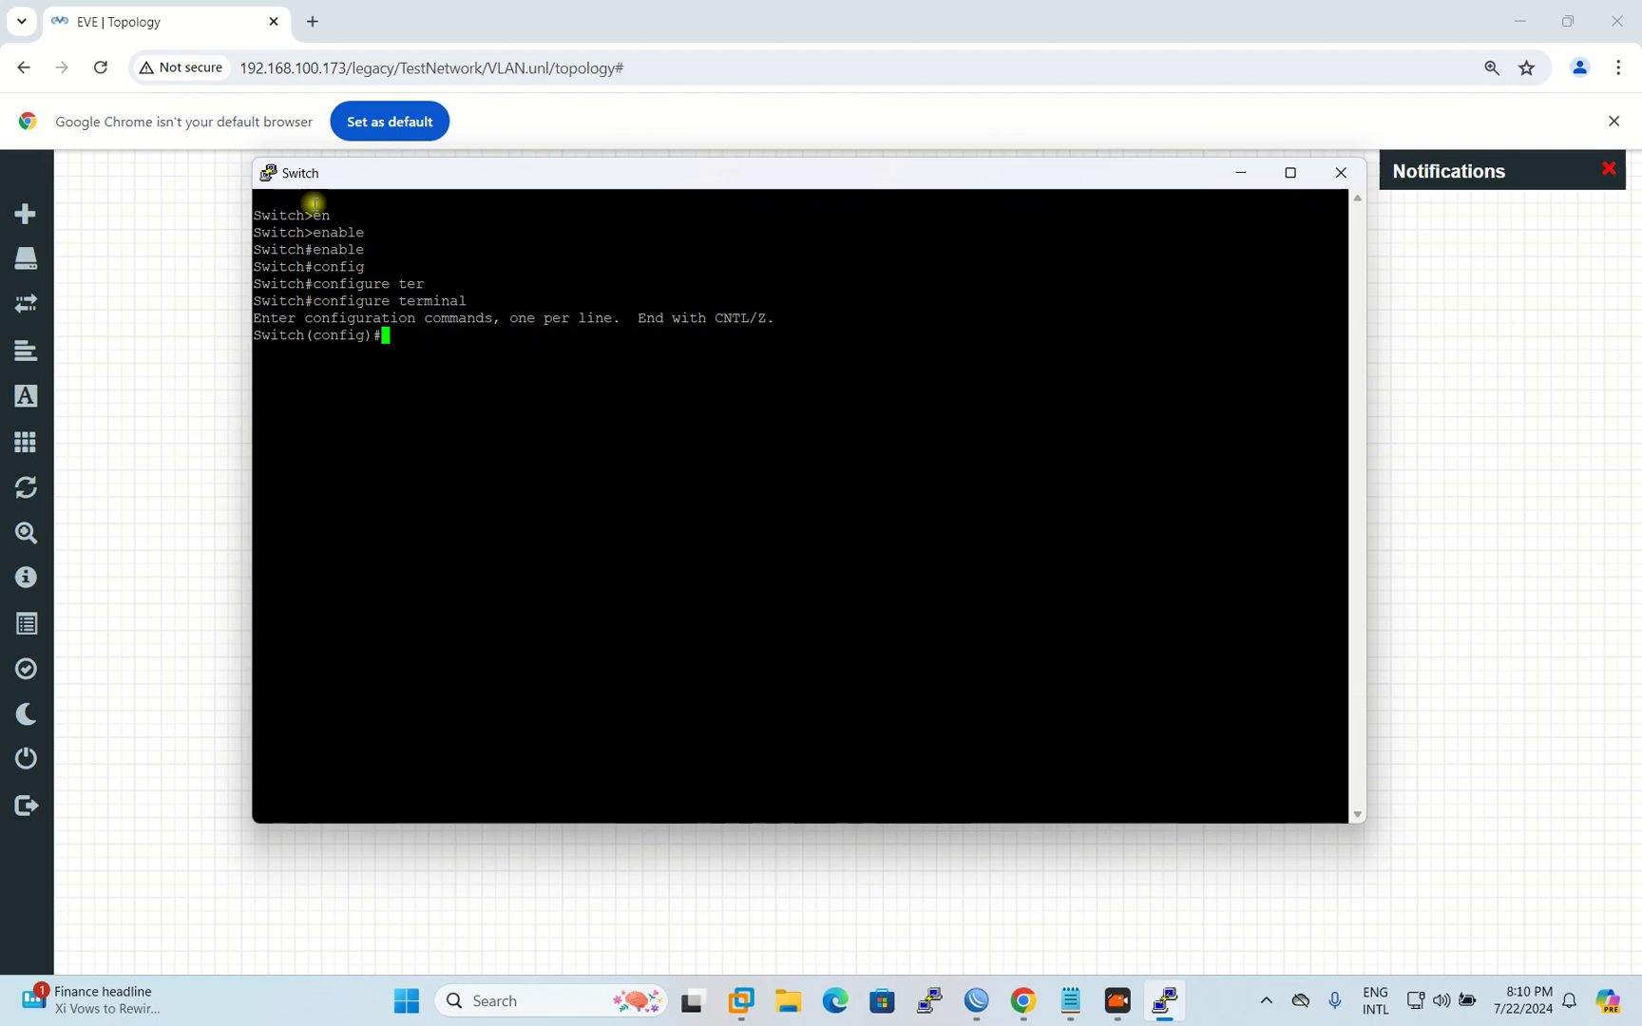
# Step: Create VLAN 40 on the switch, name it staff, and exit VLAN configuration
pyautogui.write('va')
pyautogui.press('BackSpace')
pyautogui.write('l')
pyautogui.press('Tab')
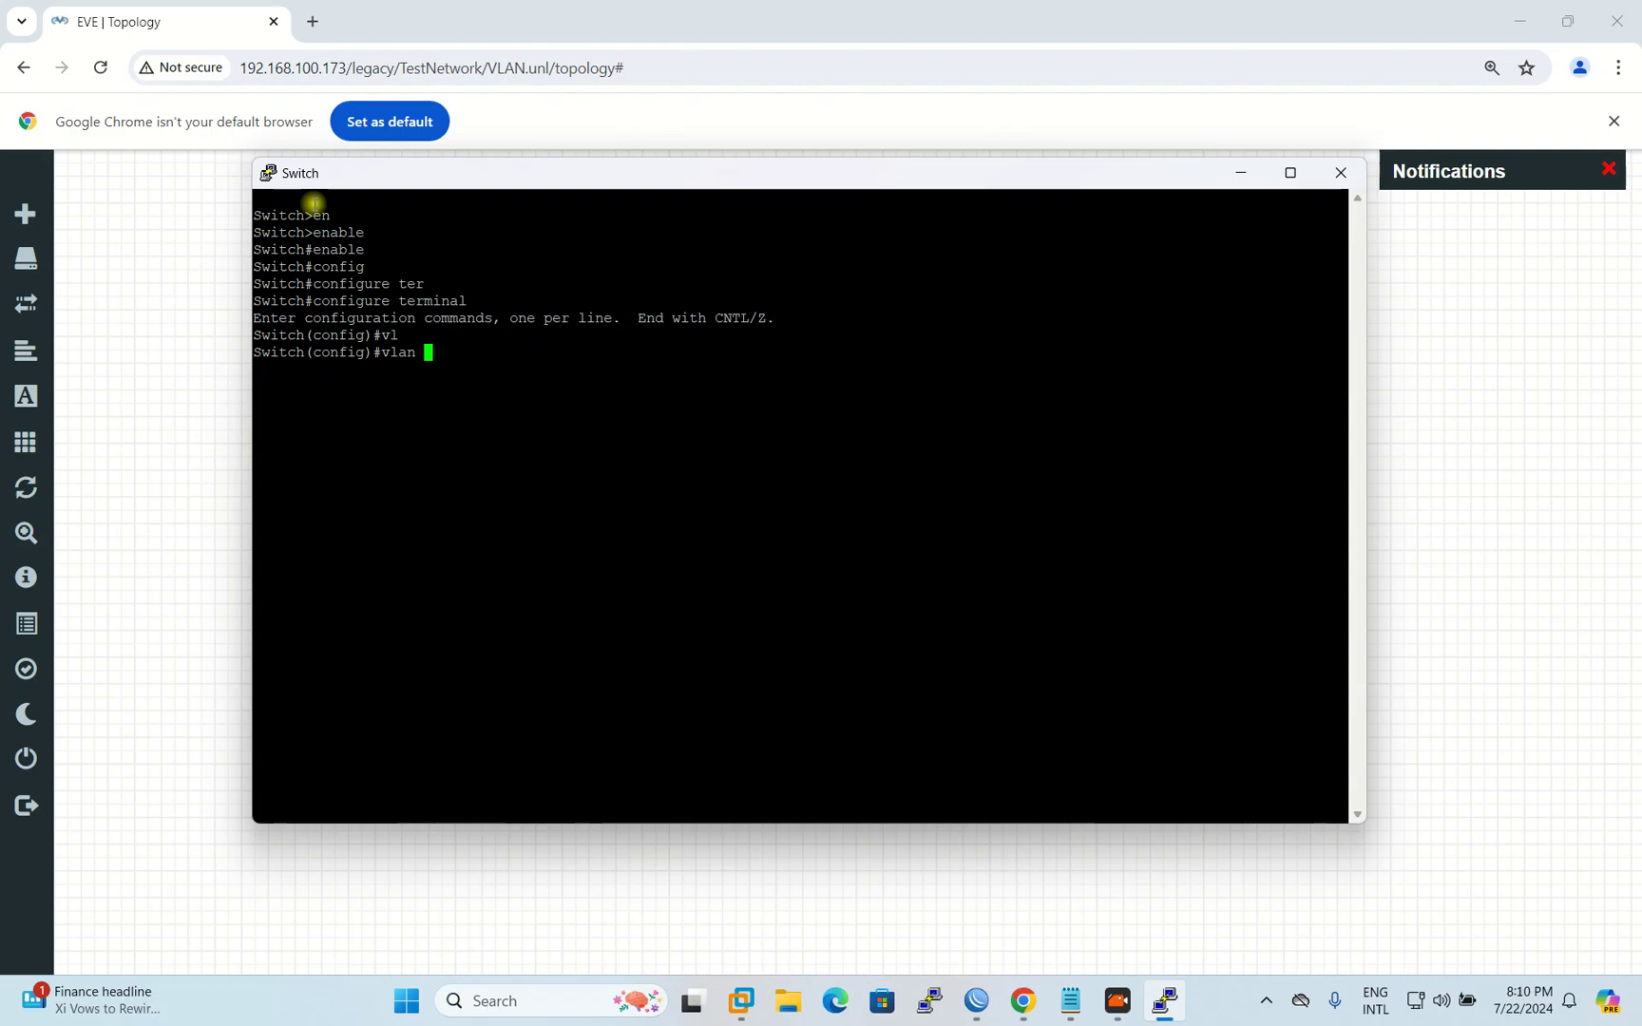
pyautogui.write('40')
pyautogui.press('Return')
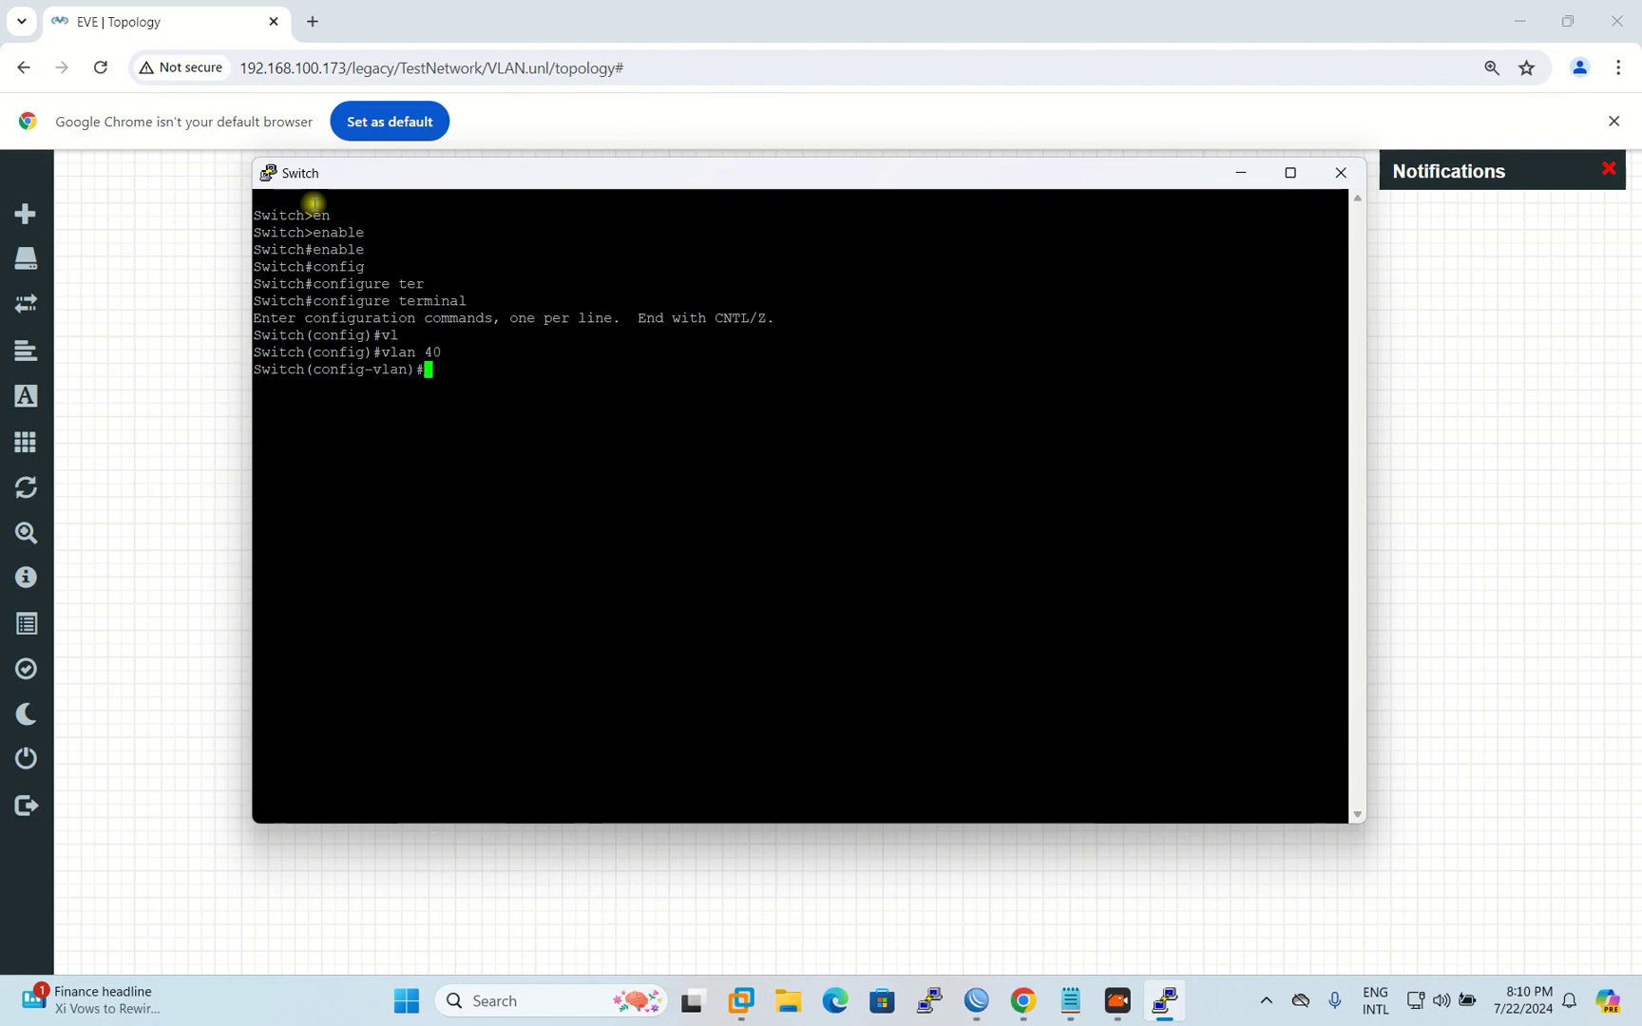
pyautogui.write('name staff')
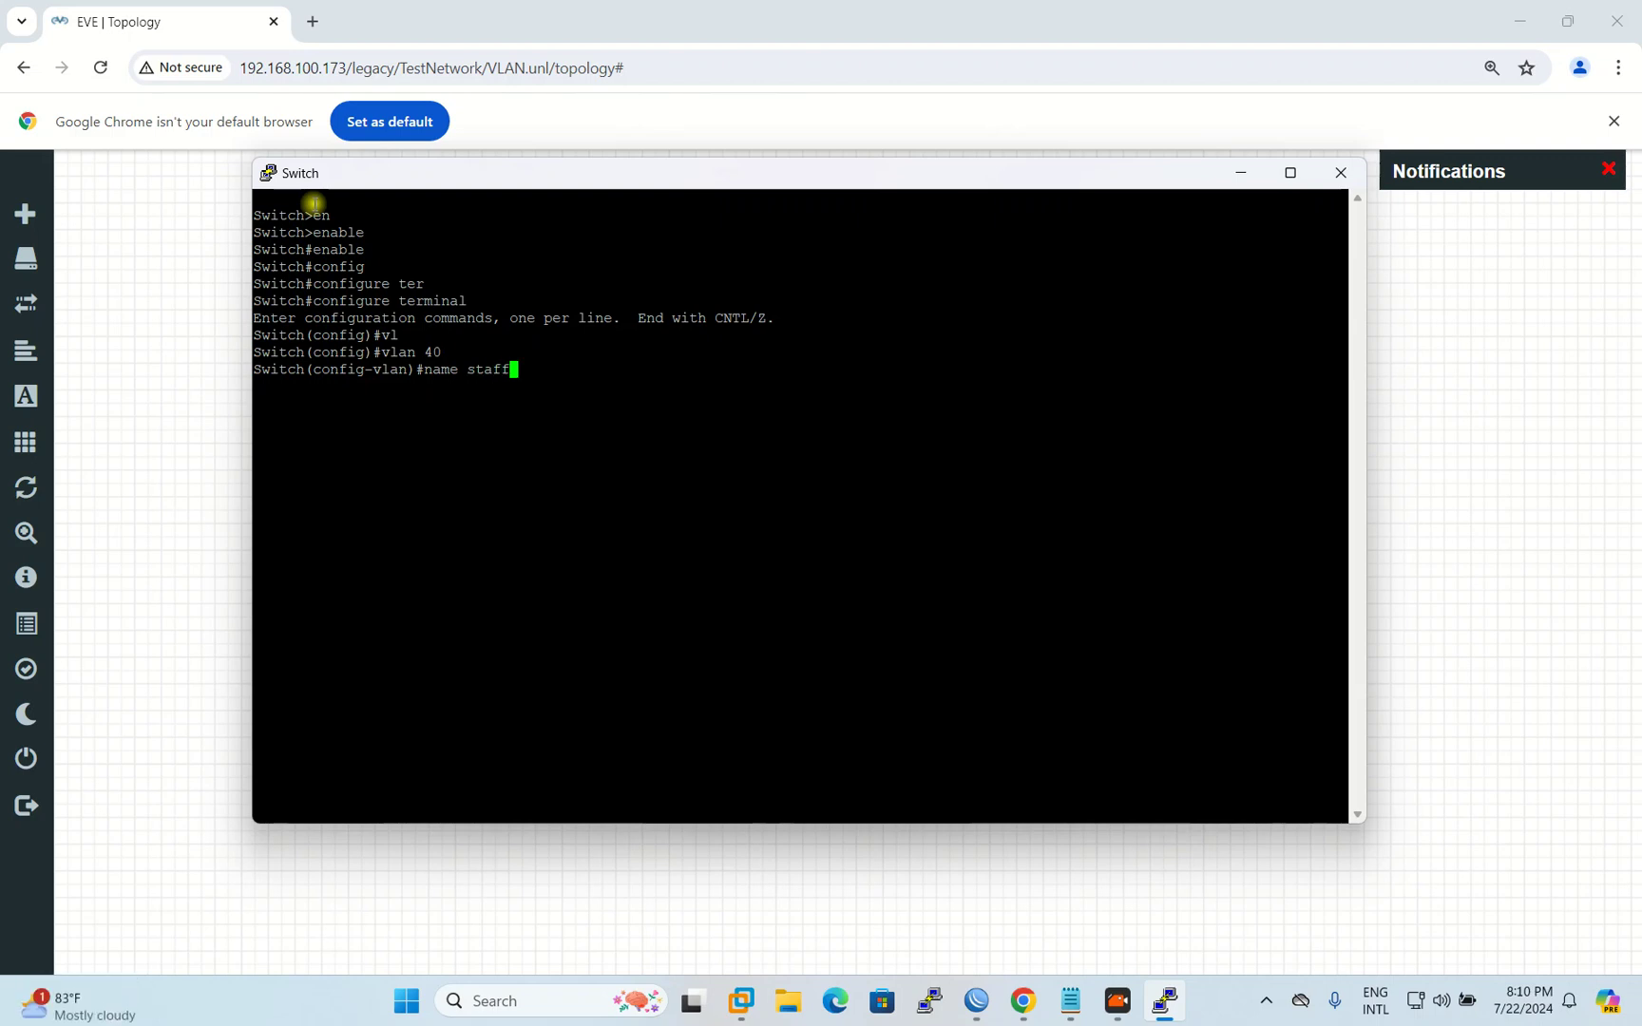
pyautogui.press('Return')
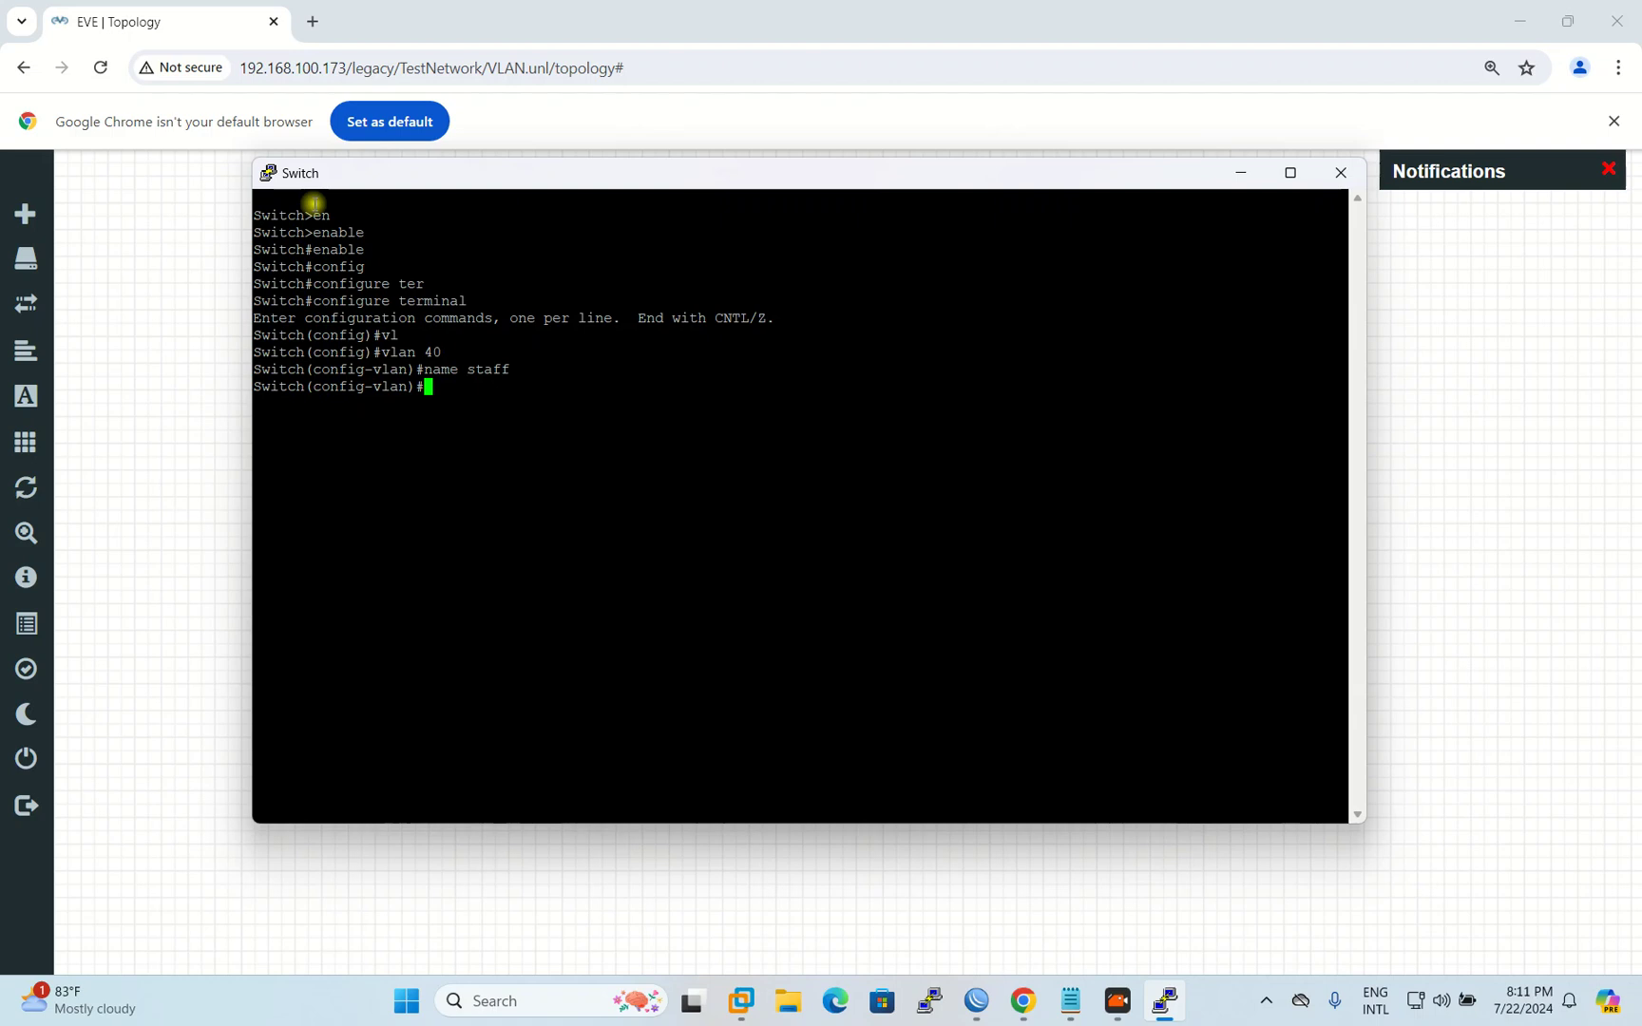
pyautogui.write('exit')
pyautogui.press('Return')
# Step: Create VLAN 50 on the switch, name it visitor, and exit VLAN configuration
pyautogui.write('vl')
pyautogui.press('Tab')
pyautogui.write('50')
pyautogui.press('Return')
pyautogui.write('name')
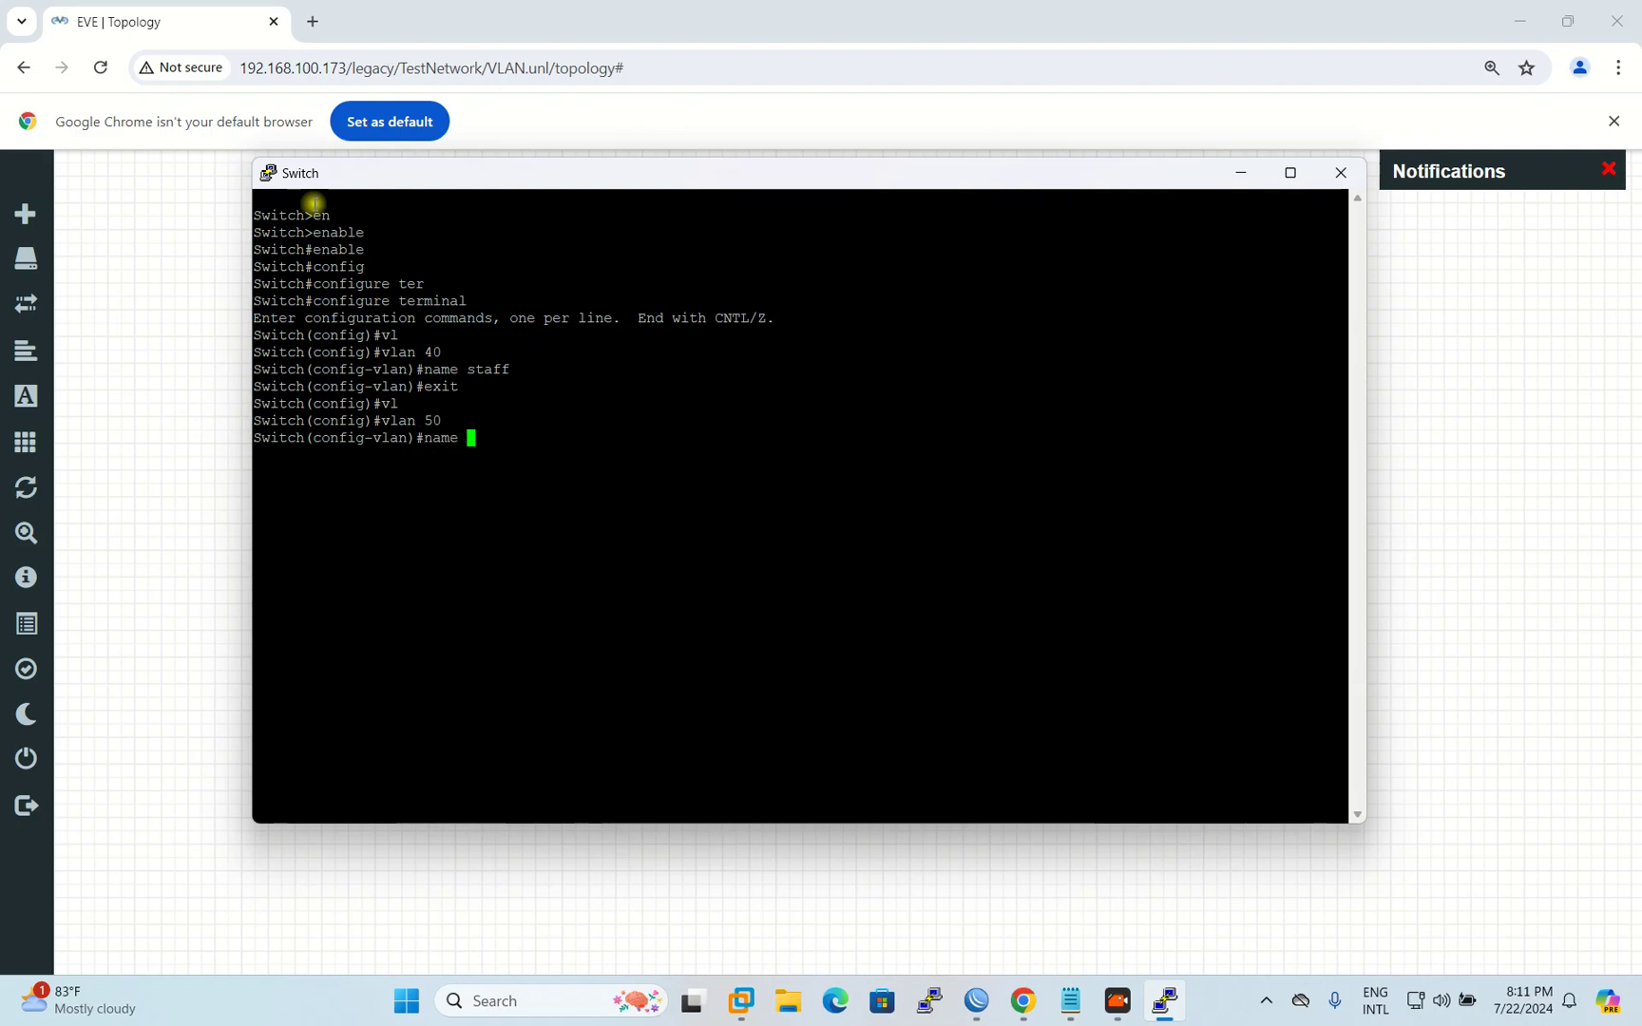
pyautogui.write(' visitor')
pyautogui.press('Return')
pyautogui.write('exit')
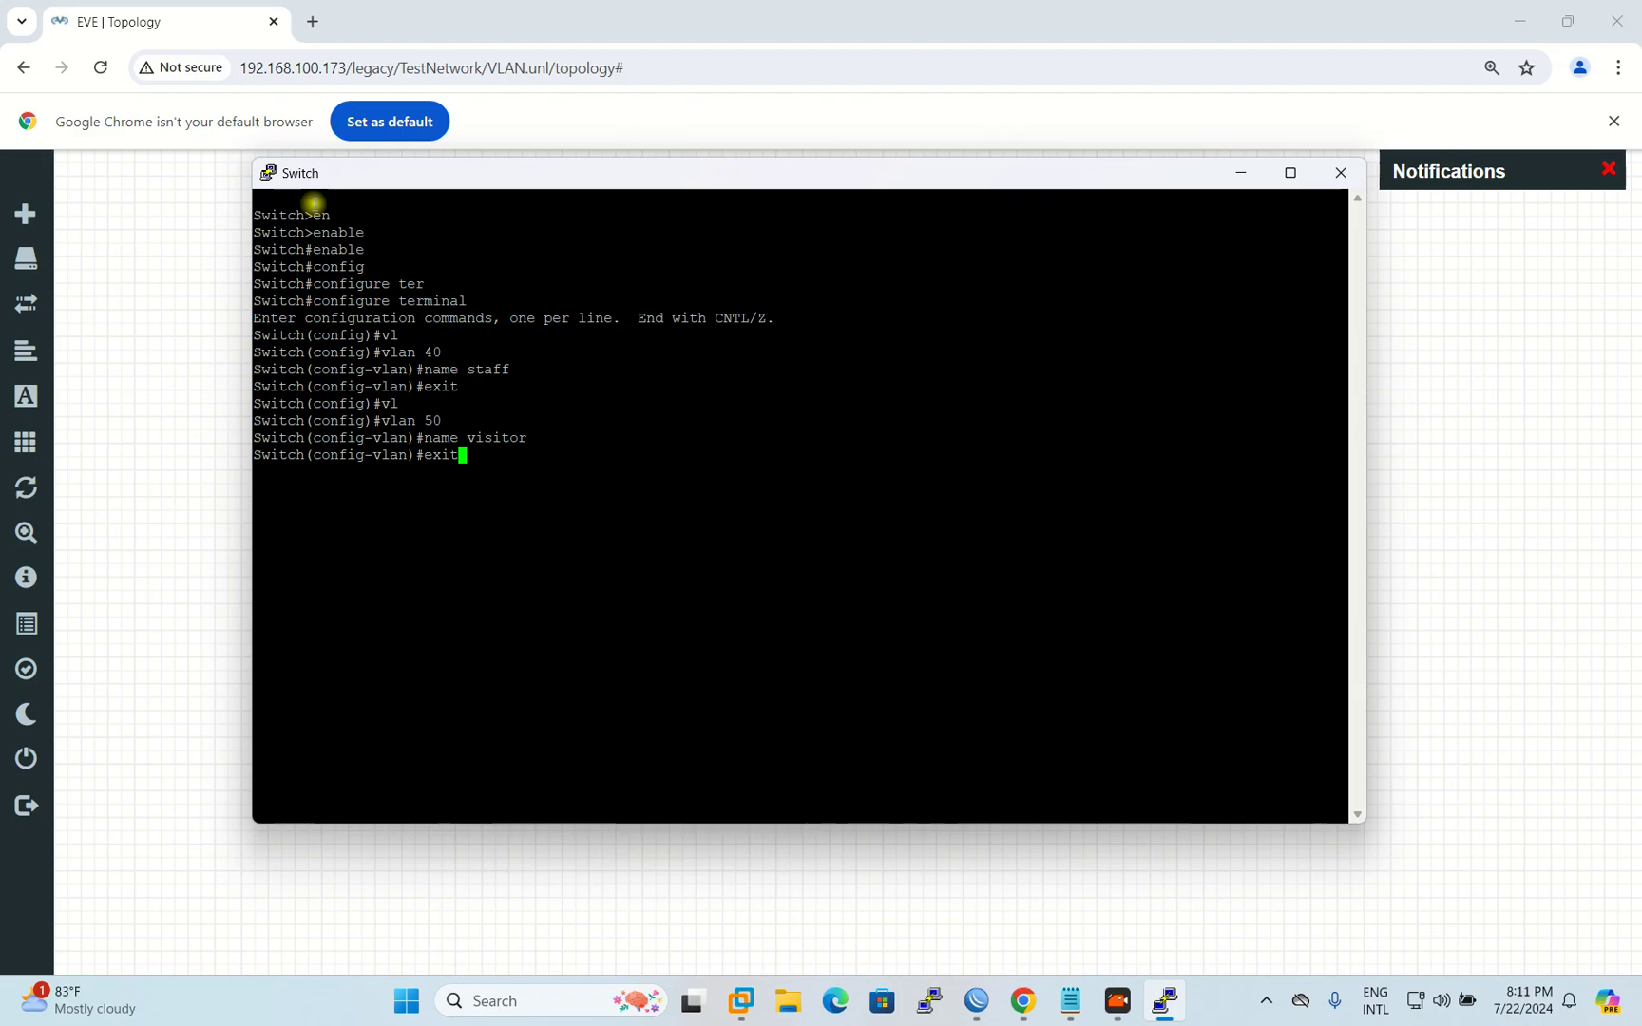
pyautogui.press('Return')
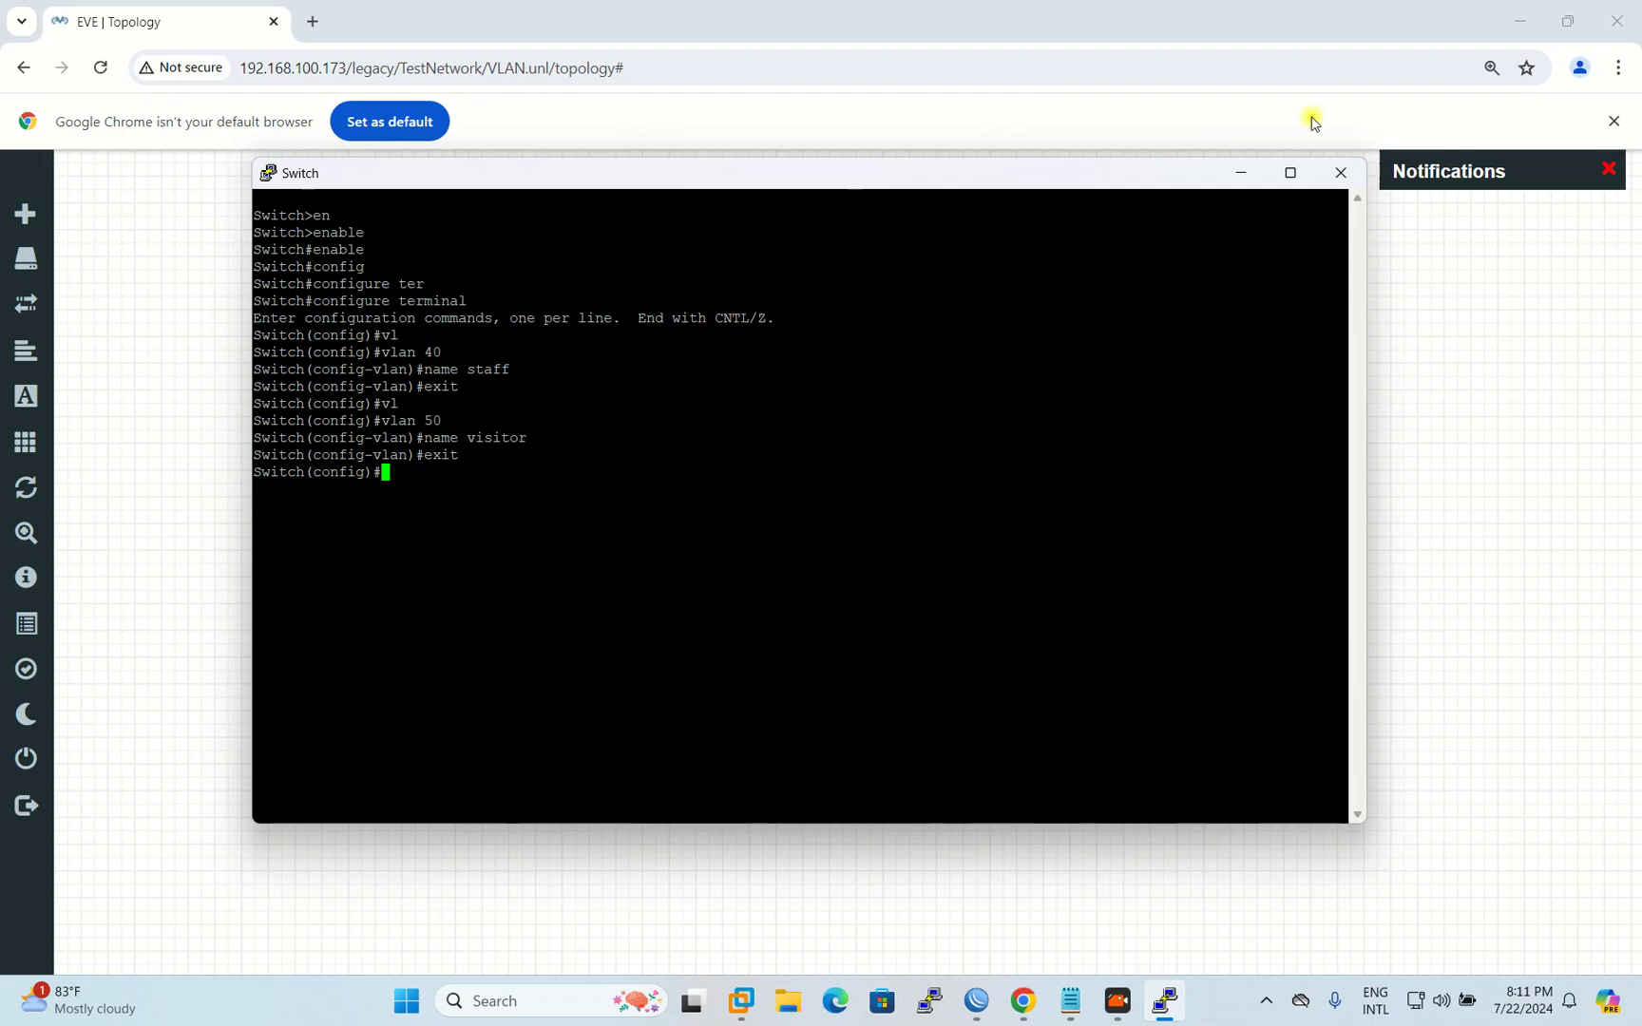
pyautogui.click(1141, 17)
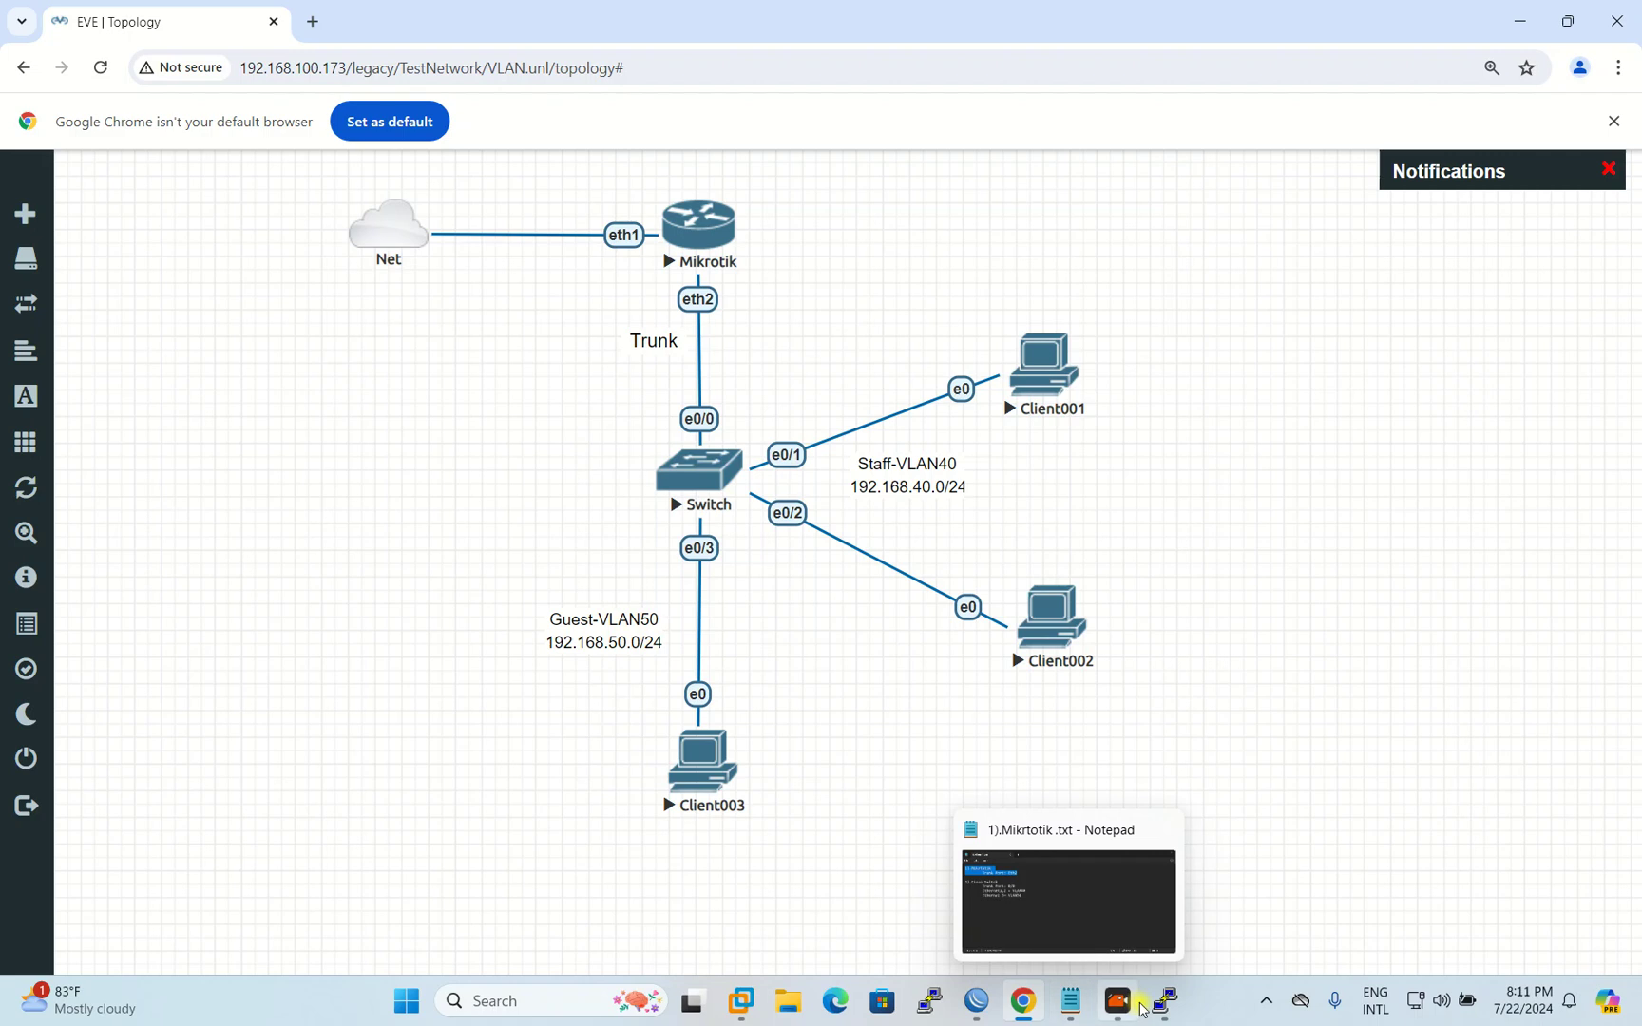
pyautogui.click(1108, 945)
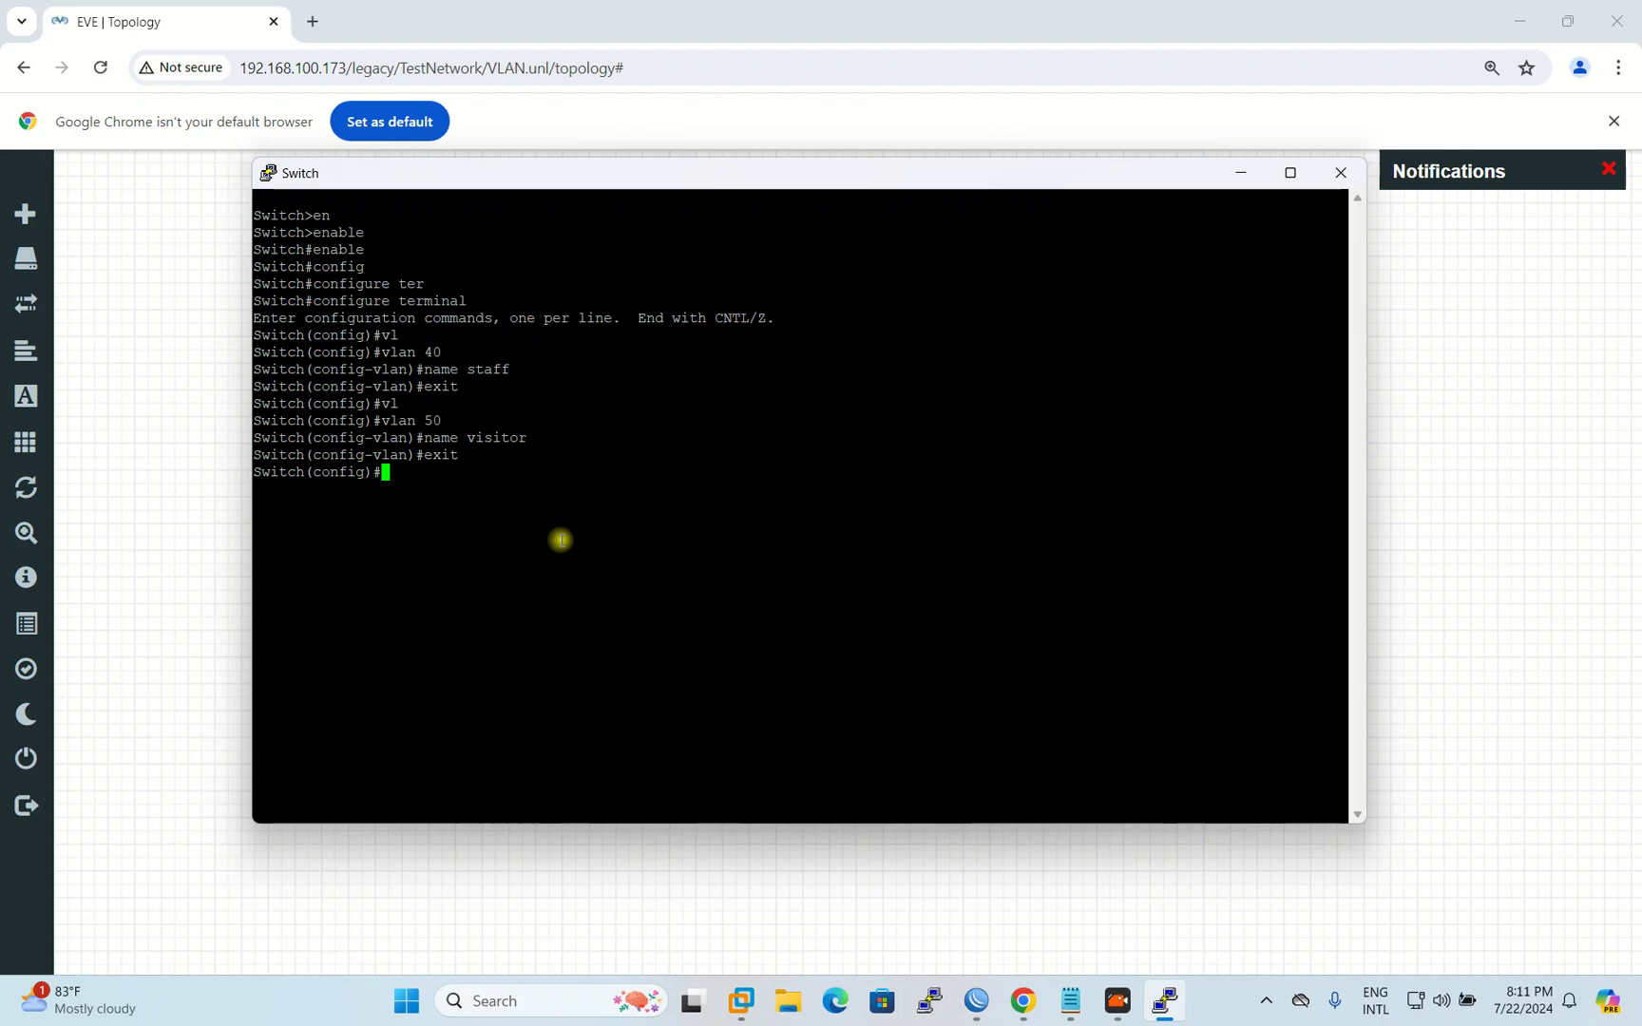
pyautogui.write('config')
pyautogui.press('Tab')
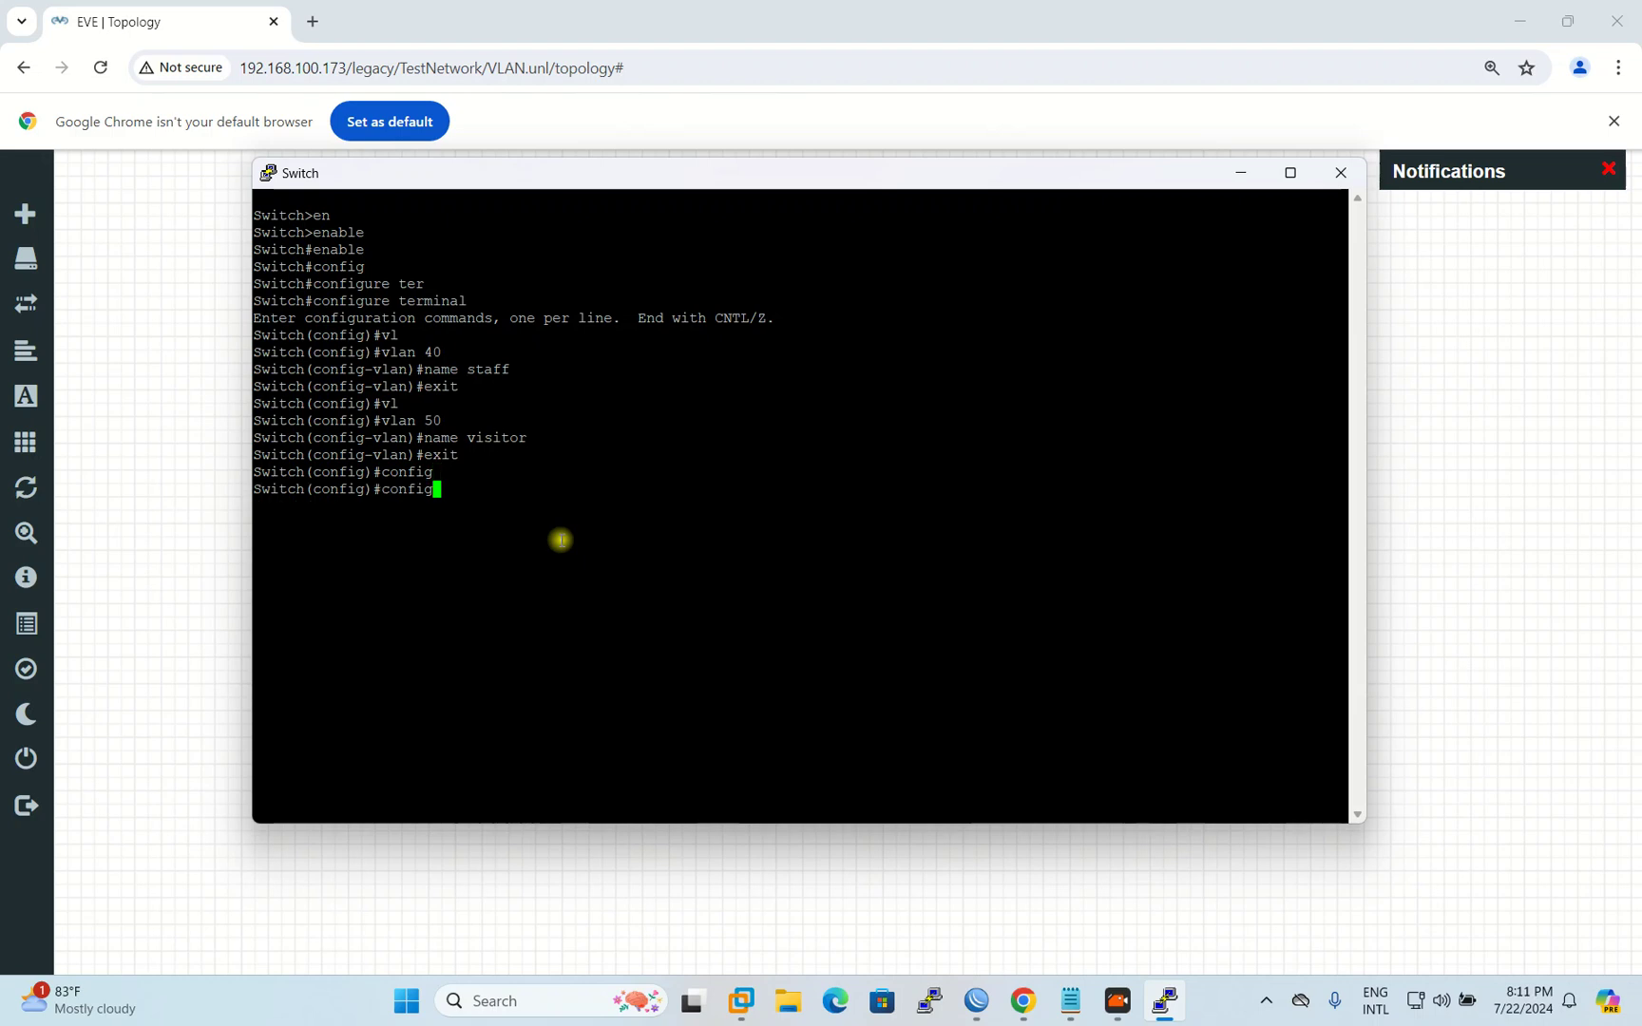
pyautogui.press('BackSpace')
pyautogui.press('BackSpace')
pyautogui.press('BackSpace')
pyautogui.press('BackSpace')
pyautogui.press('BackSpace')
pyautogui.press('BackSpace')
# Step: Enter interface configuration mode for the switch's uplink port, ethernet 0/0
pyautogui.write('inter')
pyautogui.press('Tab')
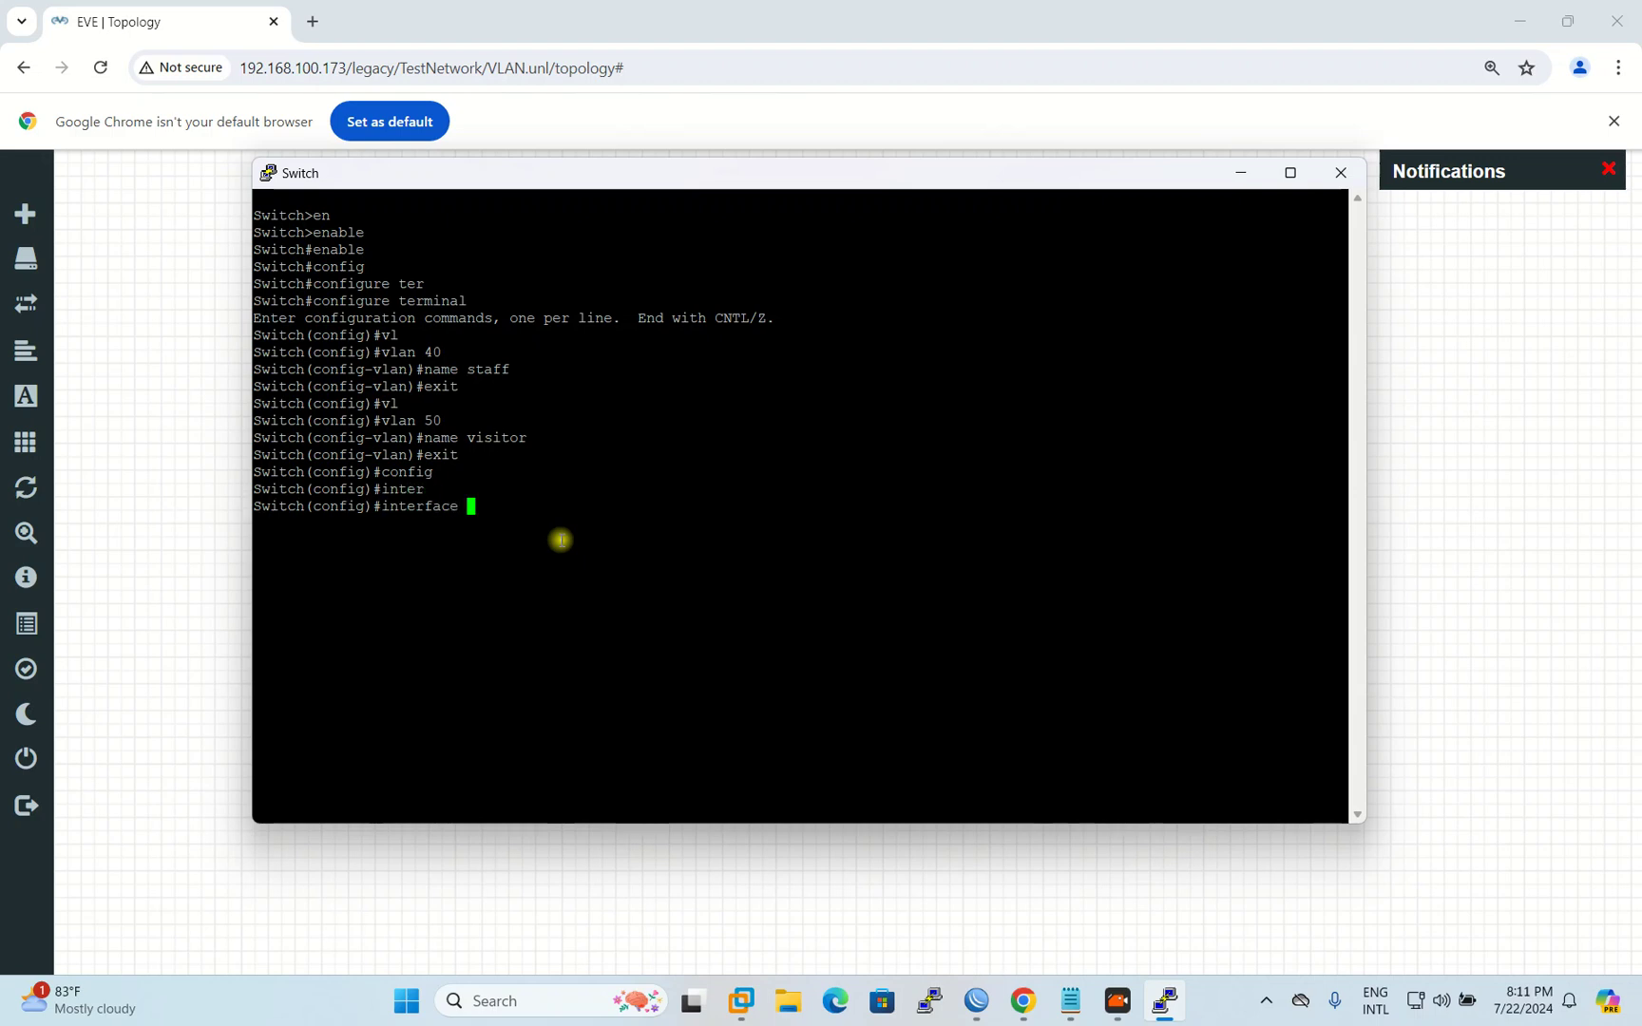
pyautogui.write('eth')
pyautogui.press('Tab')
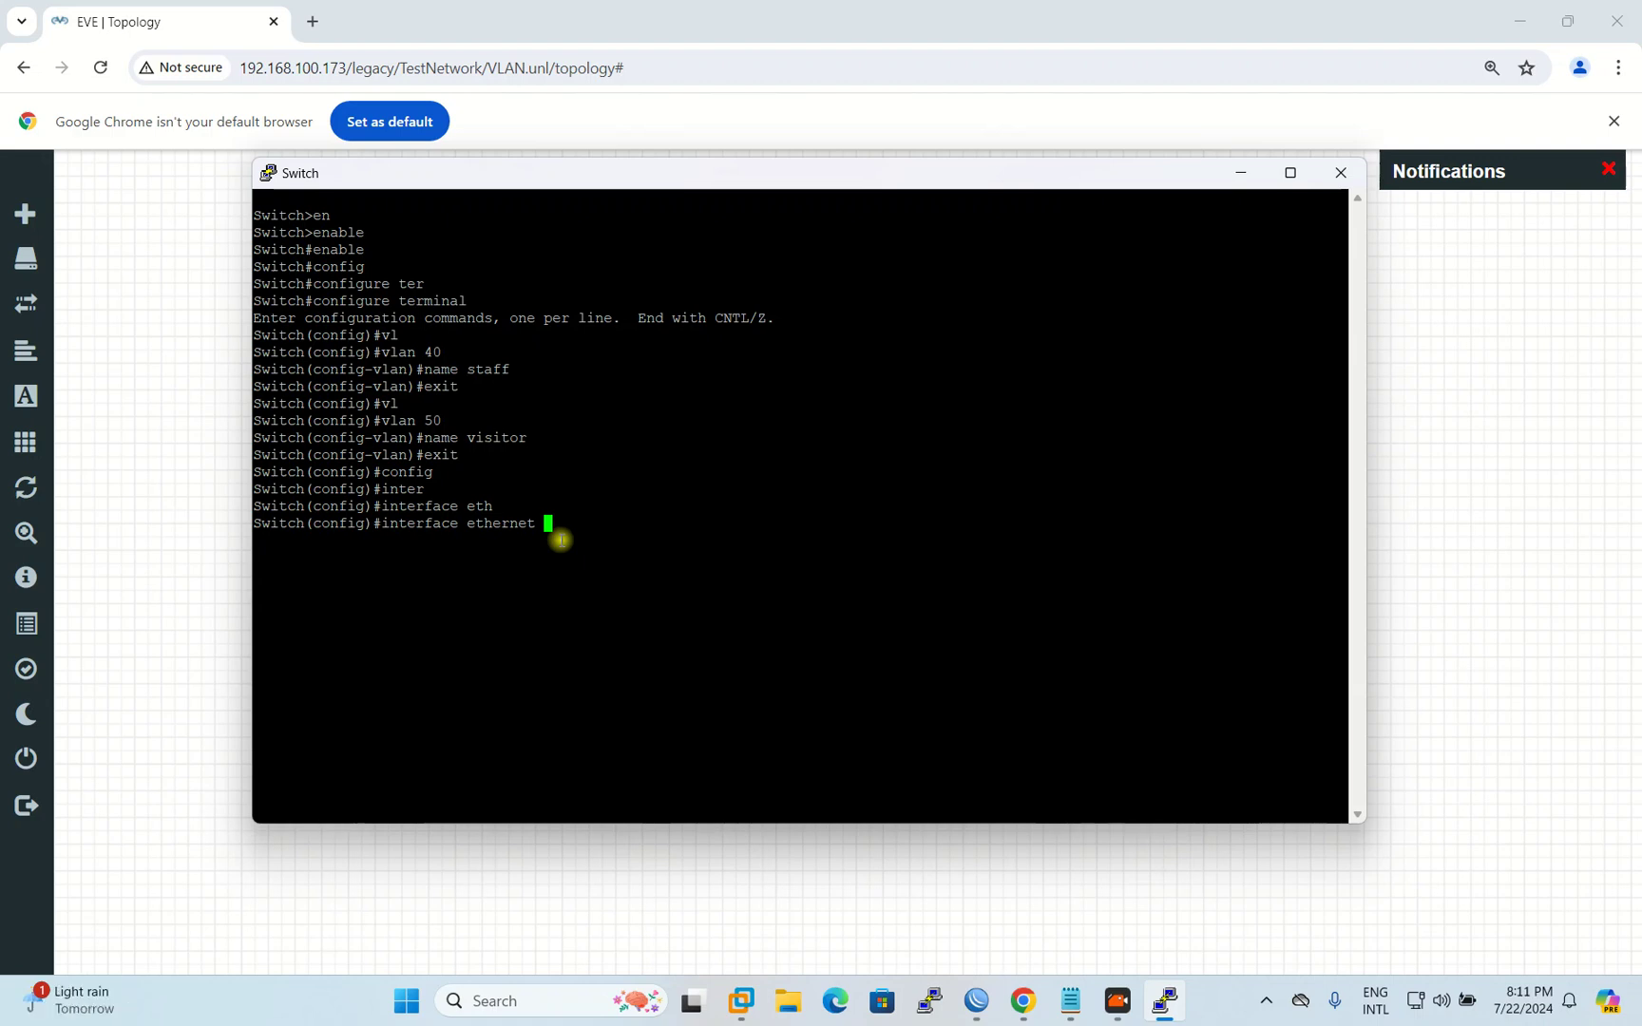
pyautogui.press('BackSpace')
pyautogui.press('BackSpace')
pyautogui.press('BackSpace')
pyautogui.press('BackSpace')
pyautogui.press('BackSpace')
pyautogui.press('BackSpace')
pyautogui.press('BackSpace')
pyautogui.press('BackSpace')
pyautogui.press('BackSpace')
pyautogui.write('gi')
pyautogui.press('Tab')
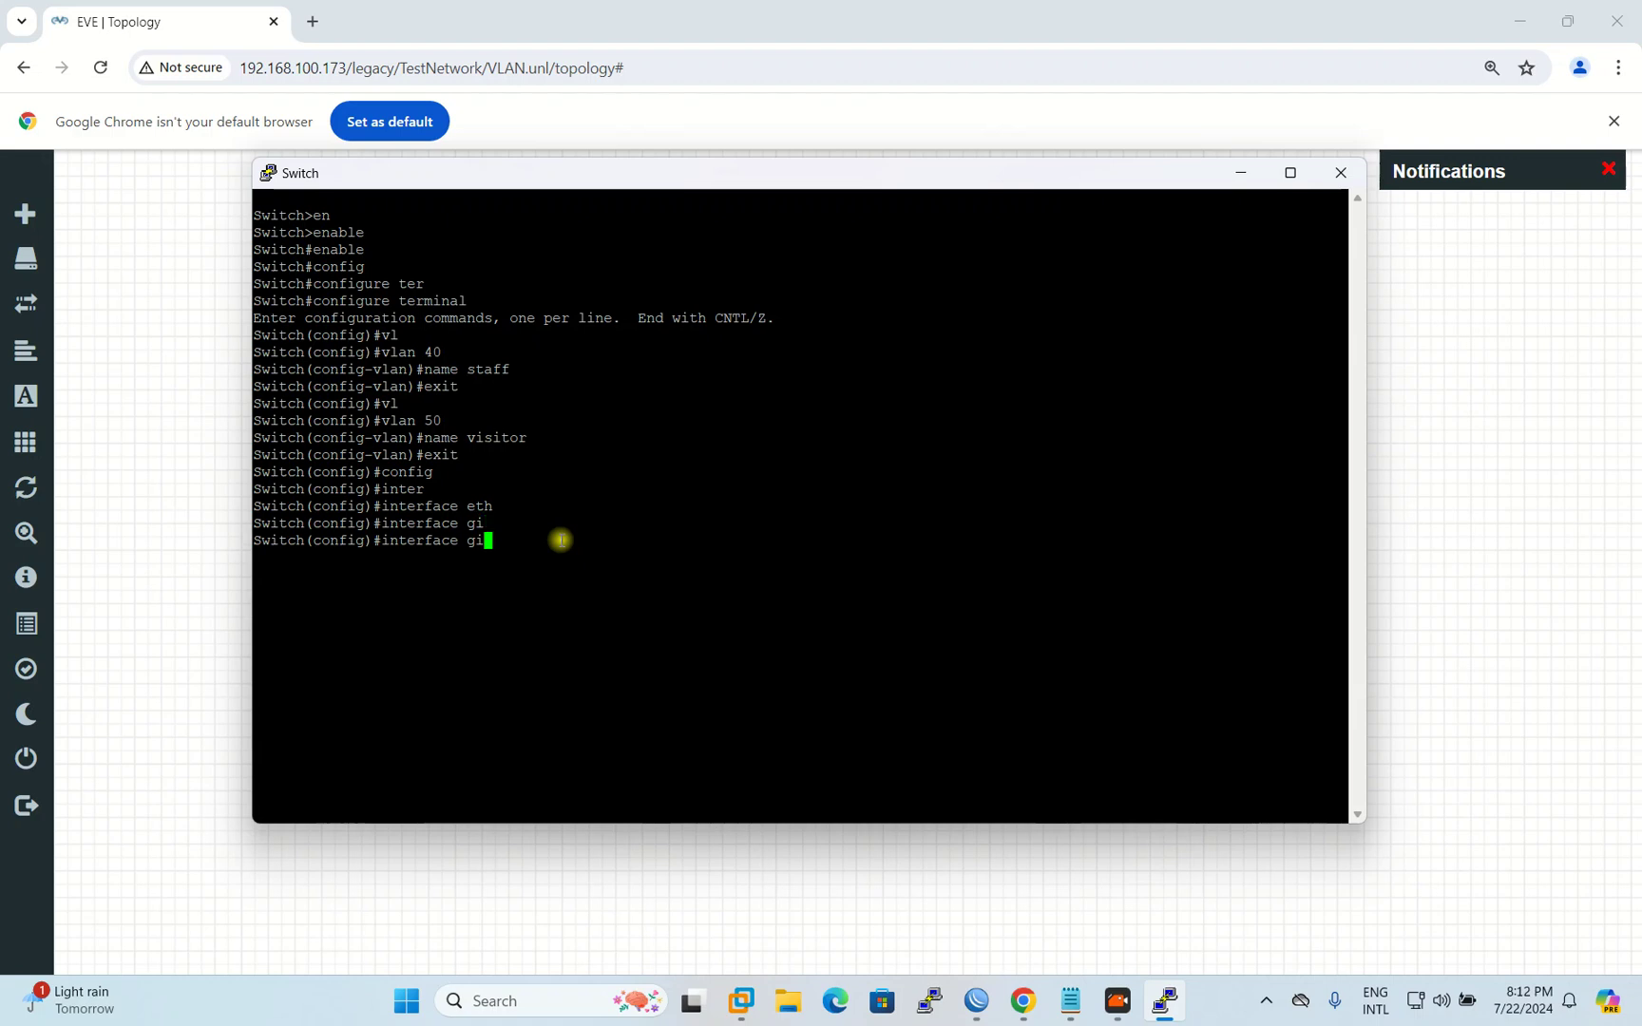
pyautogui.press('BackSpace')
pyautogui.press('BackSpace')
pyautogui.write('eth')
pyautogui.press('Tab')
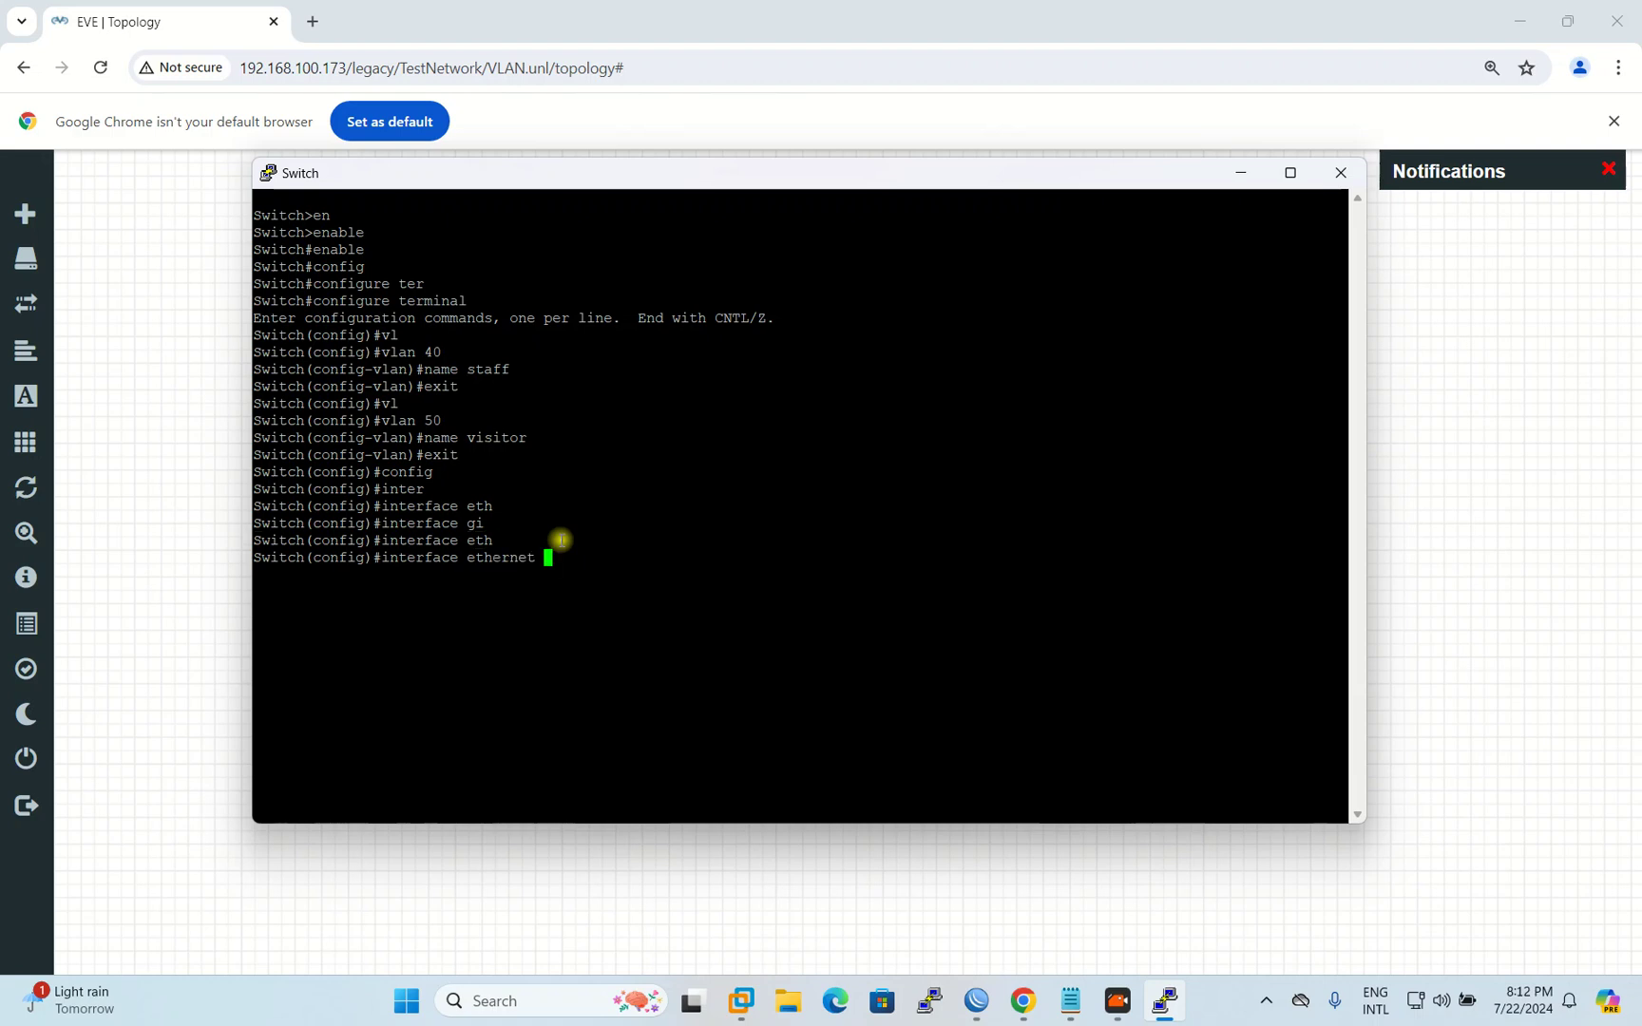
pyautogui.write('0/0')
pyautogui.press('Return')
# Step: Set the trunk encapsulation of ethernet 0/0 to dot1q
pyautogui.write('switchport')
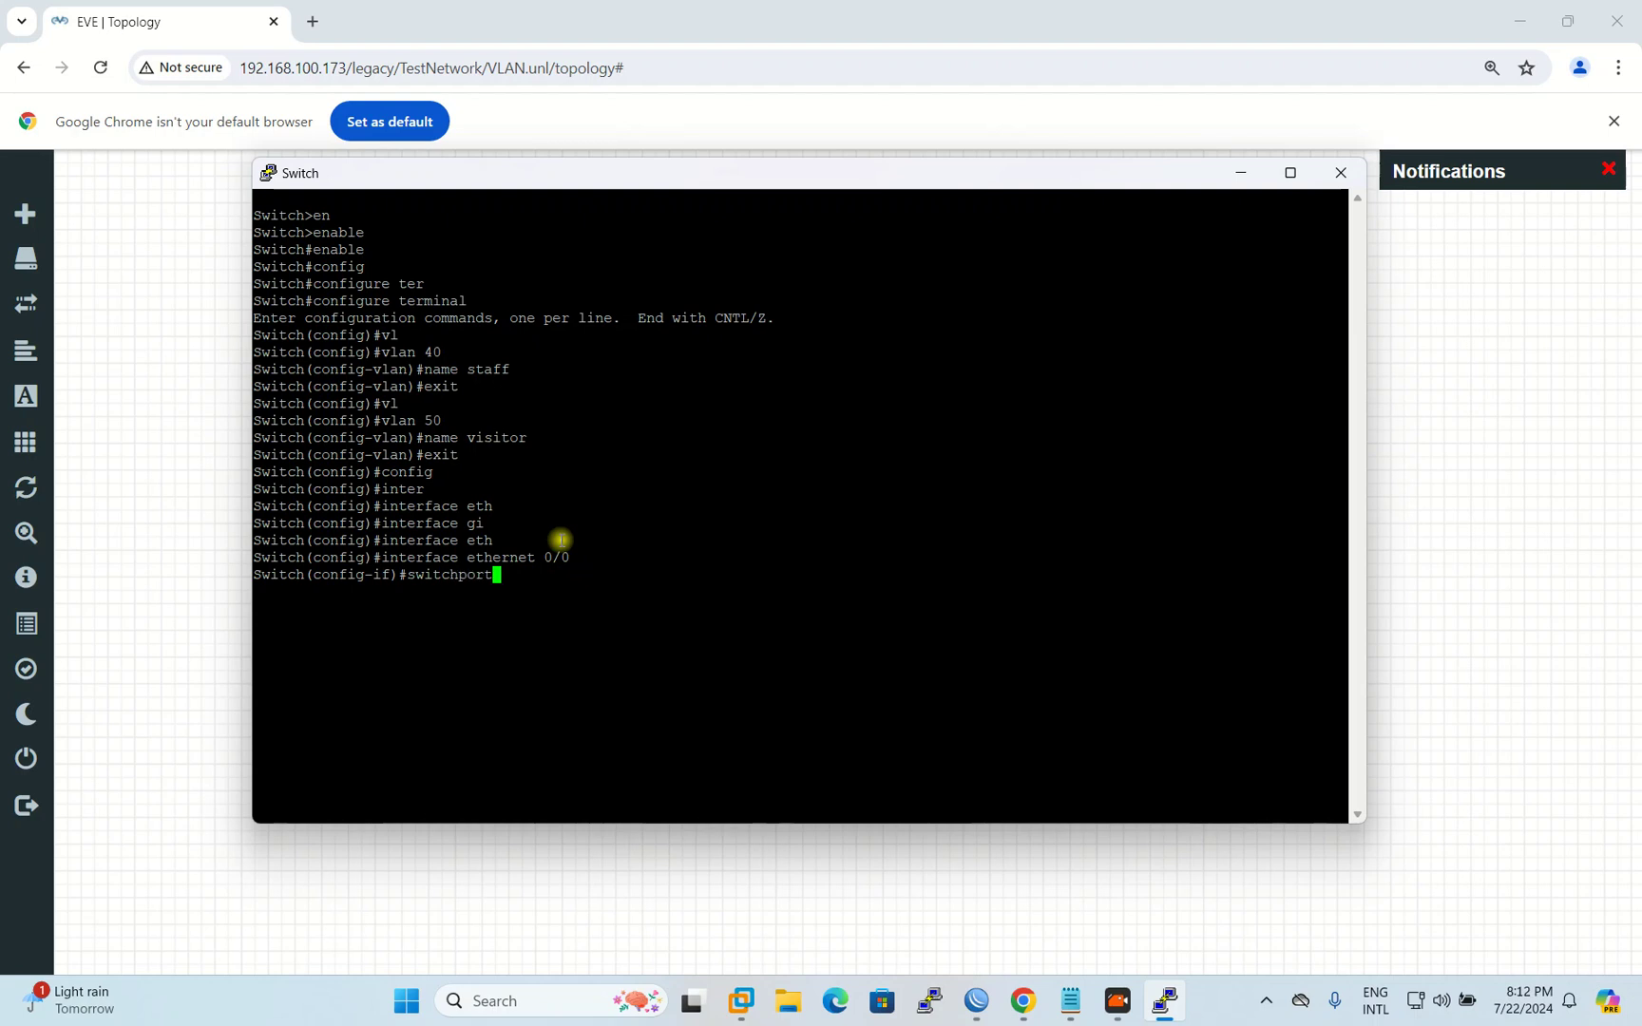
pyautogui.write('tr')
pyautogui.press('Tab')
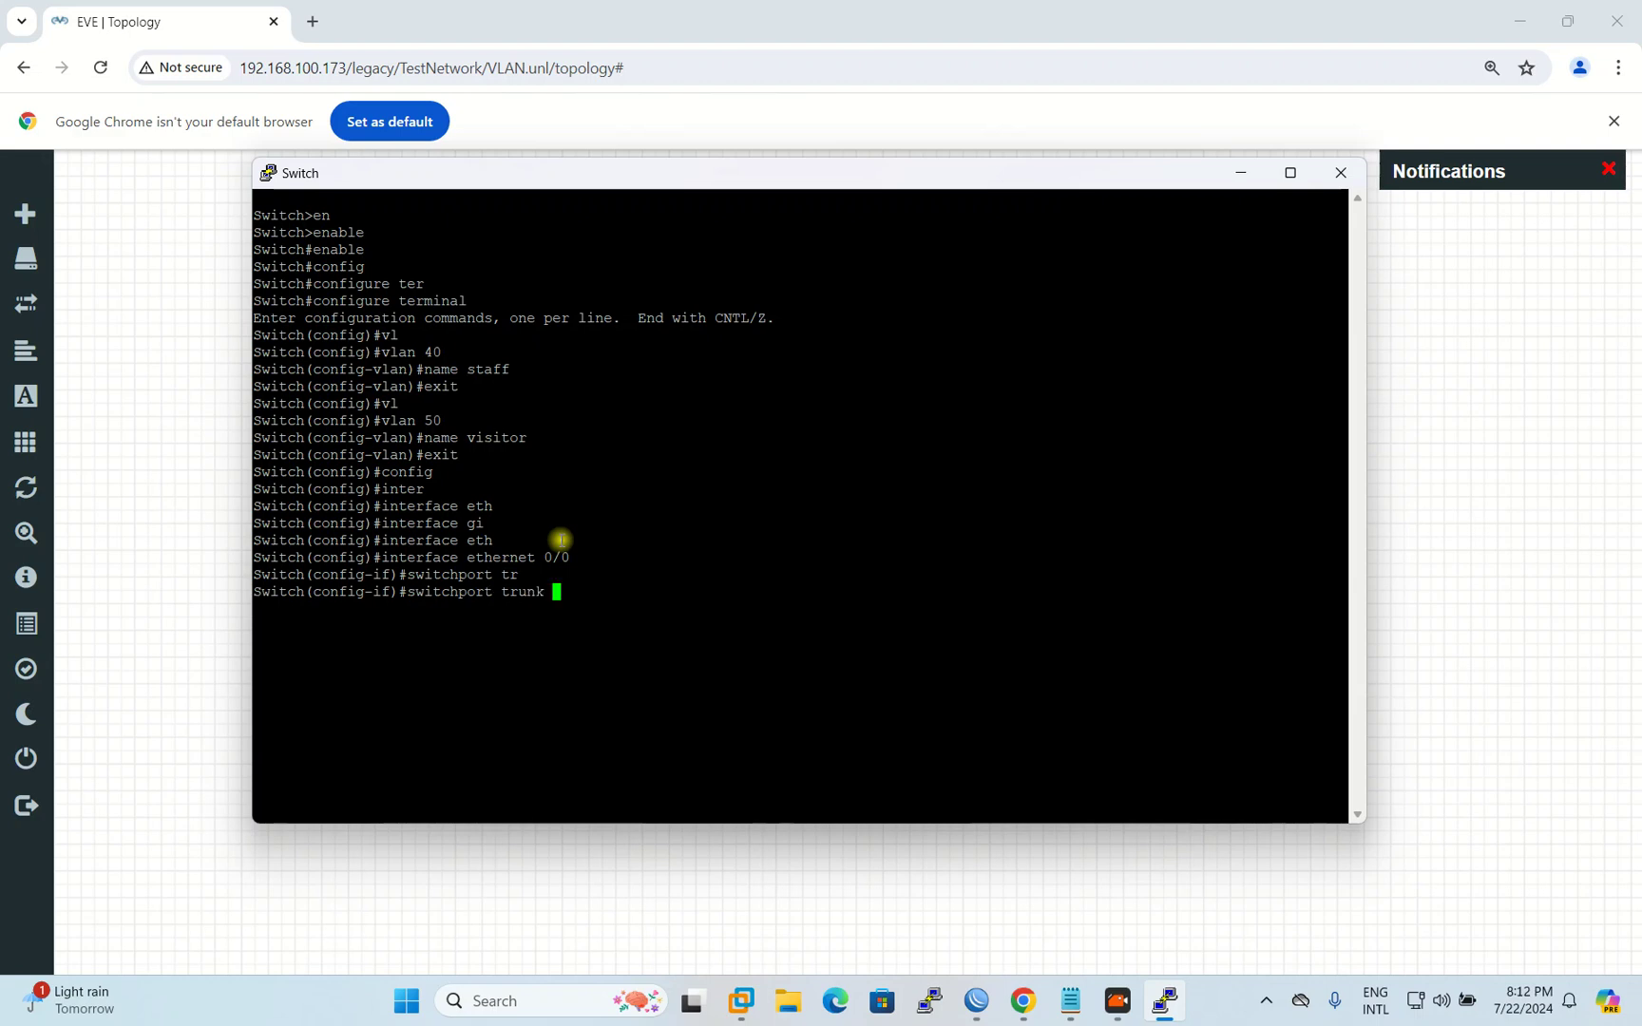
pyautogui.write('enc')
pyautogui.press('Tab')
pyautogui.write('do')
pyautogui.press('Tab')
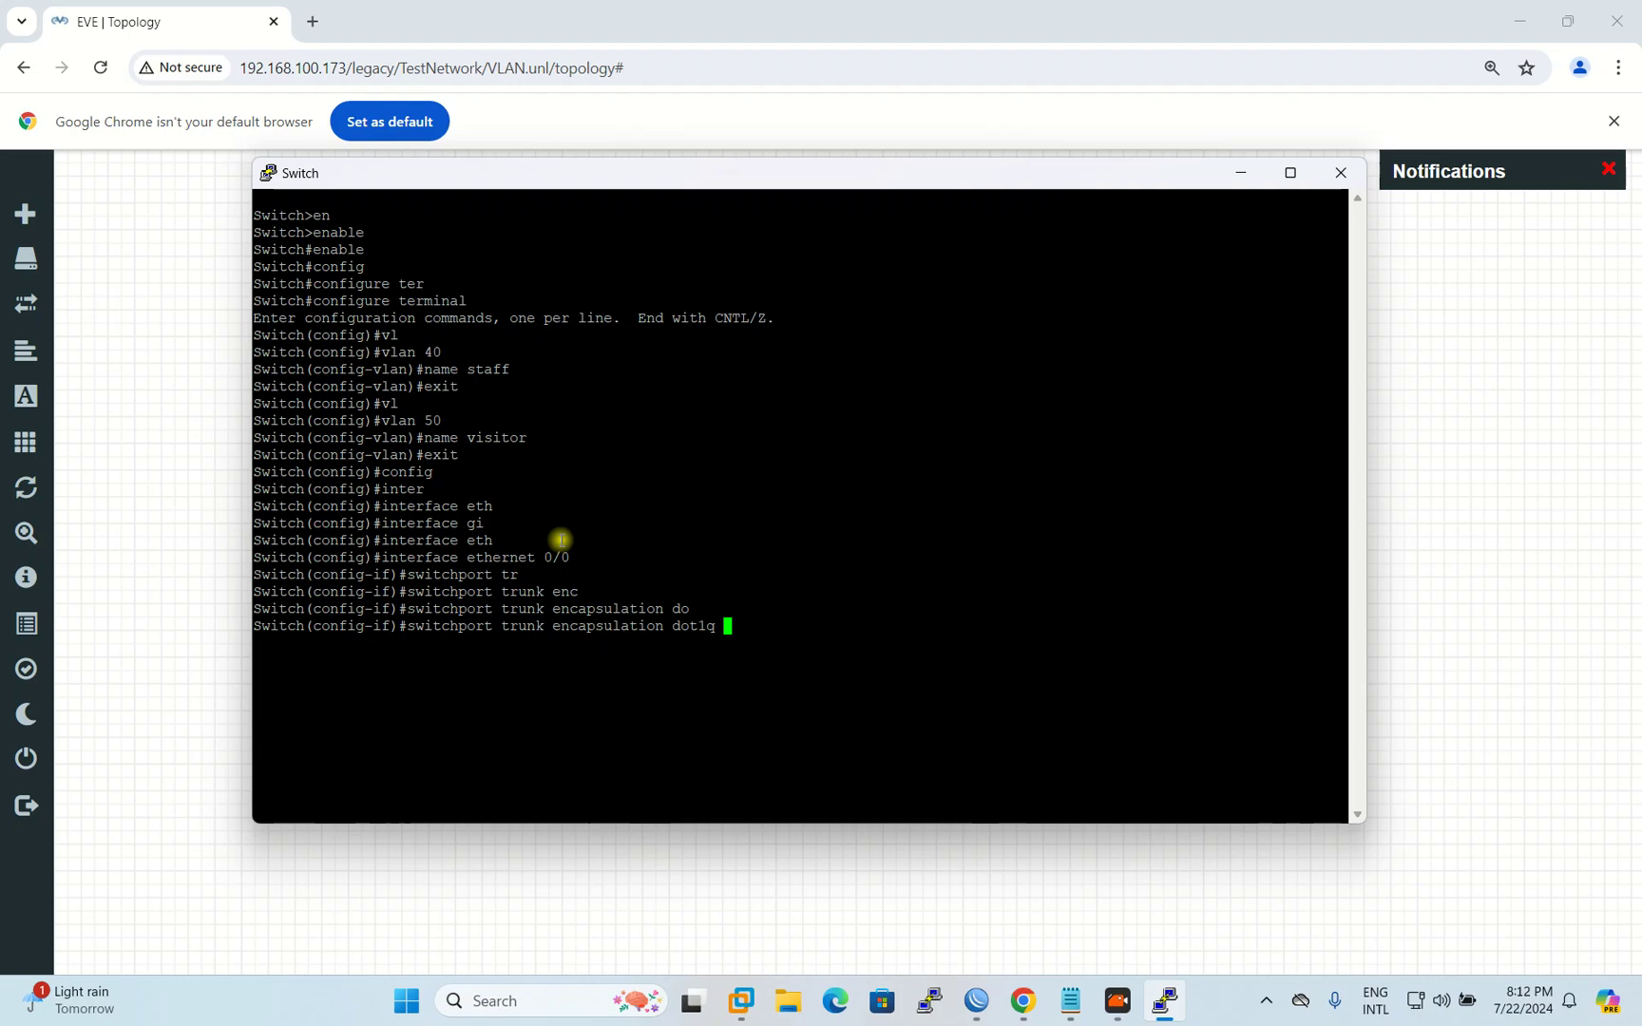
pyautogui.press('Return')
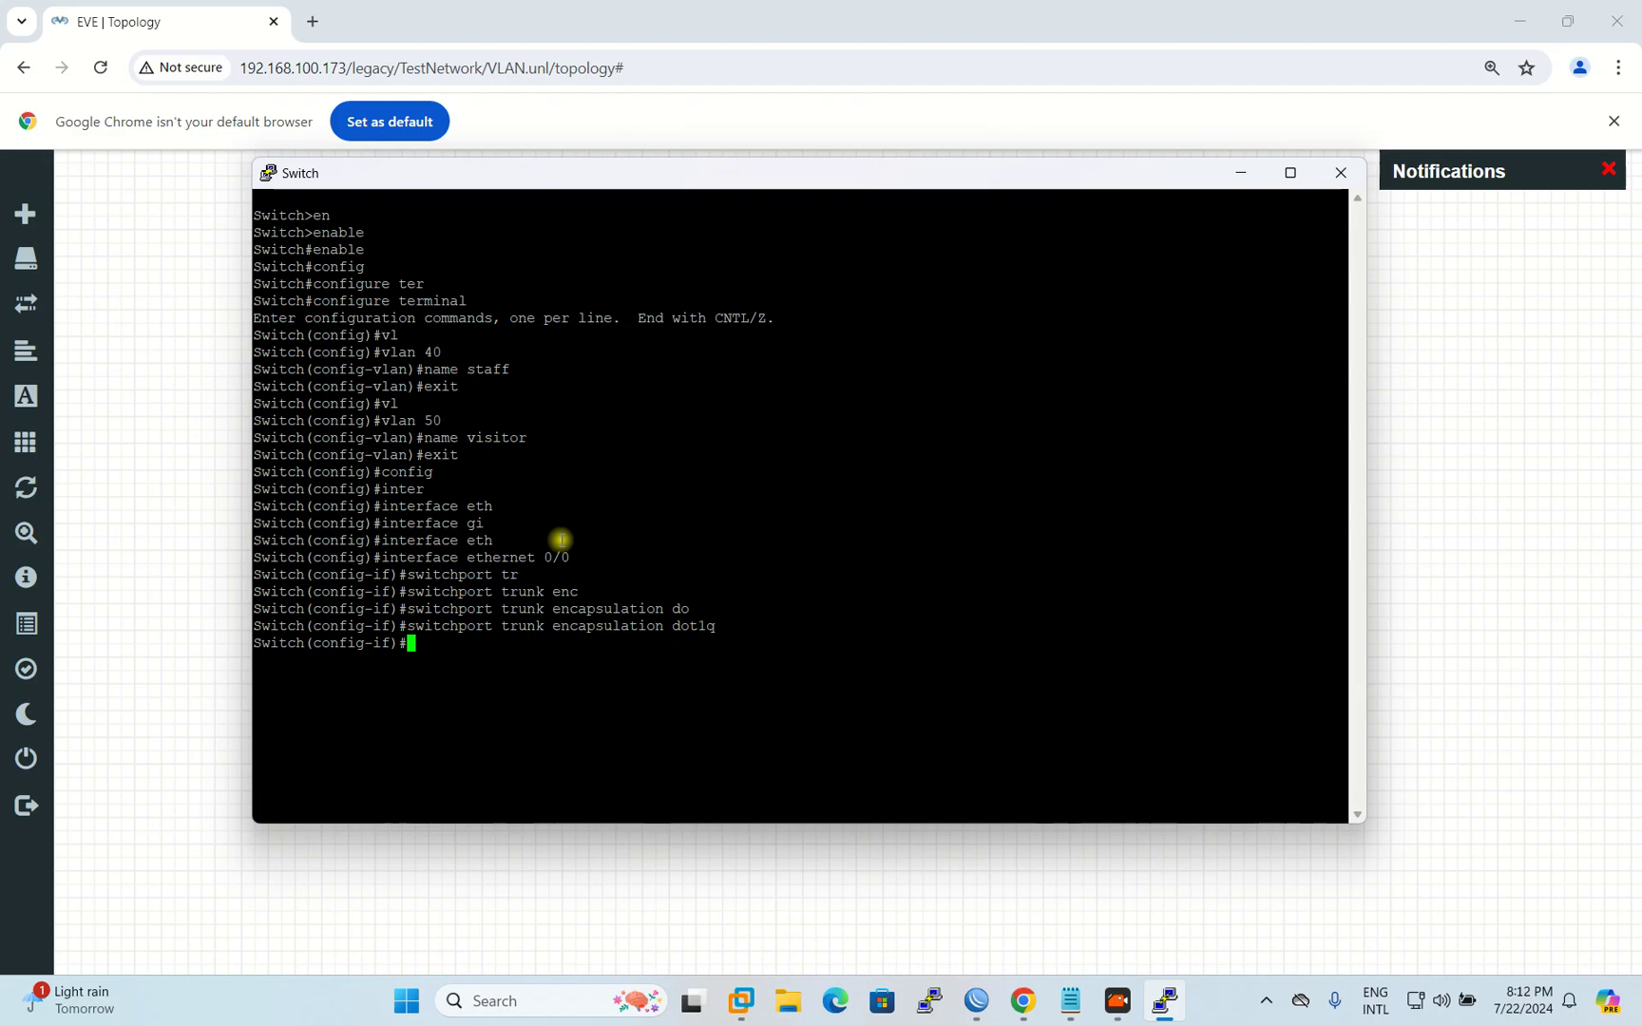
# Step: Set the switchport mode of ethernet 0/0 to trunk
pyautogui.write('swti')
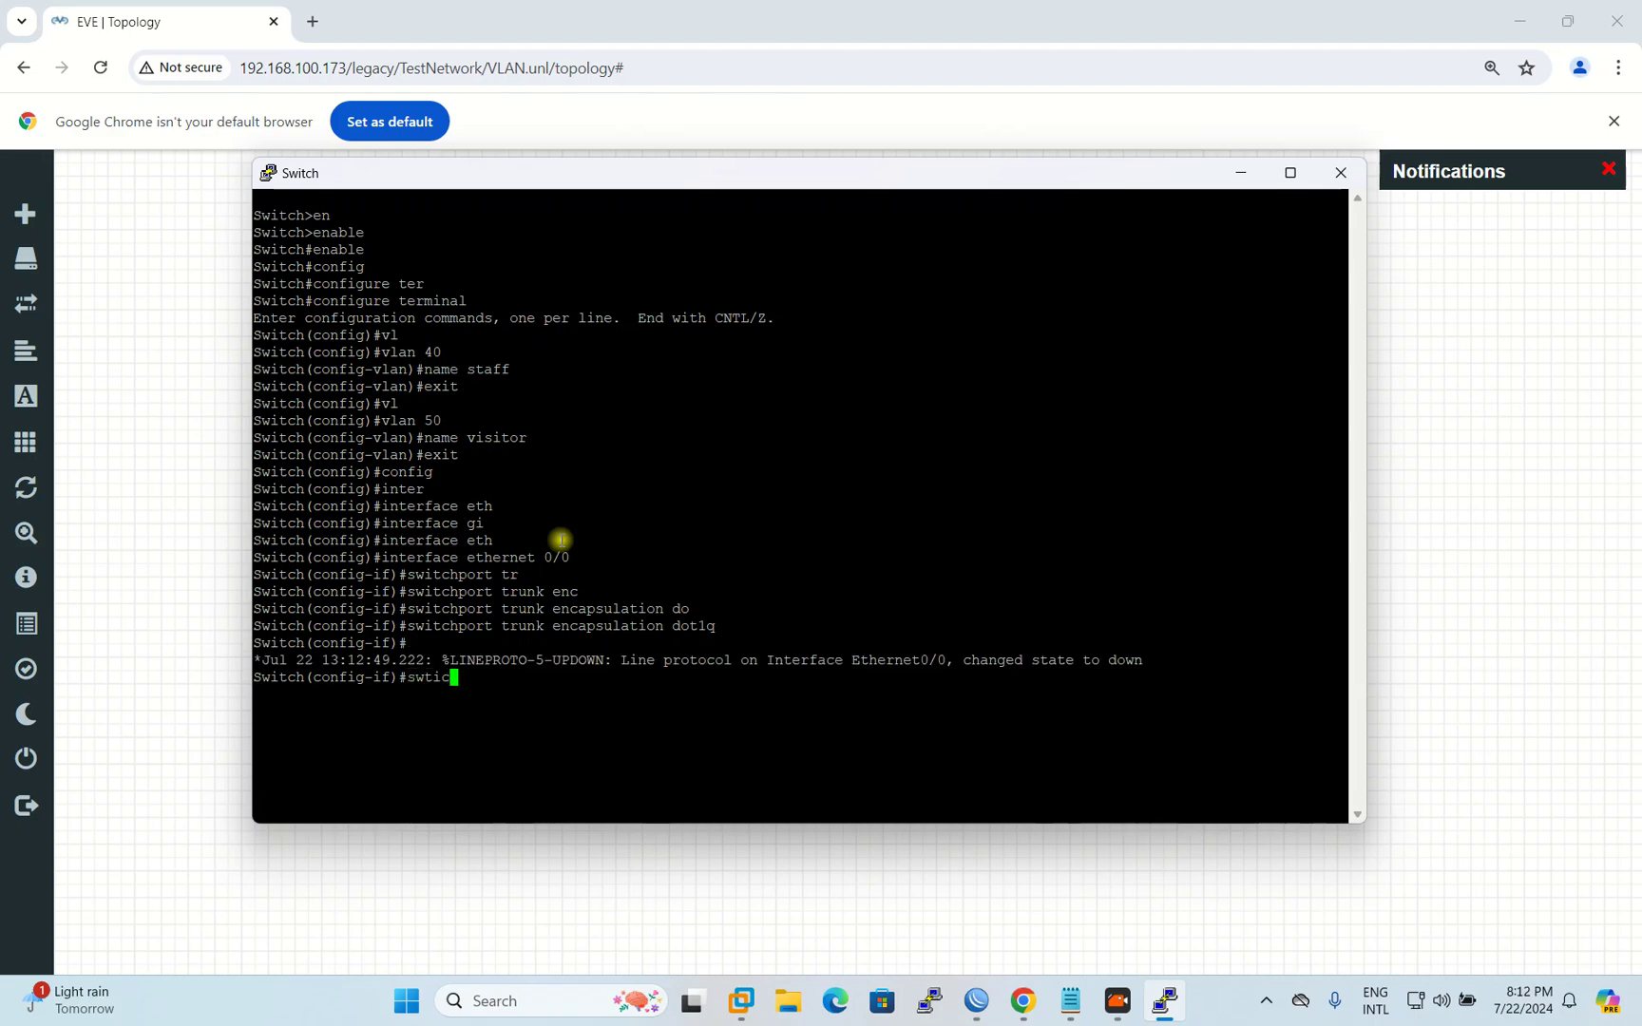
pyautogui.write('c')
pyautogui.press('BackSpace')
pyautogui.press('BackSpace')
pyautogui.press('BackSpace')
pyautogui.press('BackSpace')
pyautogui.write('witchpo')
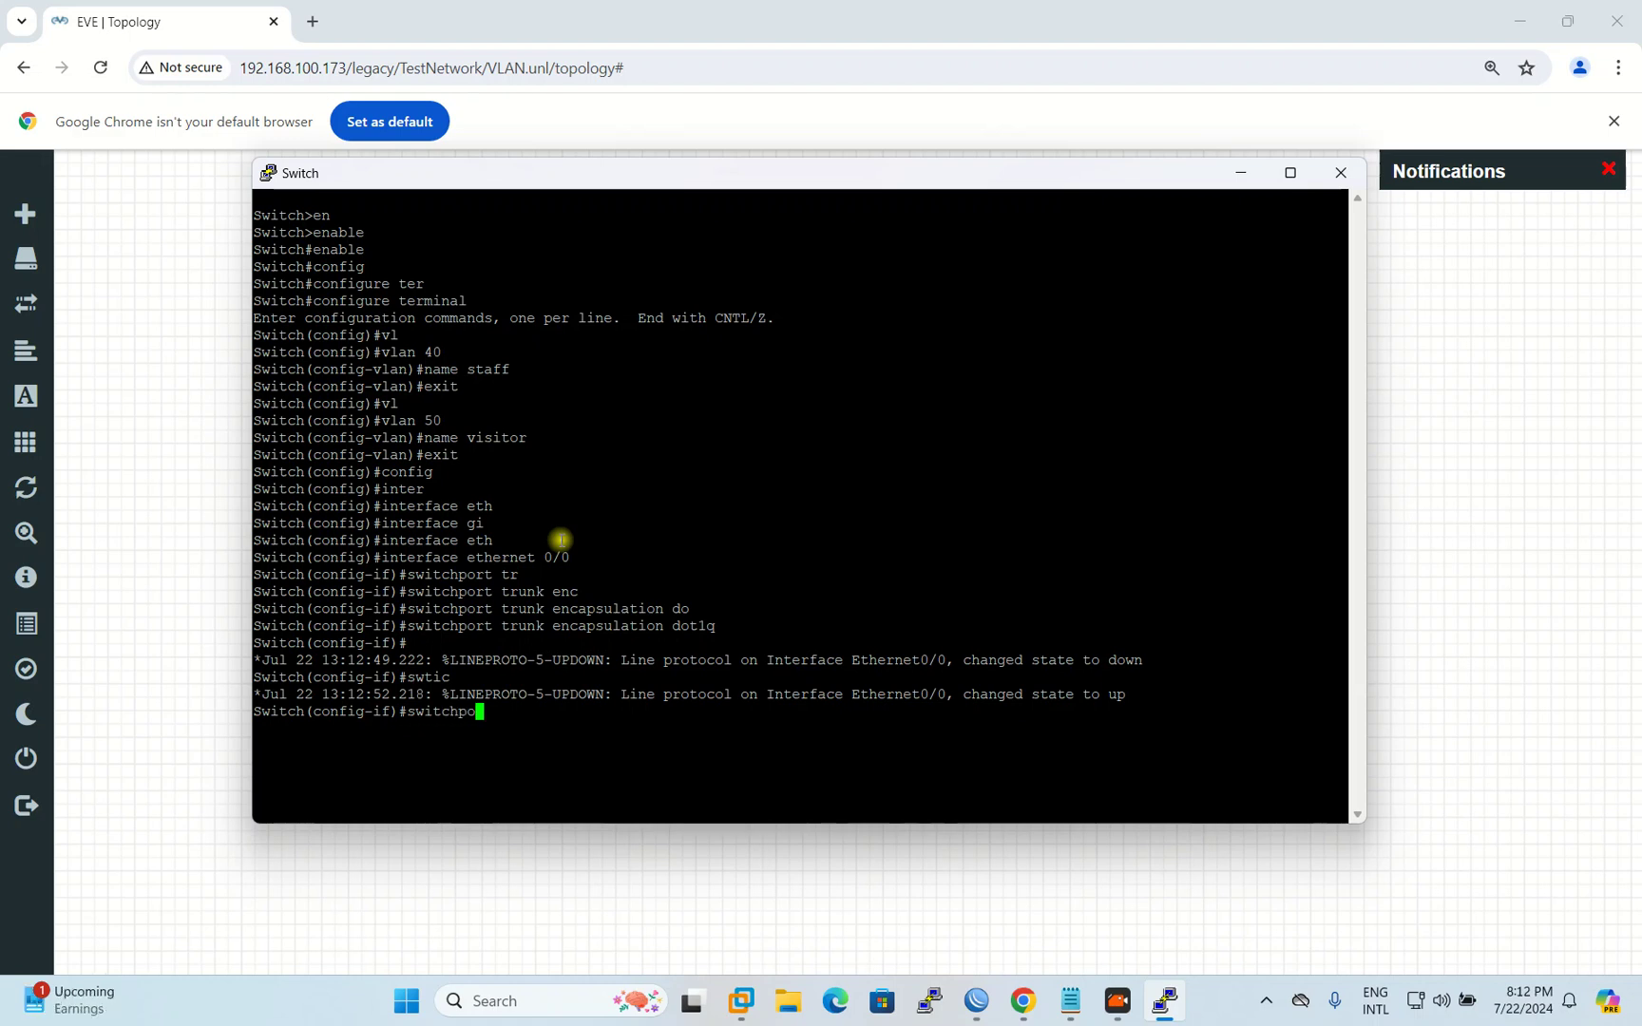
pyautogui.press('Tab')
pyautogui.write('mod')
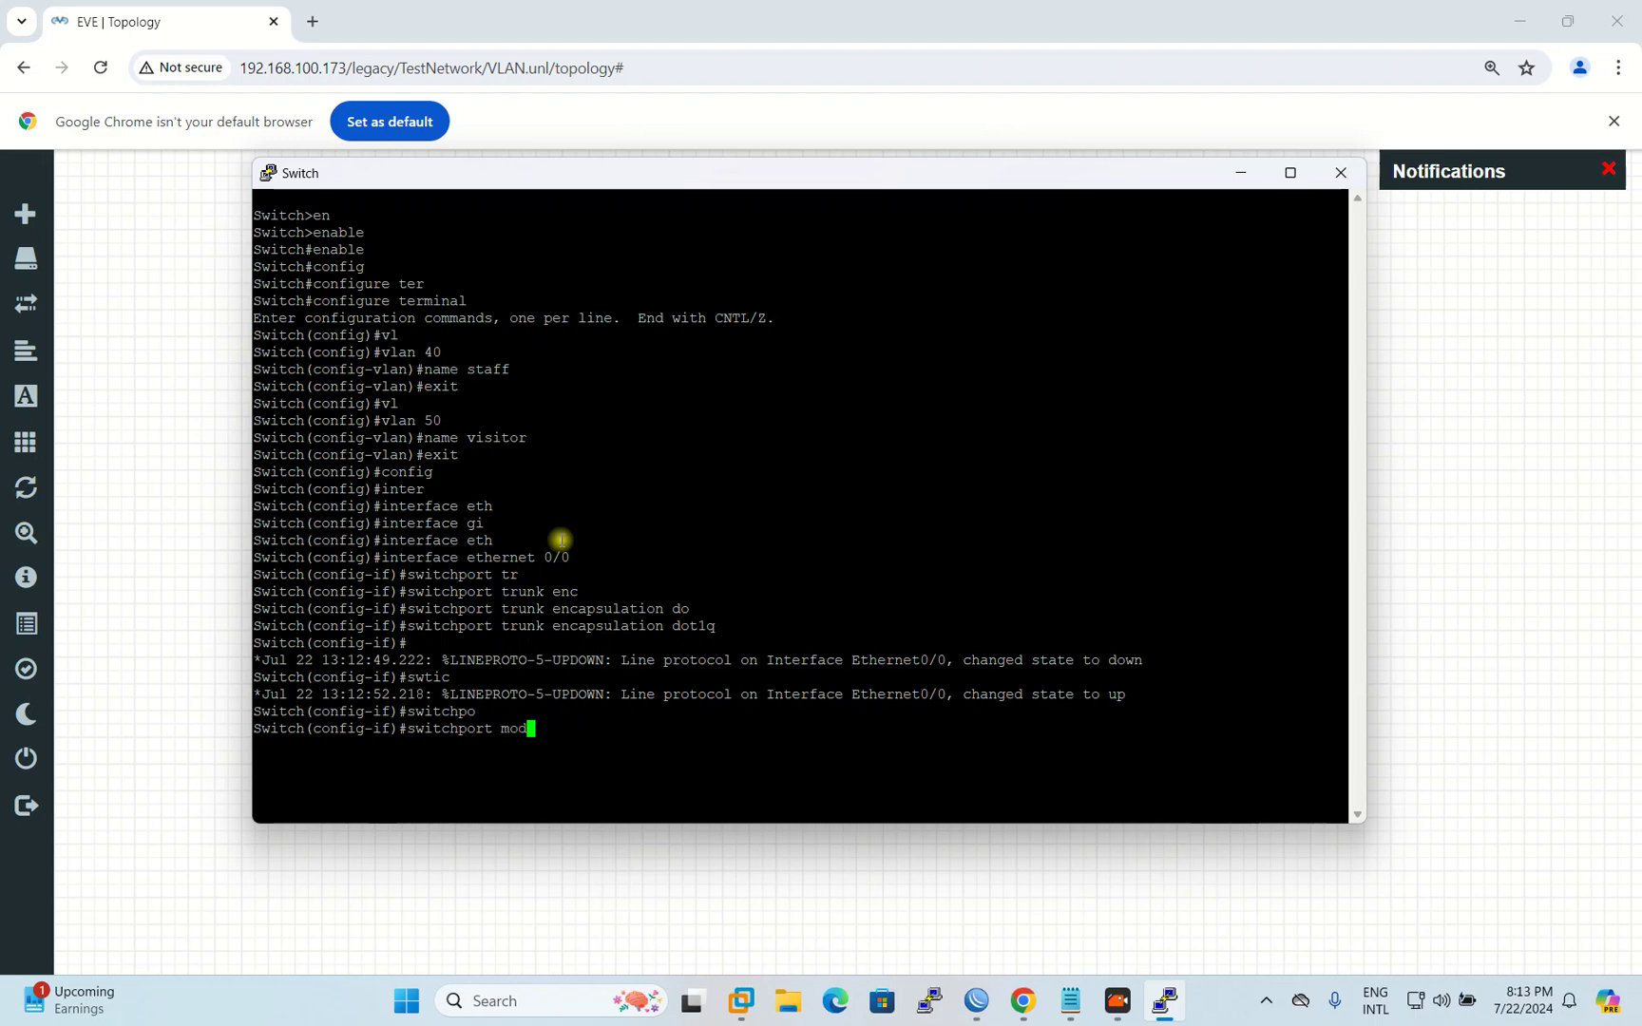
pyautogui.press('Tab')
pyautogui.write('tr')
pyautogui.press('Tab')
pyautogui.press('Return')
# Step: Enable ethernet 0/0 with no shutdown and exit its interface configuration
pyautogui.write('nos')
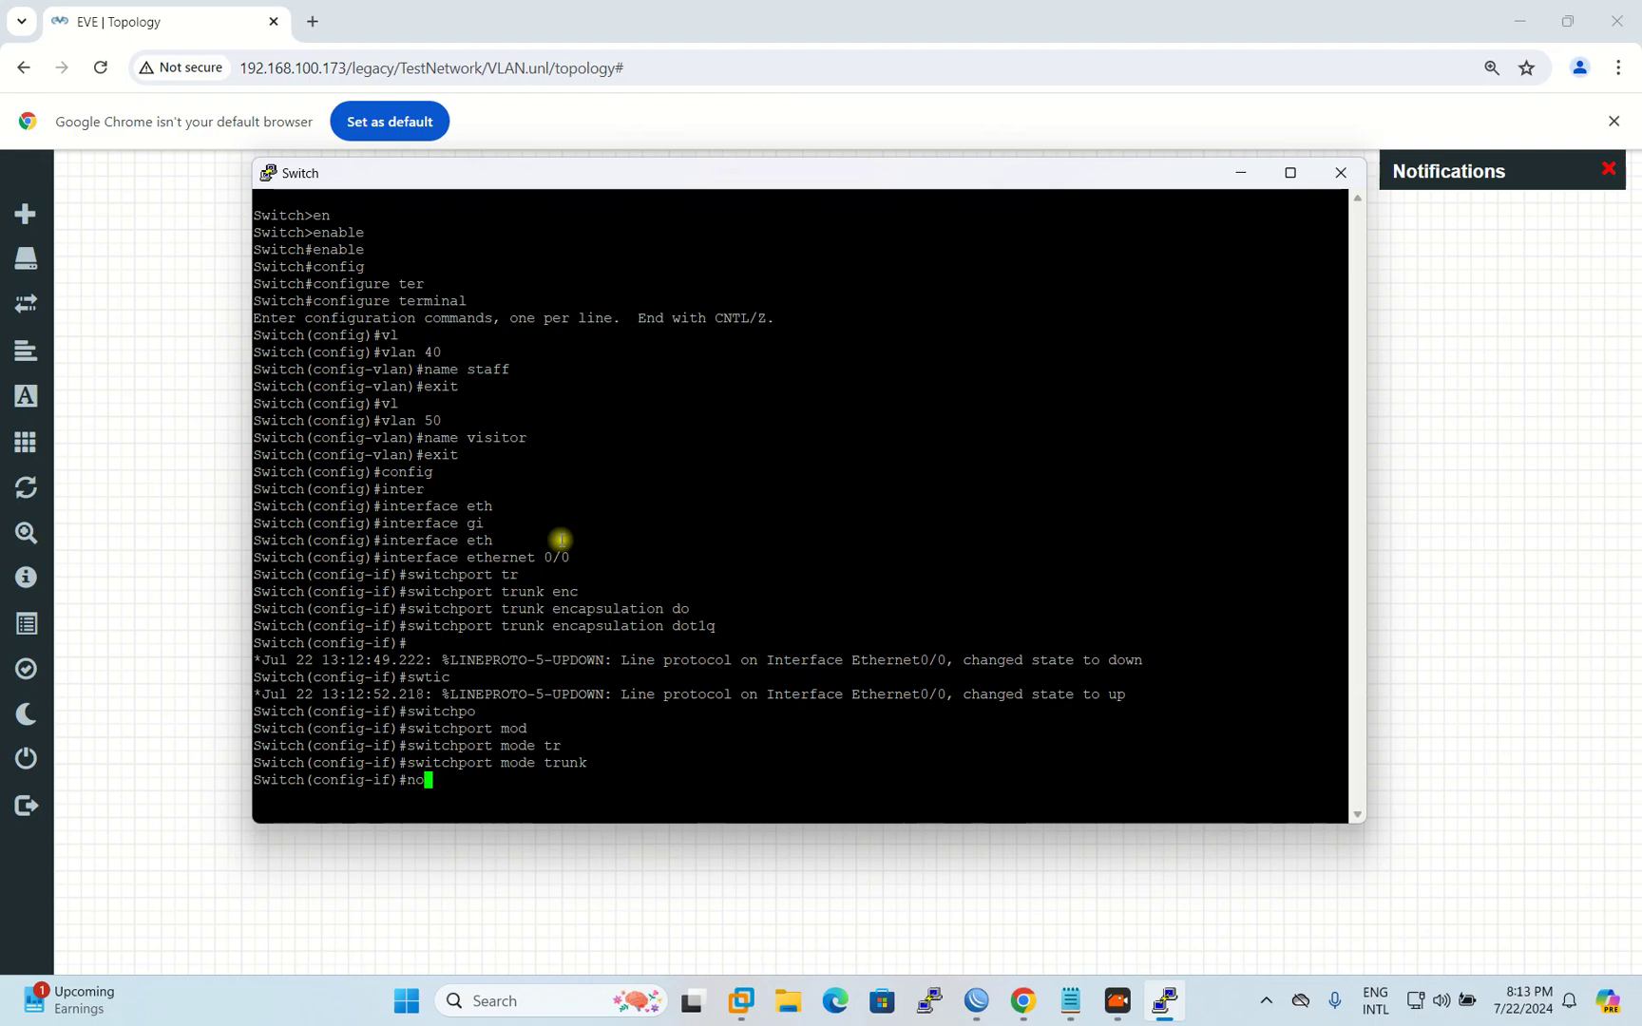
pyautogui.press('BackSpace')
pyautogui.write('sh')
pyautogui.press('Tab')
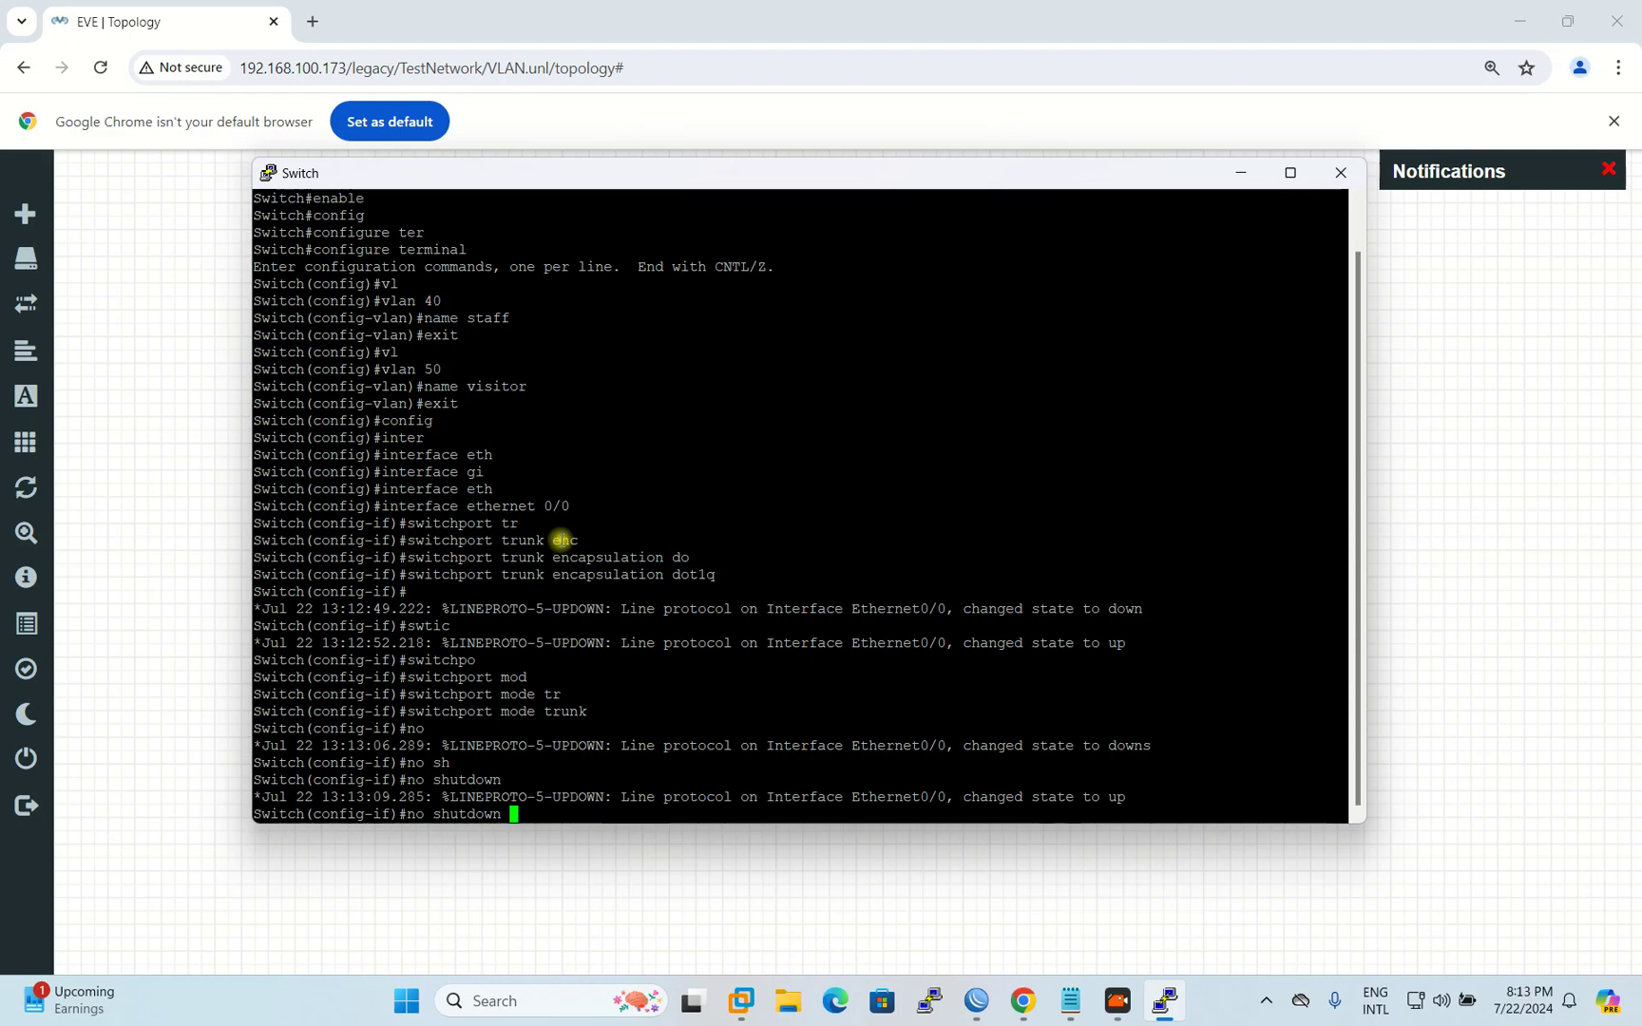
pyautogui.press('Return')
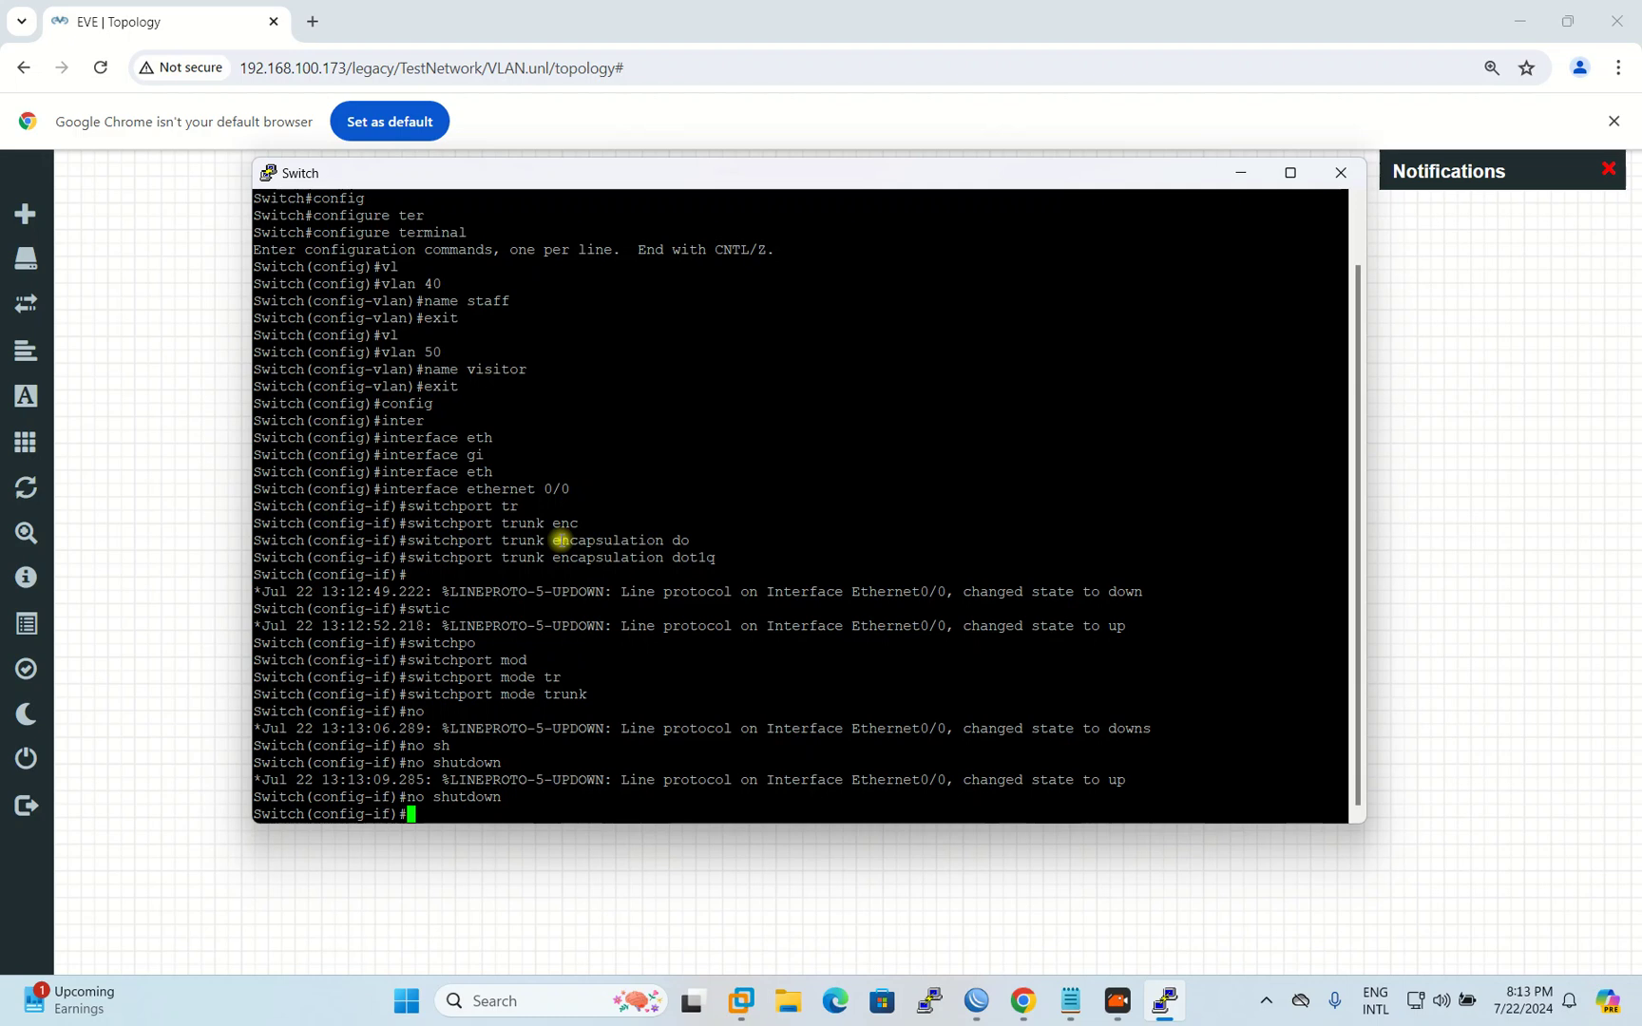
pyautogui.write('exit')
pyautogui.press('Return')
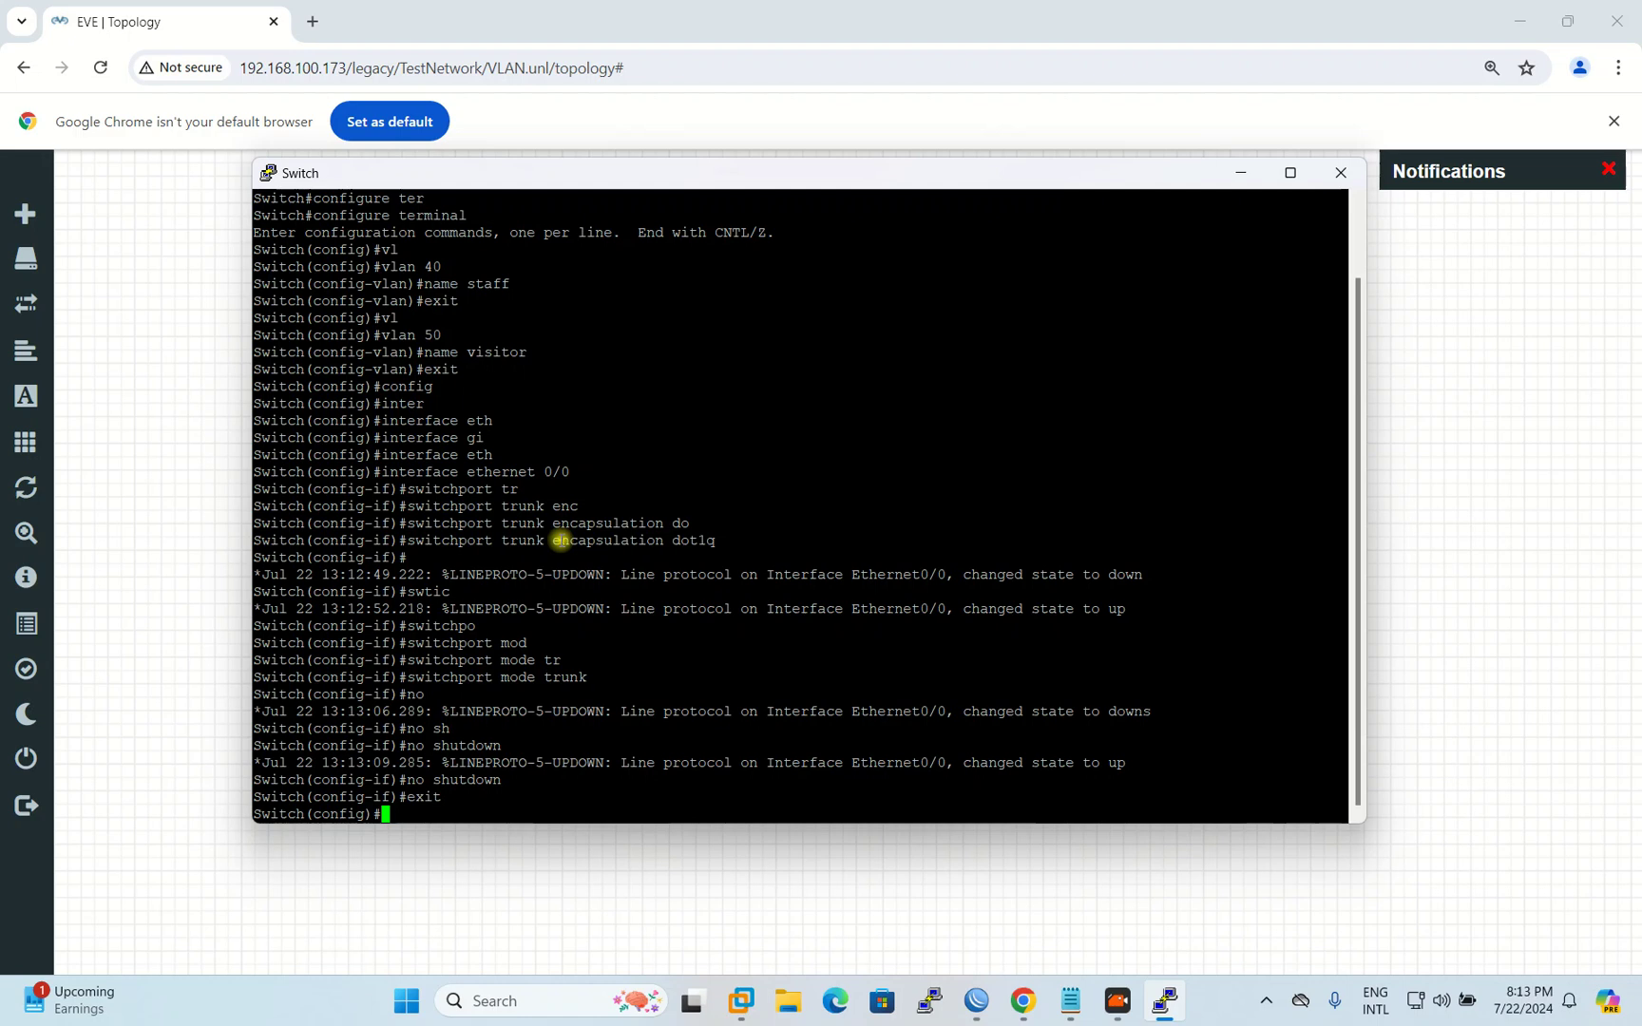
# Step: Check the topology for the switch port leading to Client001 and enter interface configuration mode for ethernet 0/1
pyautogui.click(1013, 29)
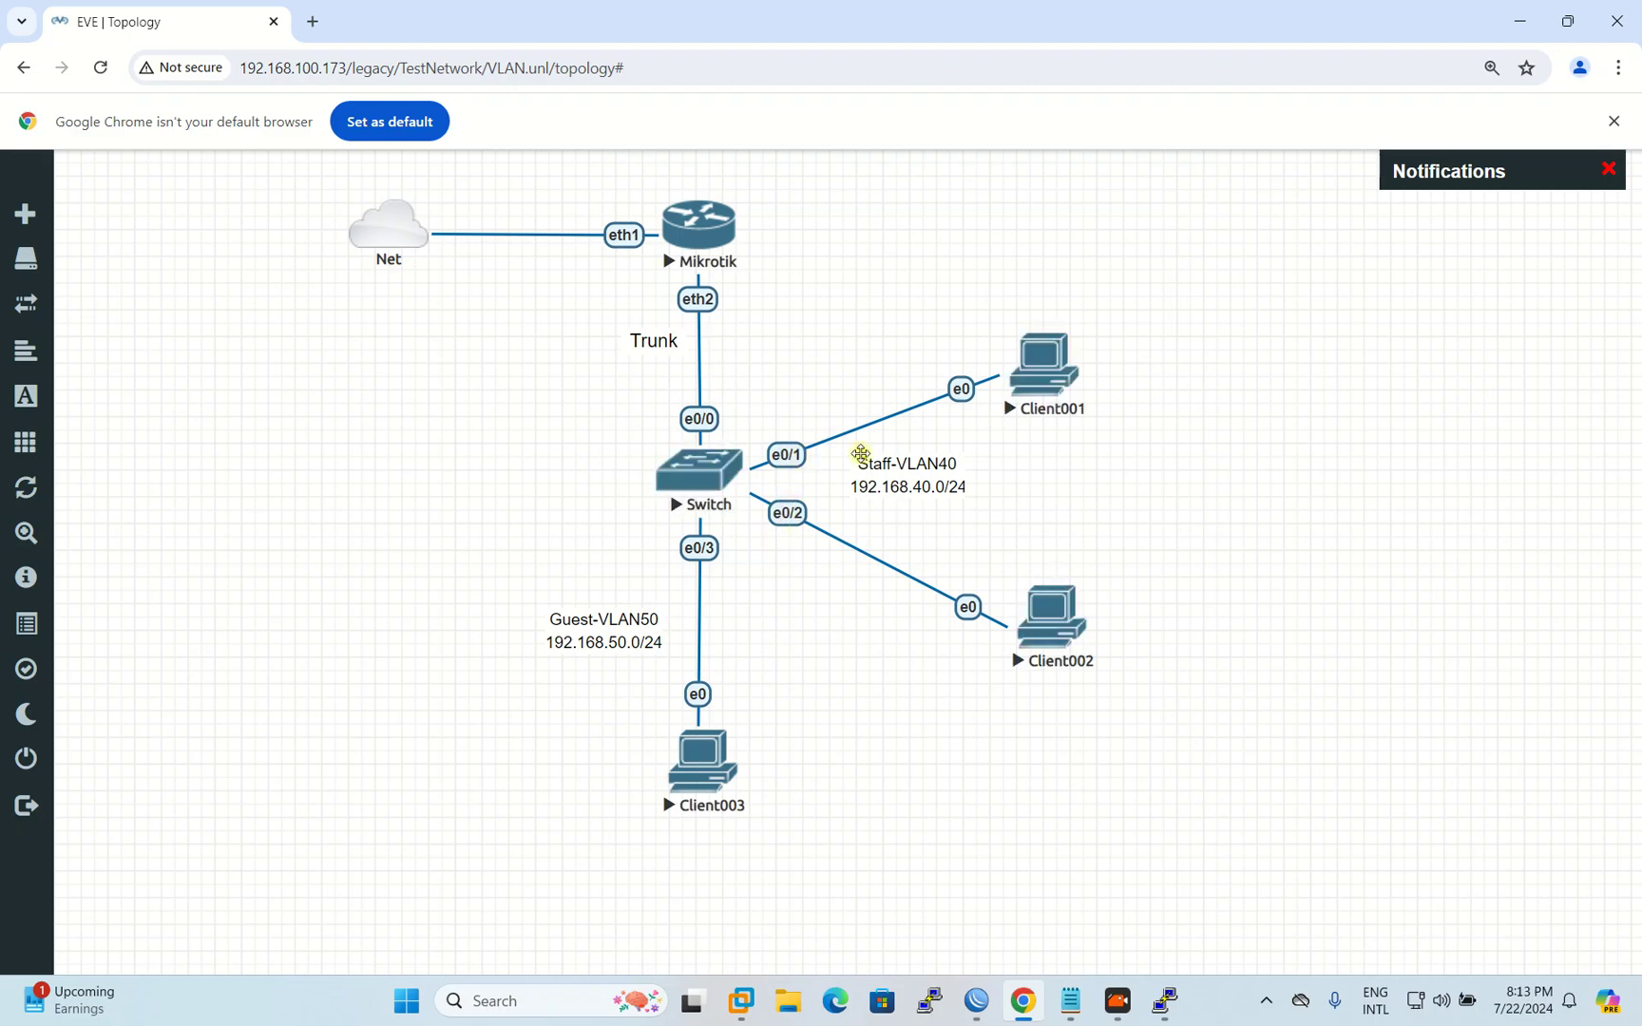
pyautogui.click(1155, 1002)
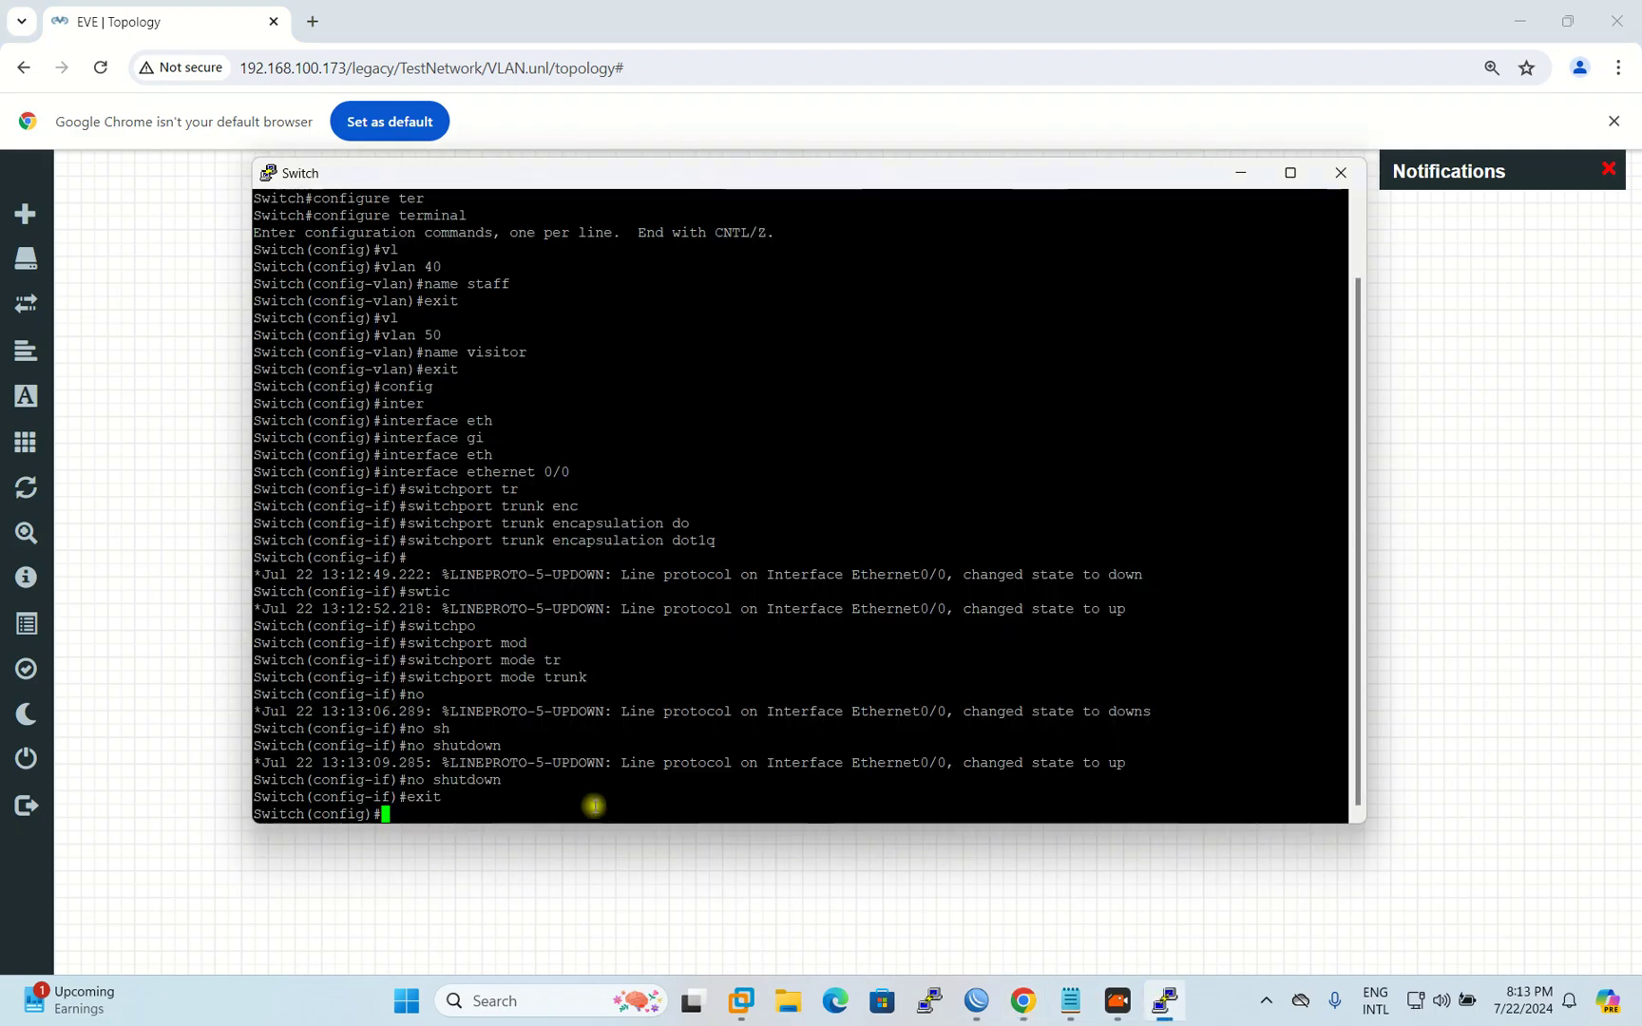
pyautogui.write('int')
pyautogui.press('Tab')
pyautogui.write('eth')
pyautogui.press('Tab')
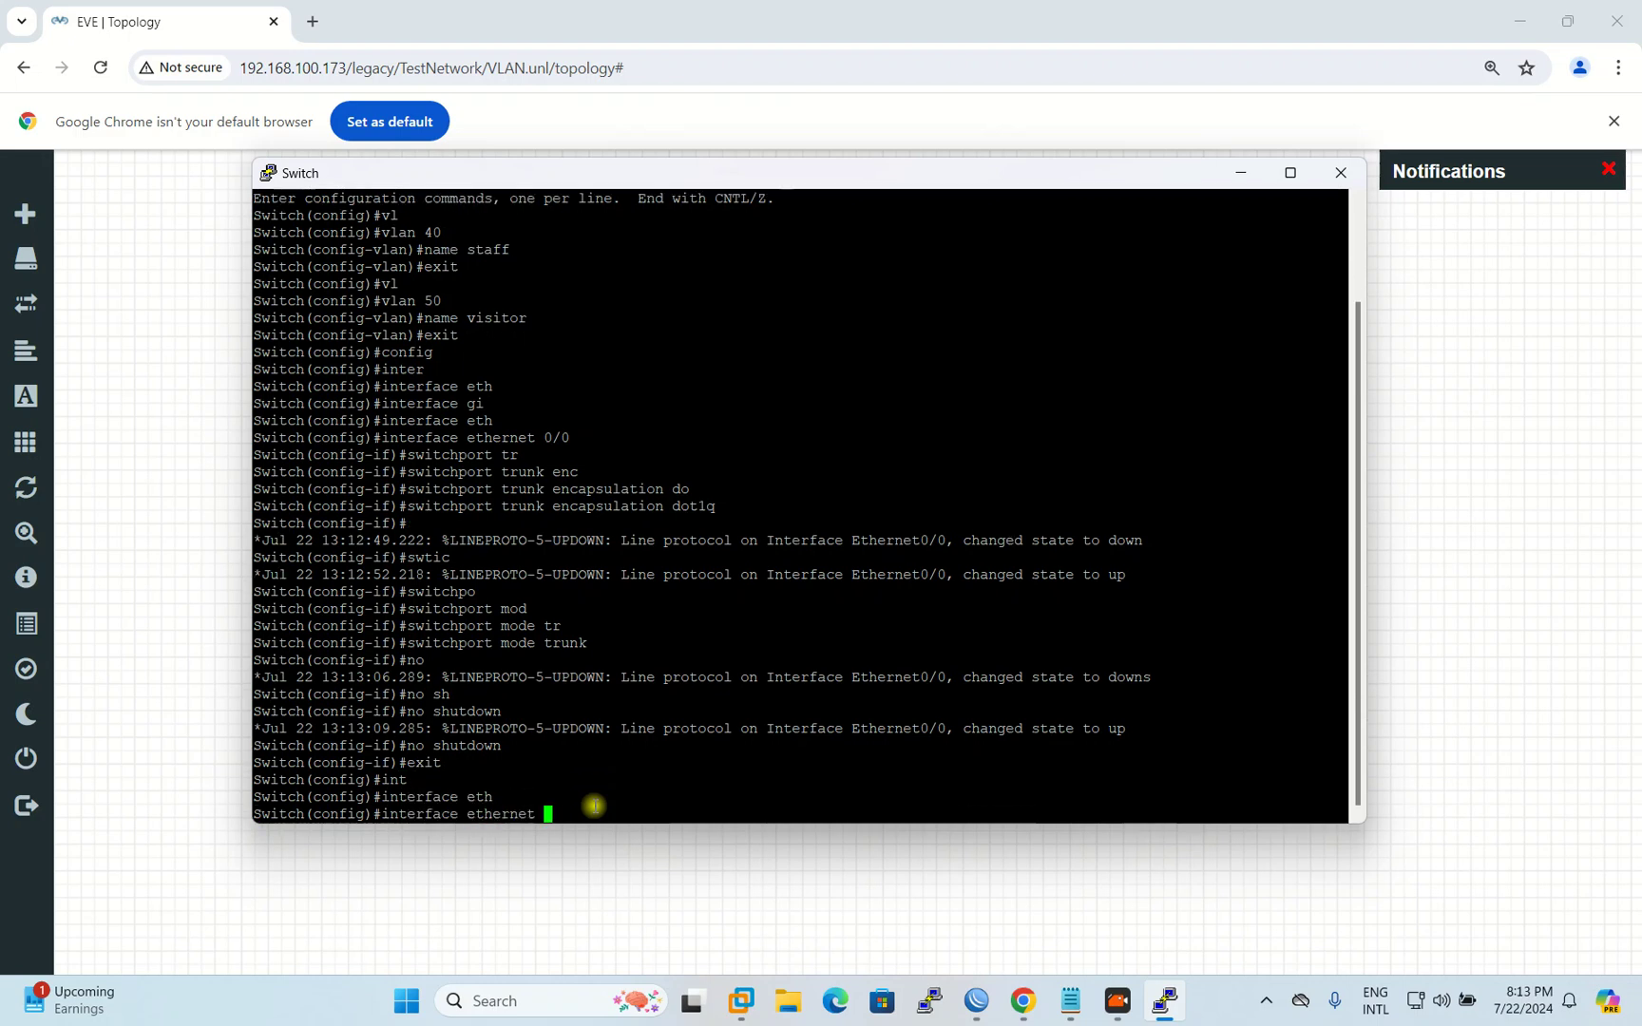
pyautogui.write('0/1')
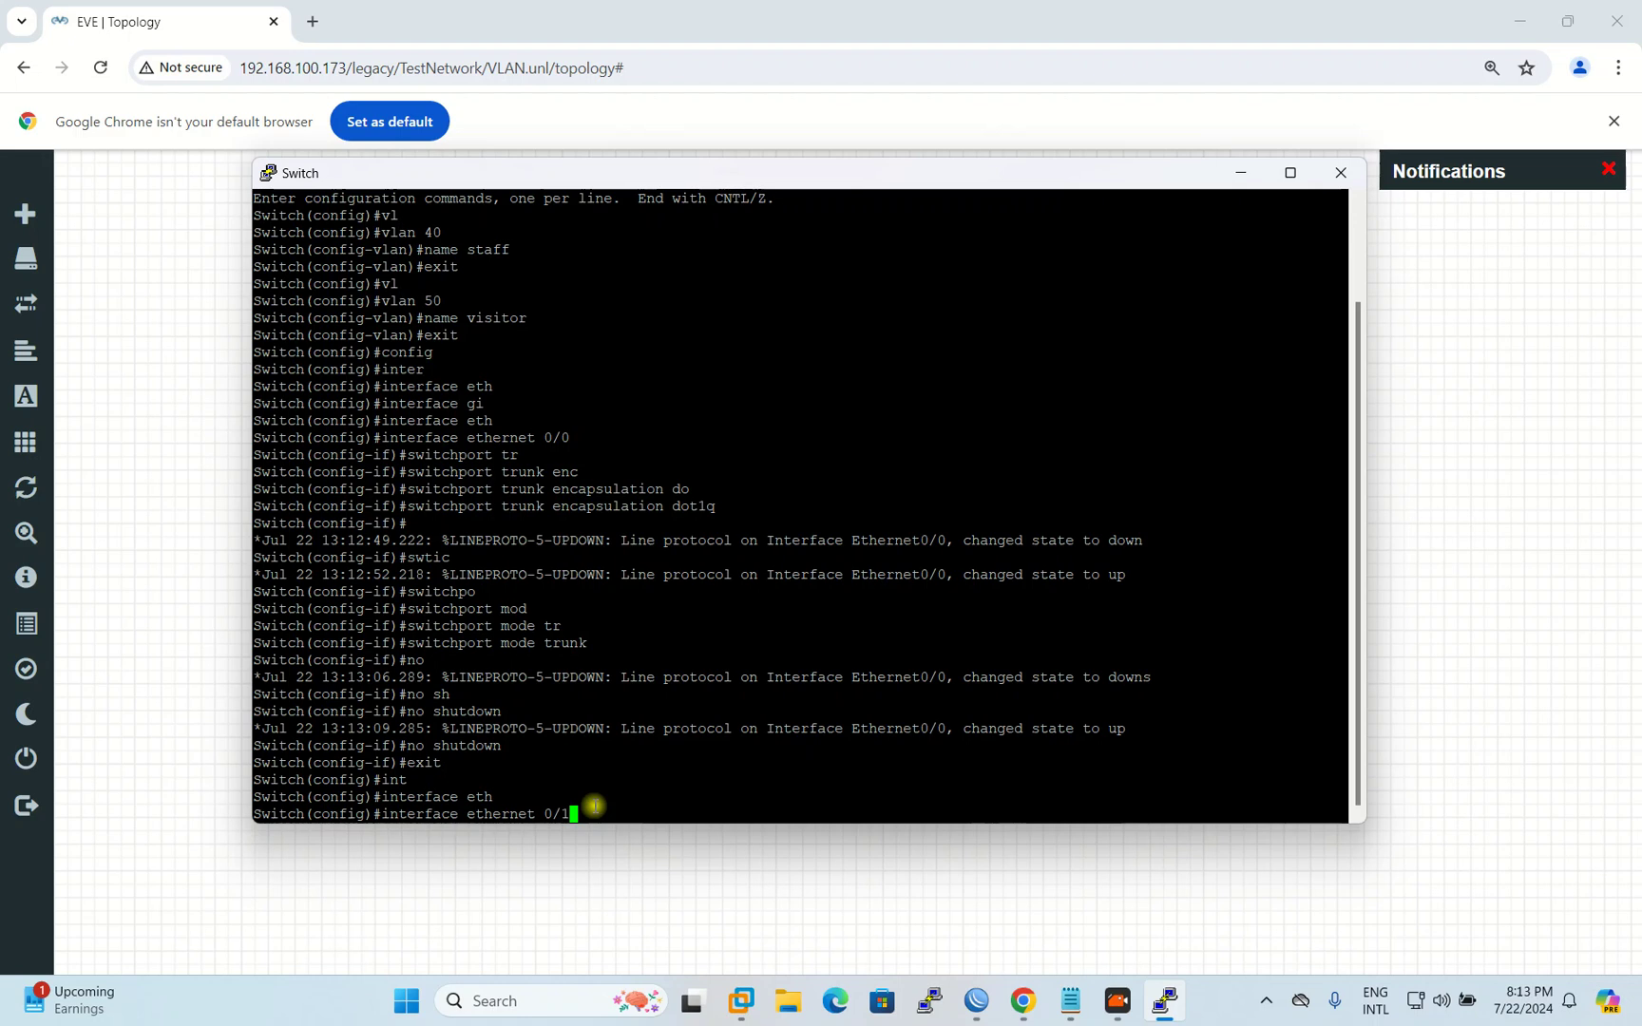
pyautogui.press('Return')
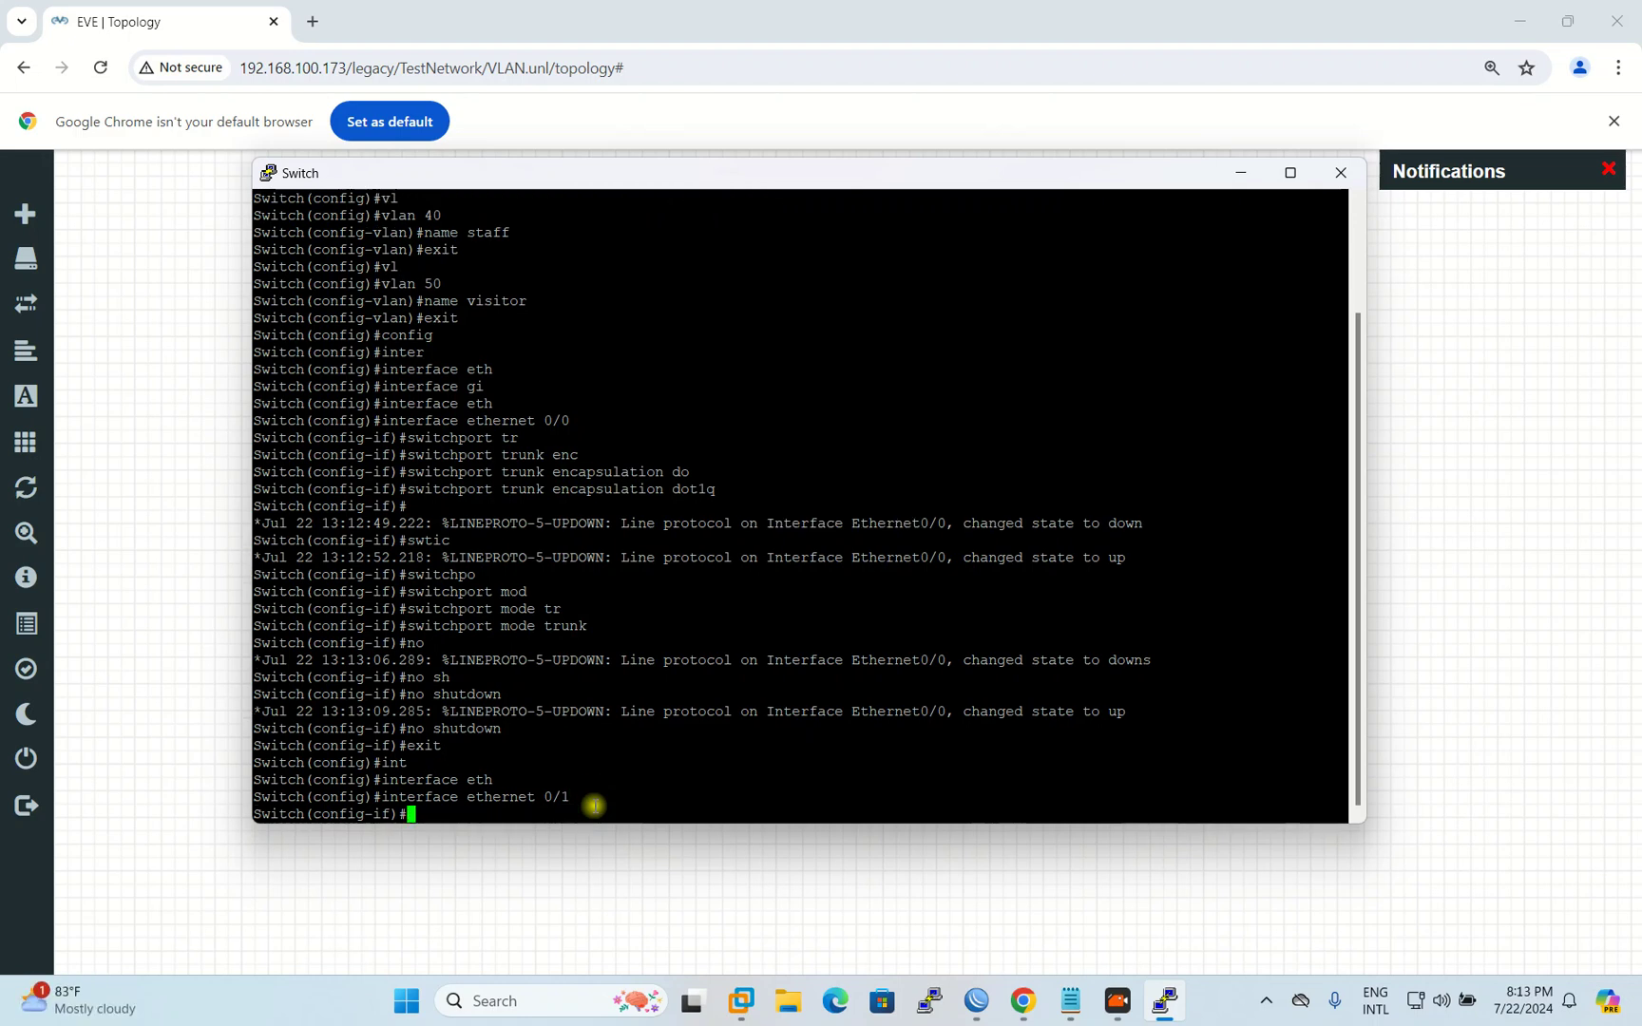
# Step: Set the switchport mode of ethernet 0/1 to access
pyautogui.write('switchp')
pyautogui.press('Tab')
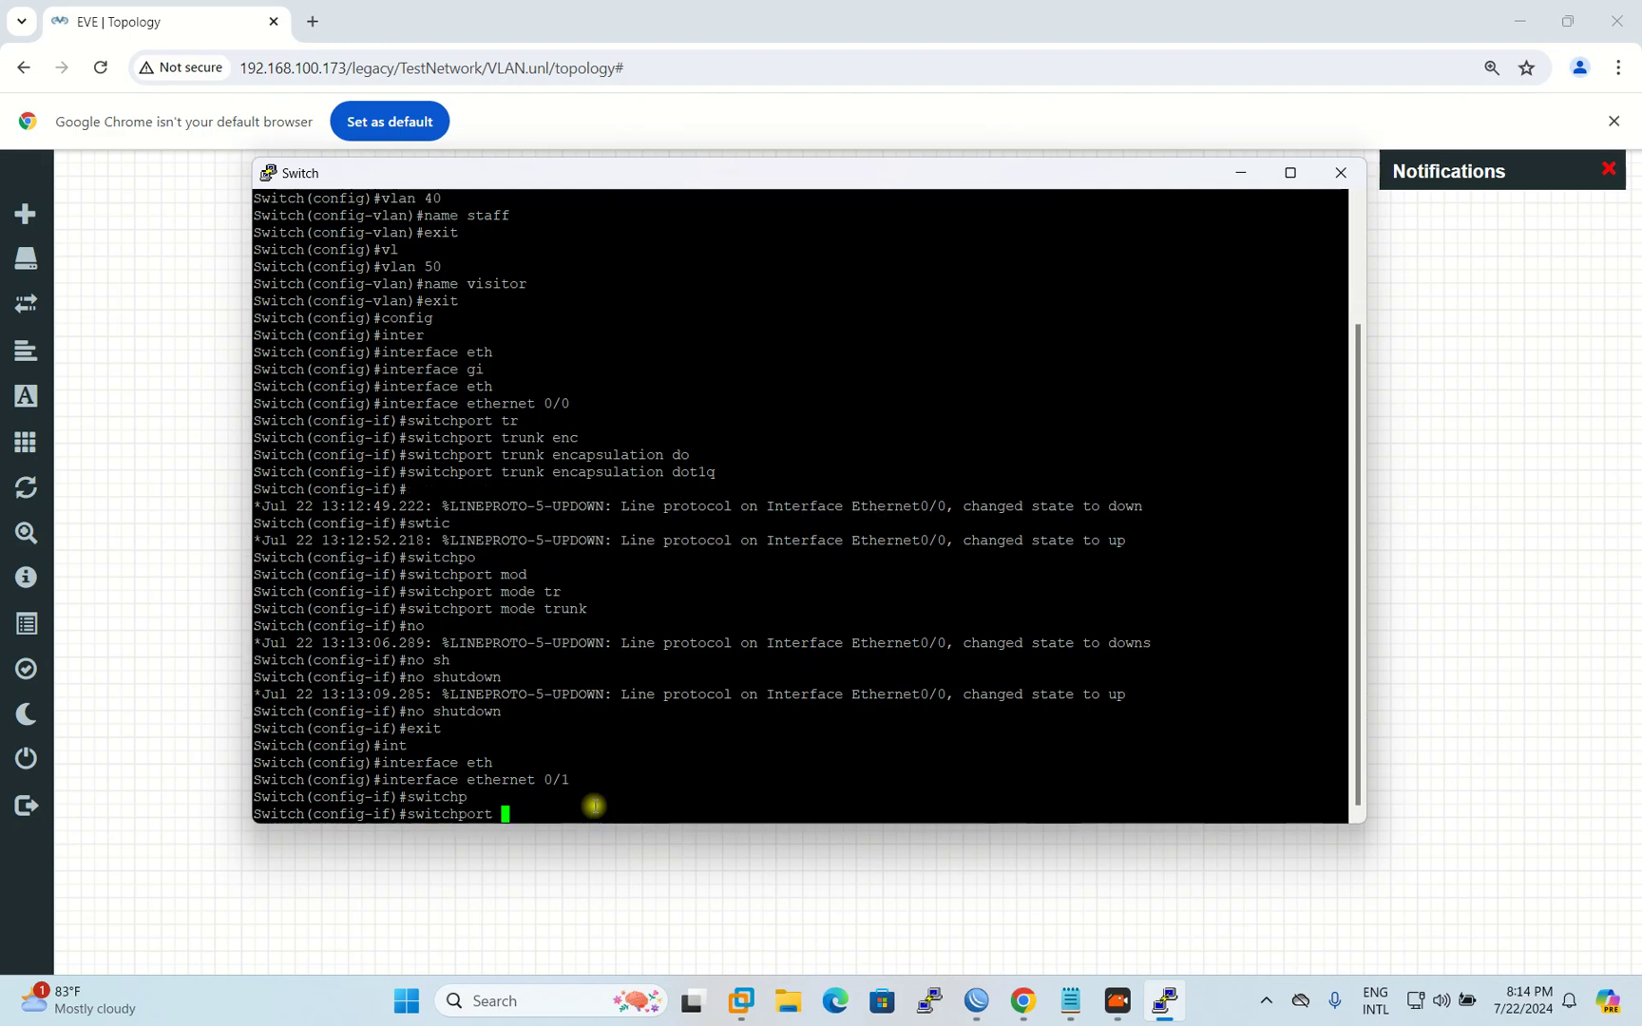
pyautogui.write('mod')
pyautogui.press('Tab')
pyautogui.write('acc')
pyautogui.press('Tab')
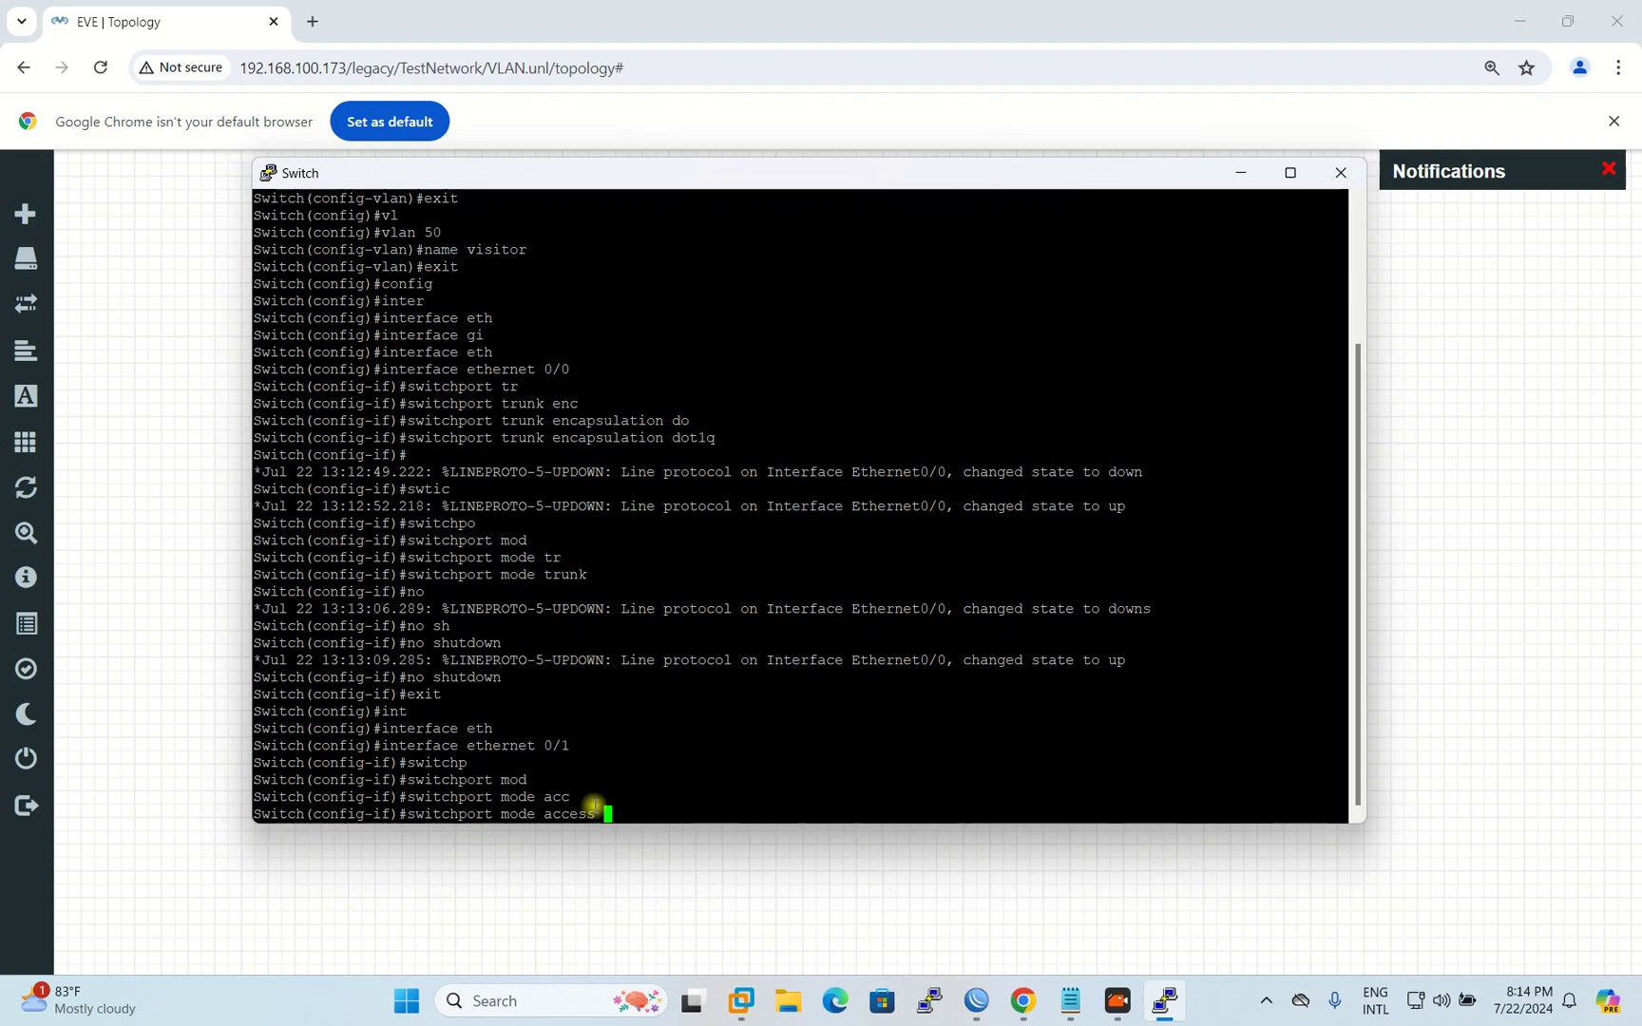
pyautogui.press('Return')
# Step: Assign ethernet 0/1 to access VLAN 40
pyautogui.write('switchpo')
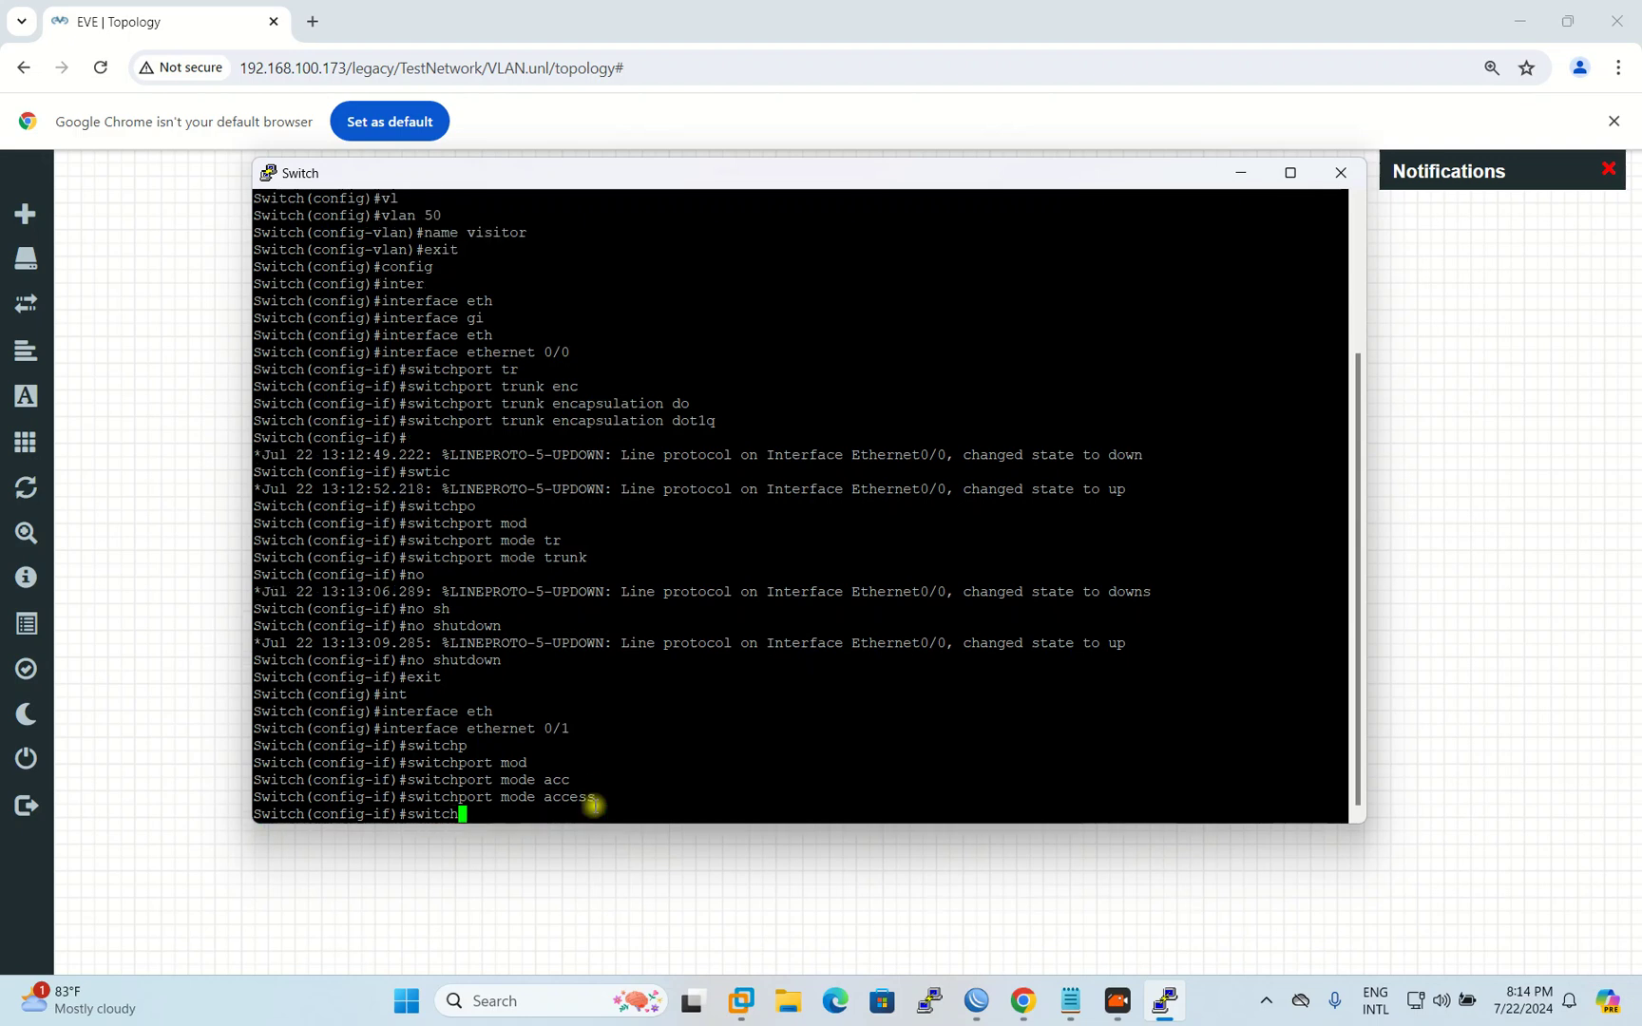
pyautogui.press('Tab')
pyautogui.write('mo')
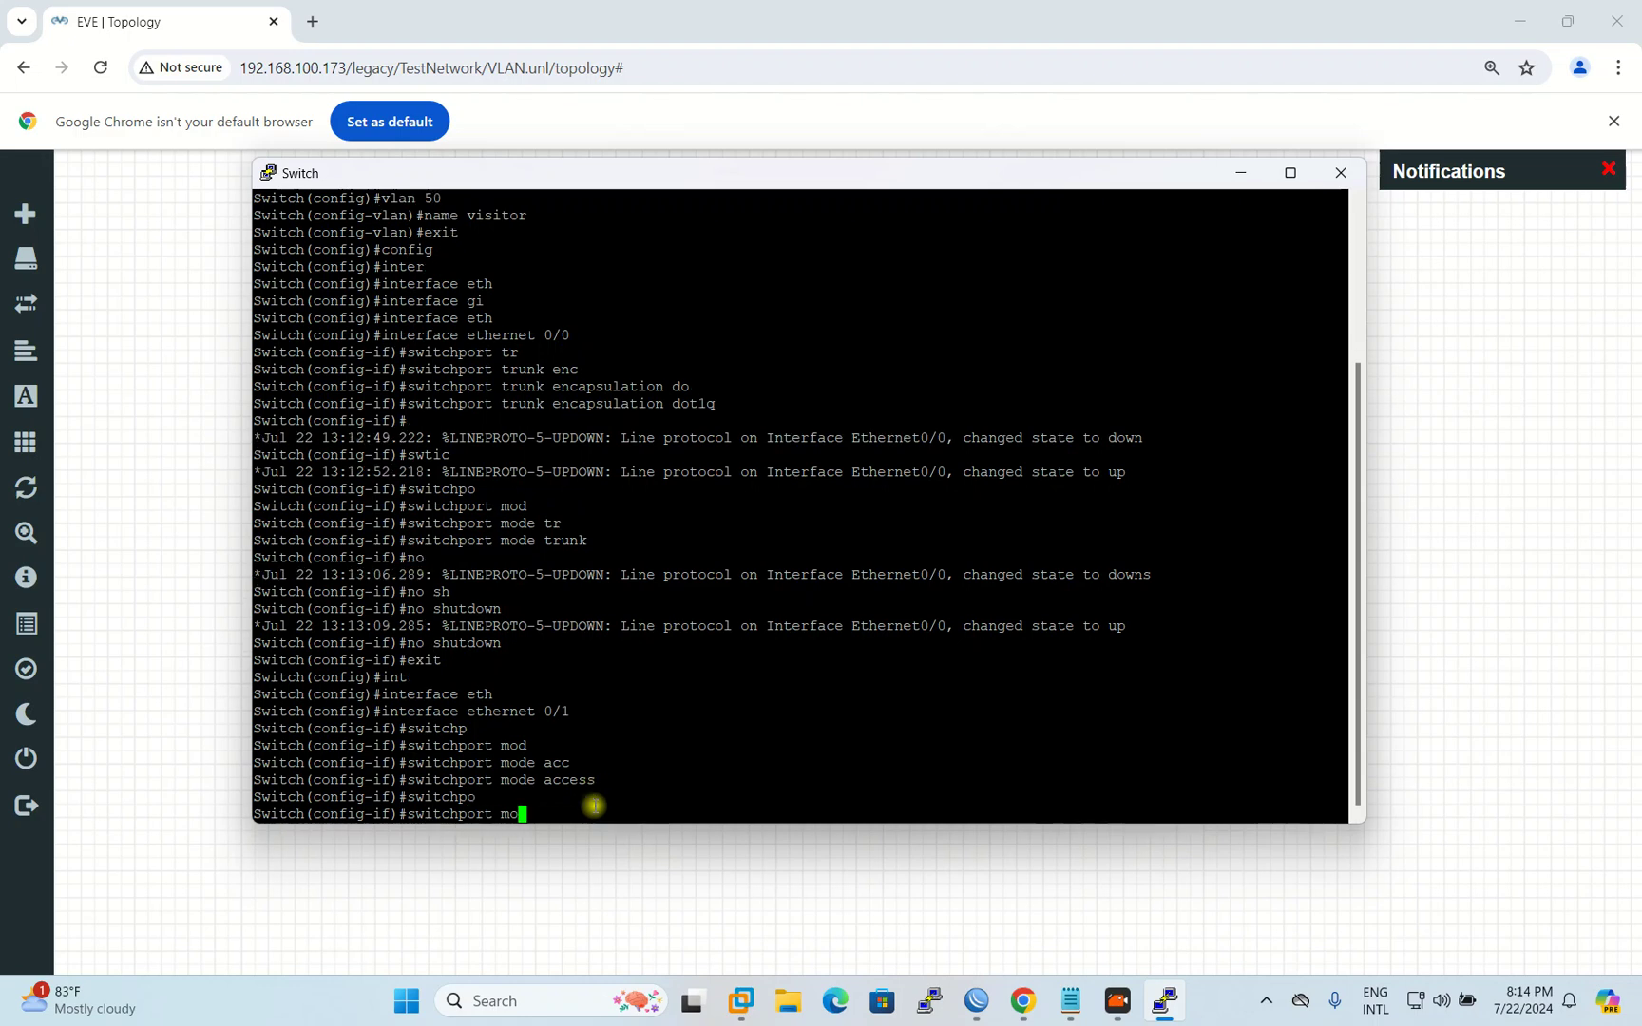
pyautogui.press('Tab')
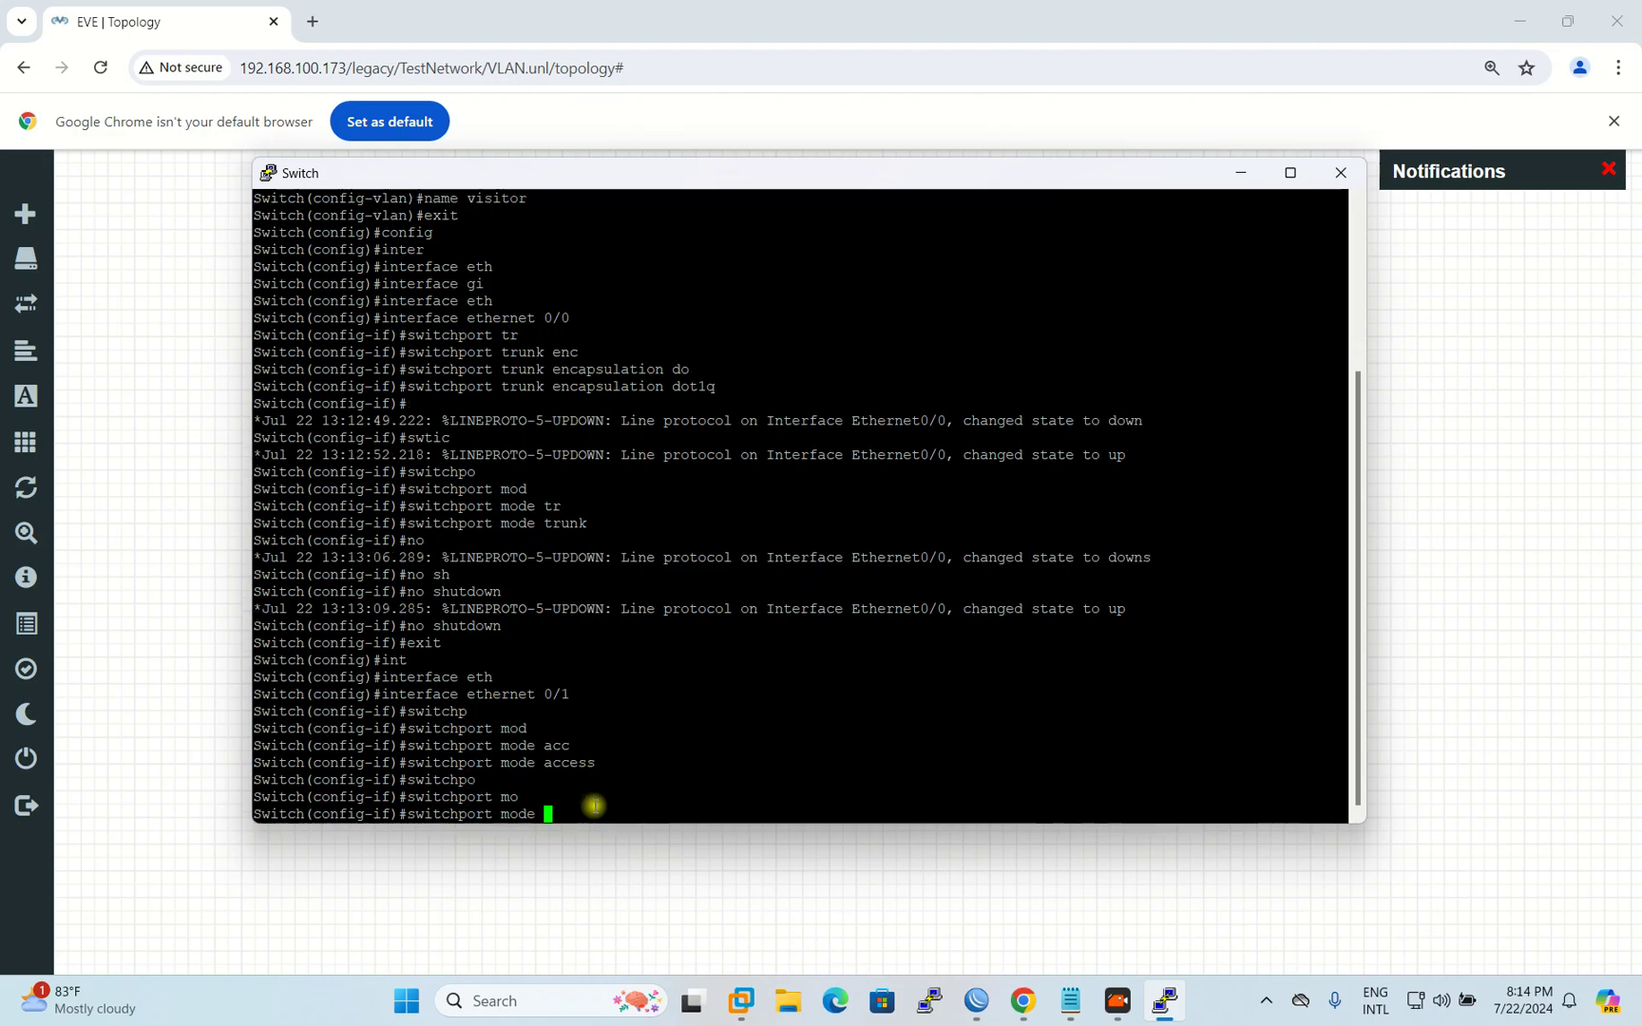
pyautogui.press('BackSpace')
pyautogui.press('BackSpace')
pyautogui.press('BackSpace')
pyautogui.press('BackSpace')
pyautogui.press('BackSpace')
pyautogui.write('acc')
pyautogui.hotkey('ctrl', 'a')
pyautogui.press('Tab')
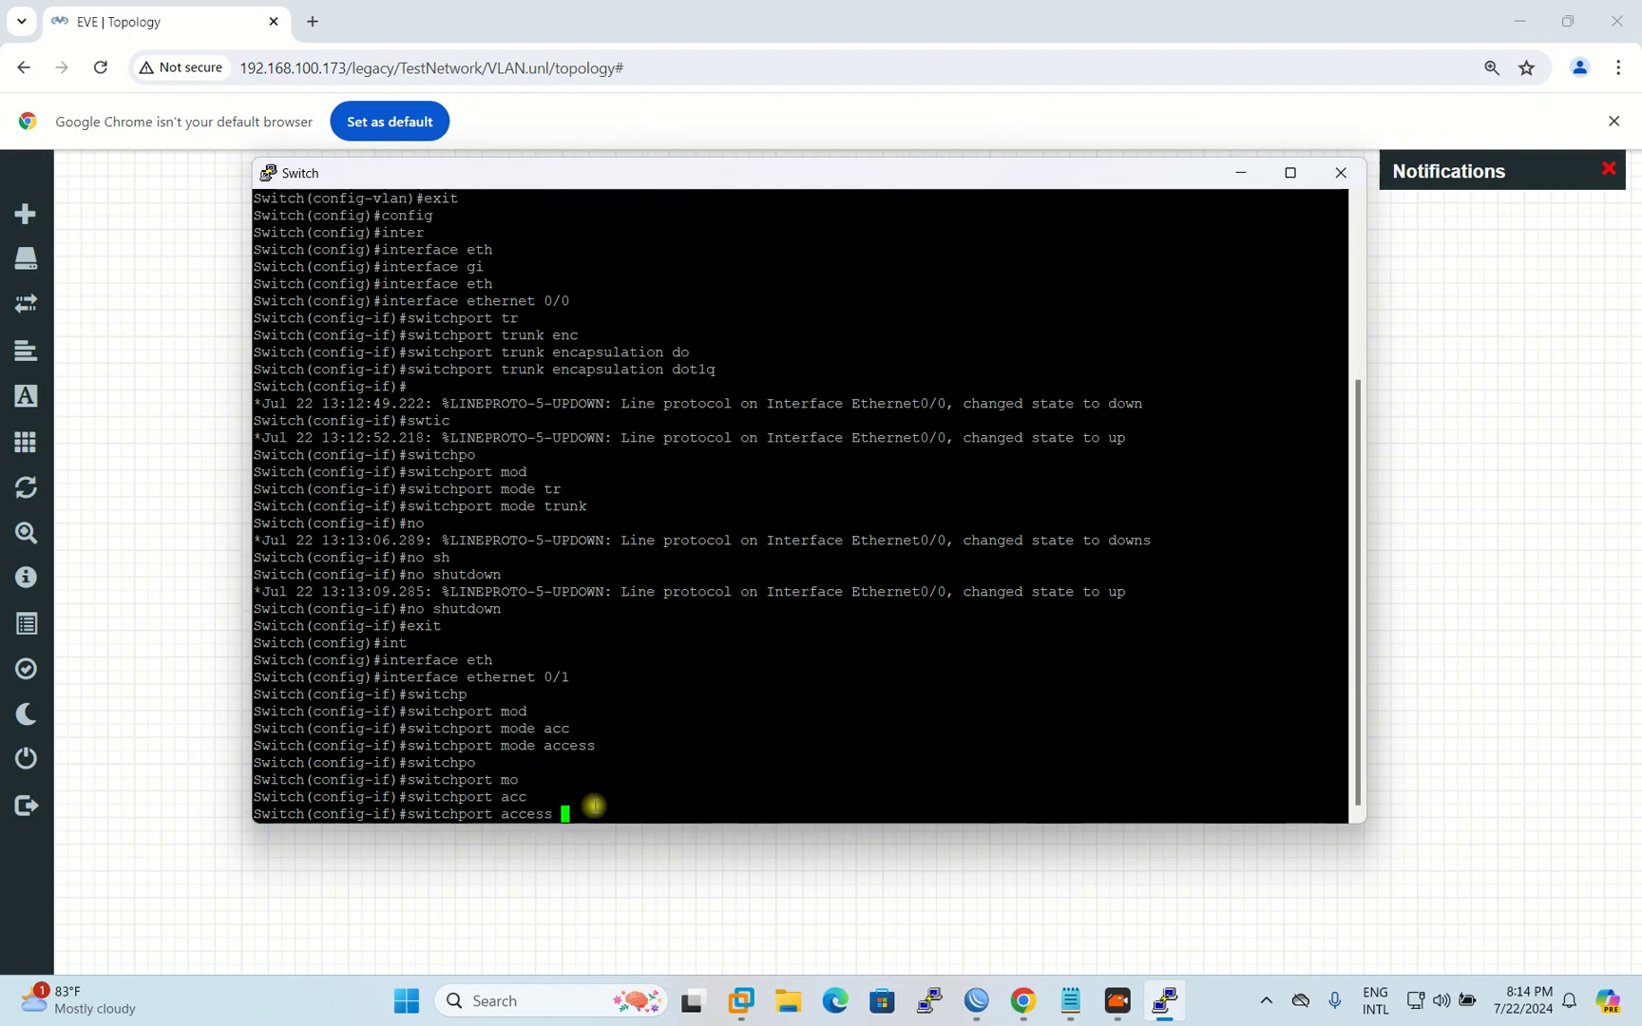
pyautogui.write('vl')
pyautogui.press('Tab')
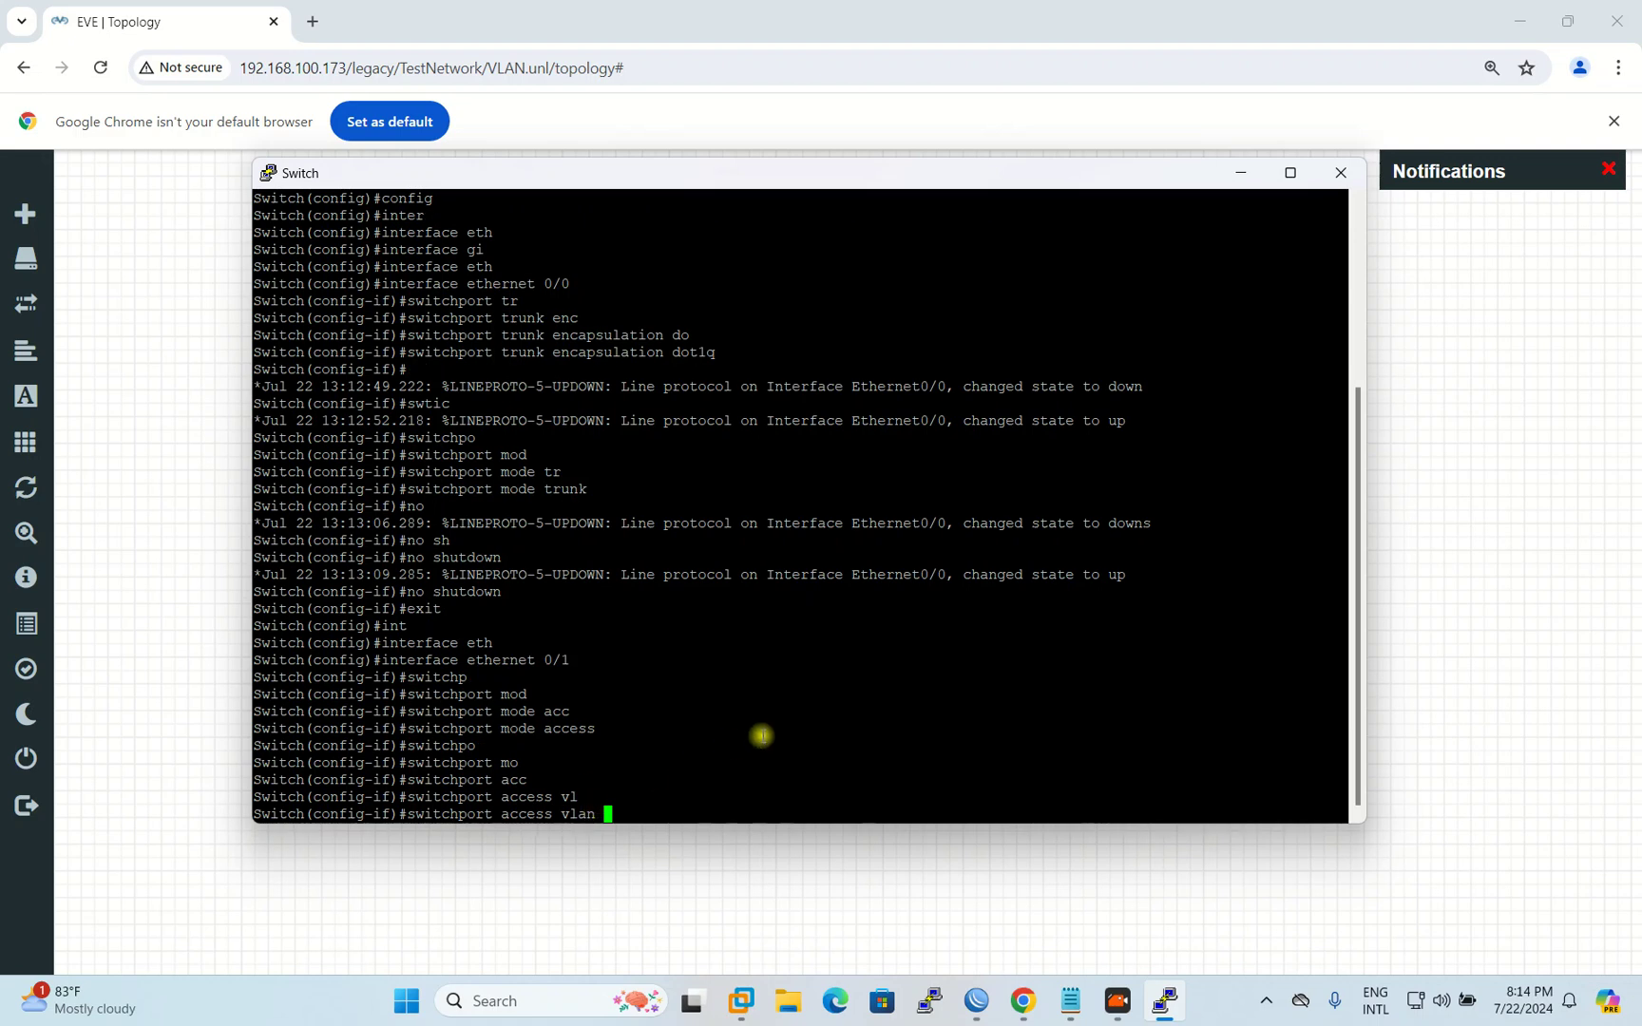
pyautogui.write('40')
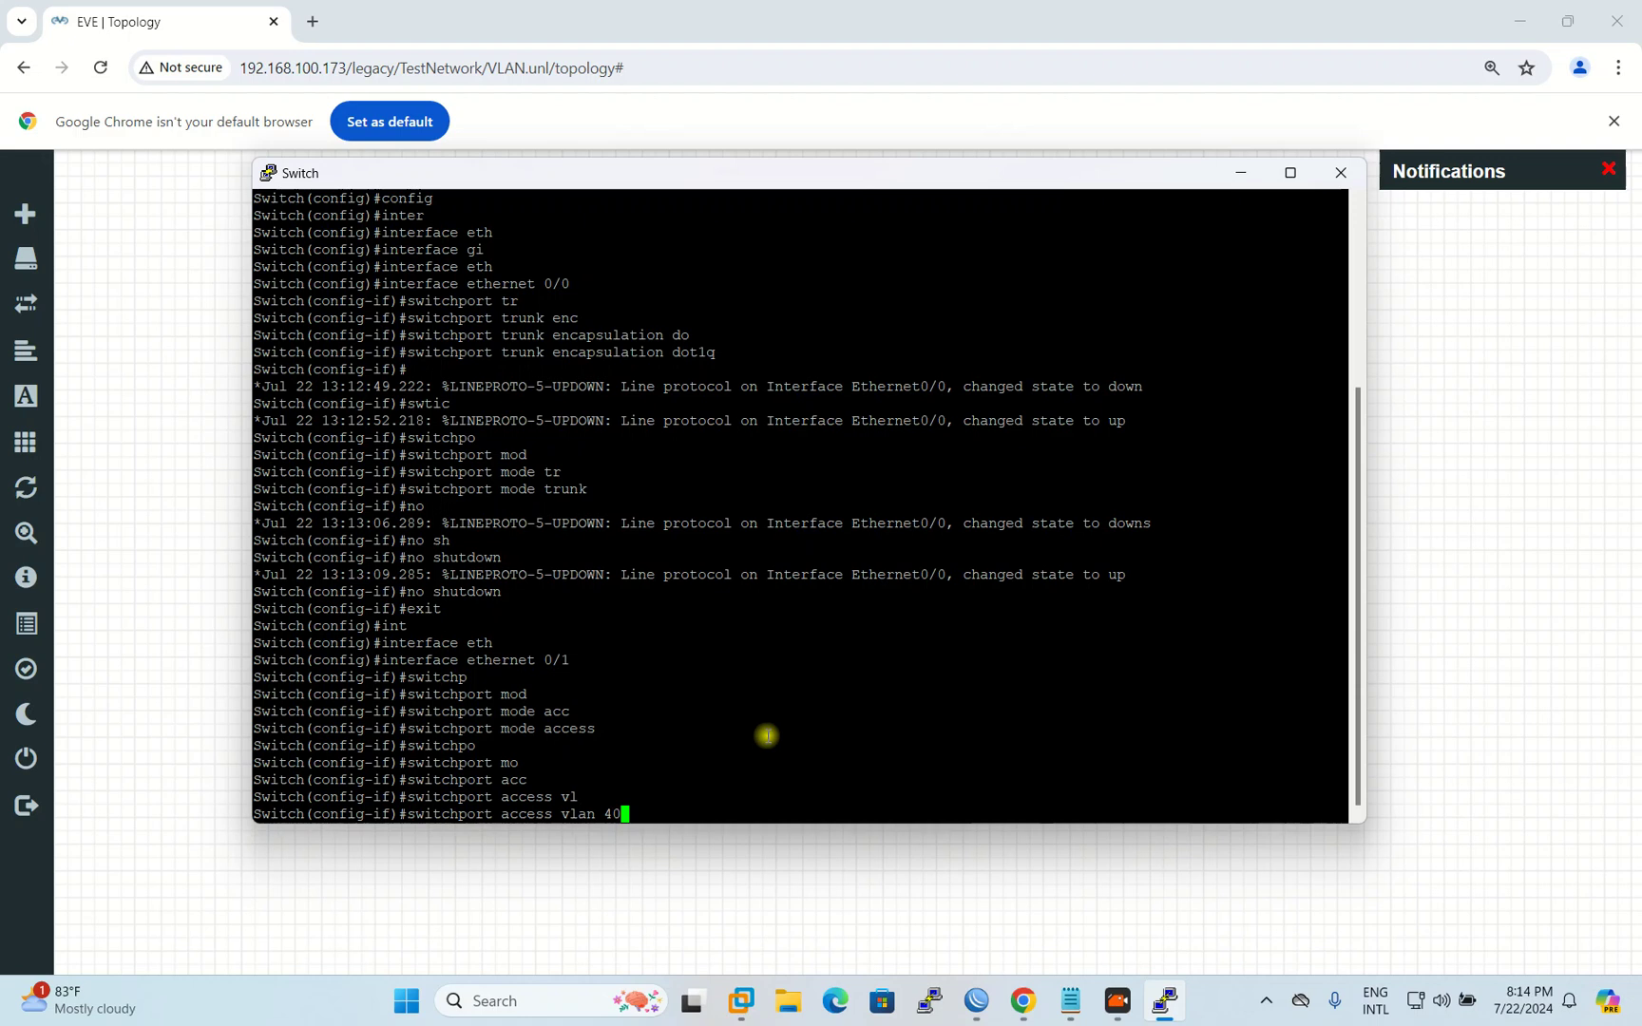
pyautogui.press('Return')
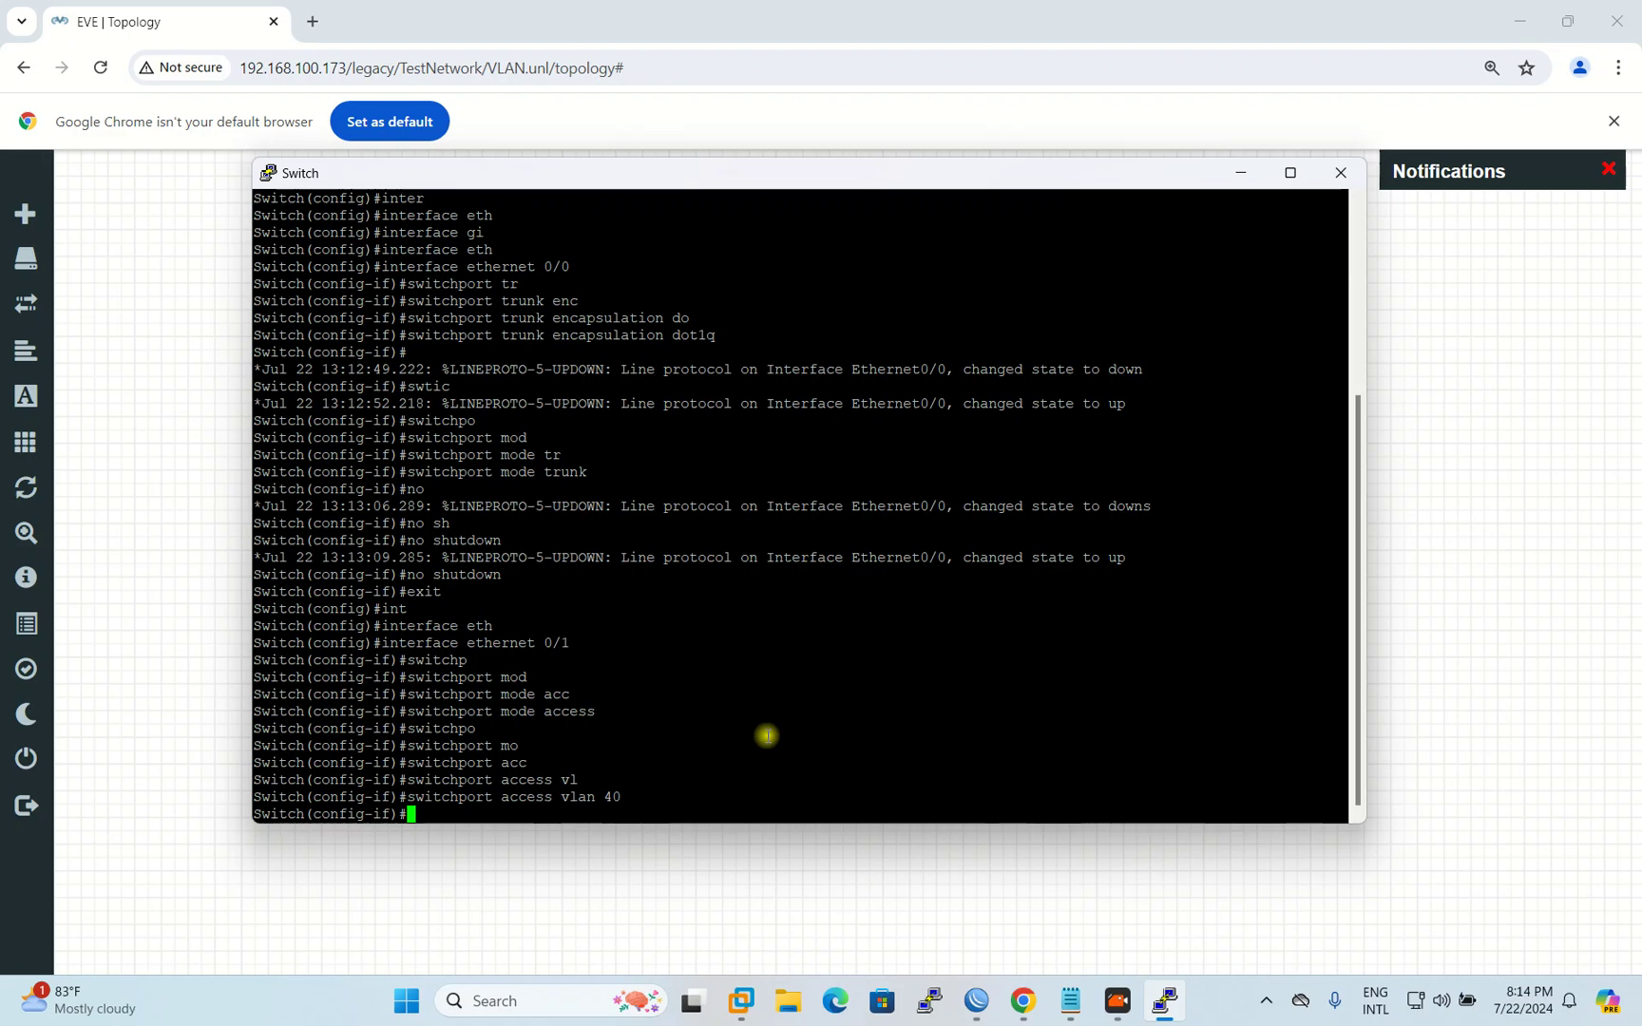
# Step: Enable ethernet 0/1 with no shutdown and exit its interface configuration
pyautogui.write('no shu')
pyautogui.press('Tab')
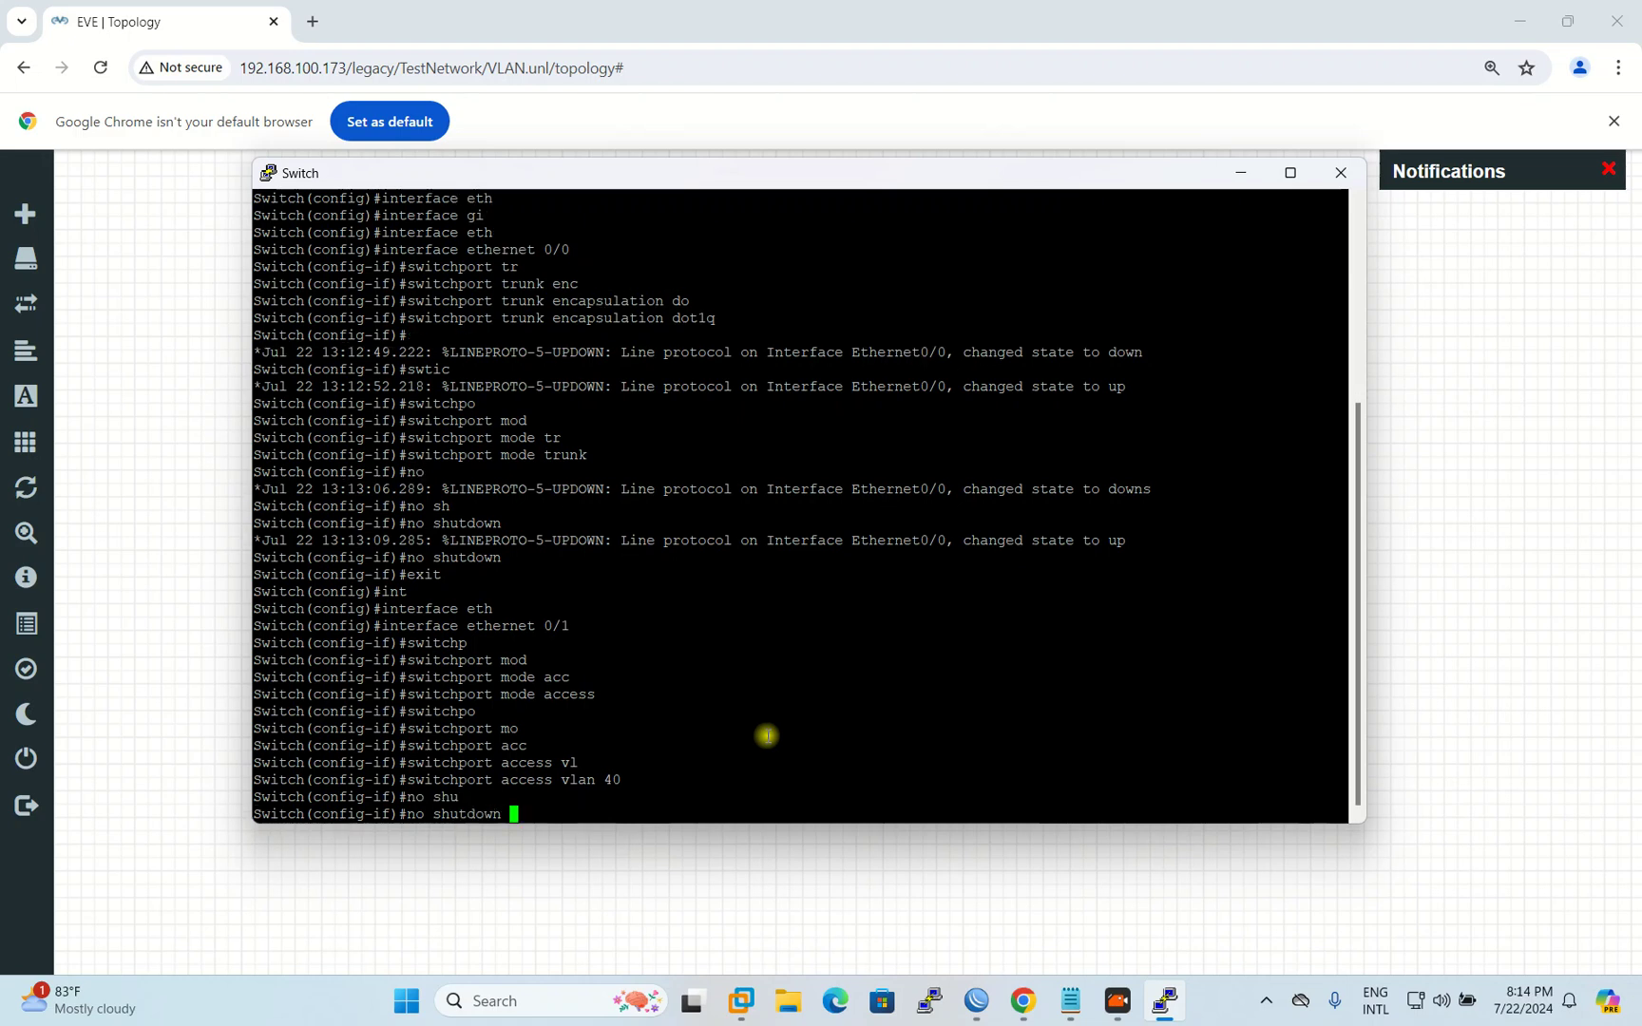
pyautogui.press('Return')
pyautogui.write('exit')
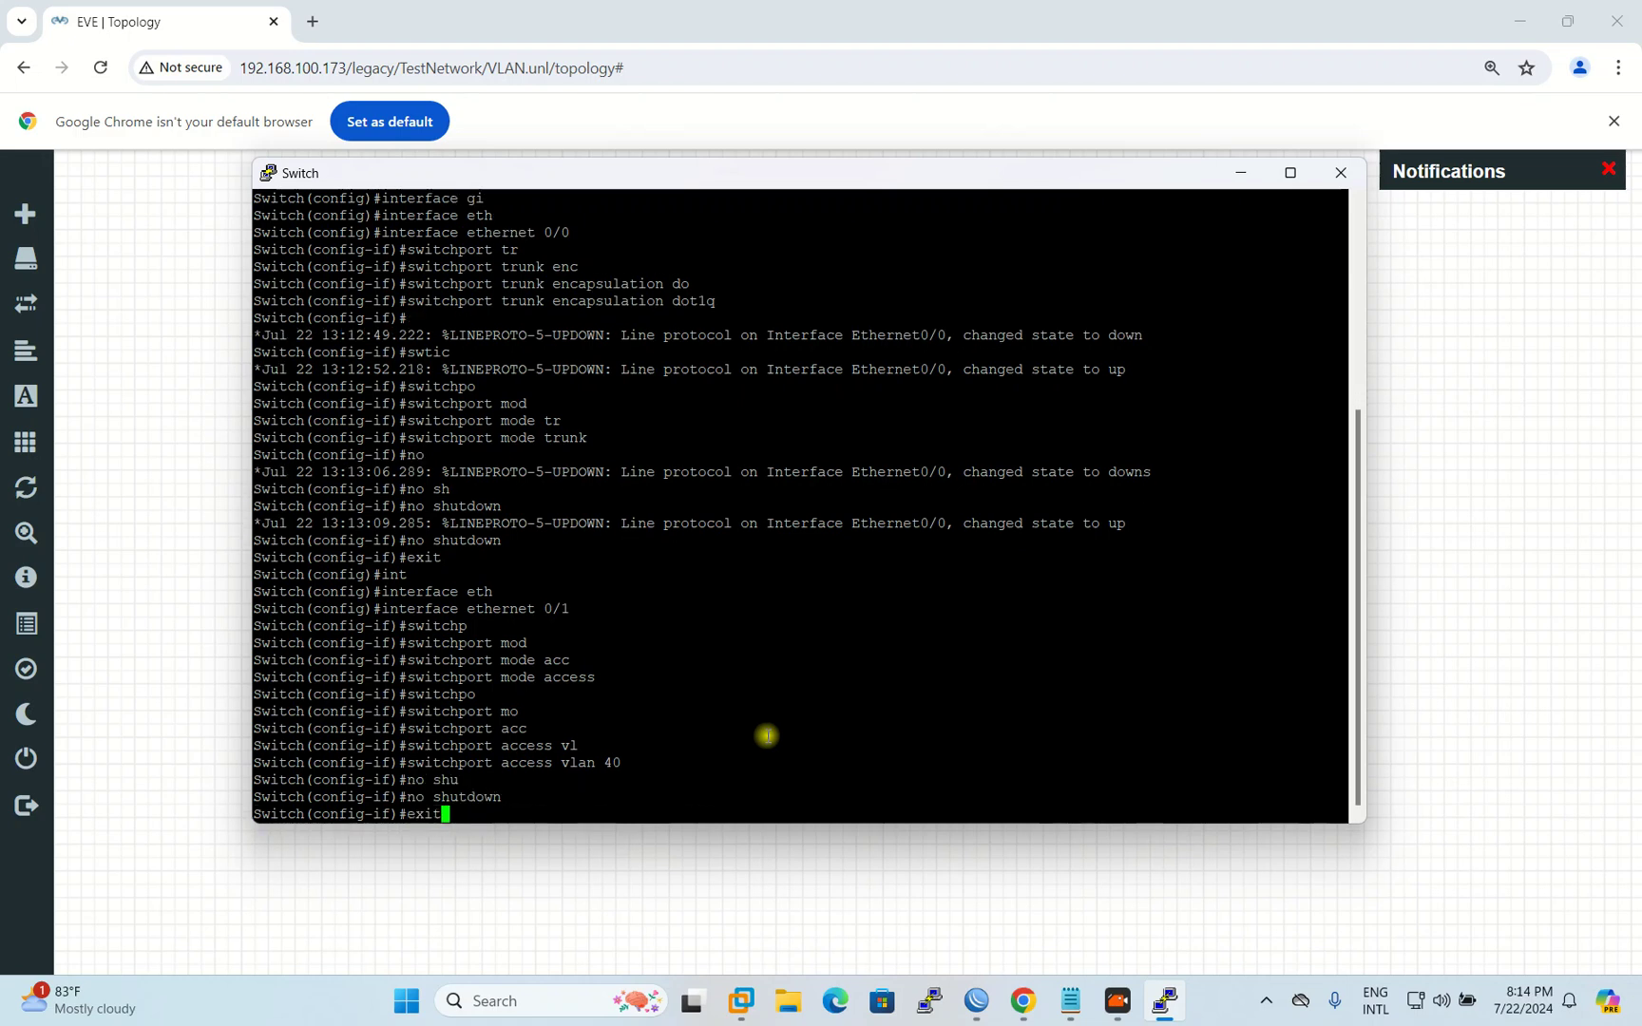
pyautogui.press('Return')
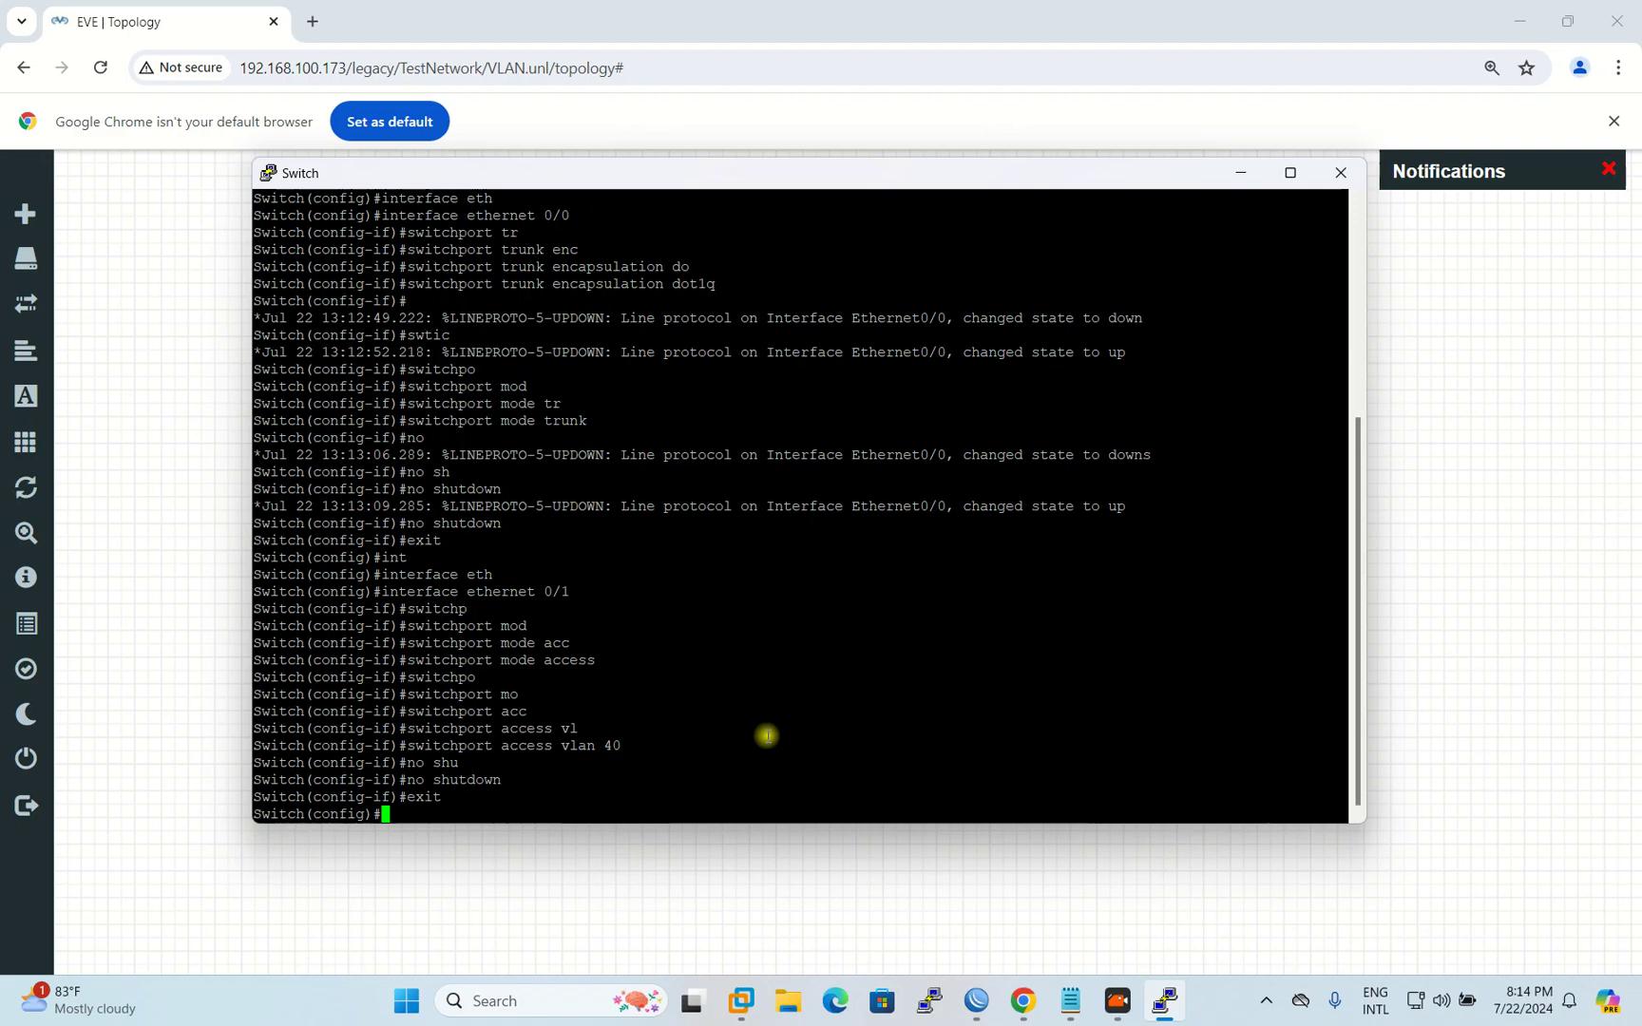
# Step: Enter interface configuration mode for ethernet 0/2, checking the topology for the port leading to Client002
pyautogui.write('inter')
pyautogui.press('Tab')
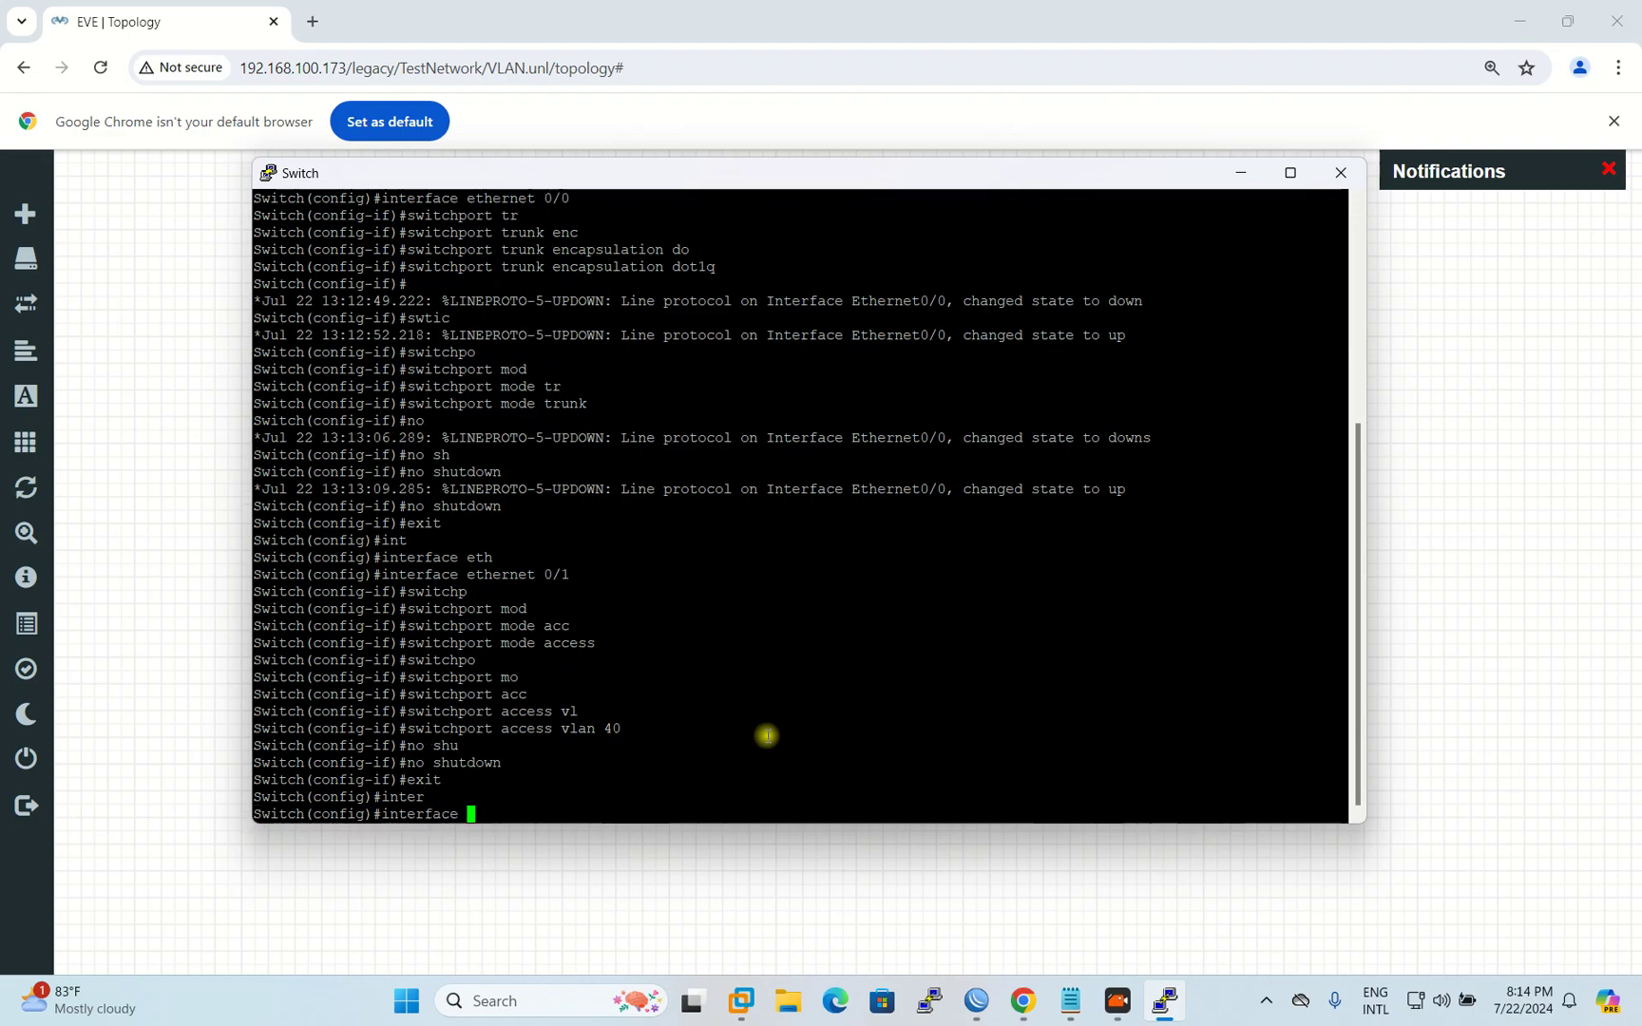
pyautogui.write('et')
pyautogui.press('Tab')
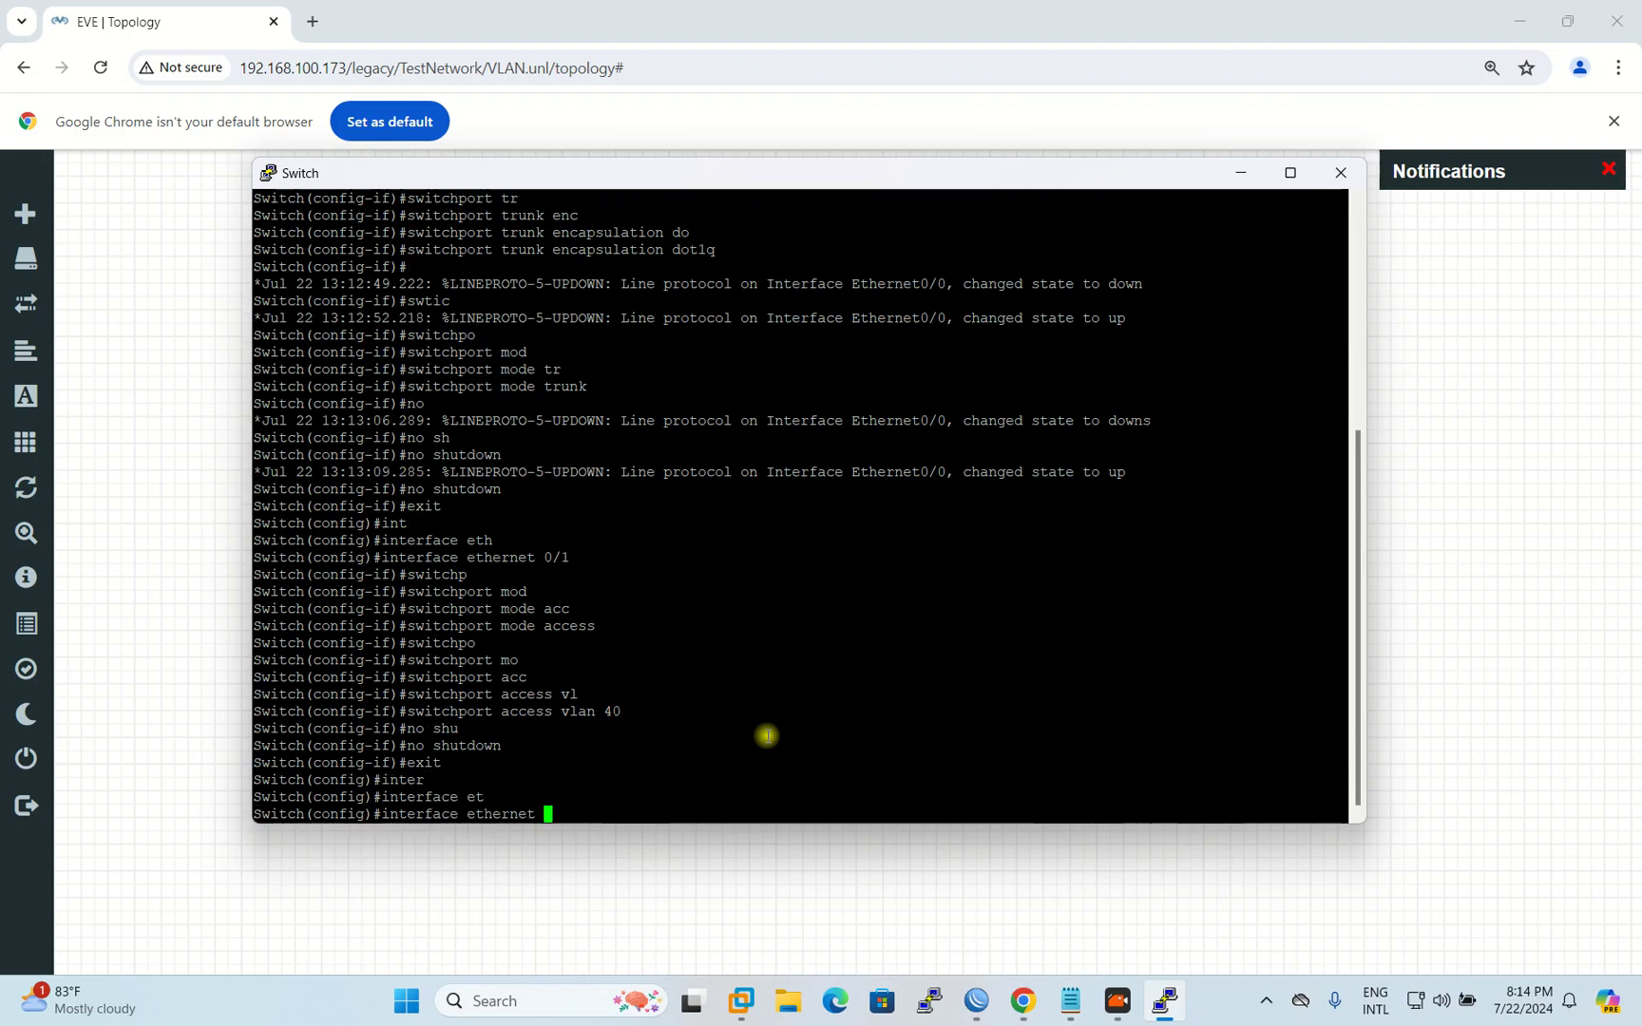
pyautogui.write('0/2')
pyautogui.click(929, 7)
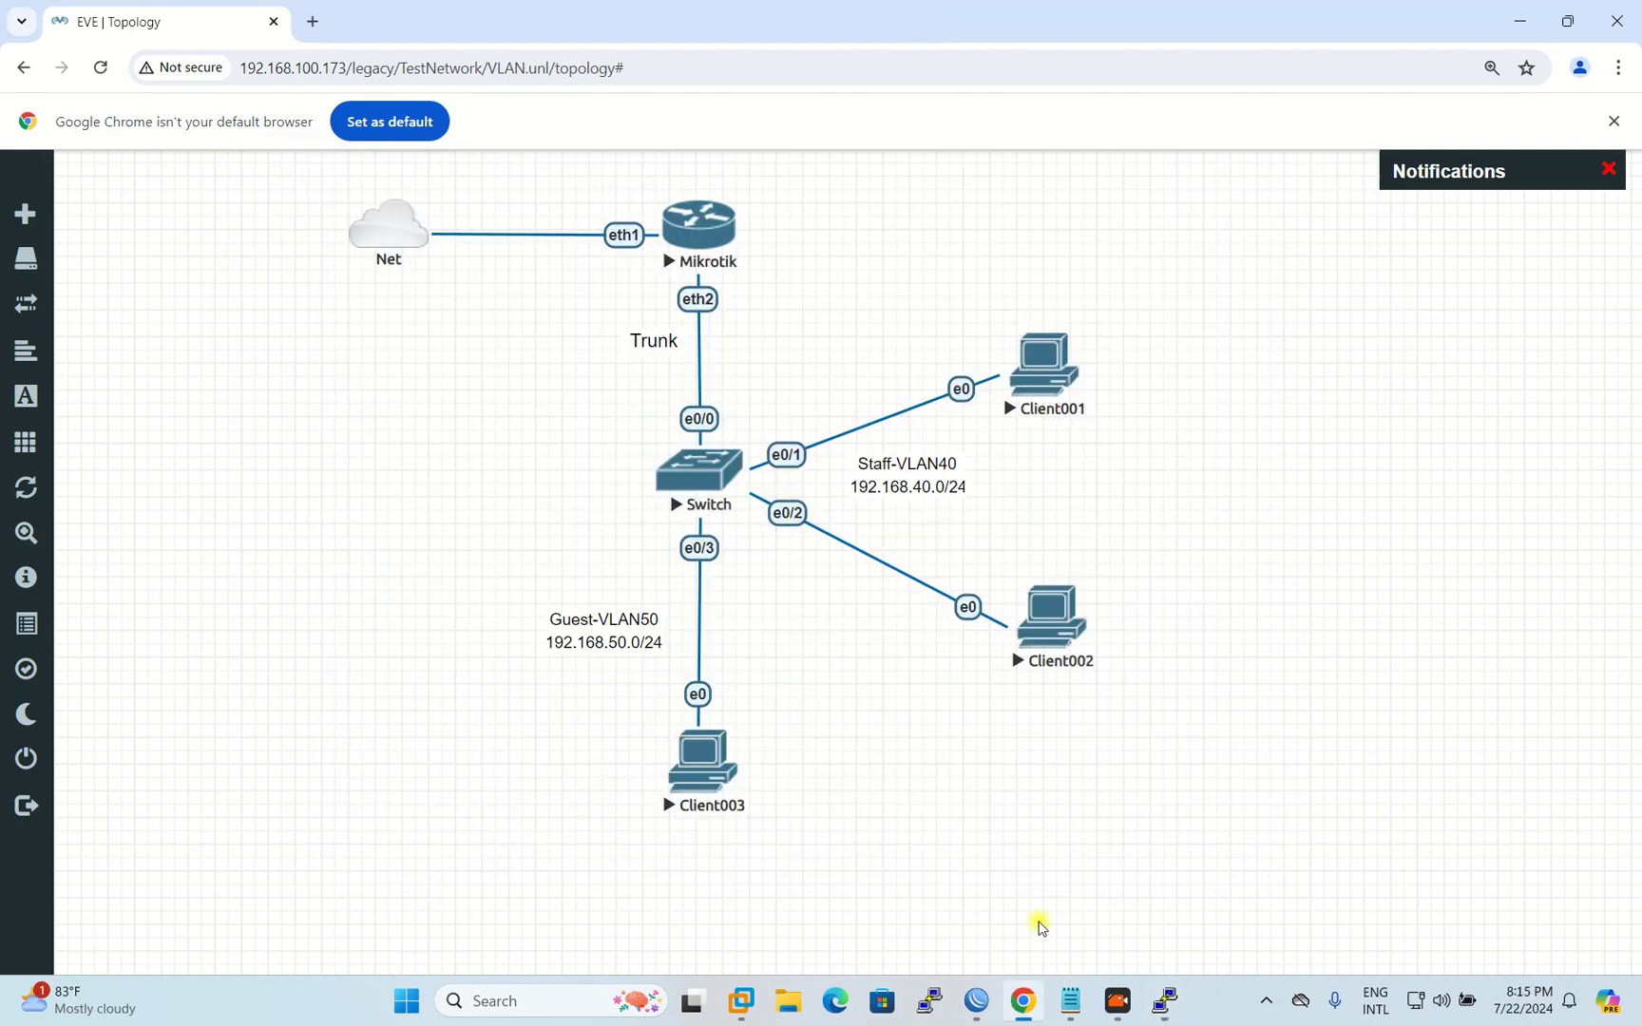
pyautogui.click(1165, 1001)
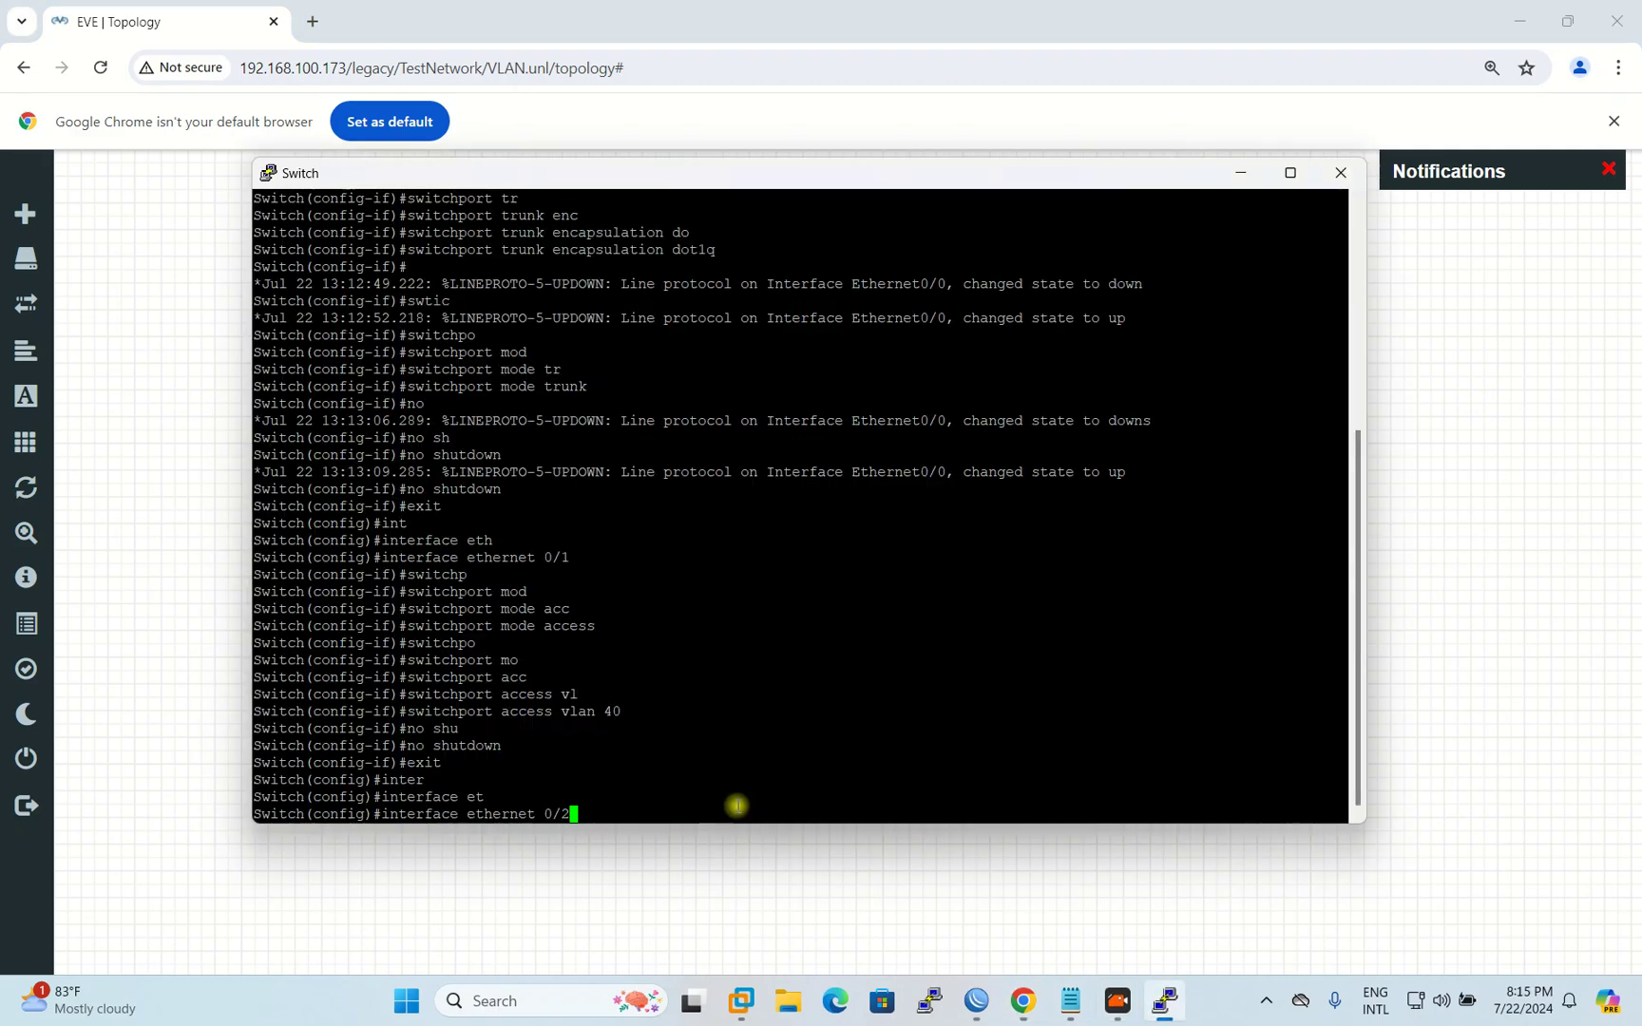
pyautogui.press('Return')
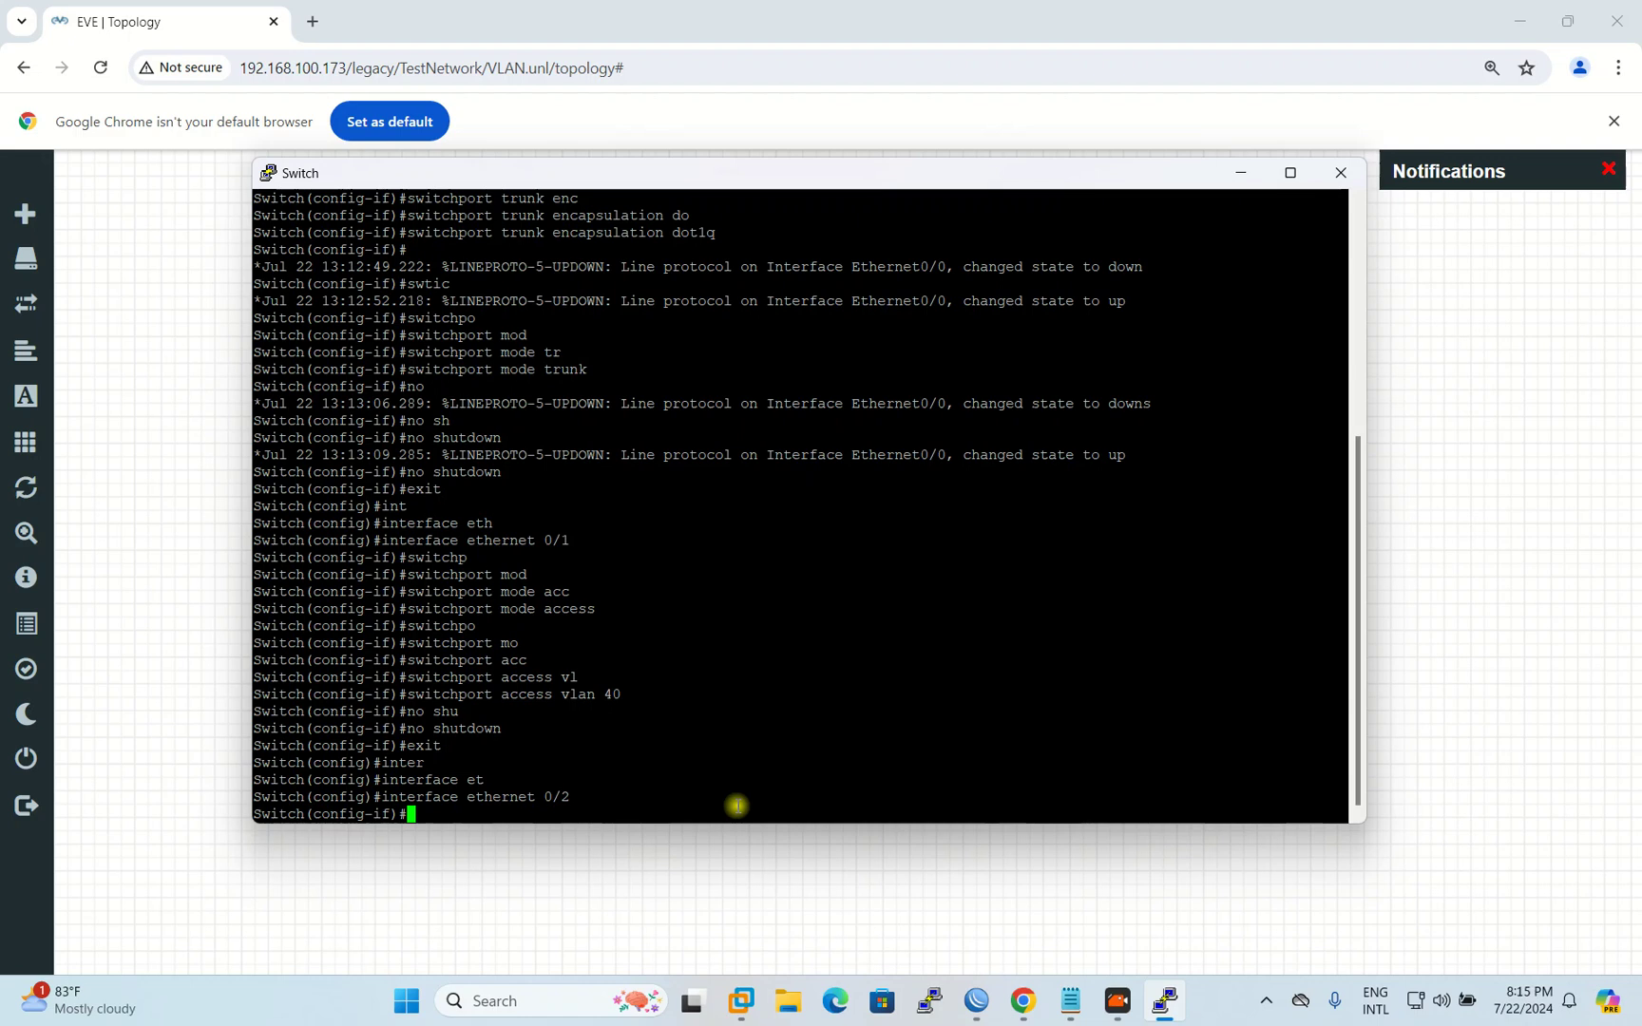
# Step: Set the switchport mode of ethernet 0/2 to access
pyautogui.write('switchpor')
pyautogui.press('Tab')
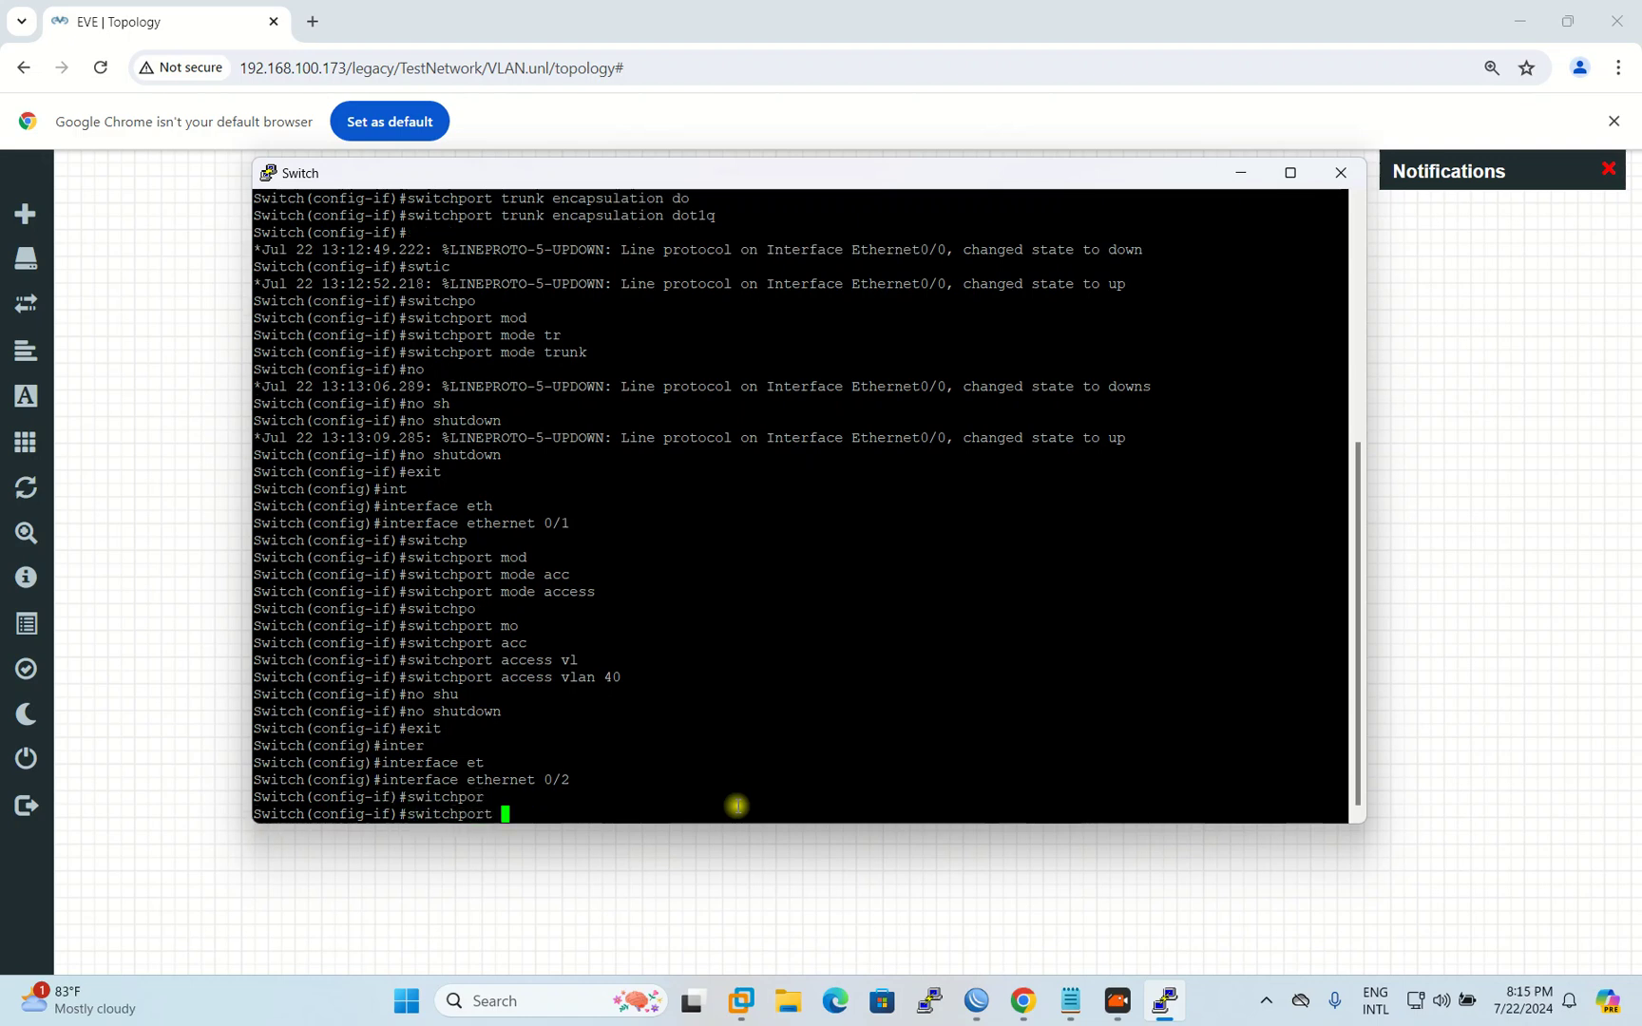
pyautogui.write('mo')
pyautogui.press('Tab')
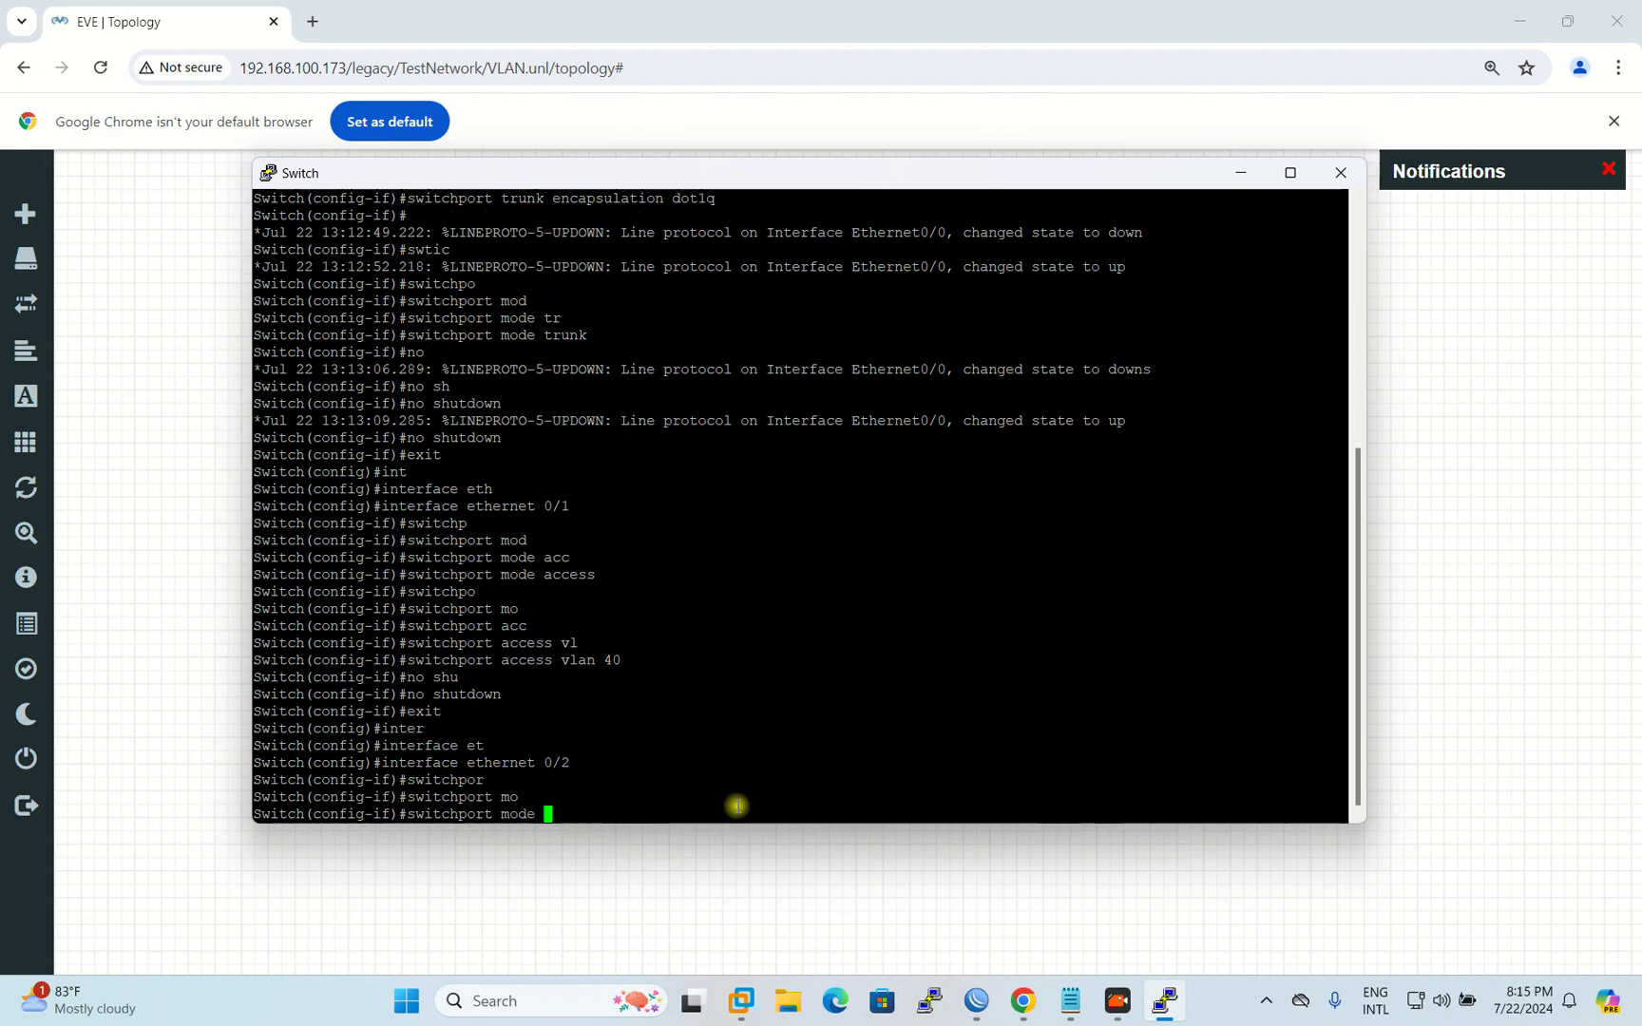
pyautogui.write('ac')
pyautogui.press('Tab')
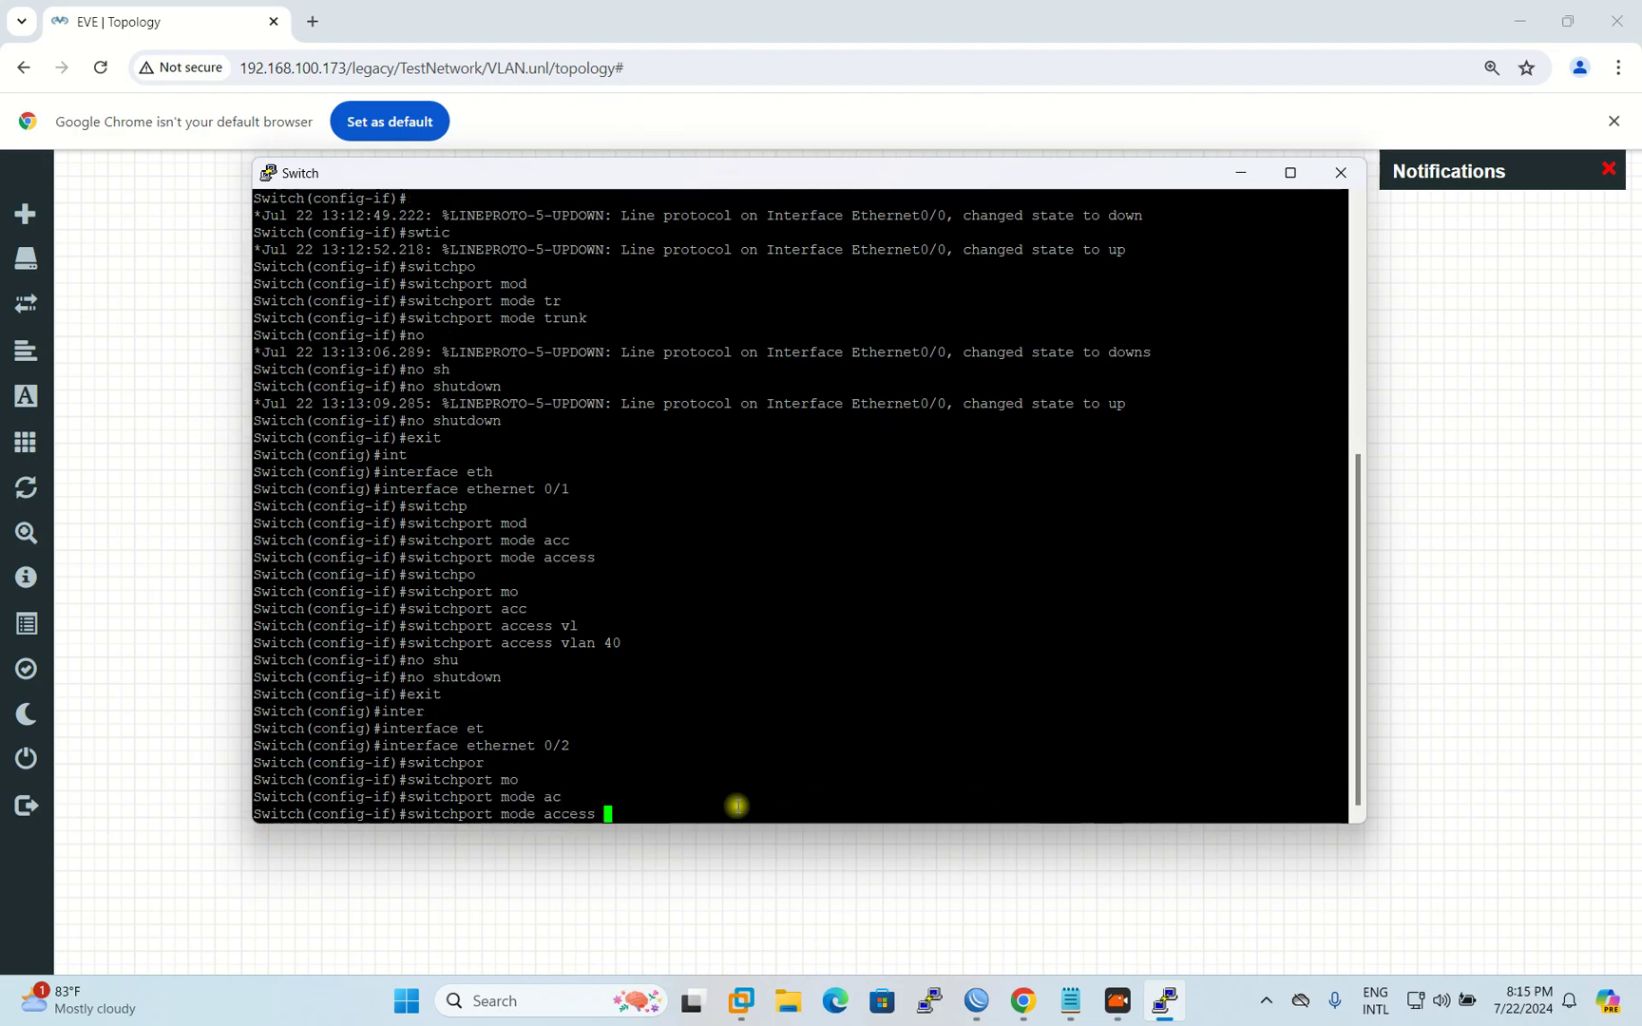
pyautogui.press('Return')
# Step: Assign ethernet 0/2 to access VLAN 40
pyautogui.write('swi')
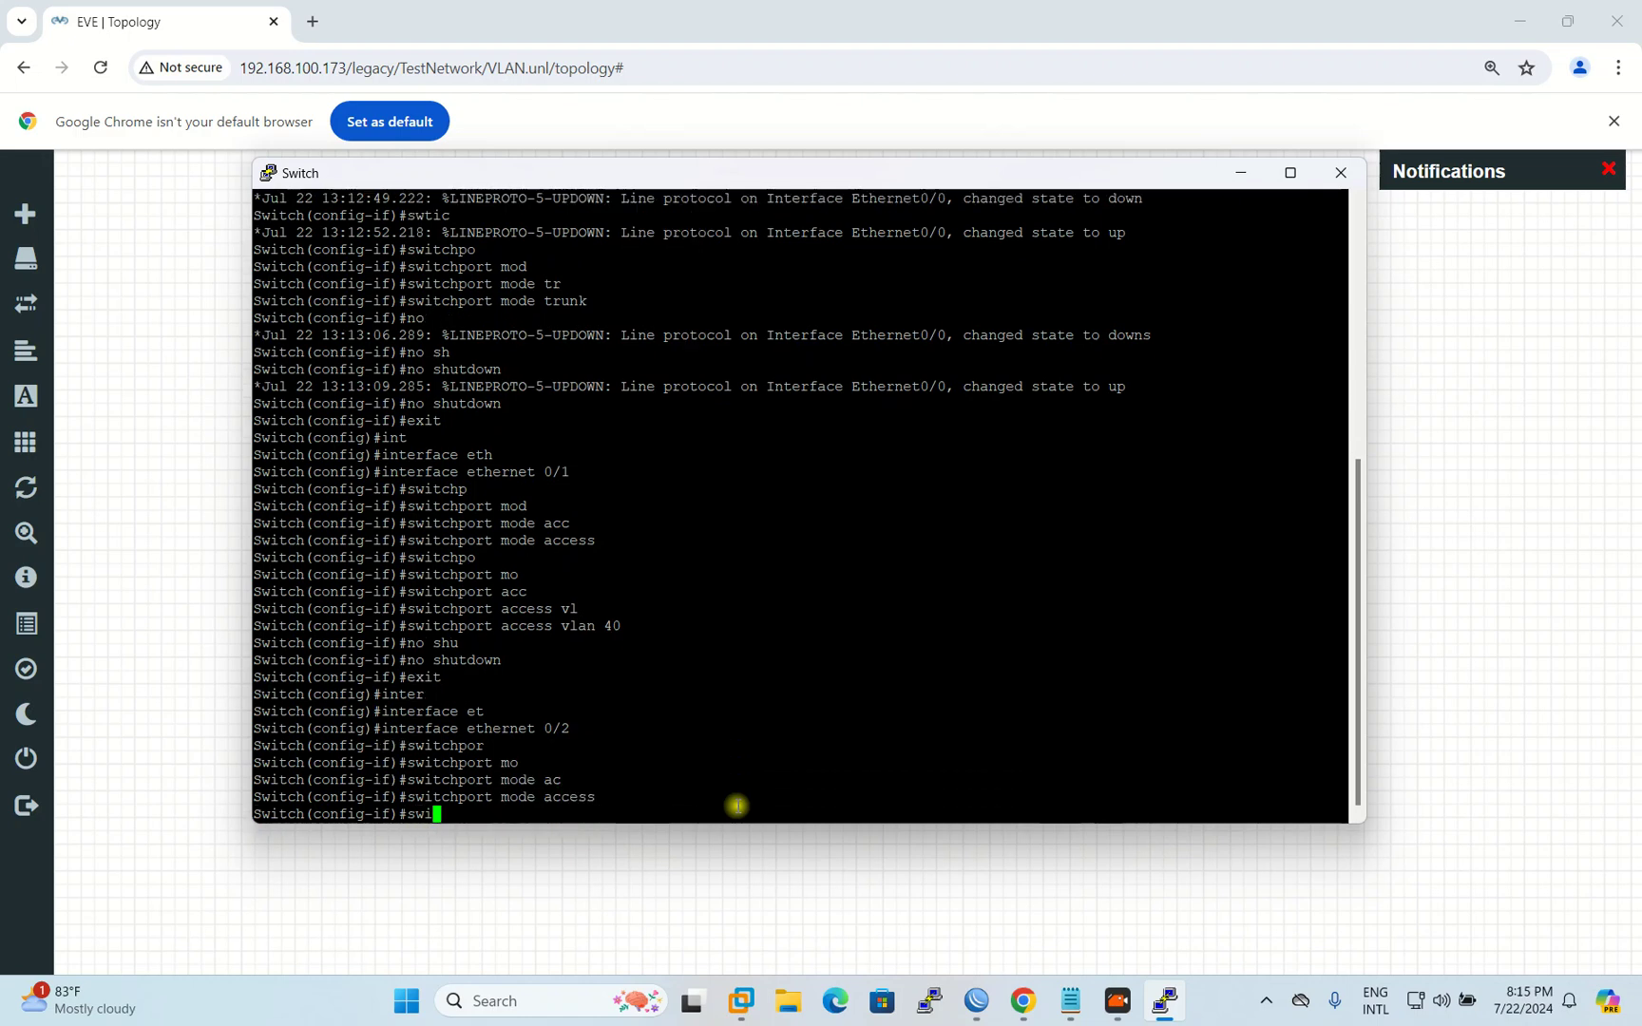
pyautogui.write('tchpor')
pyautogui.press('Tab')
pyautogui.write('acc')
pyautogui.press('Tab')
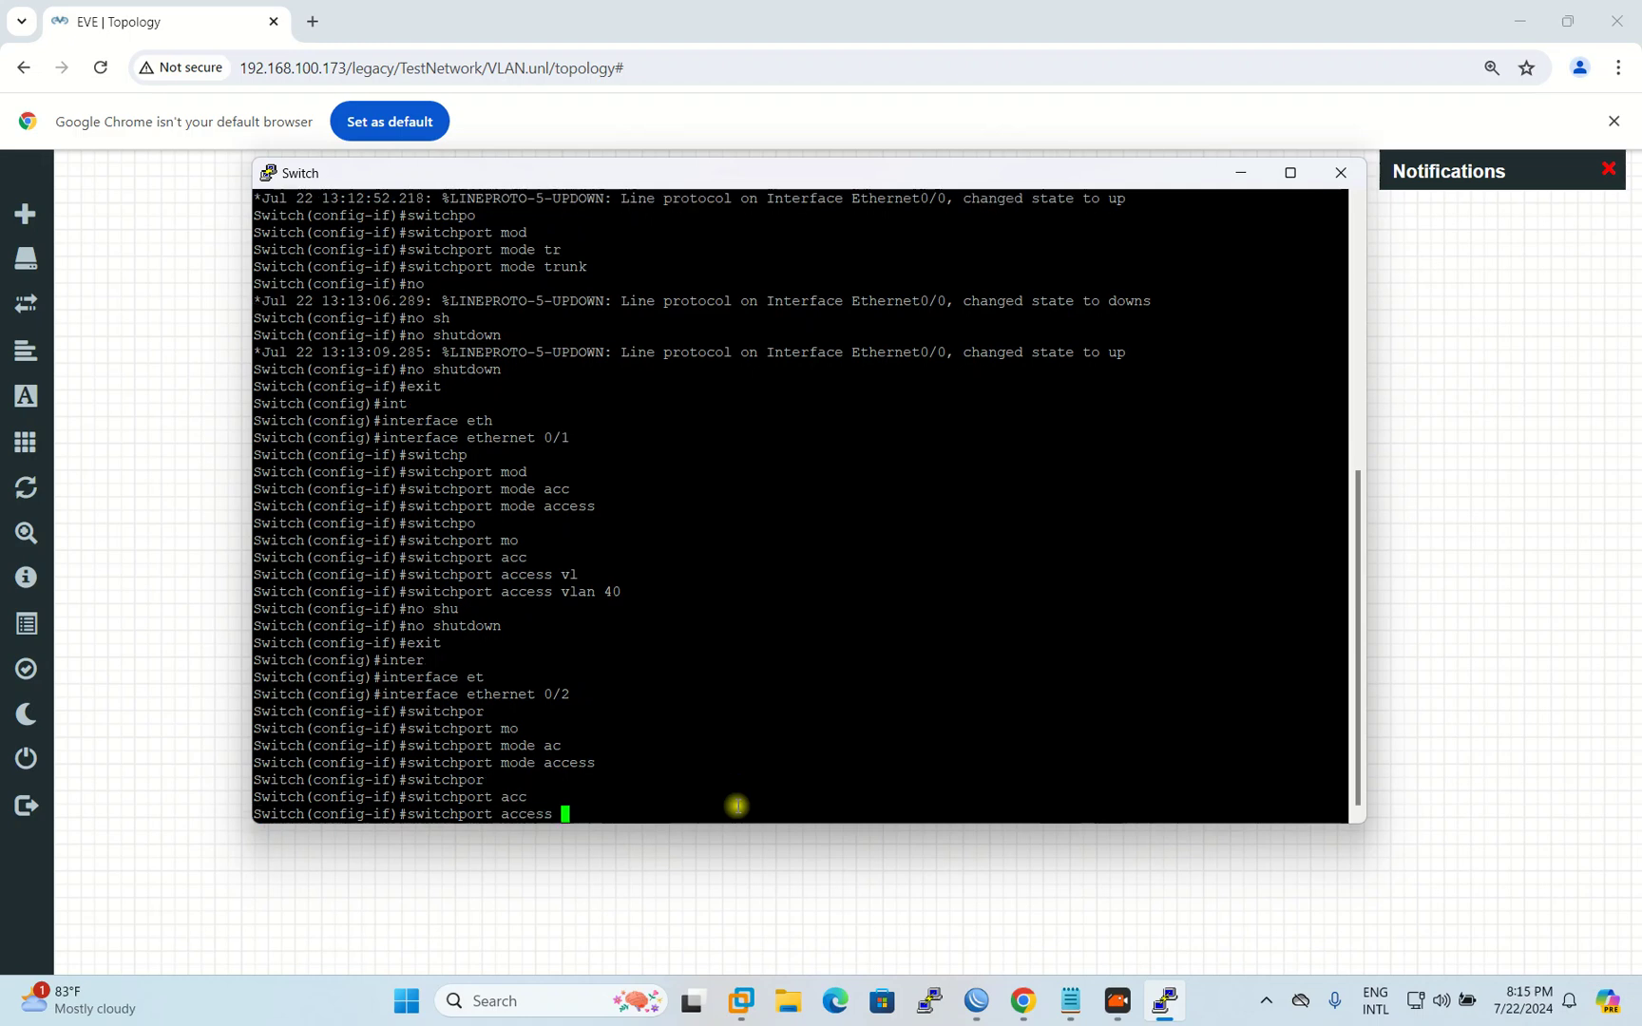
pyautogui.write('vla')
pyautogui.press('Tab')
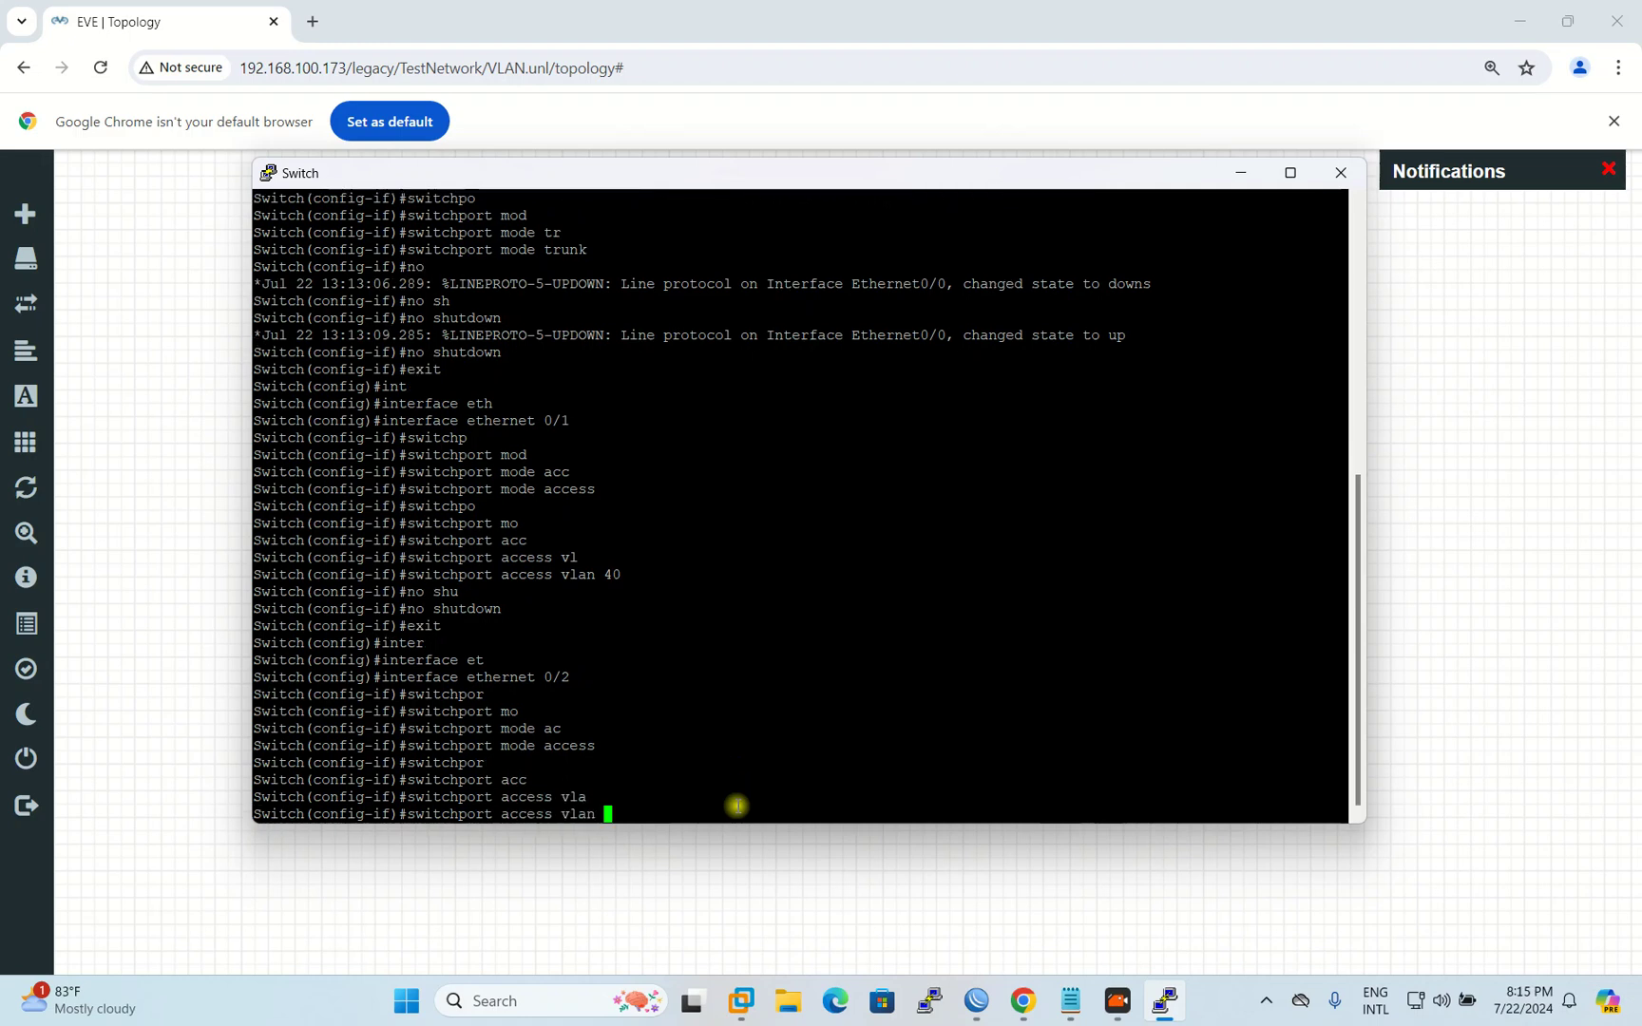
pyautogui.write('40')
pyautogui.press('Return')
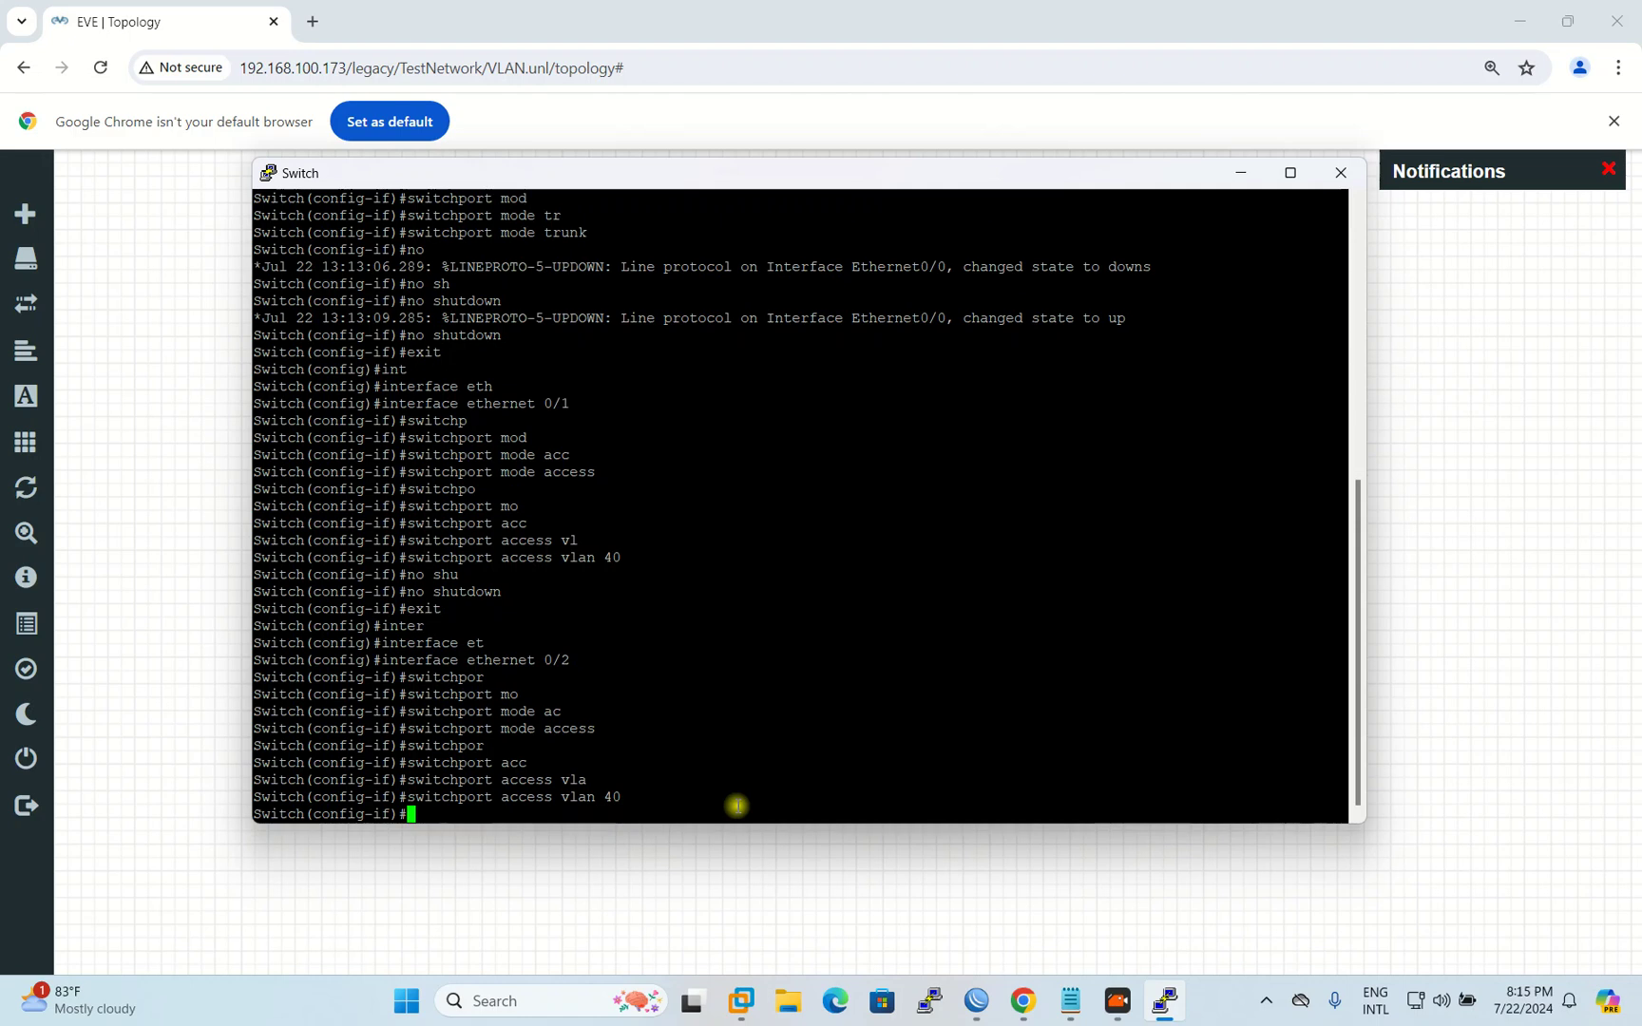
# Step: Enable ethernet 0/2 with no shutdown and exit its interface configuration
pyautogui.write('not sh')
pyautogui.press('Tab')
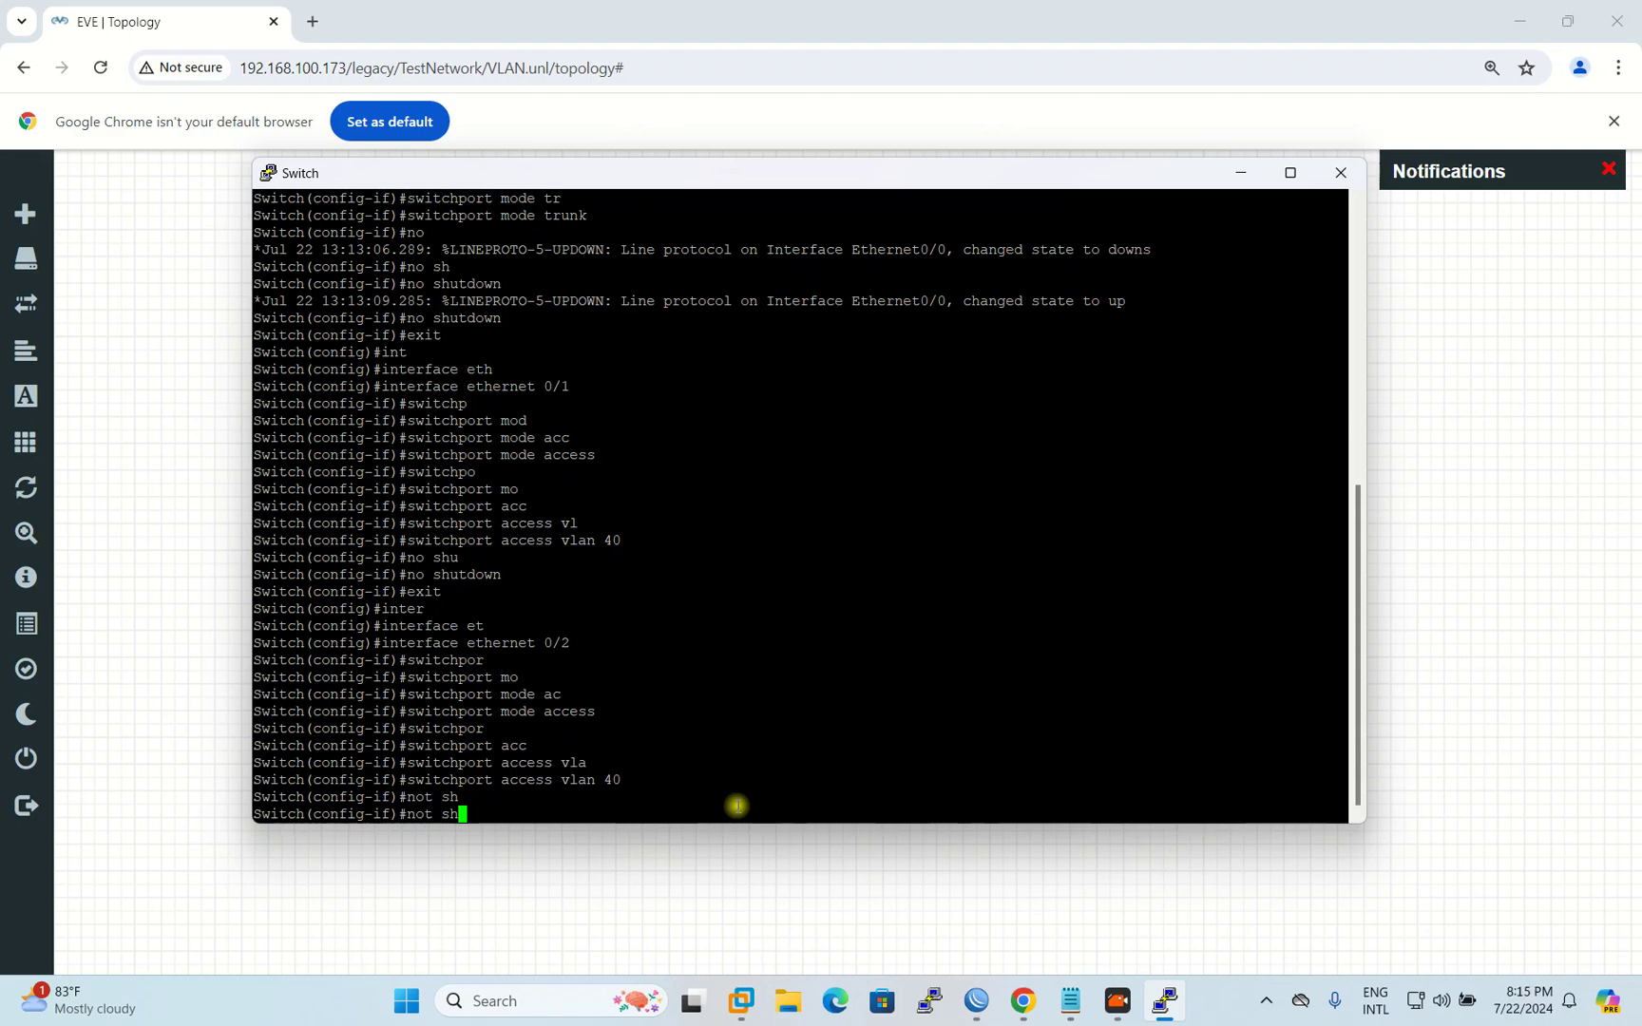
pyautogui.press('BackSpace')
pyautogui.press('BackSpace')
pyautogui.press('BackSpace')
pyautogui.press('BackSpace')
pyautogui.write('sh')
pyautogui.press('Tab')
pyautogui.press('Return')
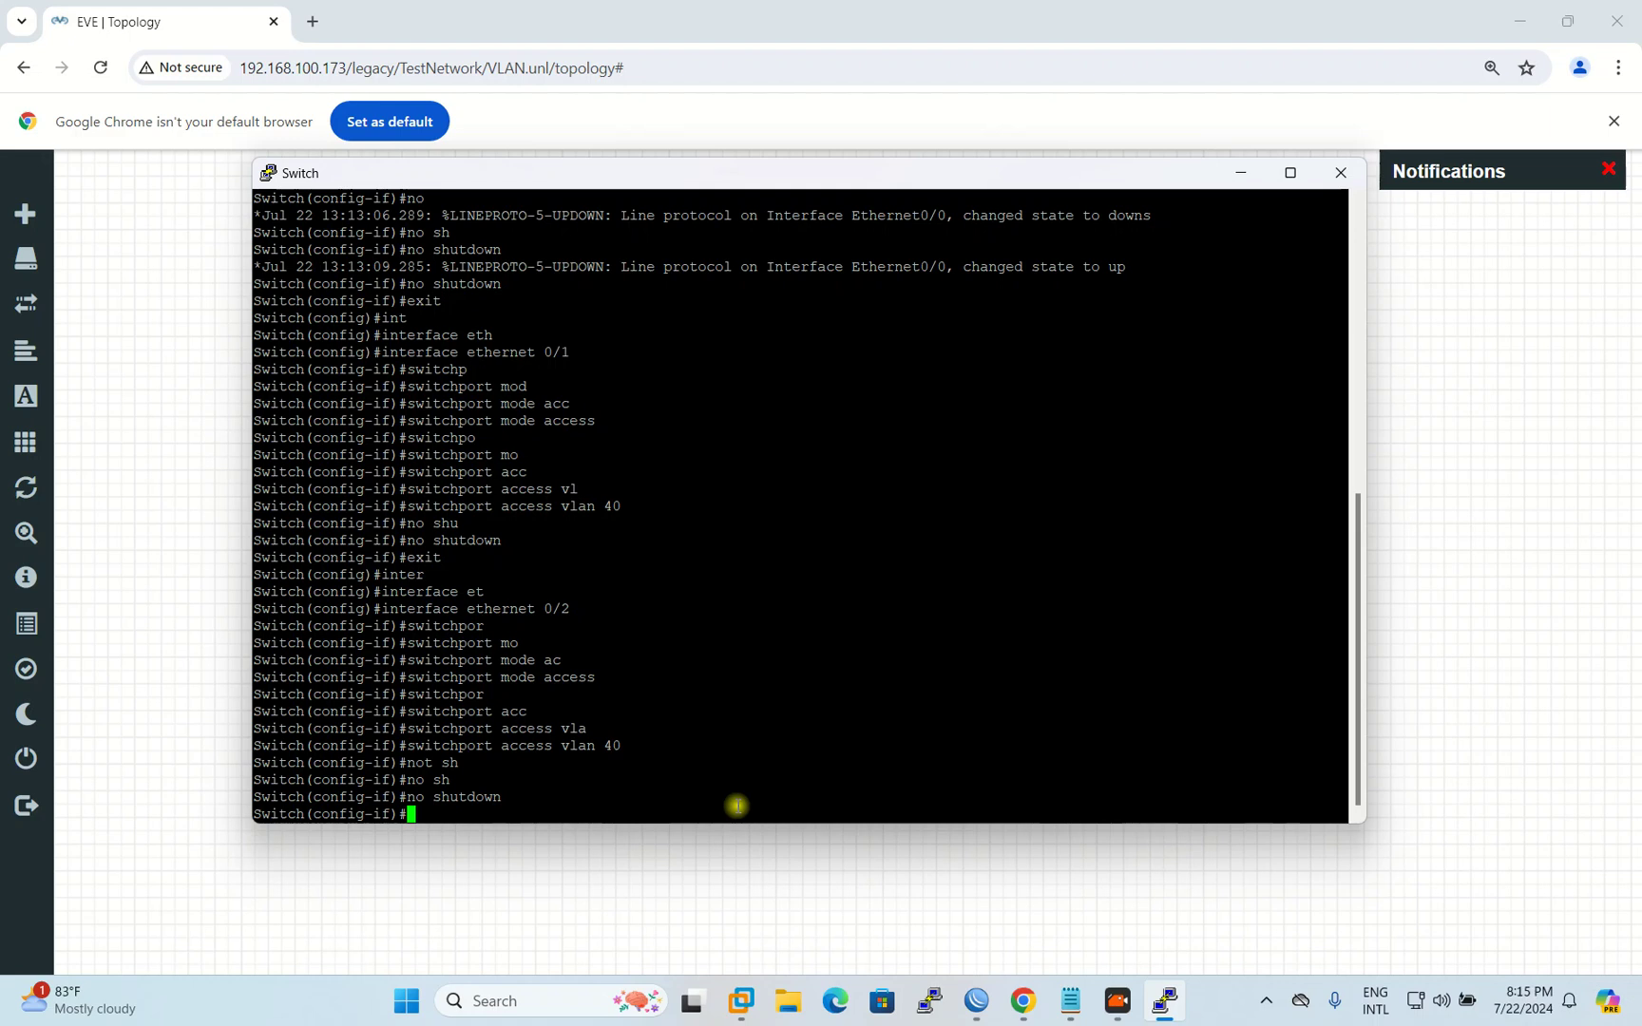
pyautogui.write('exit')
pyautogui.press('Return')
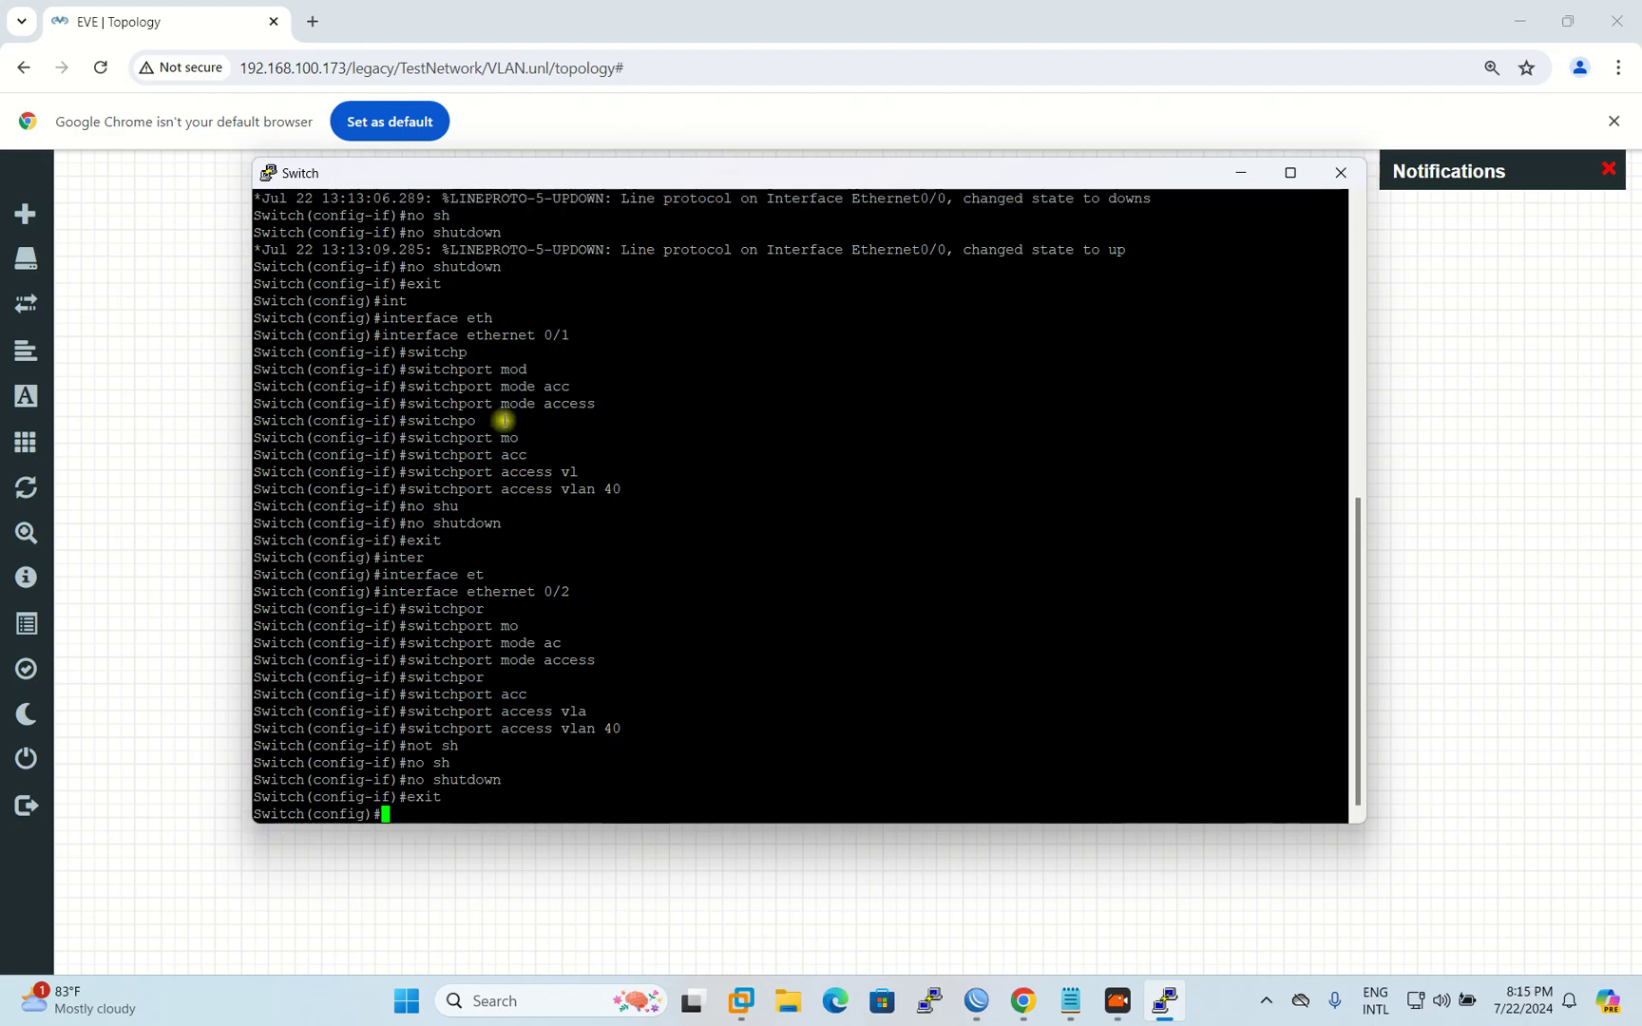
# Step: Check the topology for the switch port leading to Client003 and enter interface configuration mode for ethernet 0/3
pyautogui.click(798, 7)
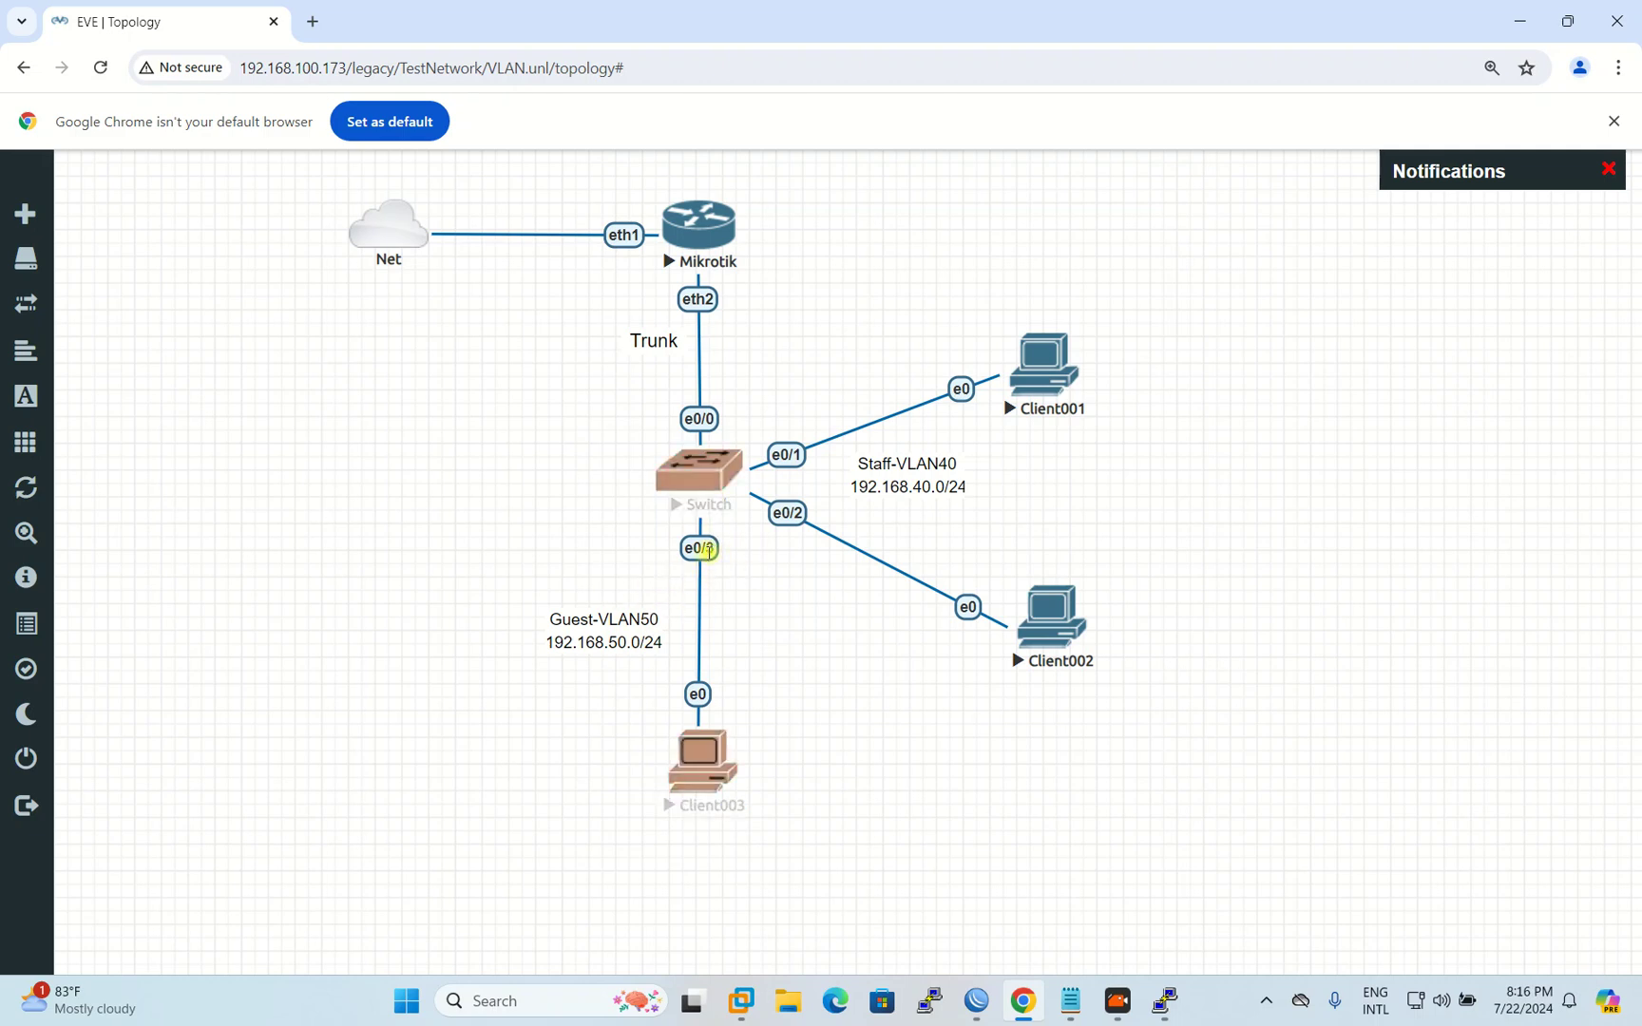
pyautogui.click(1165, 1001)
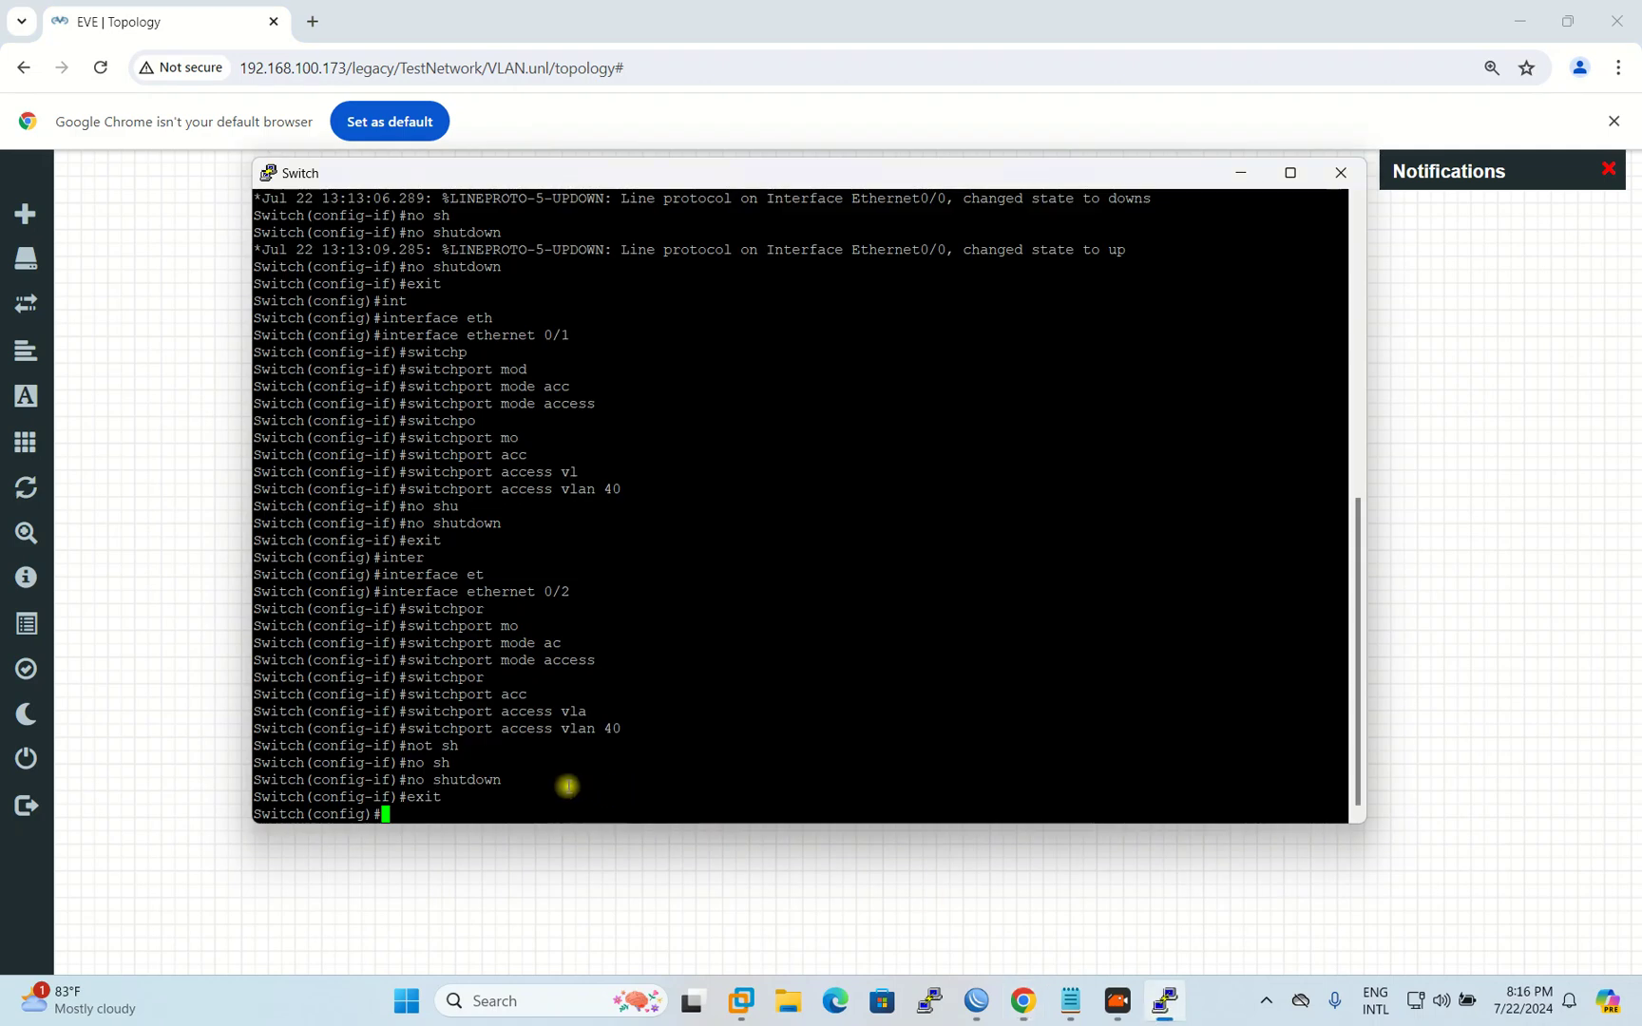
pyautogui.write('in')
pyautogui.press('Tab')
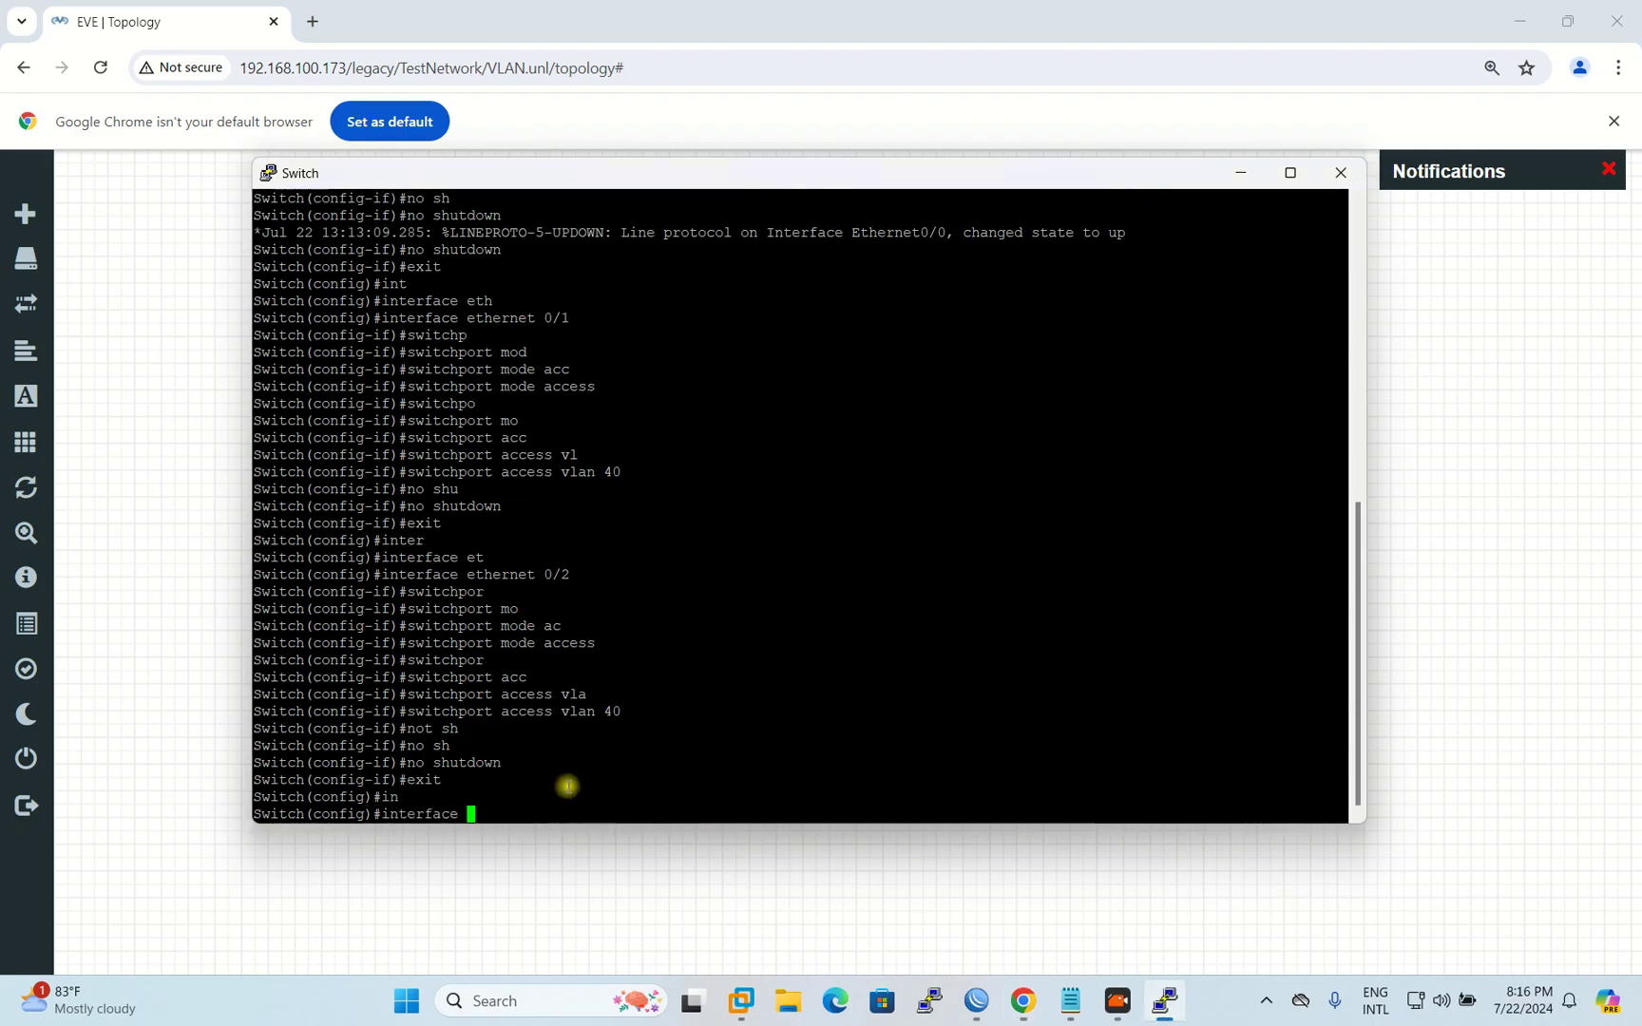
pyautogui.write('eth')
pyautogui.press('Tab')
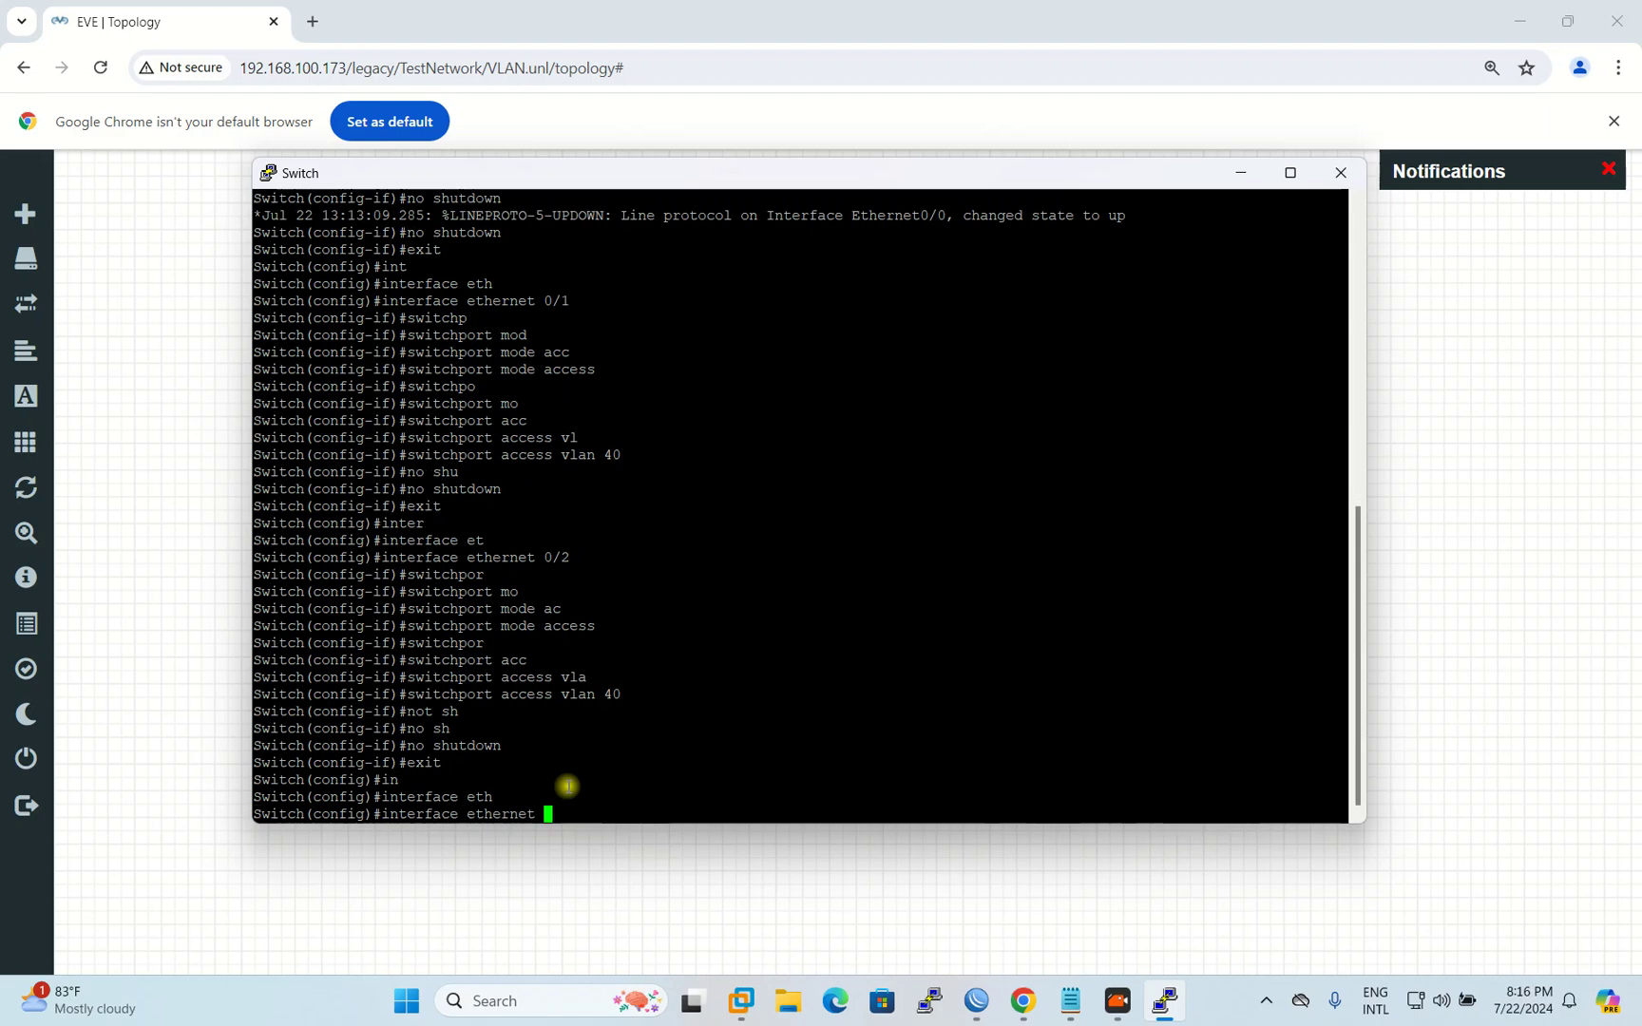
pyautogui.write('0/3')
pyautogui.press('Return')
# Step: Set the switchport mode of ethernet 0/3 to access
pyautogui.write('sw')
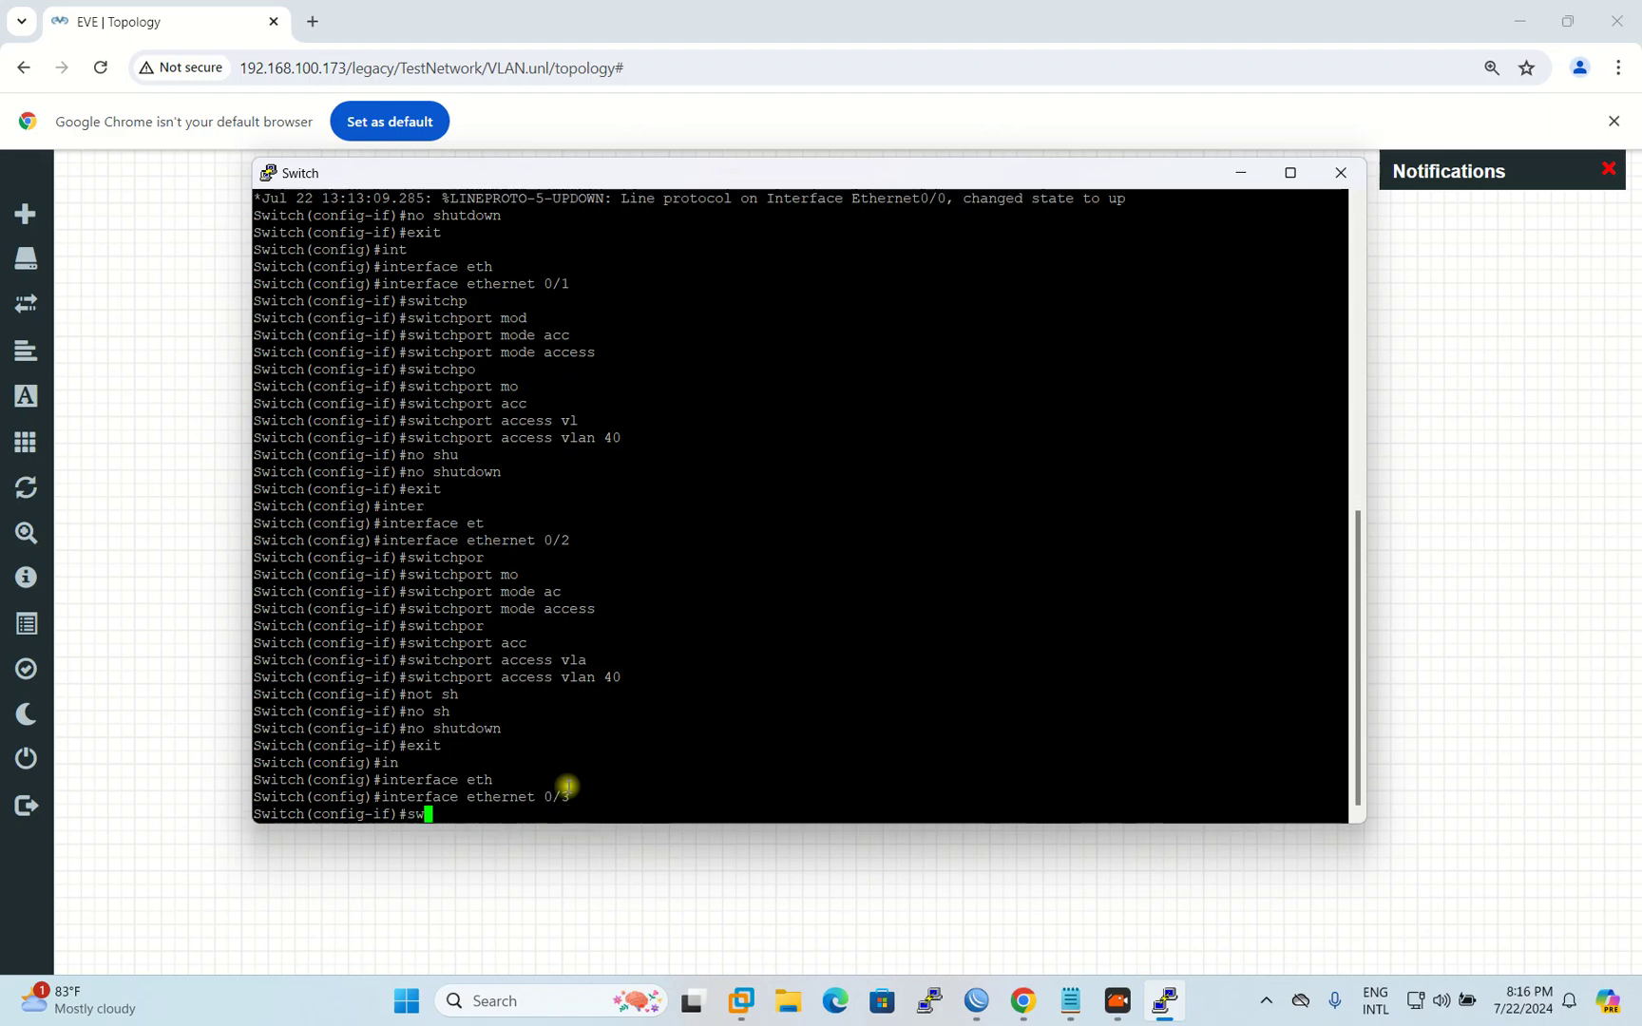
pyautogui.write('itc')
pyautogui.press('Tab')
pyautogui.write('mo')
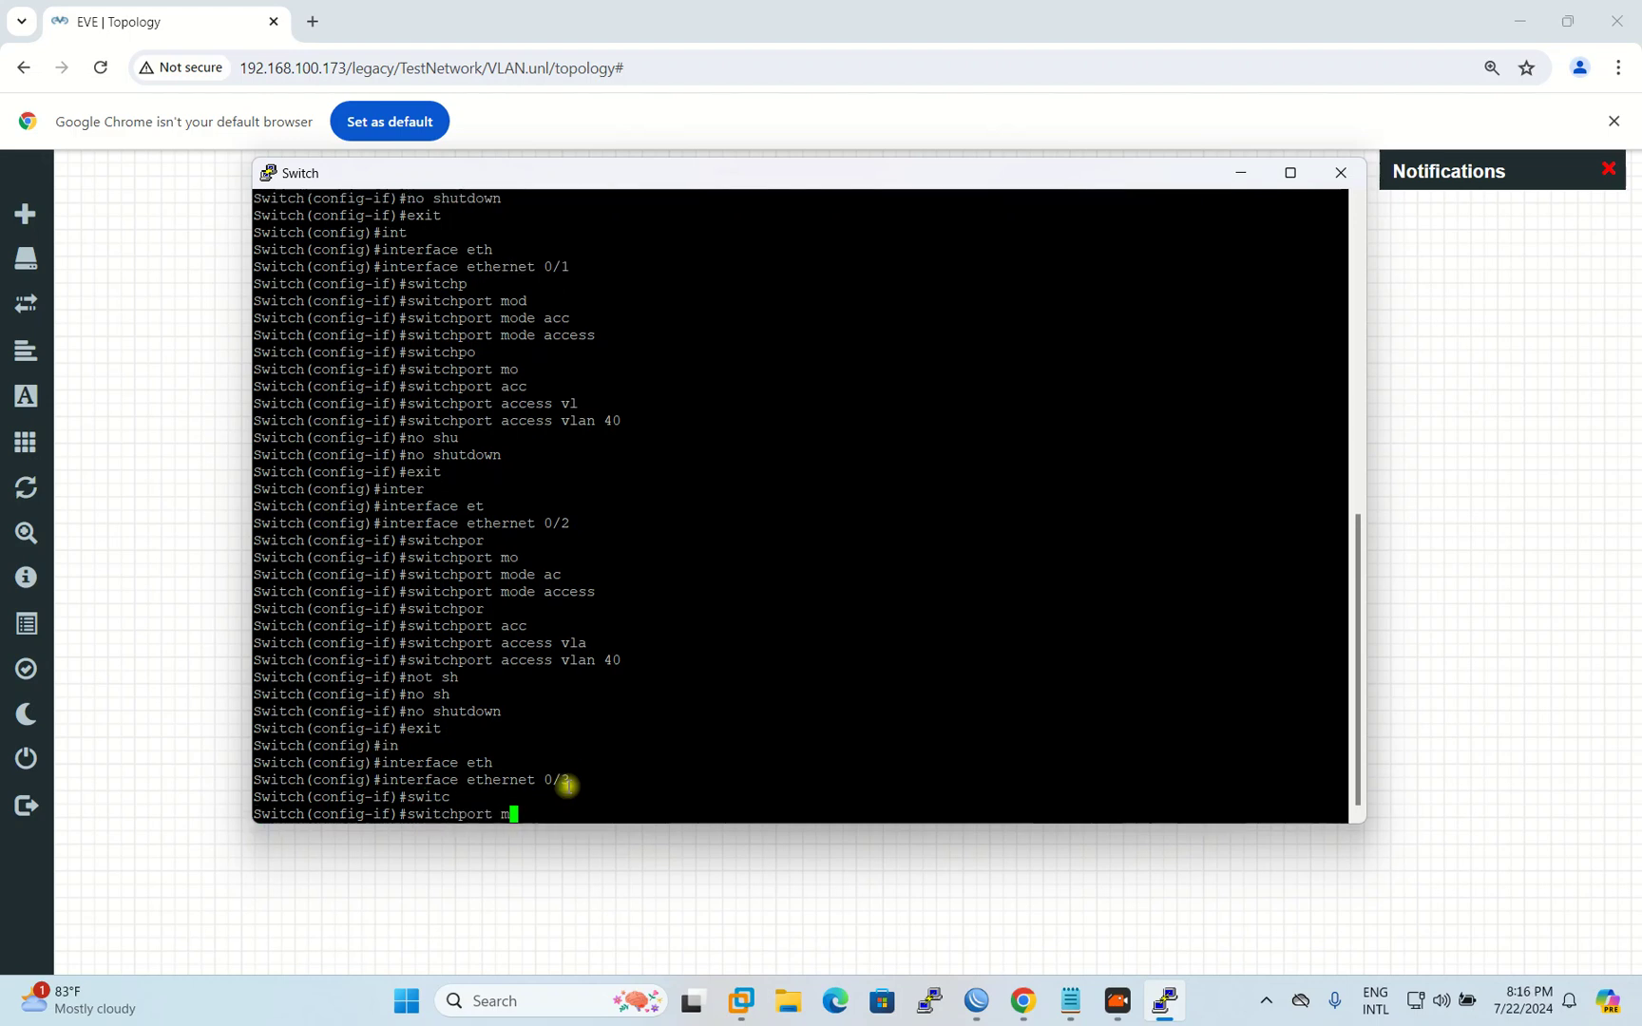
pyautogui.press('Tab')
pyautogui.write('acc')
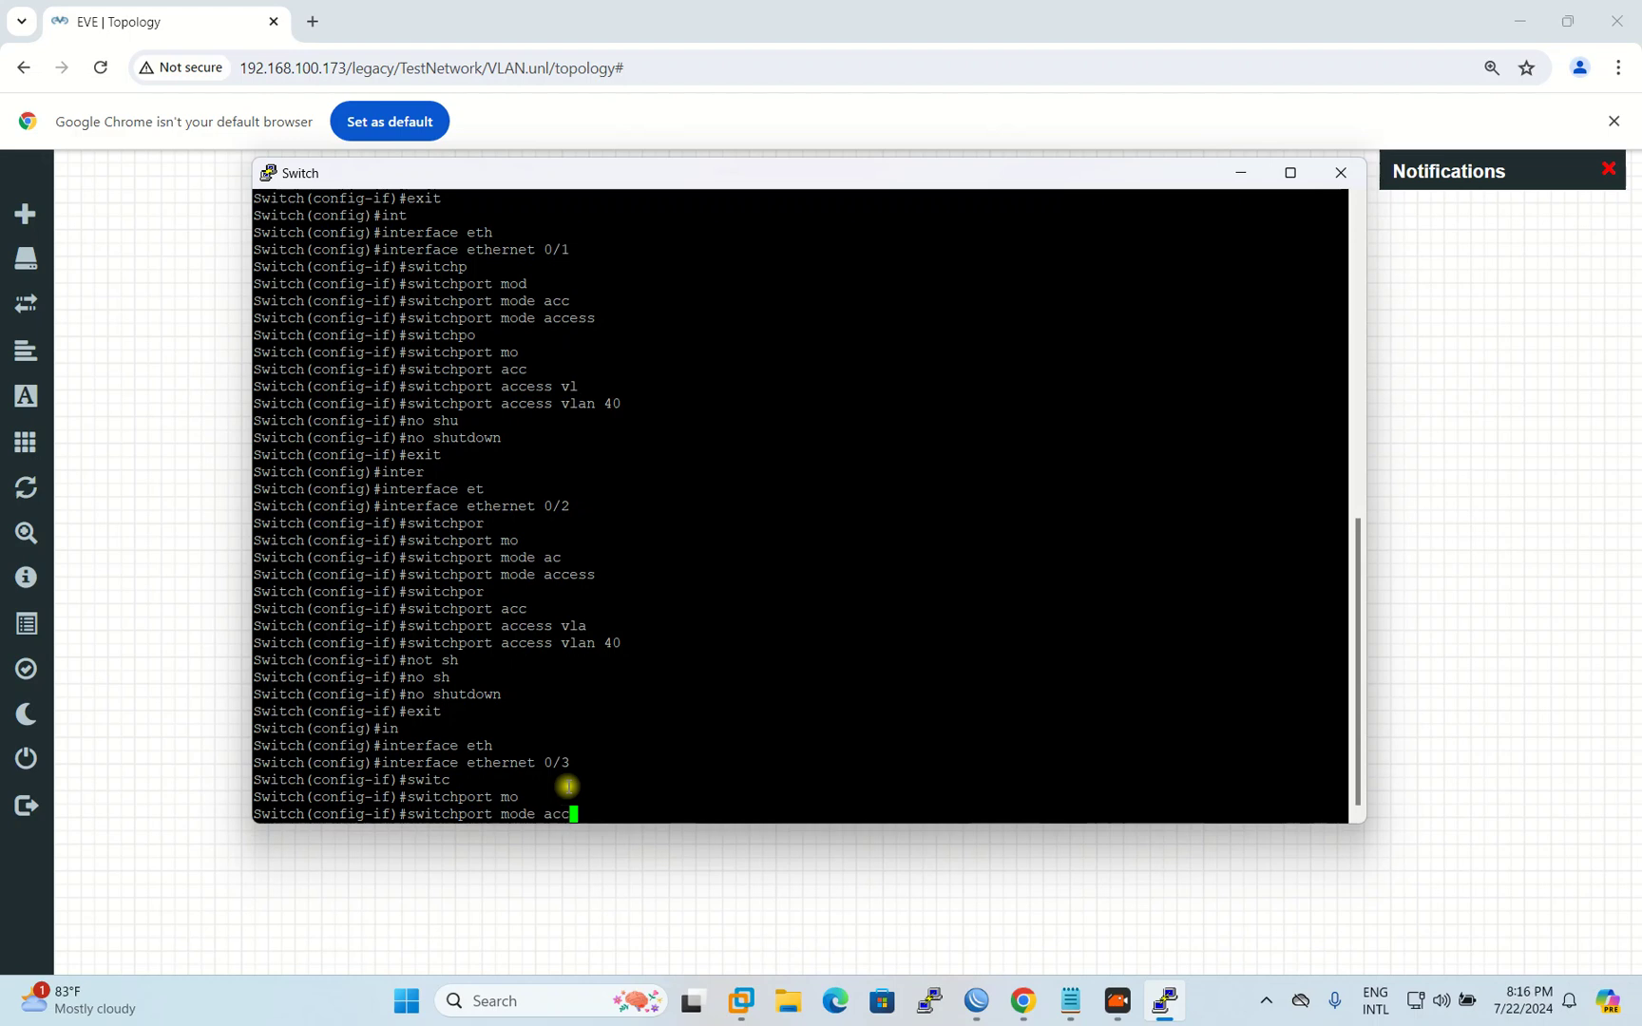
pyautogui.press('Tab')
pyautogui.press('Return')
# Step: Assign ethernet 0/3 to access VLAN 50
pyautogui.write('swit')
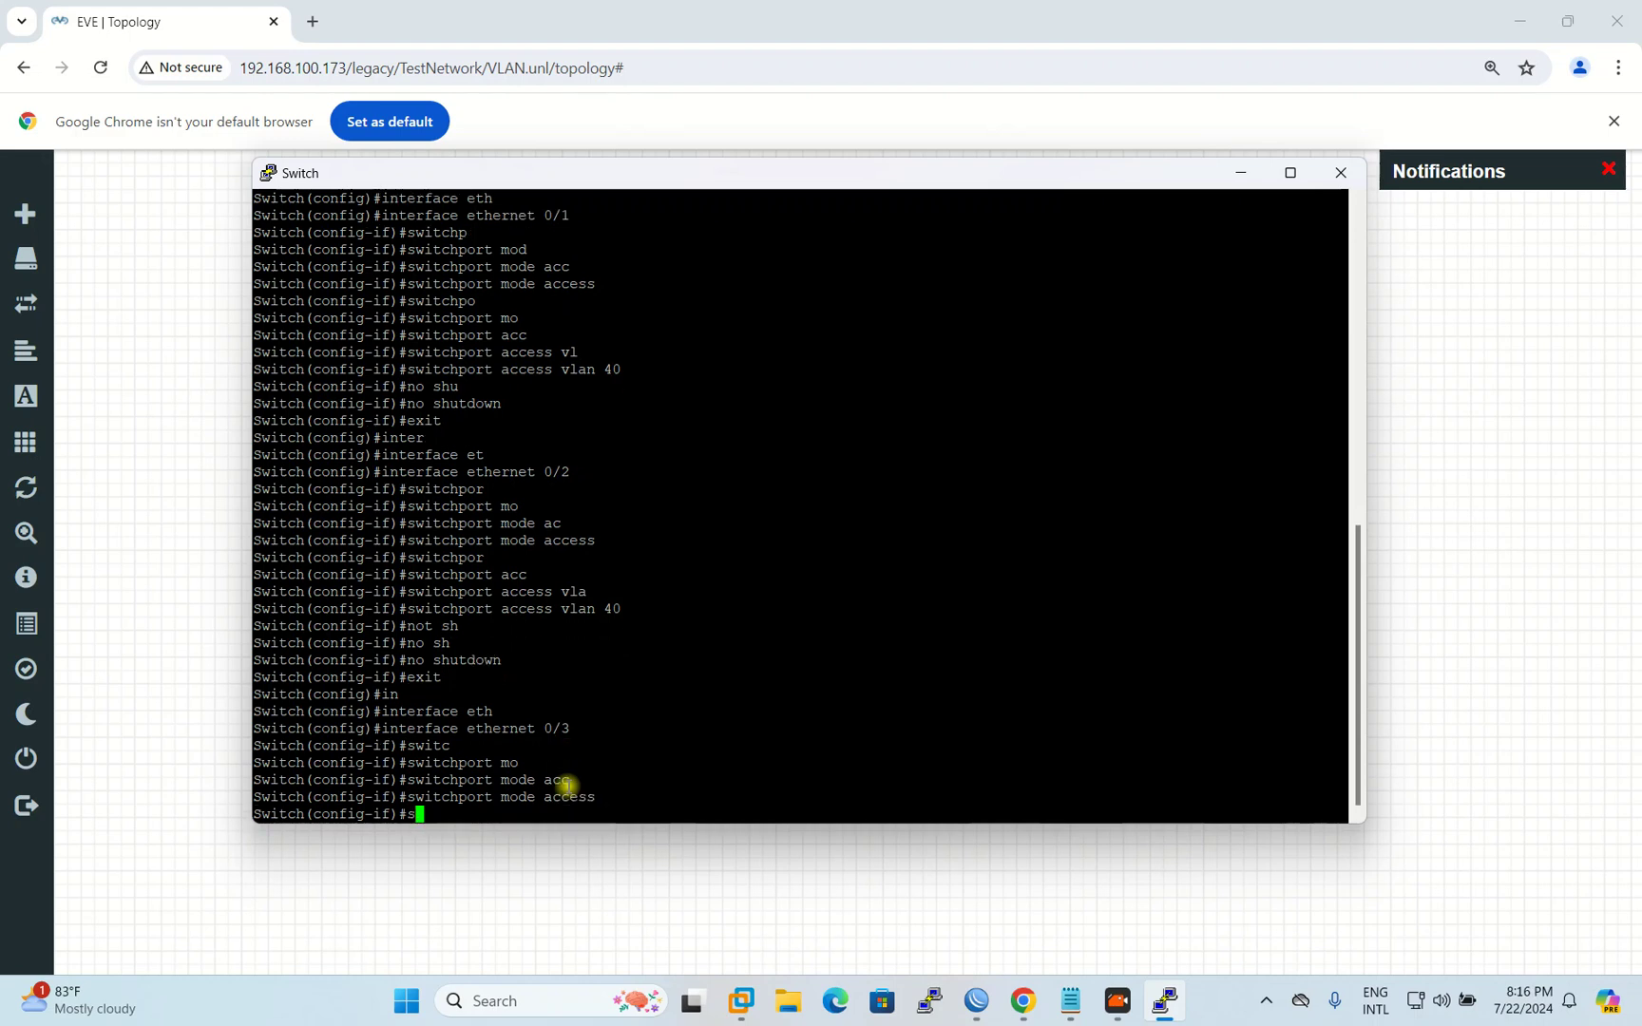
pyautogui.write('ch')
pyautogui.press('Tab')
pyautogui.write('a')
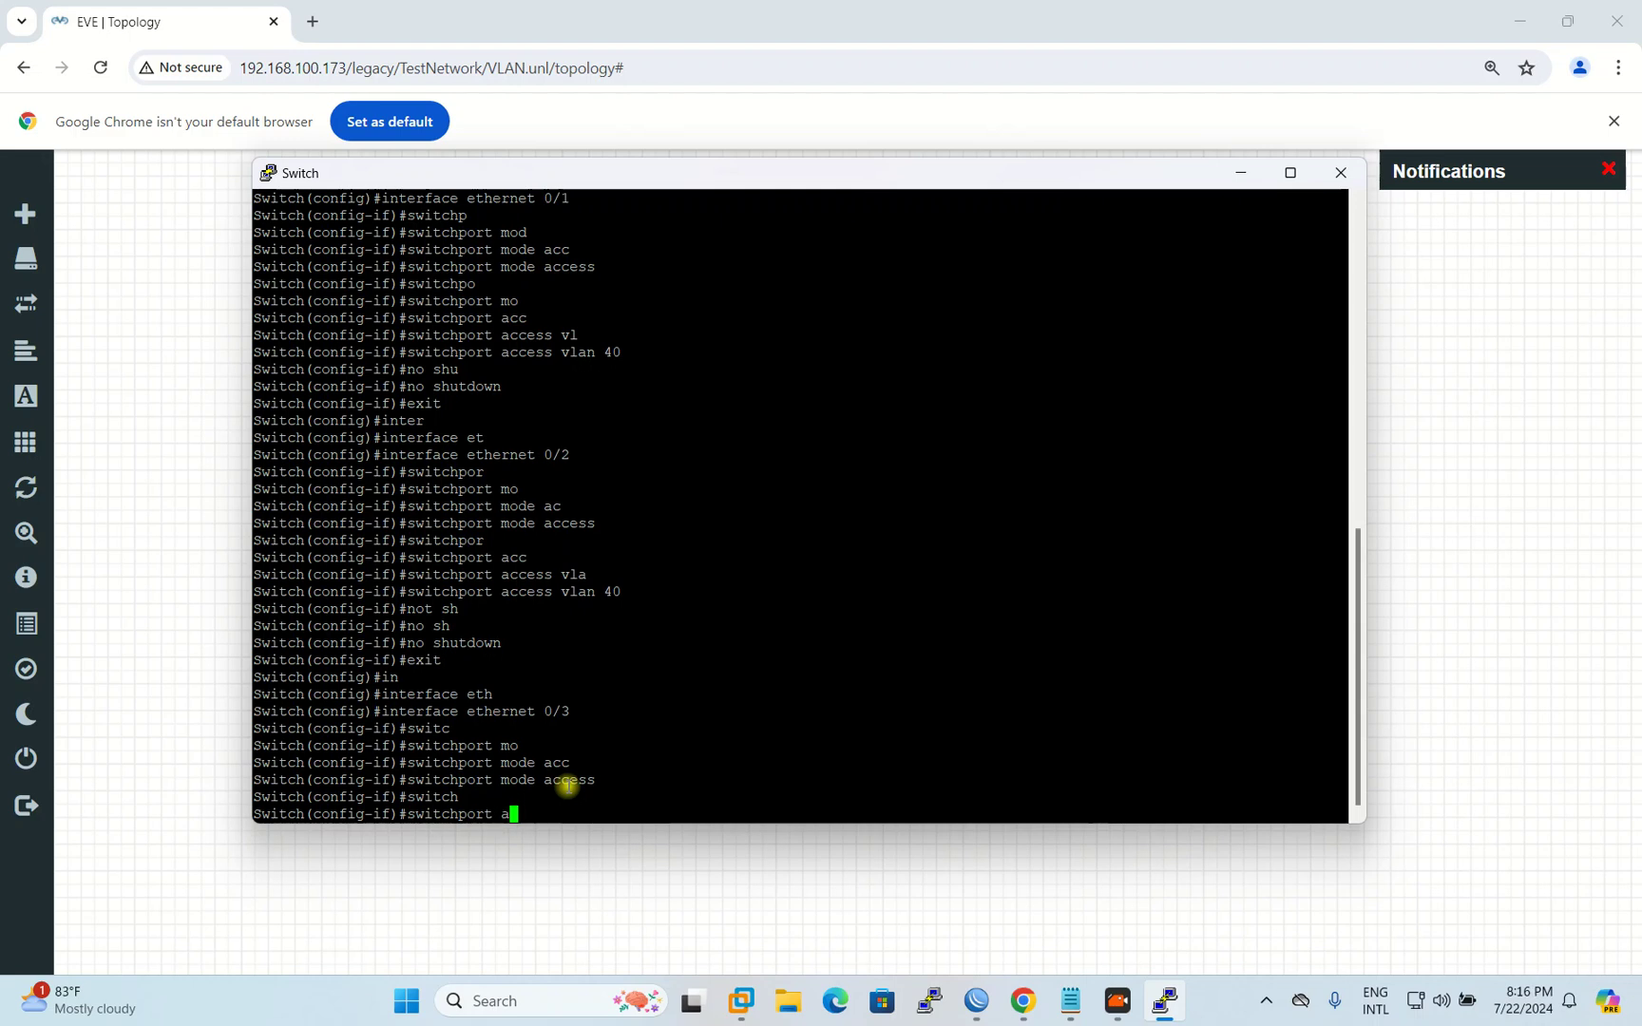
pyautogui.write('cc')
pyautogui.press('Tab')
pyautogui.write('vl')
pyautogui.press('Tab')
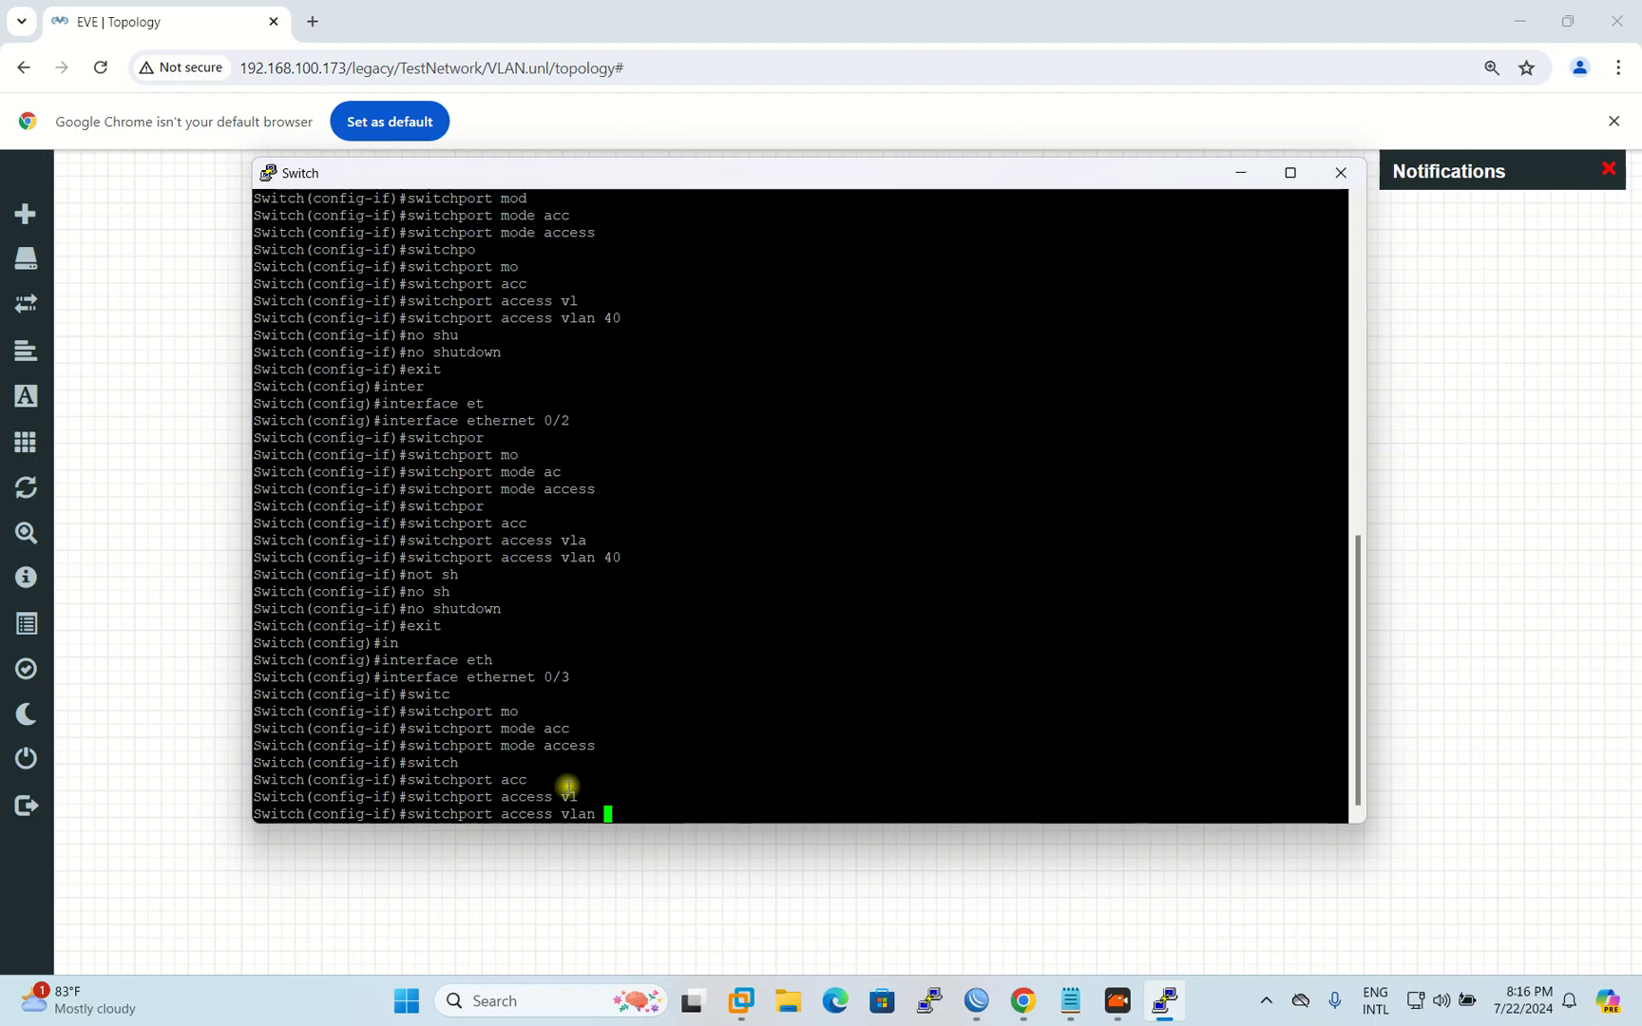
pyautogui.write('50')
pyautogui.press('Return')
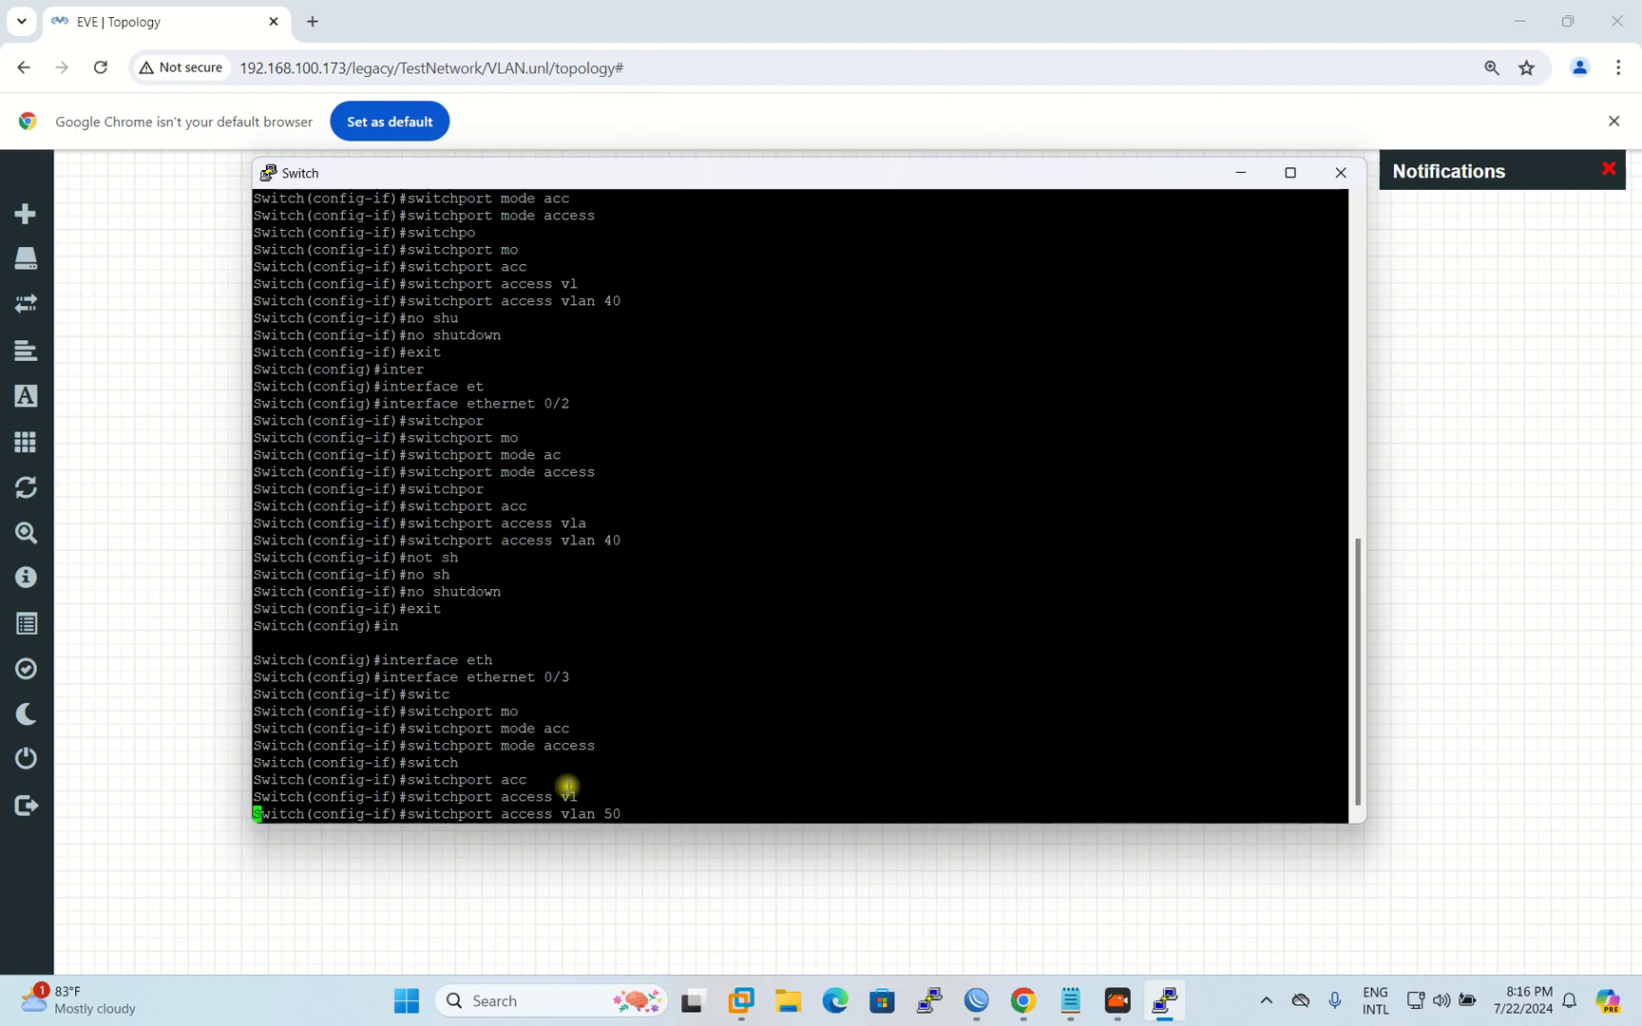
# Step: Enable ethernet 0/3 with no shutdown and exit its interface configuration
pyautogui.write('no su')
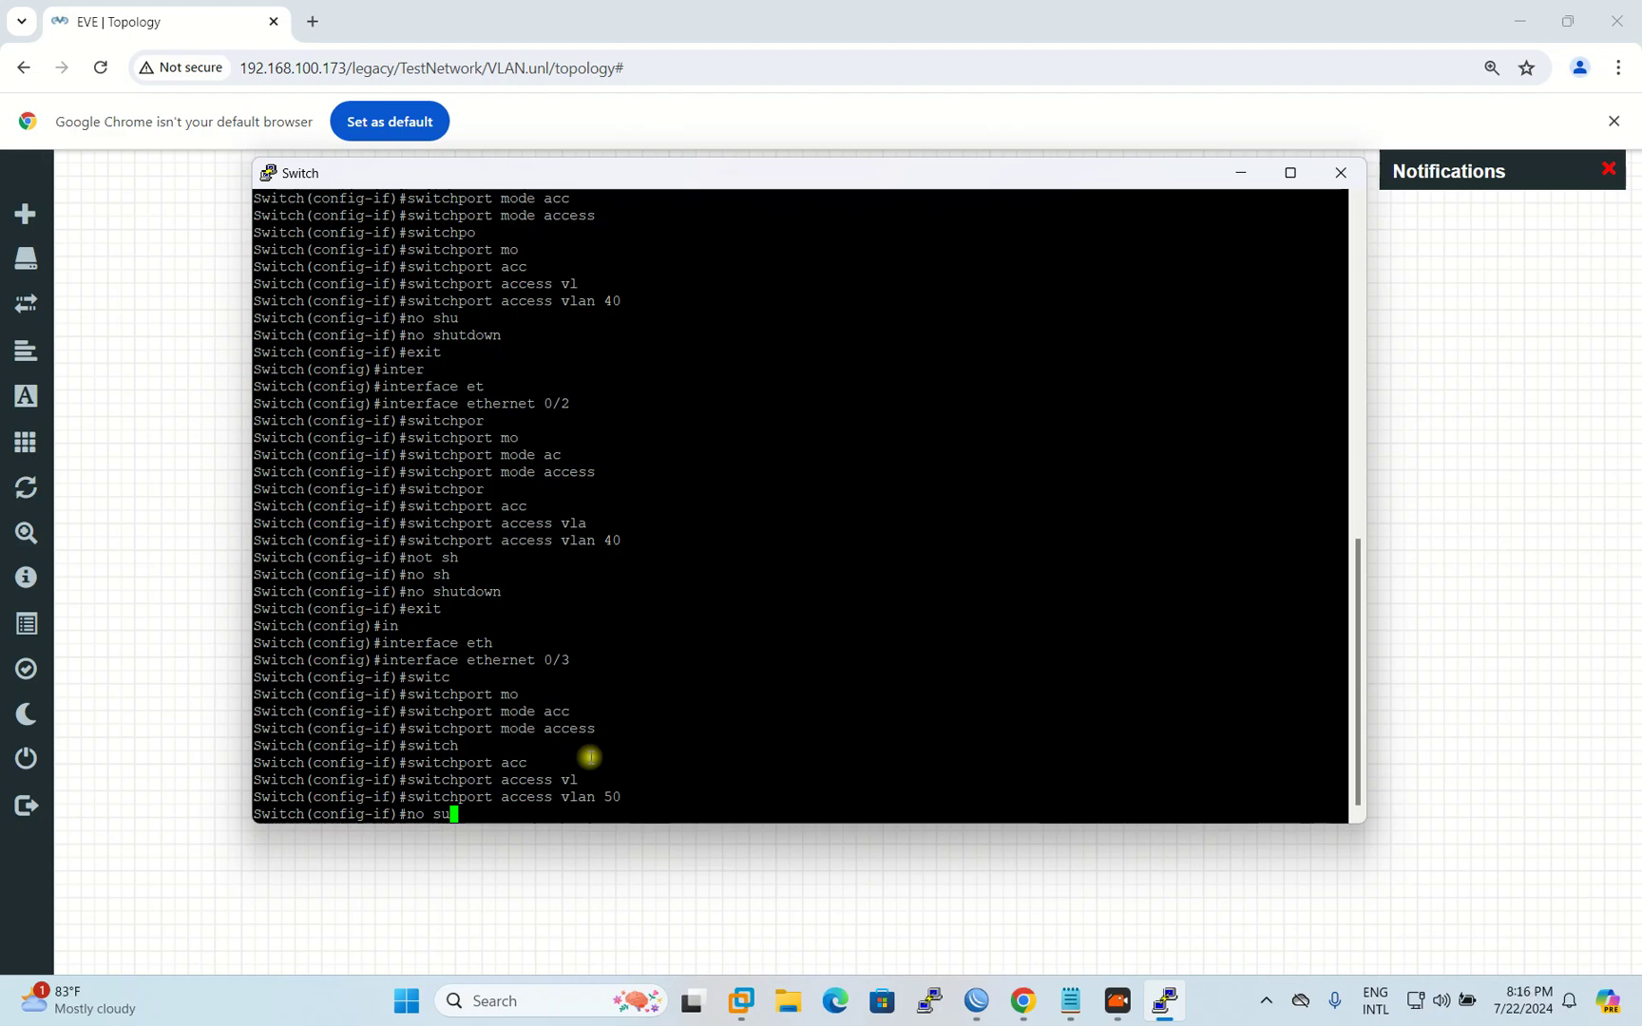
pyautogui.press('BackSpace')
pyautogui.write('h')
pyautogui.press('Tab')
pyautogui.press('Return')
pyautogui.write('exit')
pyautogui.press('Return')
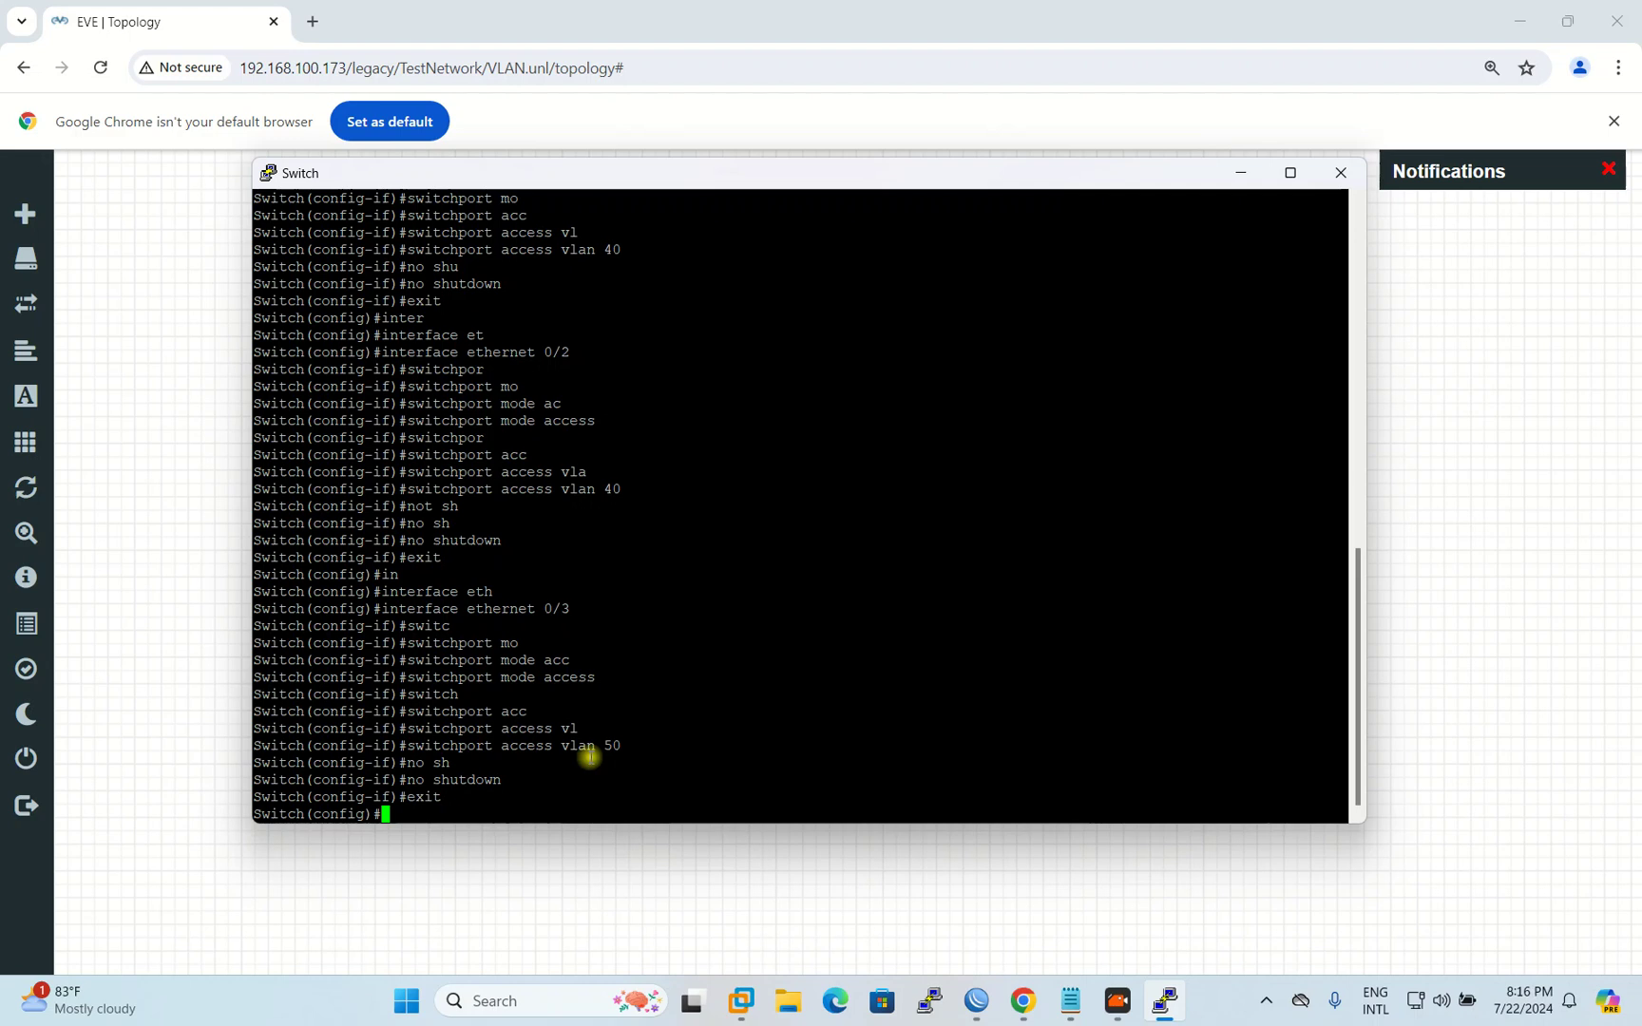
# Step: Save the switch configuration with do write and exit global configuration mode
pyautogui.write('do wr')
pyautogui.press('Tab')
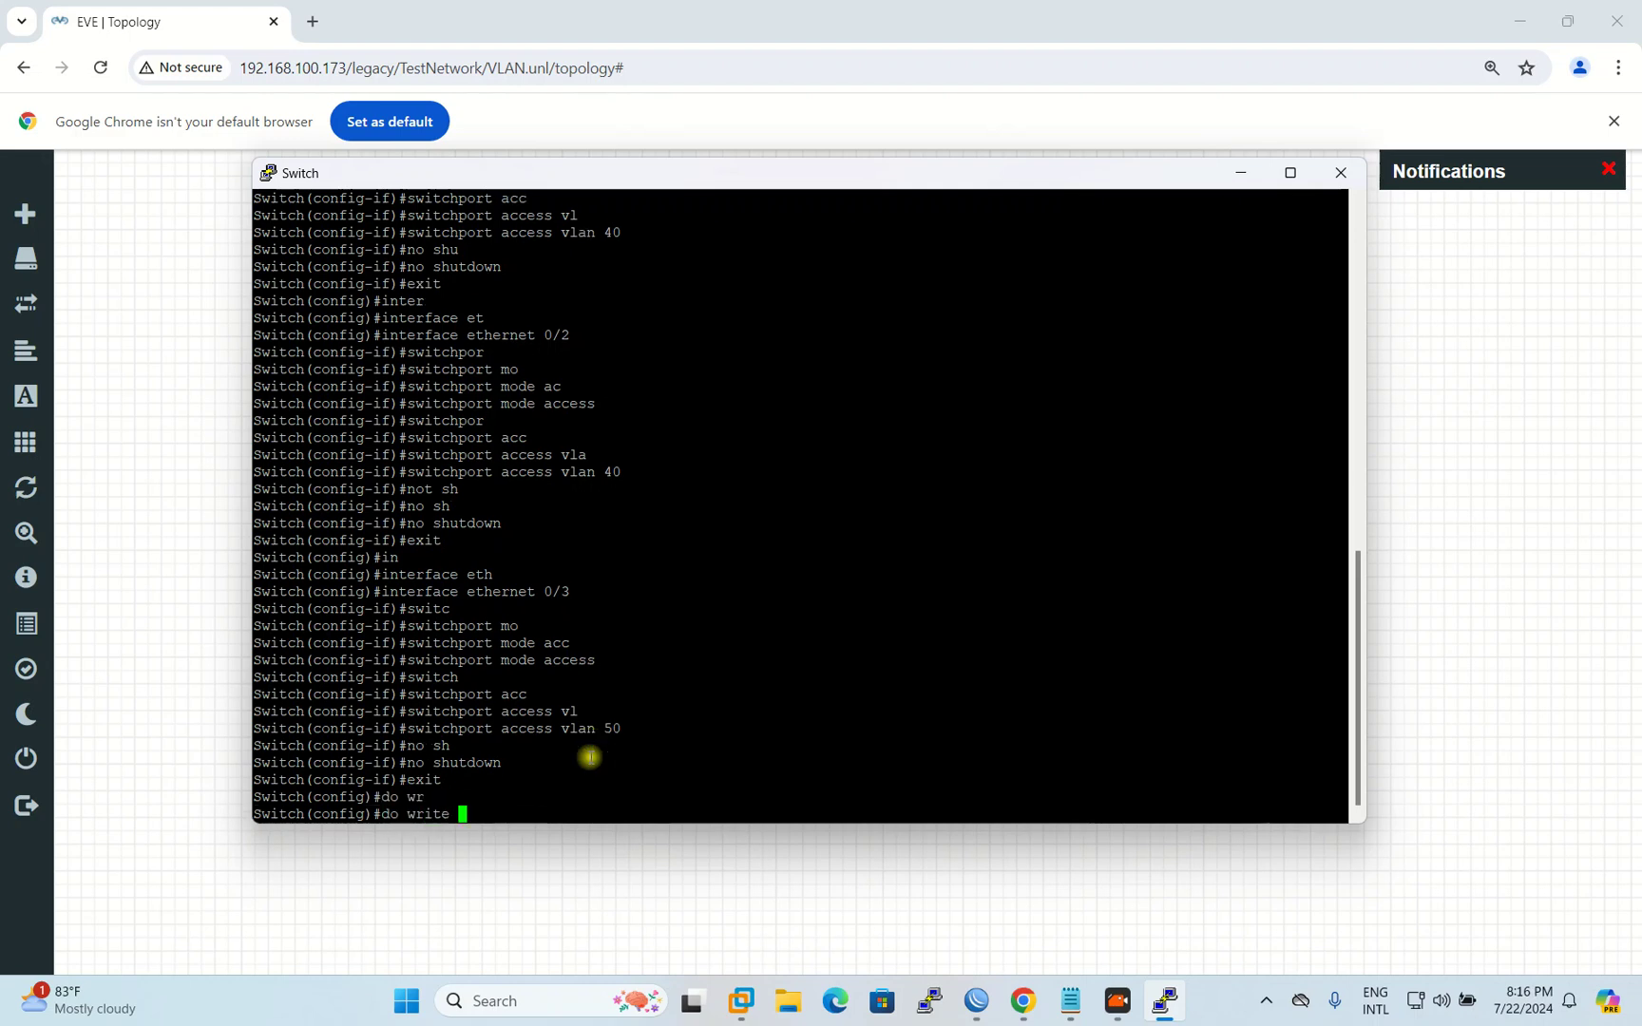
pyautogui.press('Return')
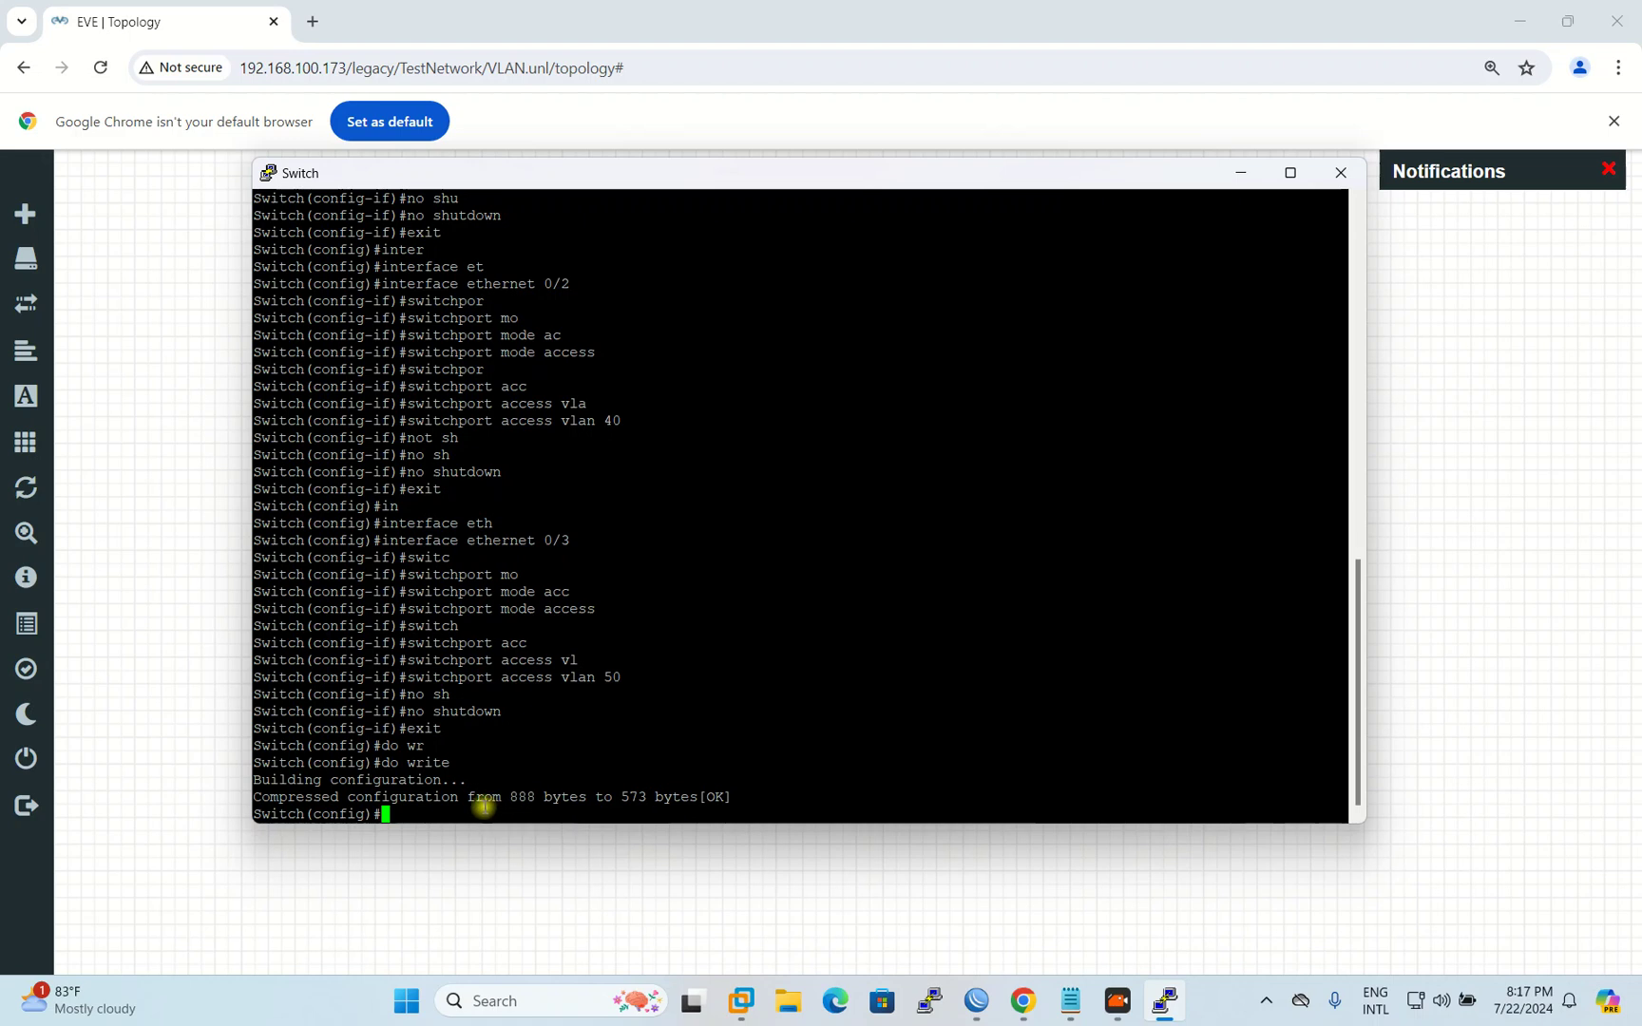
pyautogui.write('exit')
pyautogui.press('Return')
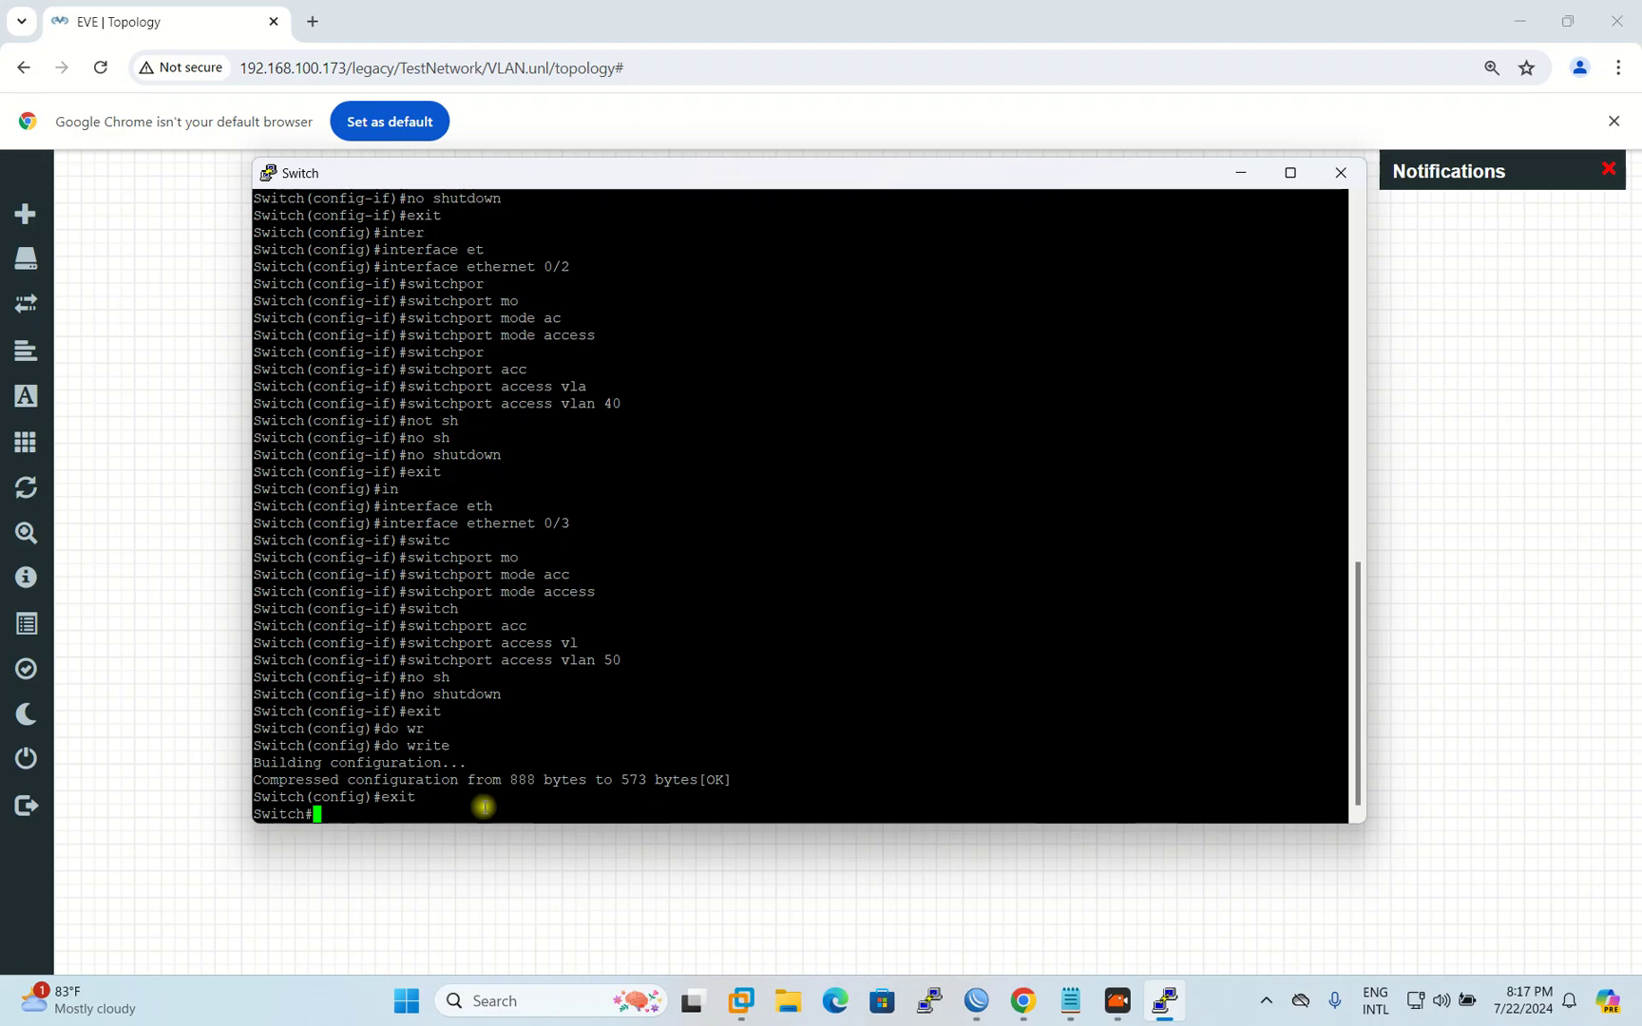
# Step: Display the brief VLAN table on the switch and examine the port assignments of VLANs 40 and 50
pyautogui.write('show')
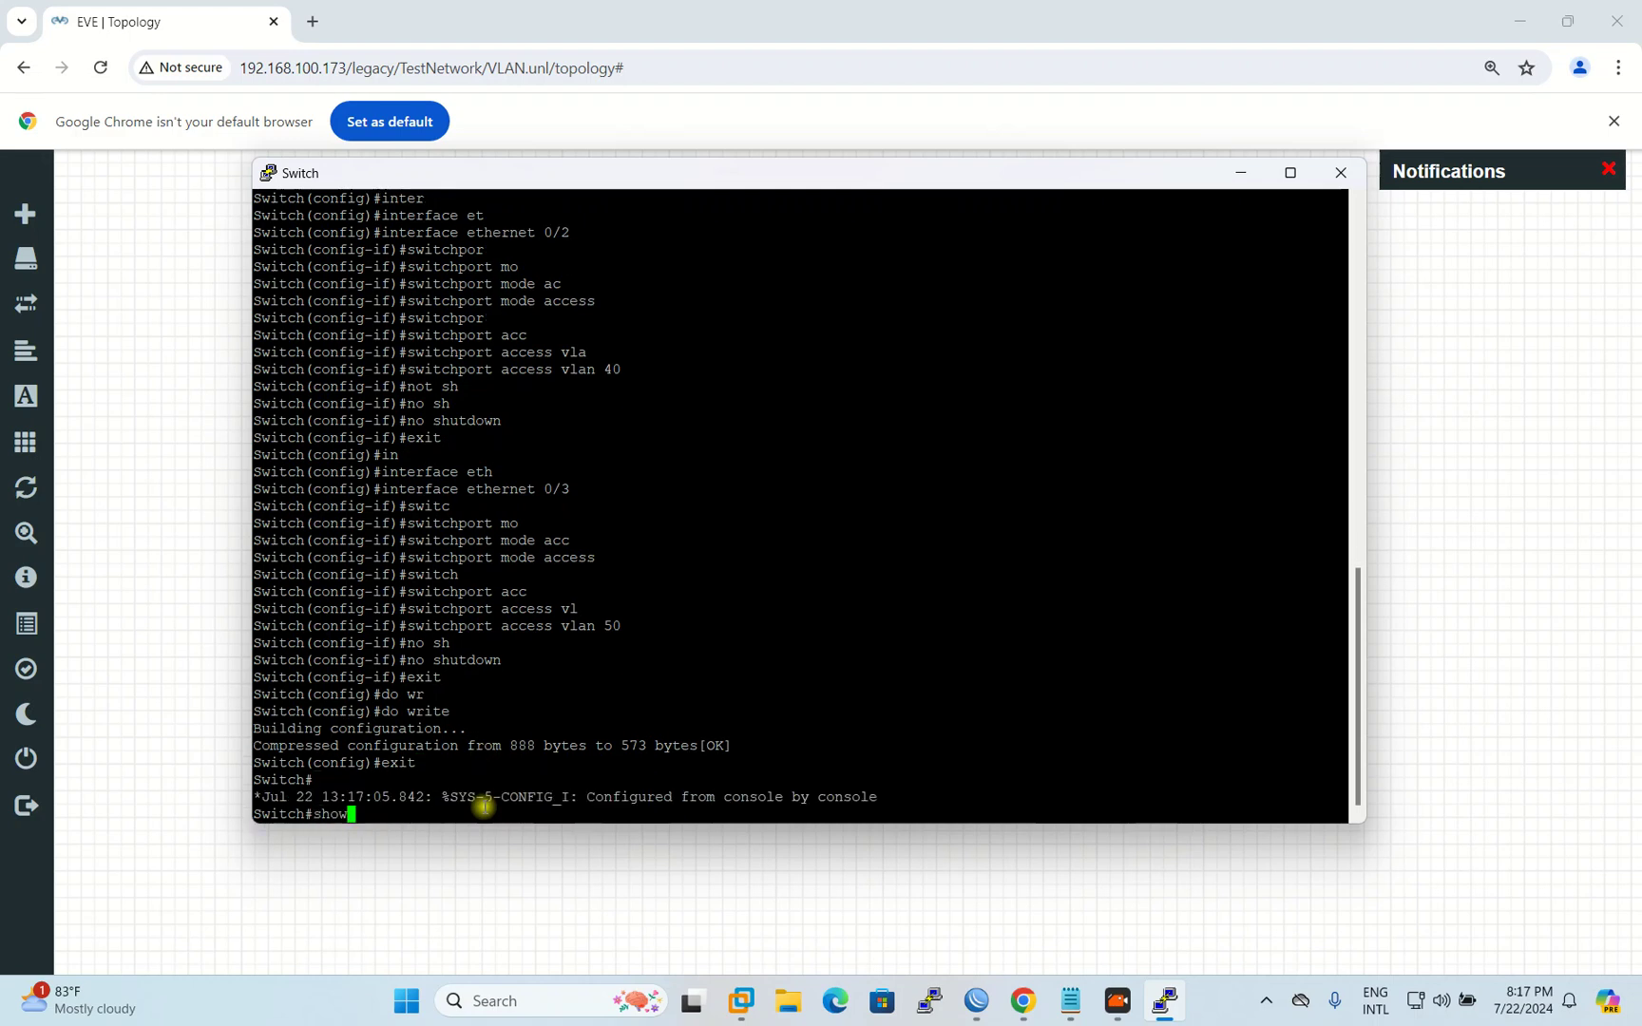
pyautogui.write(' vl')
pyautogui.press('Tab')
pyautogui.write('br')
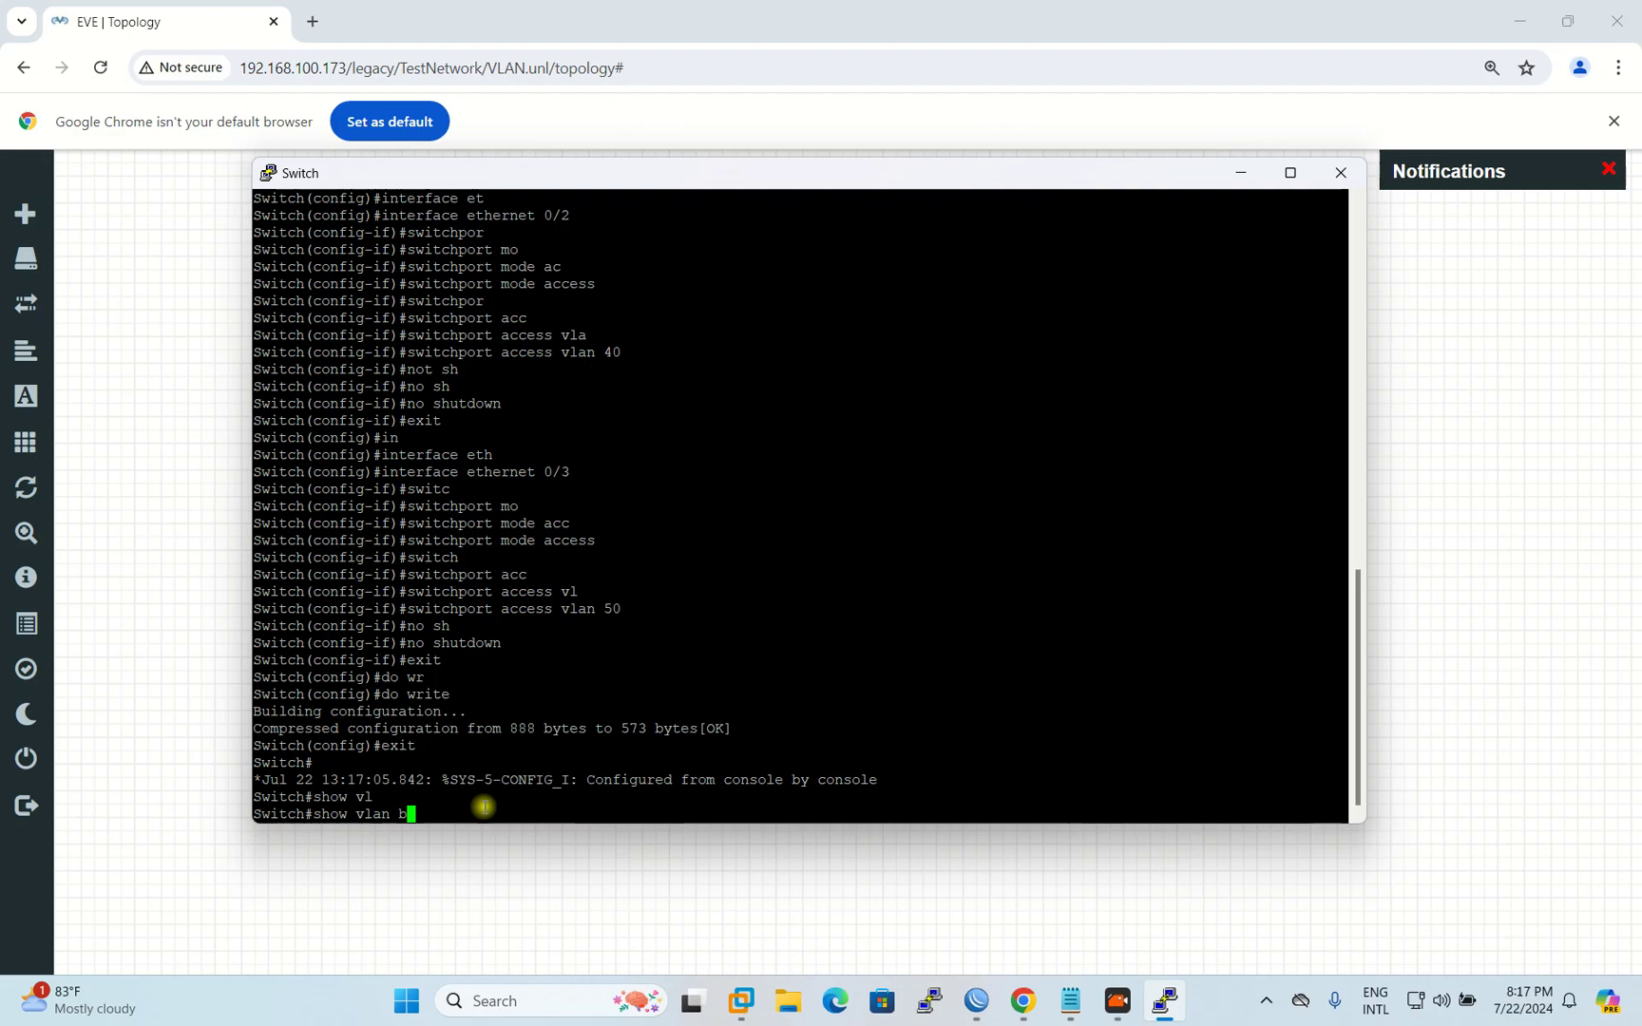
pyautogui.press('Return')
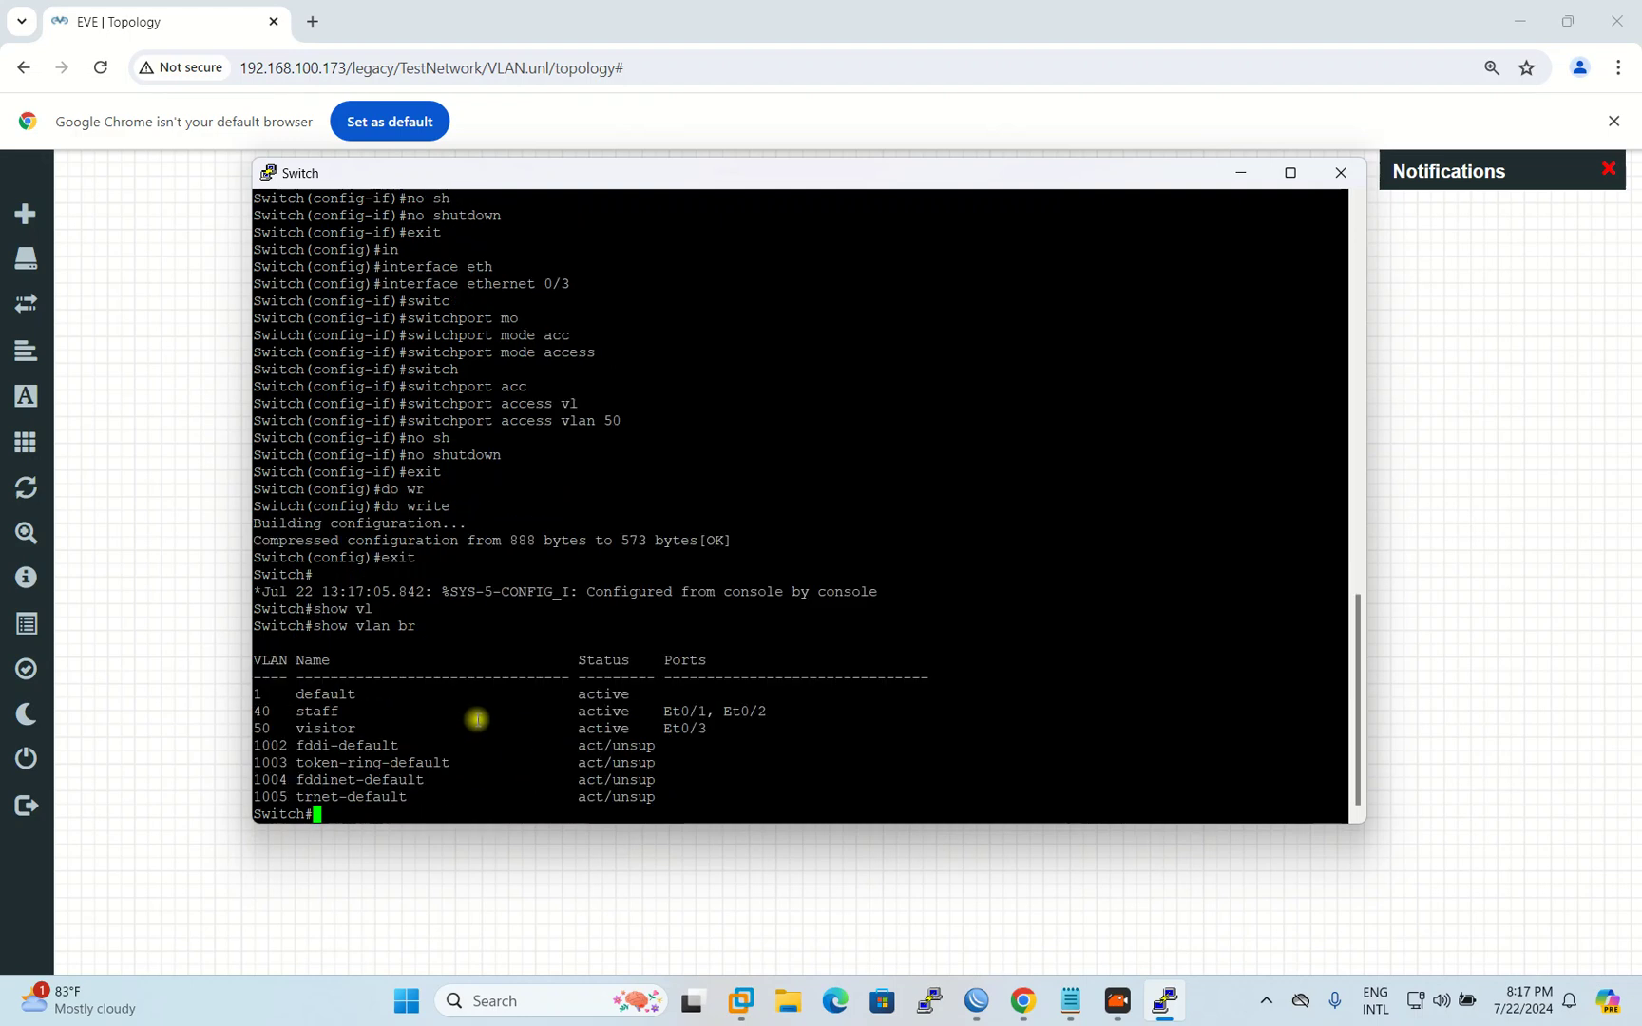
pyautogui.moveTo(257, 713); pyautogui.dragTo(783, 713)
pyautogui.click(372, 727)
pyautogui.moveTo(257, 729); pyautogui.dragTo(715, 731)
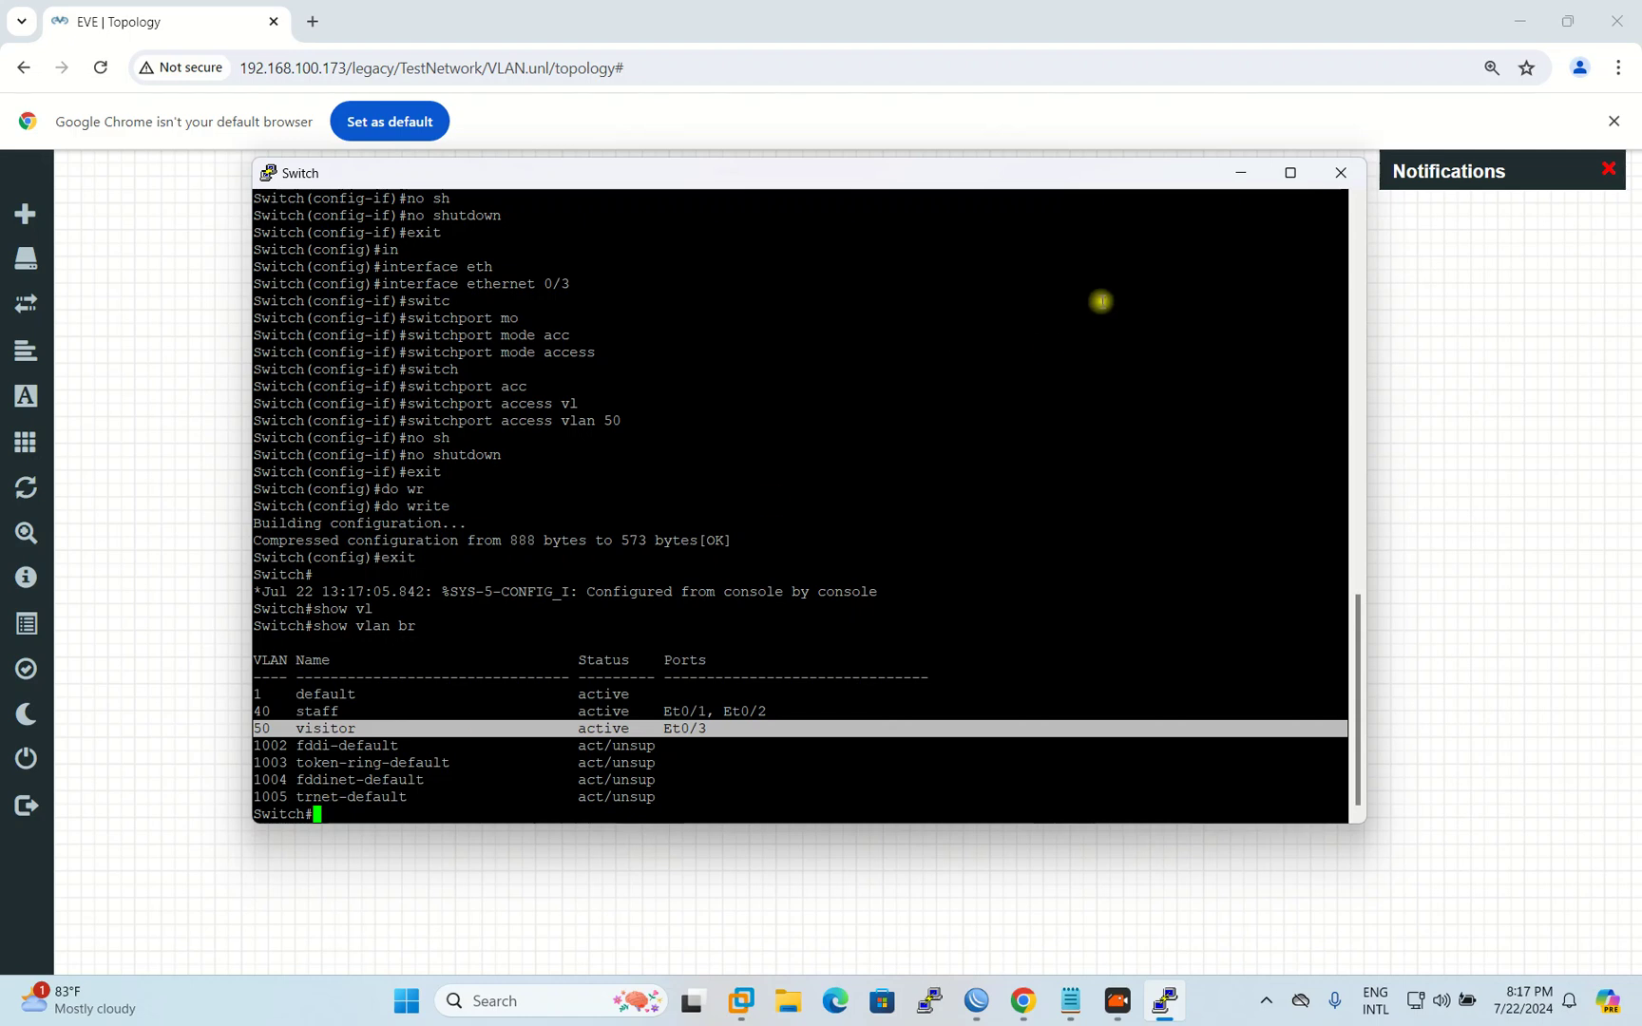
# Step: Open the Client001 console from the topology, postponing the Windows restart and dismissing the device driver notification
pyautogui.click(1240, 172)
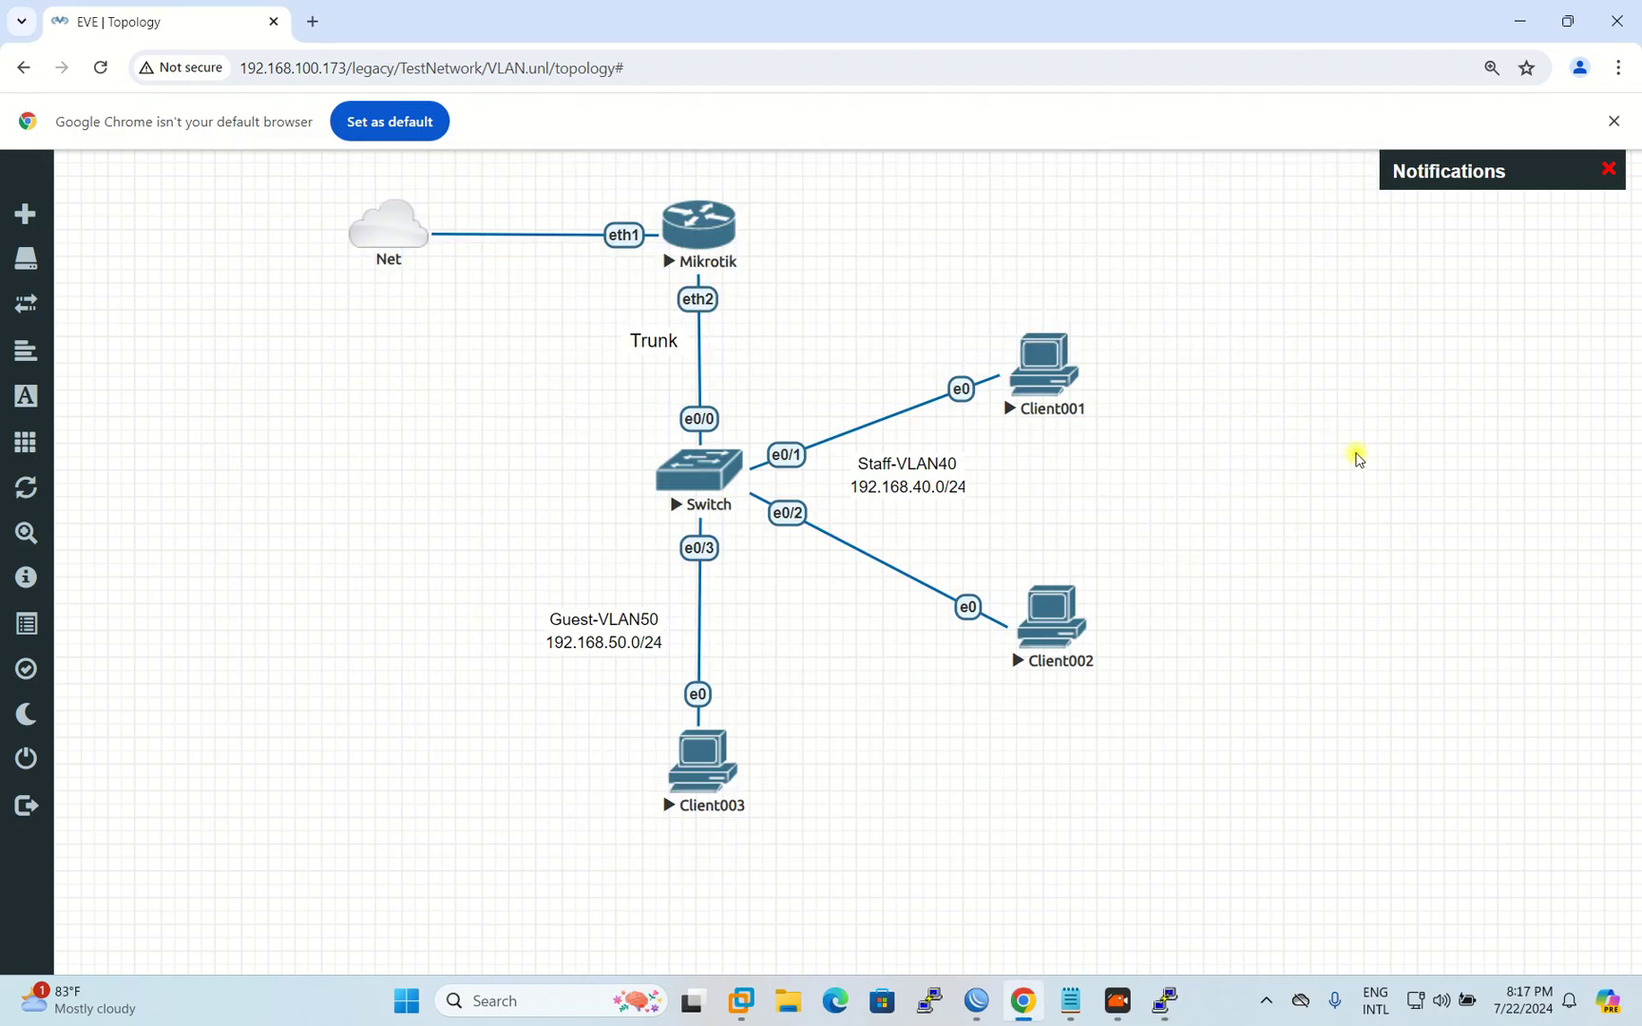
pyautogui.click(1041, 378)
pyautogui.click(868, 228)
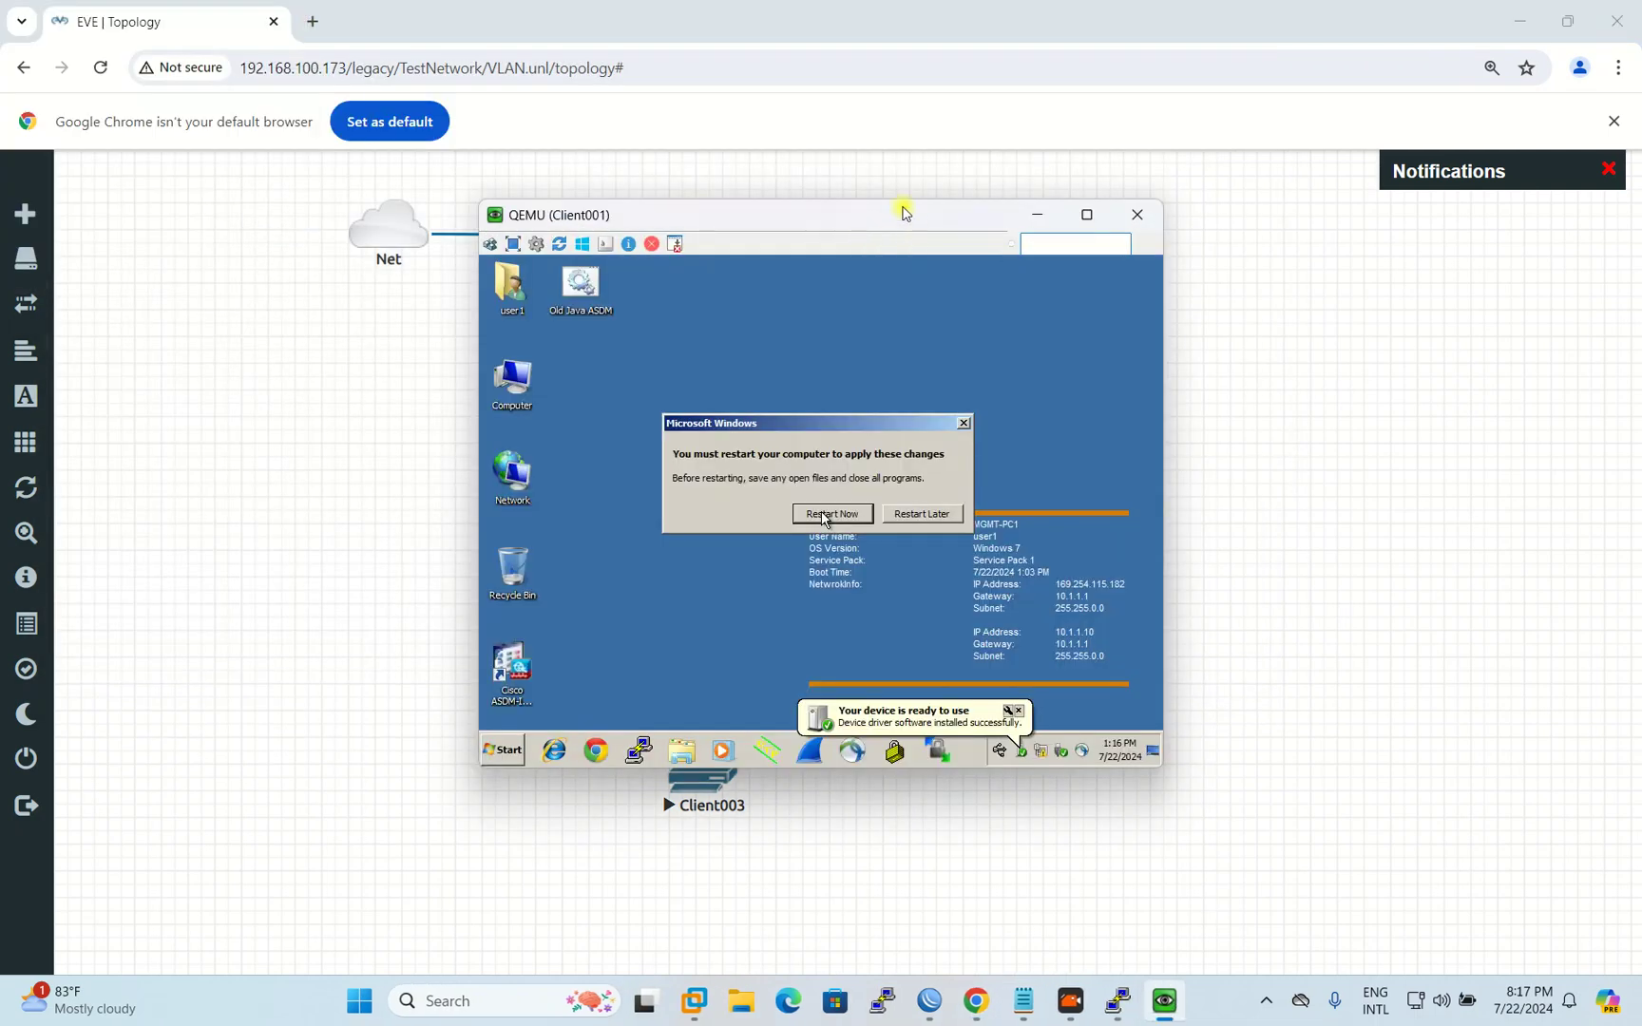
pyautogui.moveTo(906, 214); pyautogui.dragTo(839, 125)
pyautogui.click(858, 425)
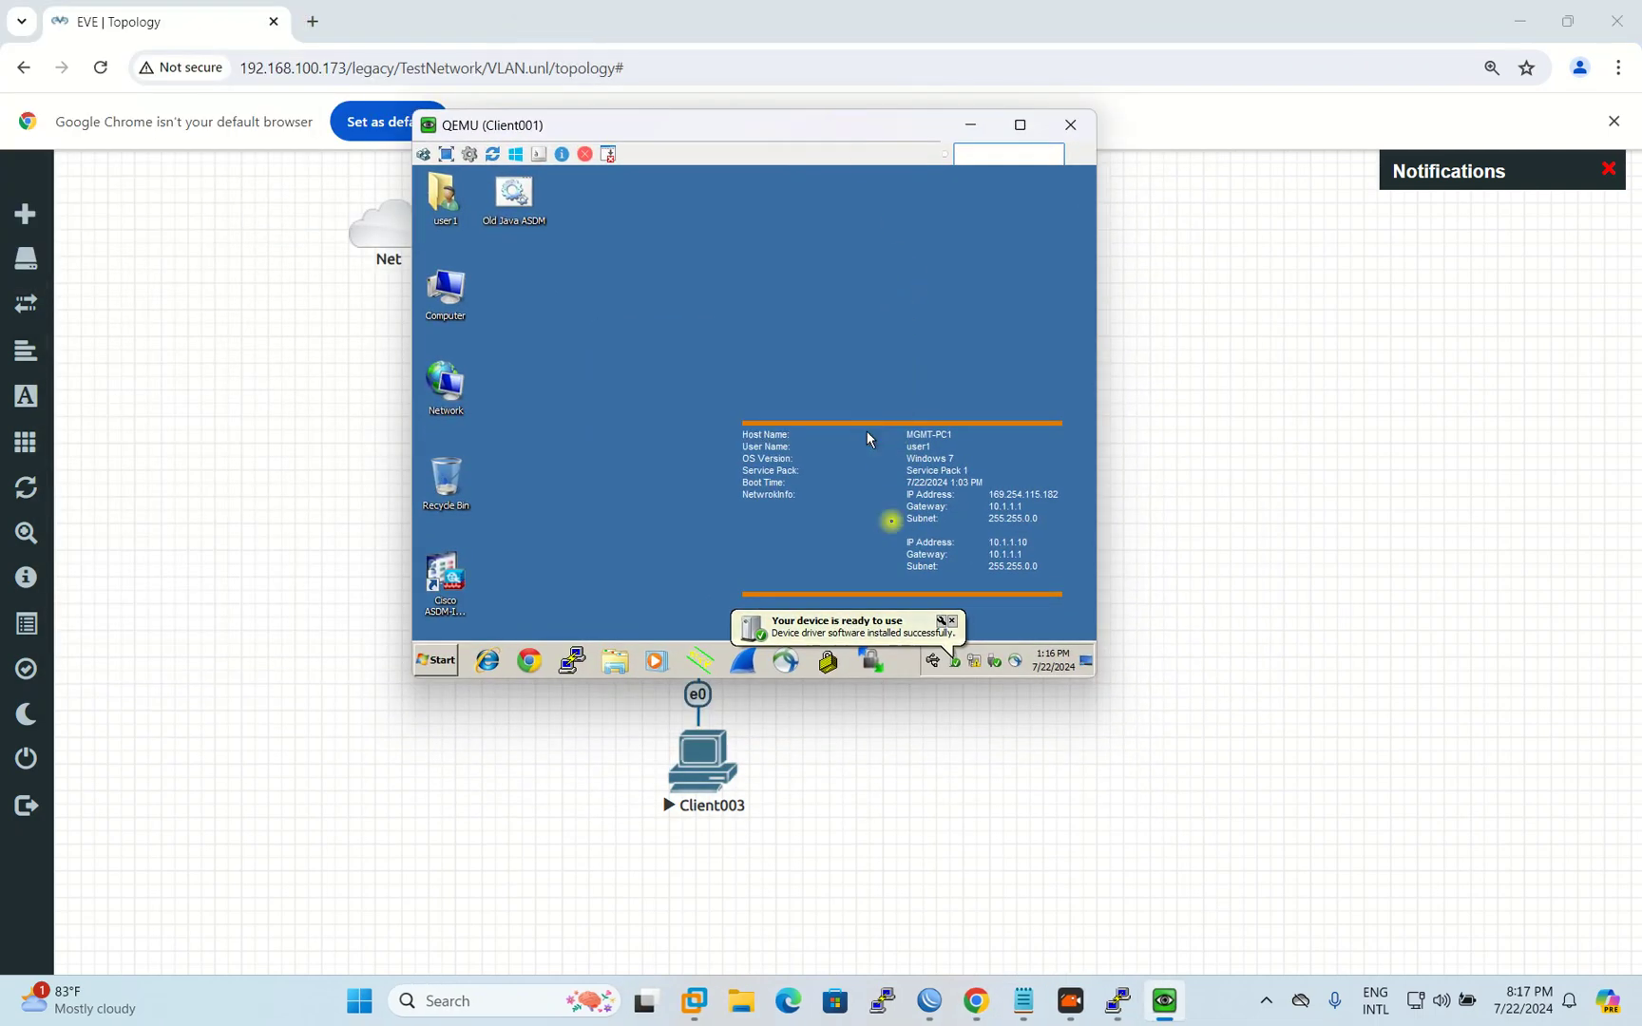
pyautogui.click(953, 623)
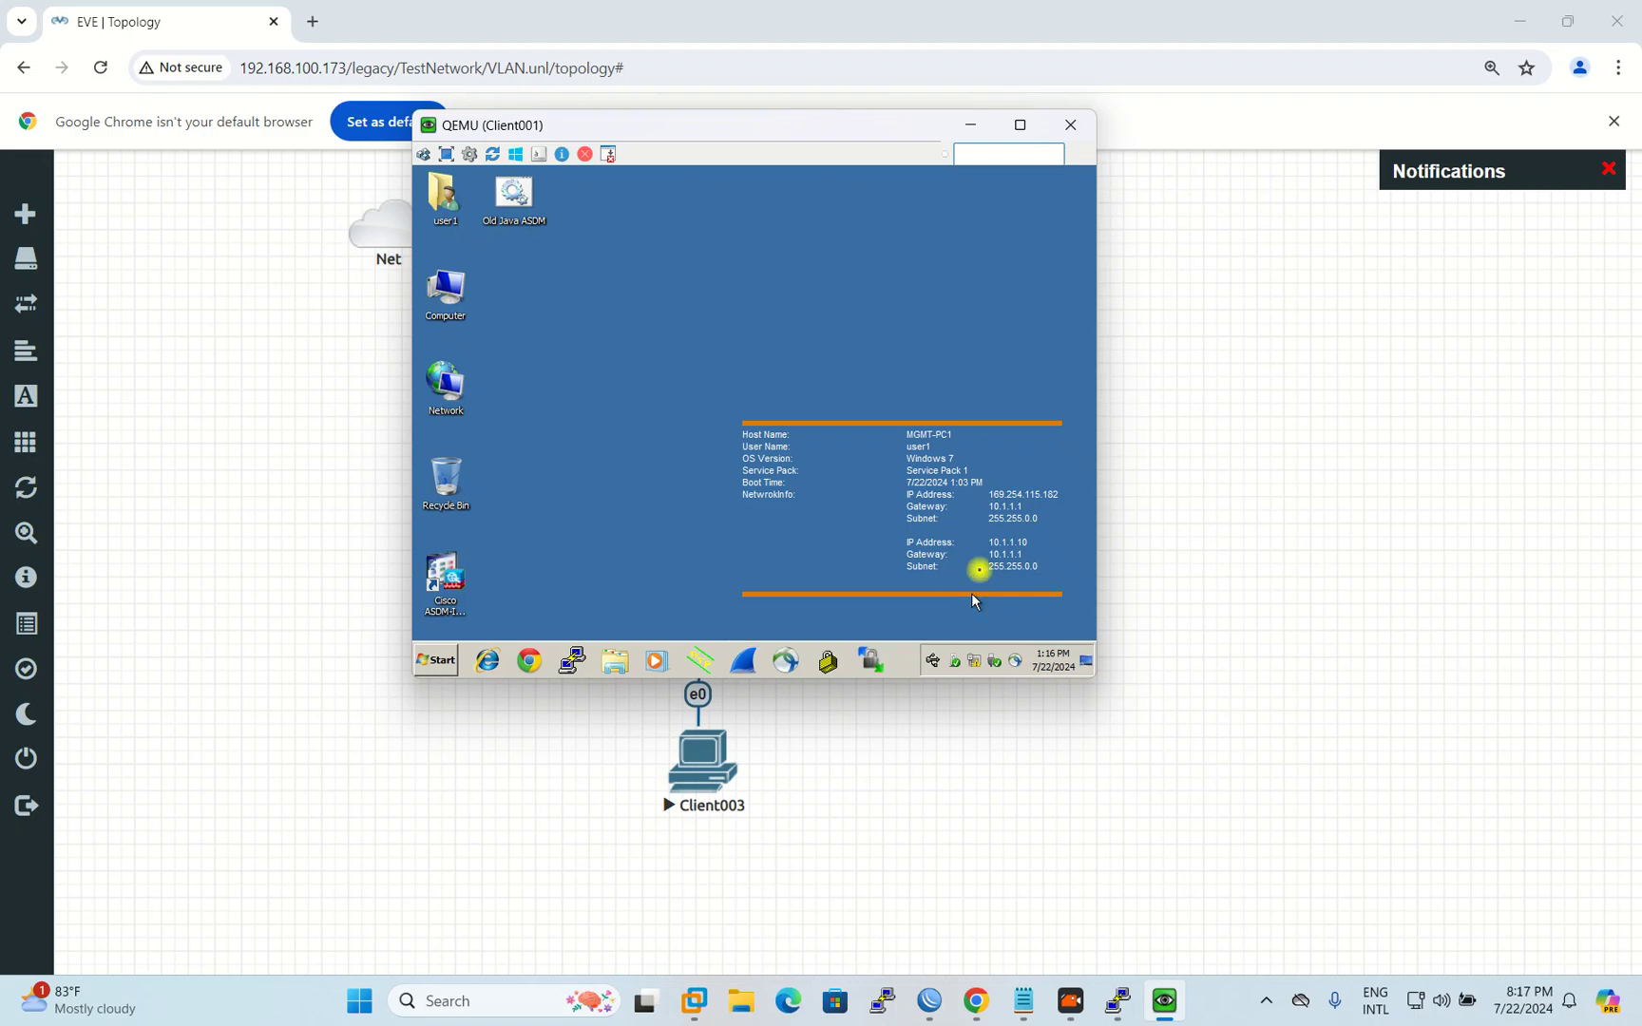
# Step: Open the Internet Protocol Version 4 (TCP/IPv4) properties of Client001's Local Area Connection from the Network and Sharing Center
pyautogui.click(979, 663)
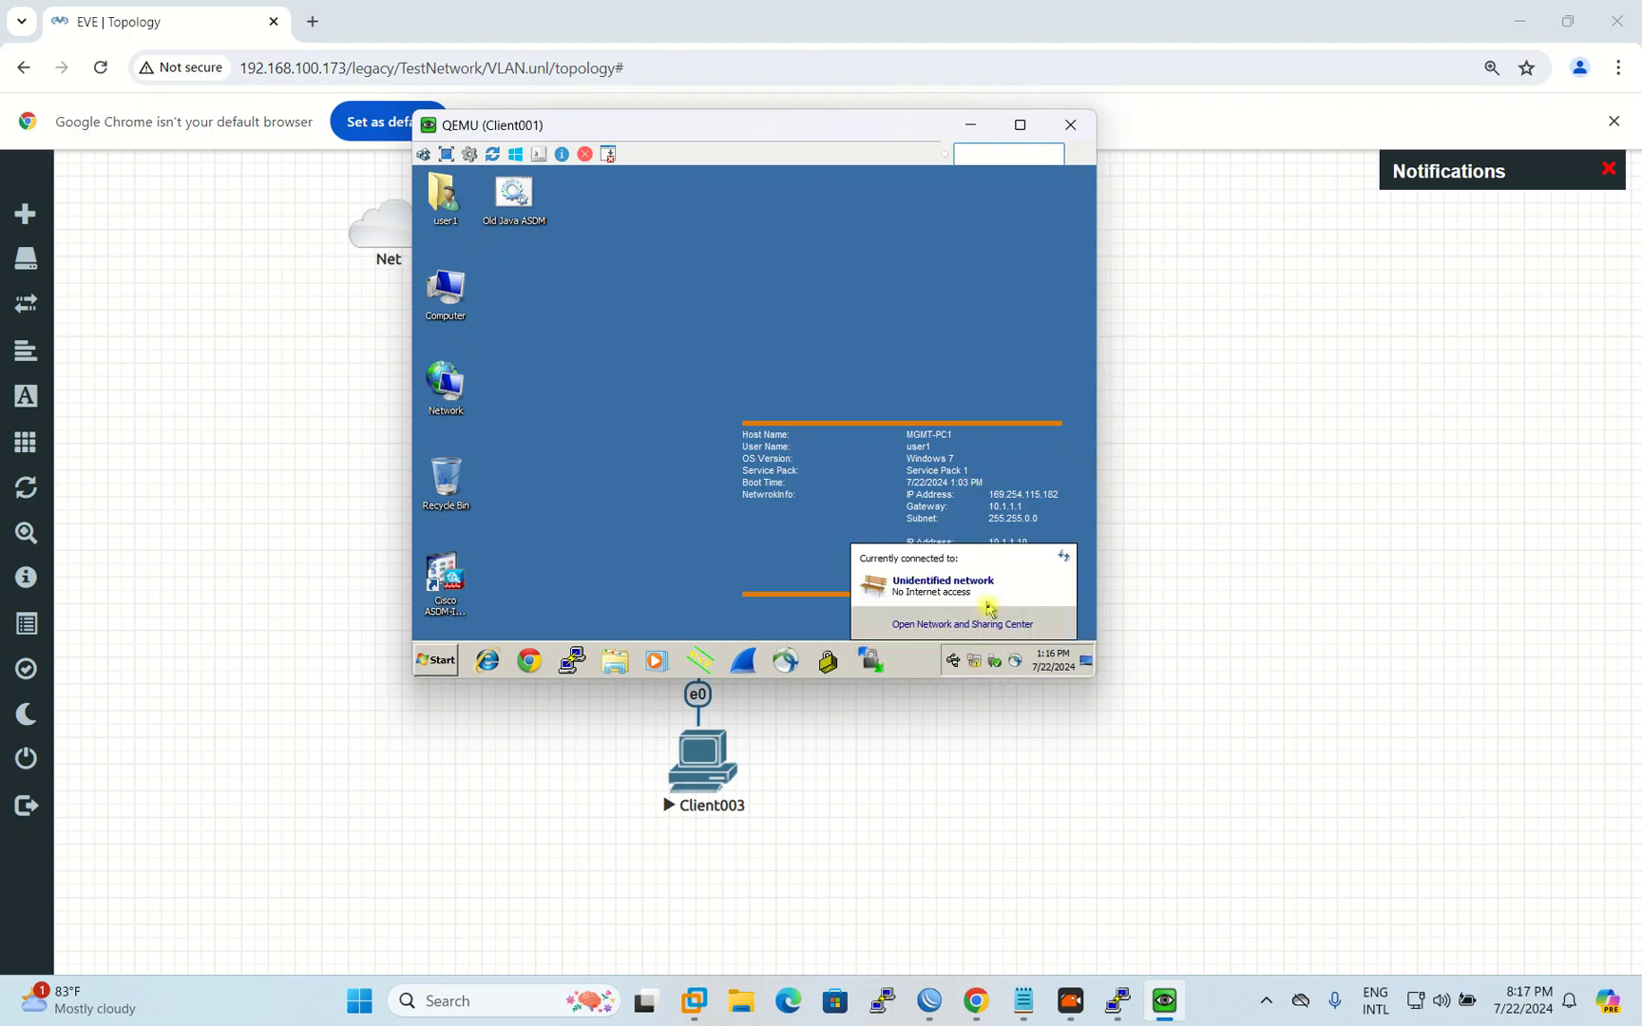
pyautogui.click(981, 625)
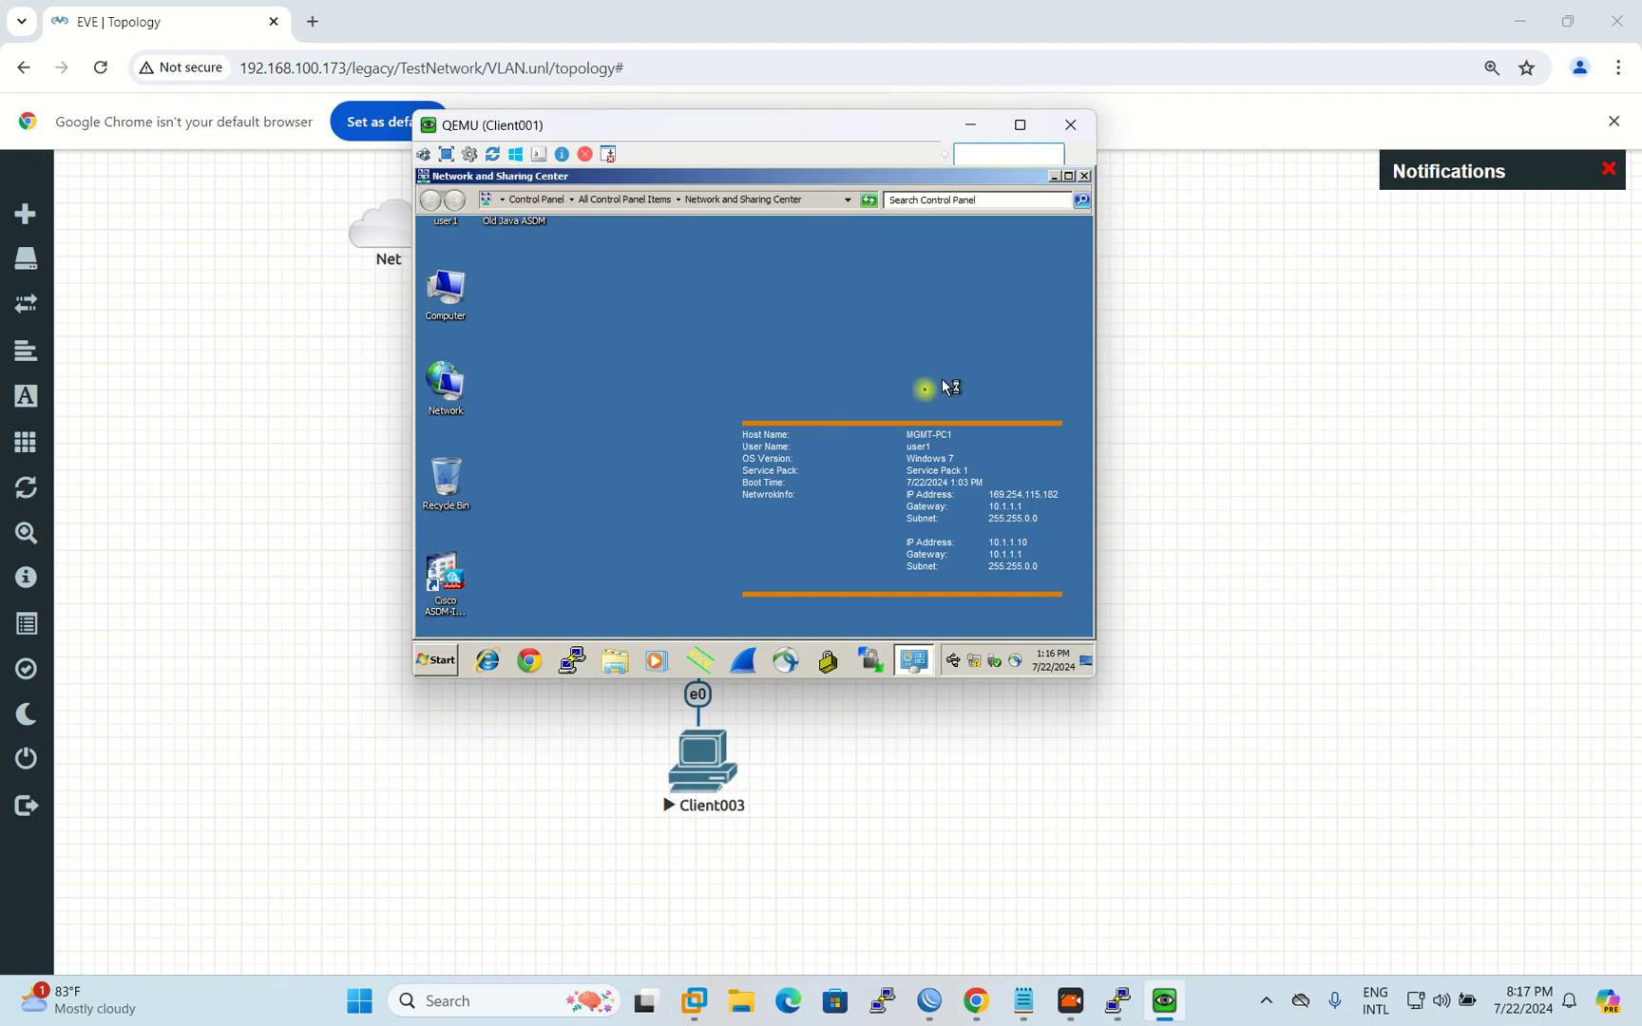
pyautogui.click(978, 362)
pyautogui.click(677, 551)
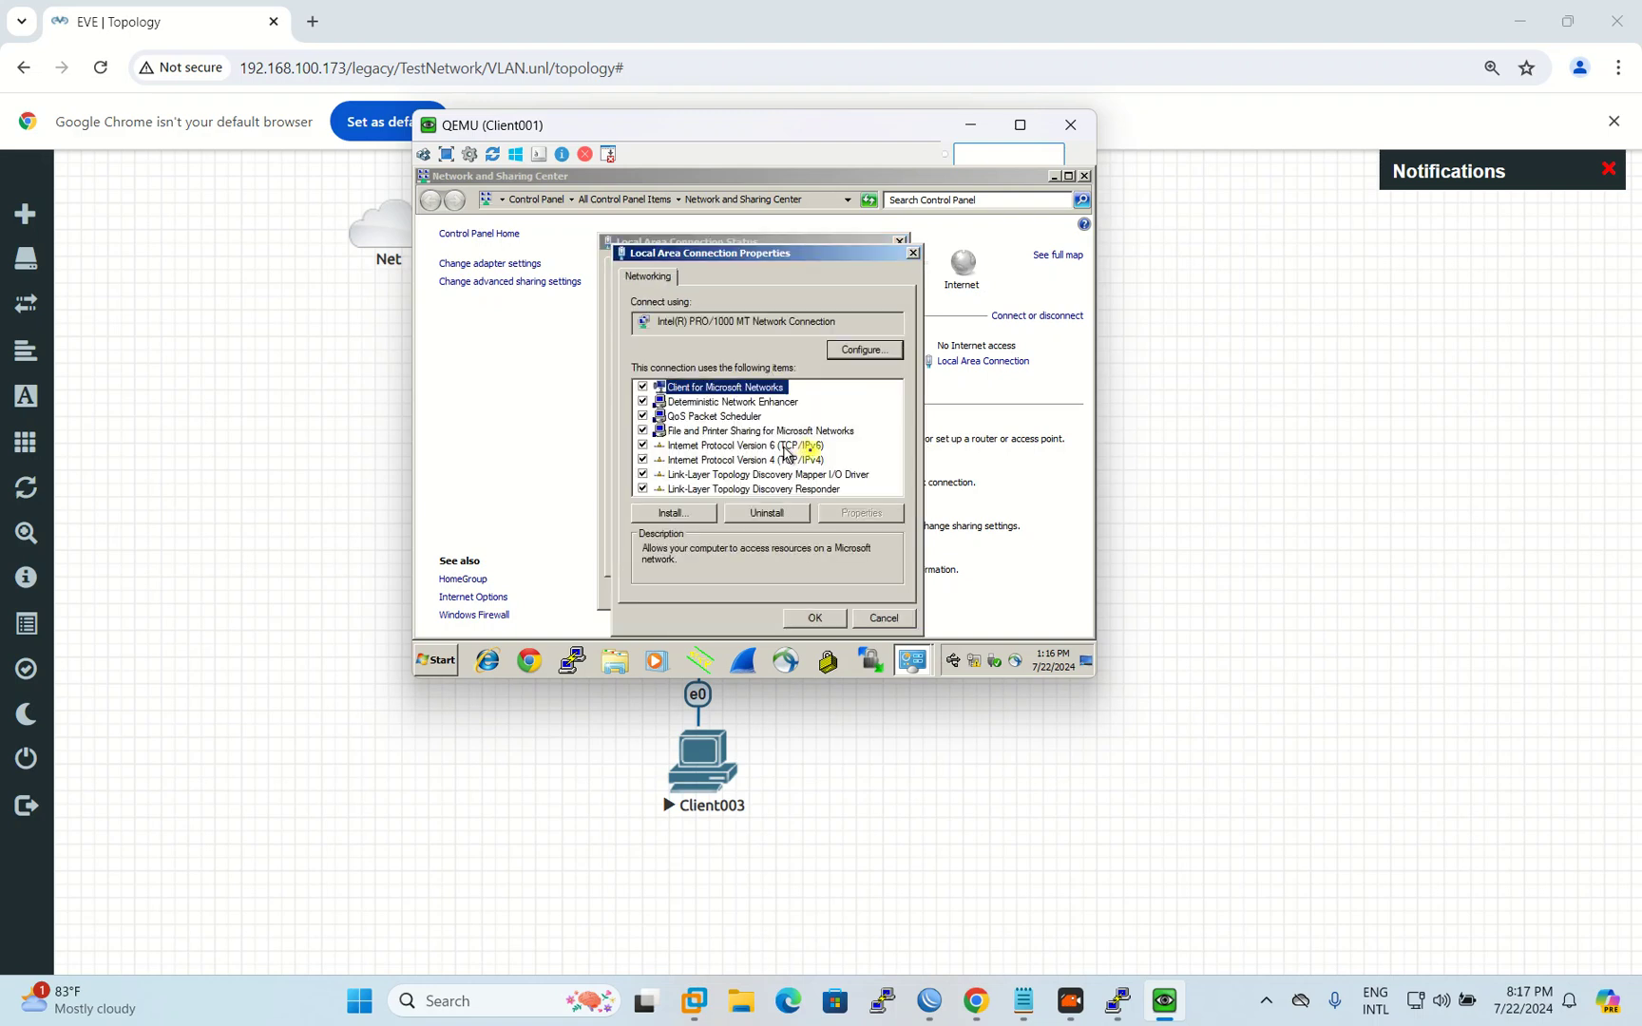
pyautogui.doubleClick(810, 460)
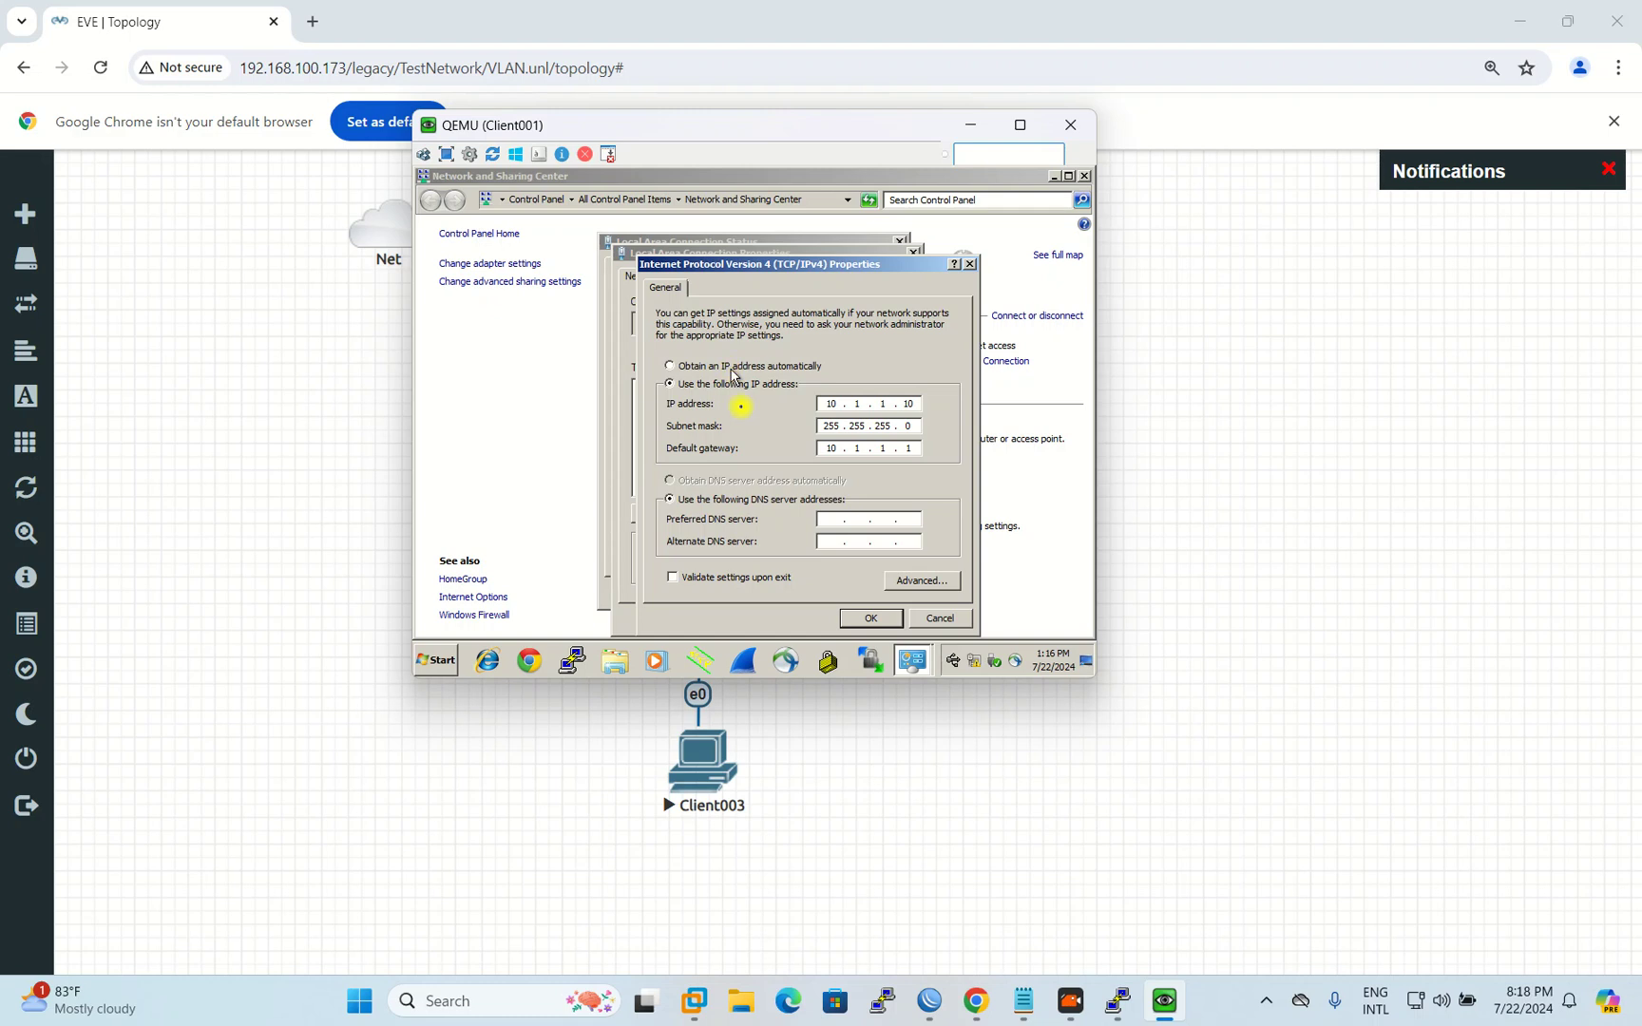
# Step: Set Client001's IPv4 properties to obtain the IP address and DNS server address automatically, and close the connection dialogs
pyautogui.click(732, 366)
pyautogui.click(735, 481)
pyautogui.click(872, 619)
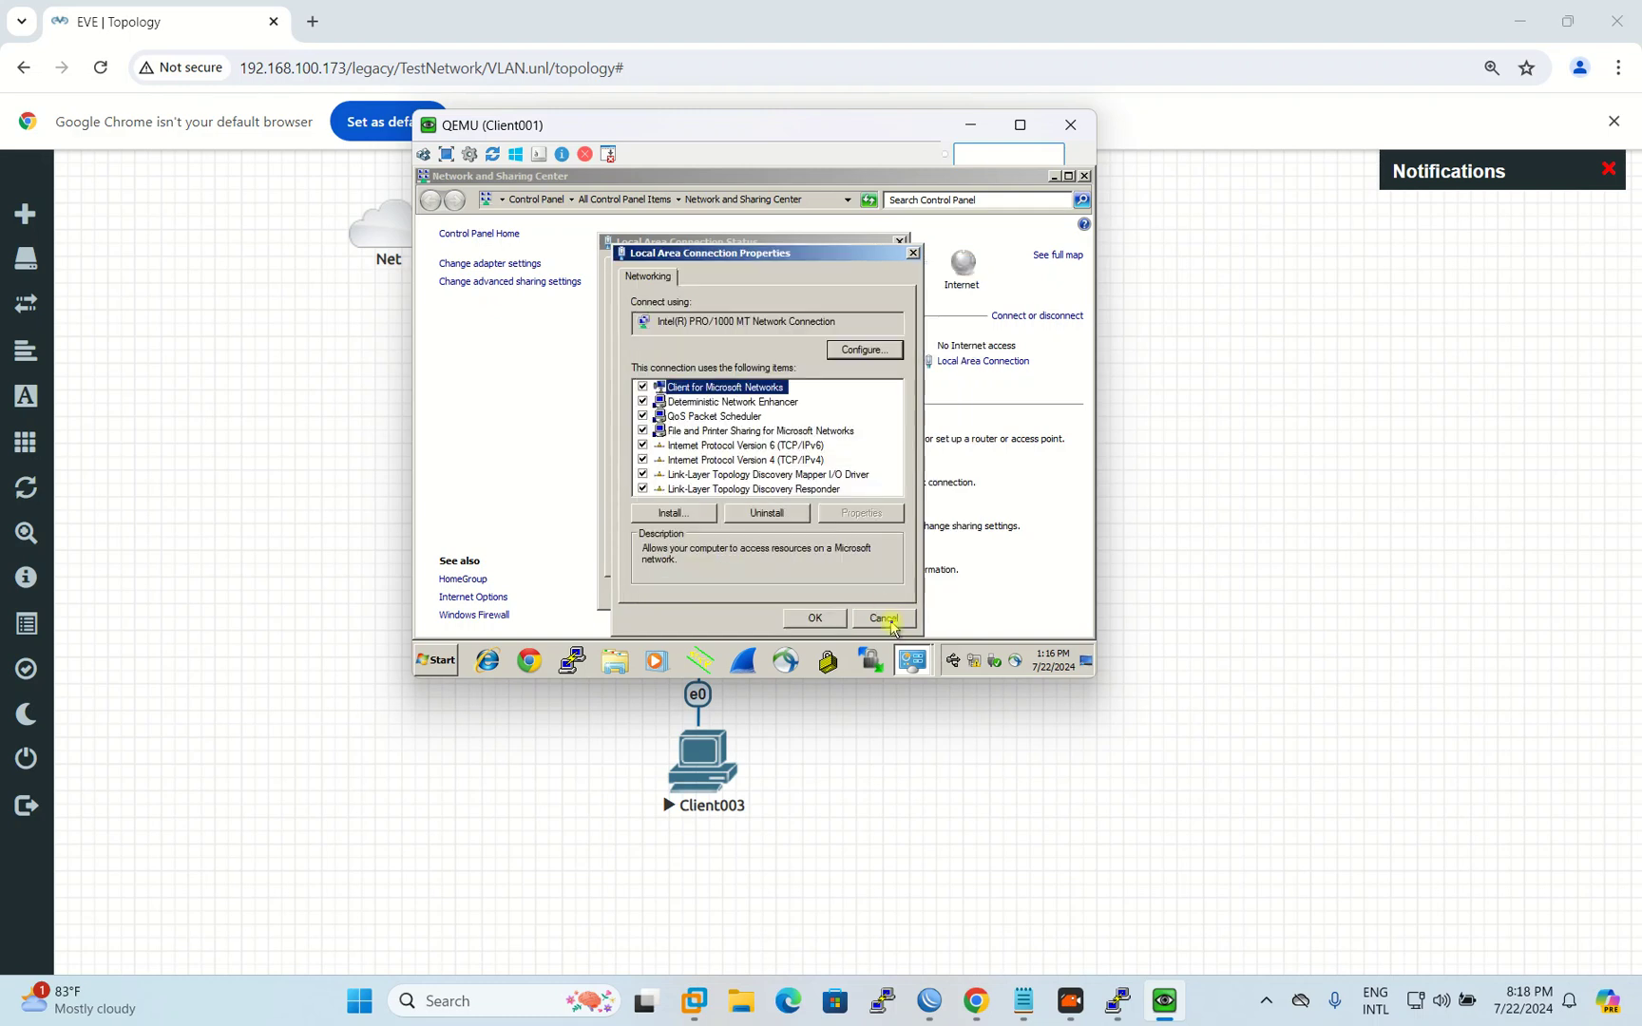
pyautogui.click(820, 619)
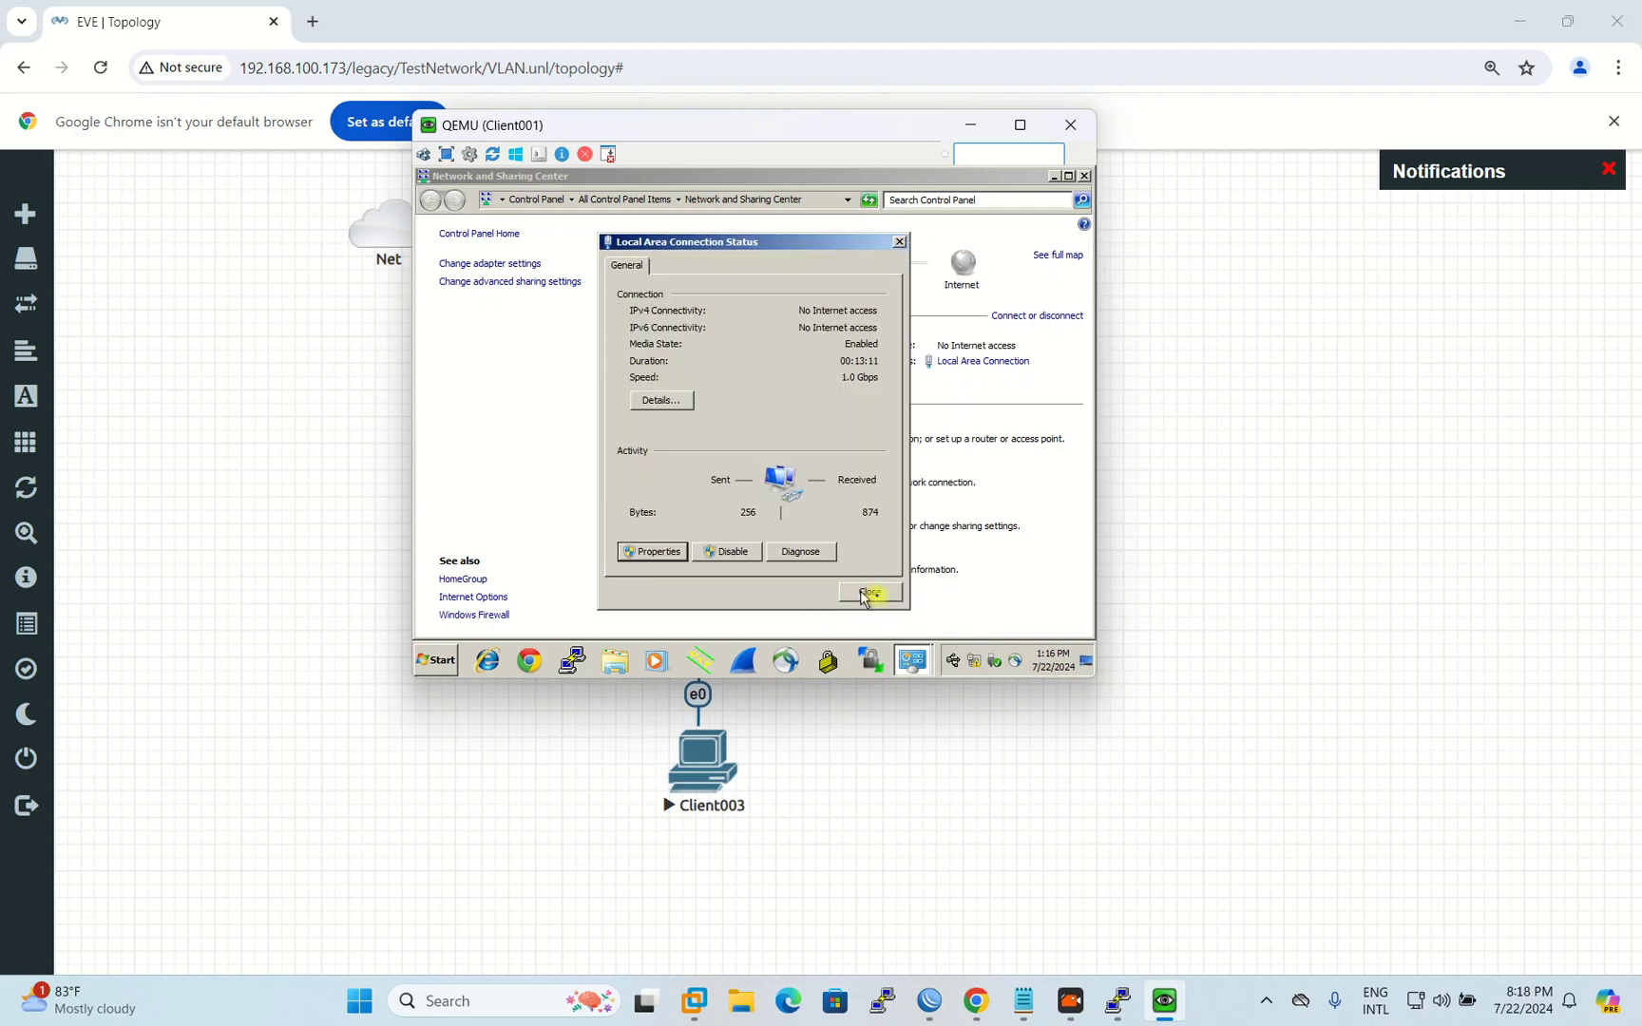
pyautogui.click(871, 592)
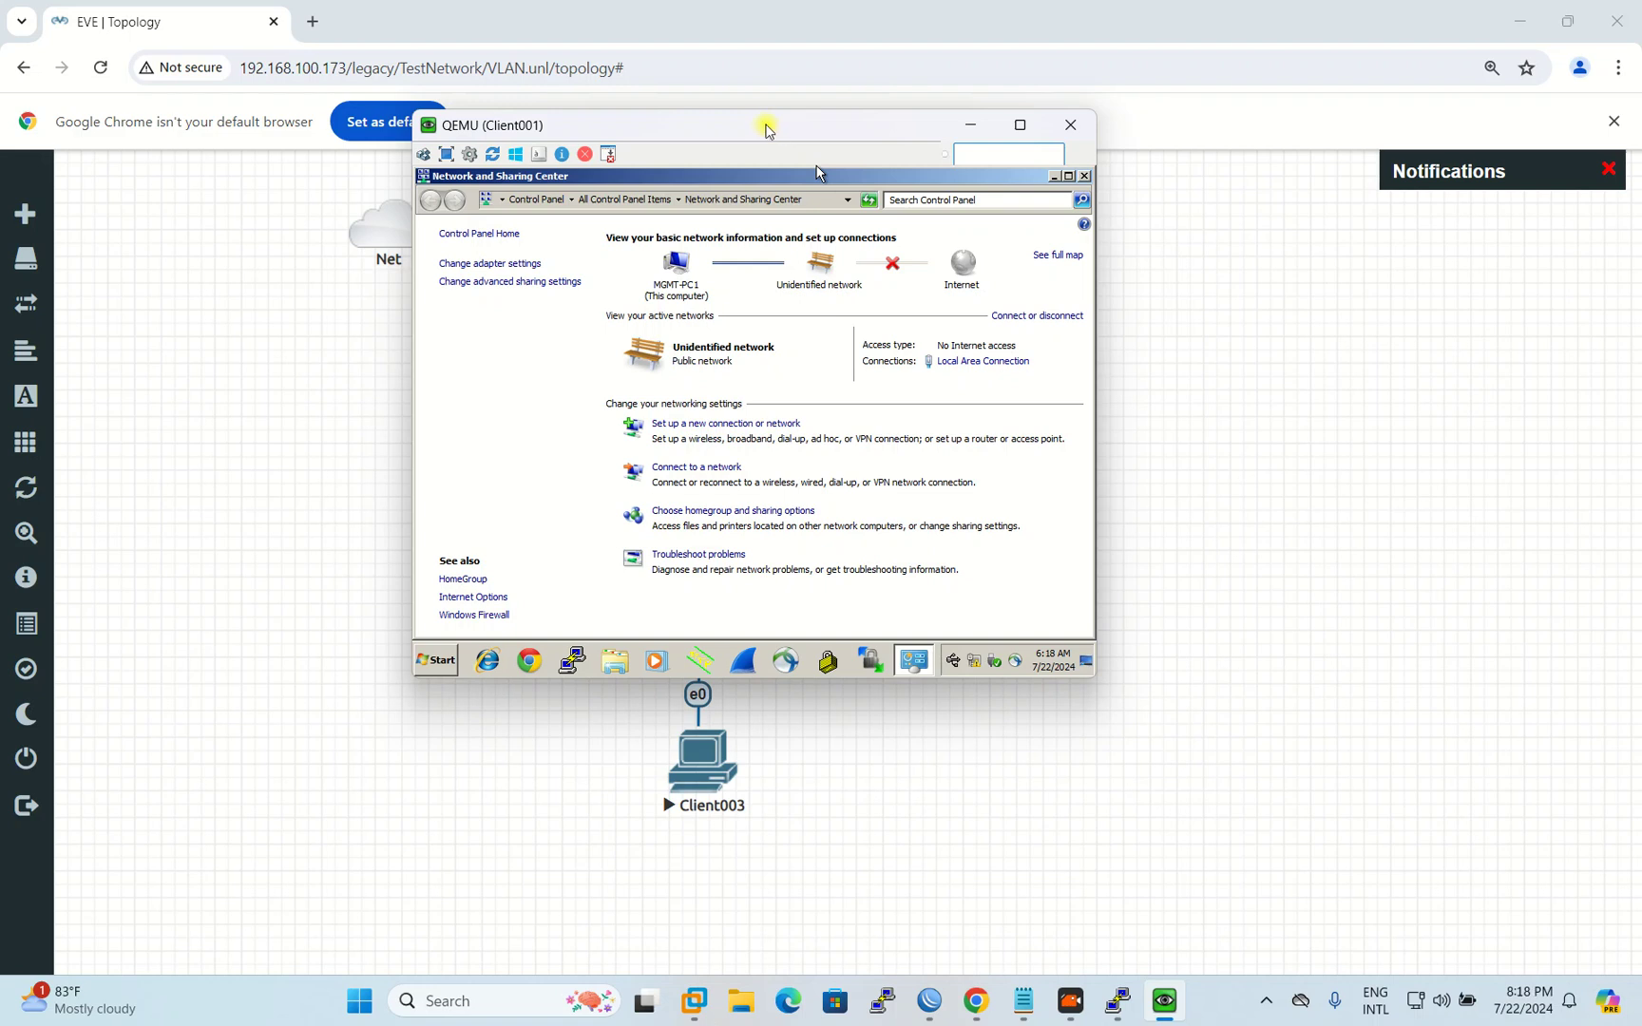
# Step: Set the location of Client001's newly detected network to Public network and close the confirmation
pyautogui.moveTo(767, 130); pyautogui.dragTo(907, 147)
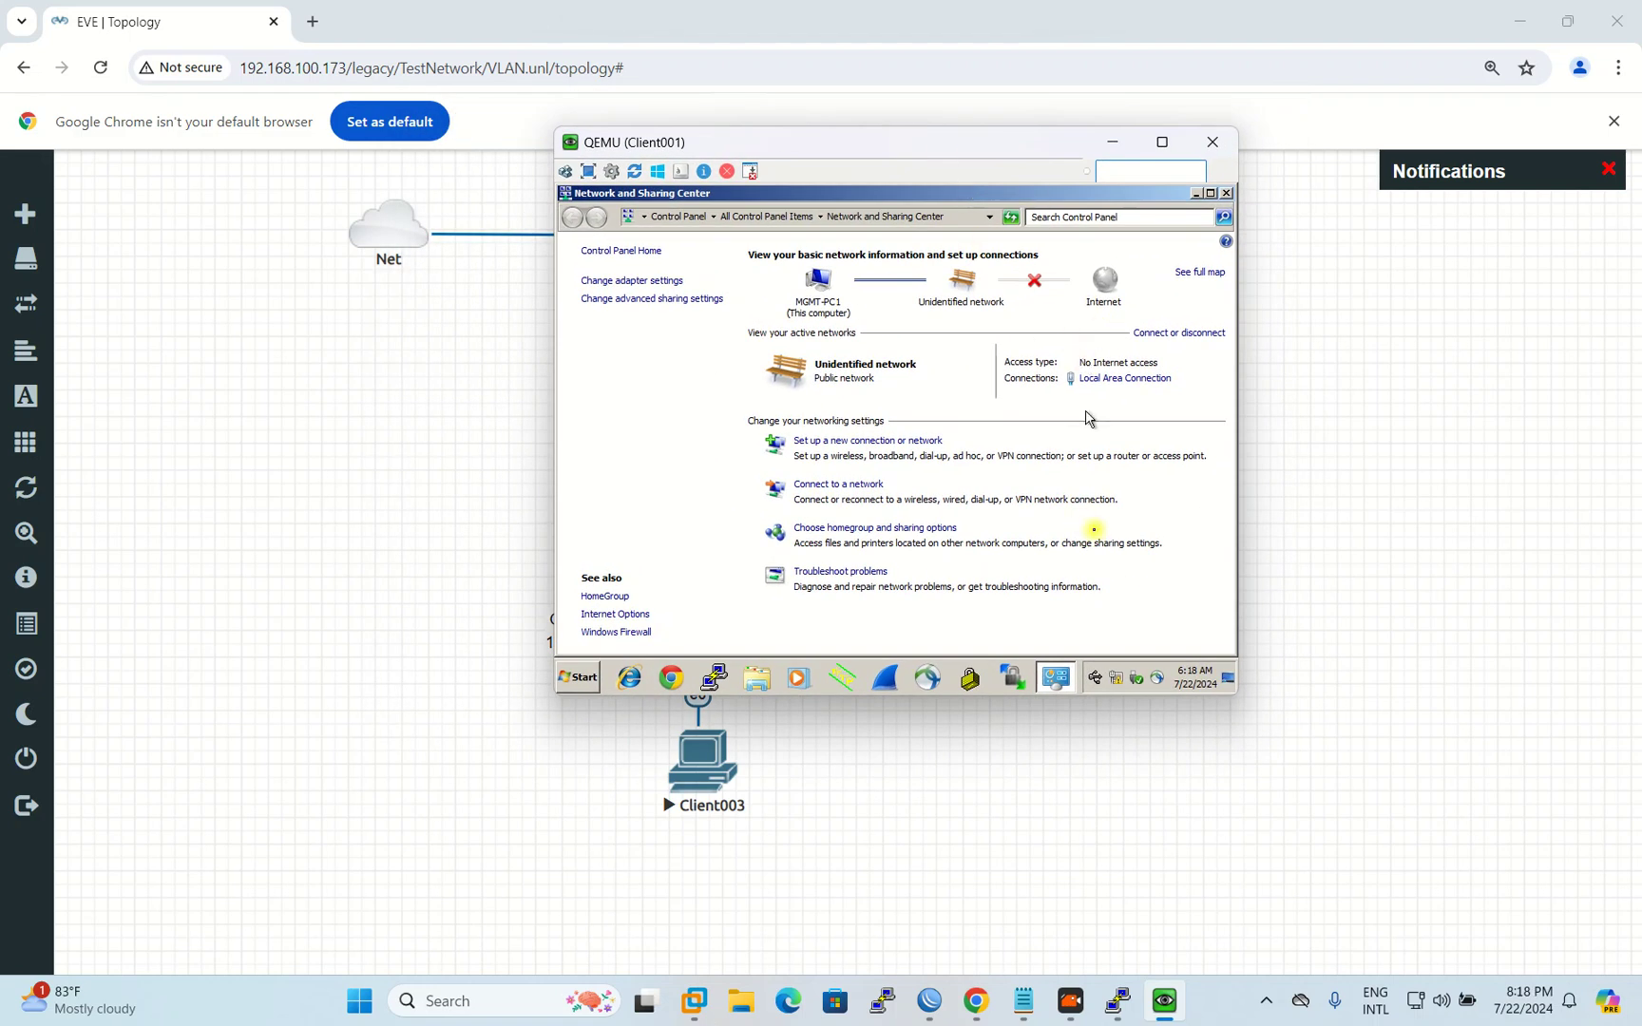
pyautogui.moveTo(1240, 699); pyautogui.dragTo(1312, 728)
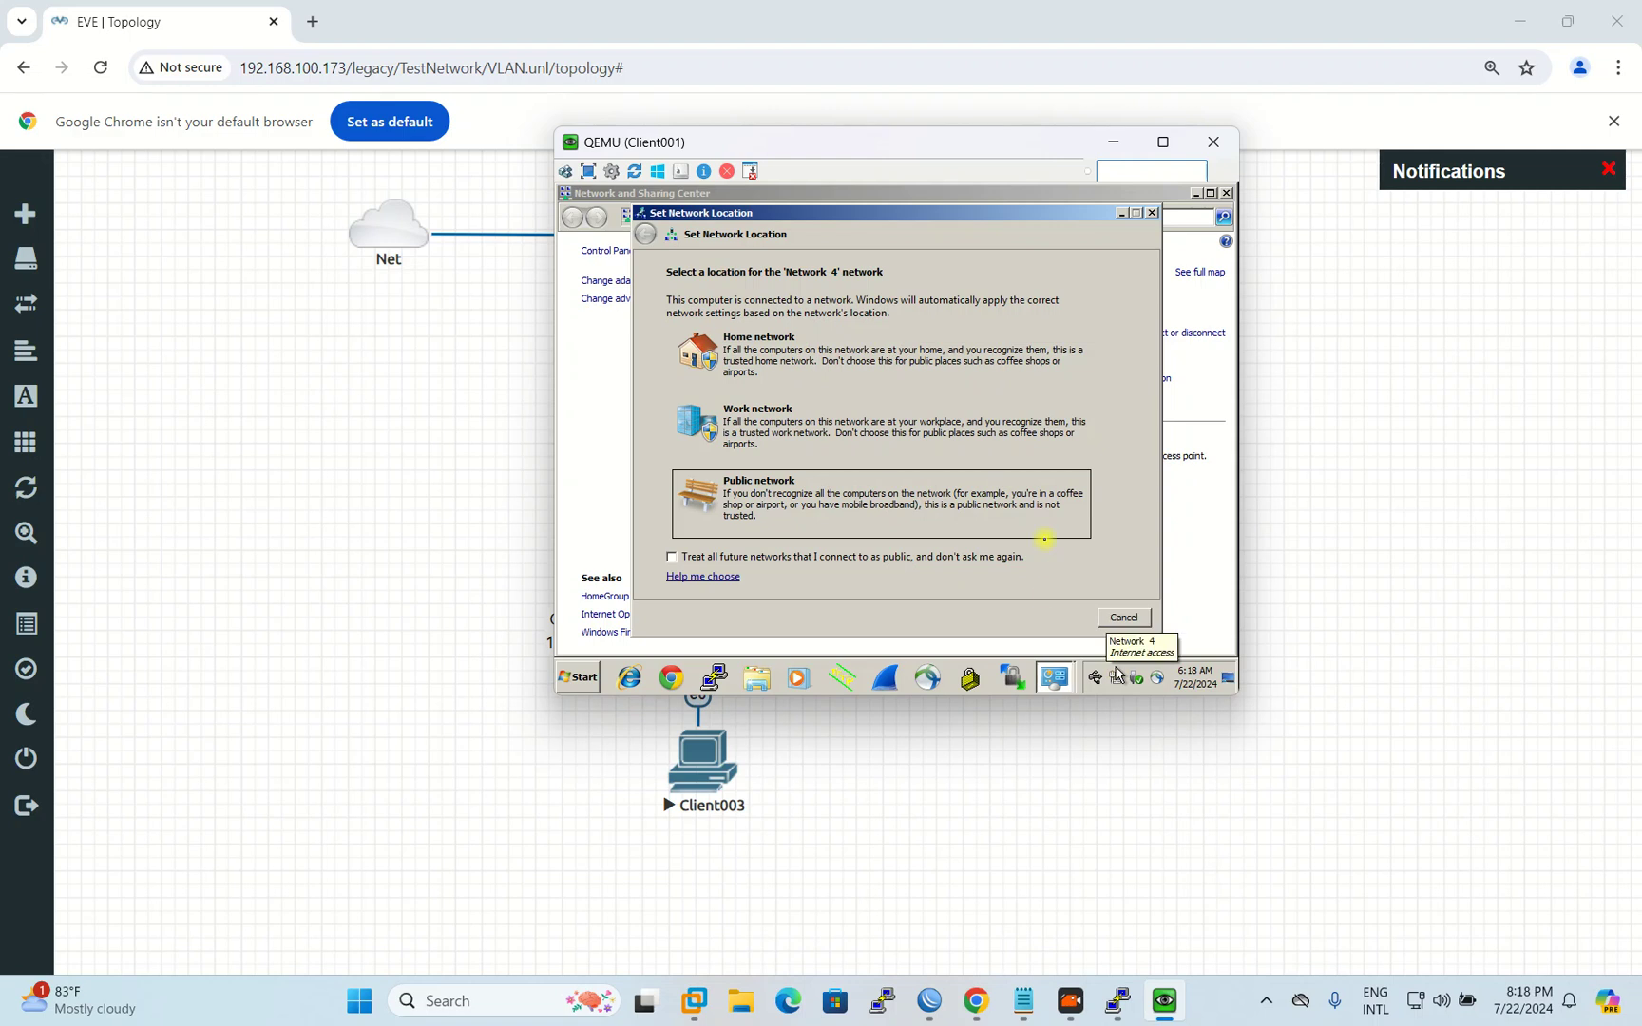
pyautogui.click(994, 523)
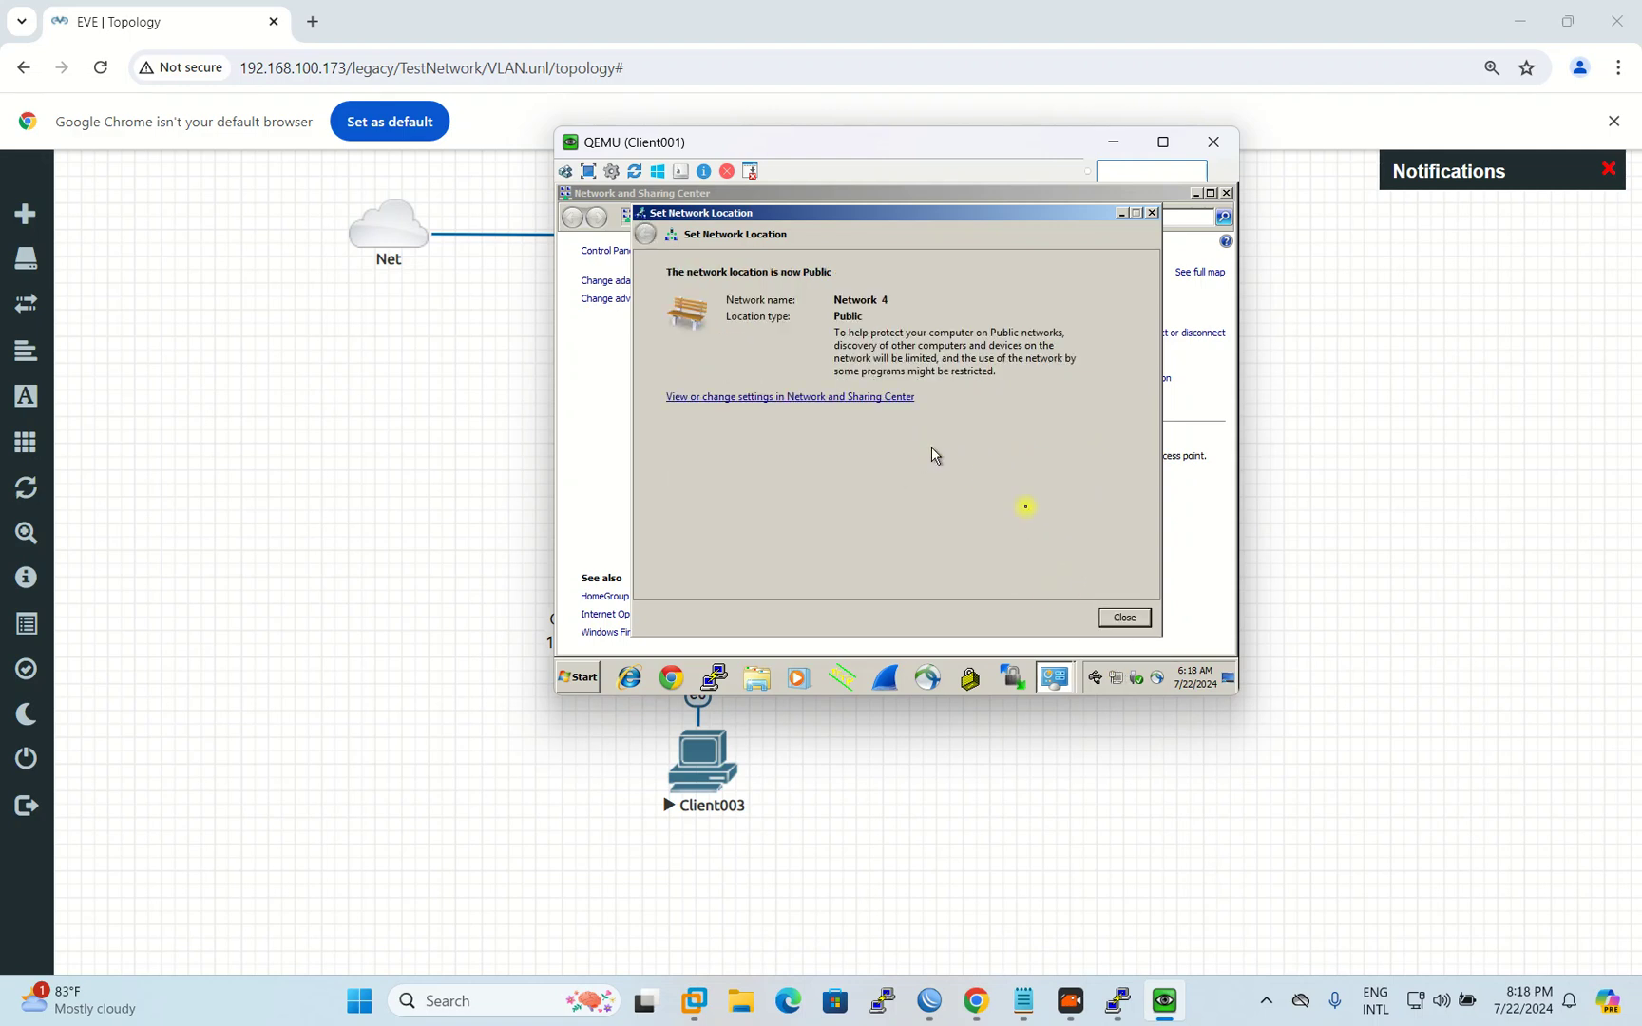
pyautogui.click(1125, 617)
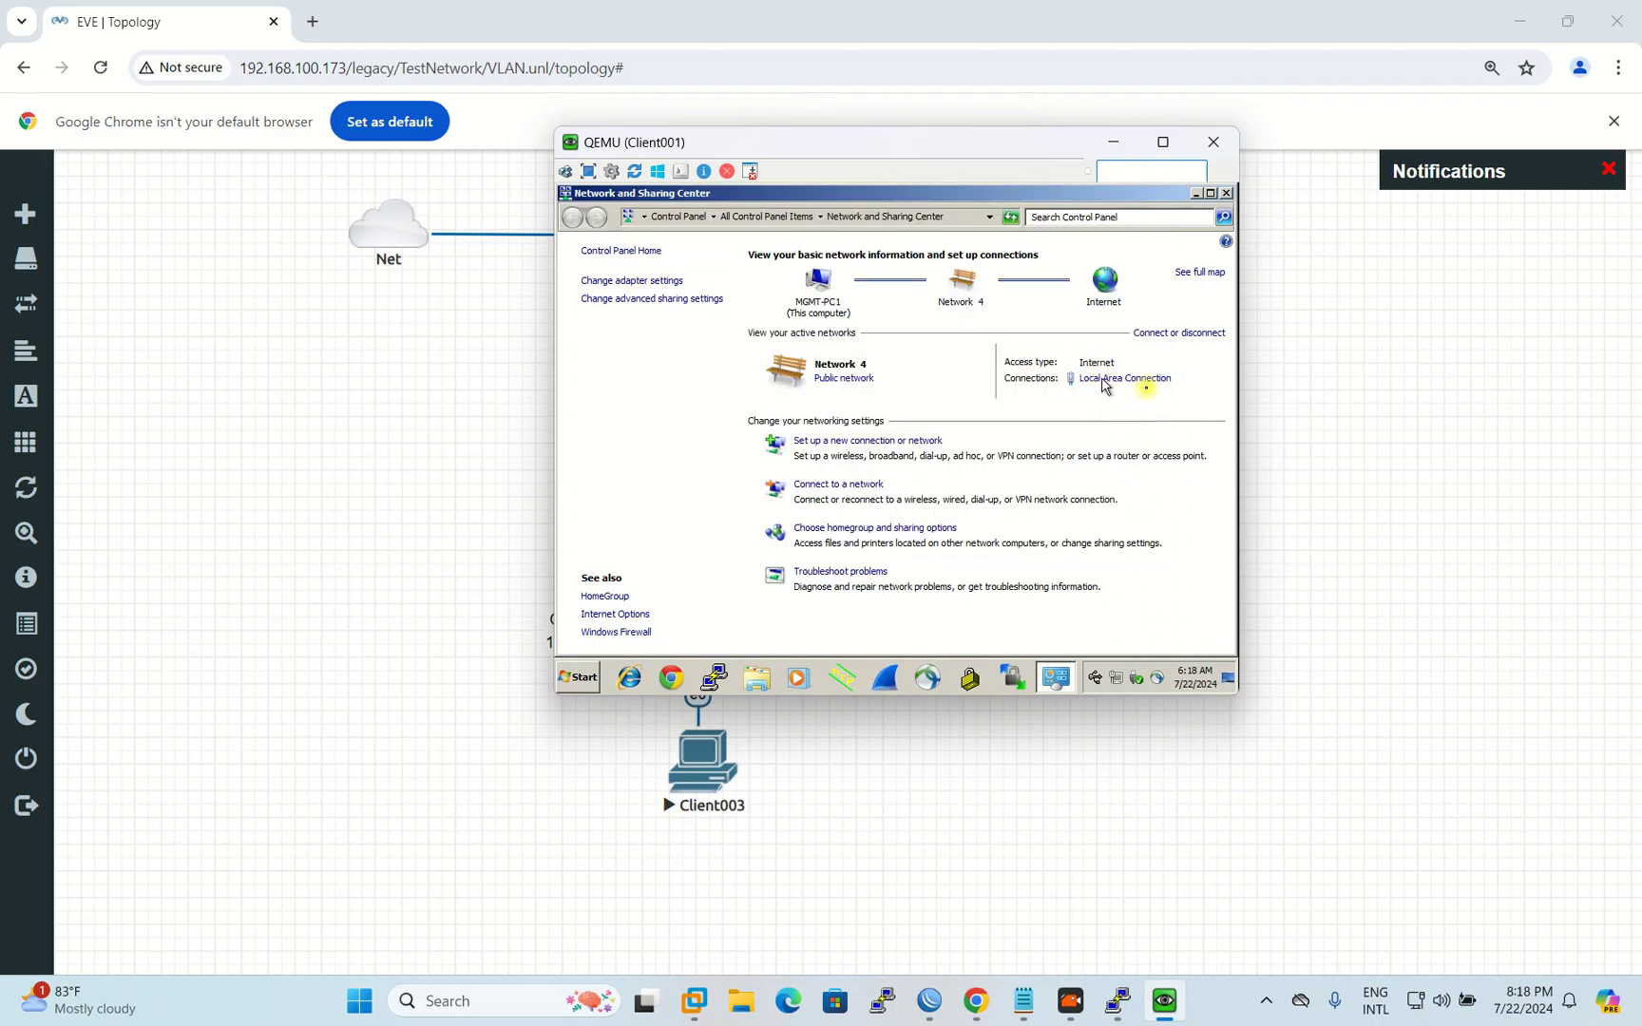
# Step: Check the IPv4 address in Client001's Local Area Connection details, then close the details, status and Network and Sharing Center windows
pyautogui.click(1133, 378)
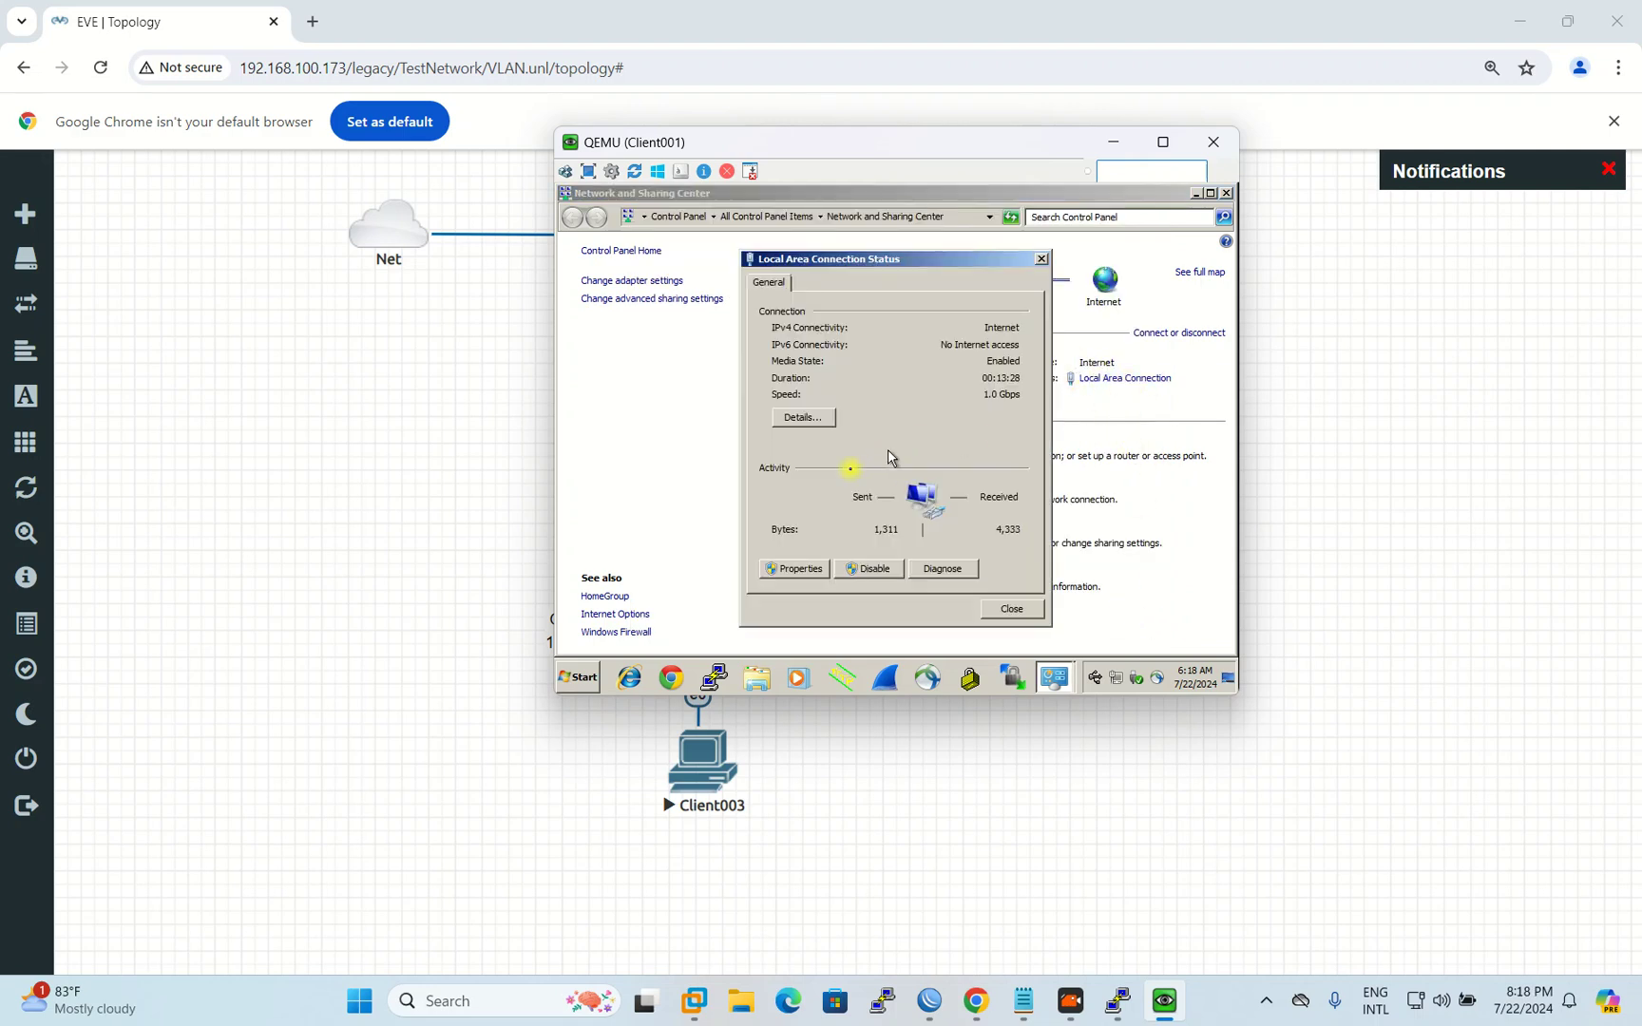
pyautogui.click(803, 417)
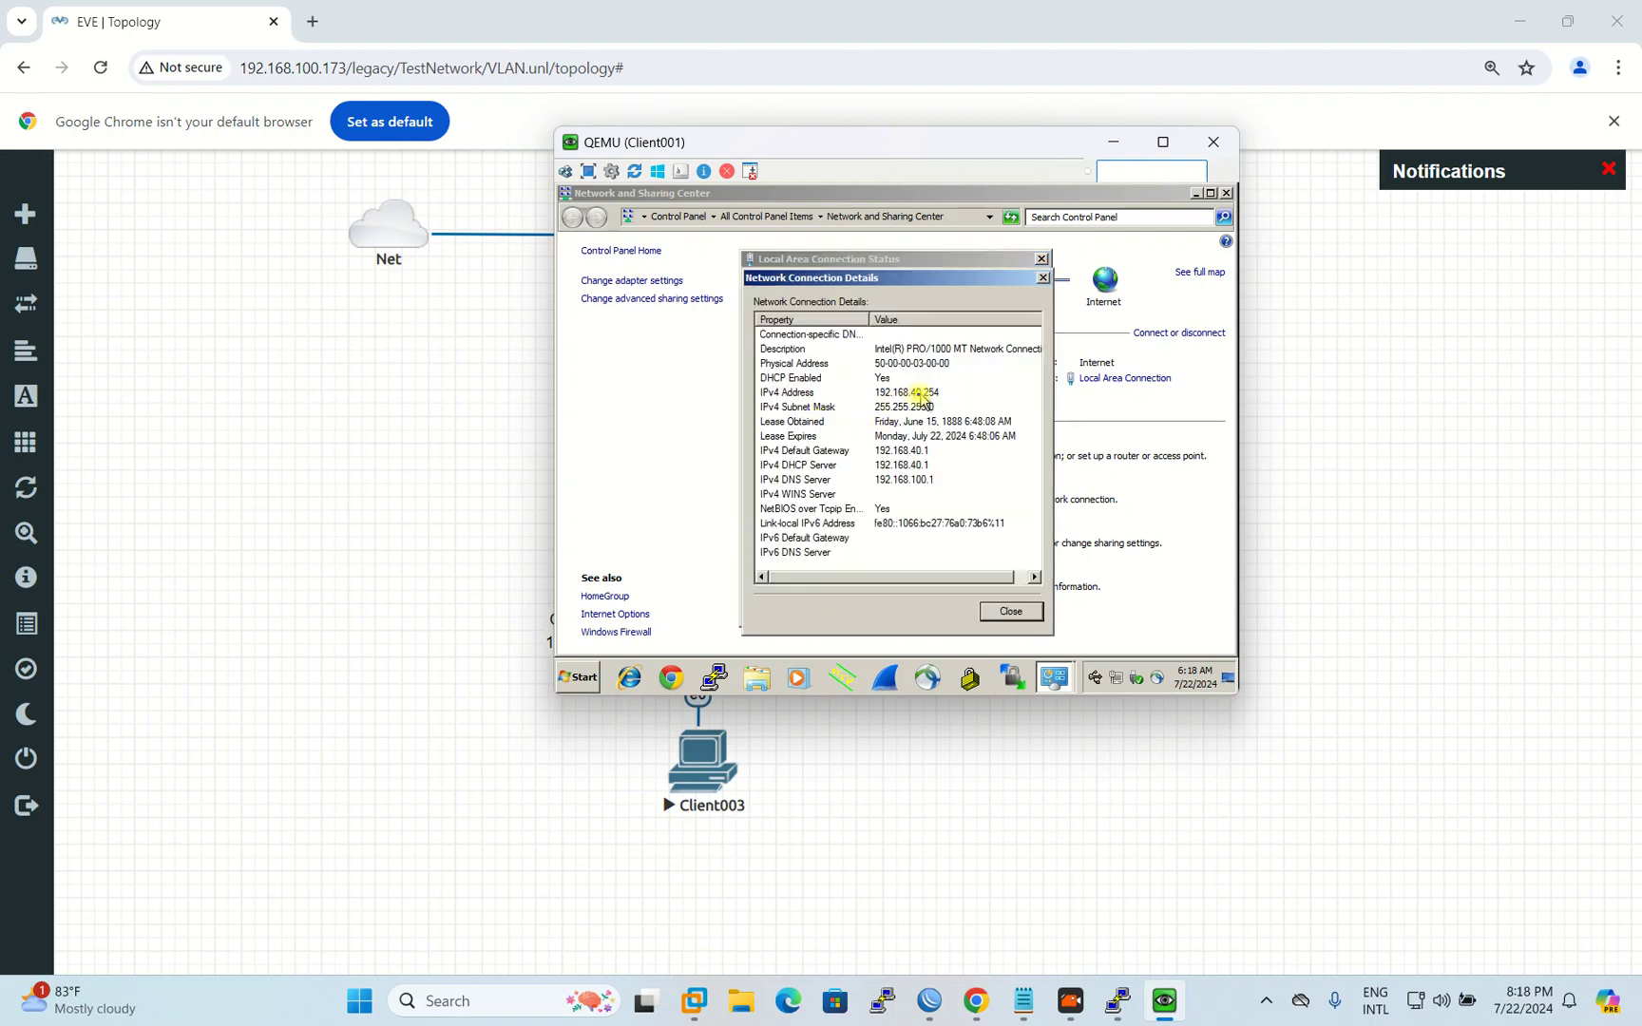
pyautogui.click(914, 394)
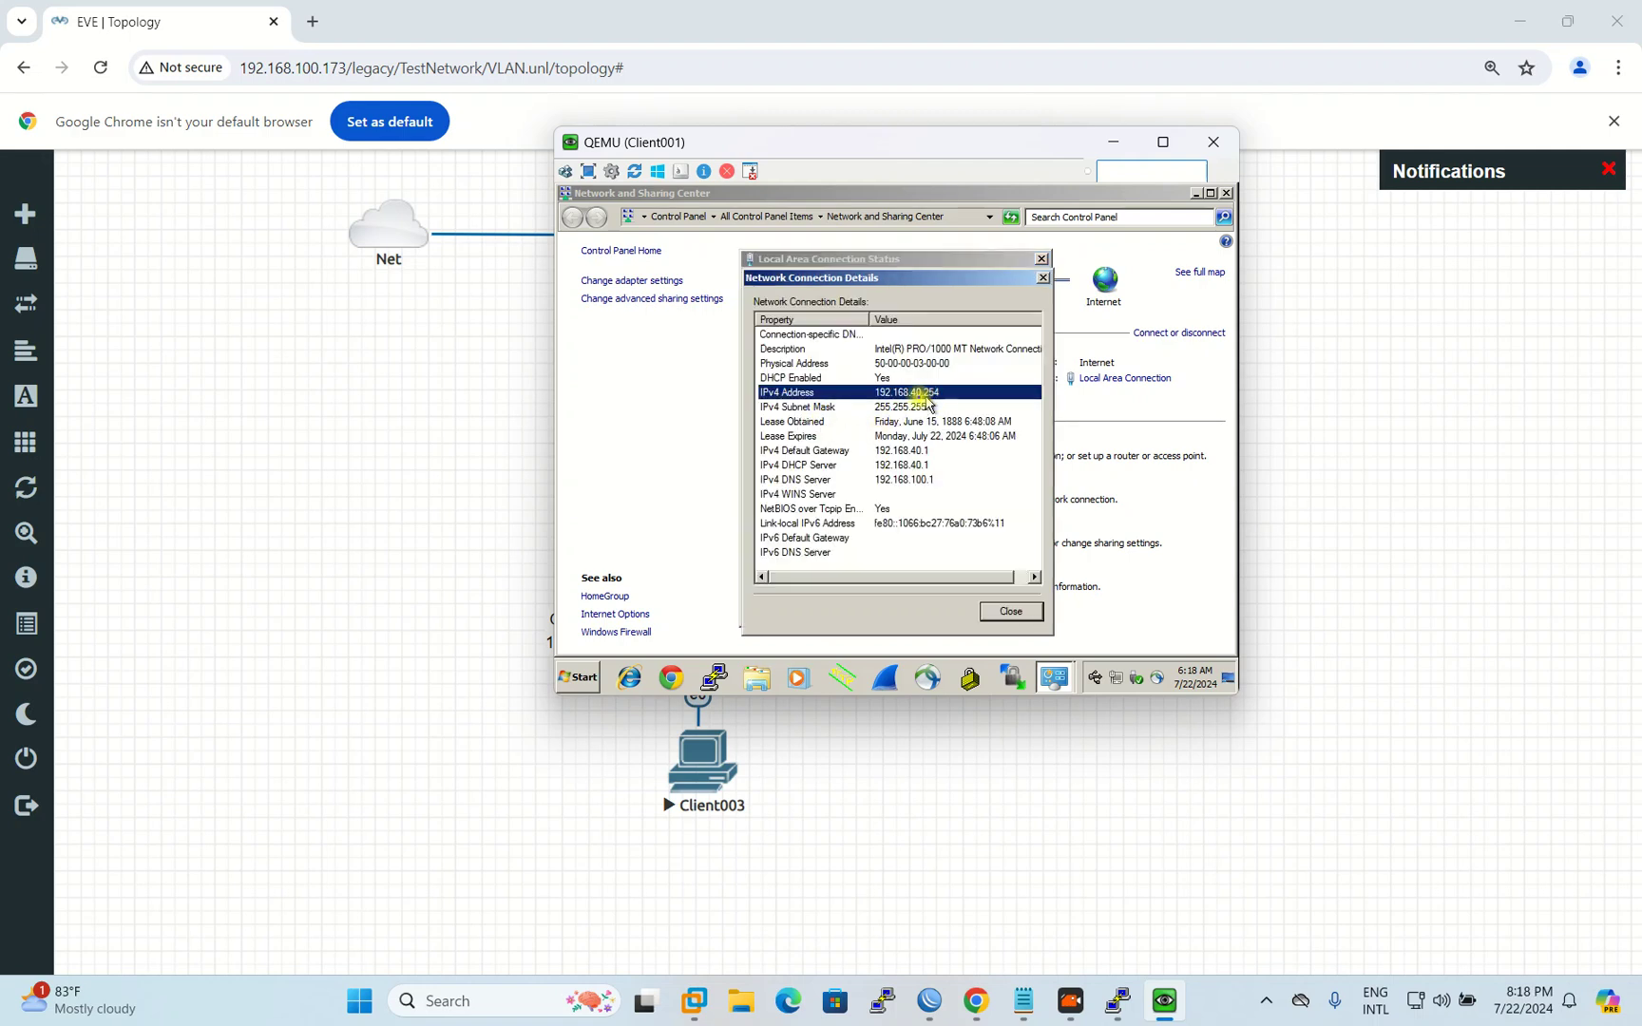
pyautogui.click(1043, 278)
pyautogui.click(1042, 258)
pyautogui.click(1226, 193)
# Step: Open a command prompt on Client001 and run ipconfig /all to inspect its network configuration
pyautogui.moveTo(672, 143); pyautogui.dragTo(777, 152)
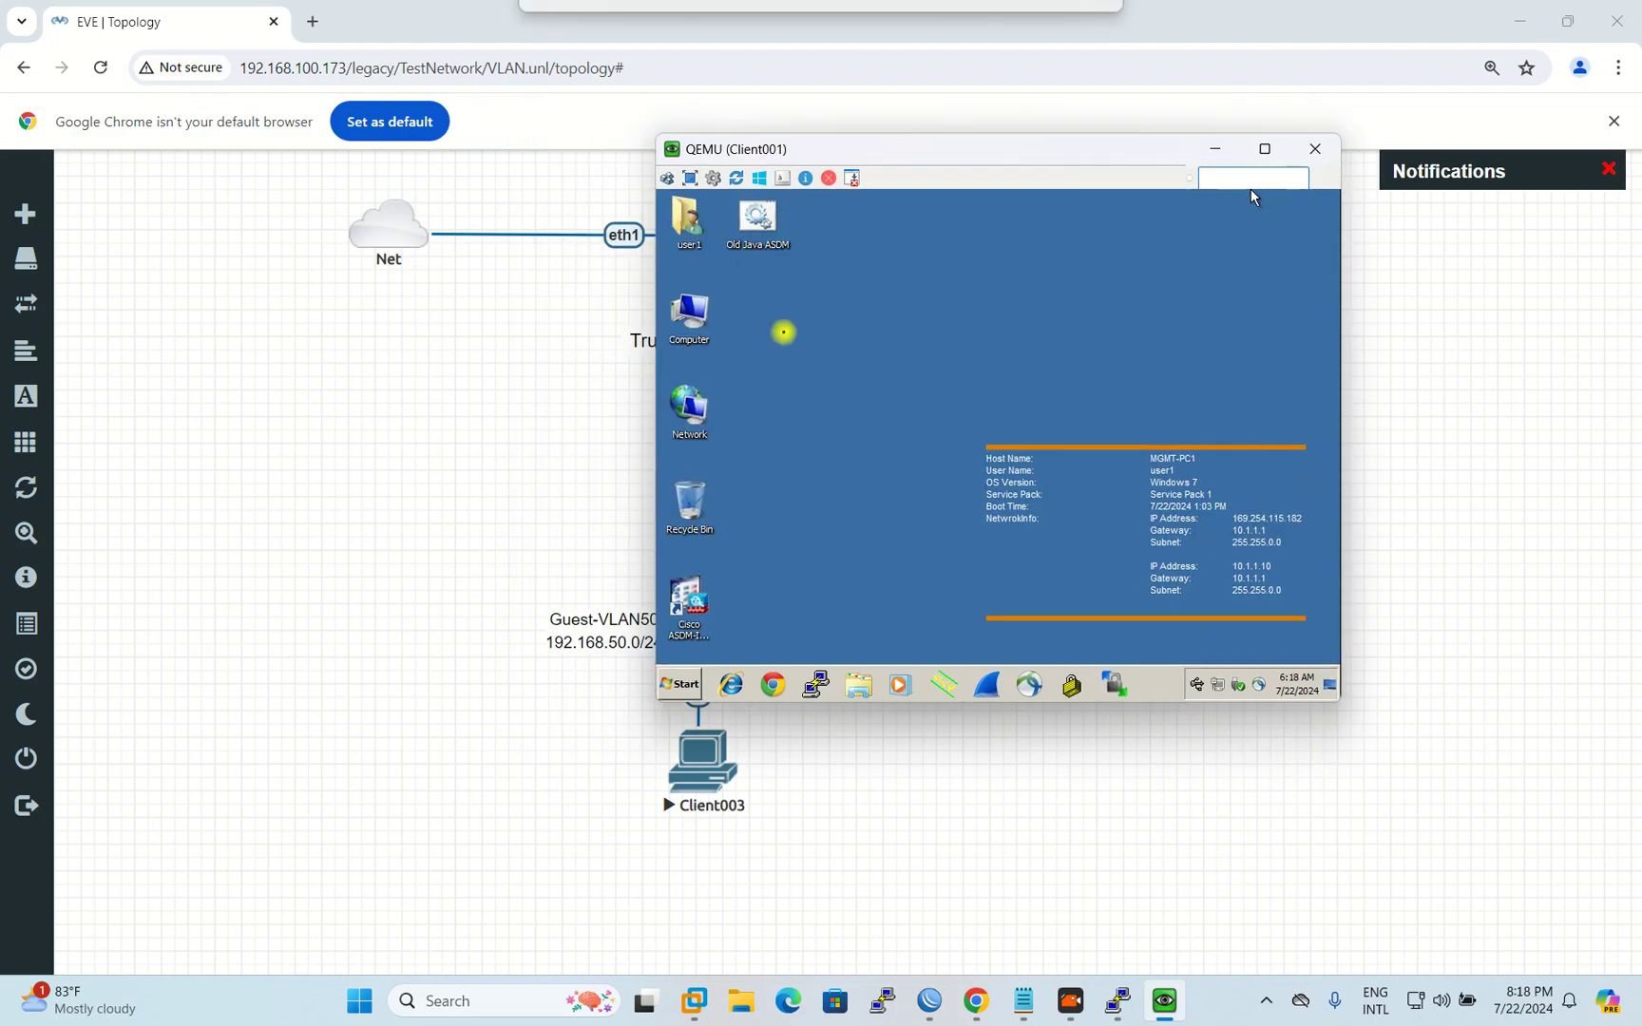
pyautogui.click(682, 685)
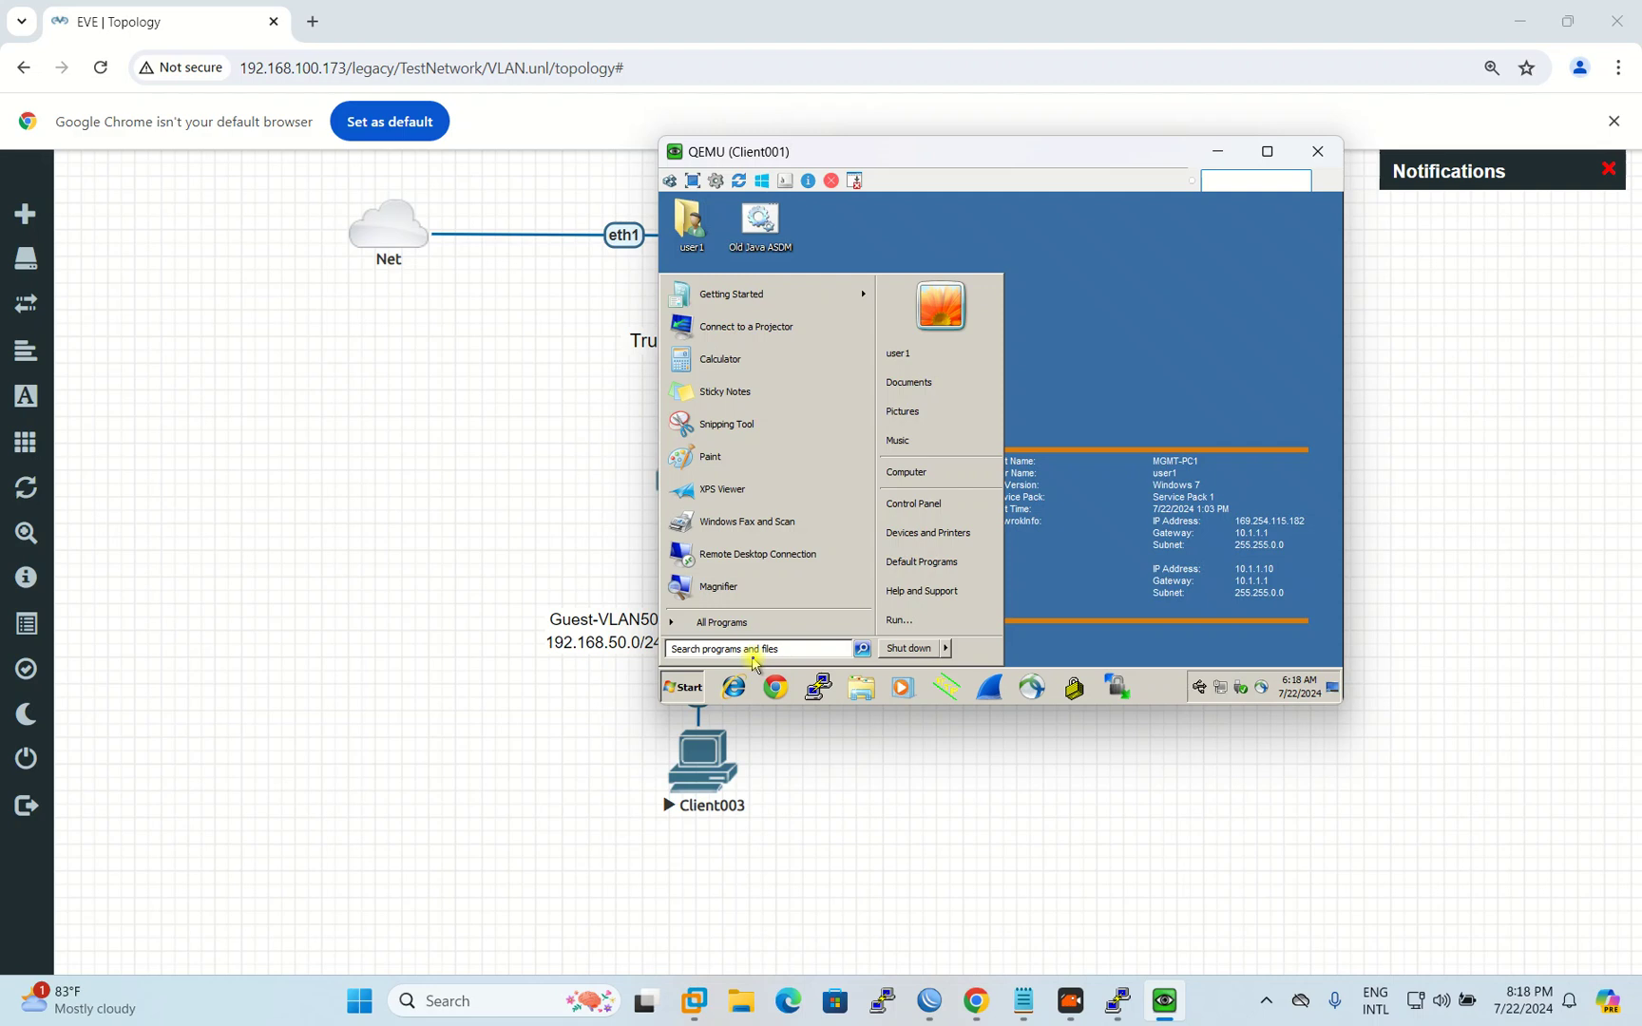
pyautogui.write('cmd')
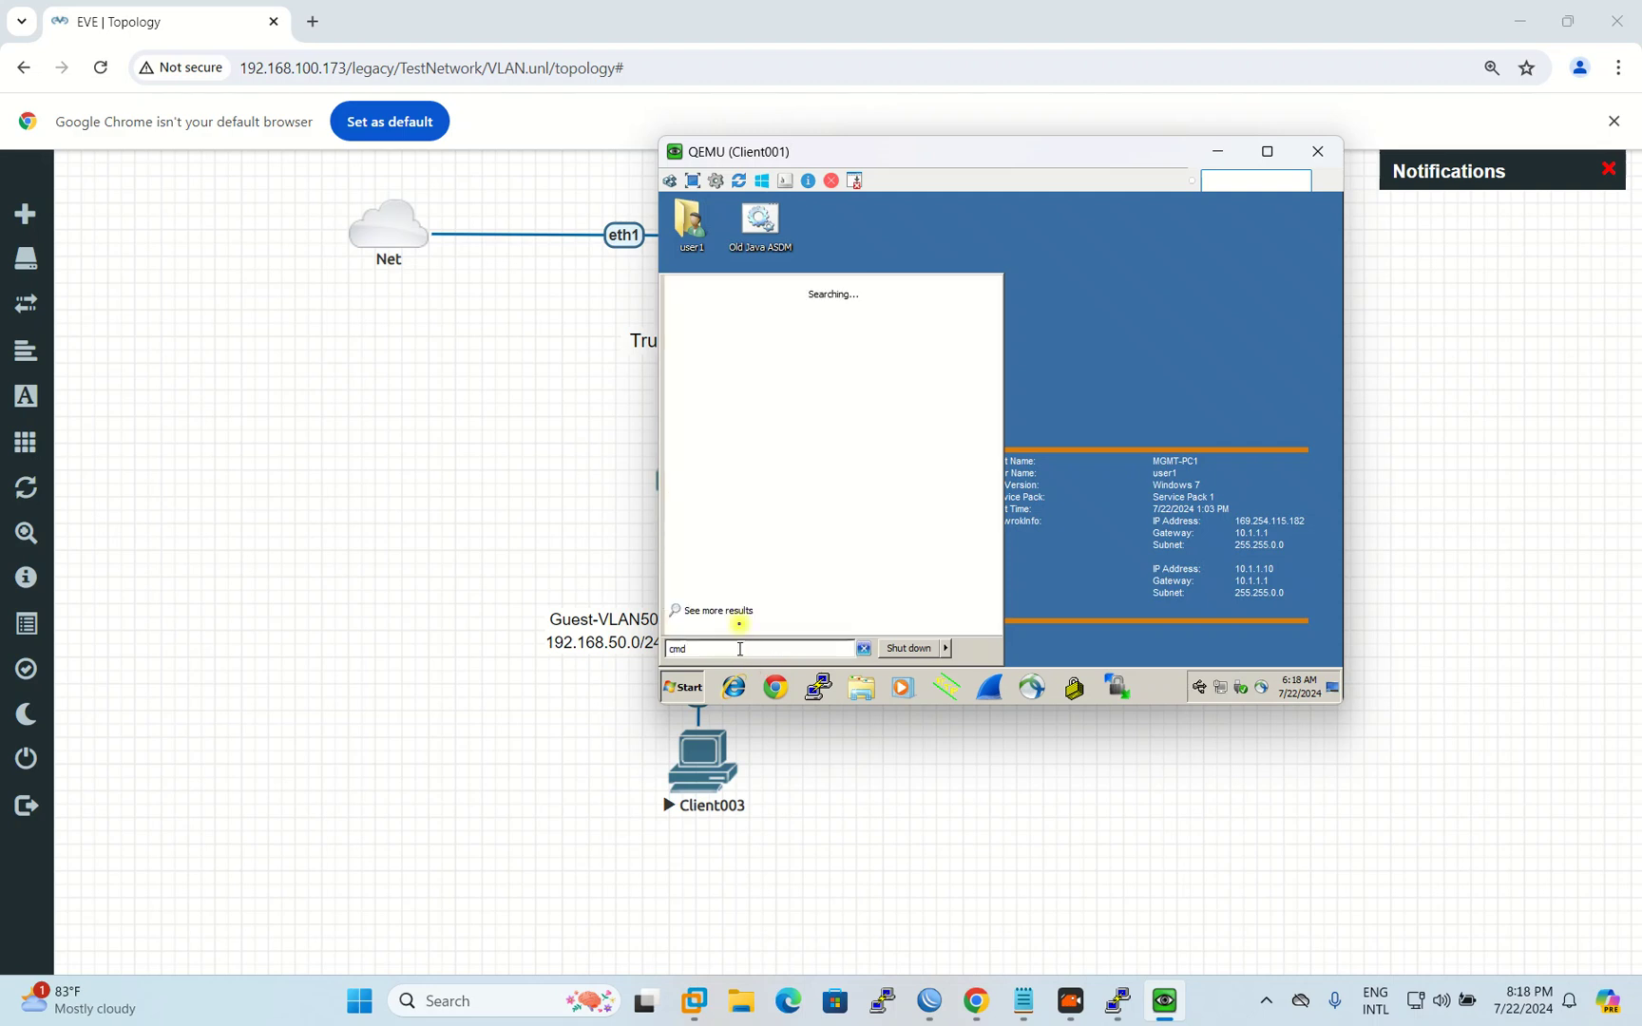
pyautogui.click(748, 308)
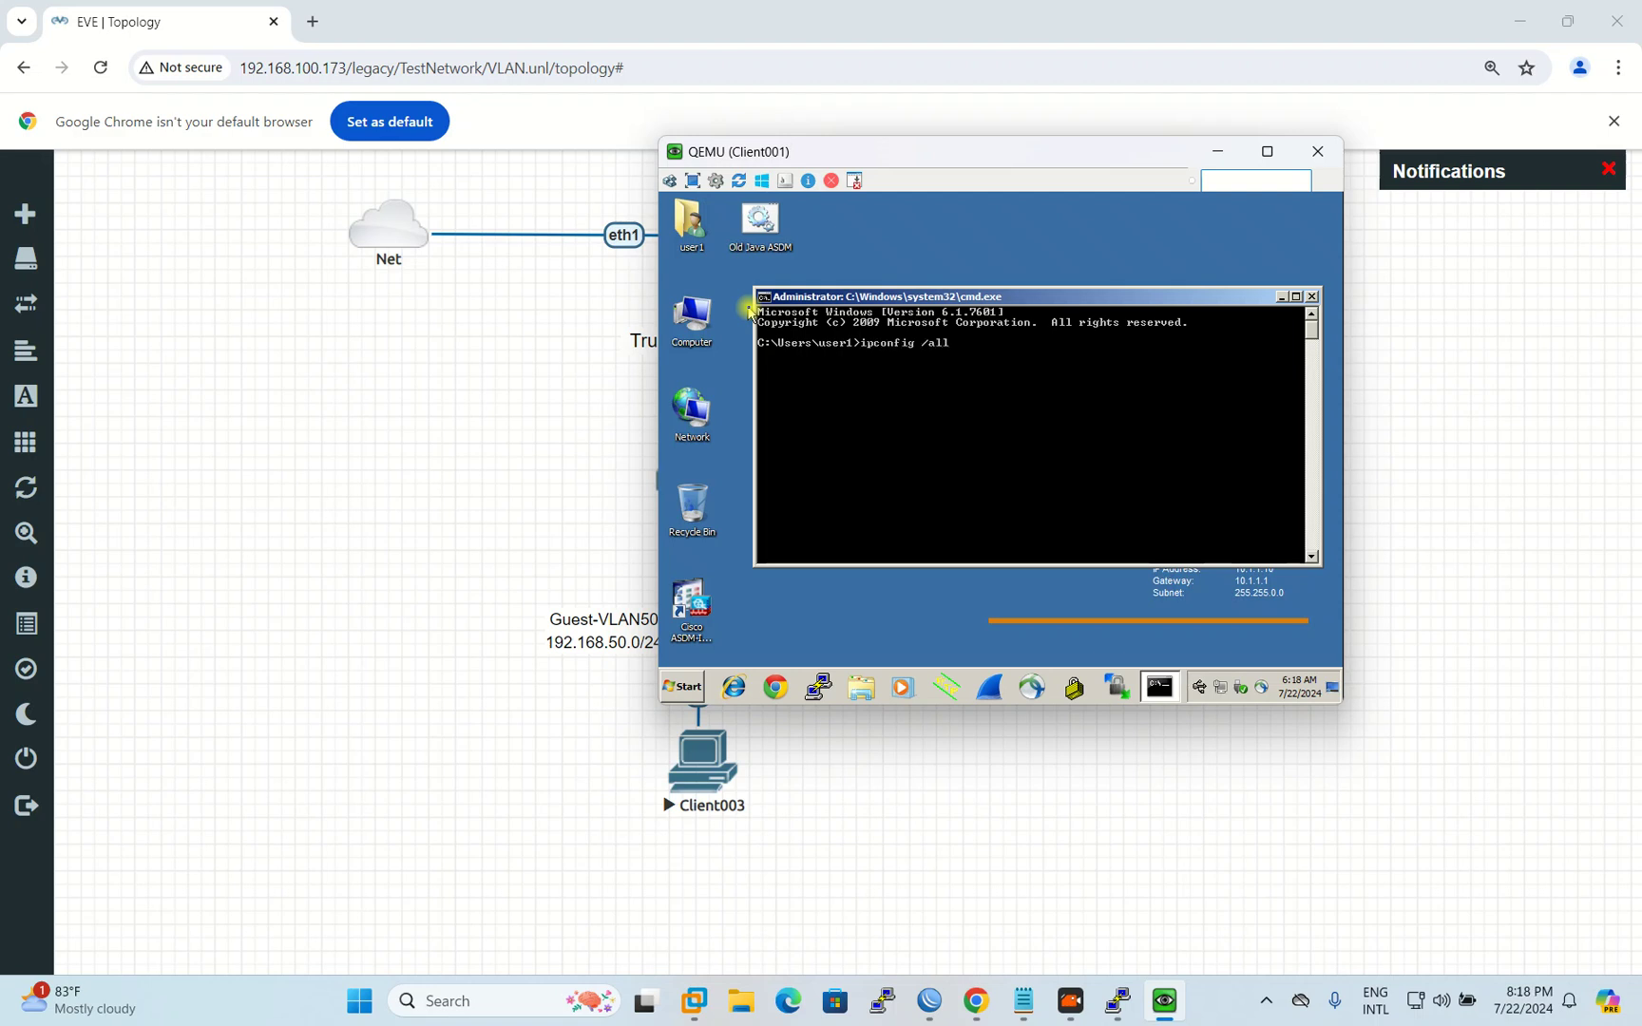
pyautogui.press('Return')
# Step: Ping google.com from Client001 to test internet connectivity, and close the command prompt
pyautogui.write('ping g')
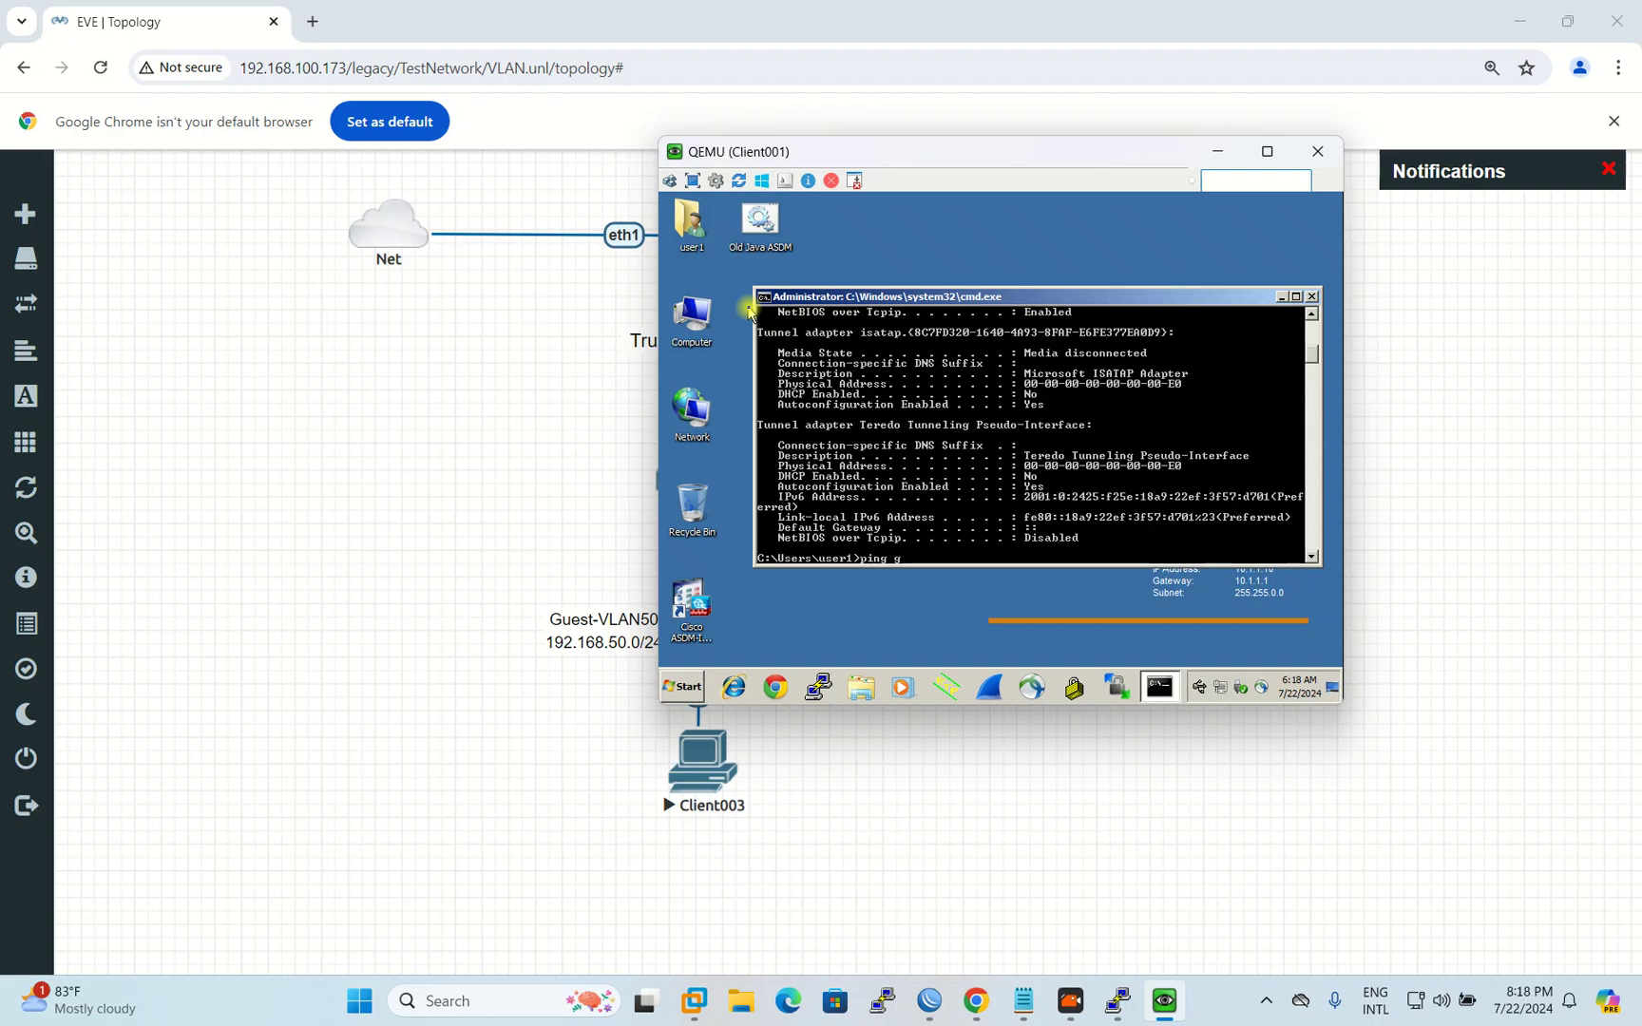
pyautogui.write('oogle.com')
pyautogui.press('Return')
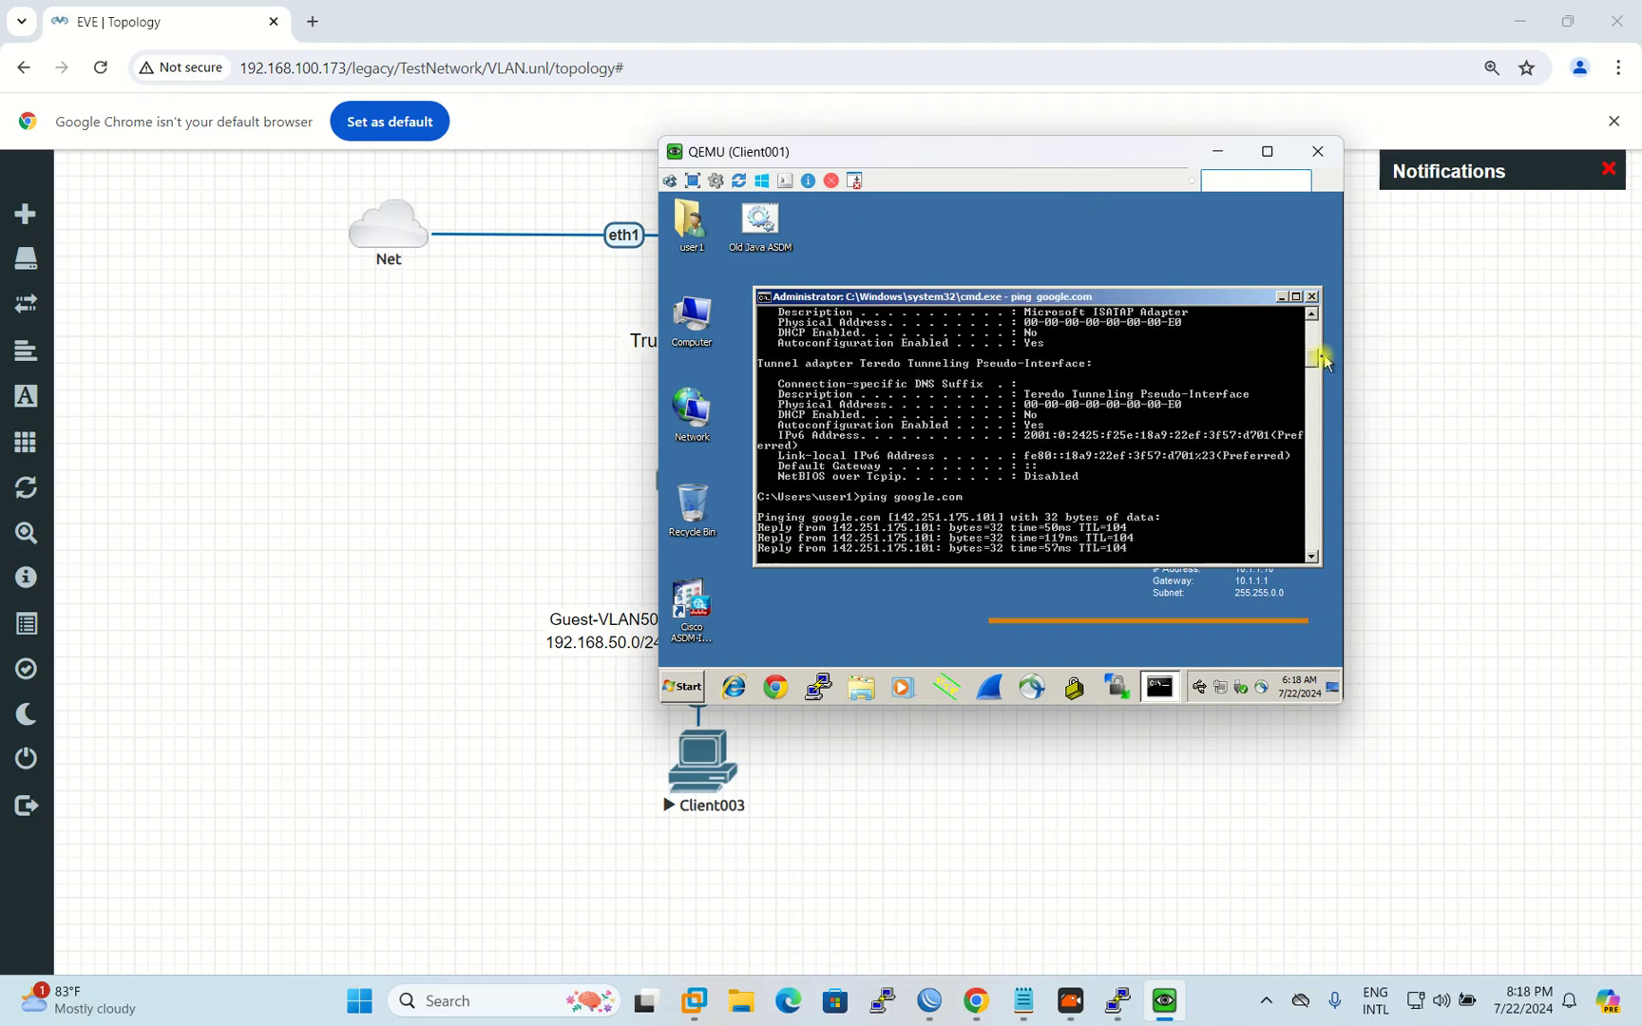
pyautogui.scroll(5, 1313, 359)
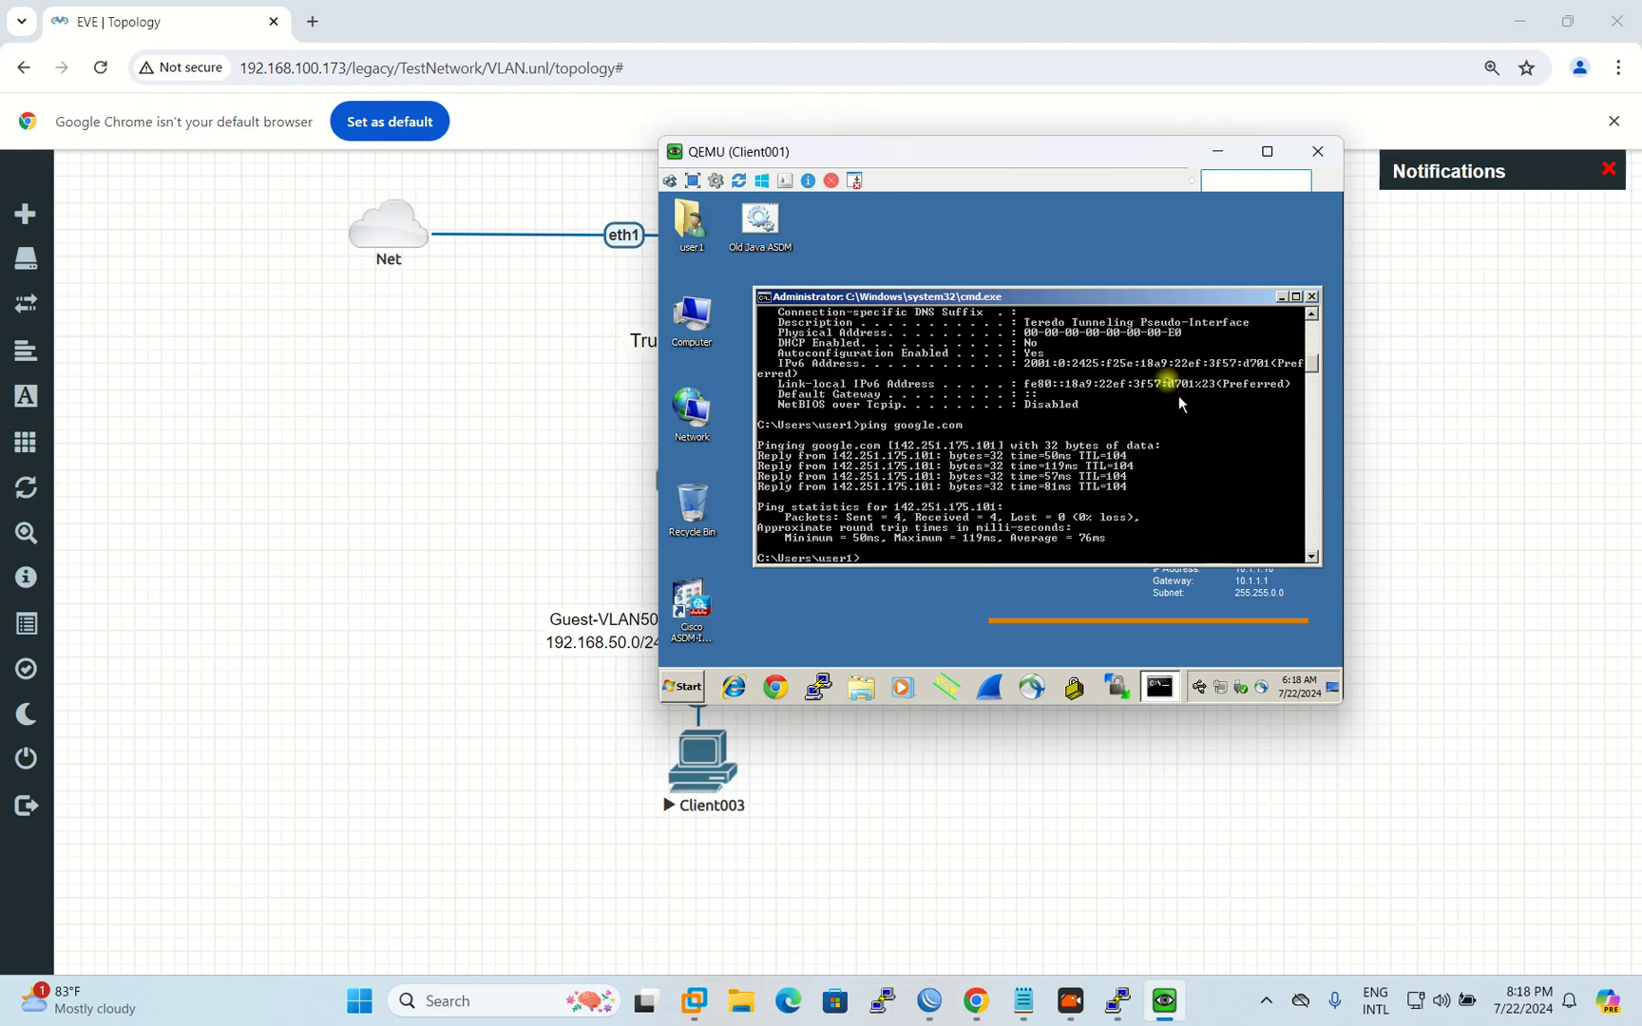
pyautogui.click(1311, 297)
# Step: Open the Client002 console from the topology, postponing the Windows restart and dismissing the device driver notification
pyautogui.hotkey('alt', 'Tab')
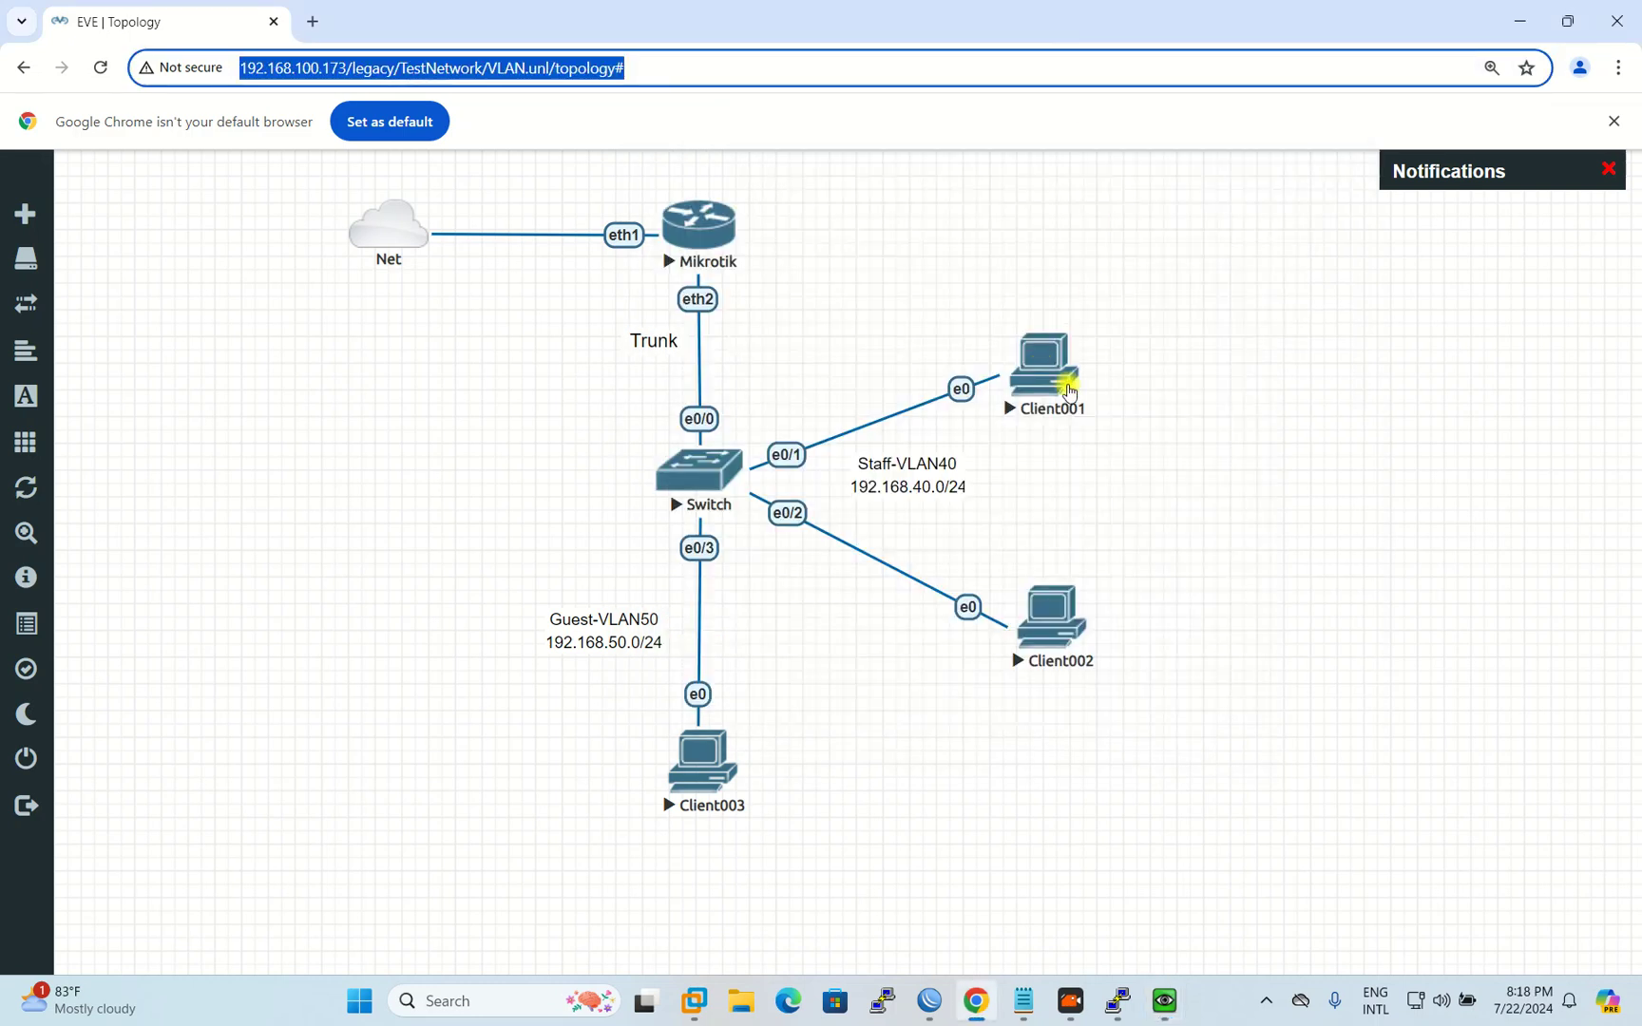
pyautogui.click(1076, 625)
pyautogui.click(856, 229)
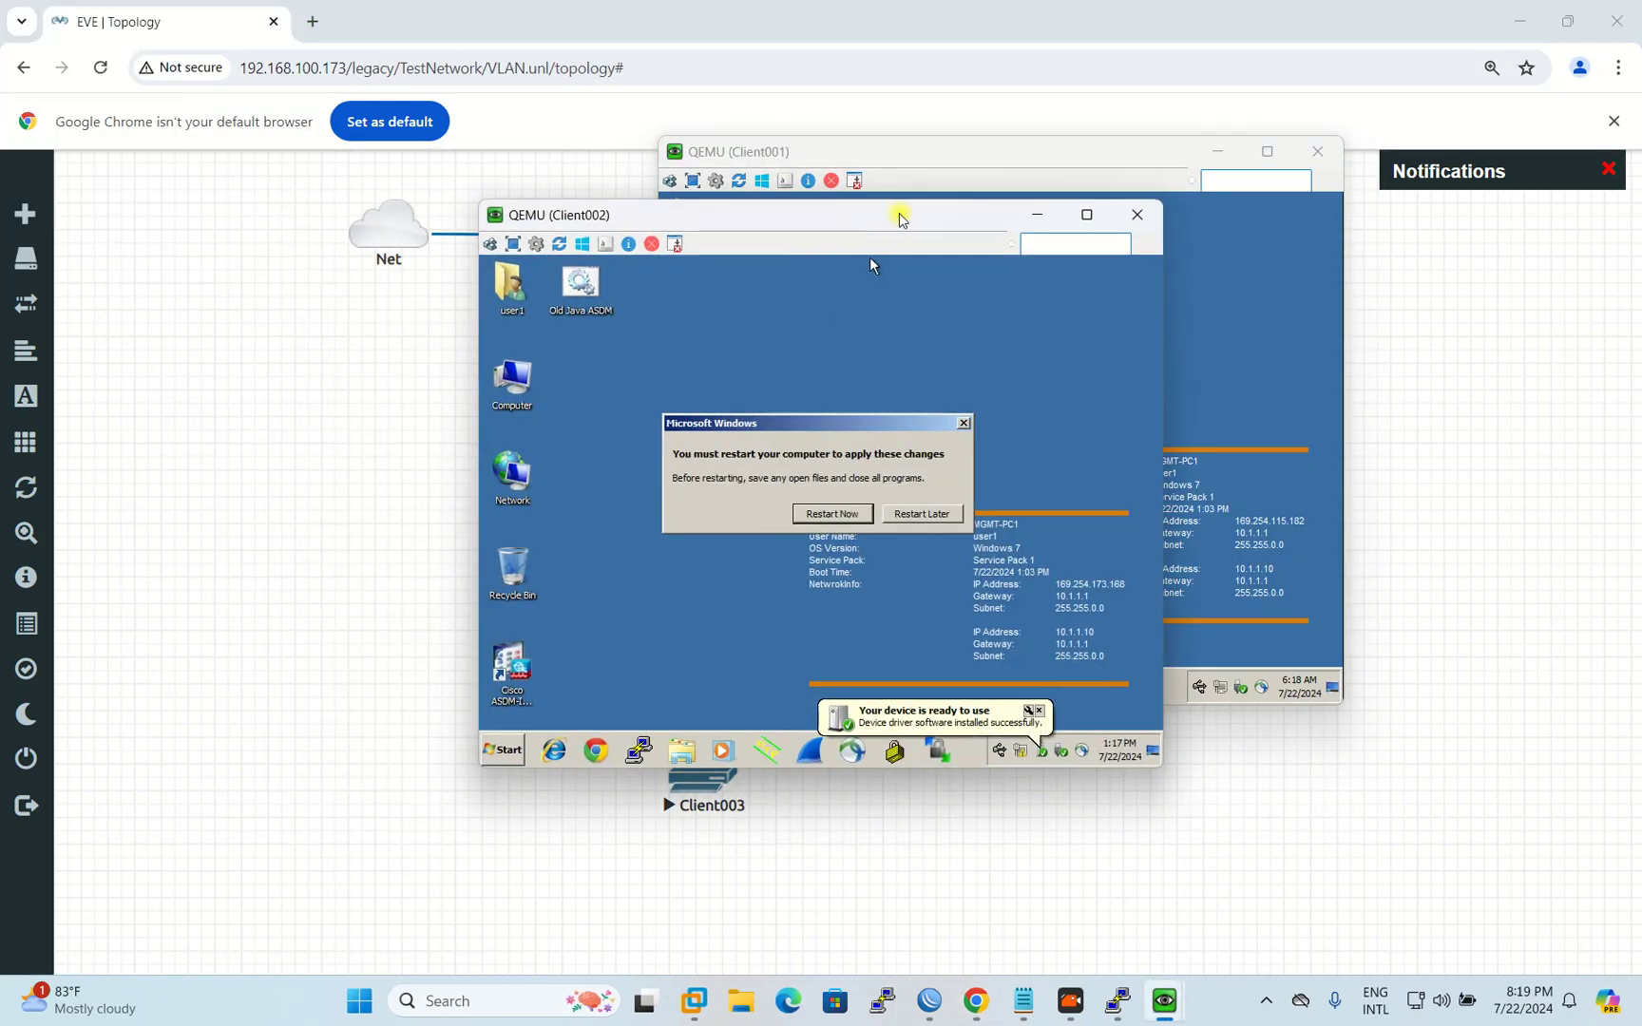
pyautogui.click(888, 489)
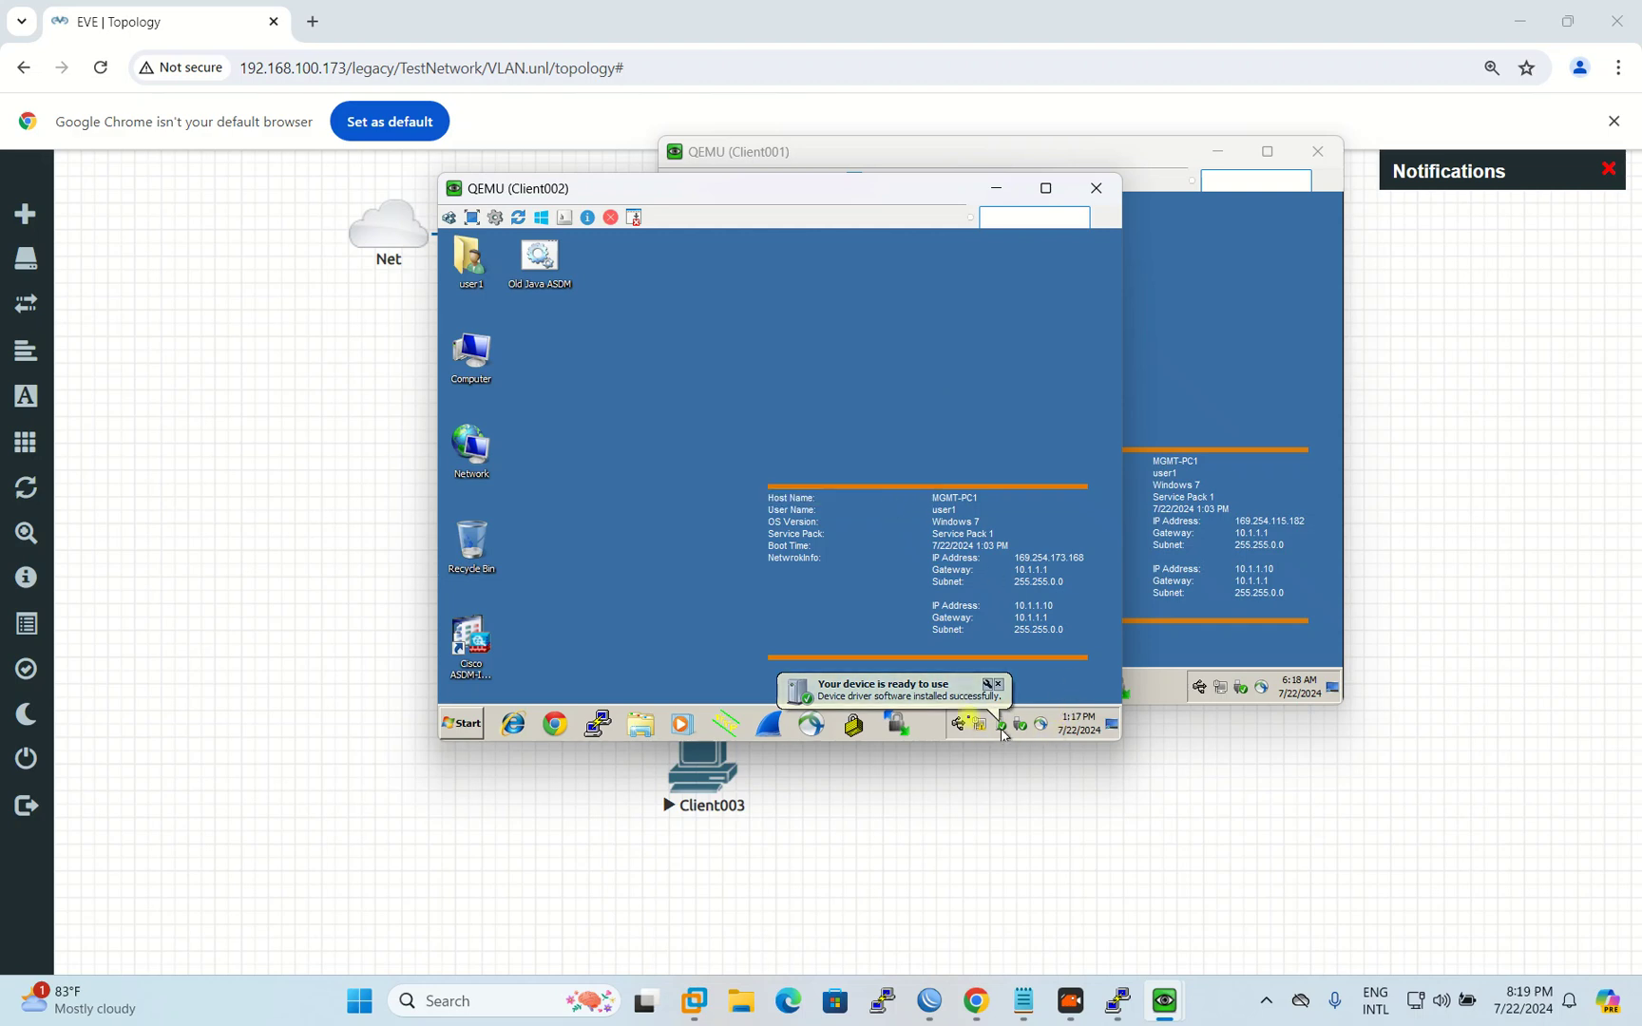
pyautogui.click(998, 685)
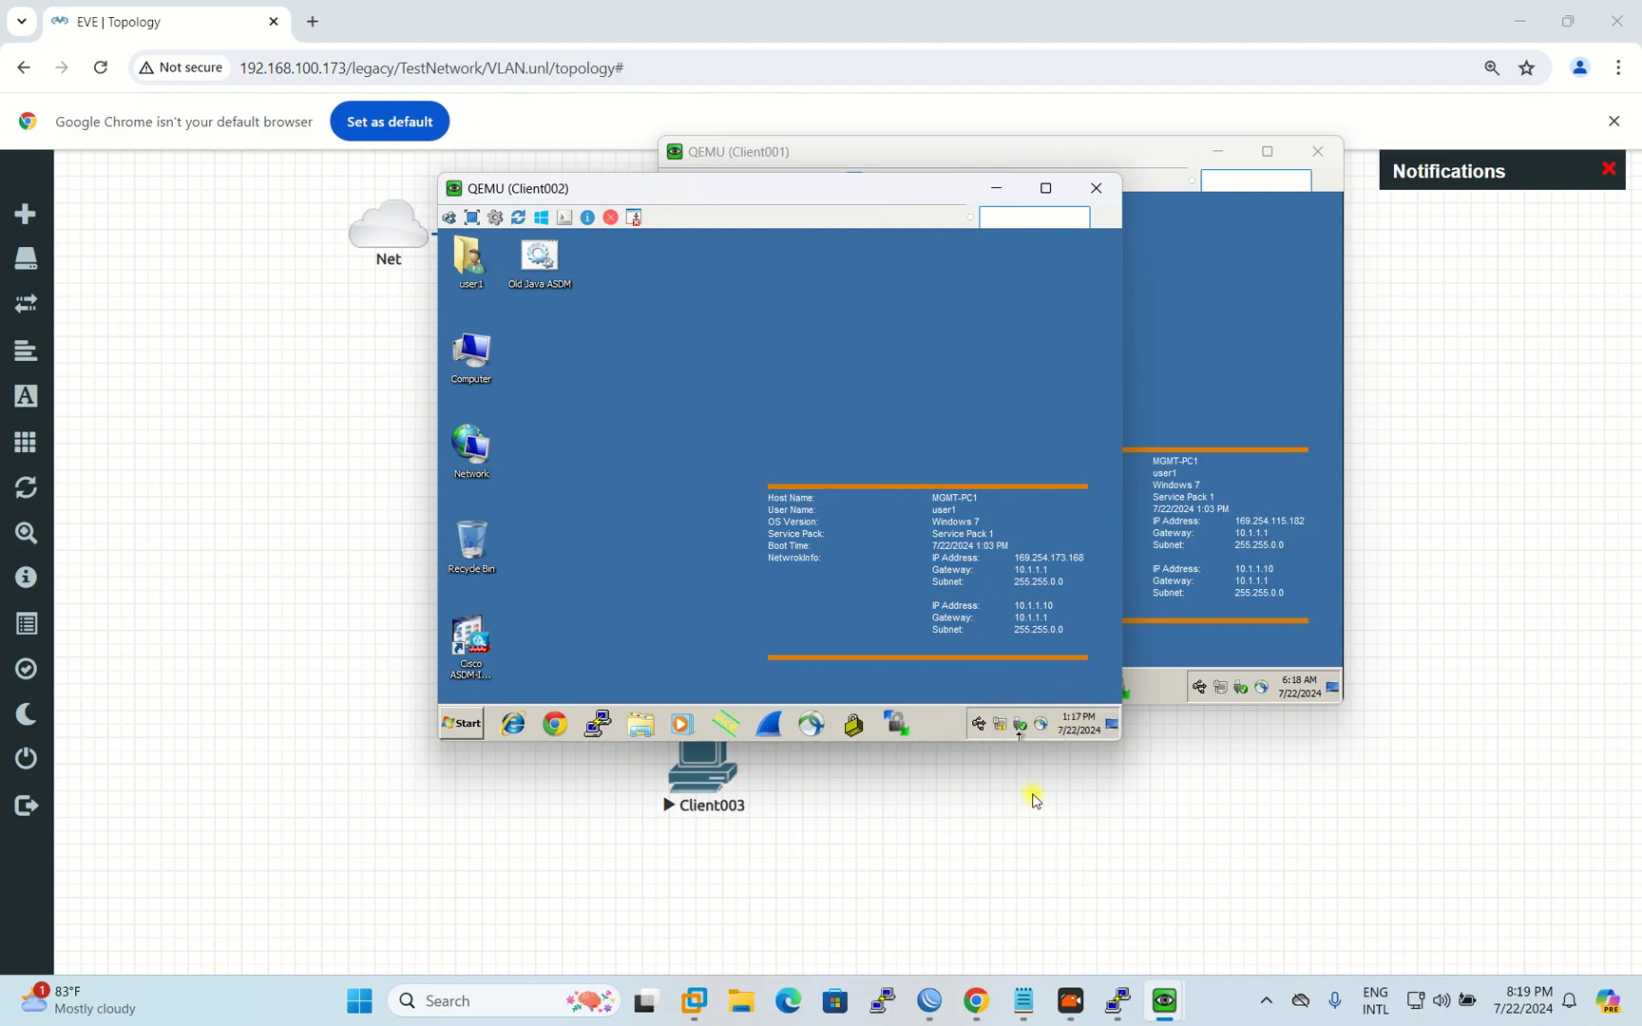
# Step: Open the Internet Protocol Version 4 (TCP/IPv4) properties of Client002's Local Area Connection from the Network and Sharing Center
pyautogui.click(1003, 728)
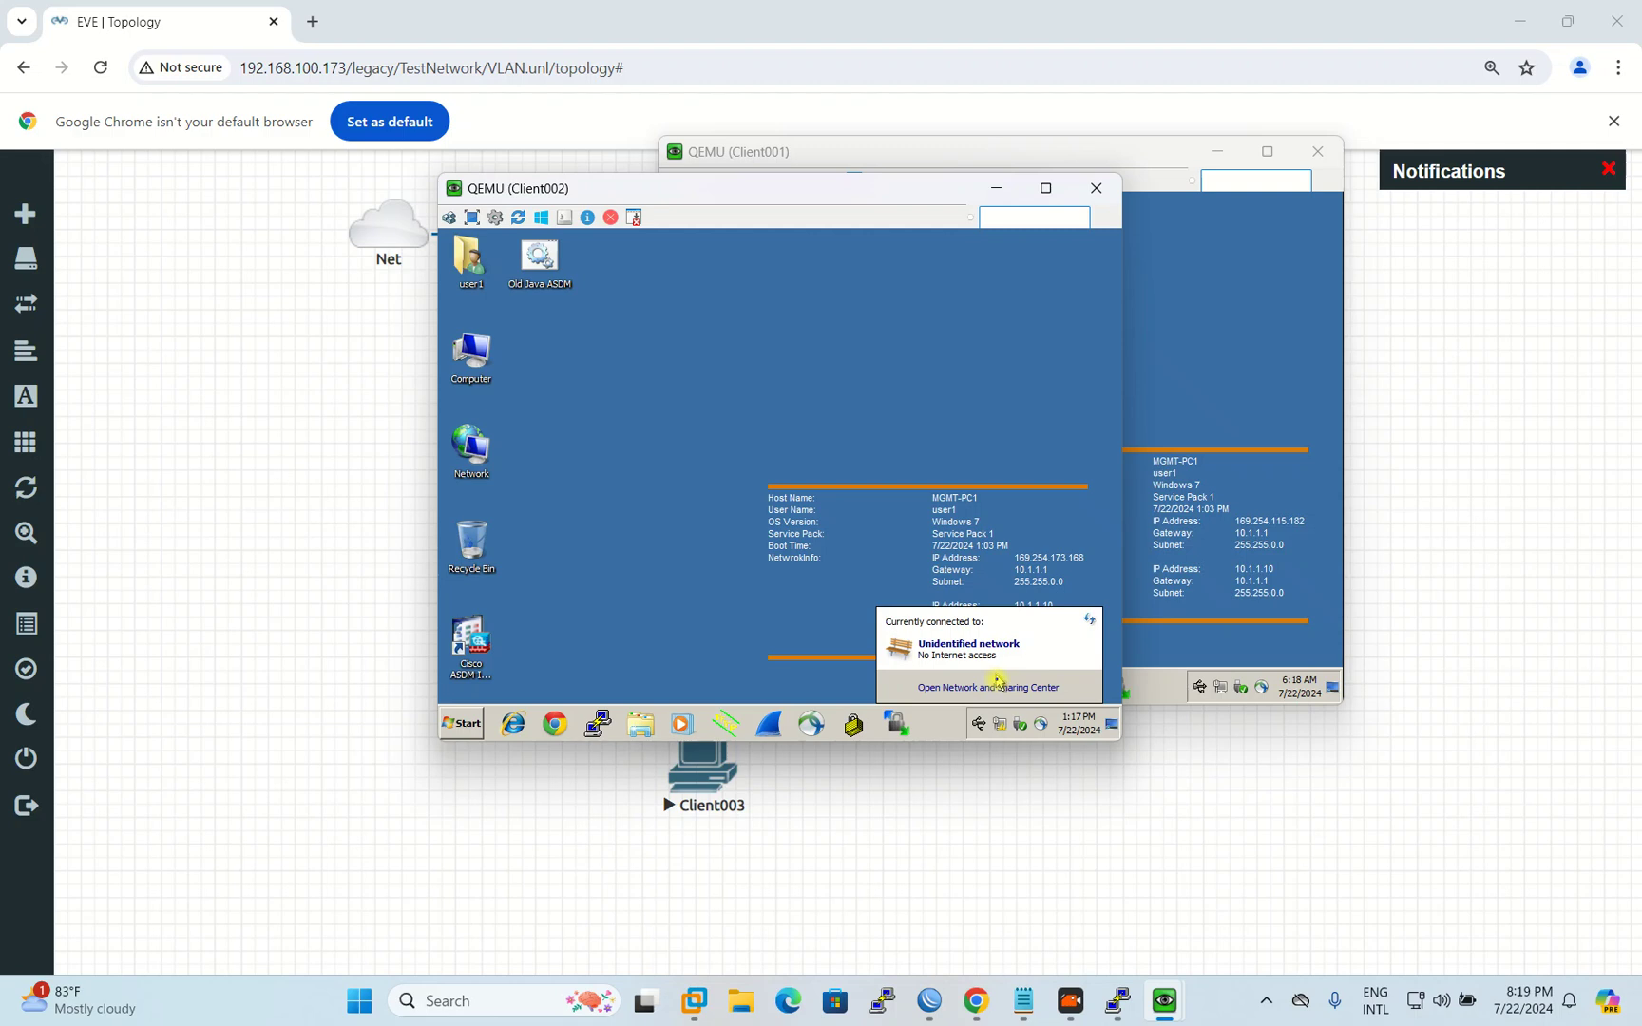
pyautogui.click(998, 687)
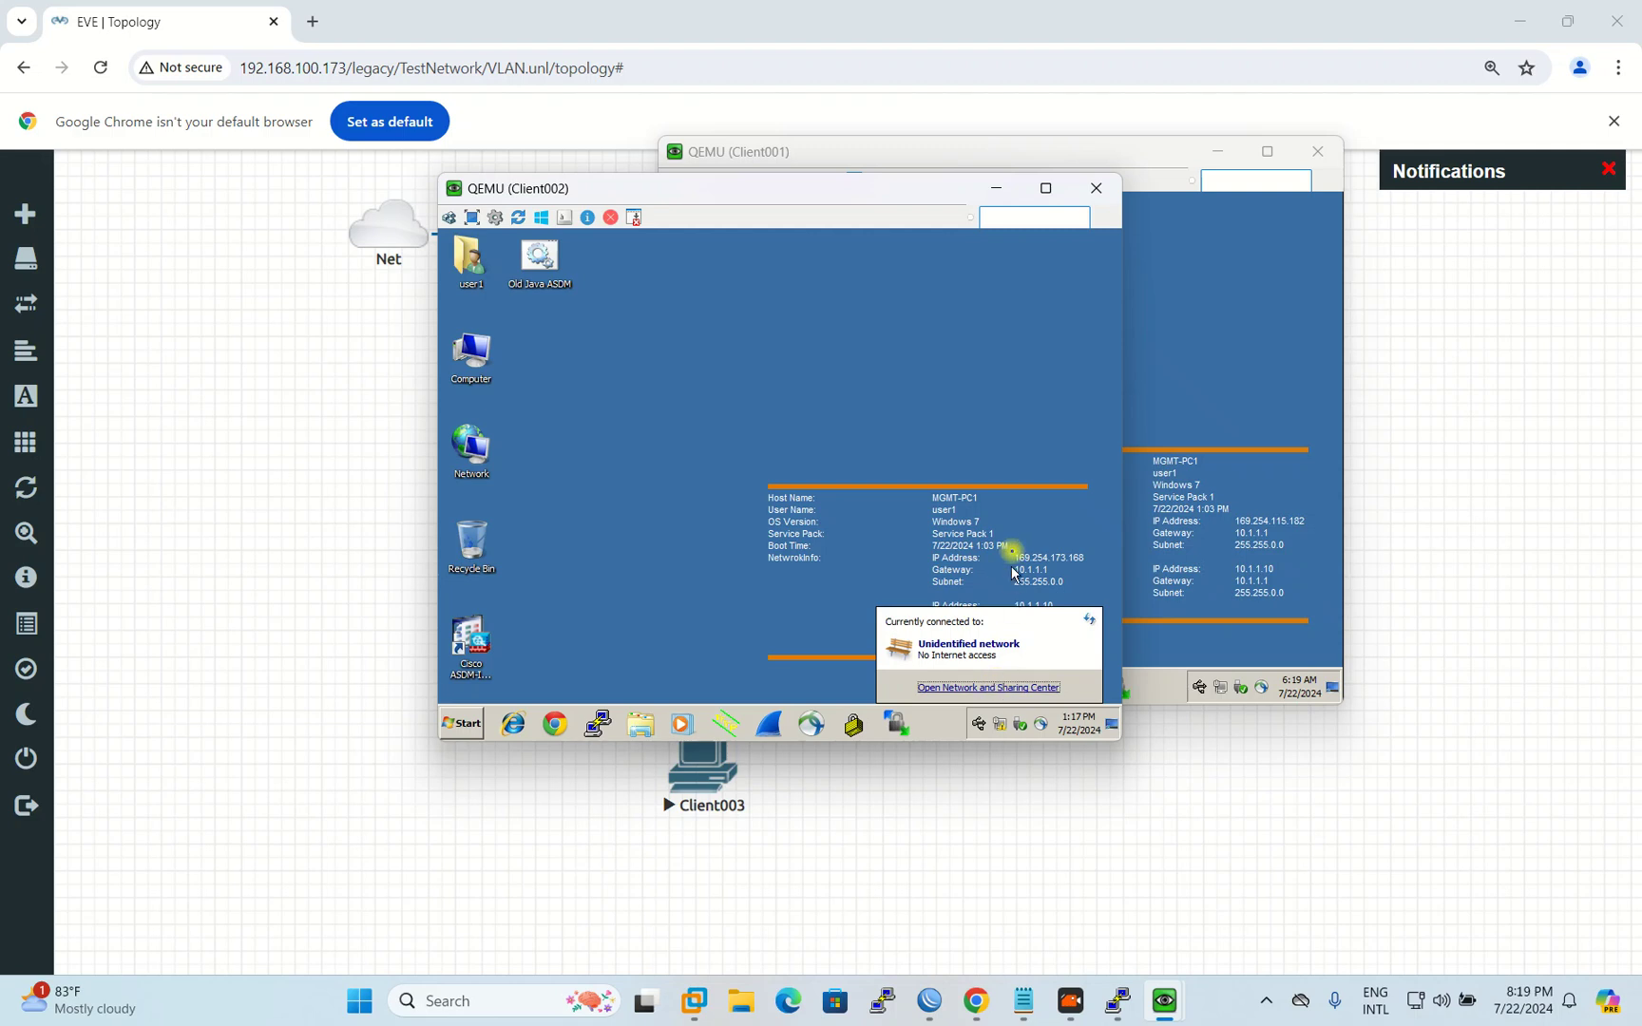
pyautogui.click(998, 426)
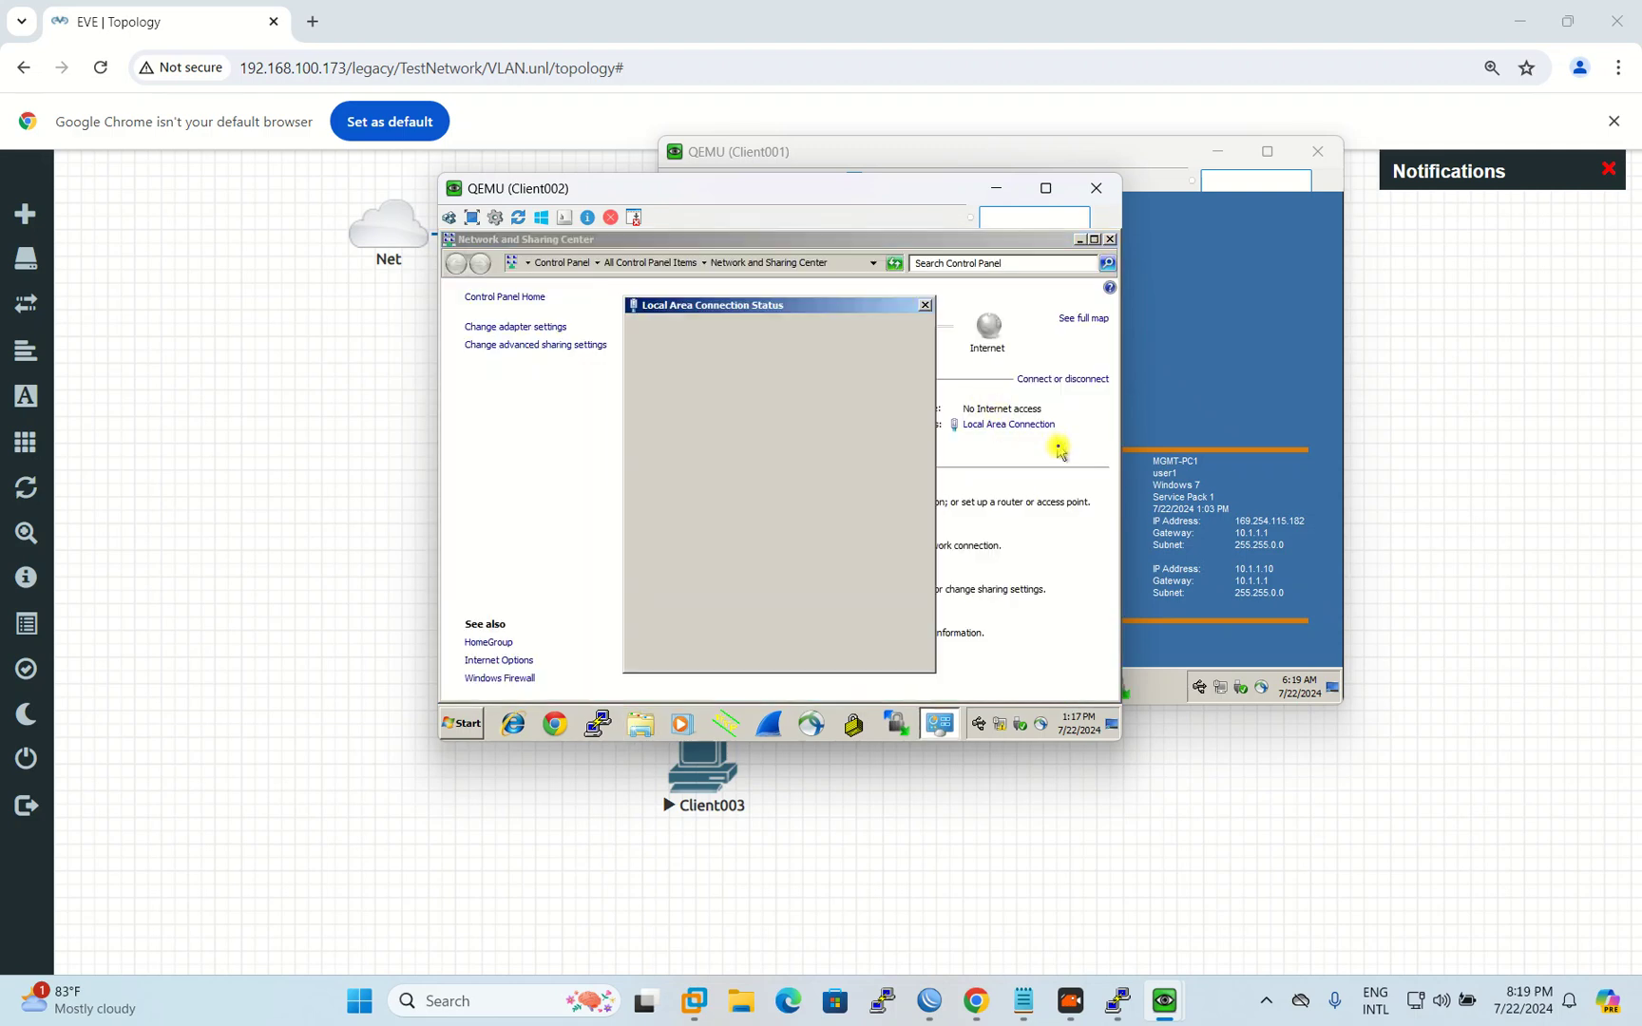
pyautogui.click(694, 620)
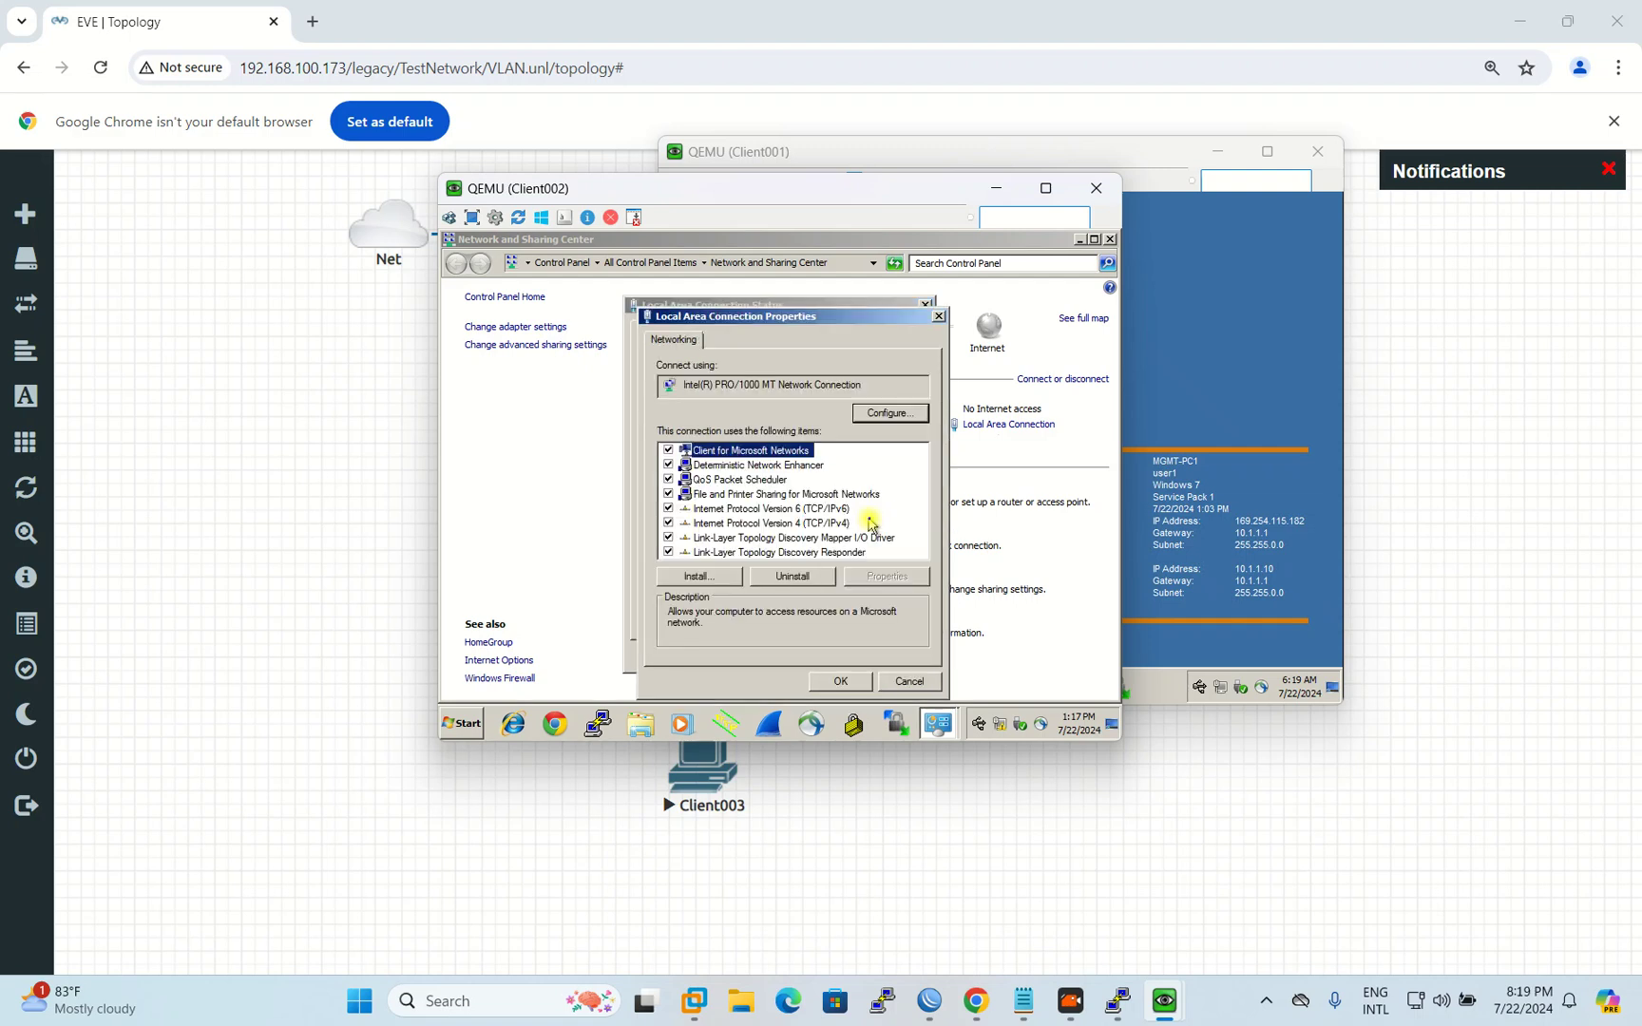
pyautogui.doubleClick(840, 523)
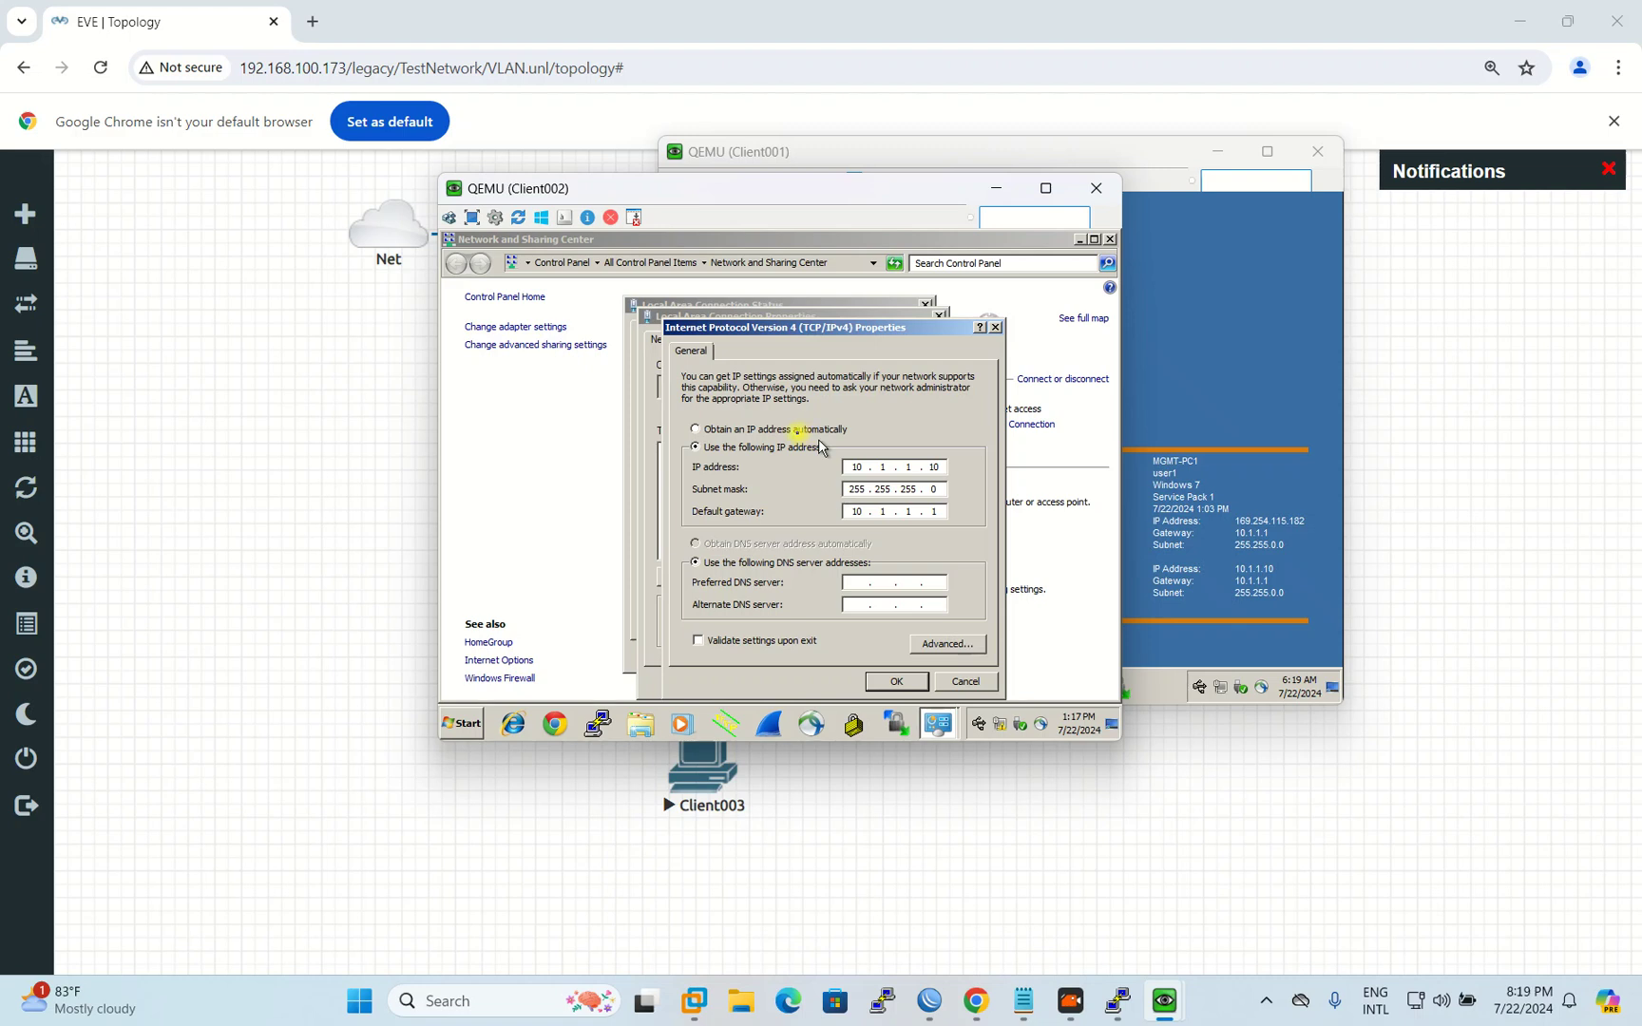
# Step: Set Client002's IPv4 properties to obtain the IP address and DNS server address automatically, and close the connection dialogs
pyautogui.click(697, 430)
pyautogui.click(758, 543)
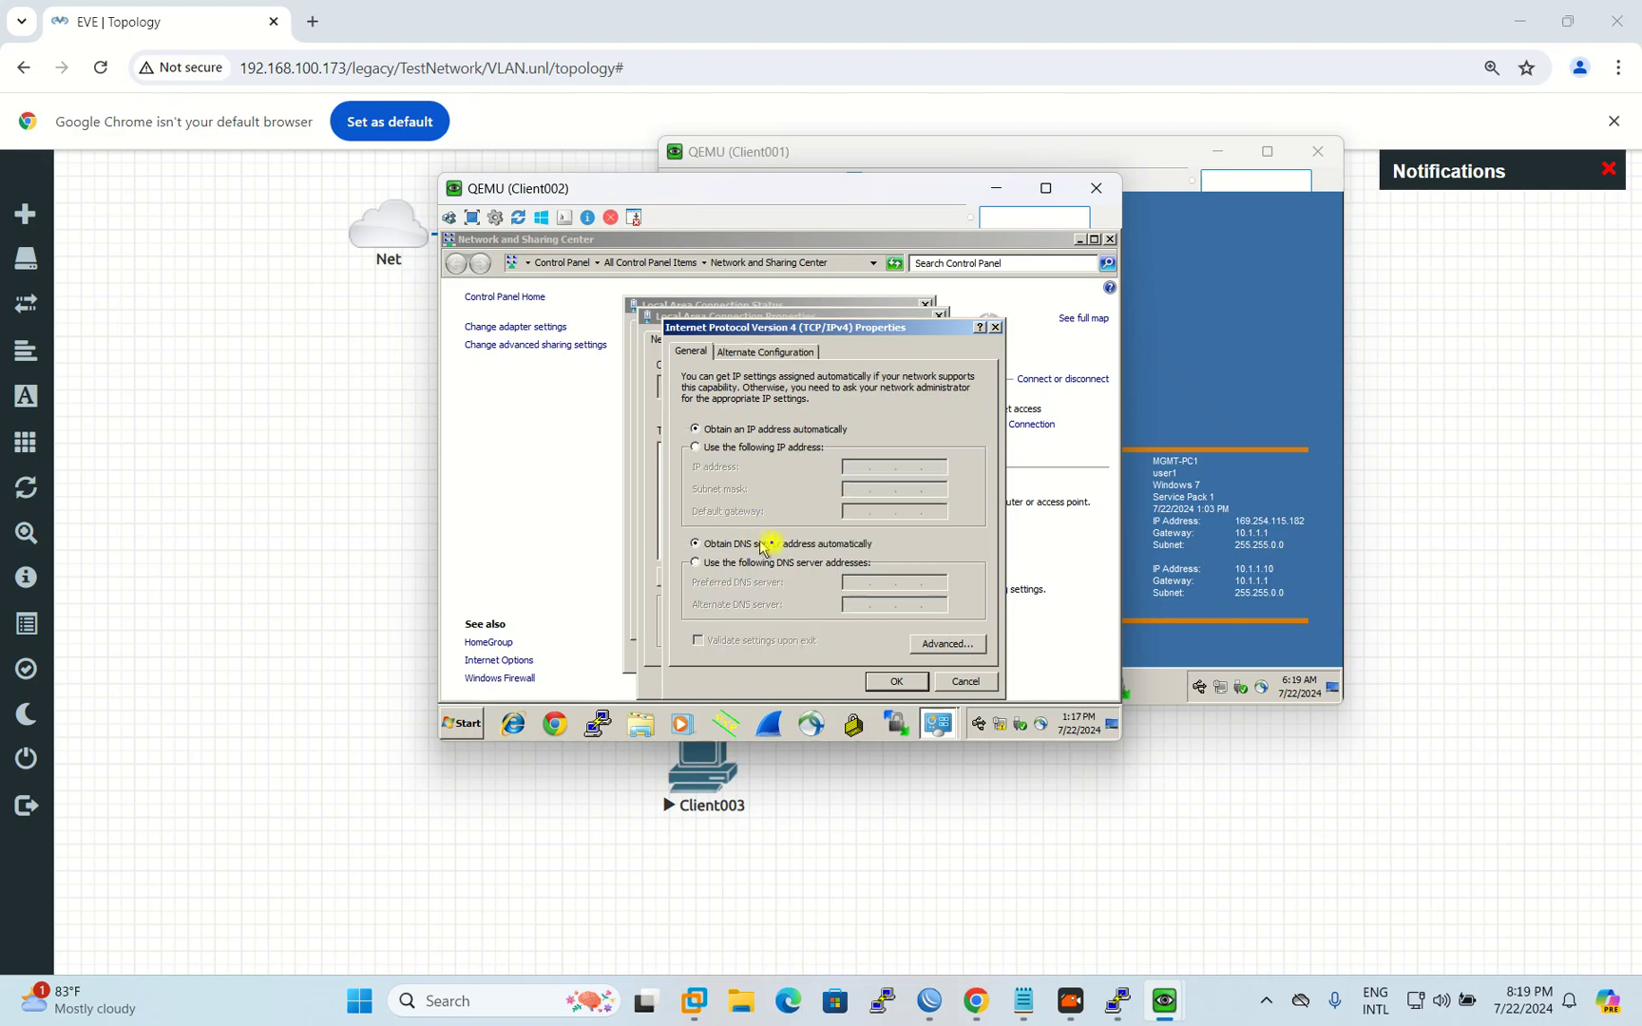
pyautogui.click(897, 682)
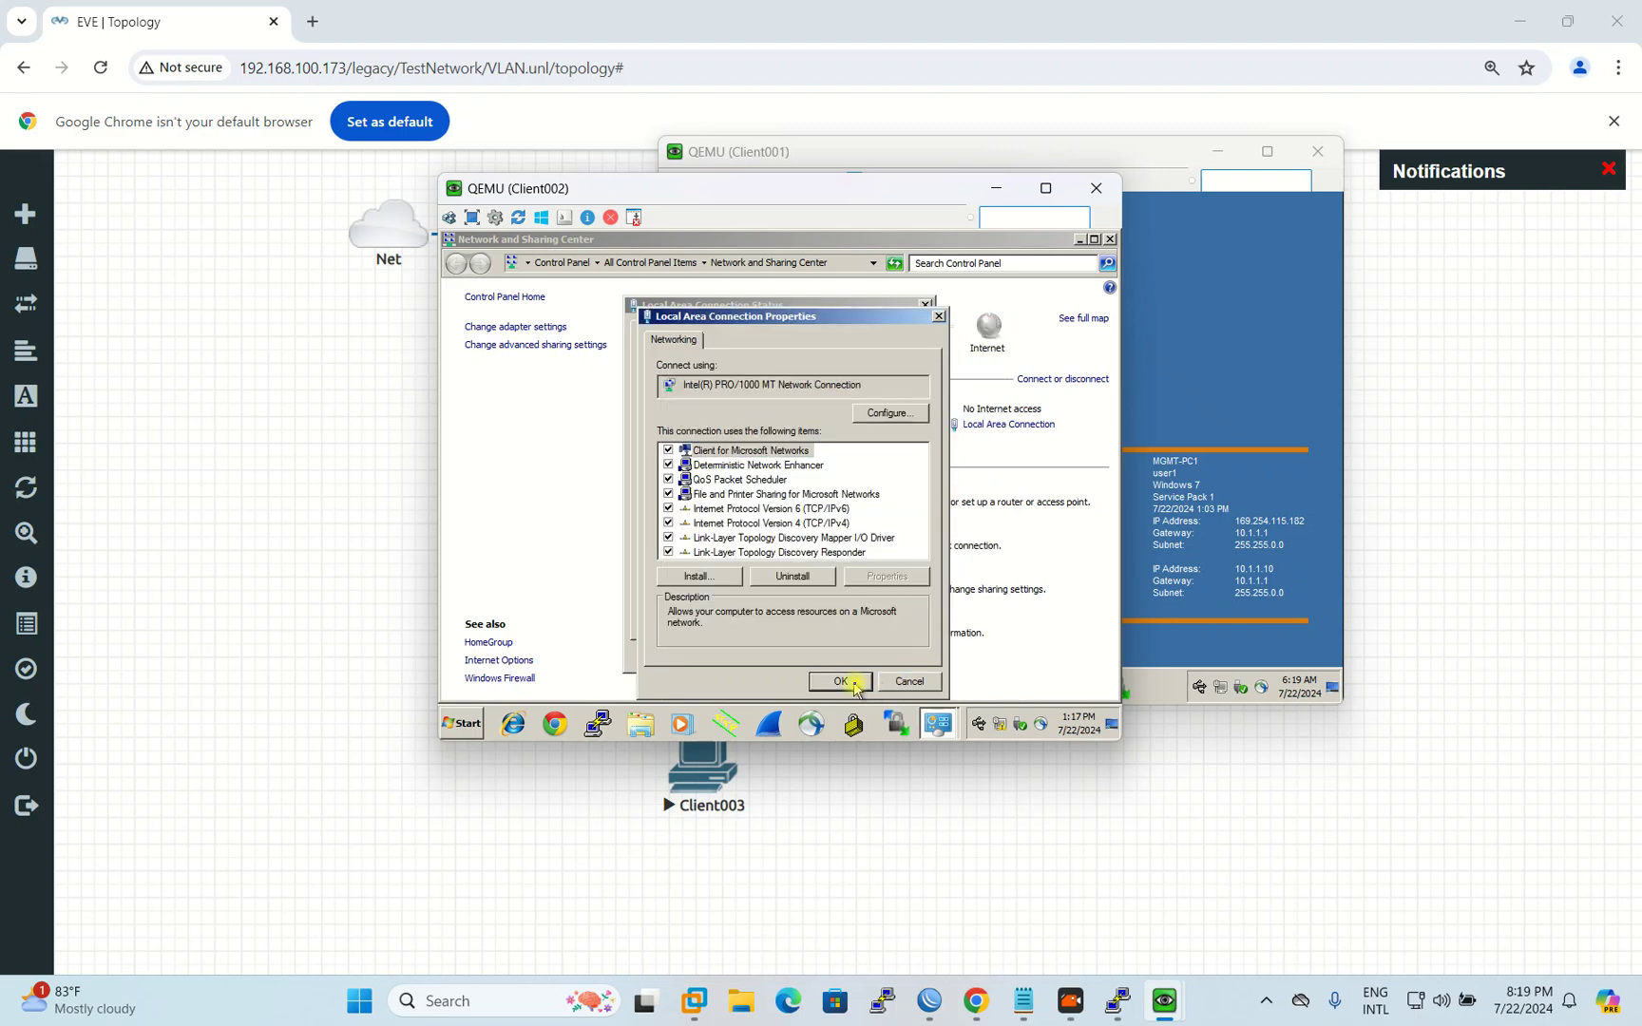
pyautogui.click(851, 681)
pyautogui.click(884, 656)
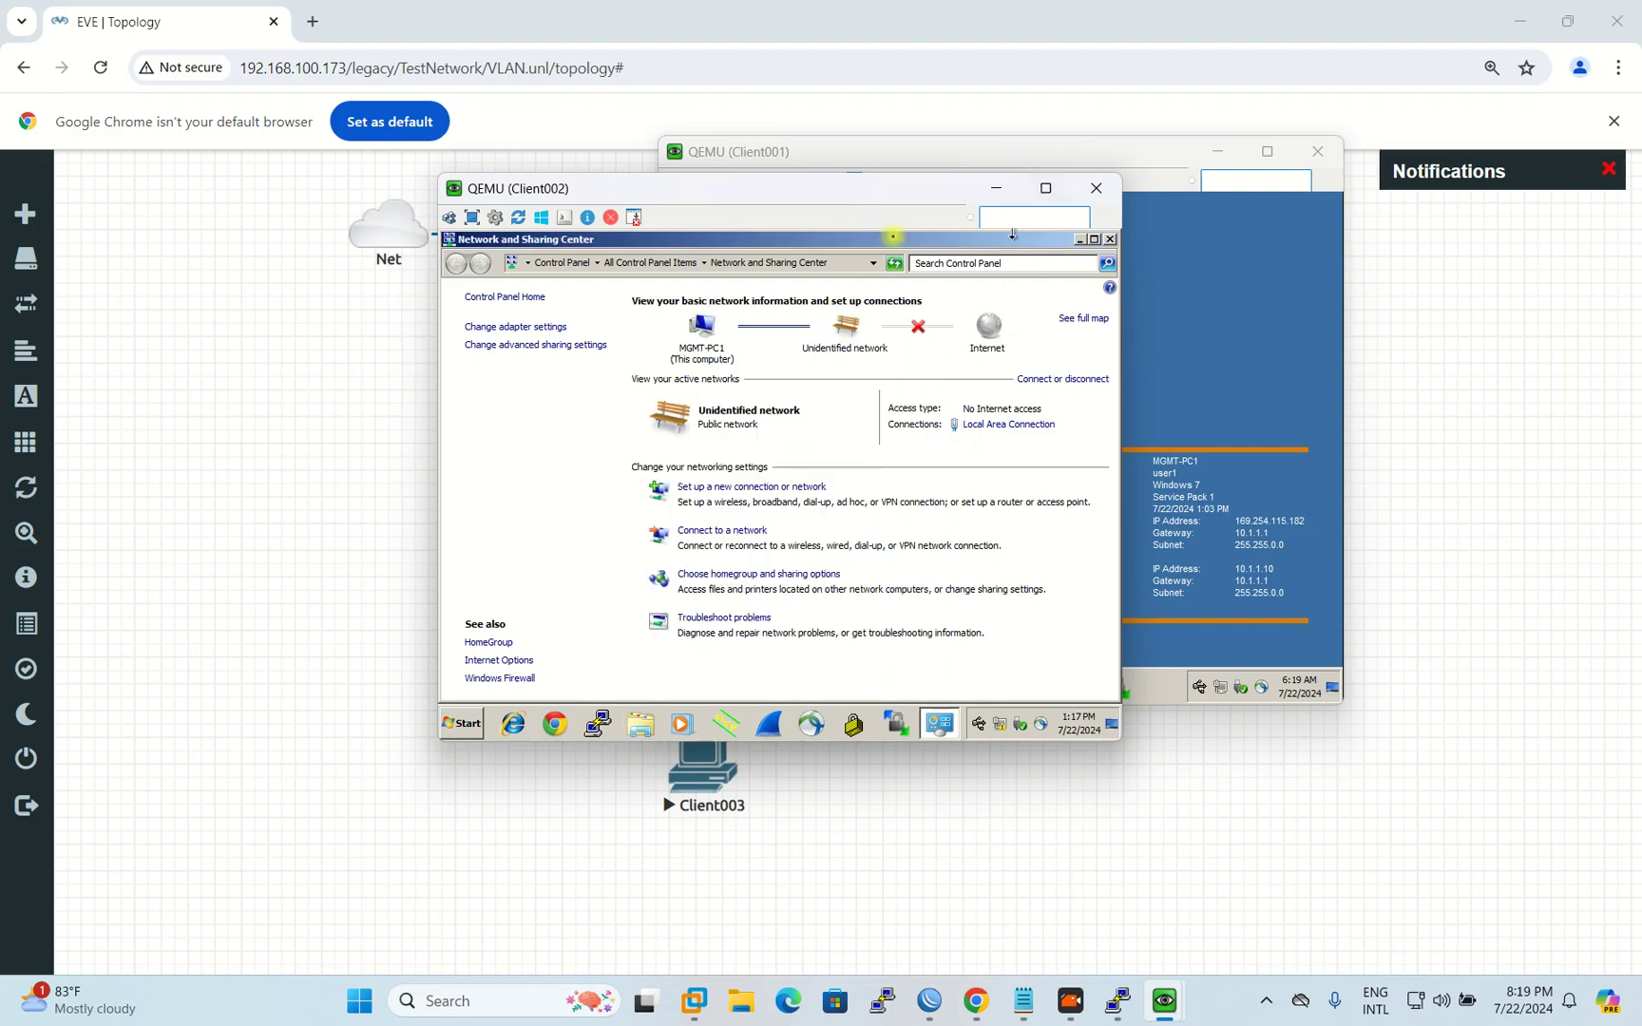
# Step: Set the location of Client002's newly detected network to Public network and close the confirmation
pyautogui.moveTo(871, 242); pyautogui.dragTo(855, 244)
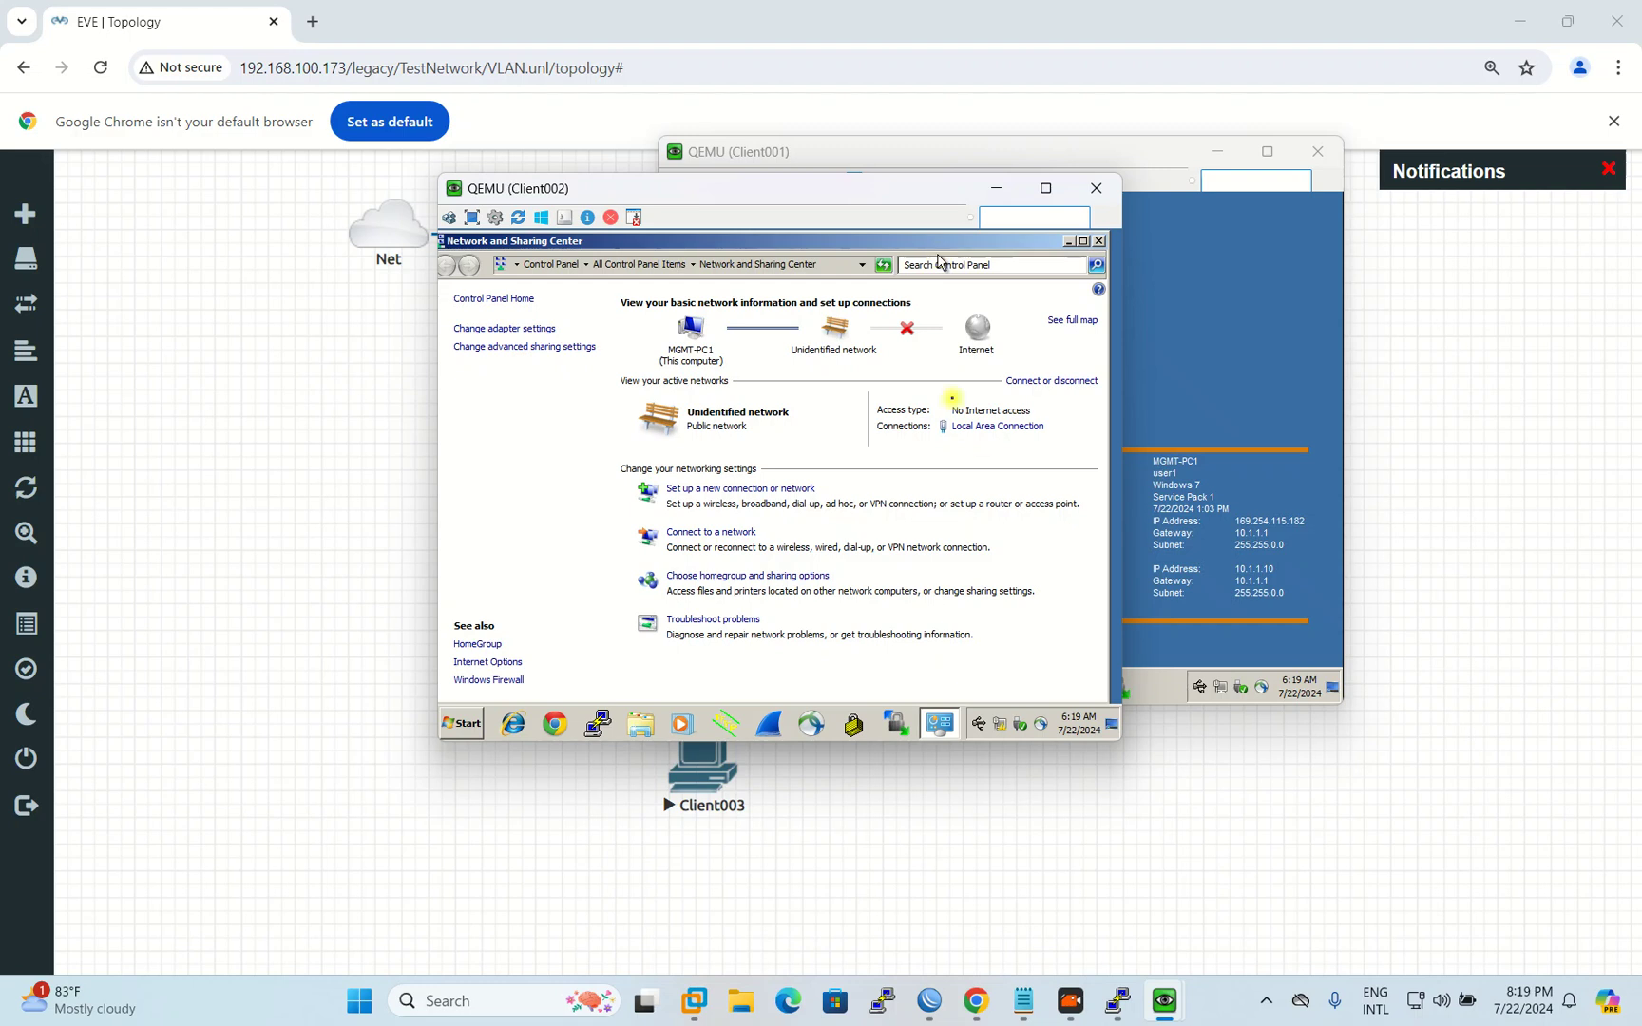
pyautogui.moveTo(771, 187); pyautogui.dragTo(1016, 182)
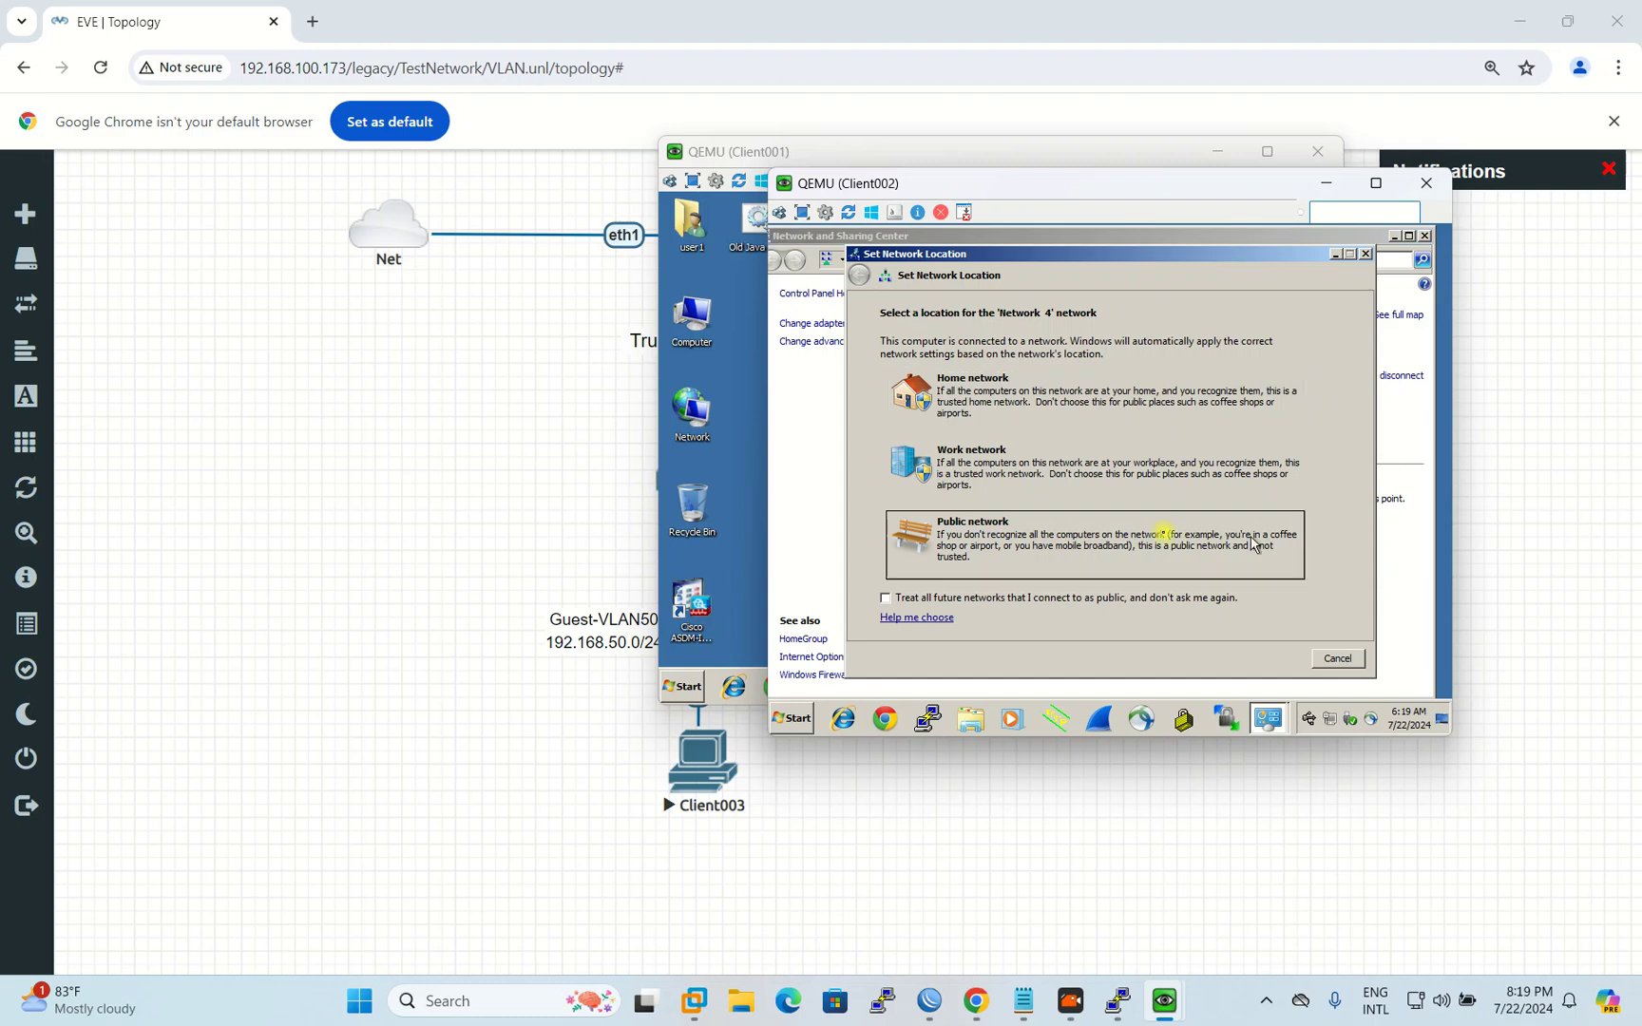
pyautogui.click(1323, 659)
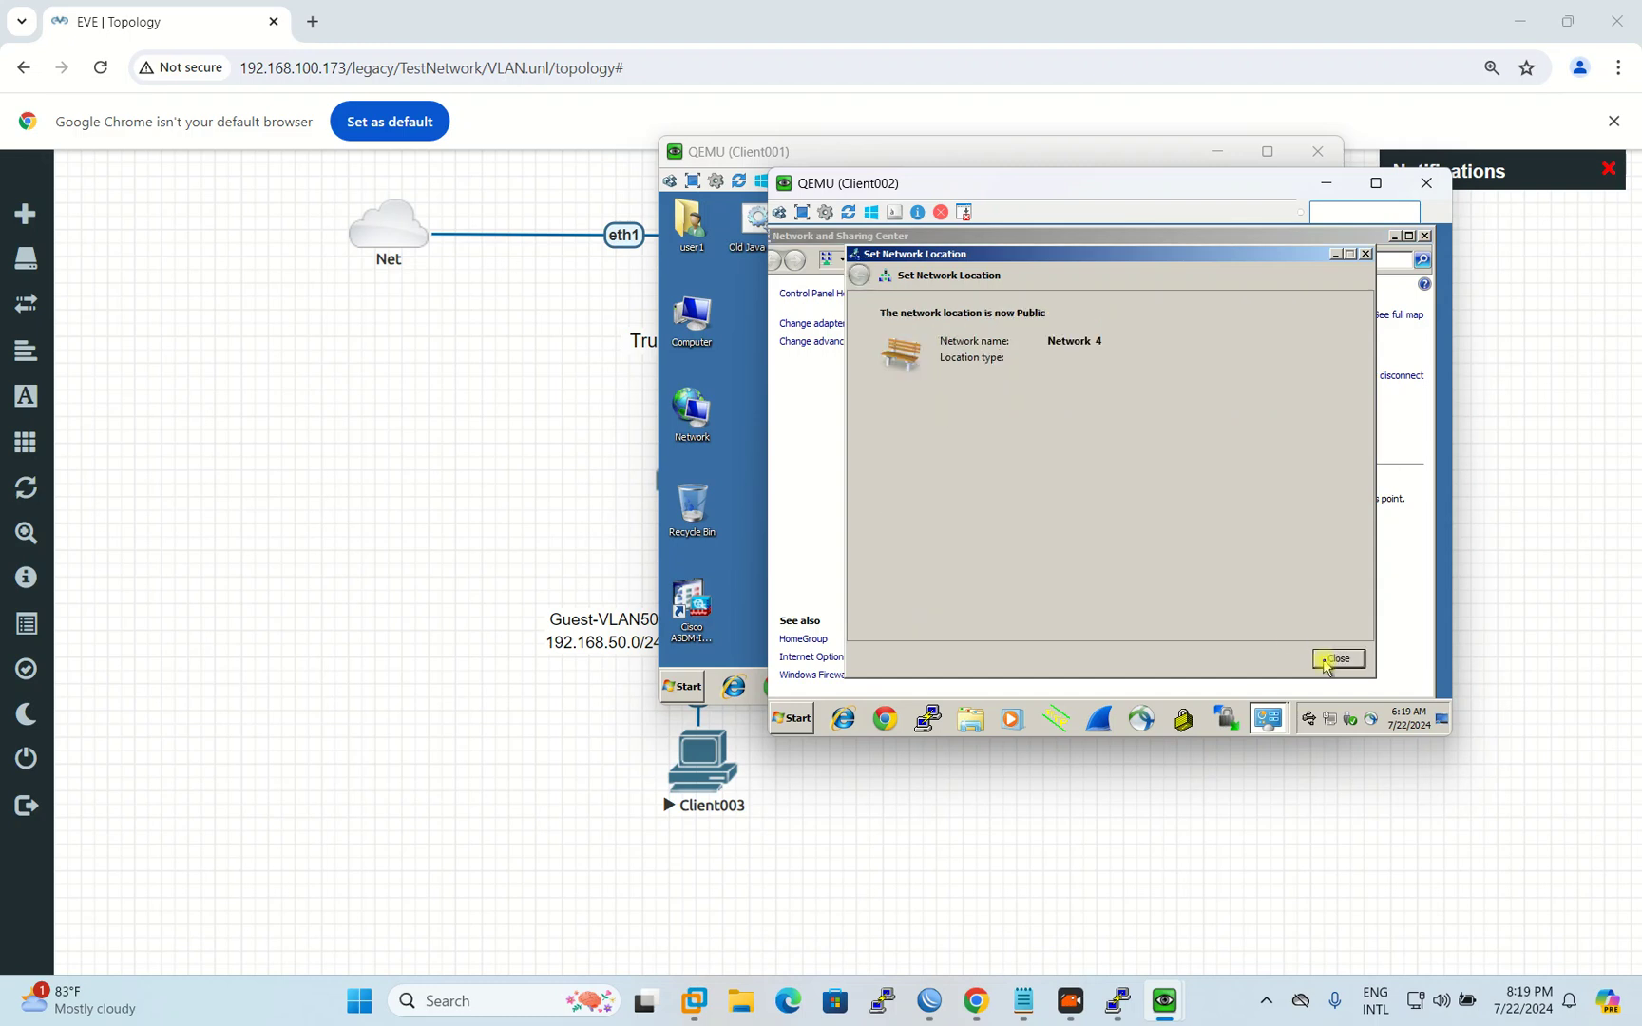
pyautogui.click(1326, 658)
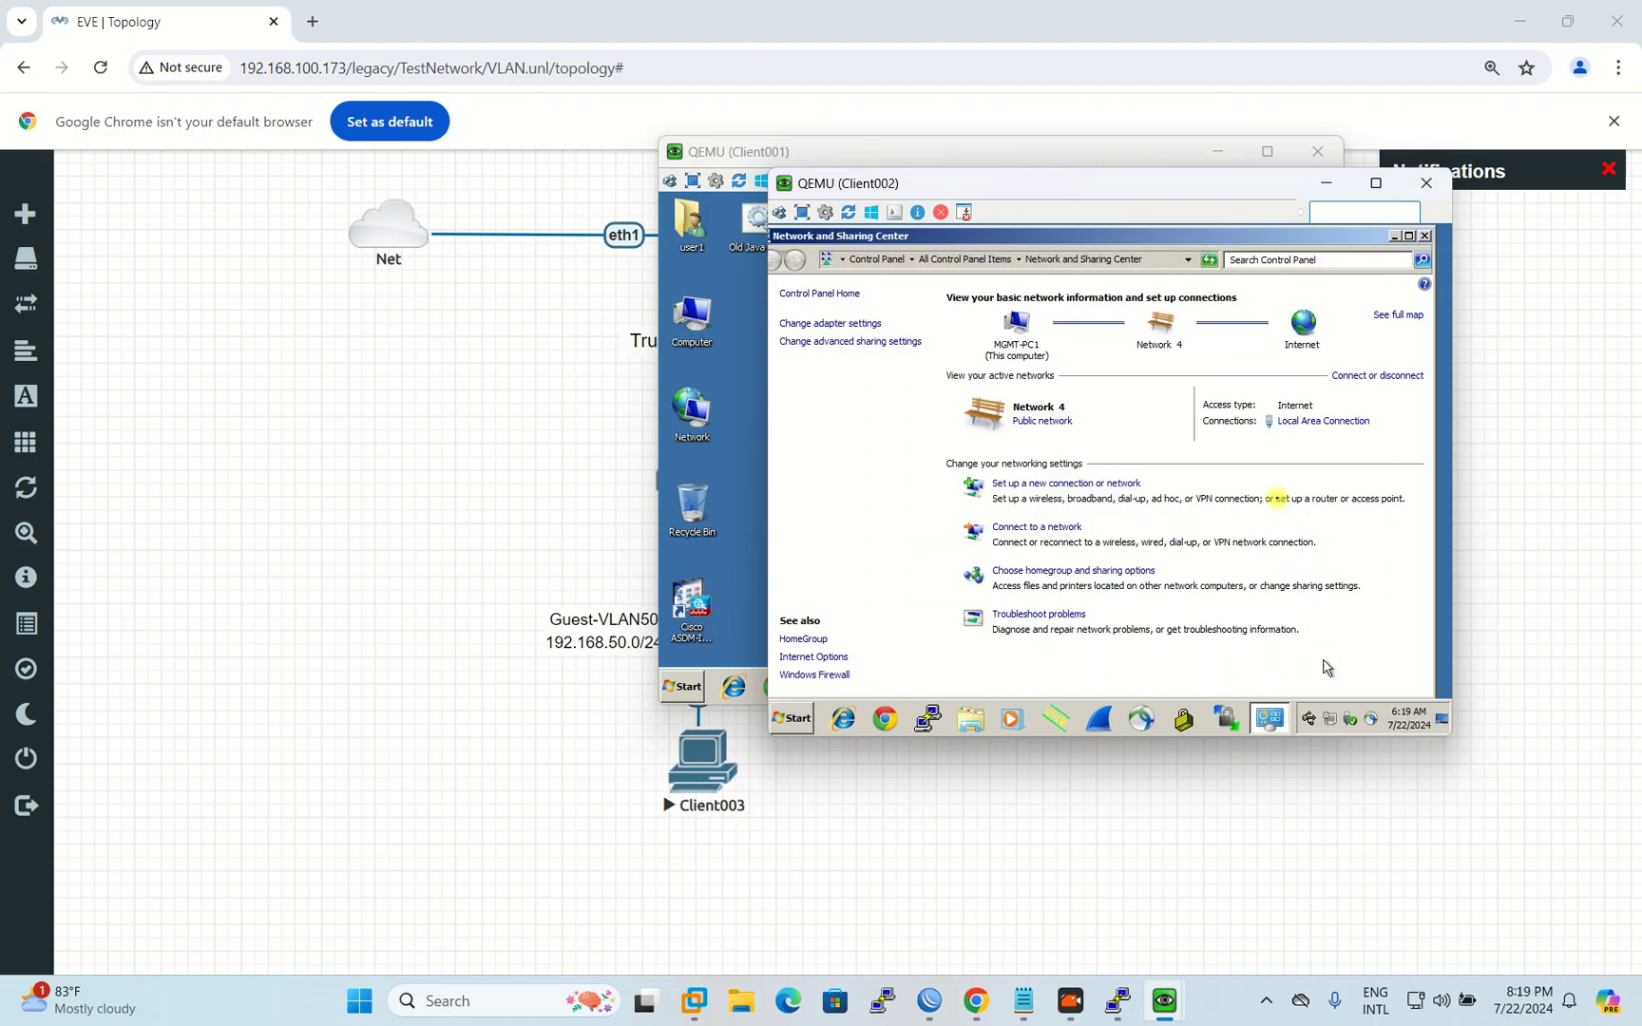
# Step: Open Client002's Local Area Connection details and examine its assigned IPv4 address
pyautogui.click(1292, 421)
pyautogui.click(1026, 455)
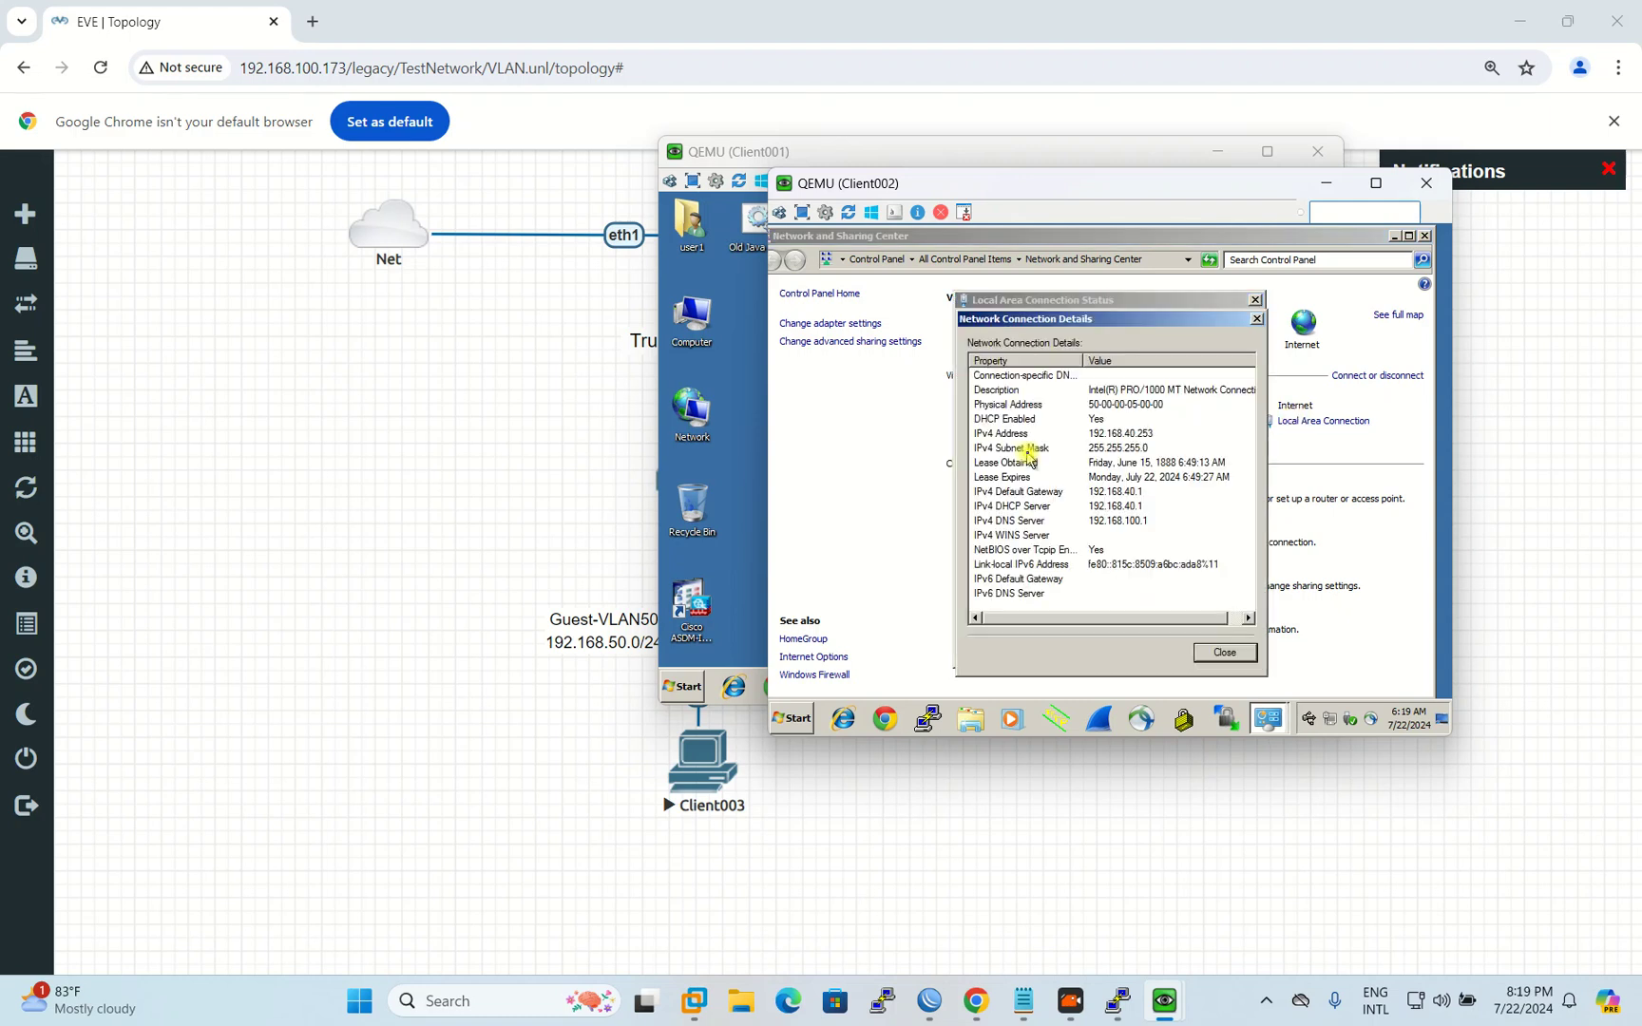
pyautogui.click(1136, 435)
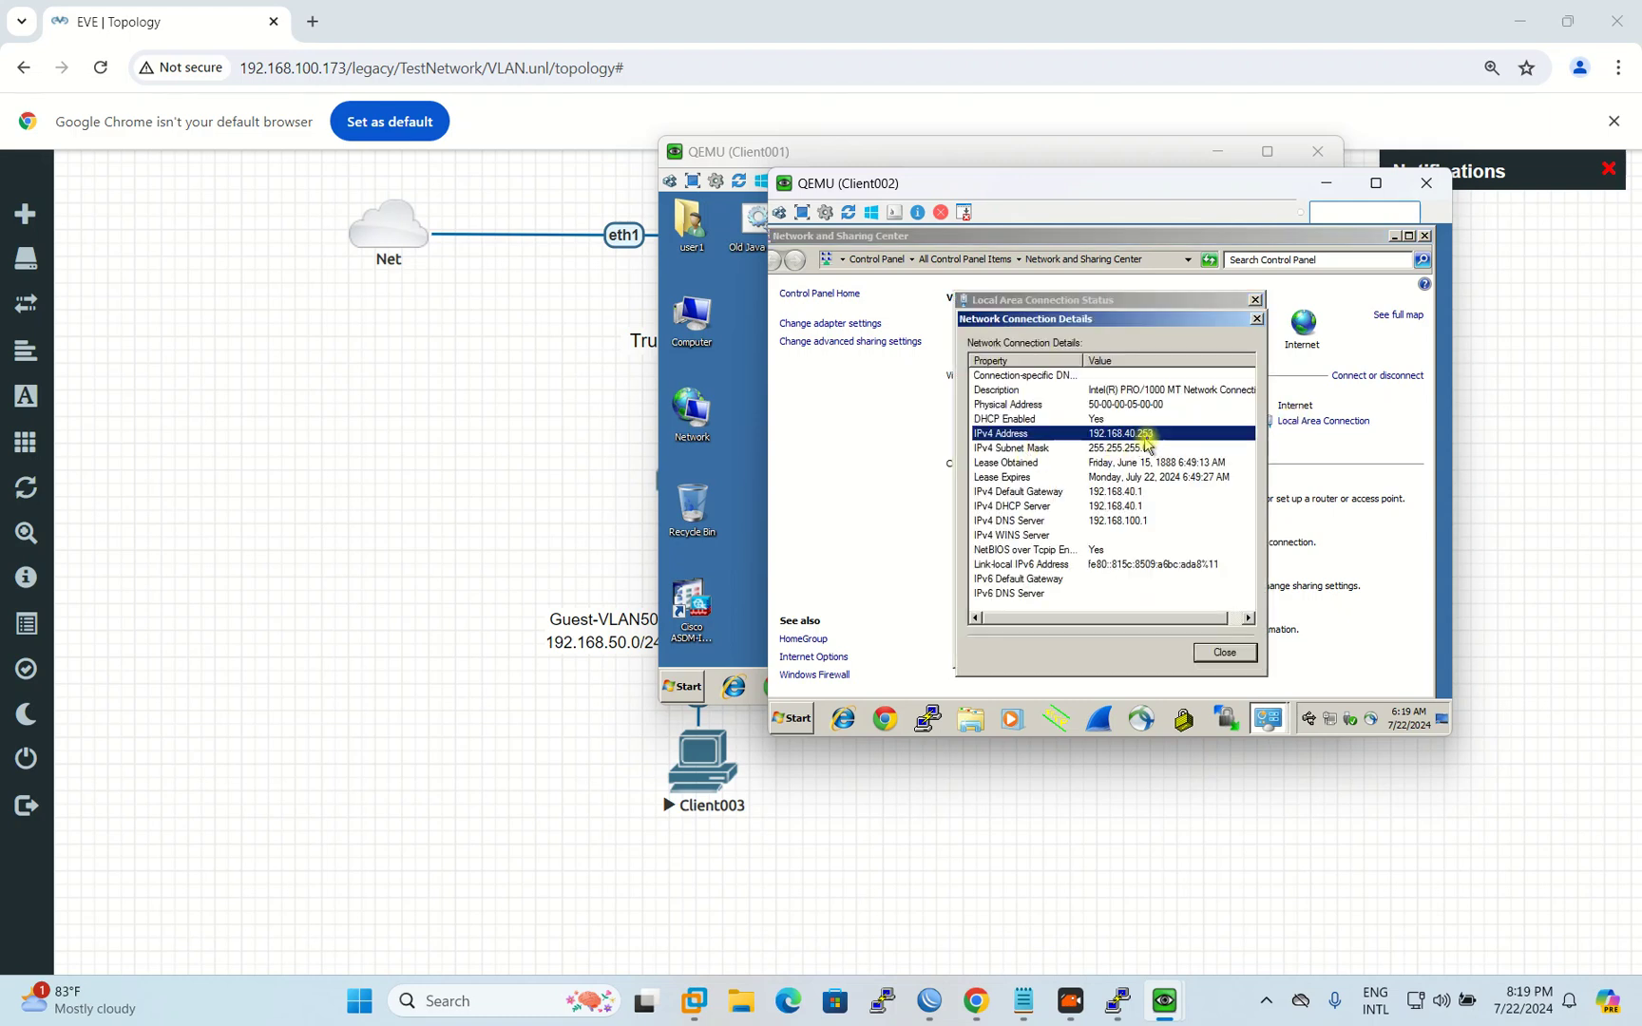
# Step: Close Client002's connection dialogs and Network and Sharing Center, and move both client windows aside to reveal the topology
pyautogui.click(1258, 320)
pyautogui.click(1254, 300)
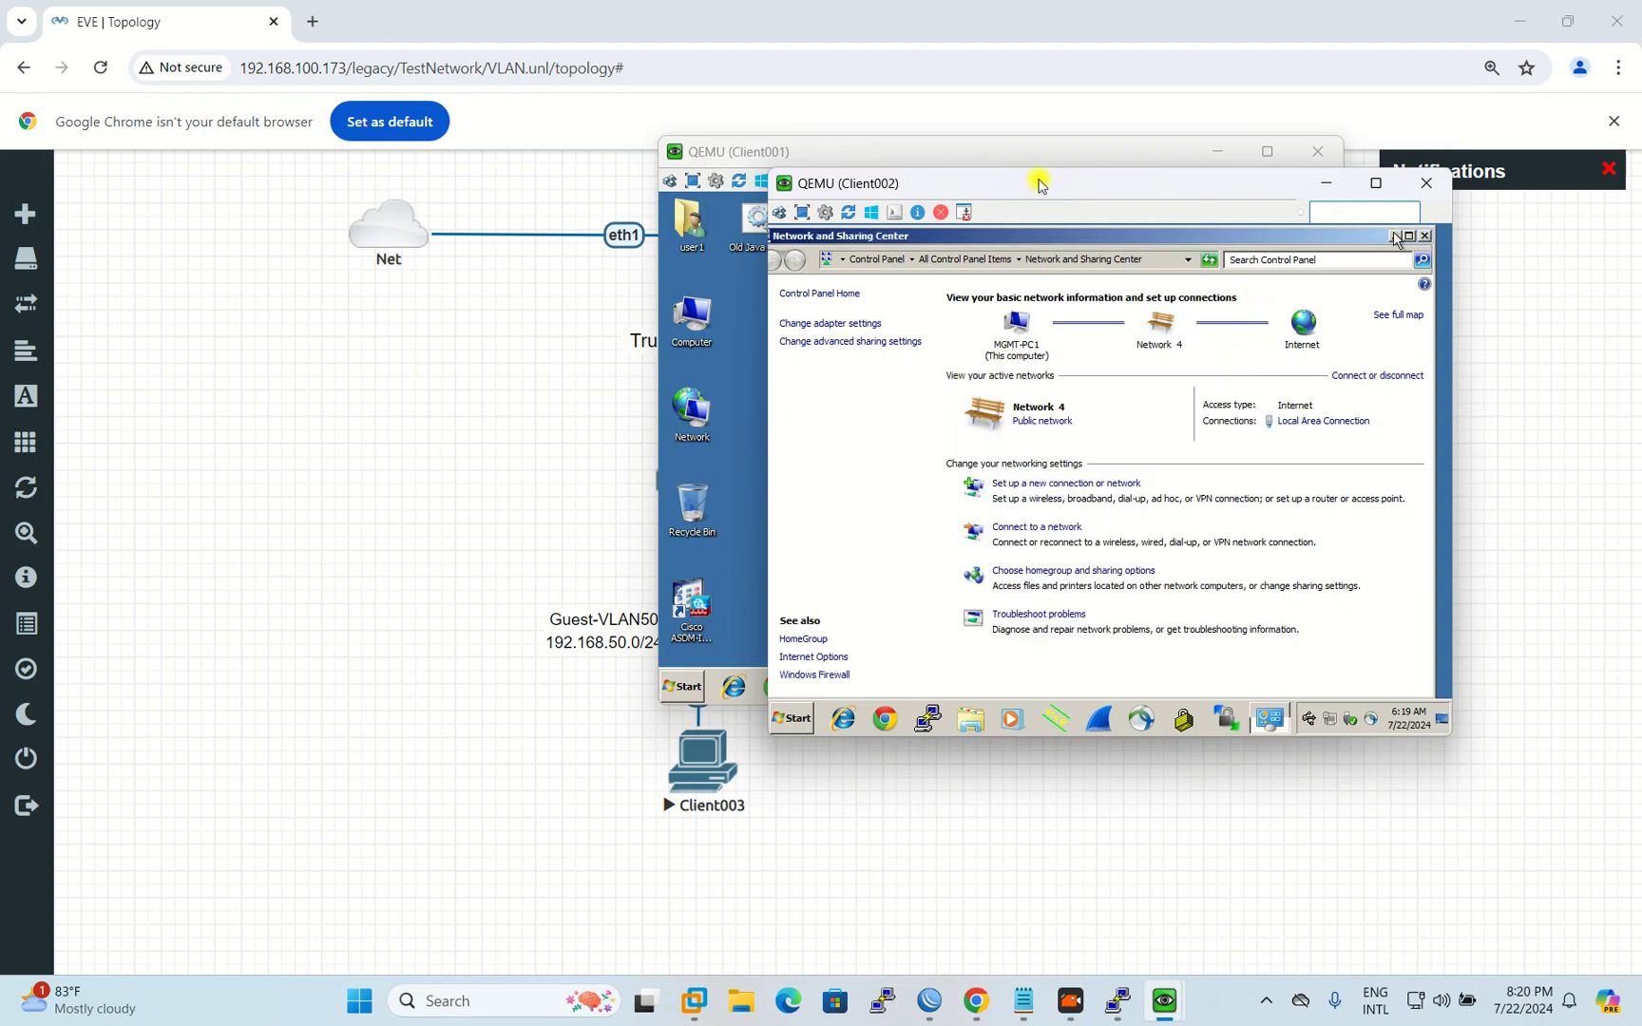
pyautogui.moveTo(993, 184)
pyautogui.mouseDown()
pyautogui.moveTo(1199, 375)
pyautogui.moveTo(1004, 211)
pyautogui.moveTo(1019, 188)
pyautogui.mouseUp()
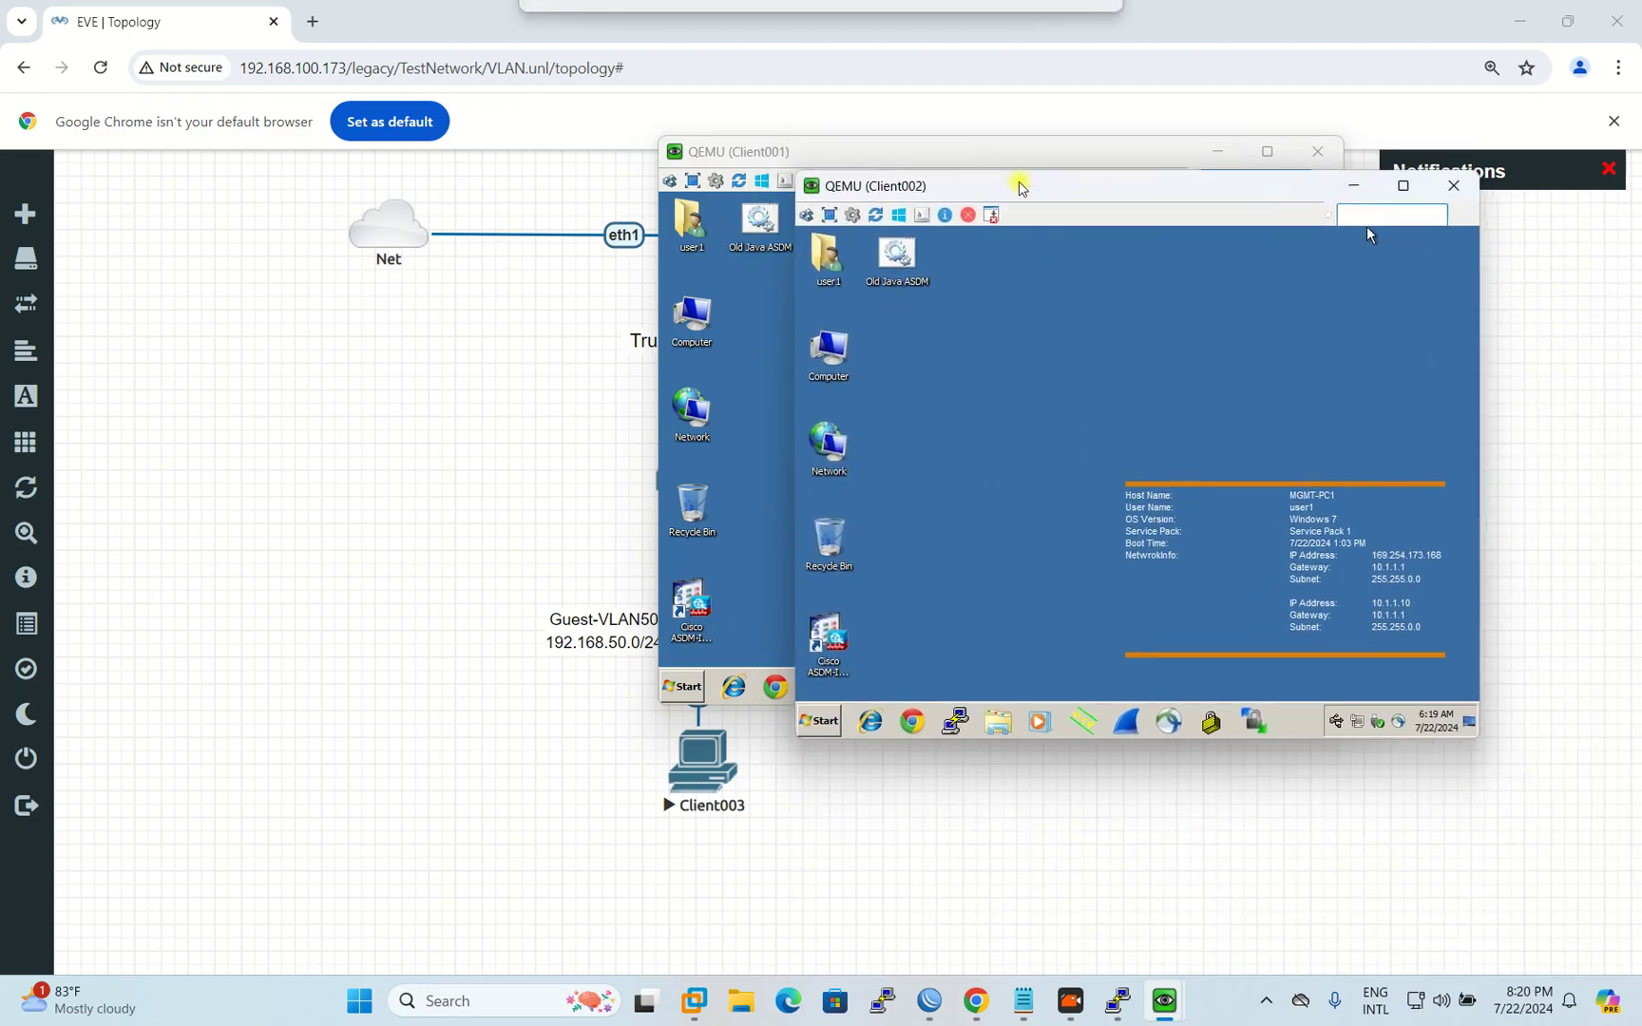
pyautogui.moveTo(850, 183); pyautogui.dragTo(1096, 261)
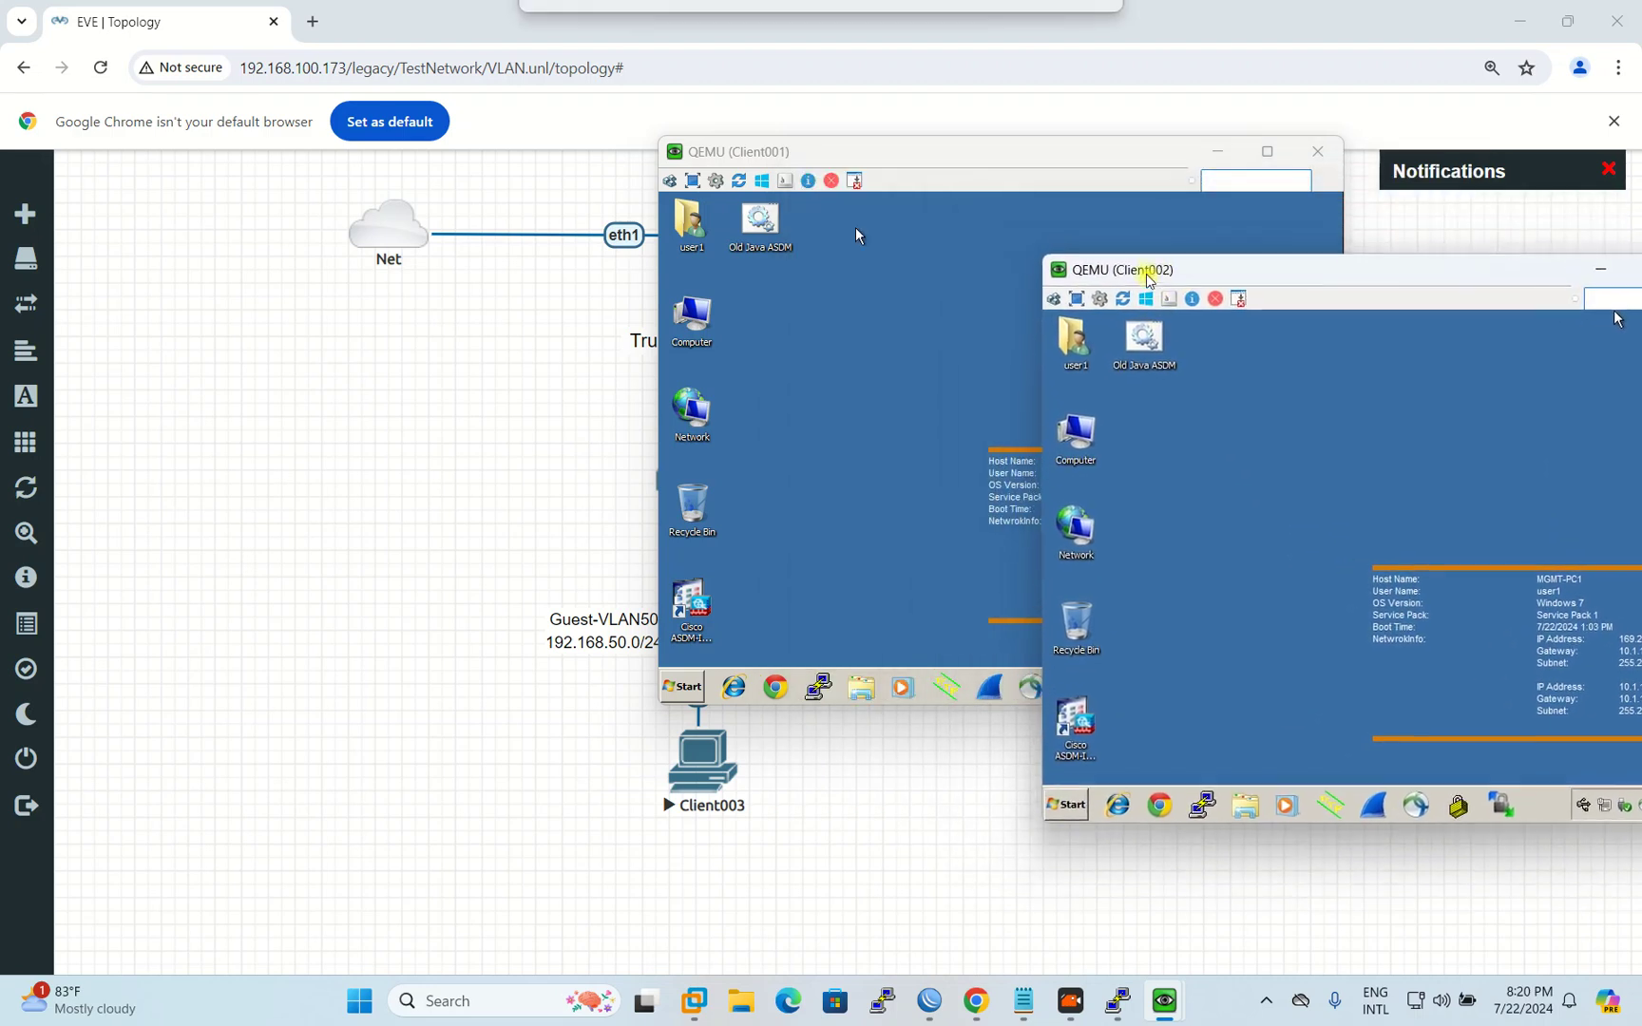
pyautogui.click(1221, 228)
pyautogui.moveTo(1044, 169); pyautogui.dragTo(1489, 305)
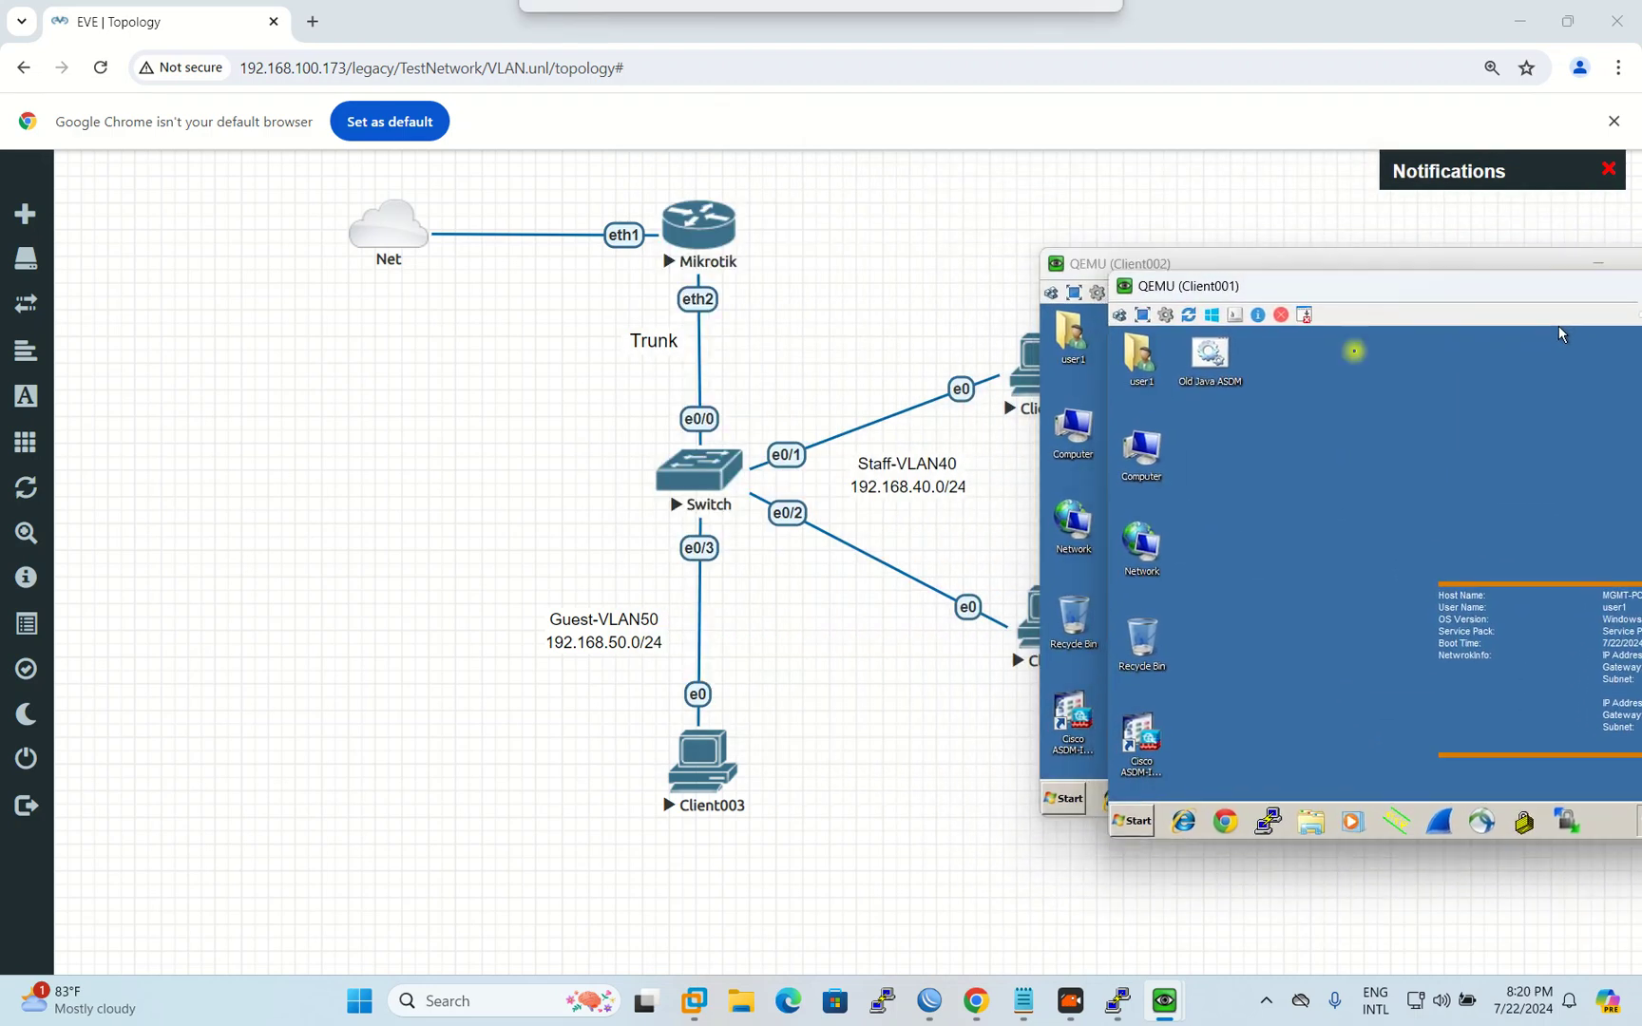
# Step: Open Client003's console from the topology with ultravnc_wrapper and dismiss the restart prompt without restarting
pyautogui.click(697, 777)
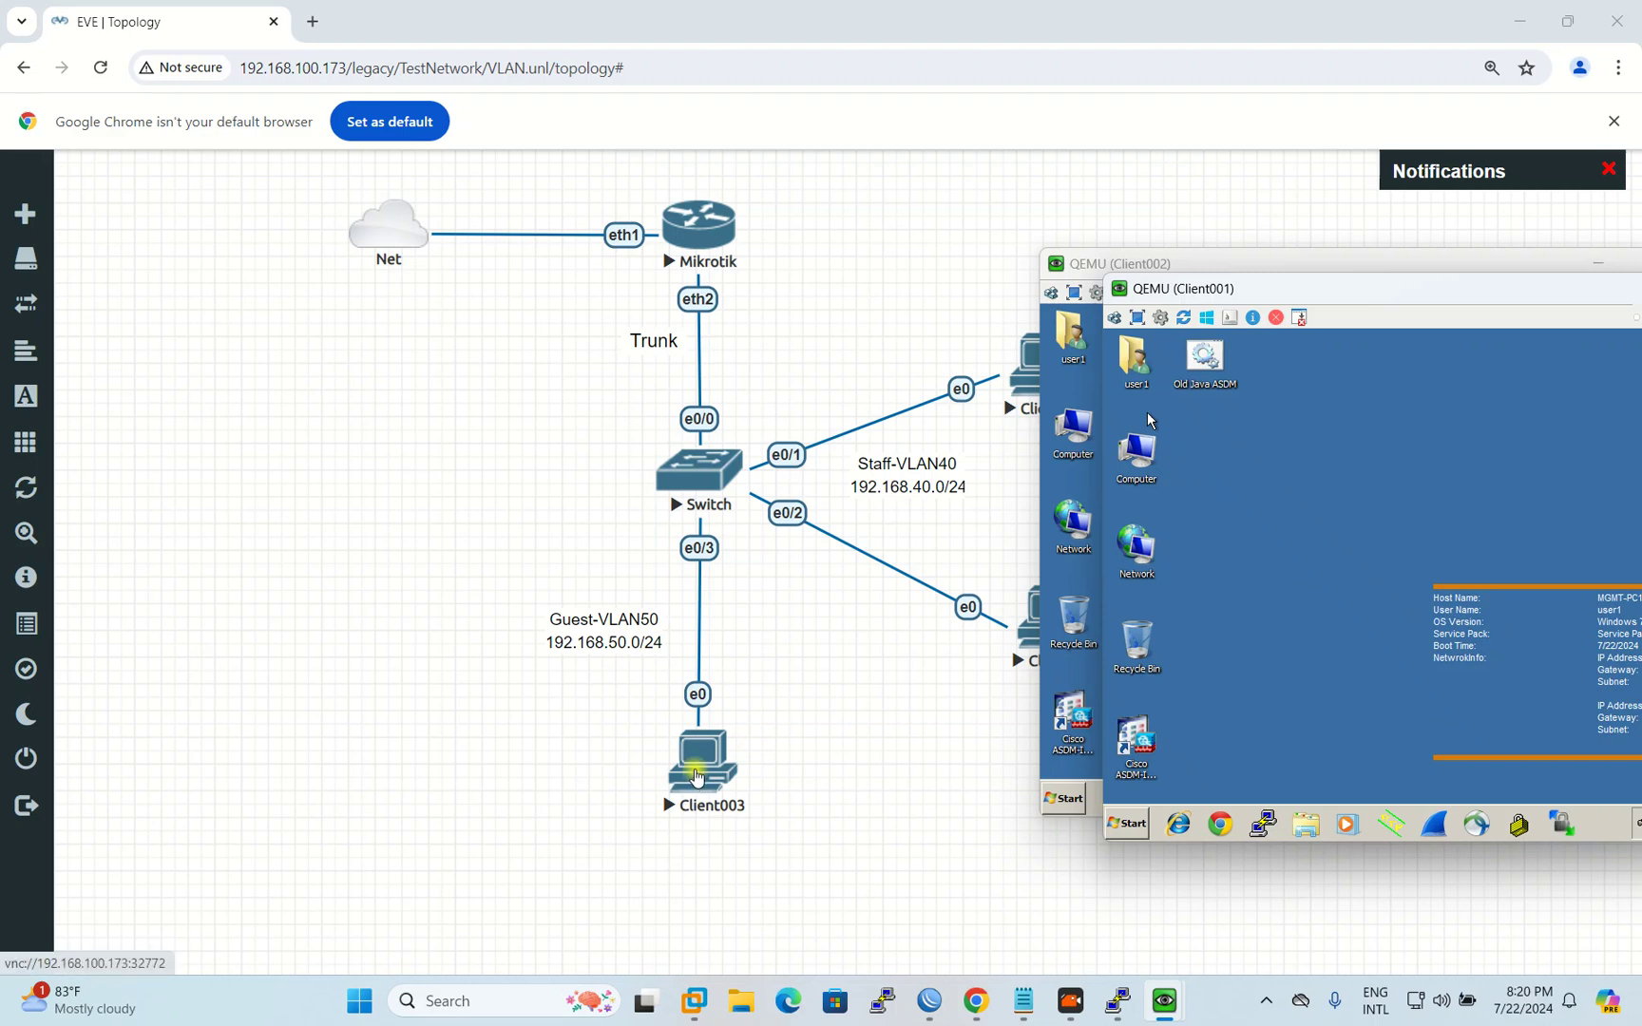
pyautogui.click(701, 772)
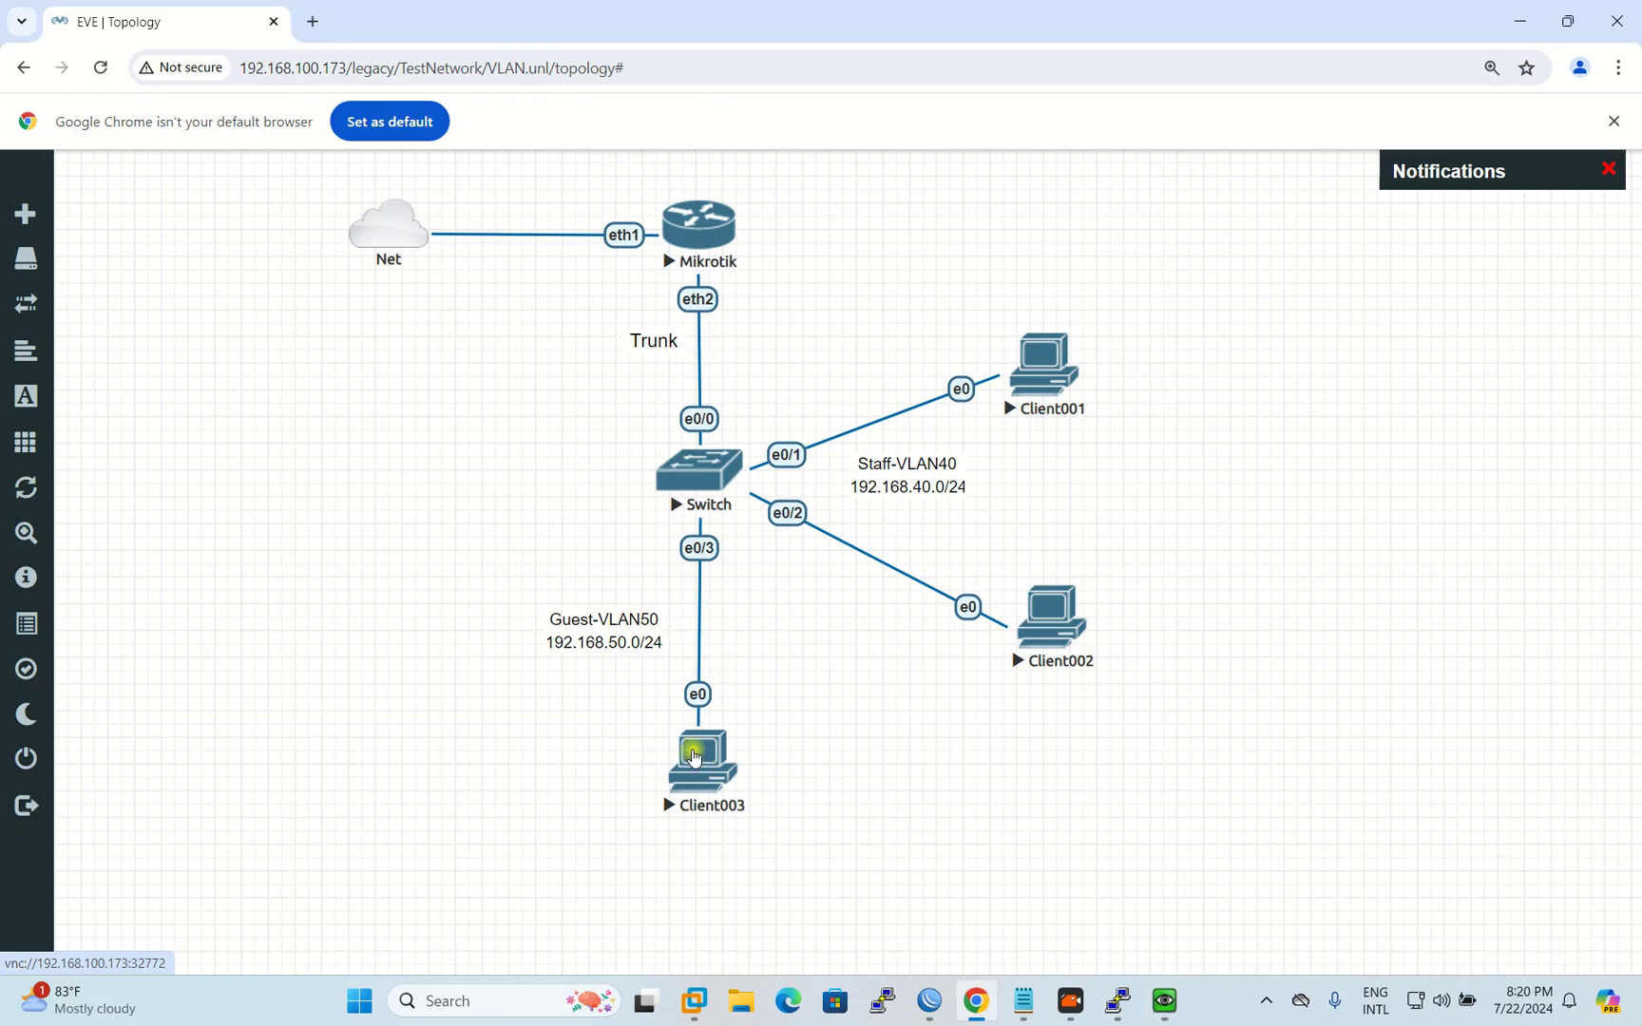
pyautogui.click(694, 760)
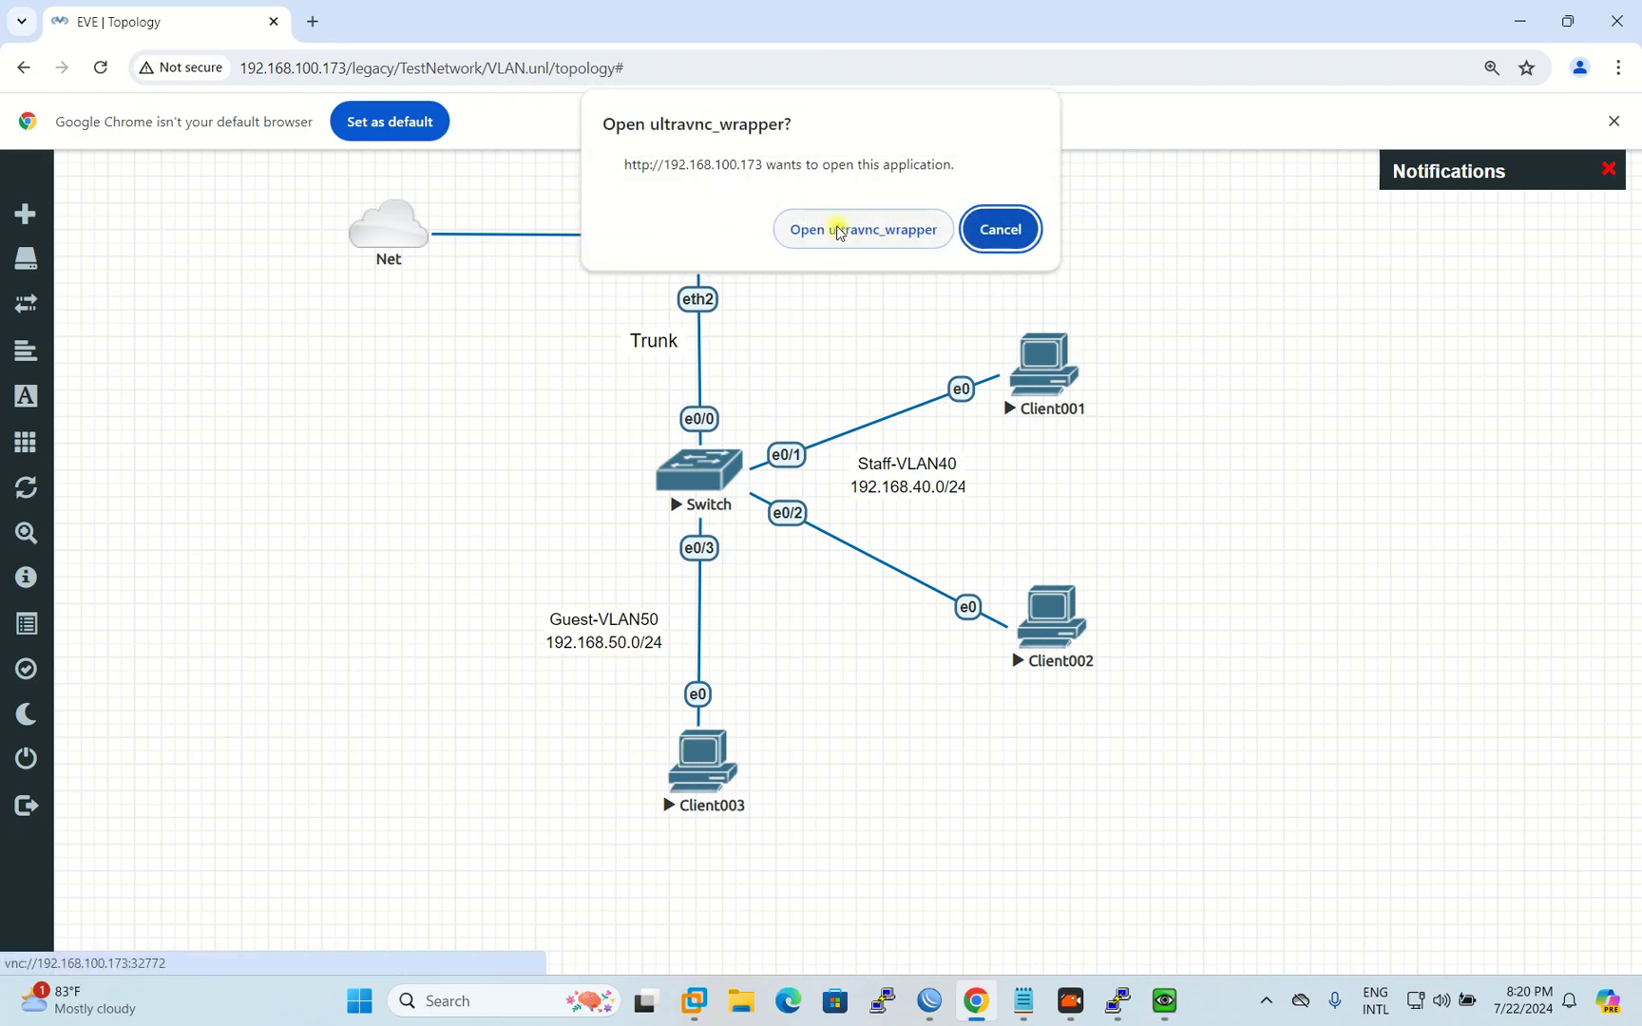
pyautogui.click(840, 232)
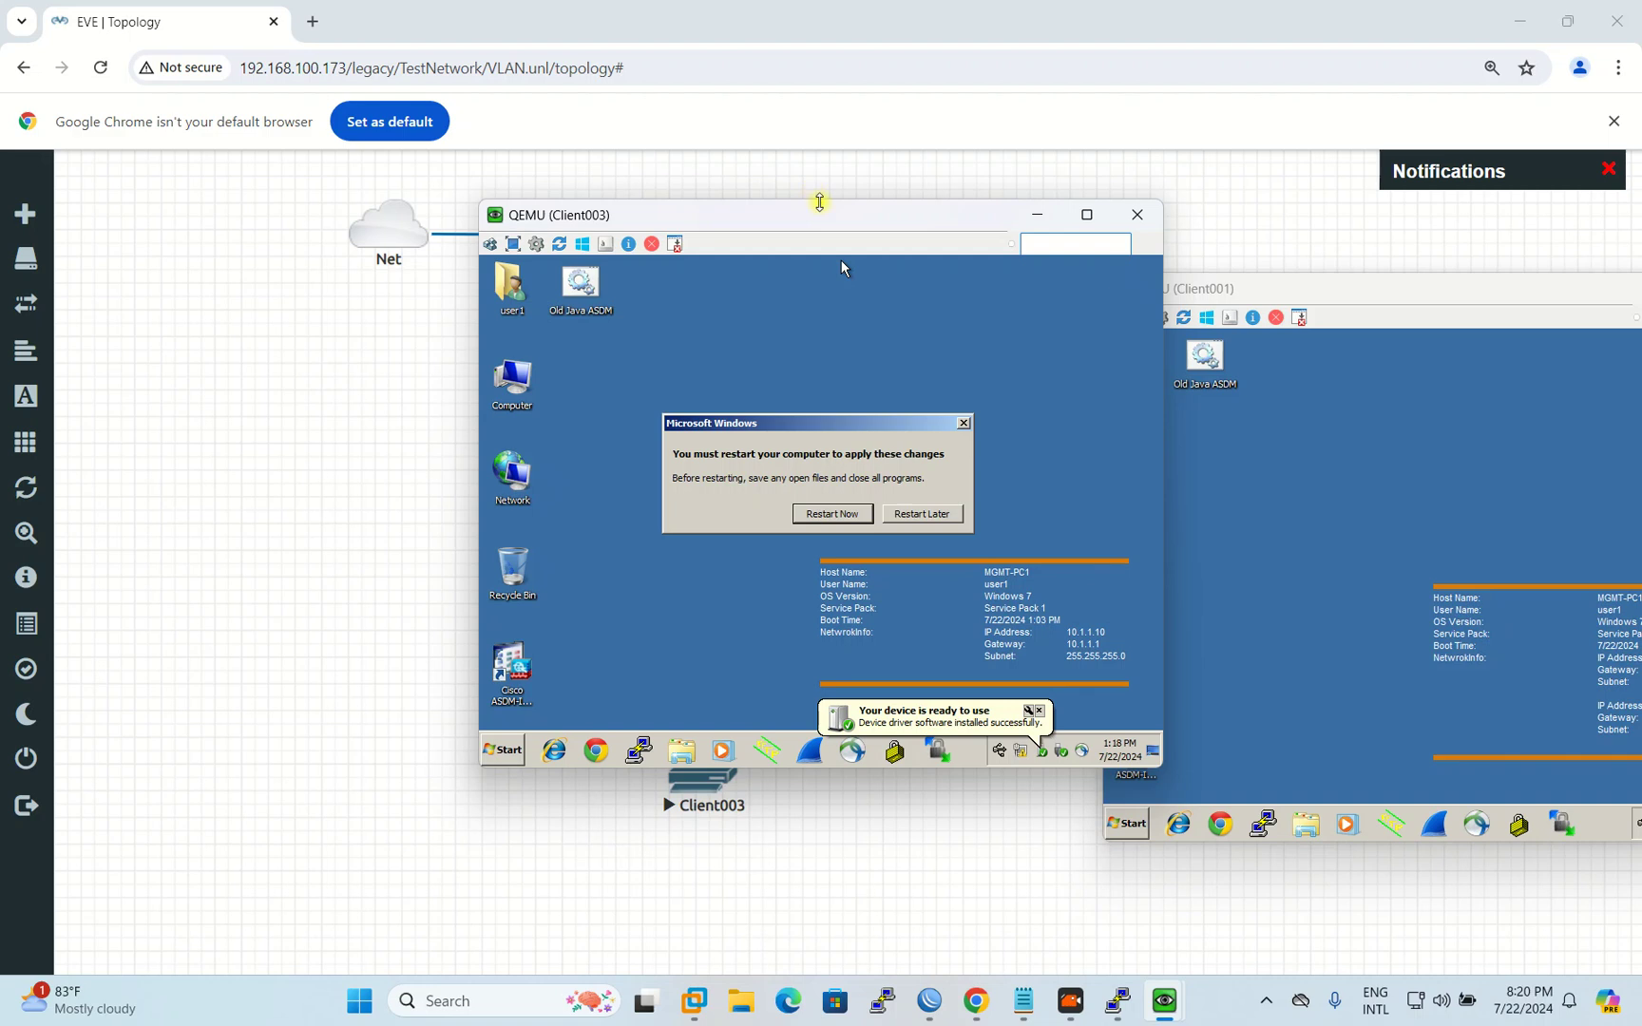
pyautogui.click(716, 477)
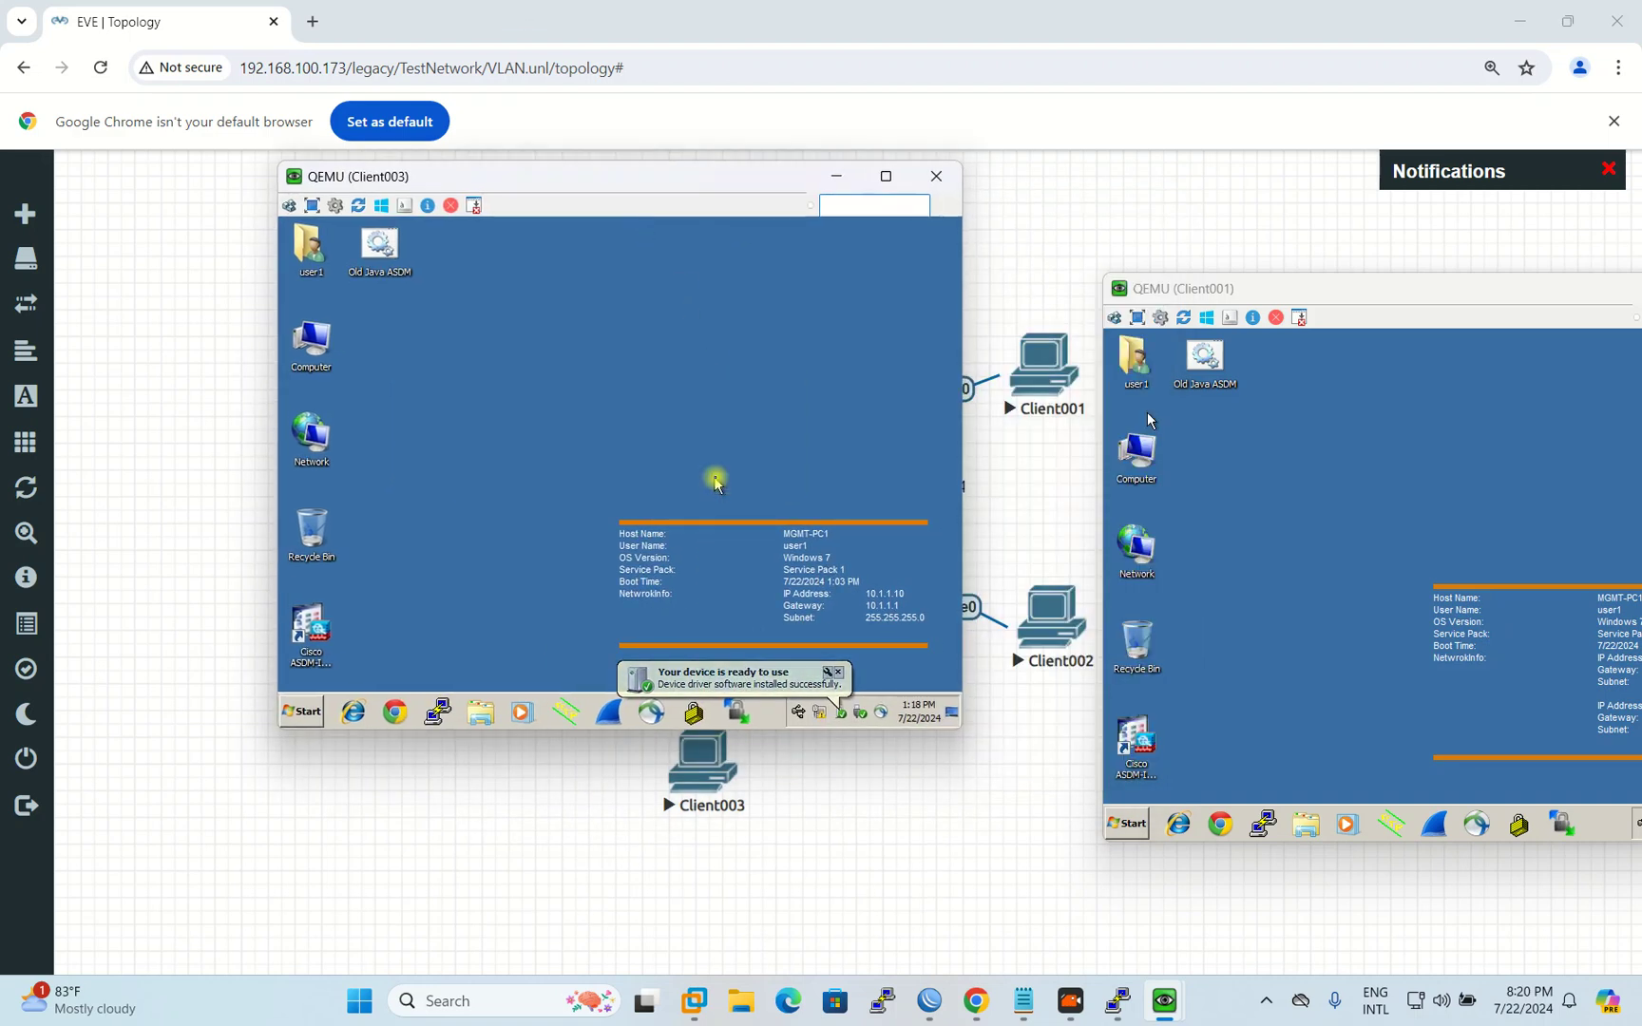
# Step: Open the Internet Protocol Version 4 (TCP/IPv4) properties of Client003's Local Area Connection from the Network and Sharing Center
pyautogui.click(818, 719)
pyautogui.click(807, 676)
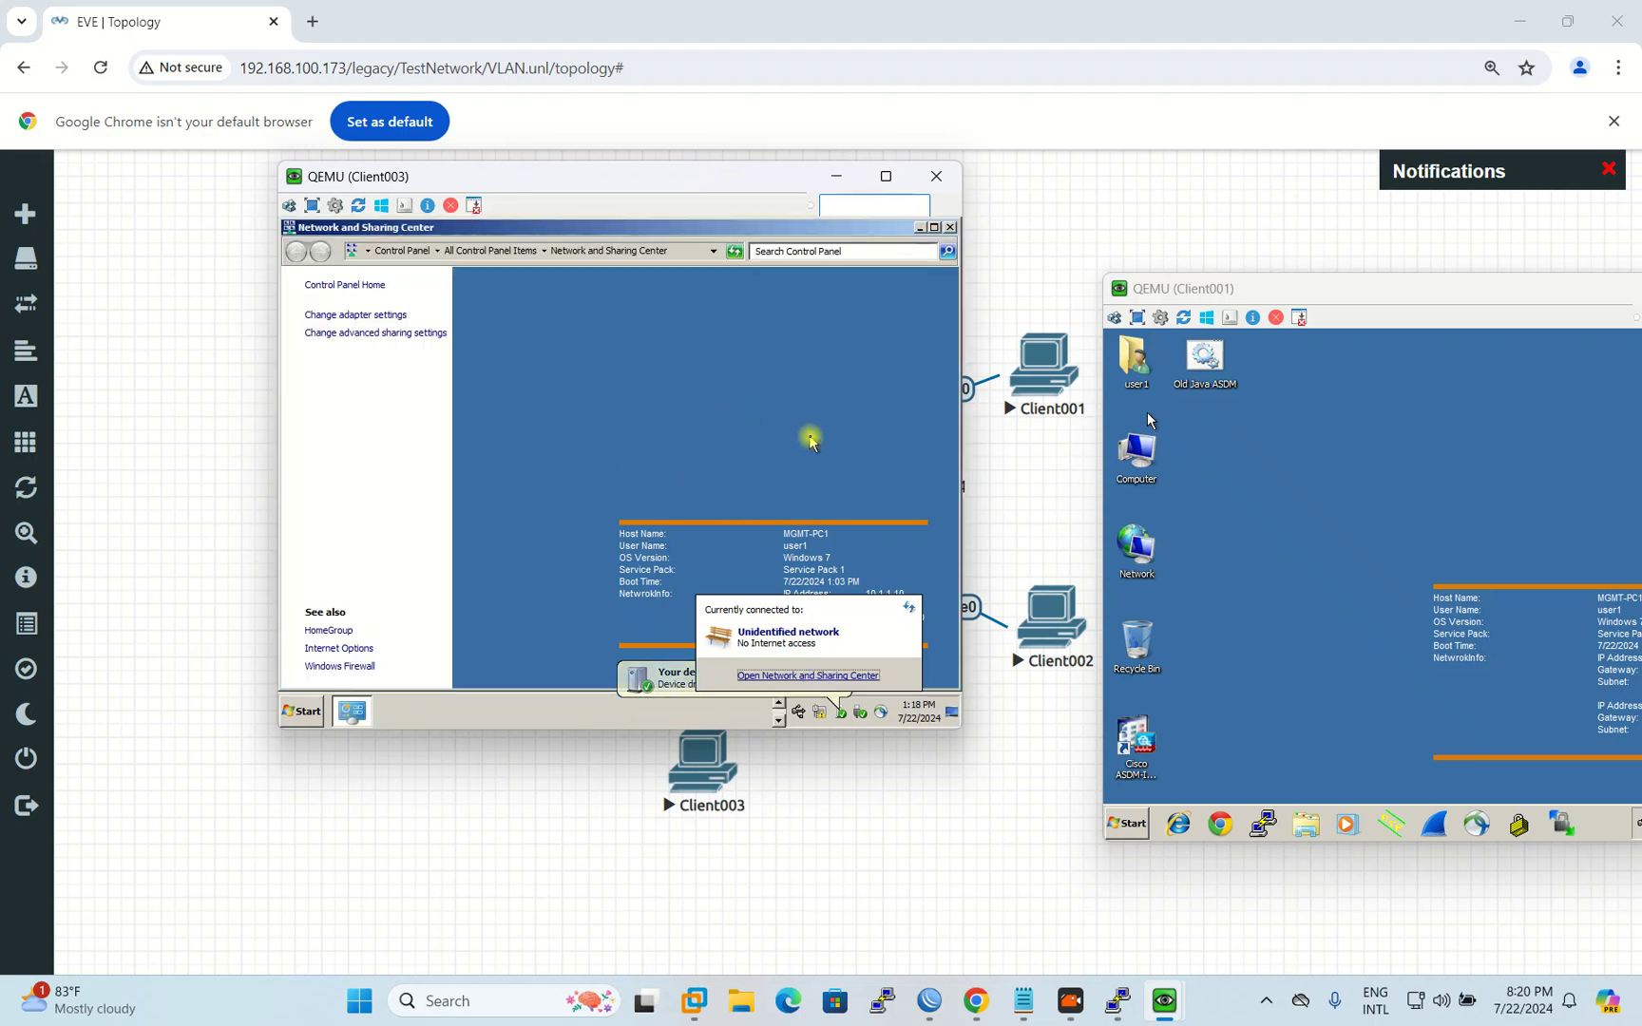
pyautogui.click(830, 415)
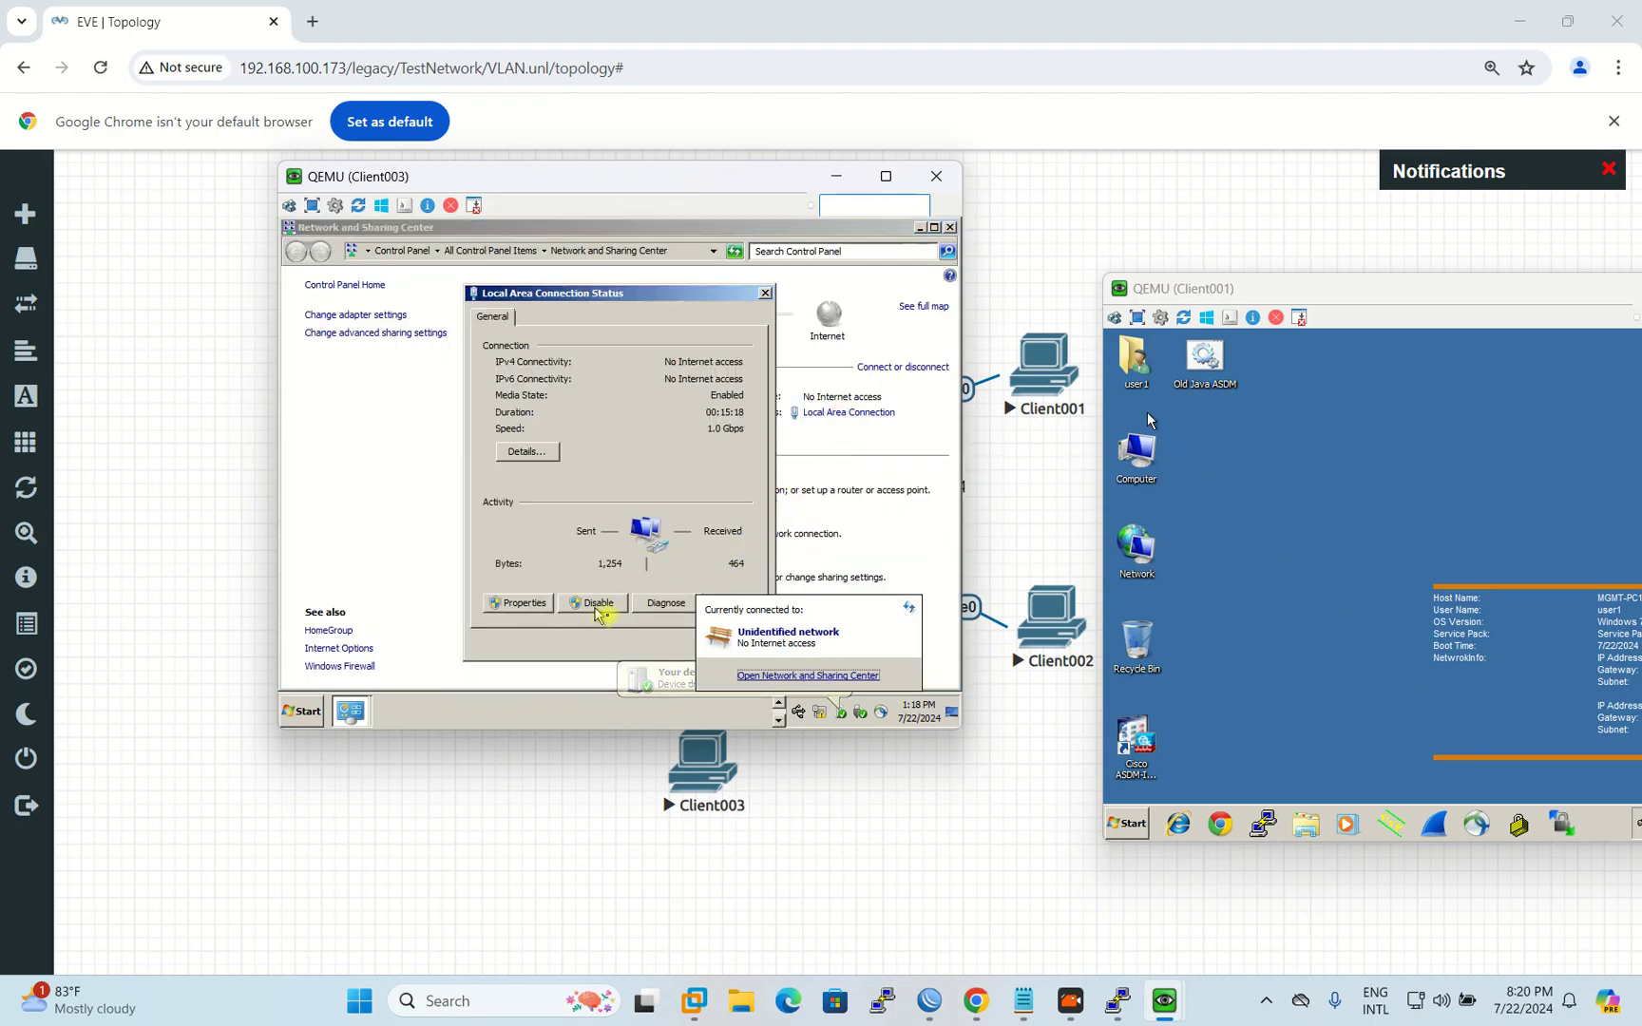
pyautogui.click(525, 606)
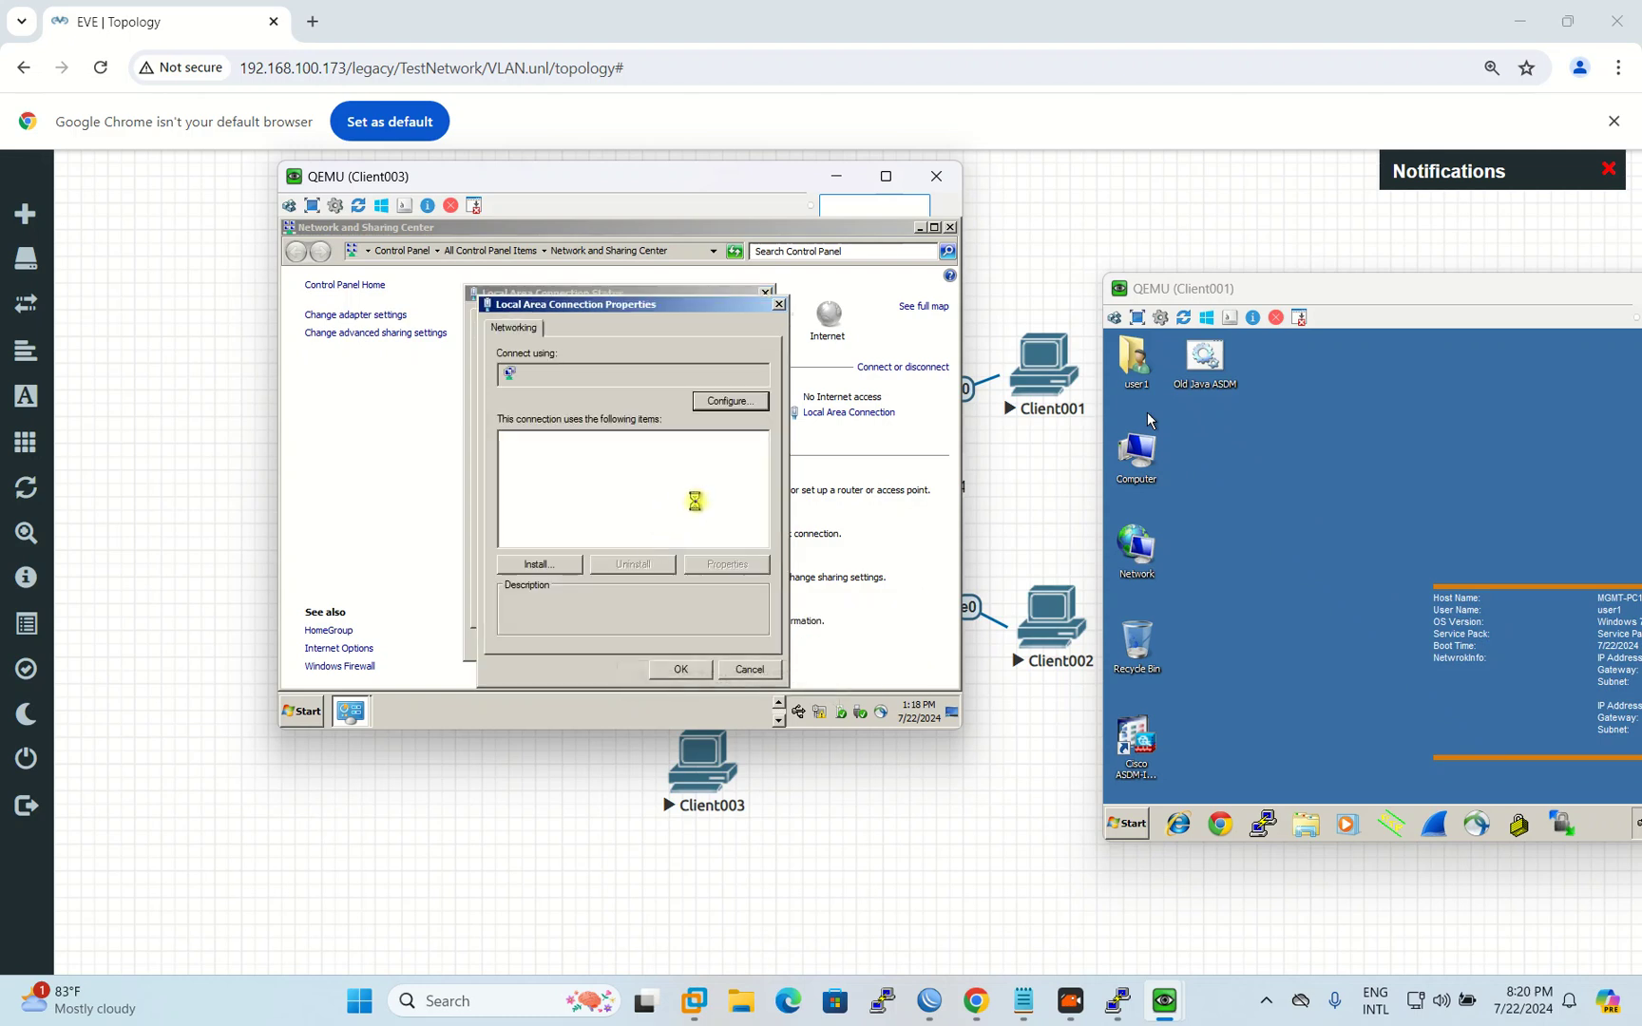
pyautogui.click(676, 513)
pyautogui.doubleClick(677, 513)
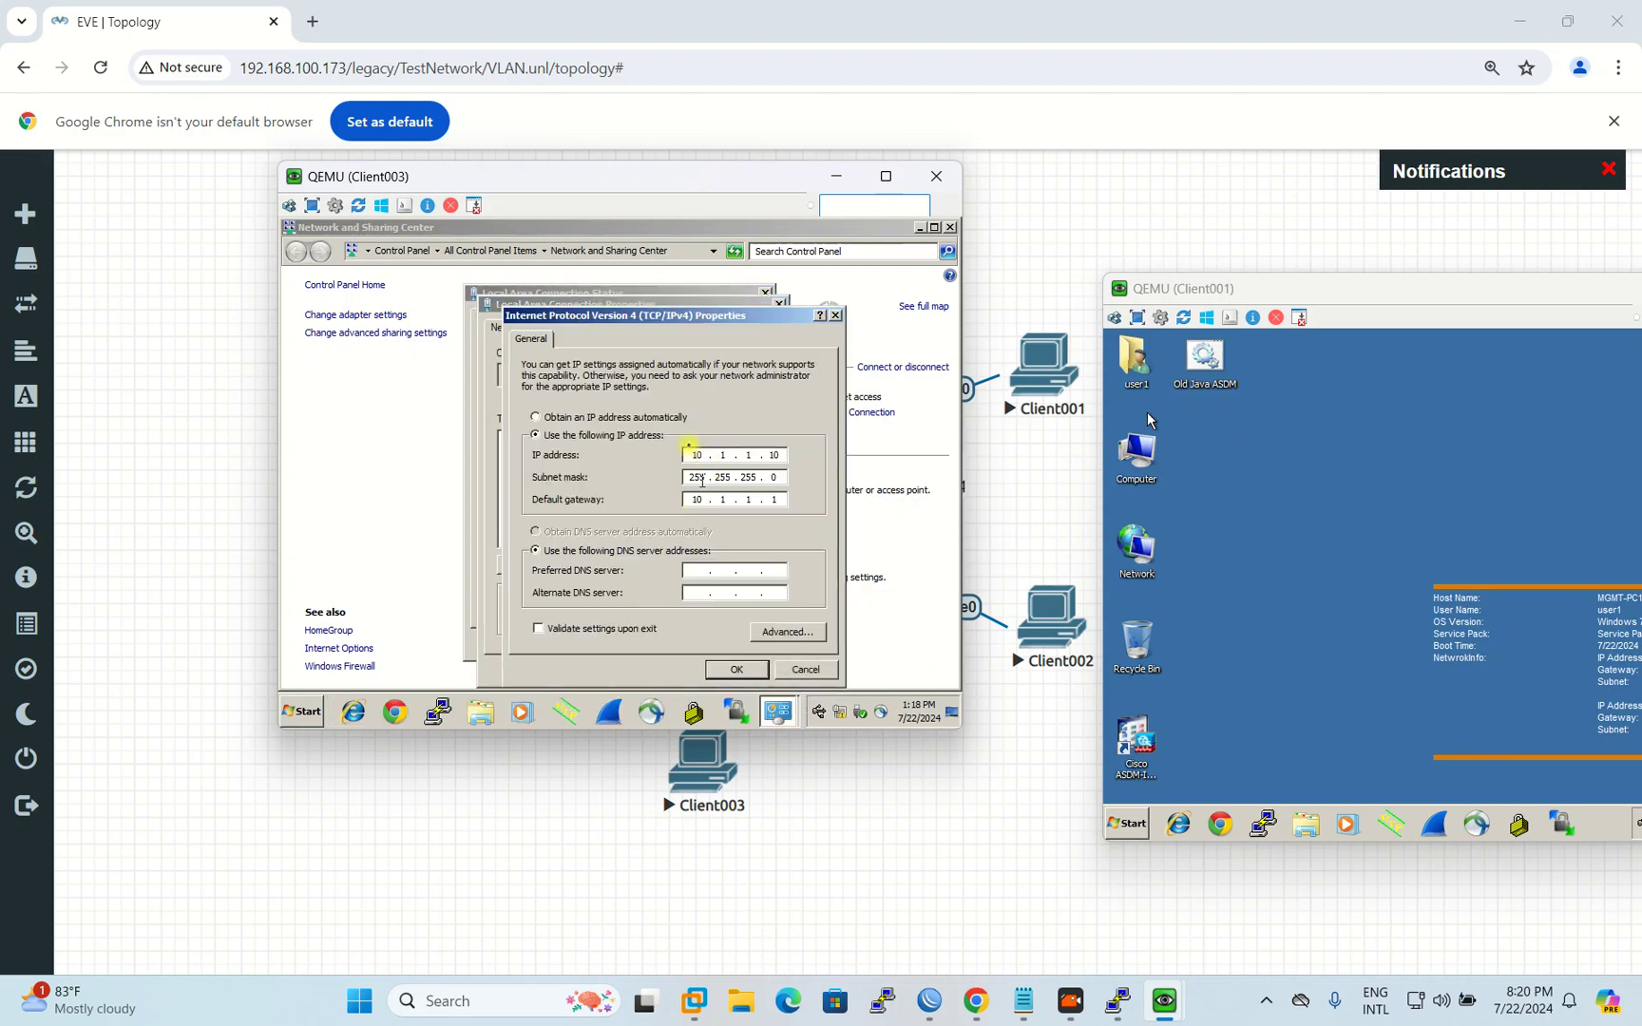
# Step: Set Client003's IPv4 properties to obtain the IP address and DNS server address automatically, and close the connection dialogs
pyautogui.click(622, 418)
pyautogui.click(576, 532)
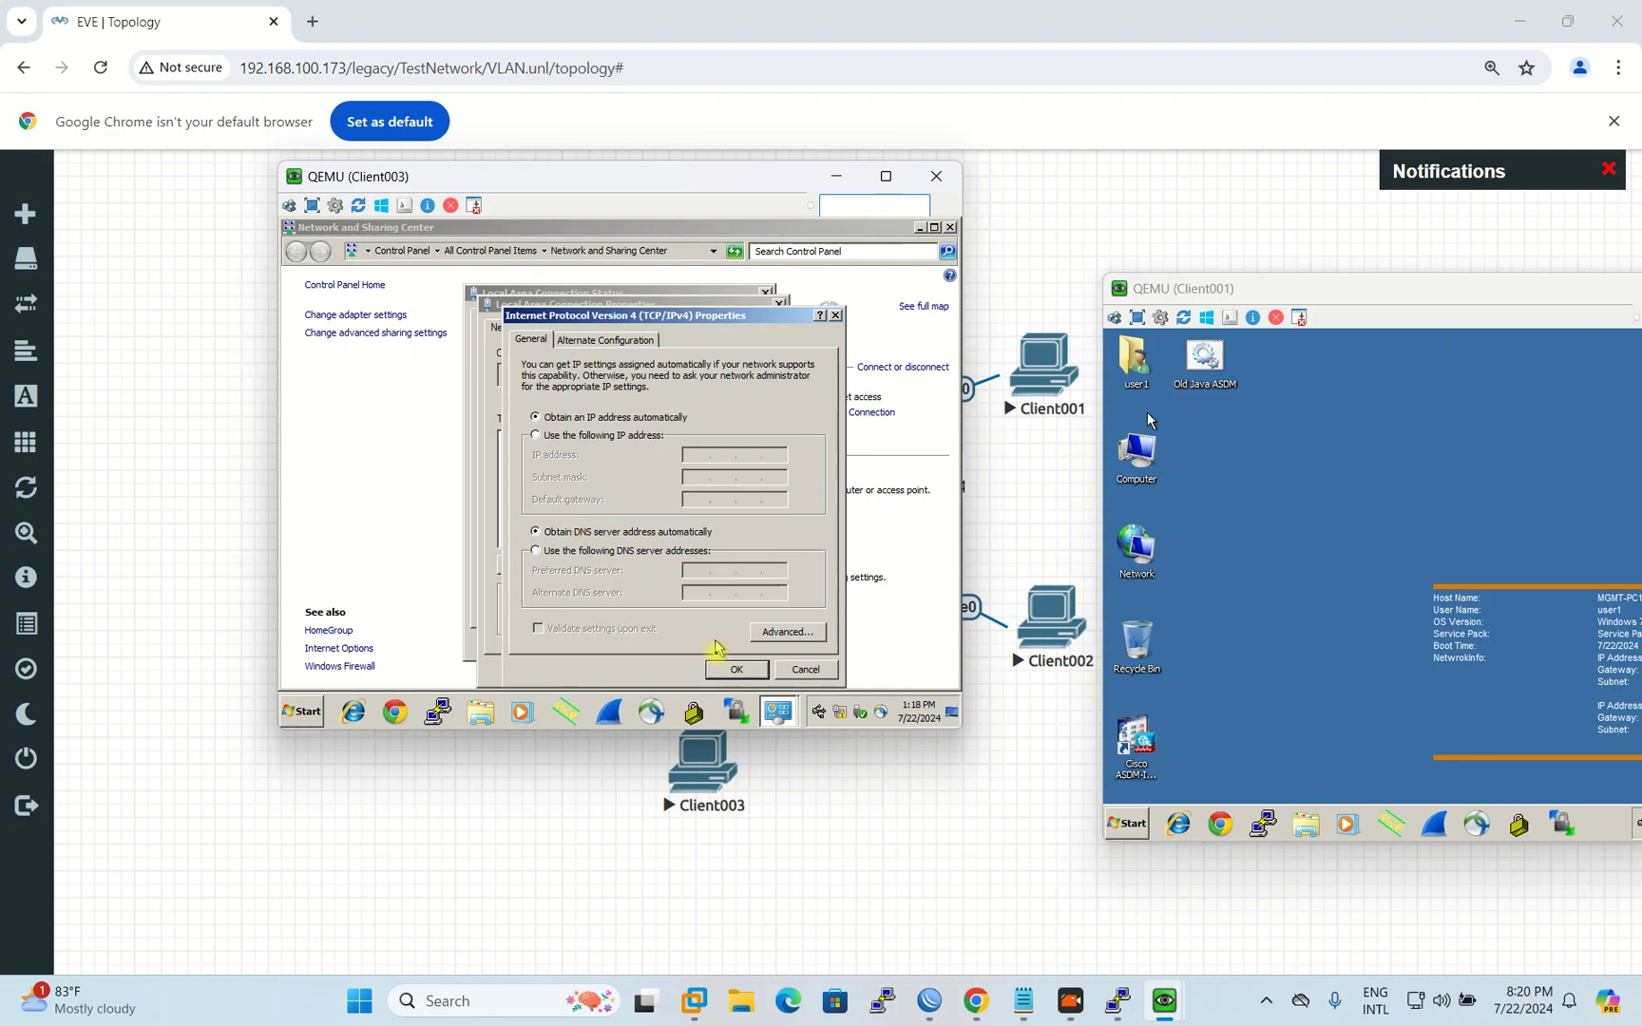
pyautogui.click(731, 670)
pyautogui.click(675, 670)
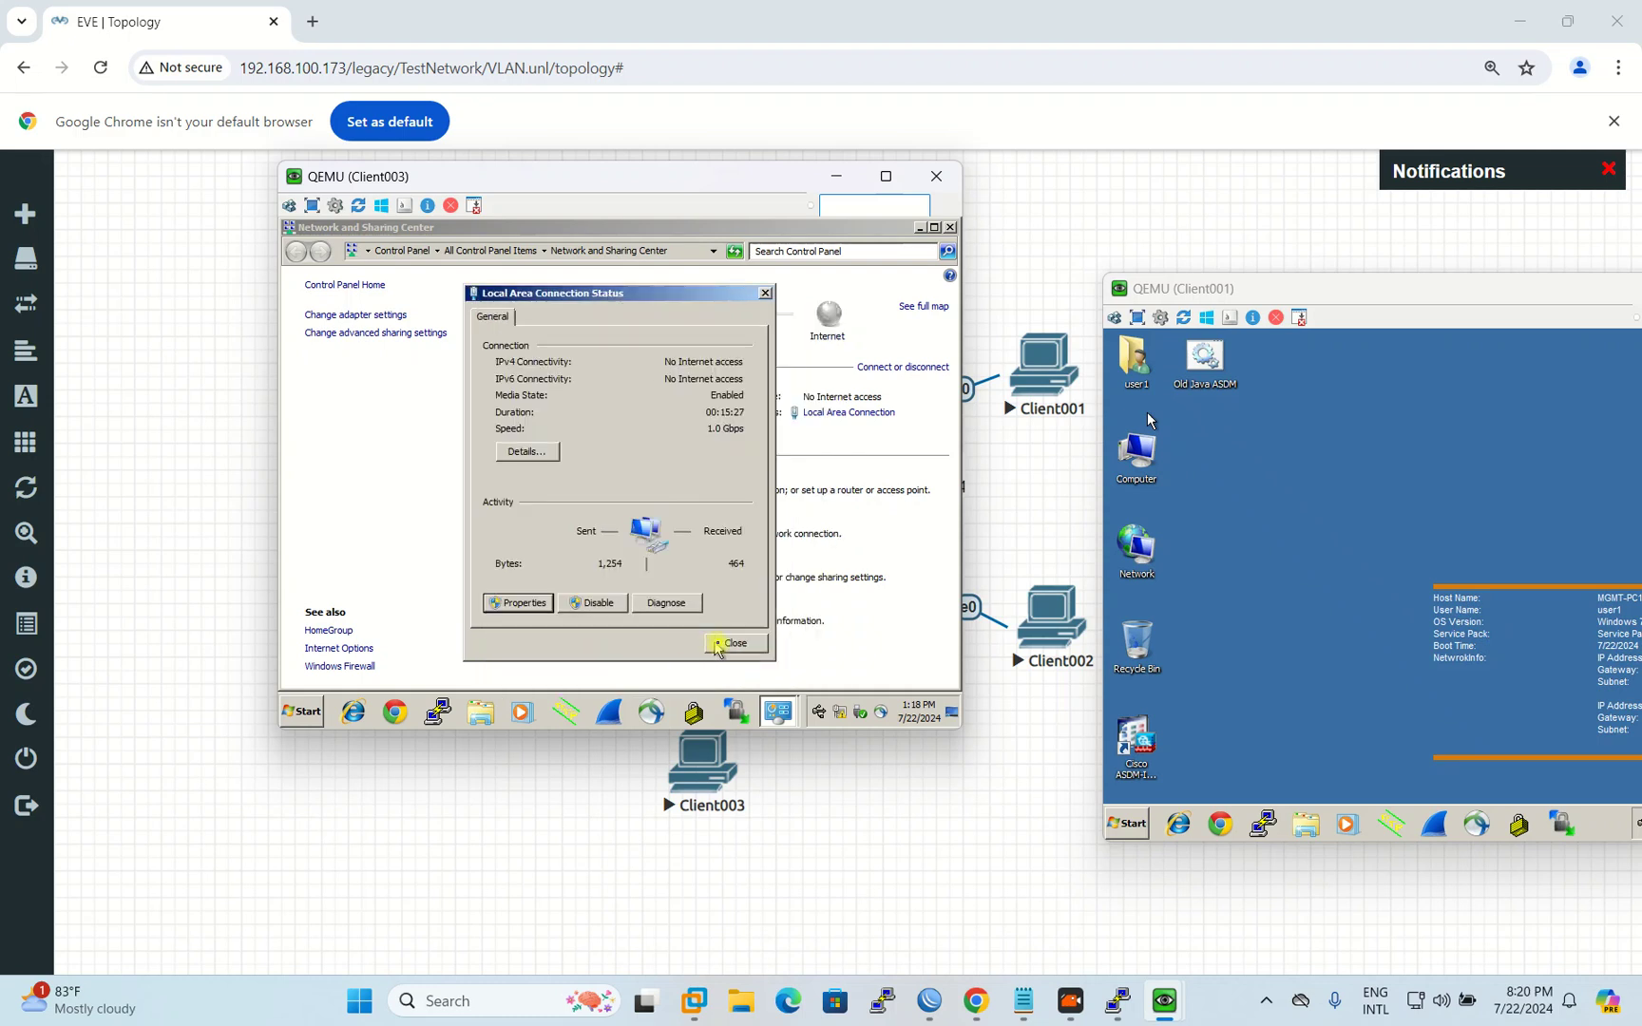
pyautogui.click(733, 644)
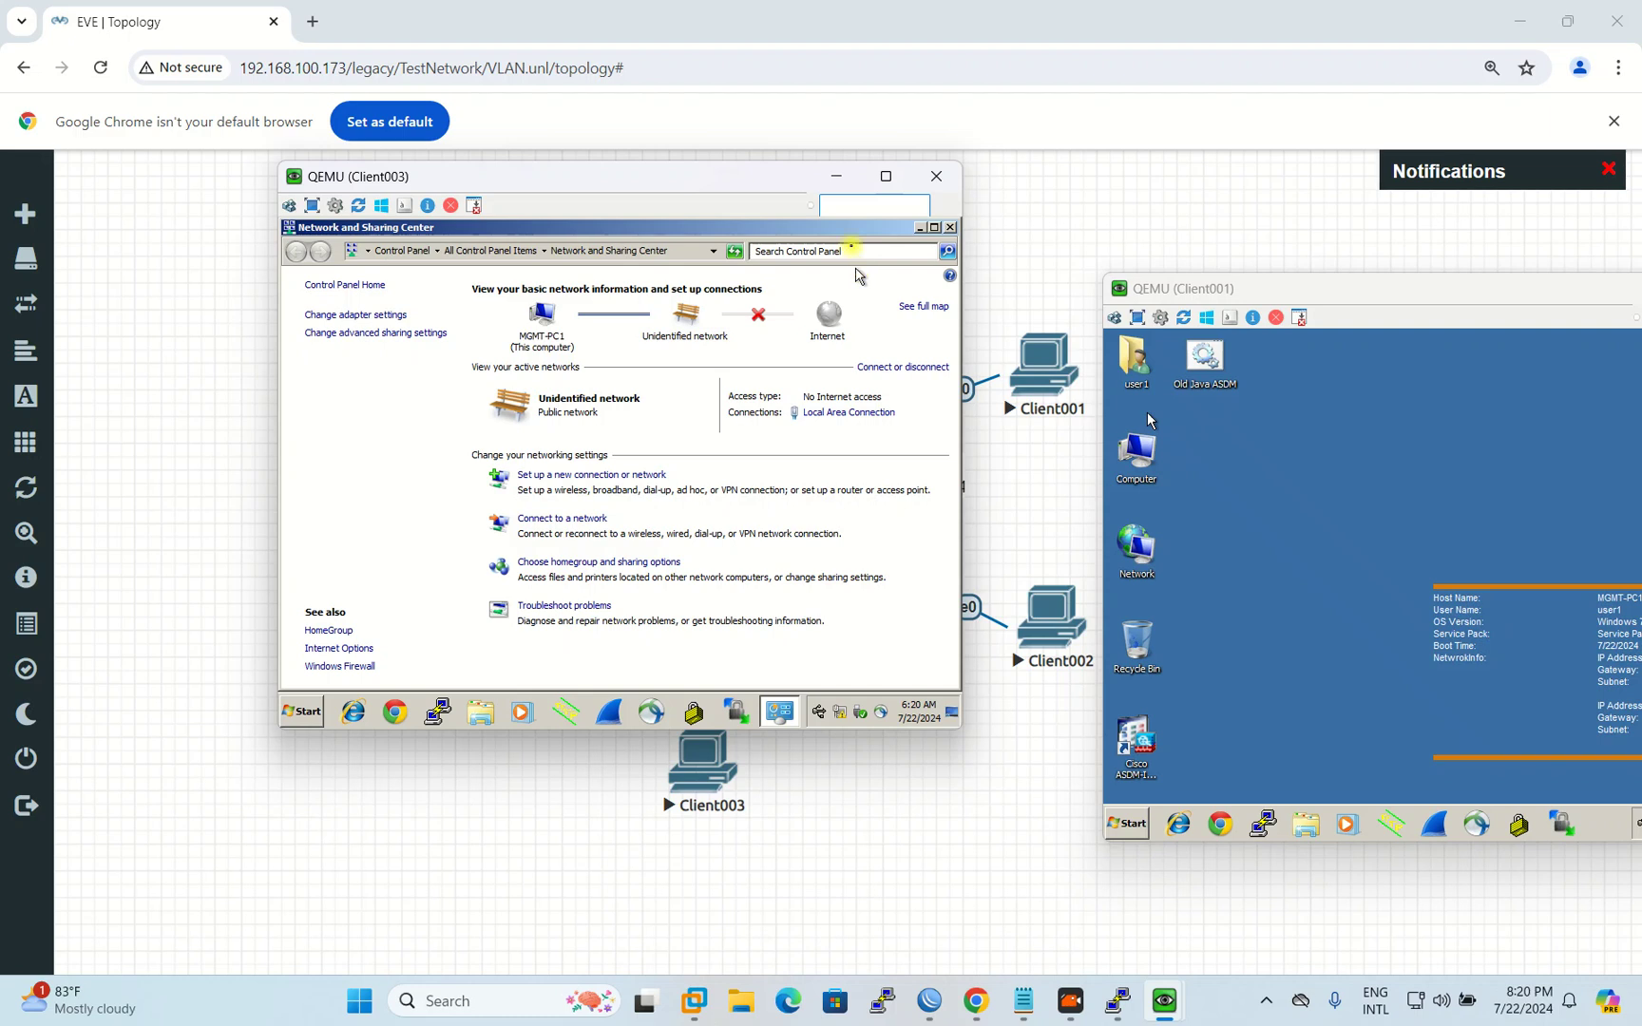
# Step: Set the location of Client003's newly detected network to Public network and close the location dialog
pyautogui.moveTo(749, 165); pyautogui.dragTo(521, 114)
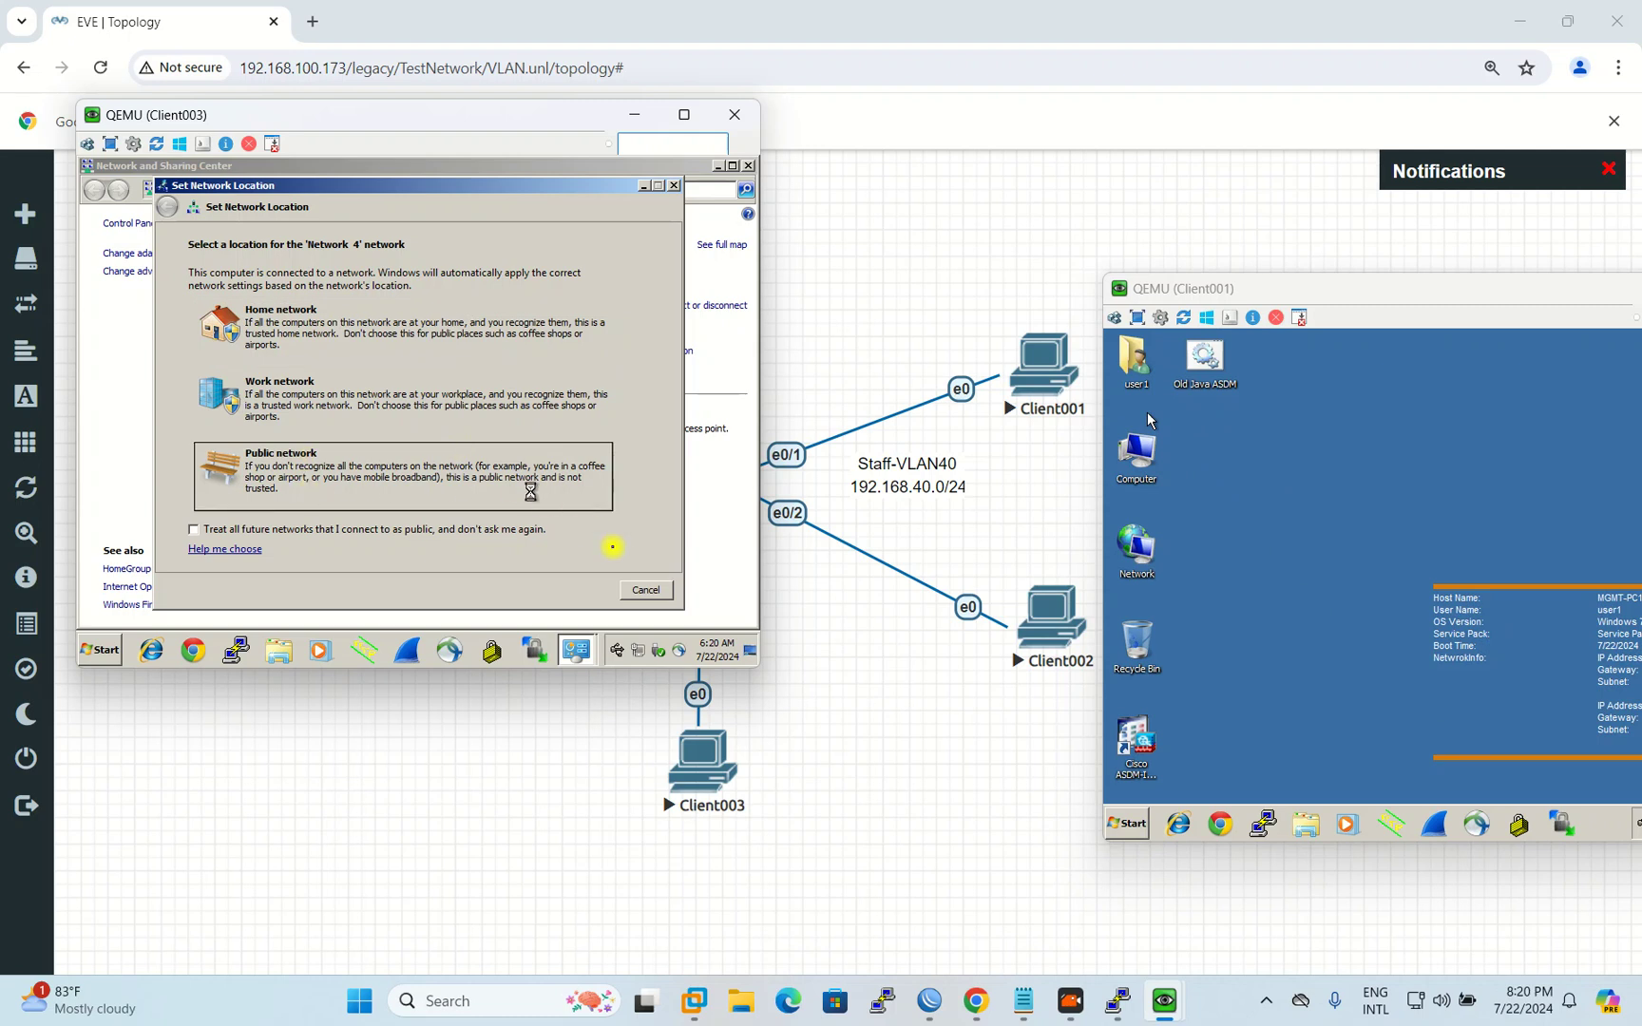
pyautogui.click(485, 464)
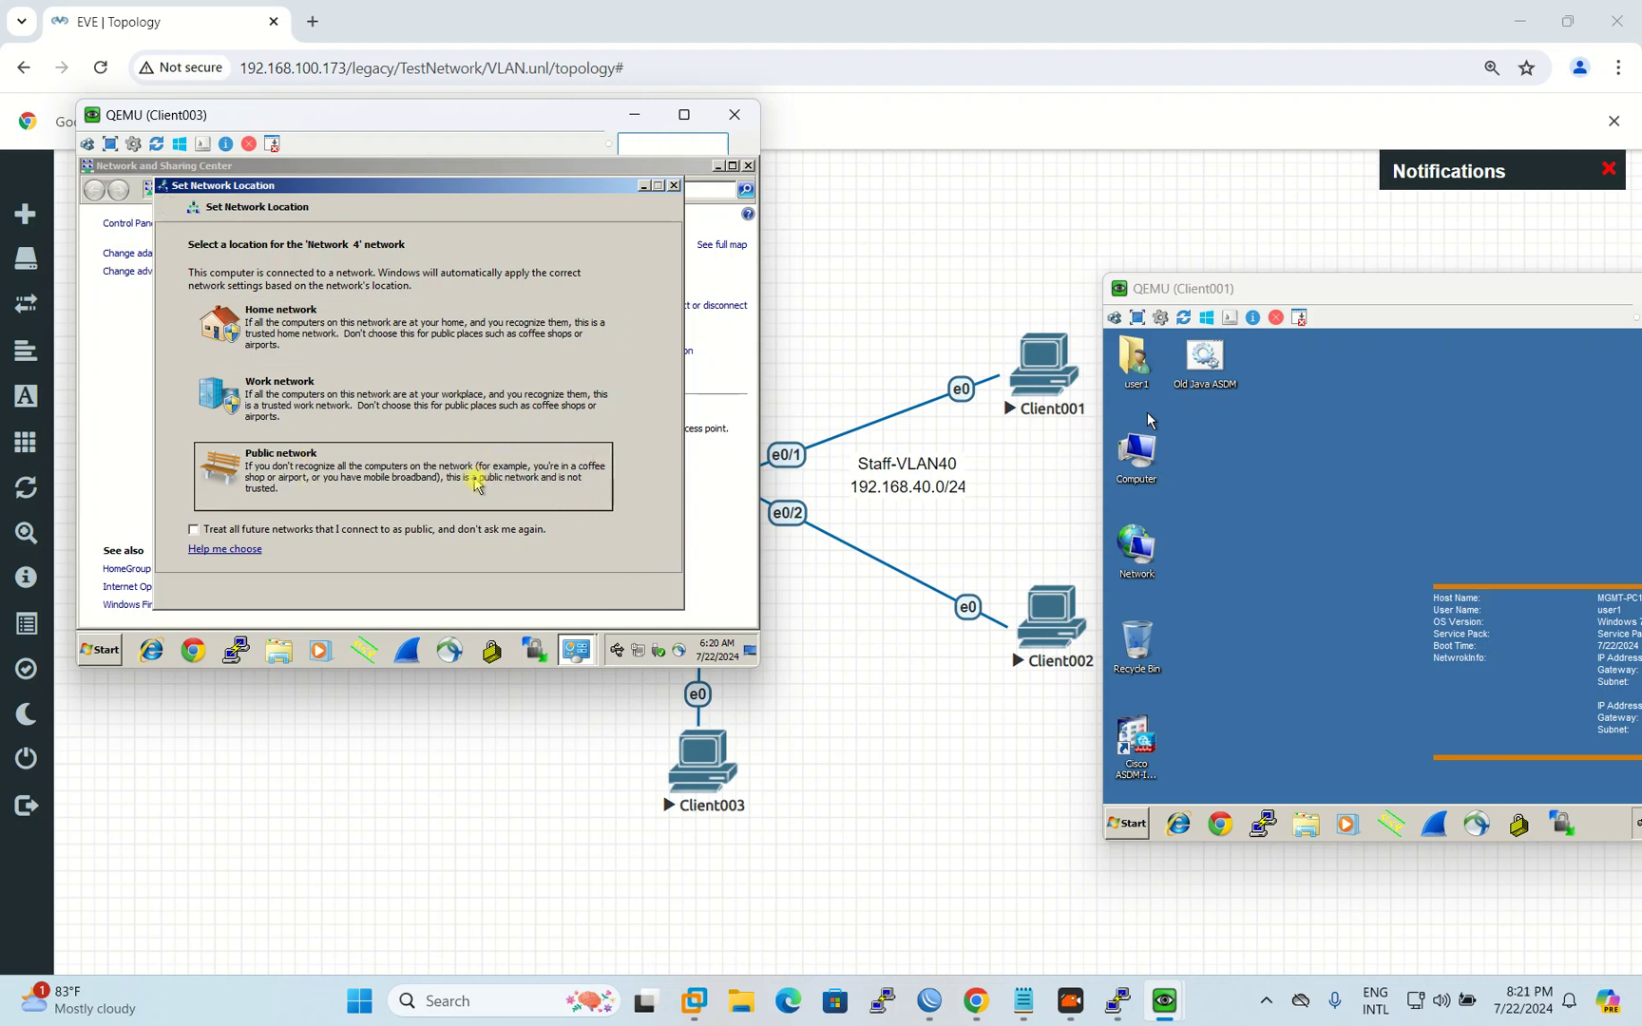
pyautogui.click(645, 591)
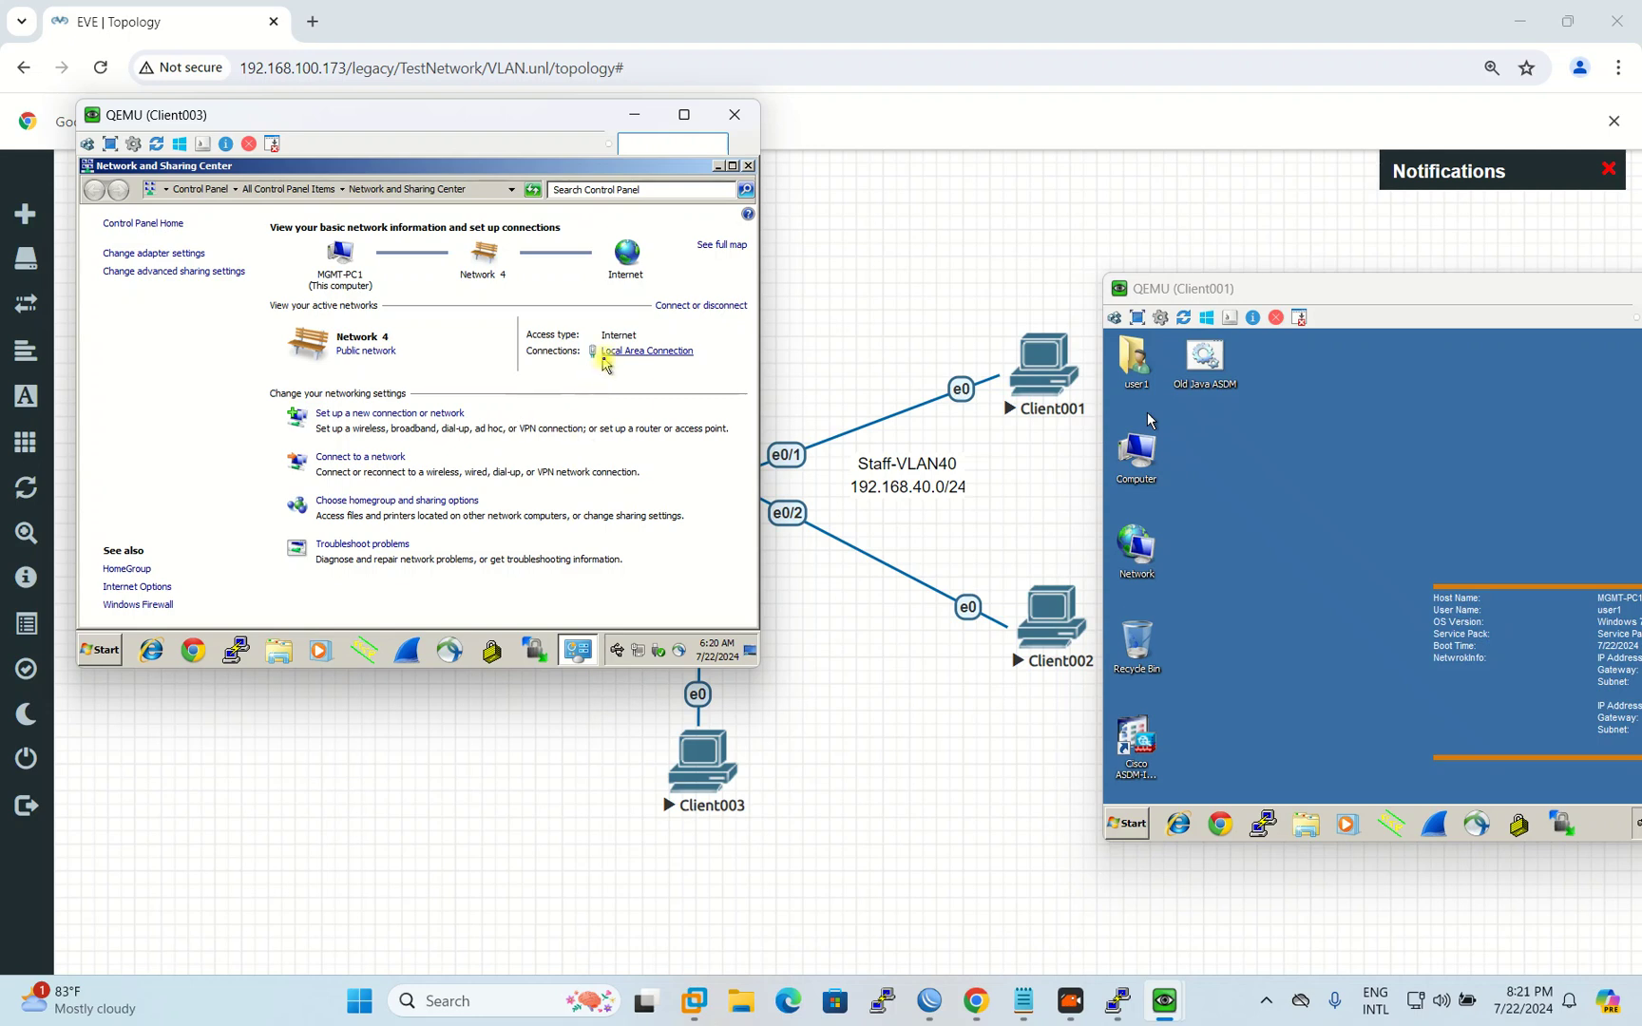
# Step: Open Client003's Local Area Connection details and examine its assigned IPv4 address, with Client001's window placed beside it
pyautogui.click(648, 351)
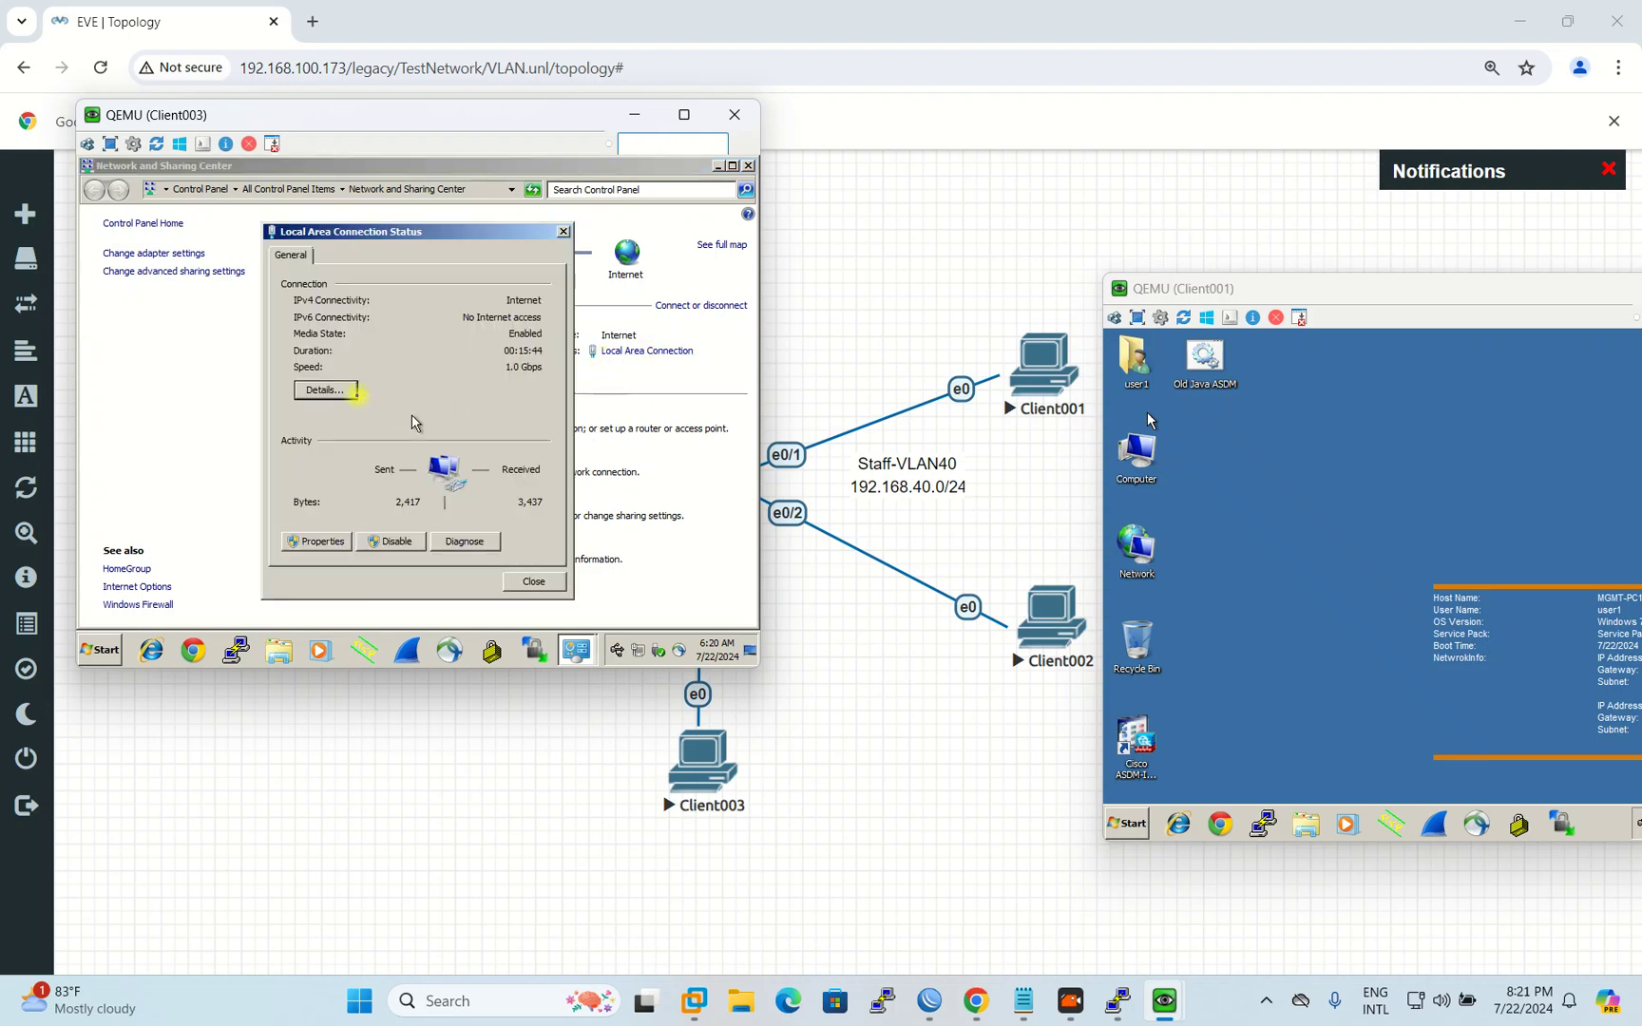
pyautogui.click(323, 389)
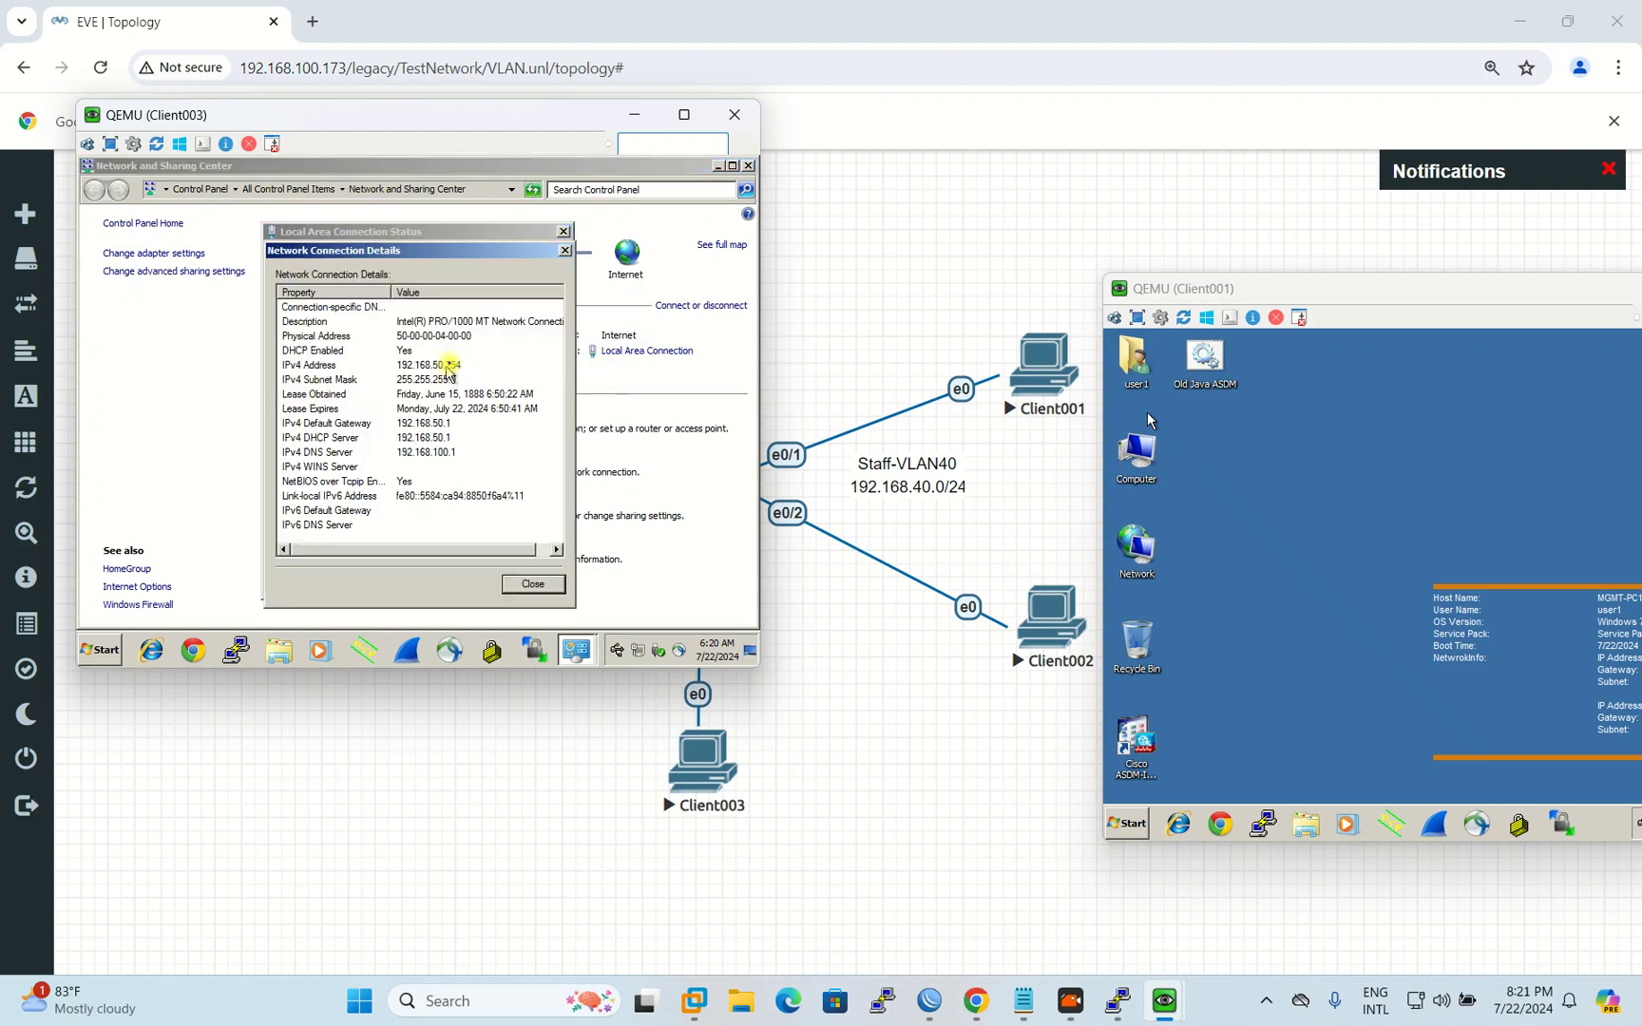
pyautogui.moveTo(1226, 302); pyautogui.dragTo(971, 149)
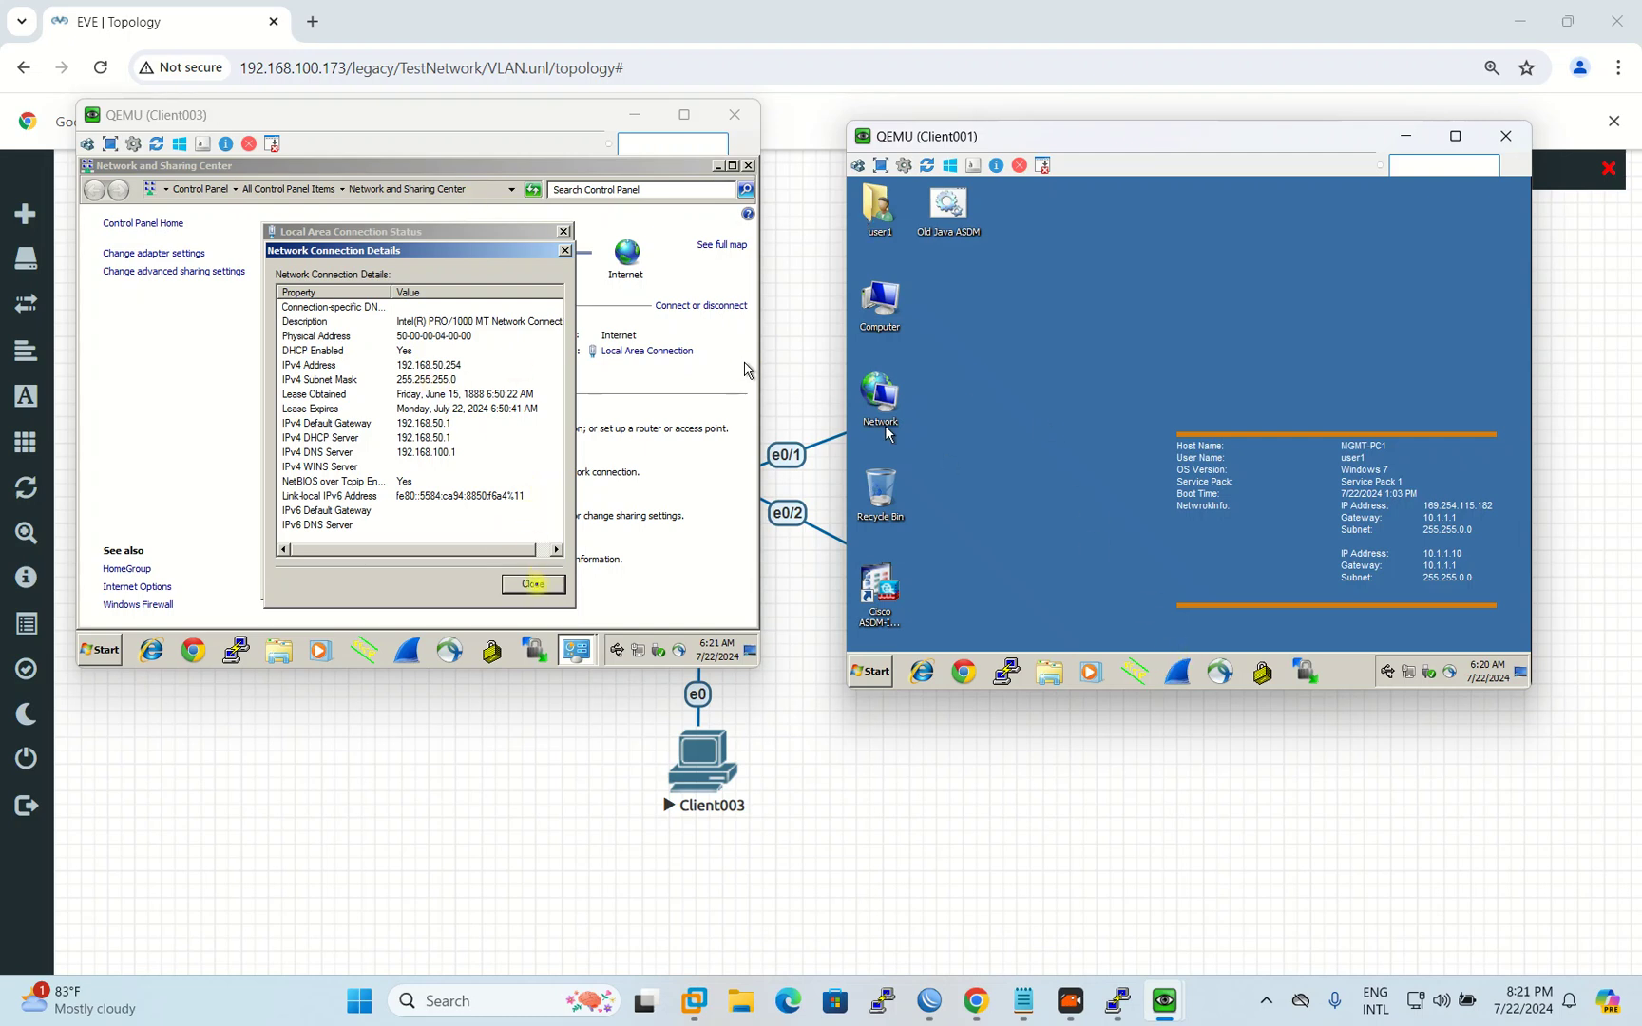
# Step: Close Client003's connection dialogs and Network and Sharing Center, and bring the EVE topology to the front
pyautogui.click(533, 584)
pyautogui.click(550, 585)
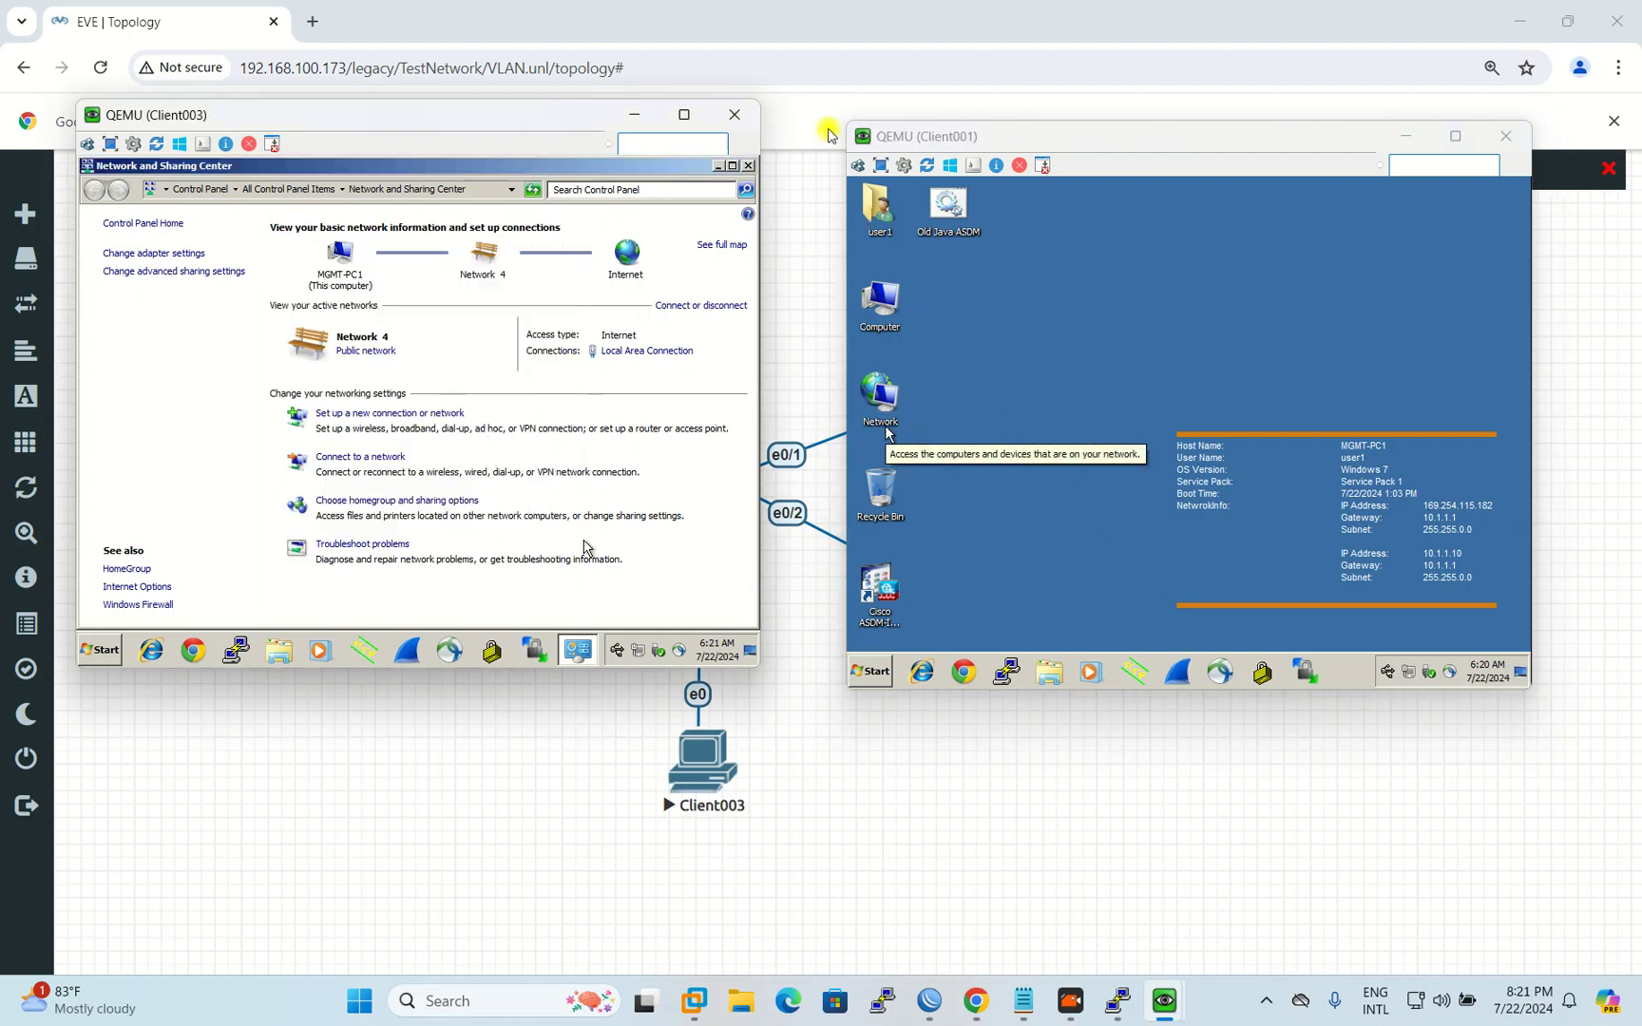
pyautogui.click(746, 166)
pyautogui.moveTo(568, 110); pyautogui.dragTo(760, 185)
pyautogui.click(843, 69)
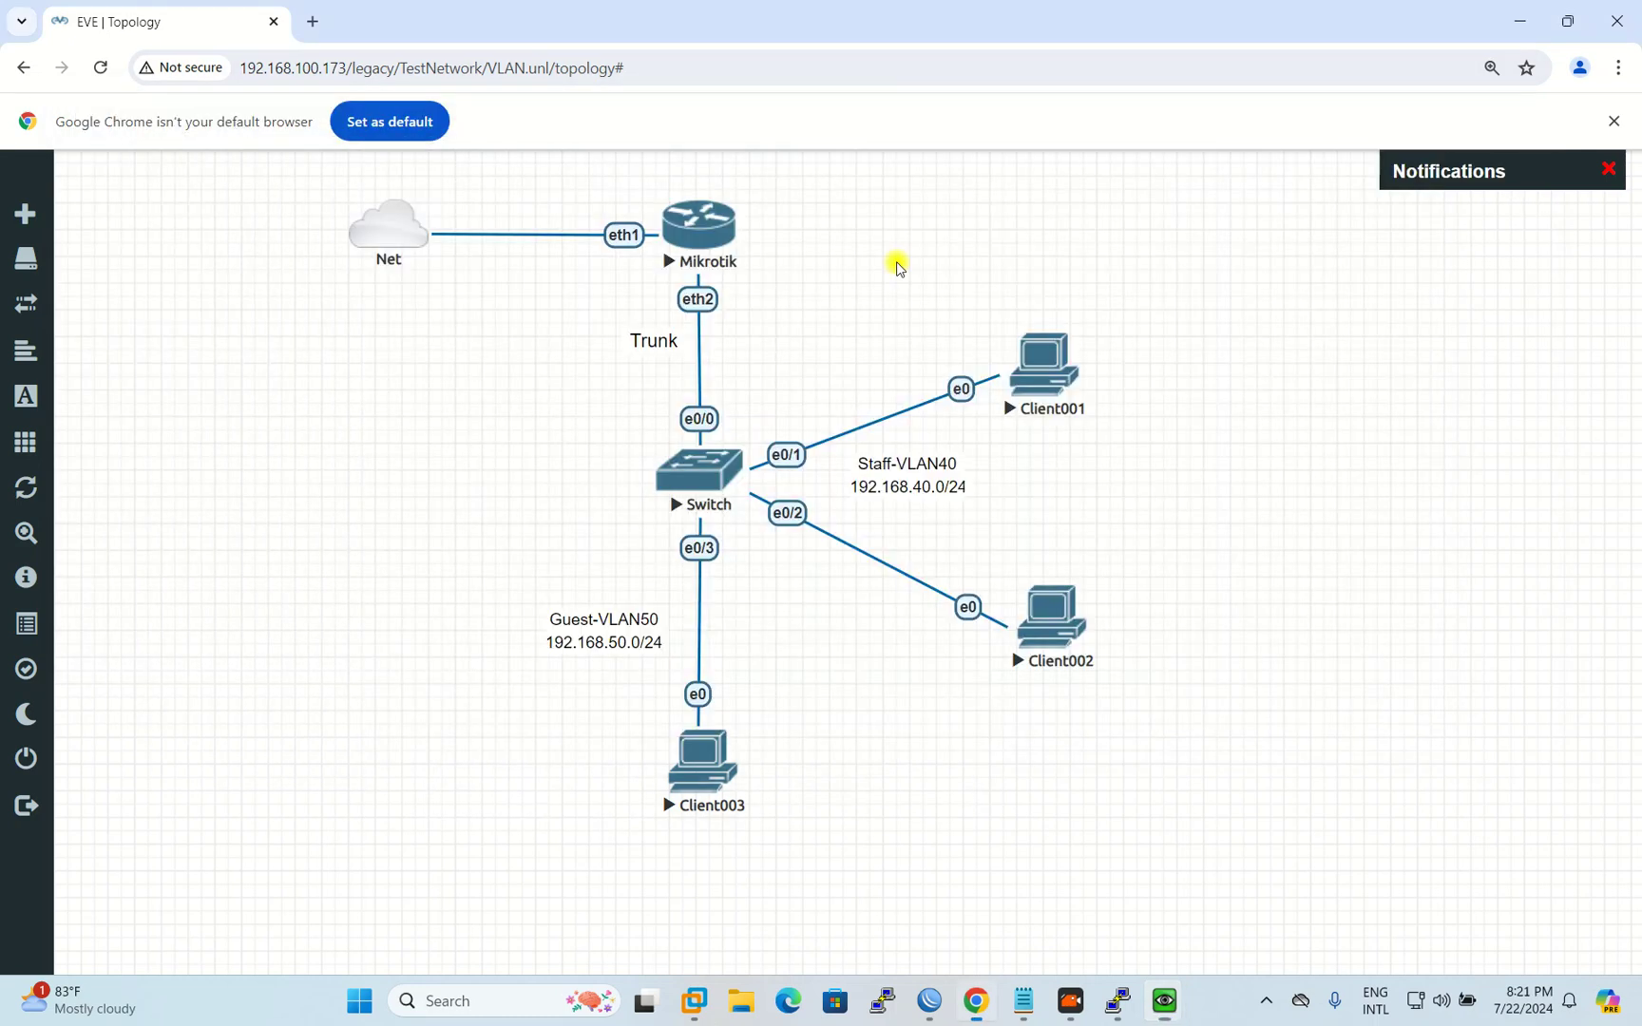
# Step: Switch to WinBox, open the router's ARP list, and examine the client entries on vlan40 and vlan50
pyautogui.click(931, 1009)
pyautogui.click(101, 230)
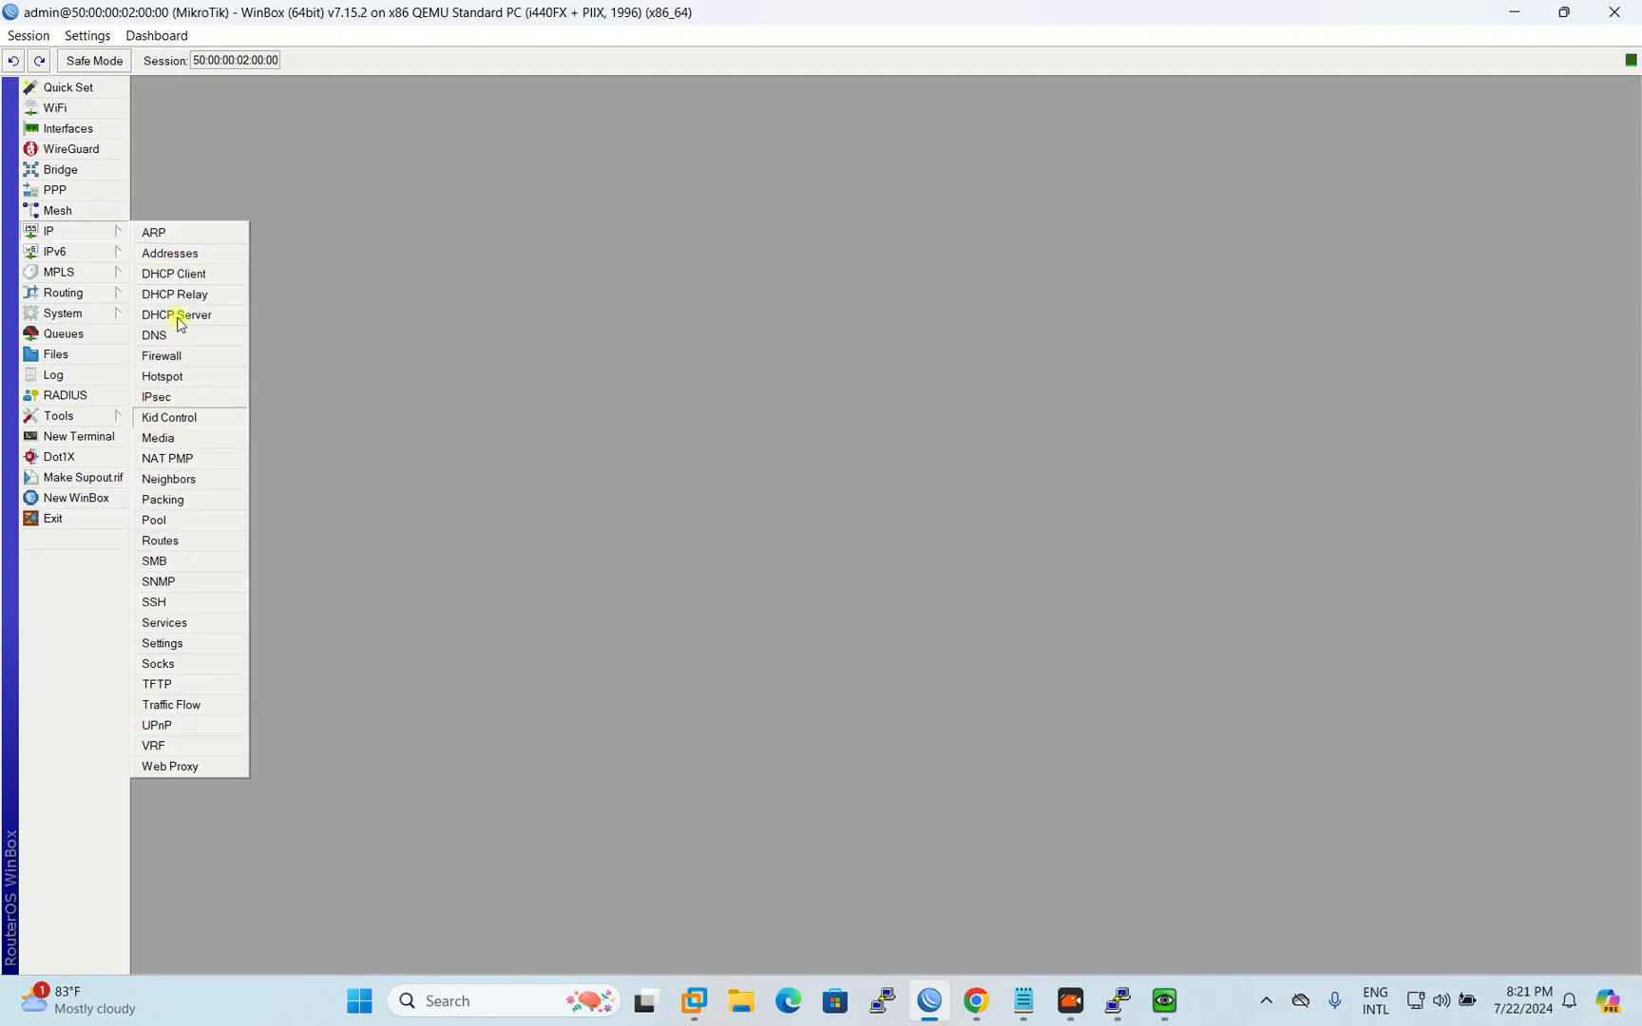
pyautogui.click(166, 239)
pyautogui.click(899, 454)
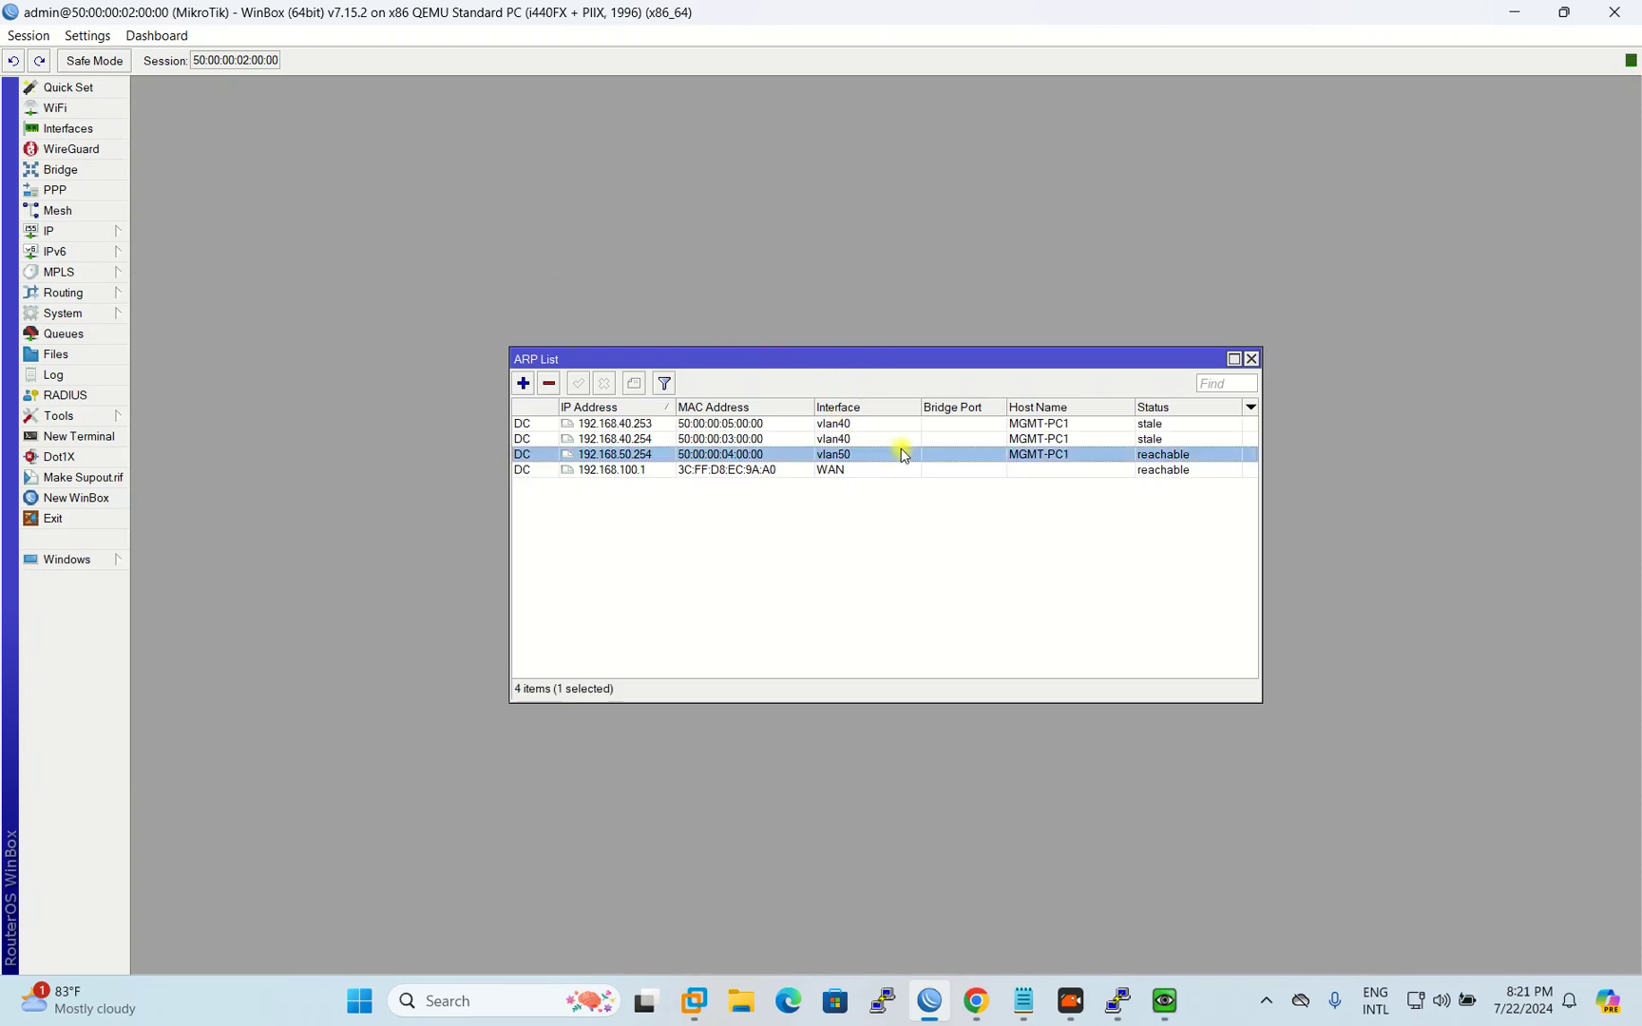
pyautogui.click(874, 439)
pyautogui.click(742, 455)
pyautogui.click(823, 426)
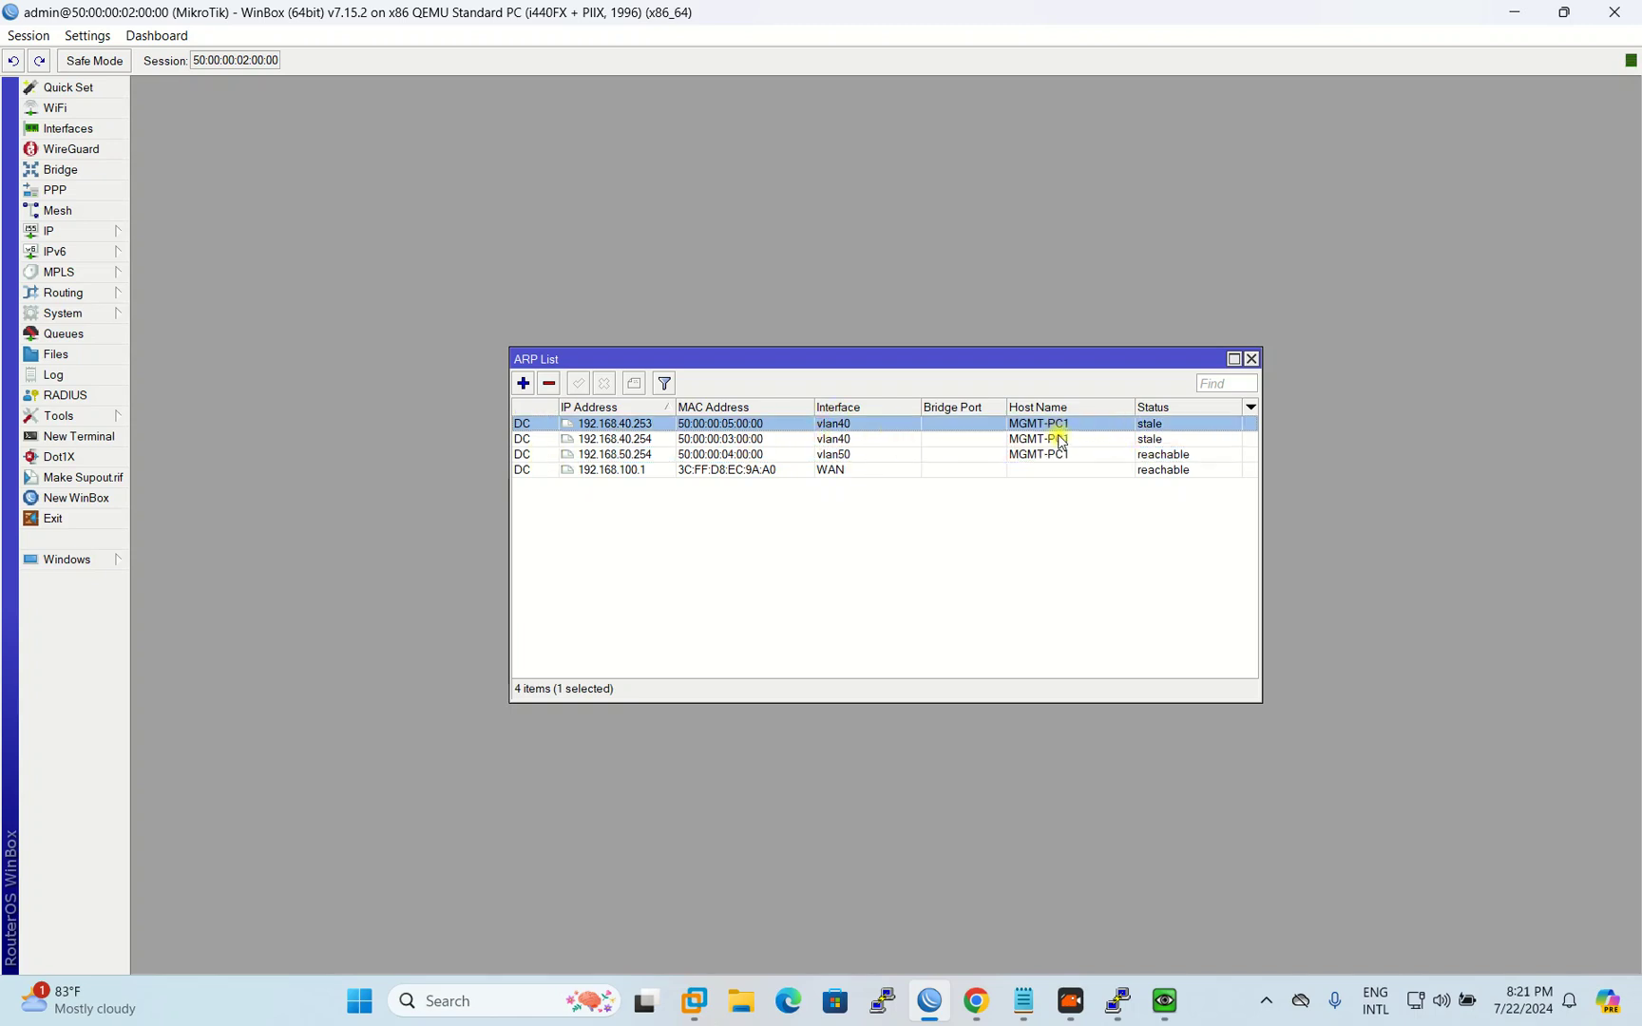
pyautogui.click(733, 455)
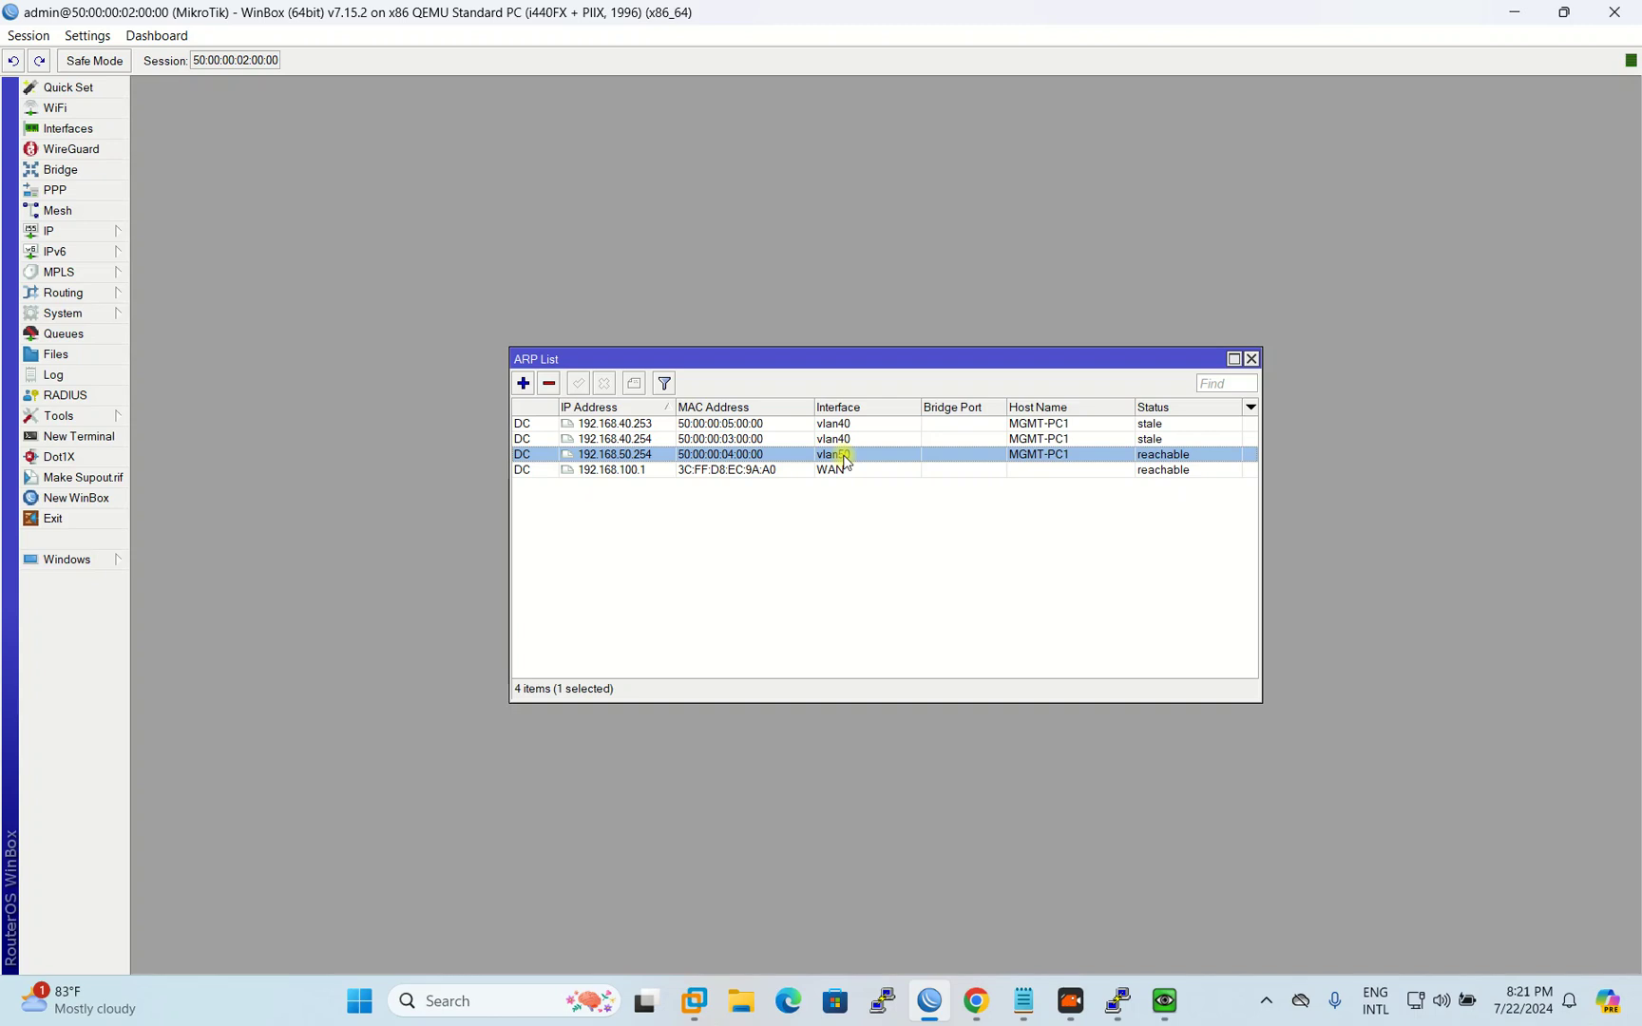
# Step: Open the DHCP server's leases, examine the clients' assigned addresses, and bring the ARP list forward for comparison
pyautogui.click(61, 231)
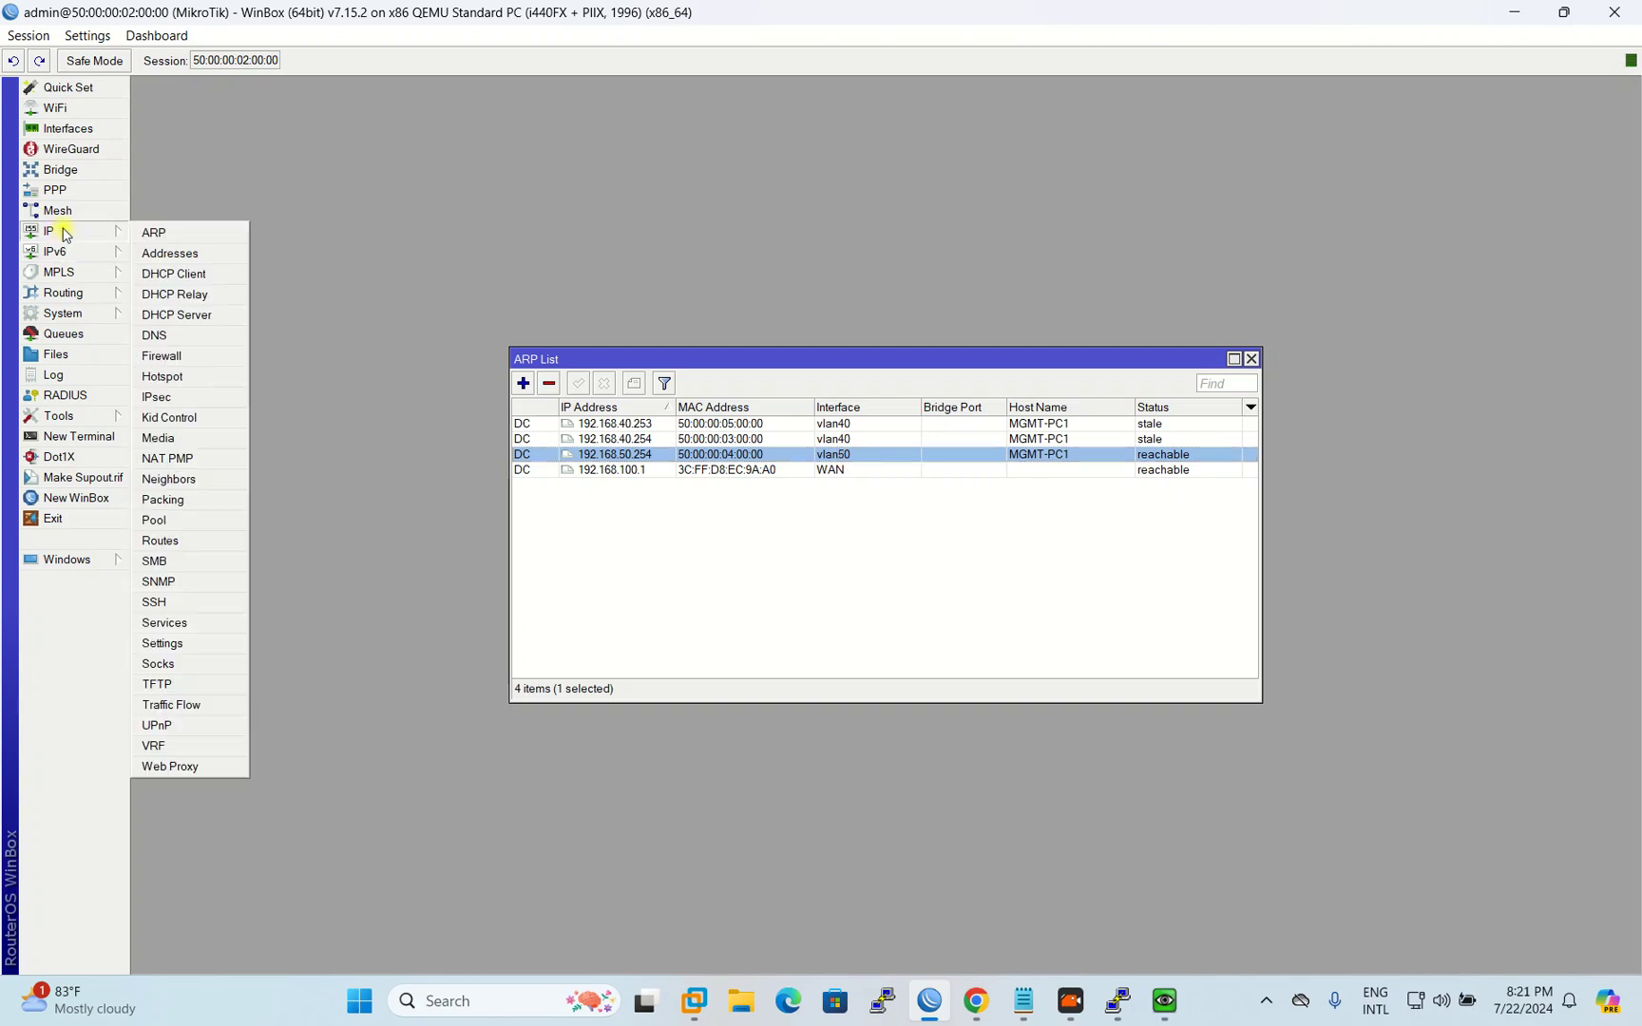
pyautogui.click(194, 316)
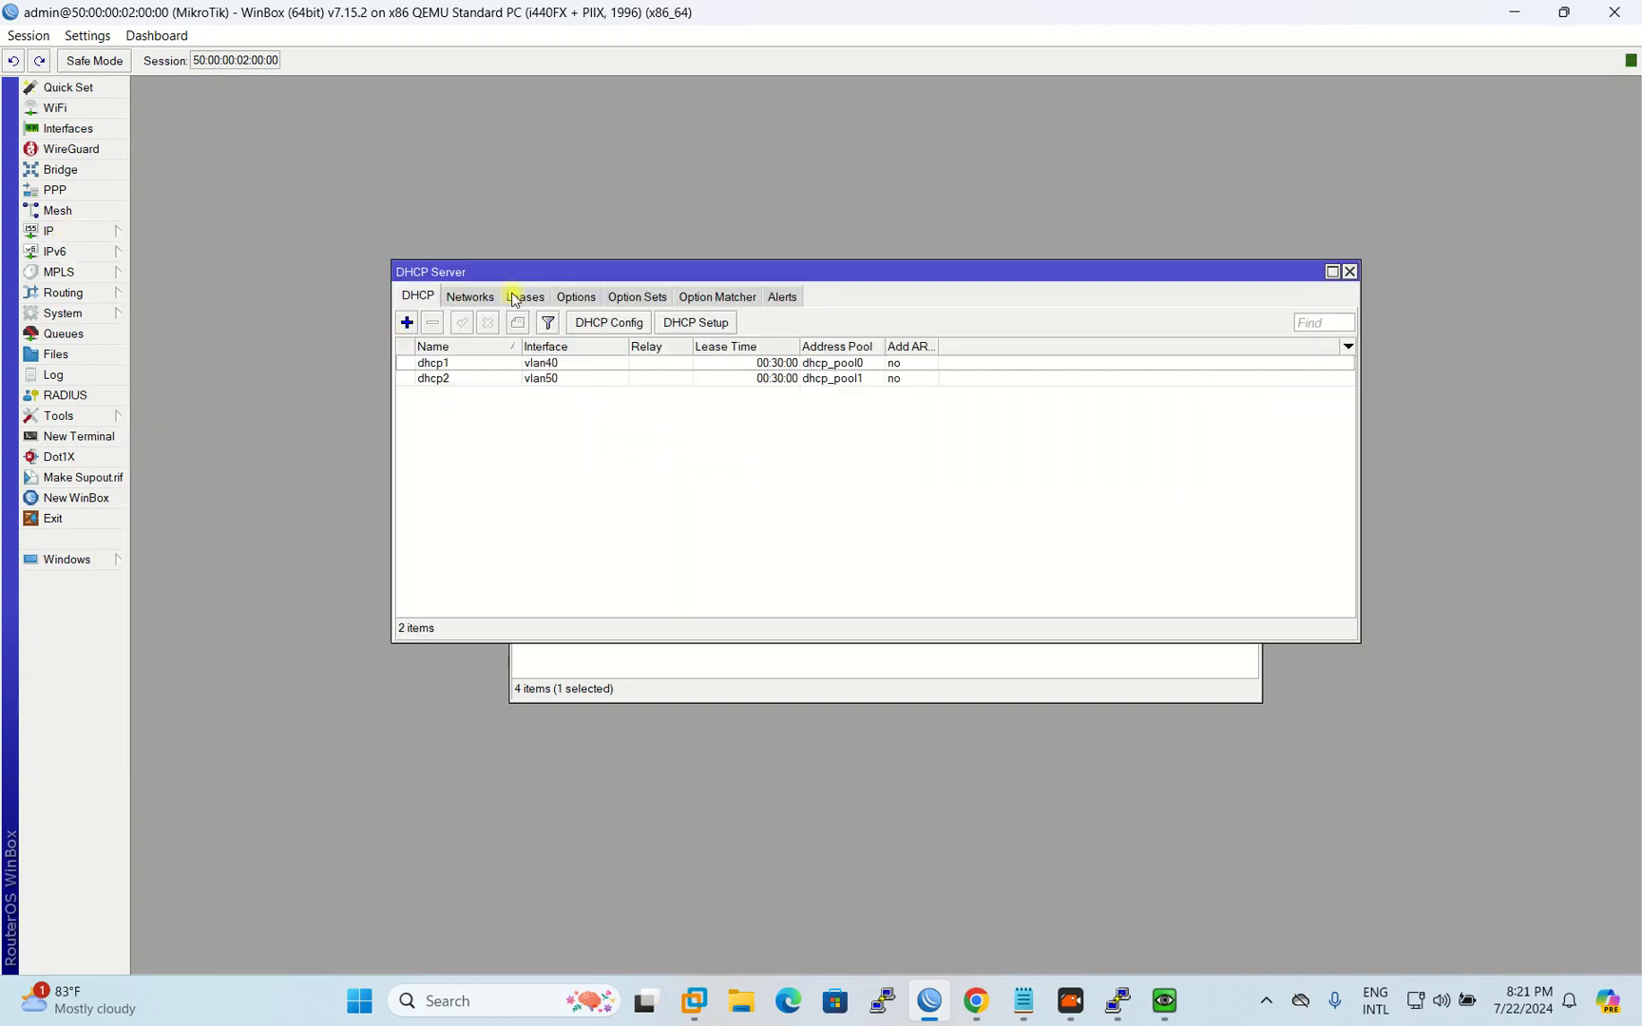
pyautogui.click(523, 299)
pyautogui.click(677, 377)
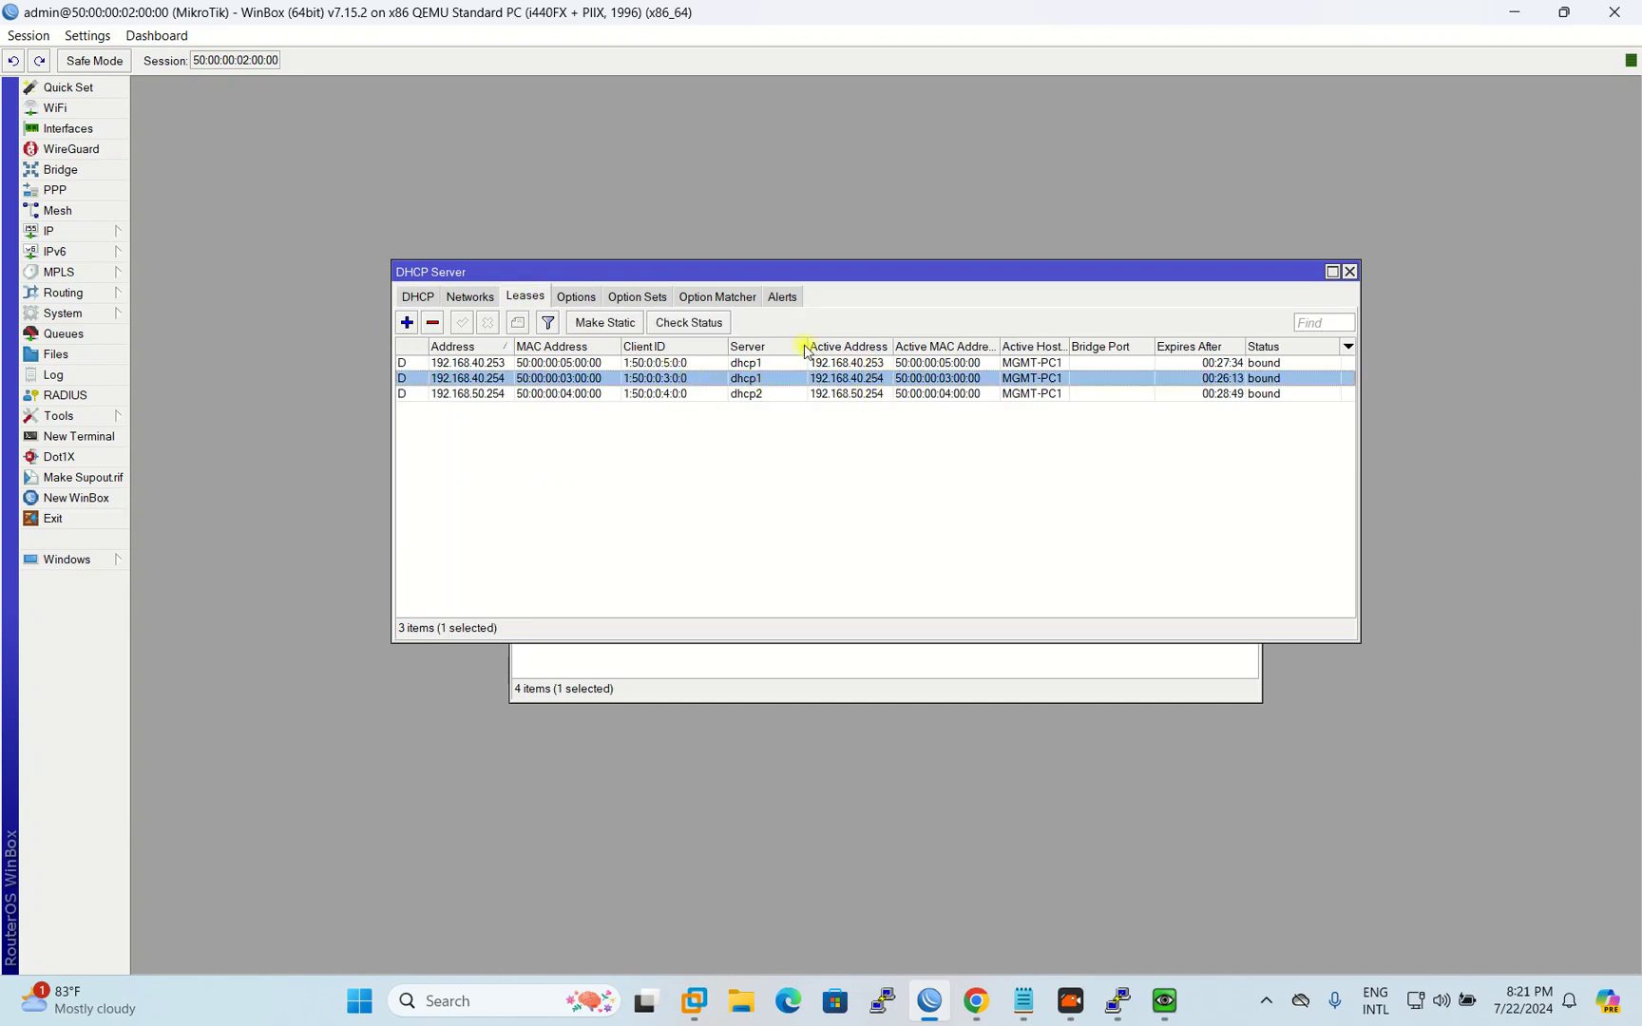
pyautogui.moveTo(807, 345); pyautogui.dragTo(827, 346)
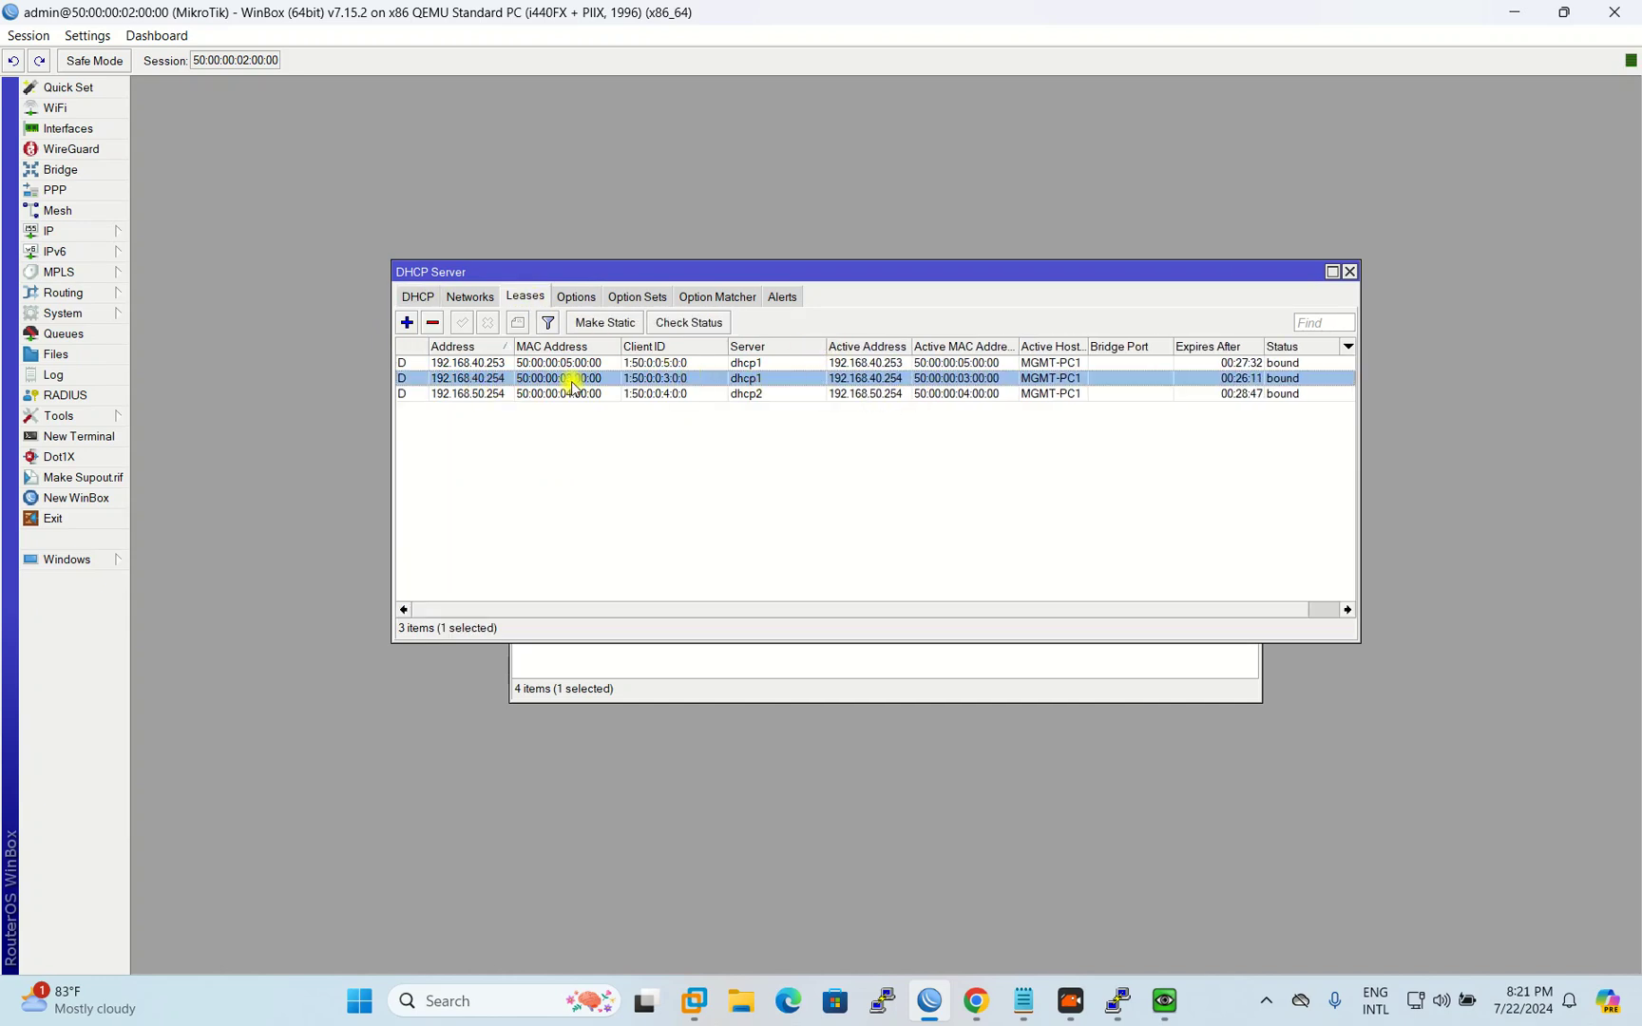
pyautogui.moveTo(968, 269); pyautogui.dragTo(905, 255)
pyautogui.click(746, 673)
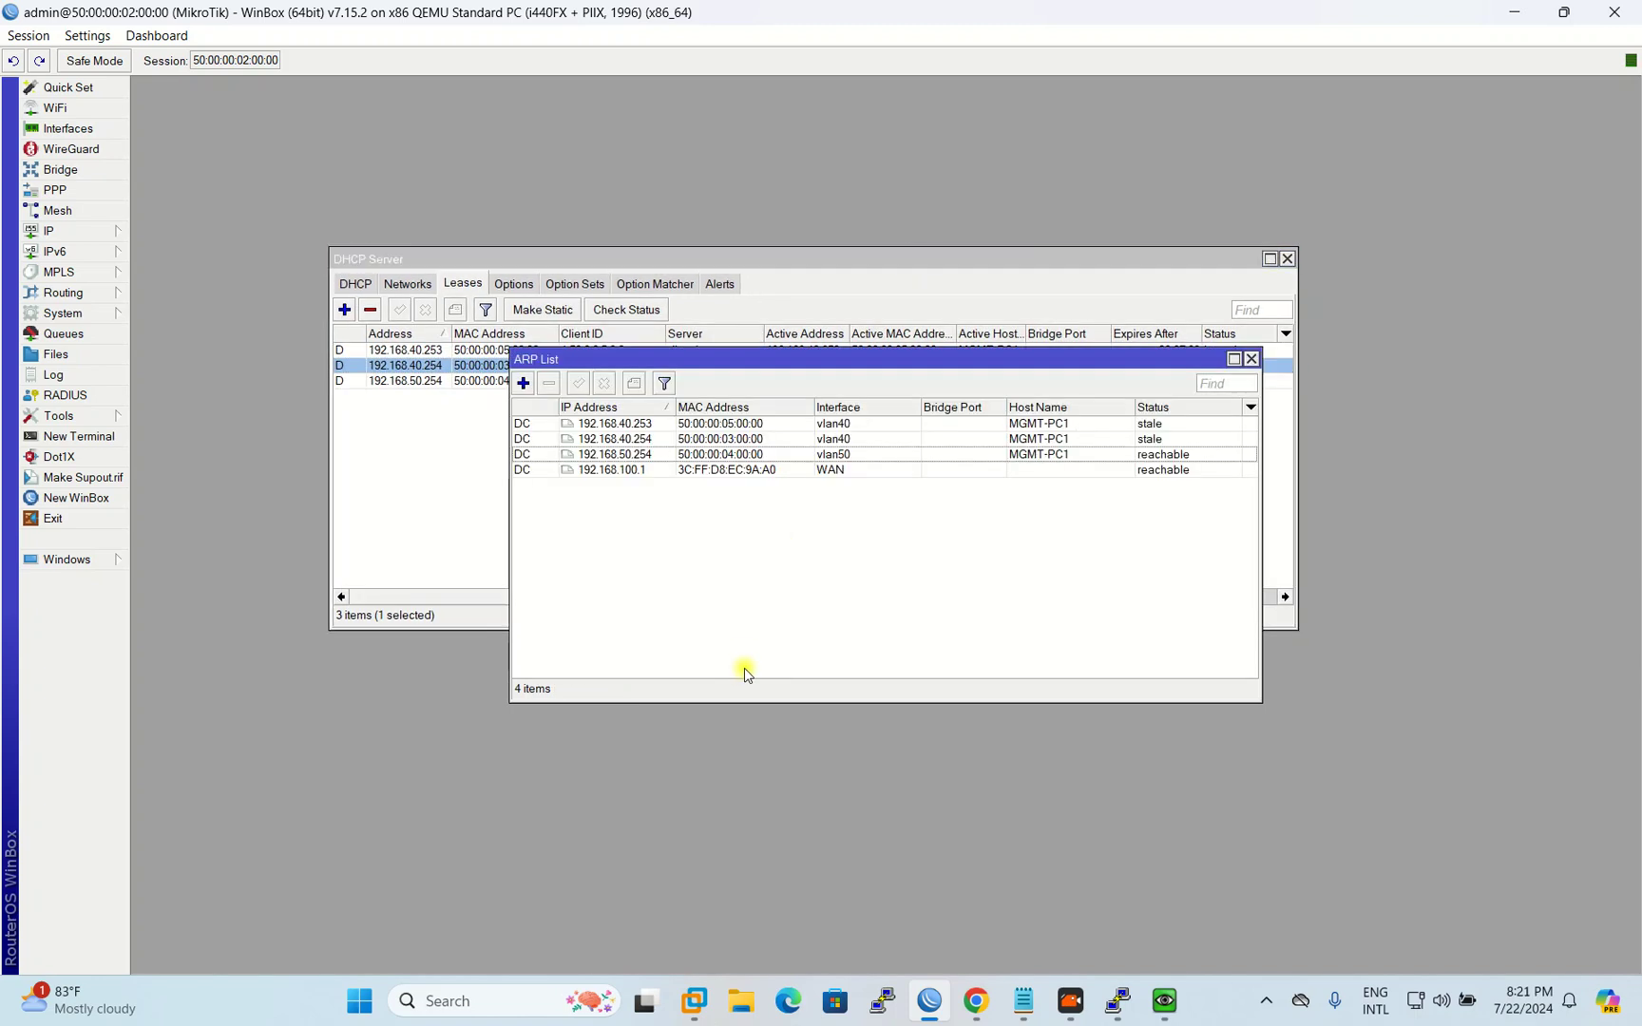